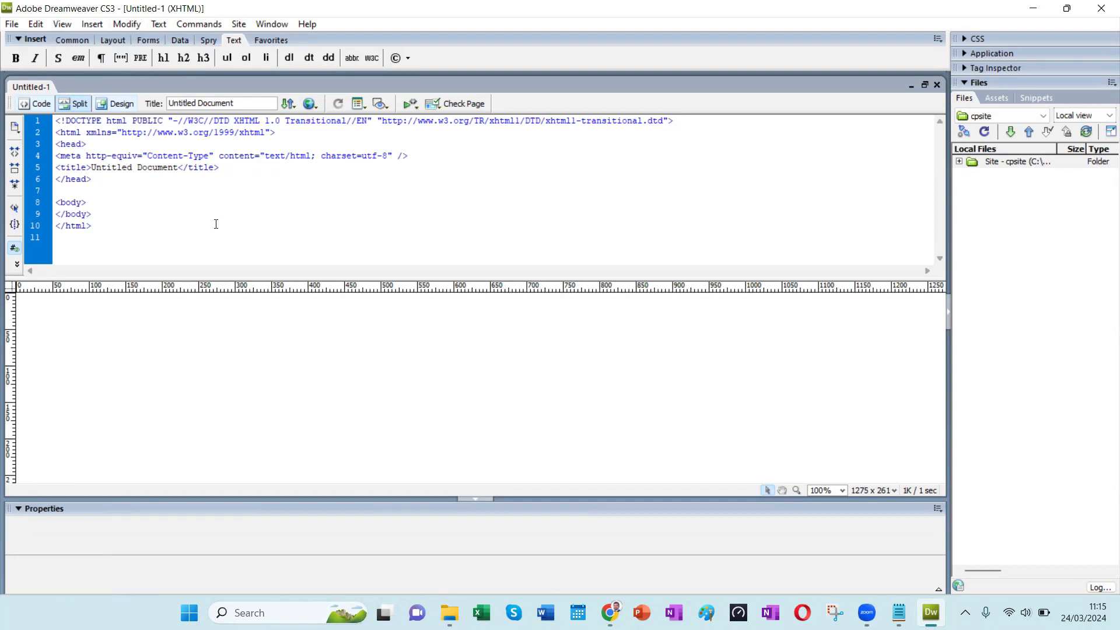
Step: Examine the default XHTML code of the untitled page, including the DOCTYPE, head, title and body tags
drag(97, 236, 69, 120)
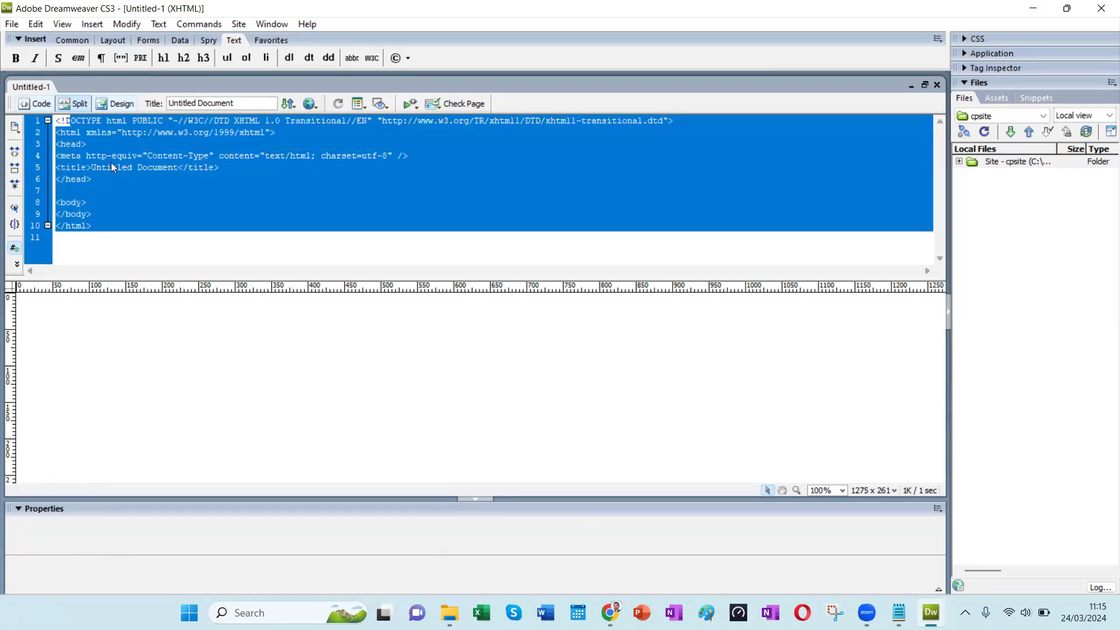
click(205, 214)
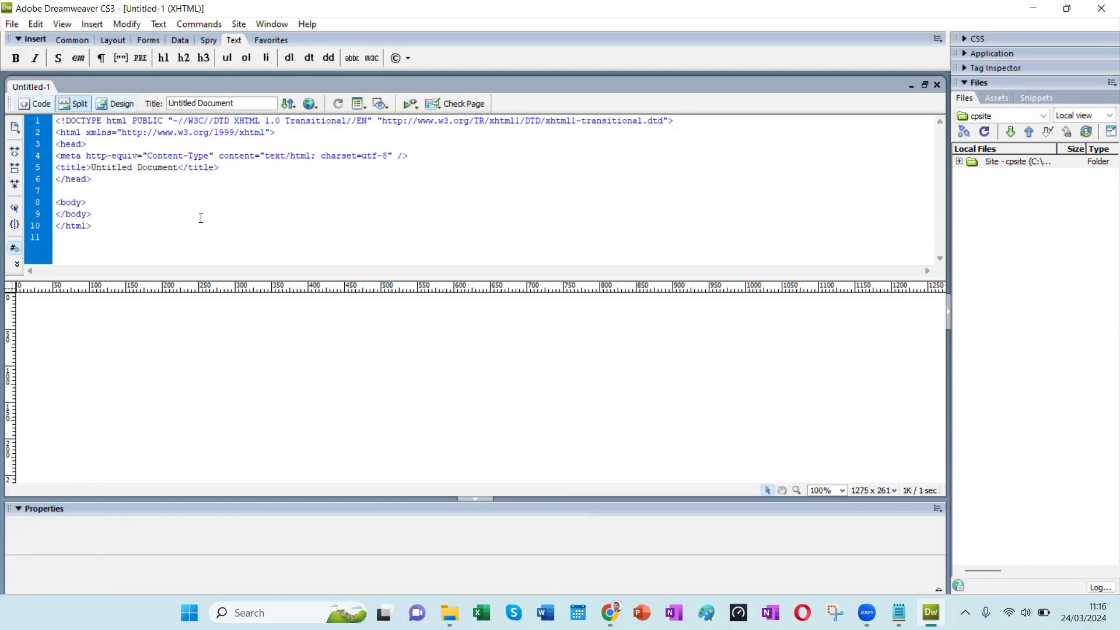
click(150, 202)
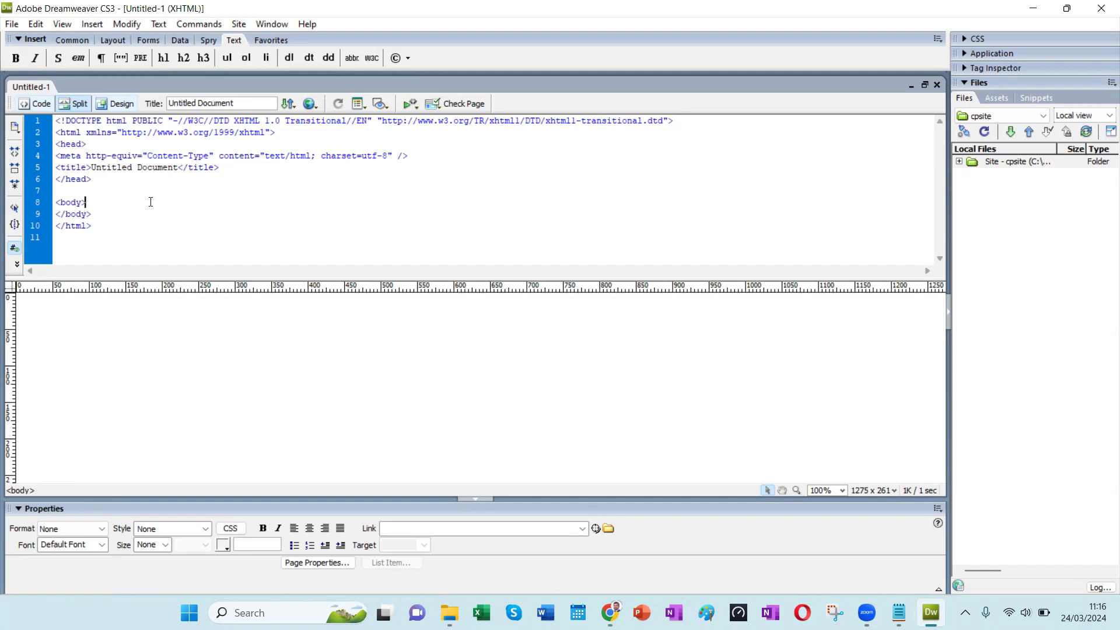
click(160, 192)
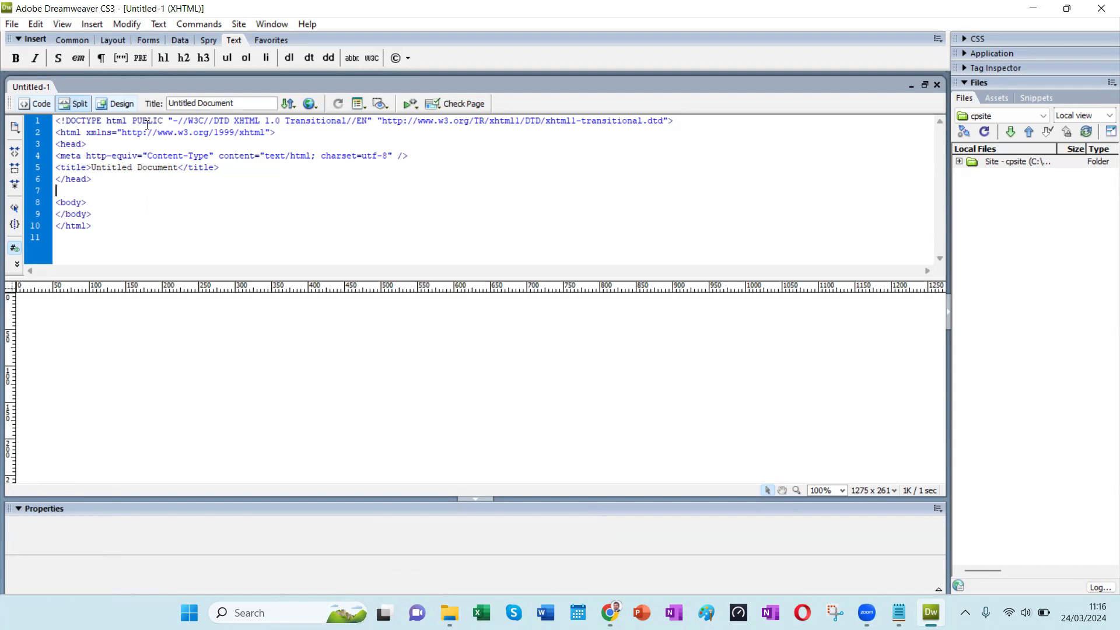
click(175, 228)
click(195, 188)
click(200, 202)
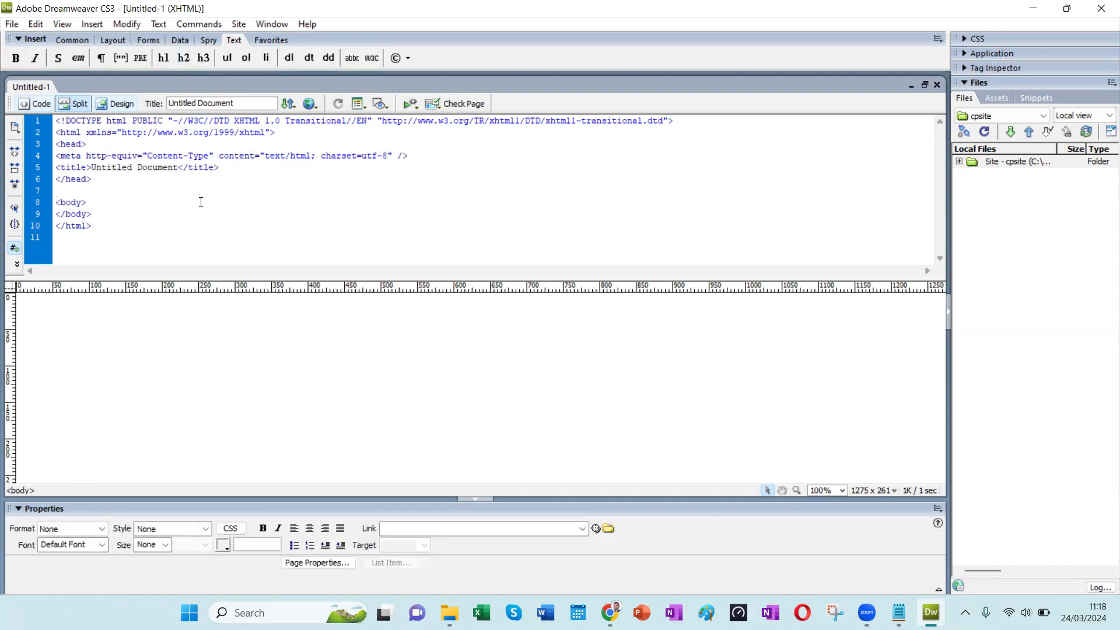
click(167, 152)
click(171, 239)
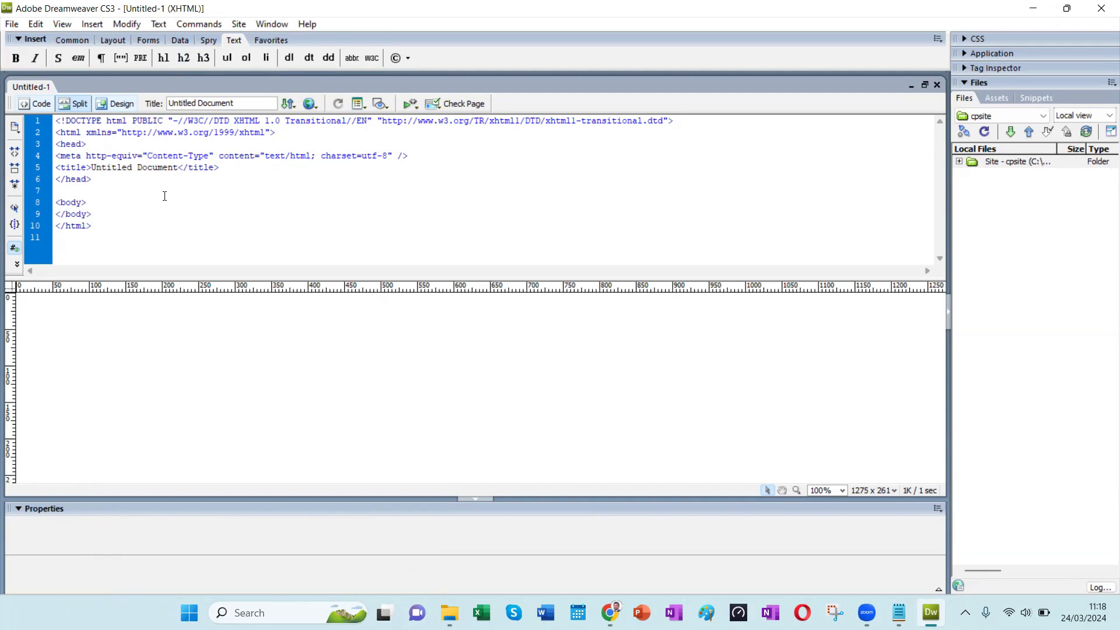
click(128, 168)
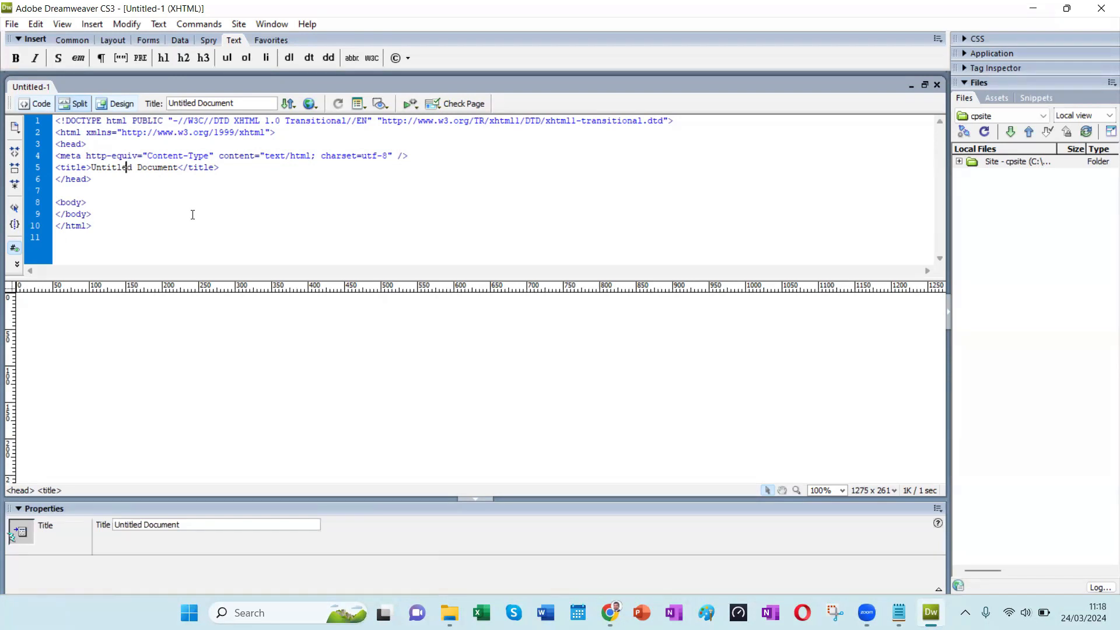
click(192, 215)
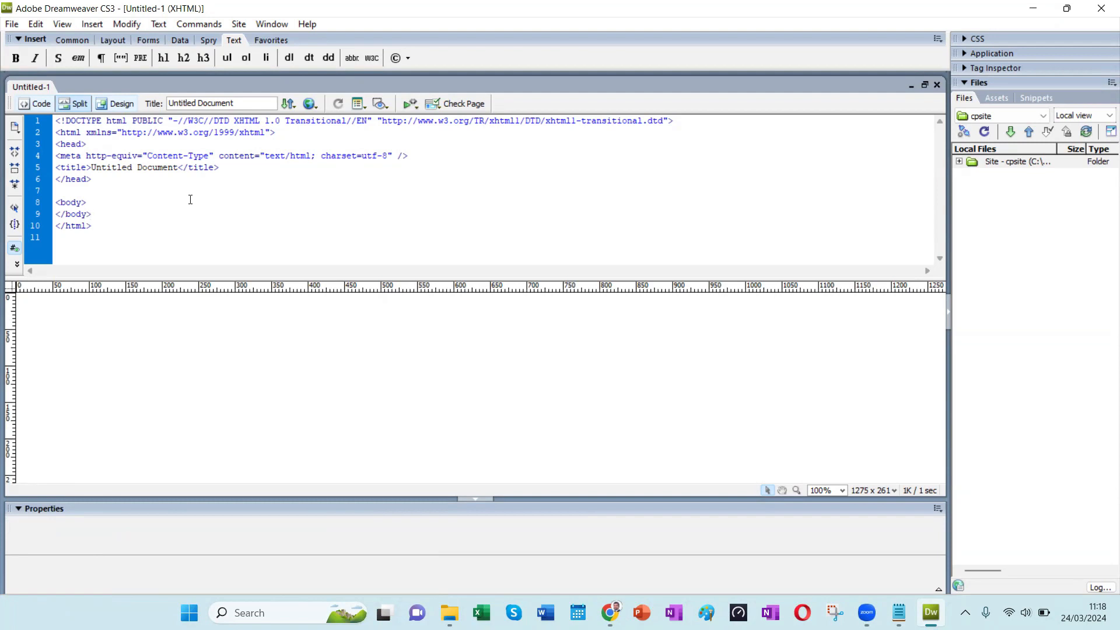
click(124, 146)
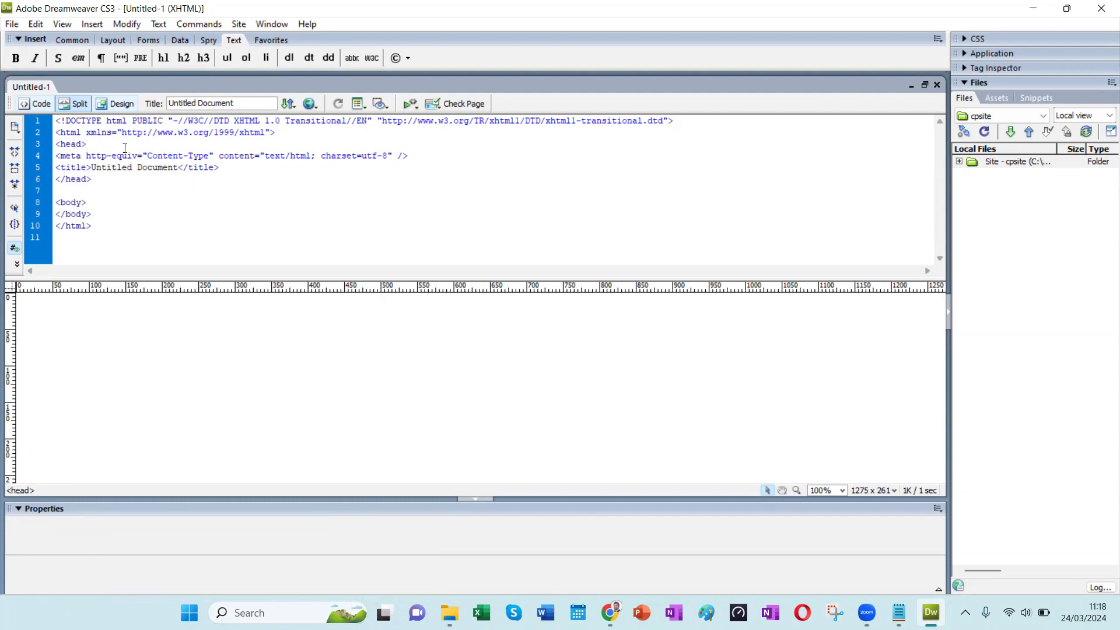
Step: Close the untitled document and exit Dreamweaver
right_click(37, 88)
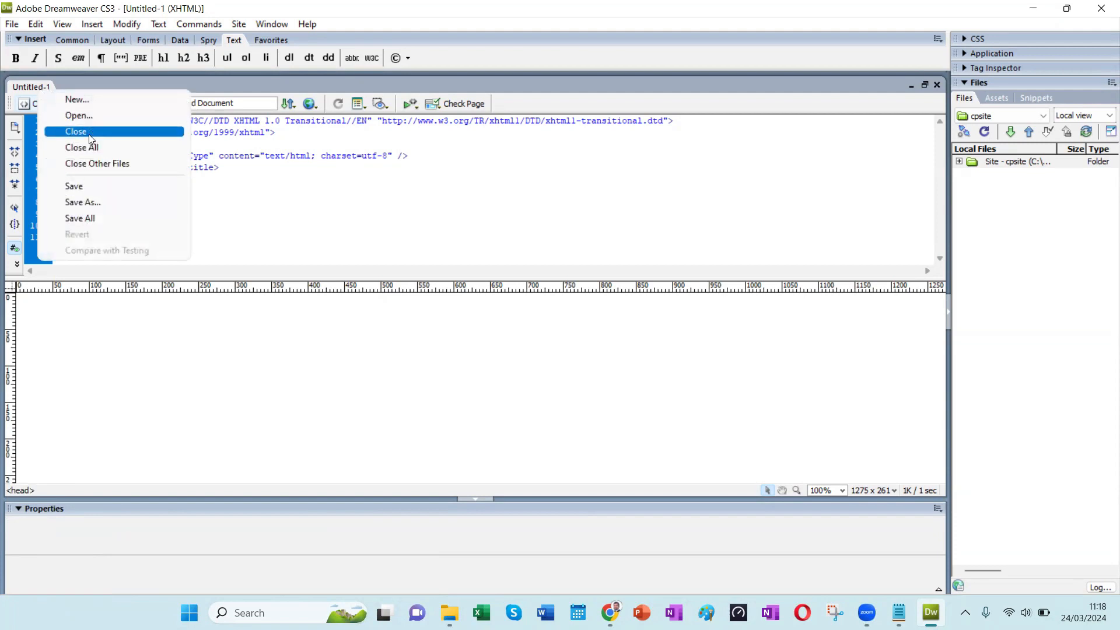
click(90, 133)
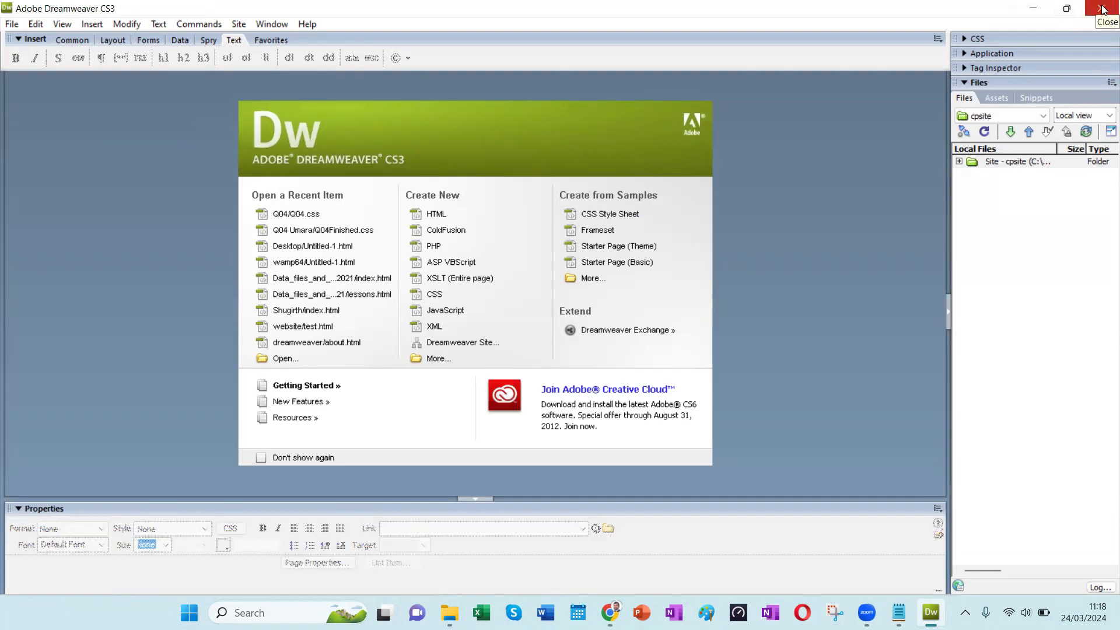
click(1102, 8)
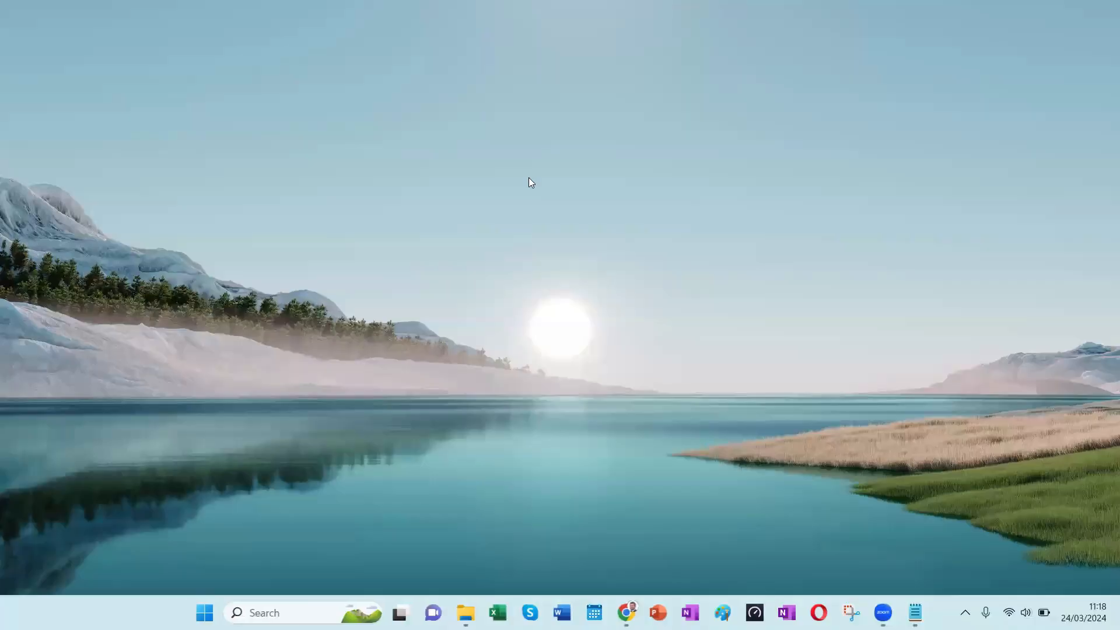
Step: Search the computer for Dreamweaver and launch Adobe Dreamweaver CS3
key(super)
text(cs)
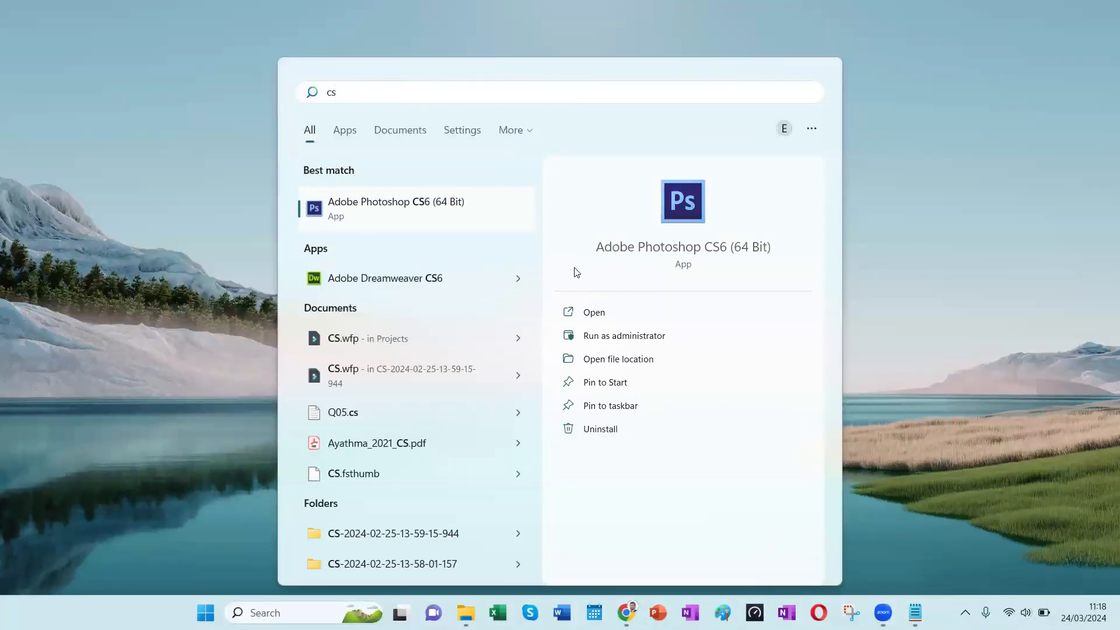
key(BackSpace)
key(BackSpace)
text(drea)
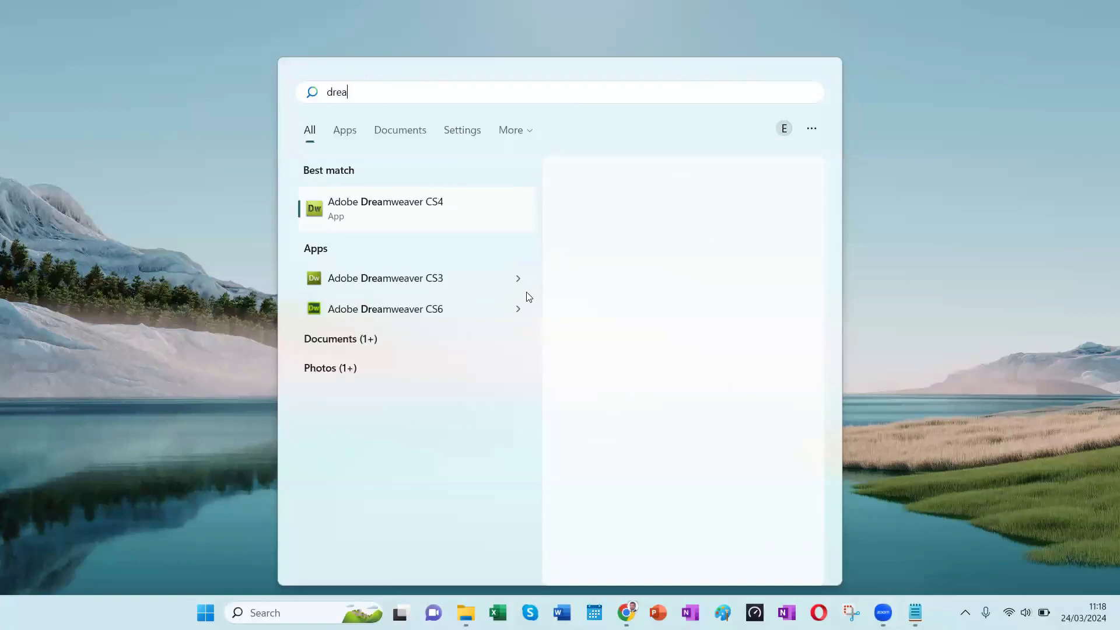
click(521, 279)
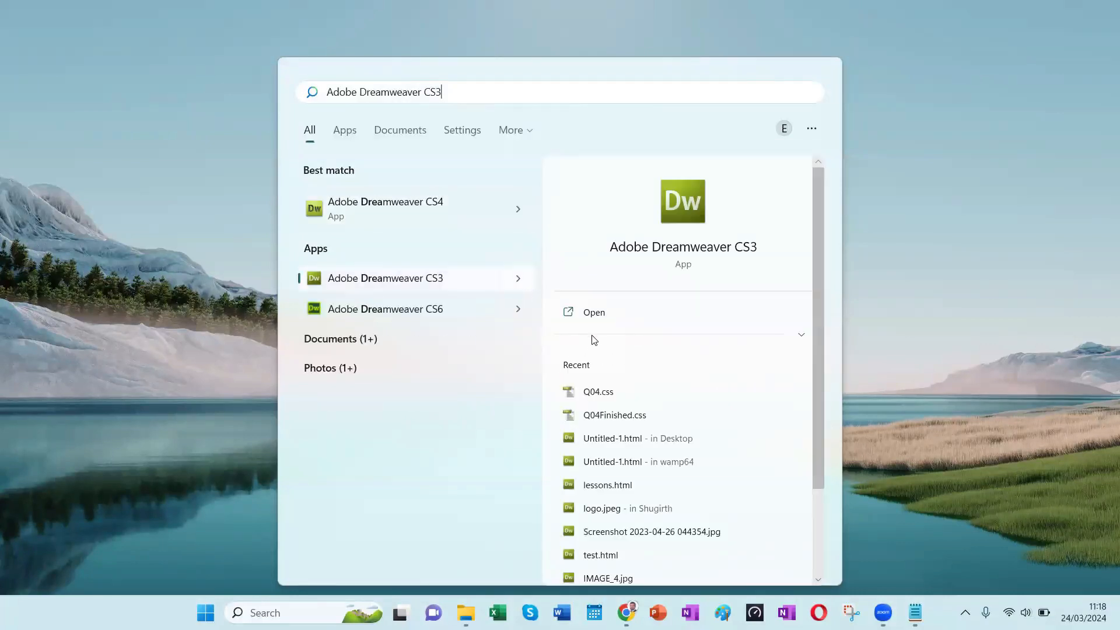
click(593, 313)
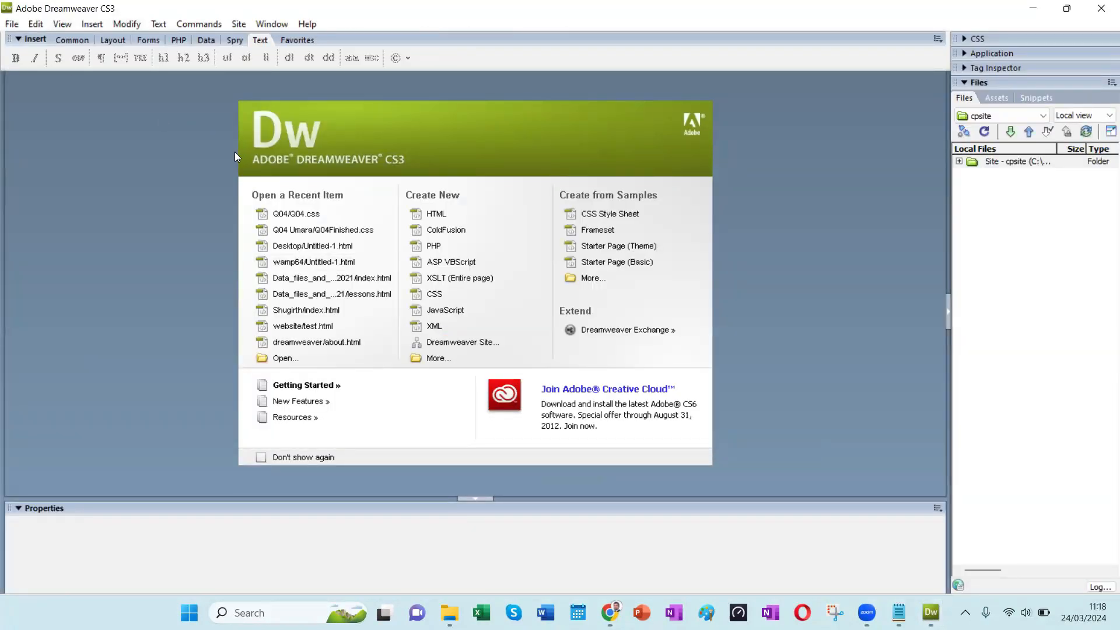
Step: Create a new blank HTML document
click(128, 25)
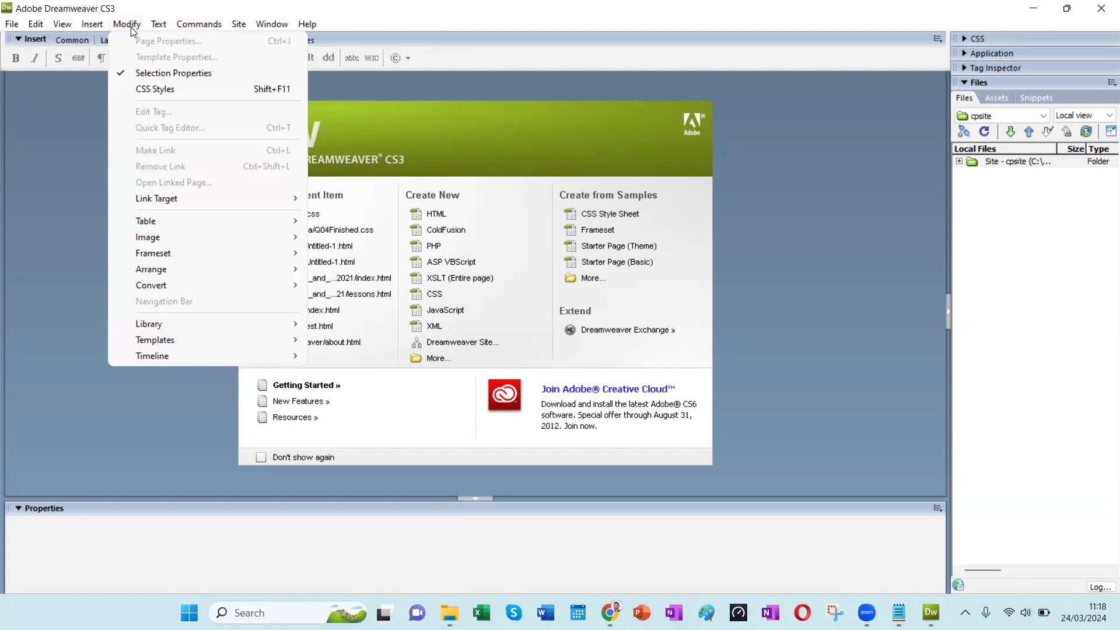
click(132, 28)
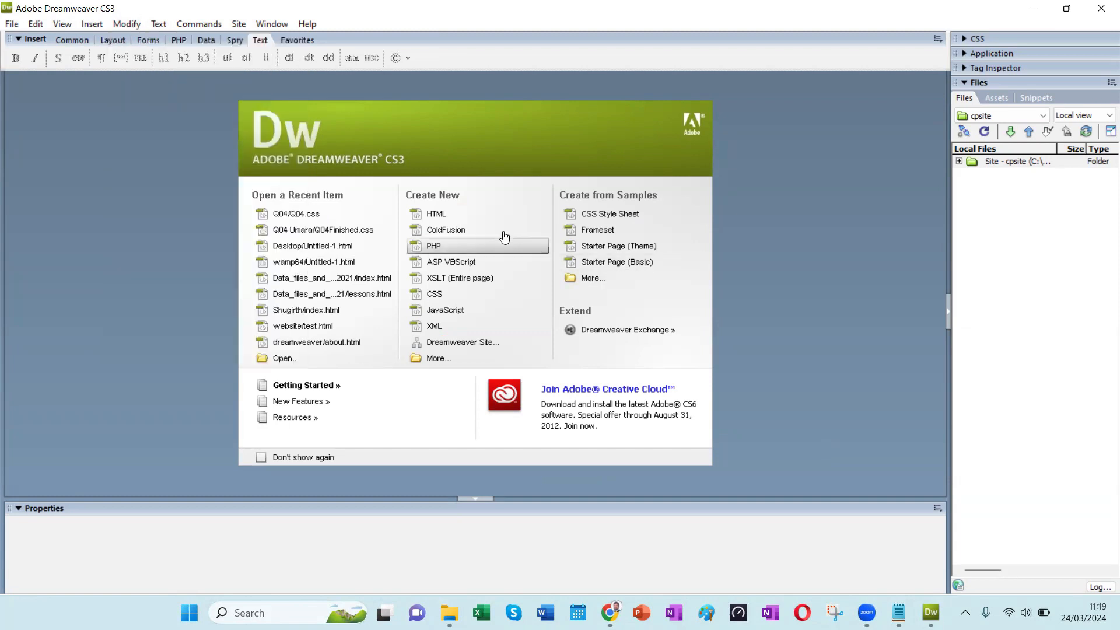
click(449, 221)
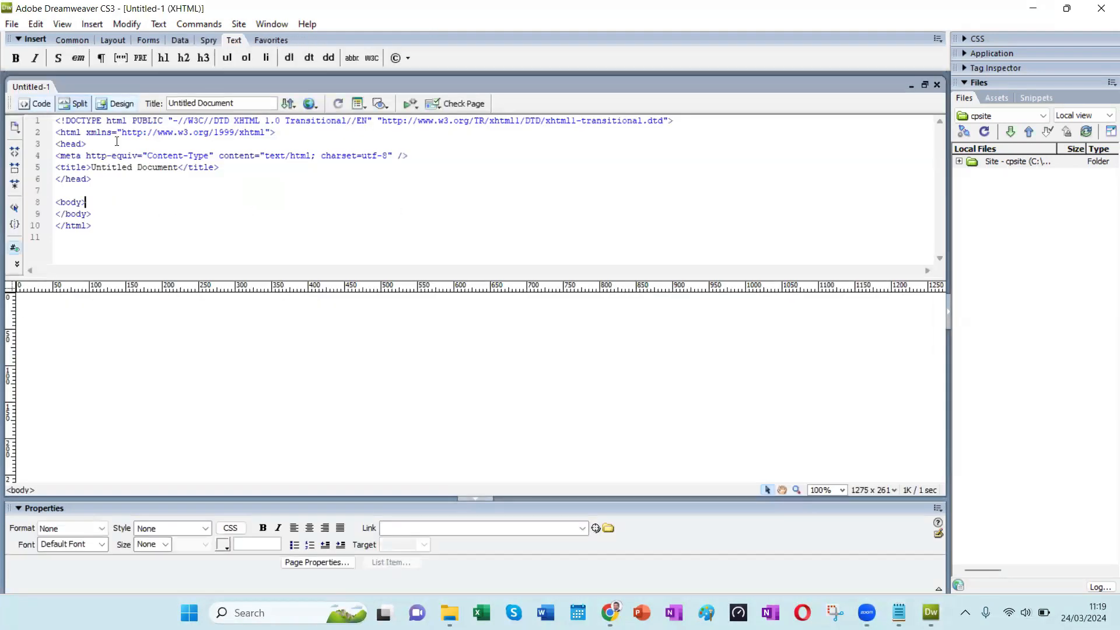
Step: Examine the DOCTYPE declaration and the opening html tag with its xmlns attribute in the new page's code
click(94, 136)
click(166, 155)
click(153, 180)
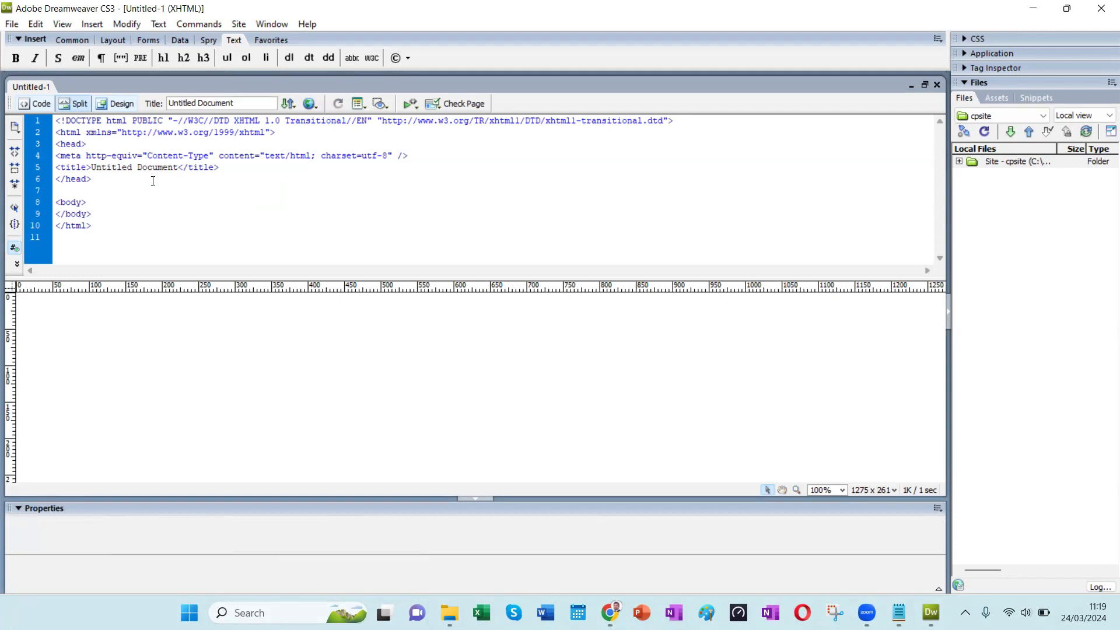
drag(290, 134, 80, 124)
click(290, 157)
drag(289, 133, 65, 96)
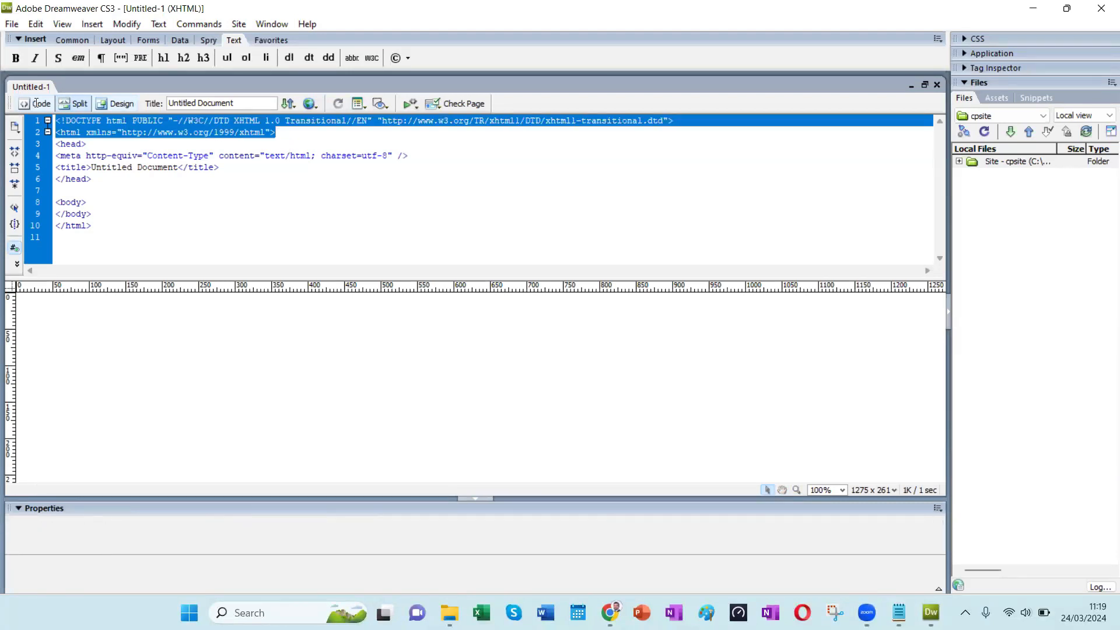
click(285, 132)
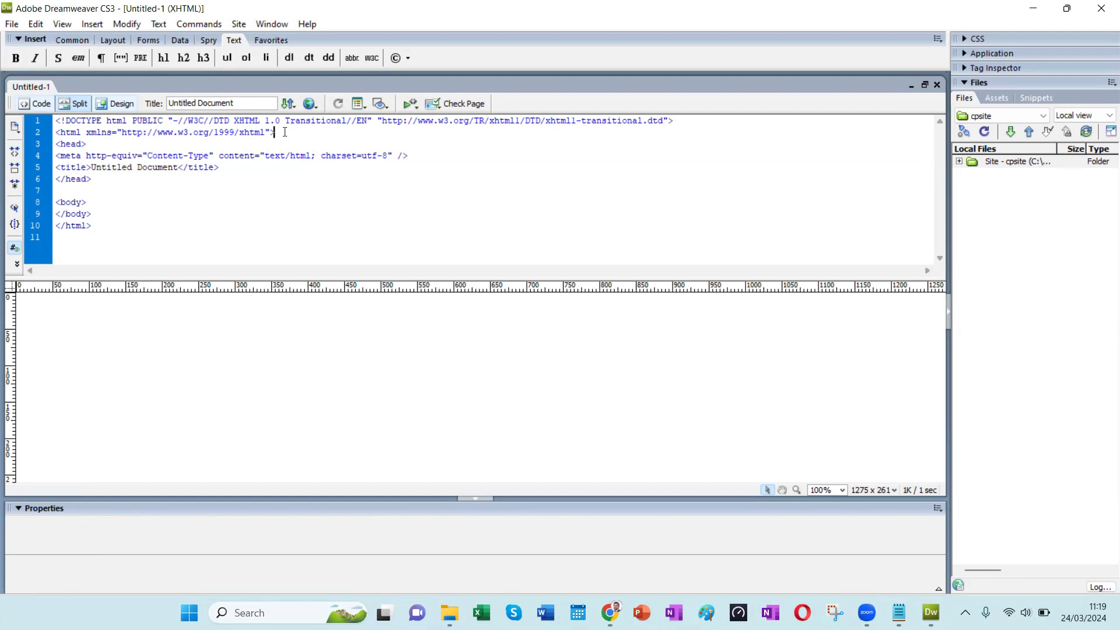
drag(284, 132, 56, 114)
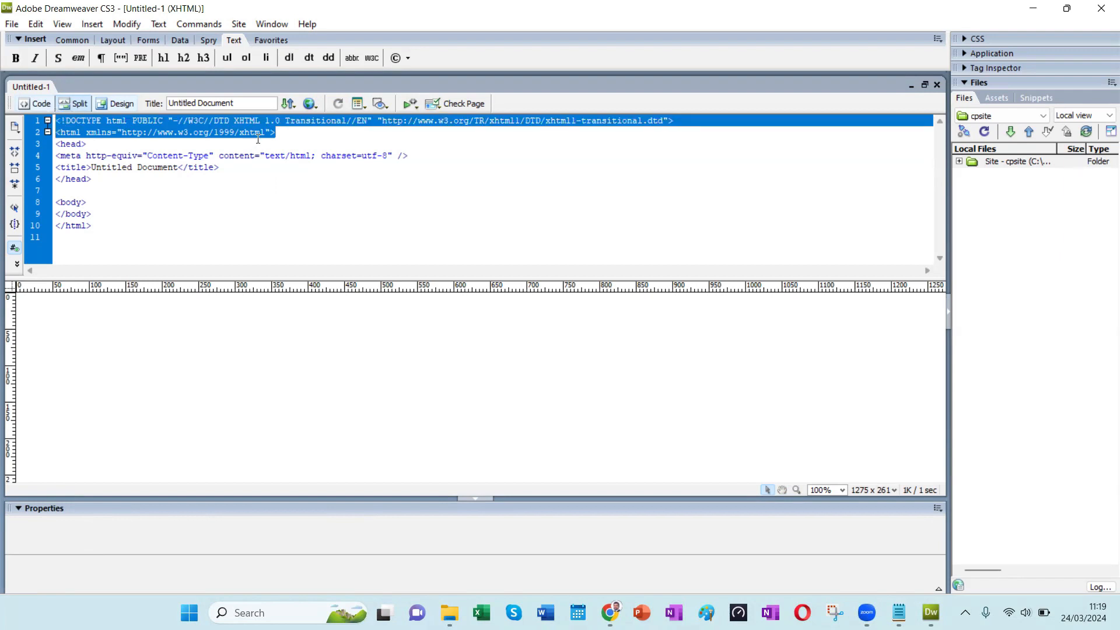
click(297, 143)
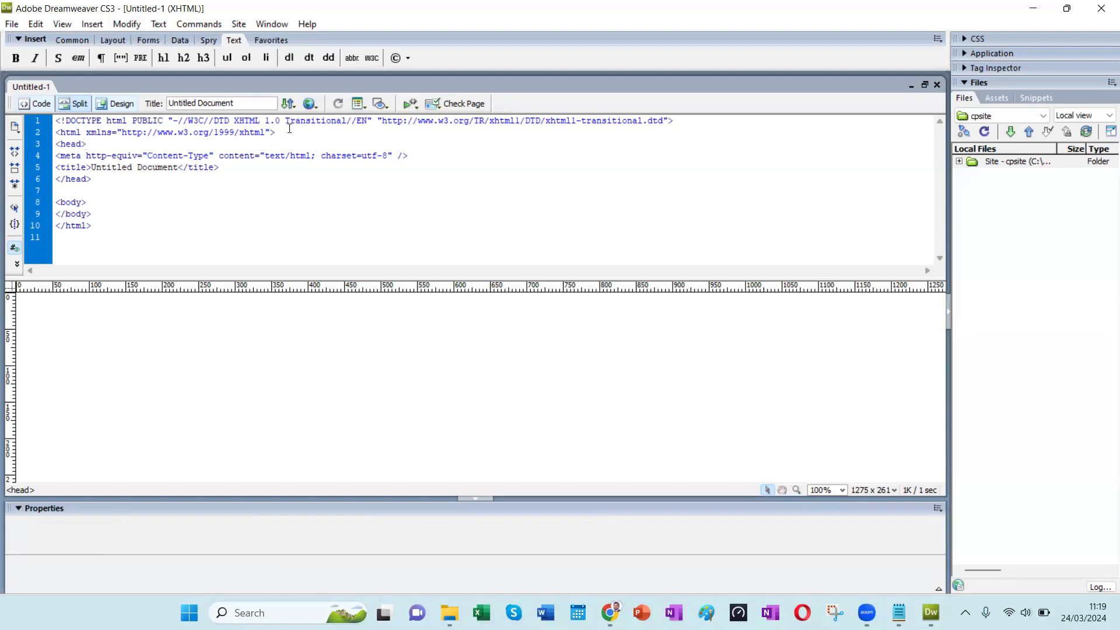
click(130, 26)
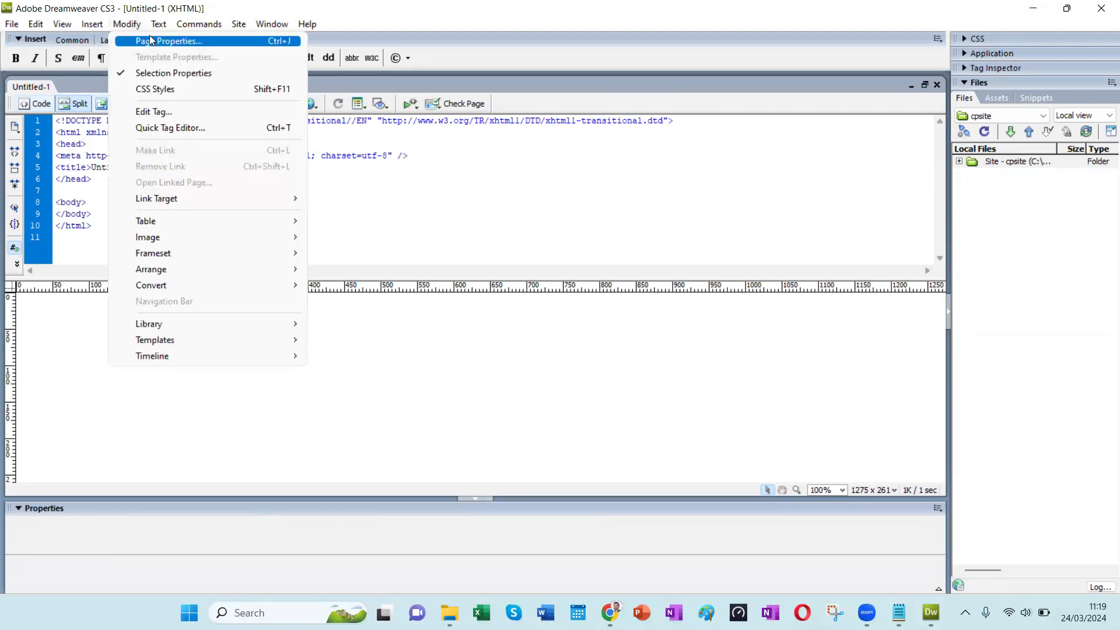
click(152, 39)
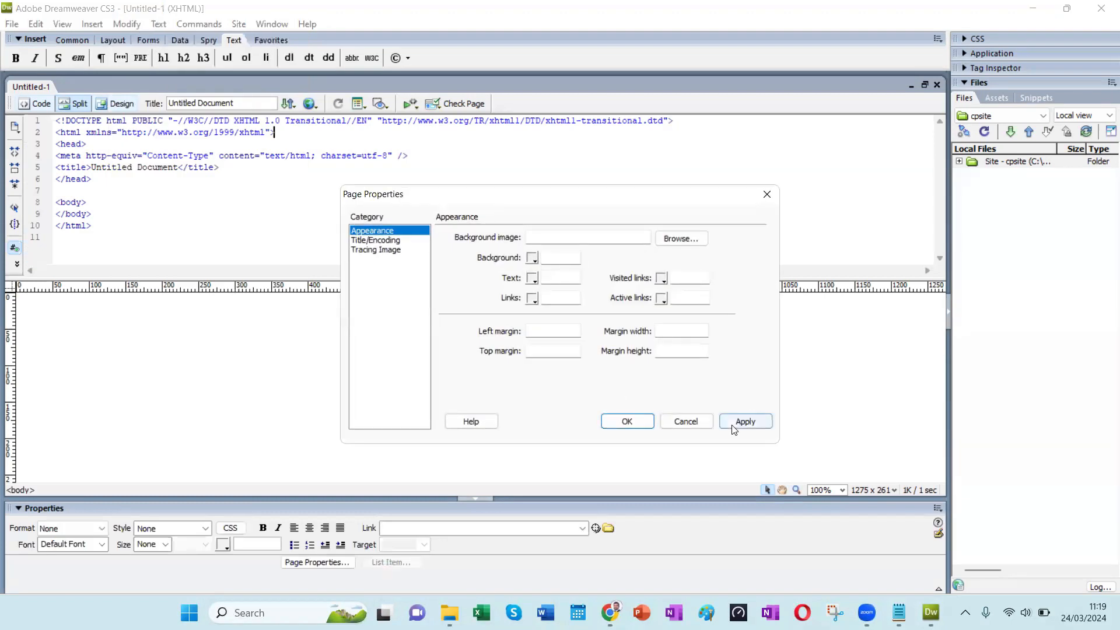
click(685, 421)
click(12, 25)
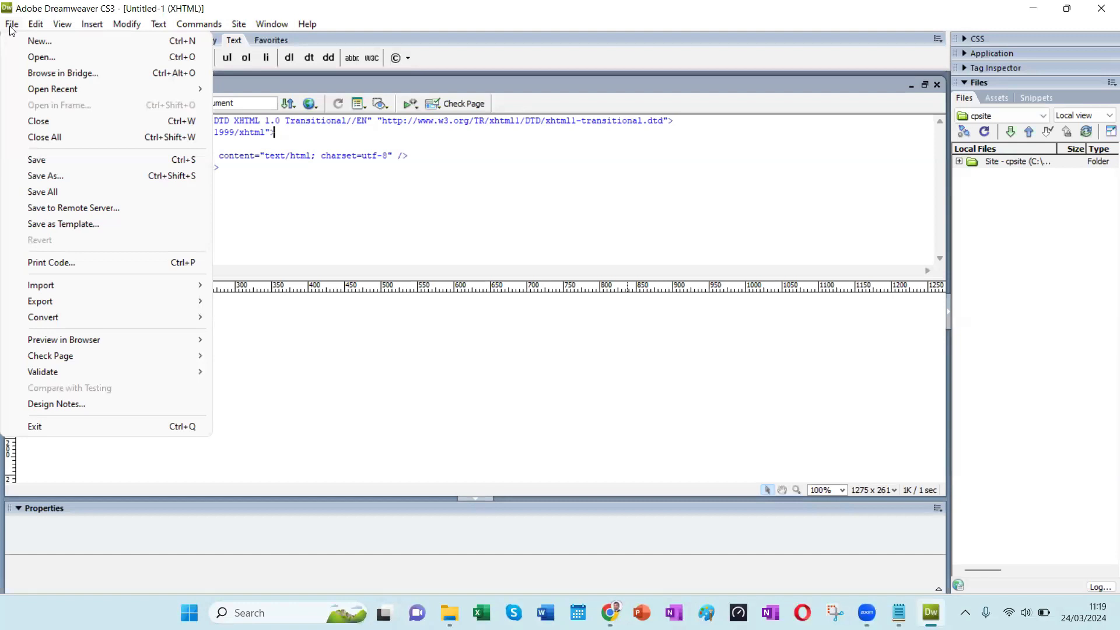
mouse_move(124, 30)
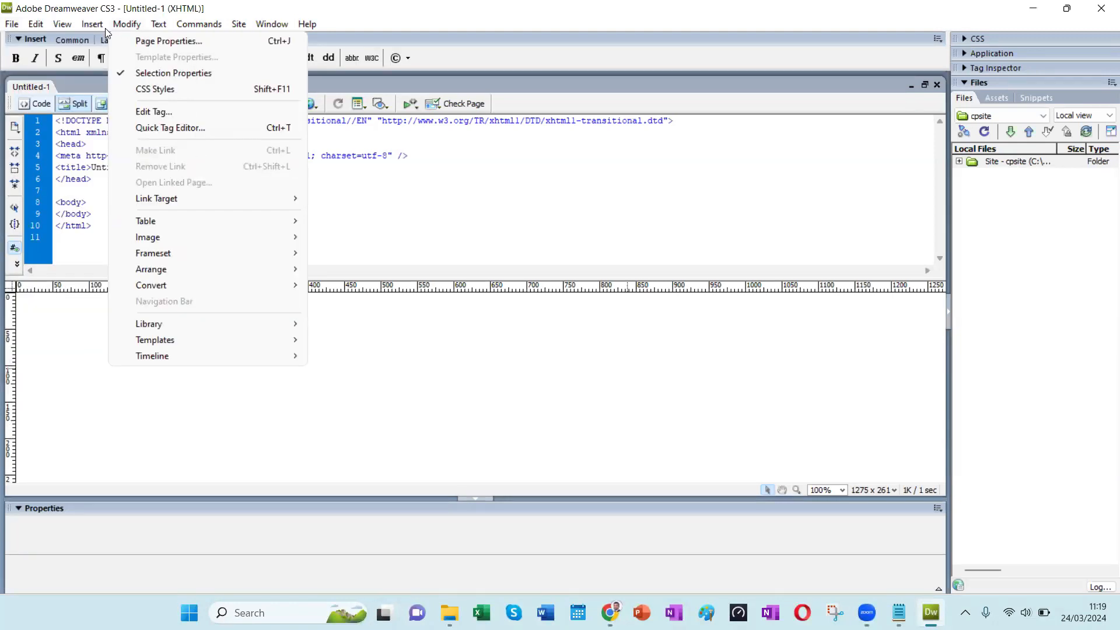
click(105, 28)
click(44, 27)
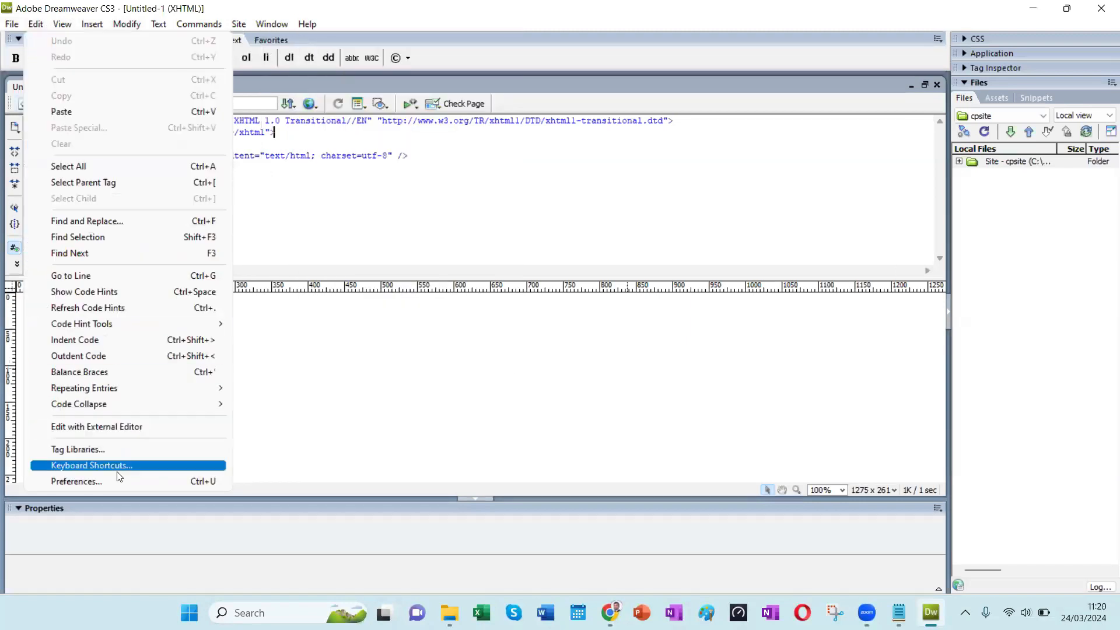
click(115, 484)
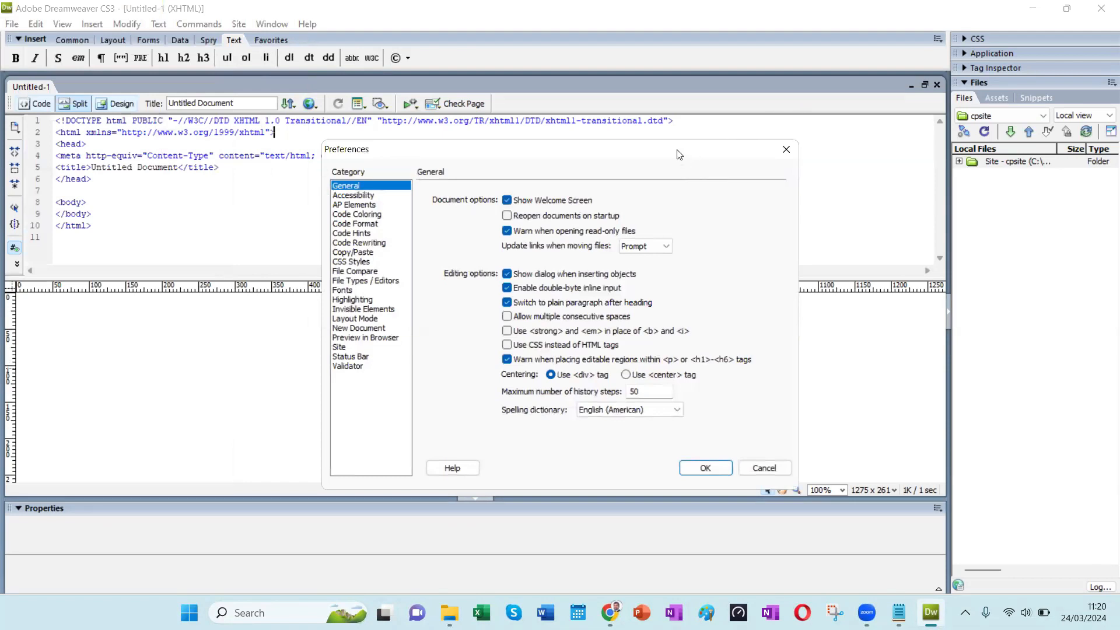
drag(677, 149, 605, 134)
click(704, 135)
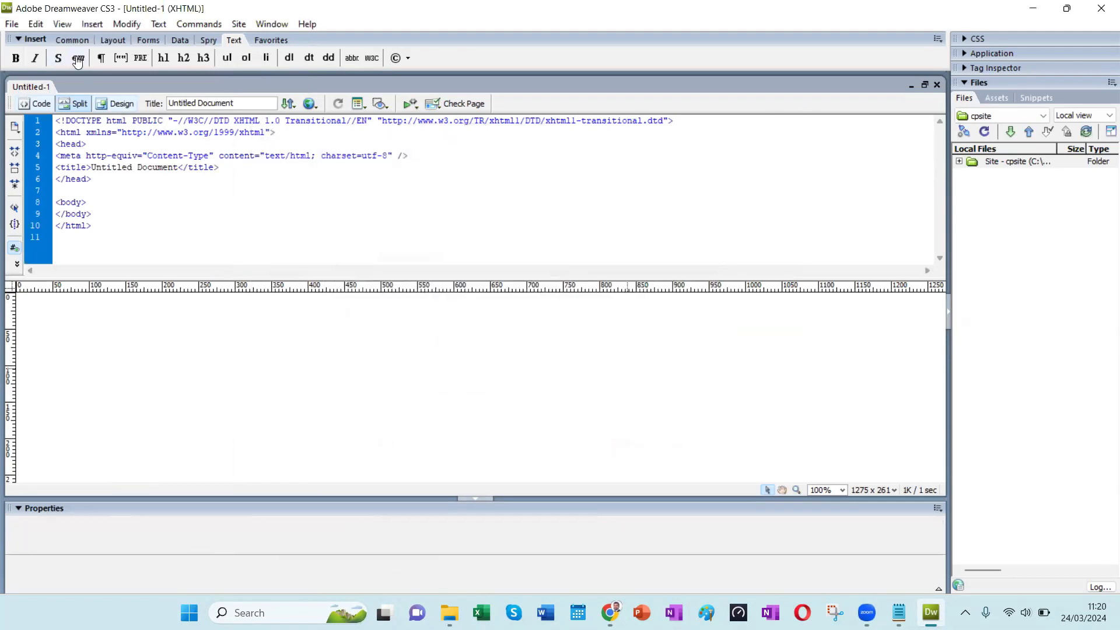
Step: Try the general preferences for using CSS instead of HTML tags and <strong> and <em> in place of <b> and <i>, and discard the changes
click(36, 24)
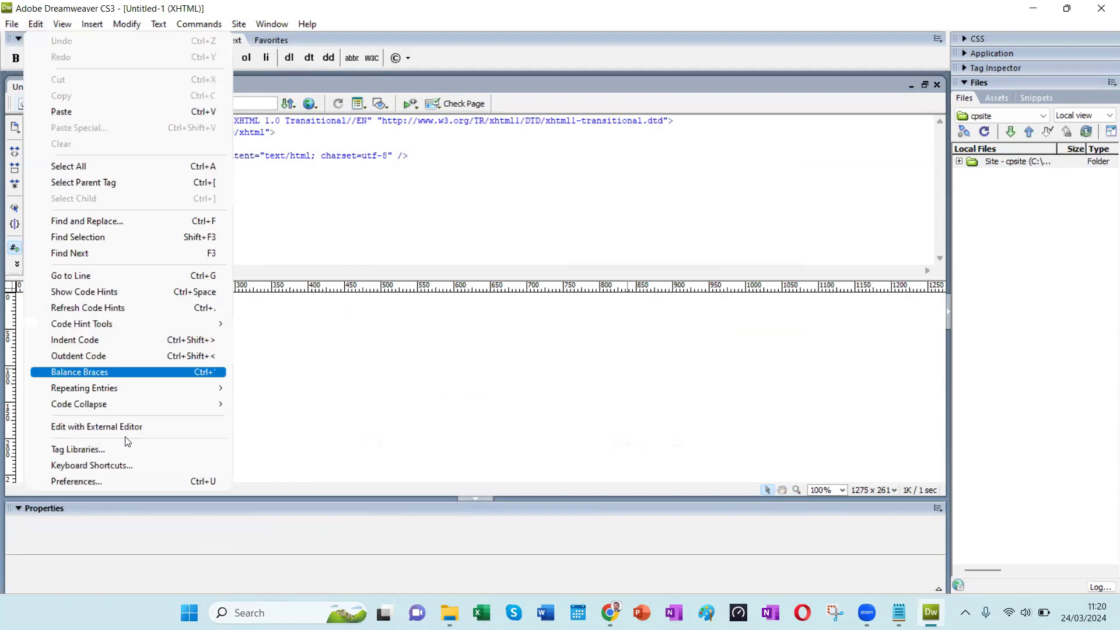
click(100, 482)
click(506, 359)
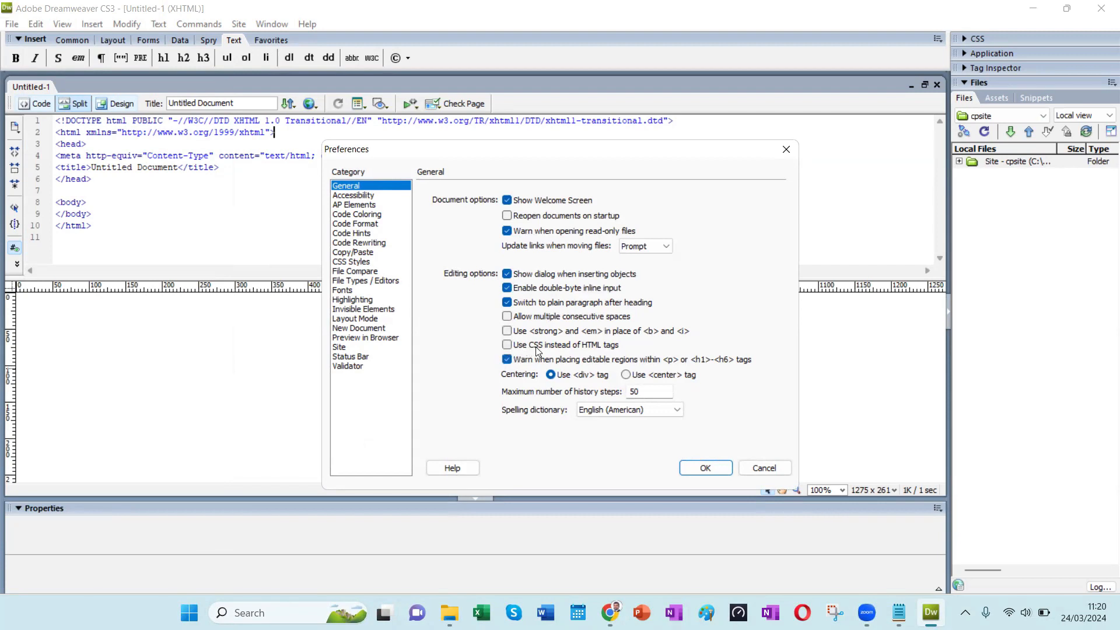
click(507, 345)
click(509, 344)
click(507, 331)
click(507, 331)
click(506, 346)
click(506, 346)
click(761, 468)
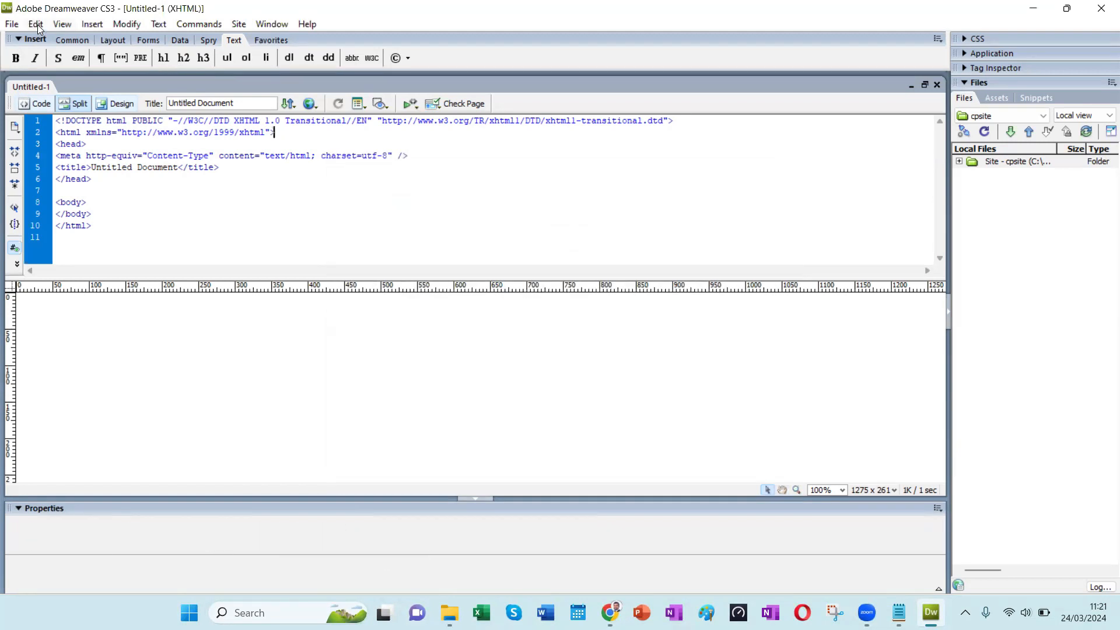
click(36, 24)
click(98, 482)
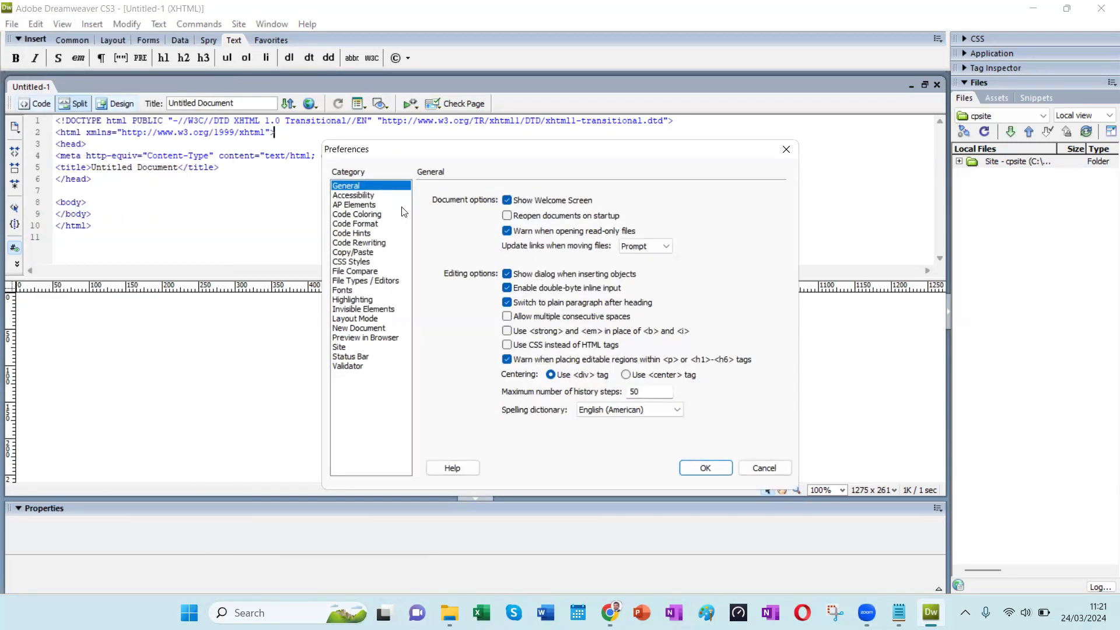
click(797, 150)
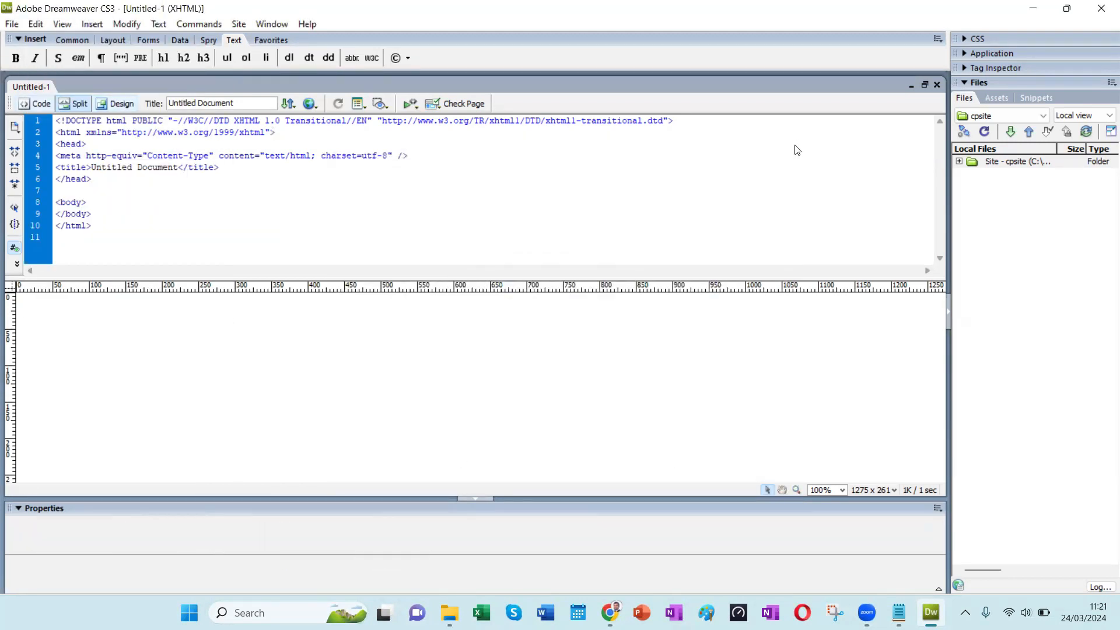
Step: Close the untitled document and check the editing options in the general preferences
click(936, 85)
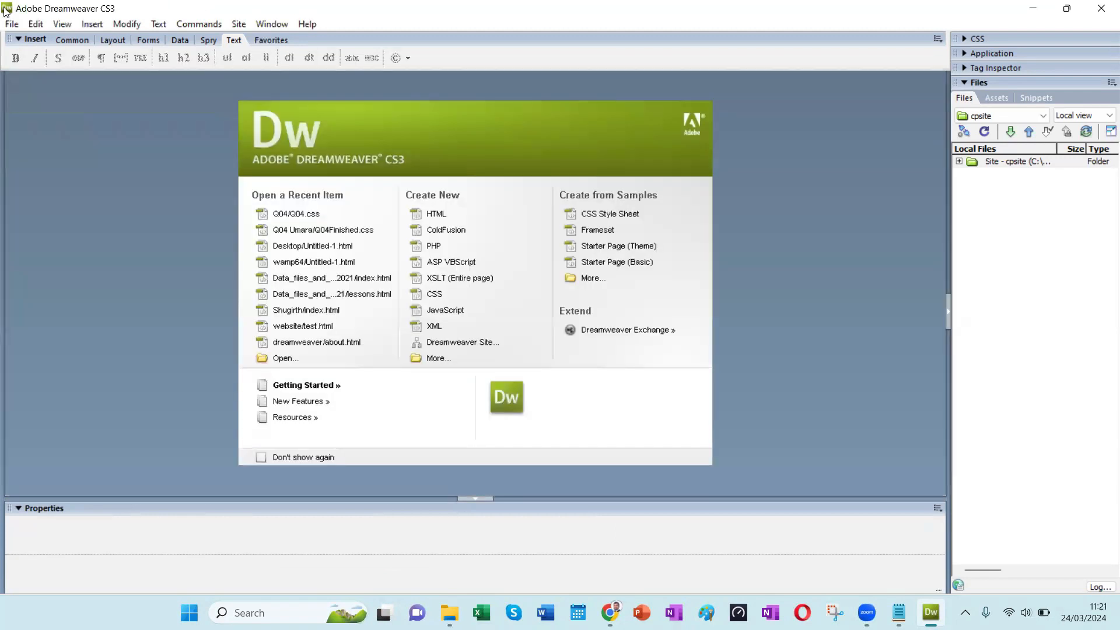
click(35, 24)
click(108, 481)
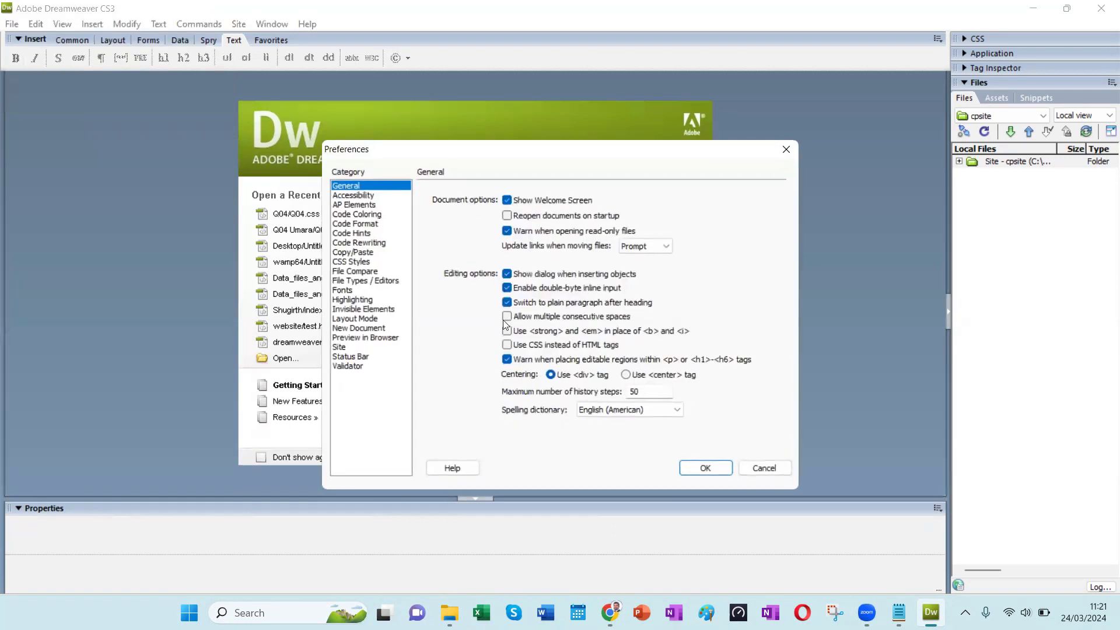
click(705, 468)
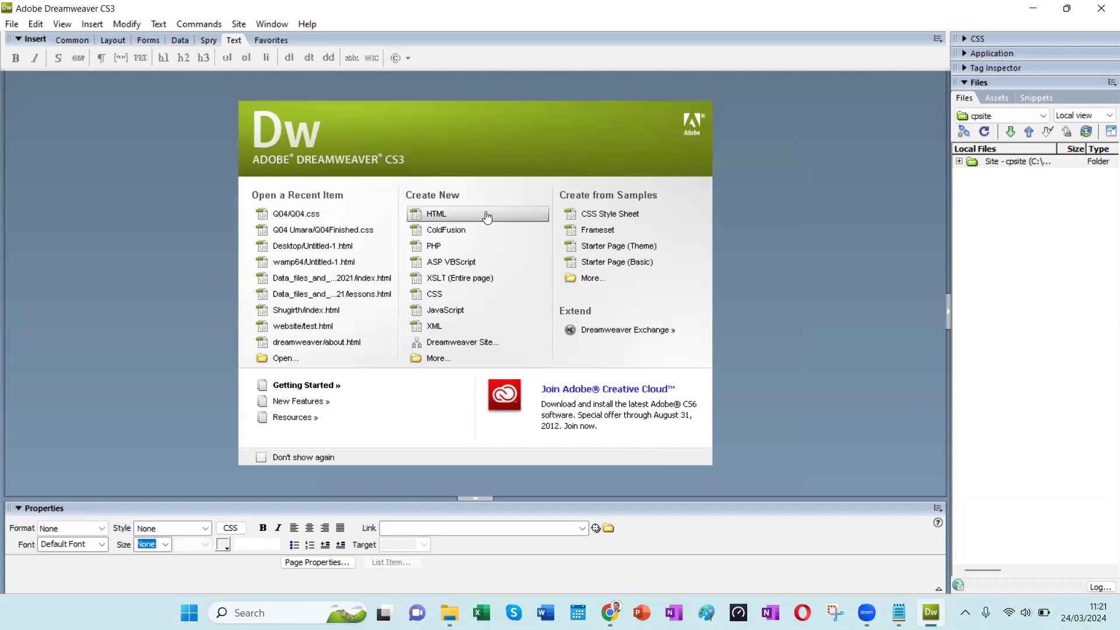
Step: Create a new blank HTML document and enlarge the code area slightly
click(450, 215)
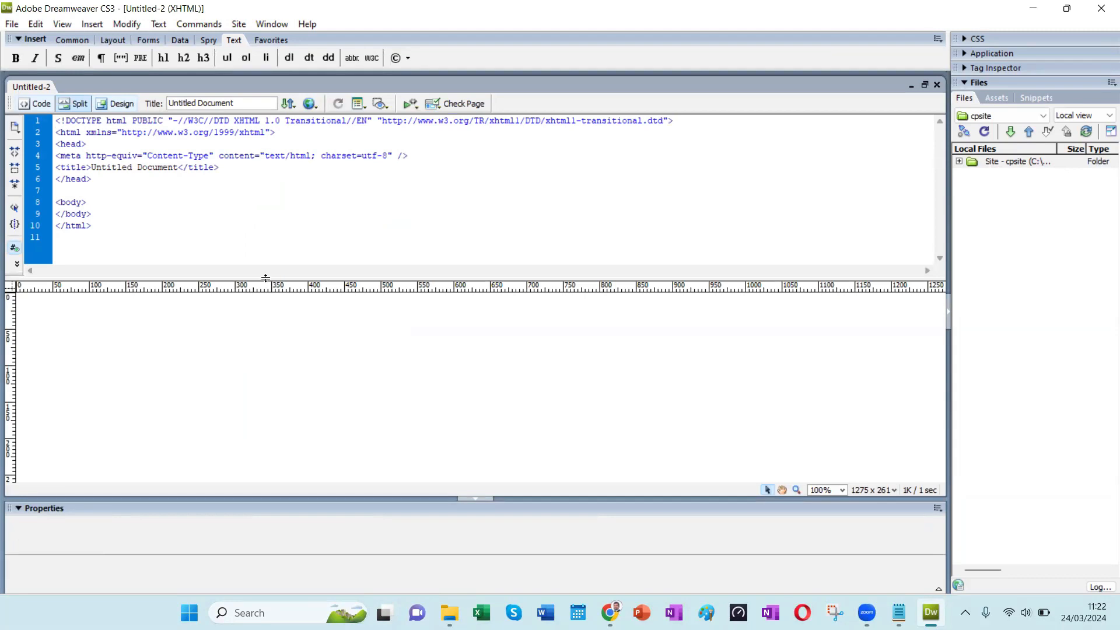
drag(267, 280, 267, 297)
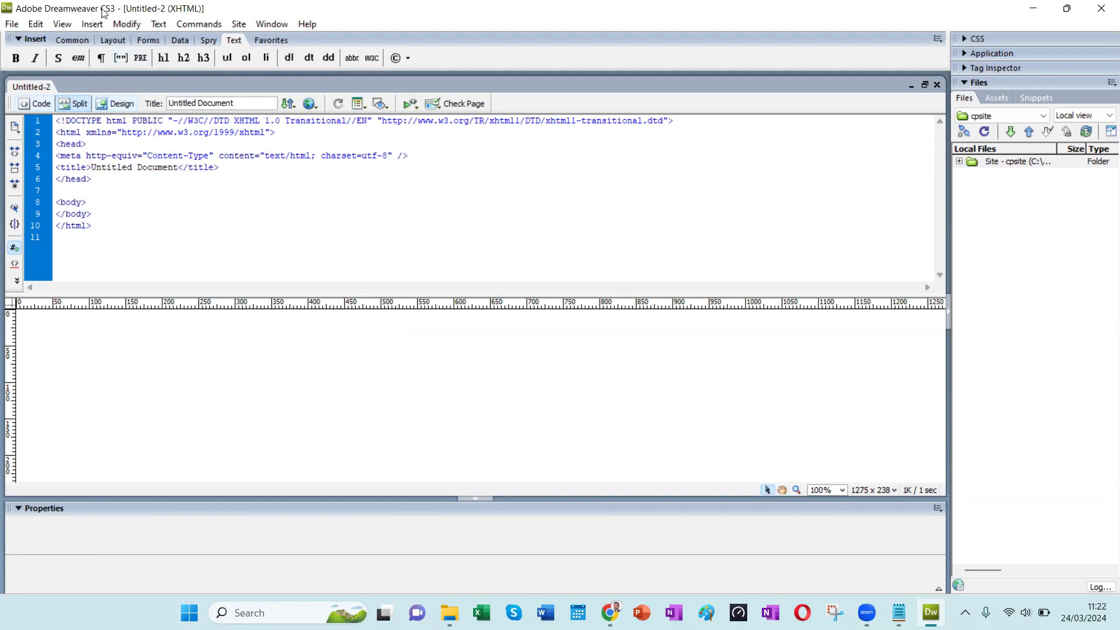
Step: Delete the XHTML DOCTYPE declaration and the opening html tag with its xmlns attribute from the code
drag(274, 132, 6, 102)
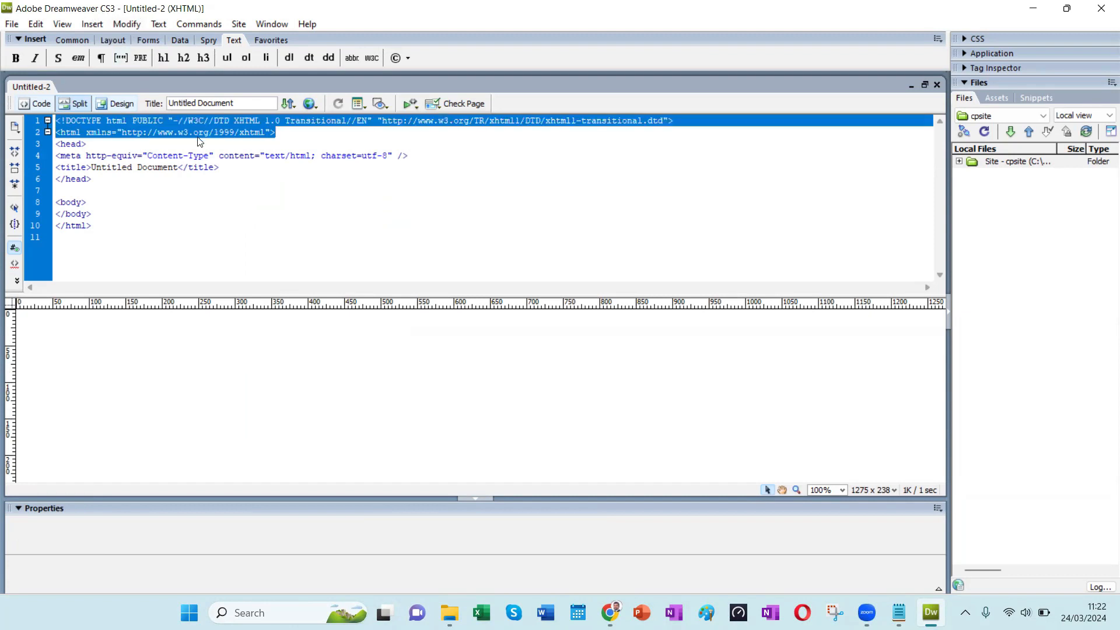
click(217, 134)
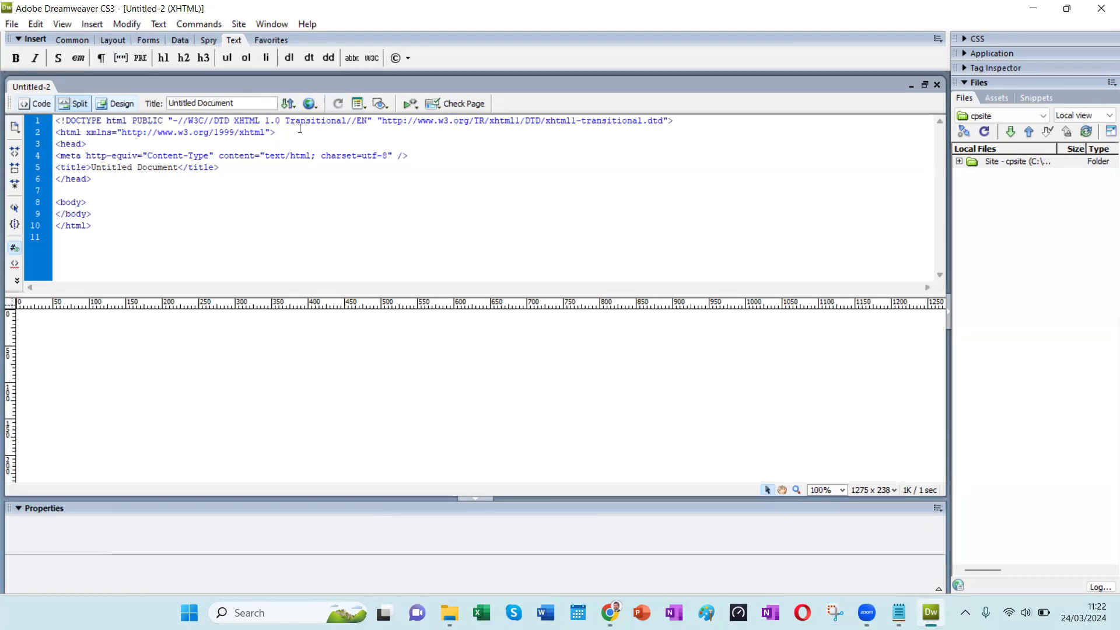
drag(295, 132, 42, 116)
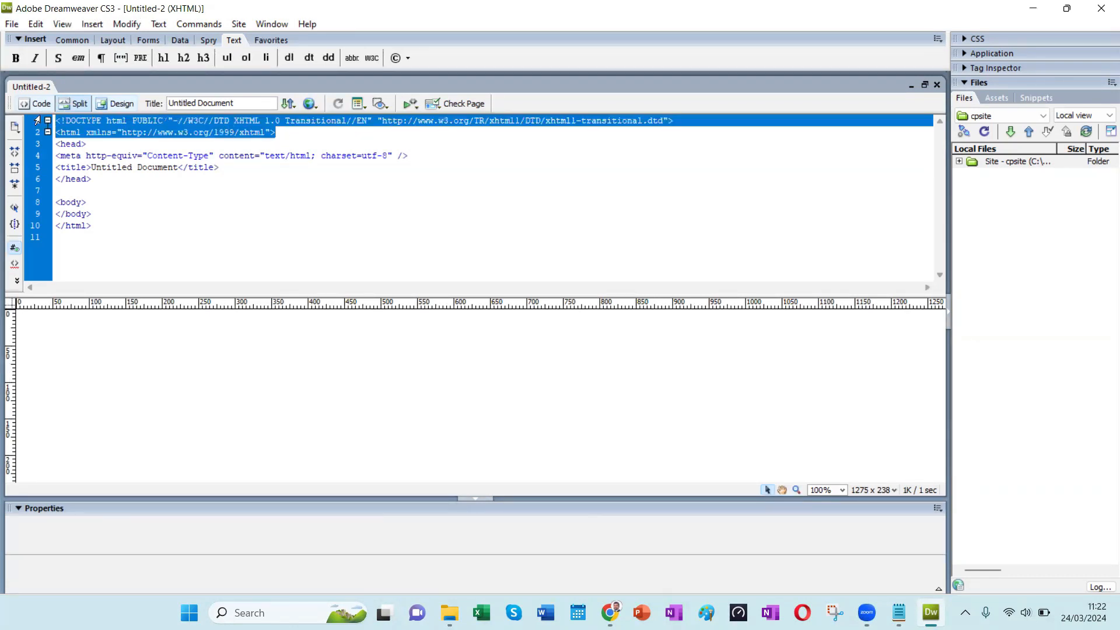
click(298, 140)
drag(299, 132, 49, 114)
key(Delete)
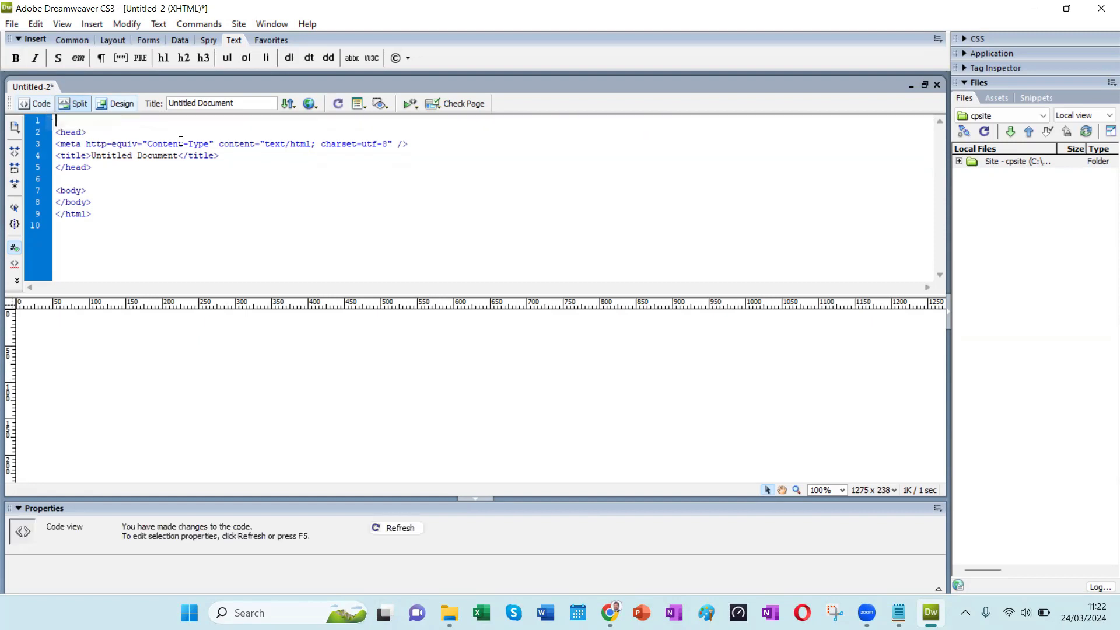
Step: Enter the HTML5 declaration <!doctype html> on the first line of the code
text(<)
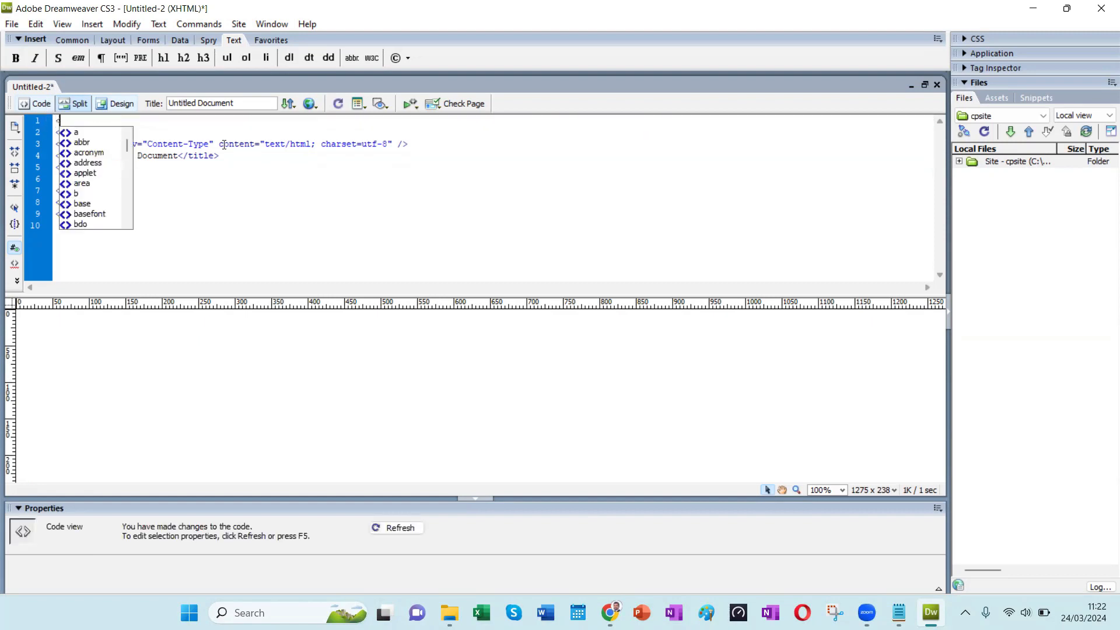
text(!)
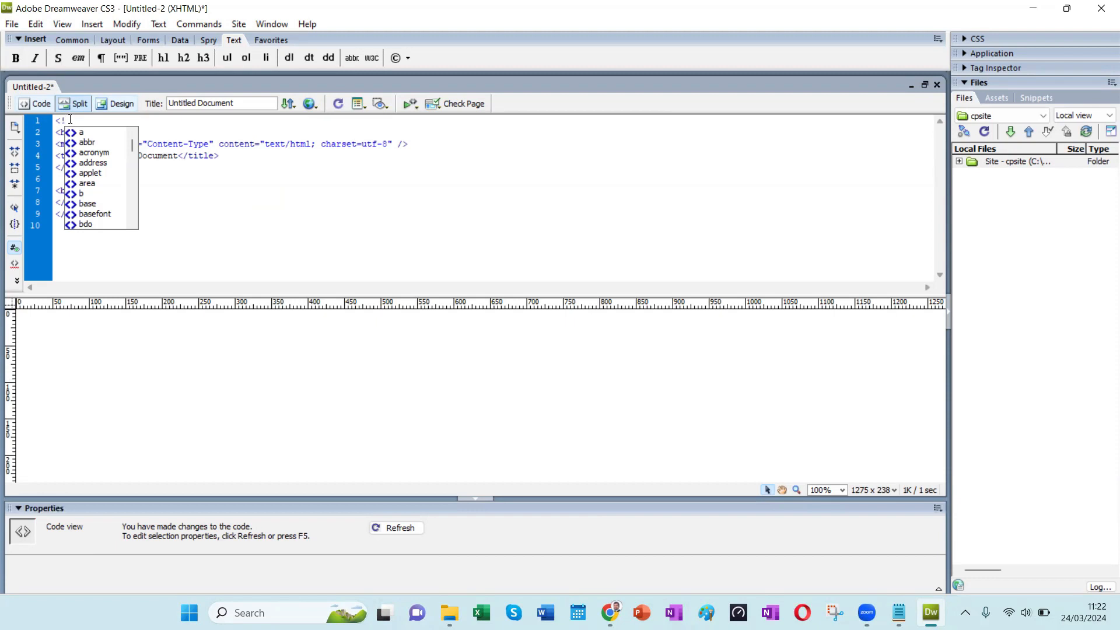
key(Escape)
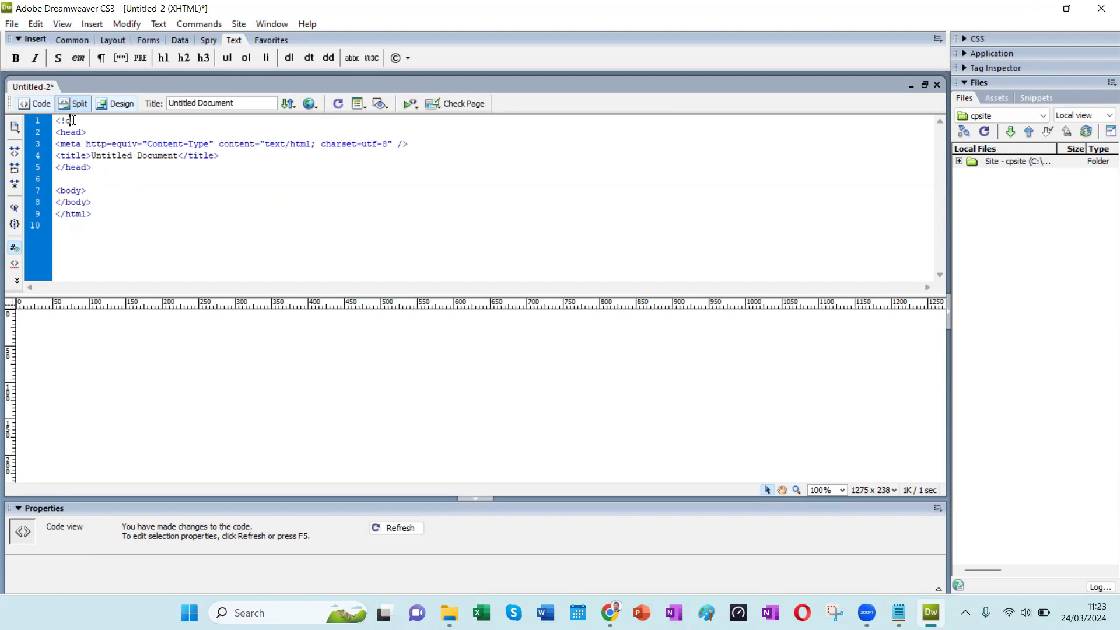
text(ype)
key(BackSpace)
key(BackSpace)
key(BackSpace)
key(BackSpace)
key(BackSpace)
key(BackSpace)
key(BackSpace)
text(octype)
key(BackSpace)
key(BackSpace)
key(BackSpace)
key(BackSpace)
key(BackSpace)
key(BackSpace)
text(octype html>)
click(266, 179)
click(253, 191)
click(181, 121)
Step: Add a plain opening <html> tag on a new line below the doctype declaration
key(Return)
text(<html)
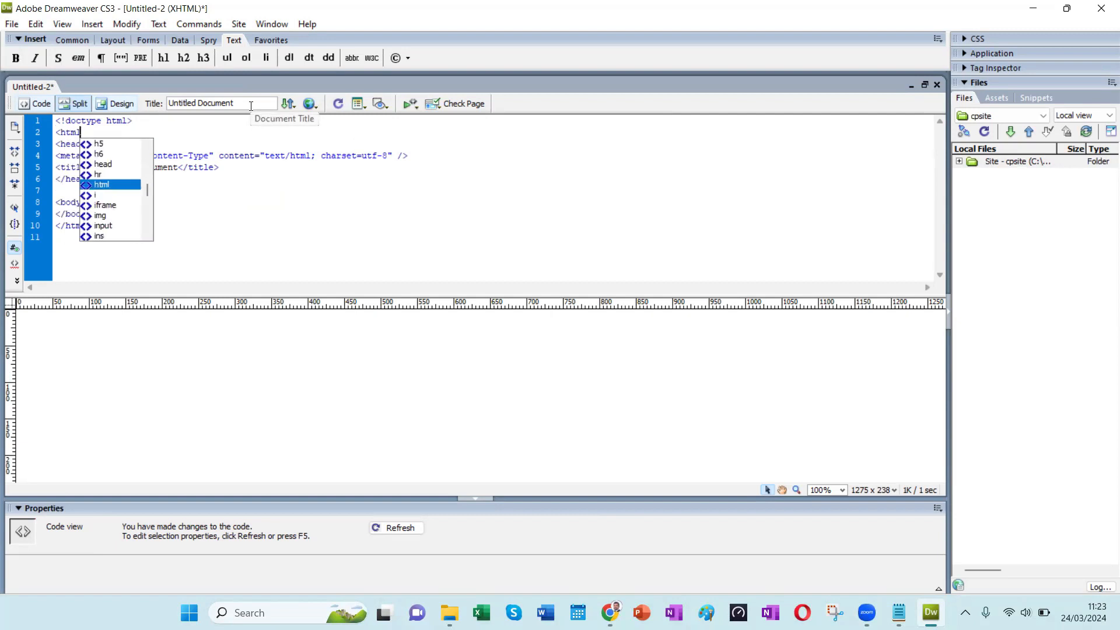
text(>)
click(106, 179)
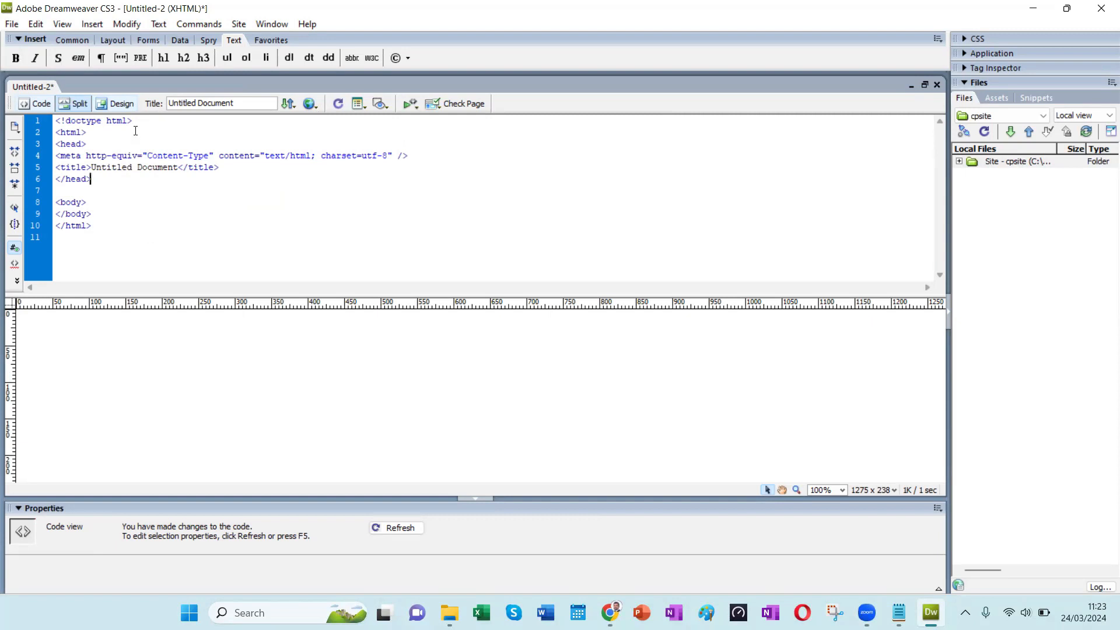
Step: Examine the doctype declaration and the opening html and head tags in the first three code lines
click(37, 119)
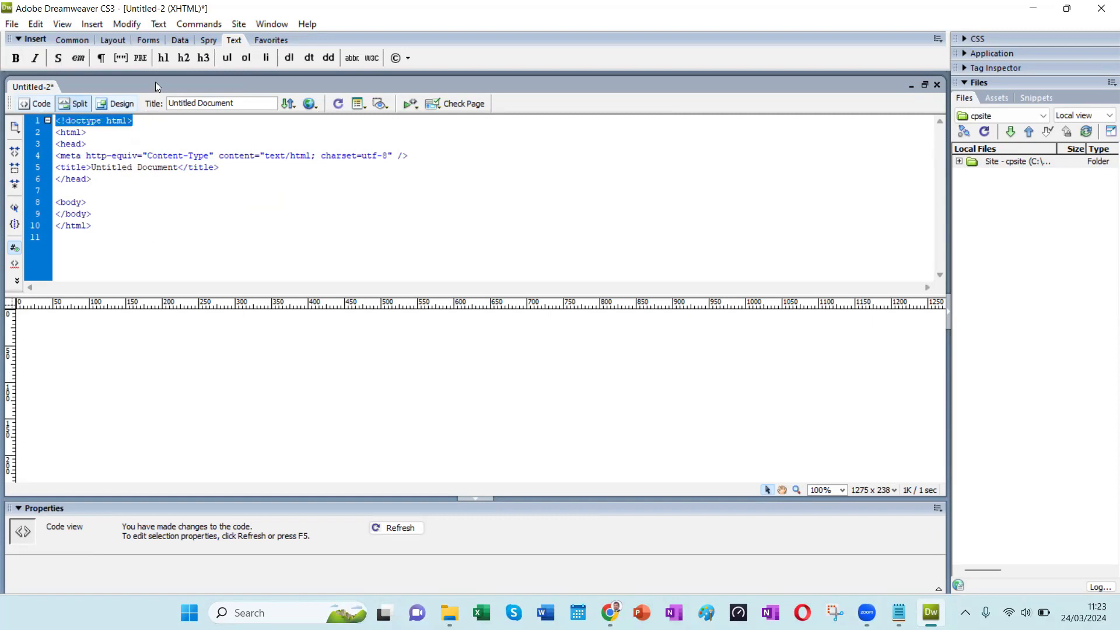
click(137, 125)
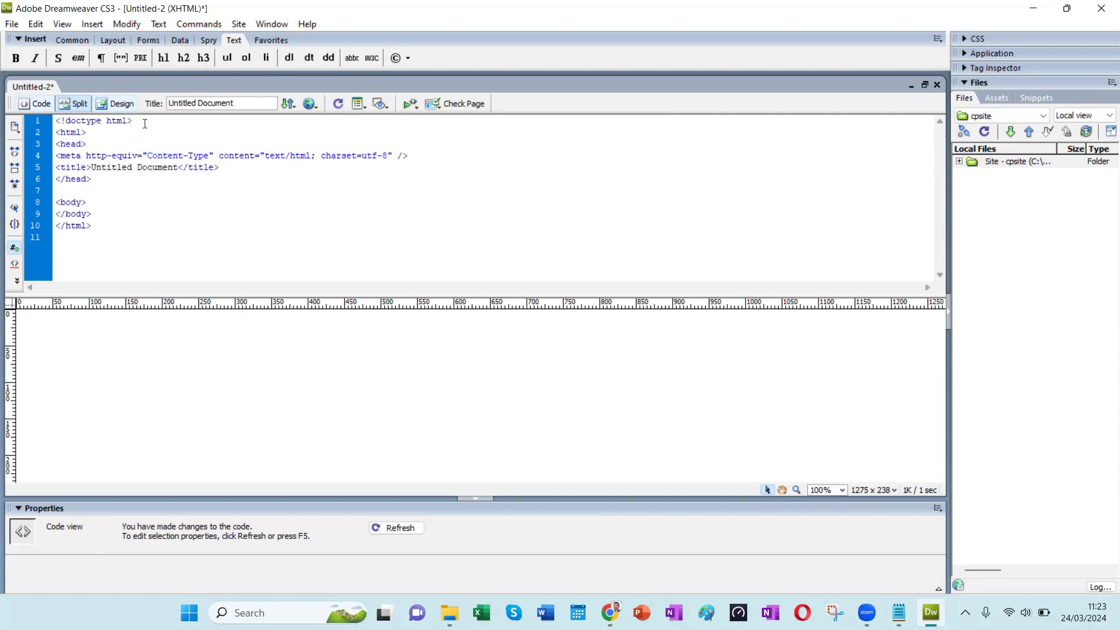
click(52, 134)
click(91, 143)
triple_click(90, 143)
click(94, 141)
drag(93, 143, 56, 120)
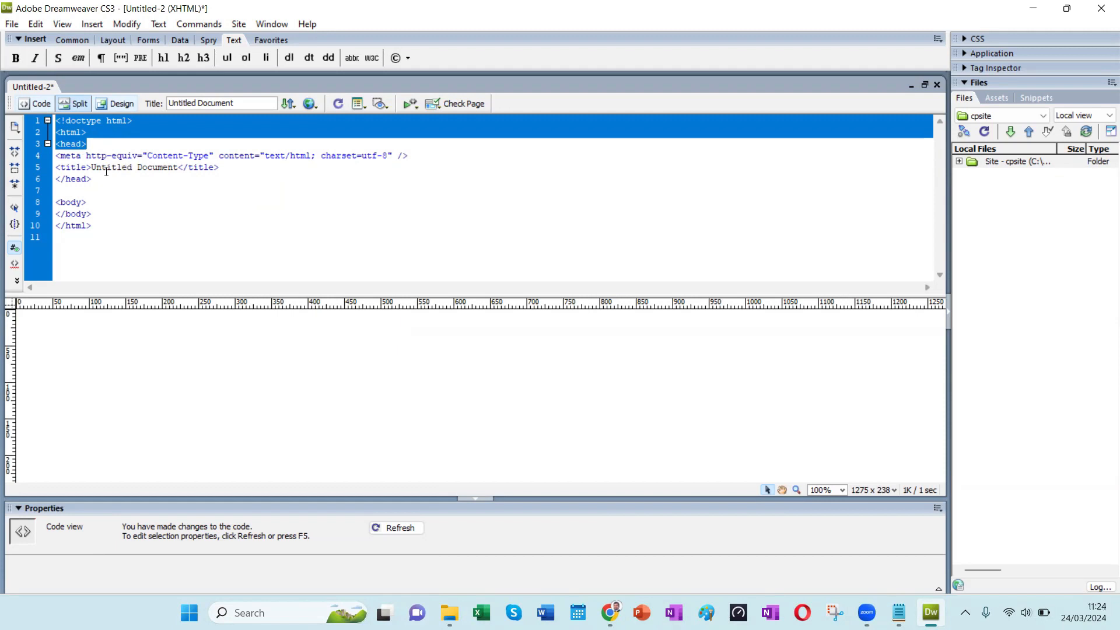
click(119, 202)
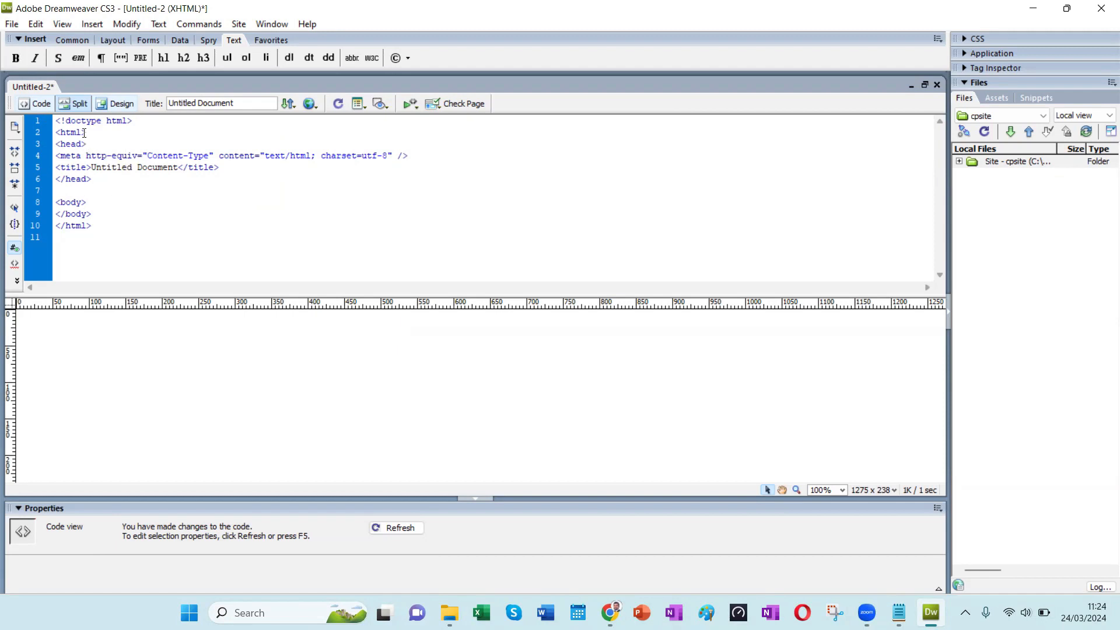
Step: Examine the opening html tag and its matching closing tag
drag(84, 133, 53, 129)
click(96, 208)
drag(94, 226, 58, 227)
drag(87, 133, 55, 133)
drag(99, 229, 57, 225)
click(74, 242)
Step: Examine the opening and closing head tags and the meta line inside the head section
drag(92, 179, 57, 178)
click(88, 144)
drag(56, 155, 237, 162)
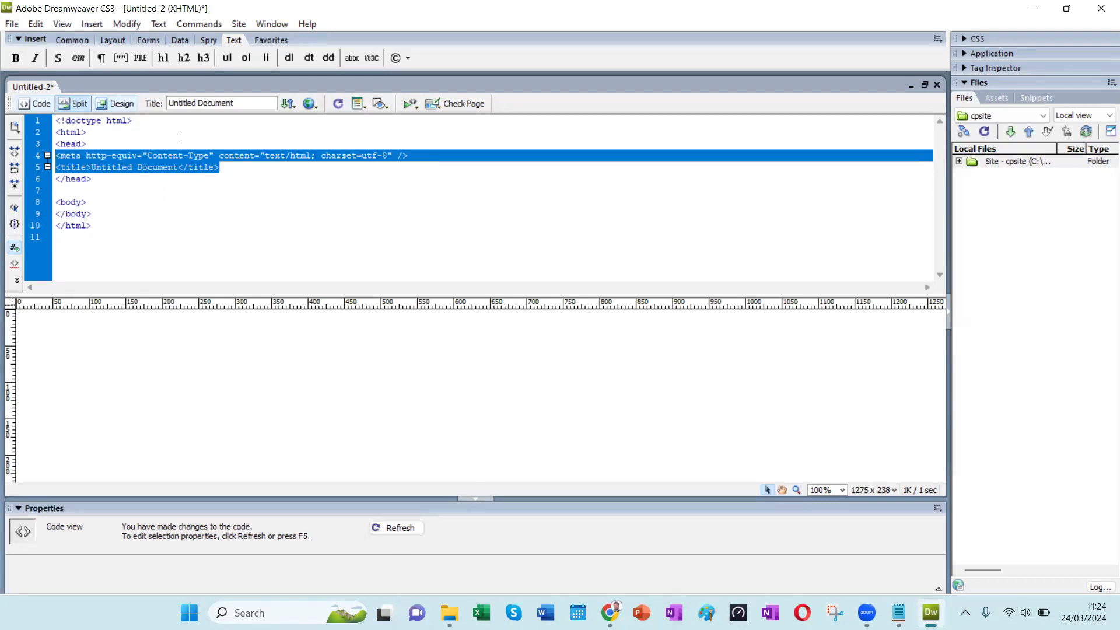
click(196, 201)
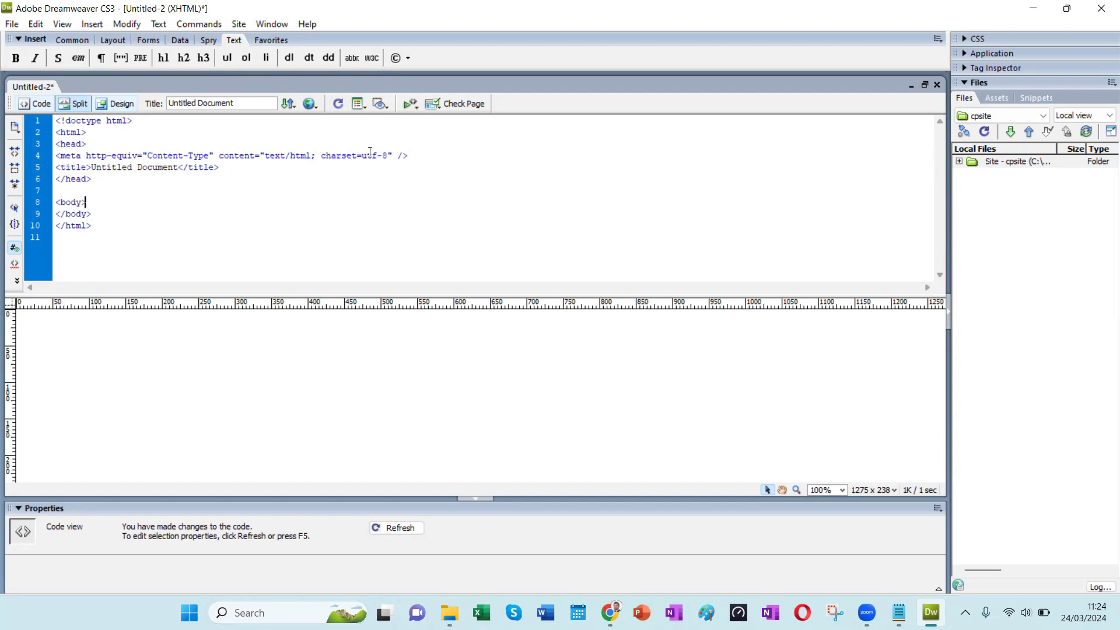
drag(425, 161, 61, 156)
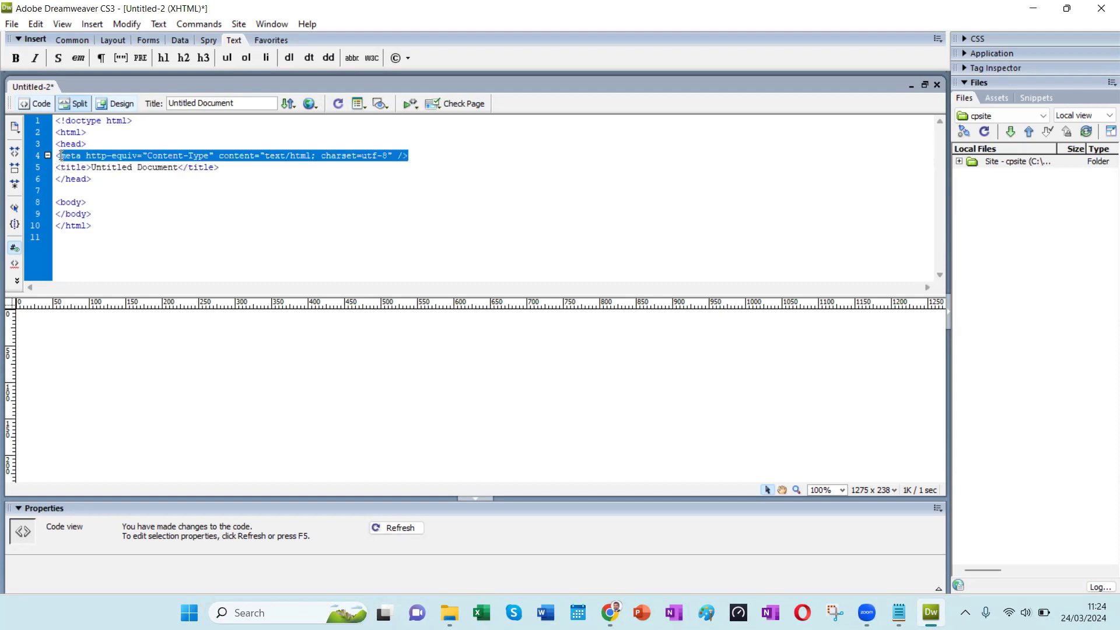
click(191, 156)
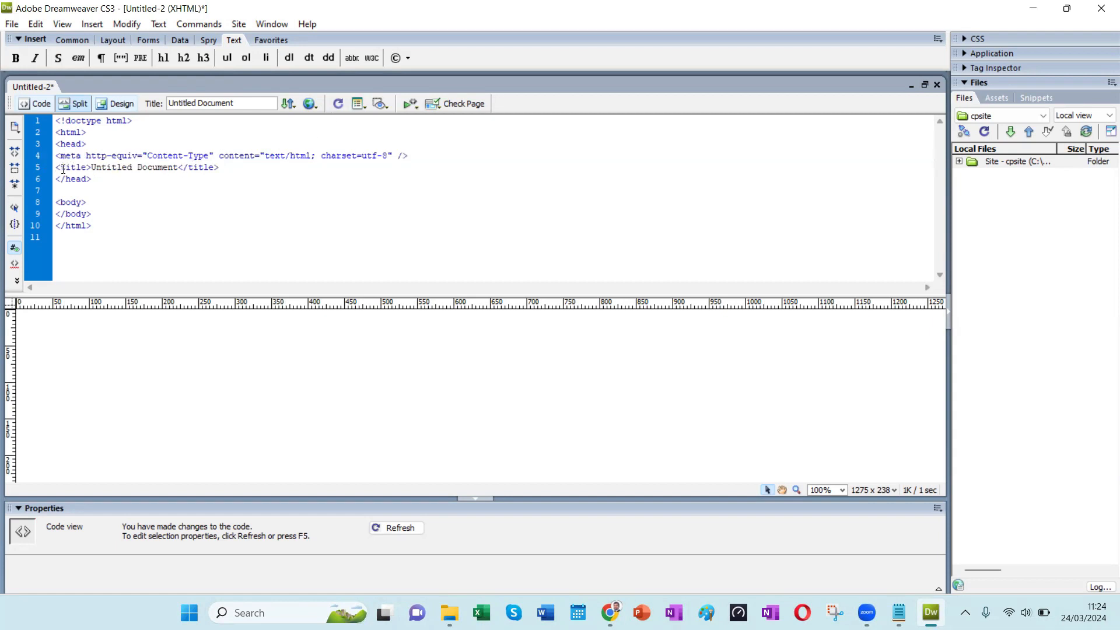
Step: Replace the text between the title tags with "My First Webpage"
drag(60, 169, 220, 172)
click(166, 177)
drag(92, 169, 179, 168)
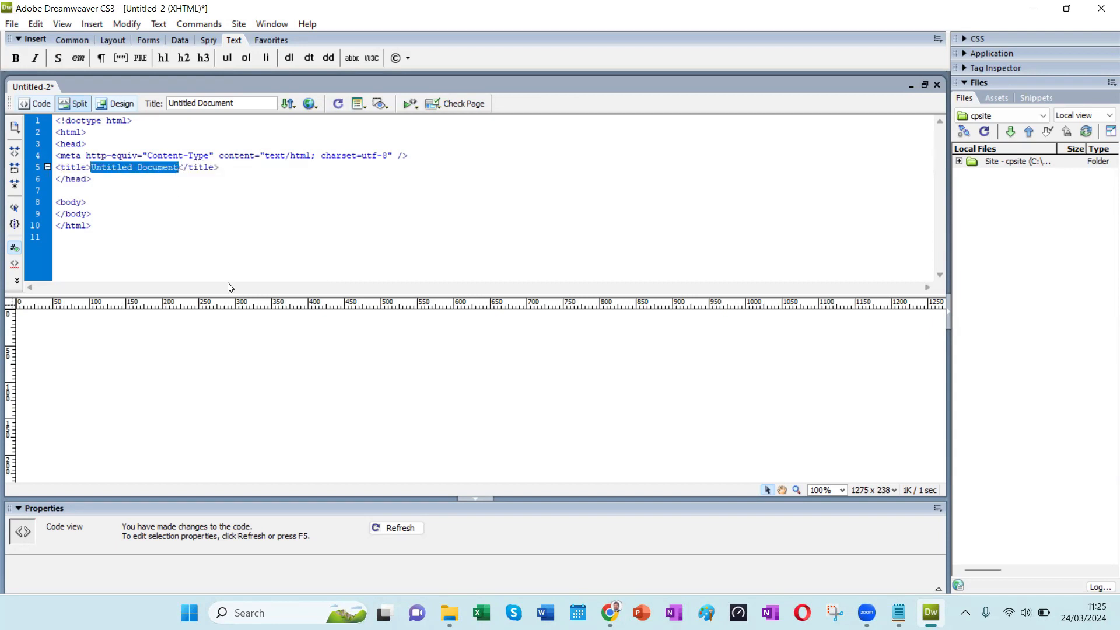
text(My First )
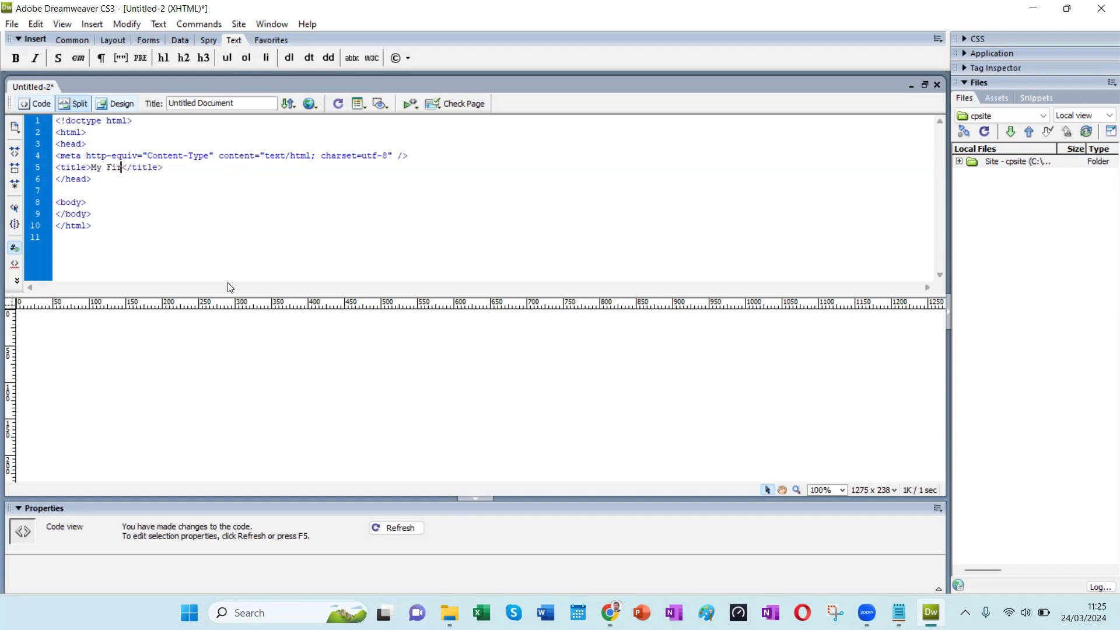
text(Webpage)
click(117, 190)
Step: Insert an empty line between the opening and closing body tags
drag(94, 179, 40, 149)
click(100, 212)
key(Return)
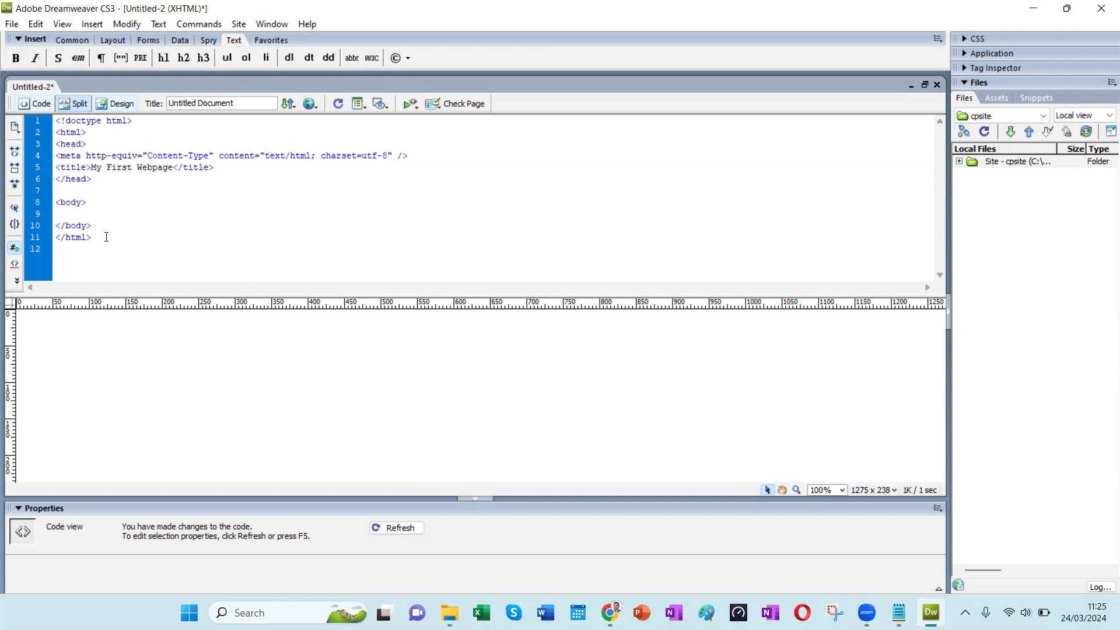
Step: Delete the http-equiv attribute and the content="text/html; part from the meta tag, keeping the charset part
drag(91, 237, 43, 234)
click(183, 202)
click(257, 194)
drag(315, 156, 83, 157)
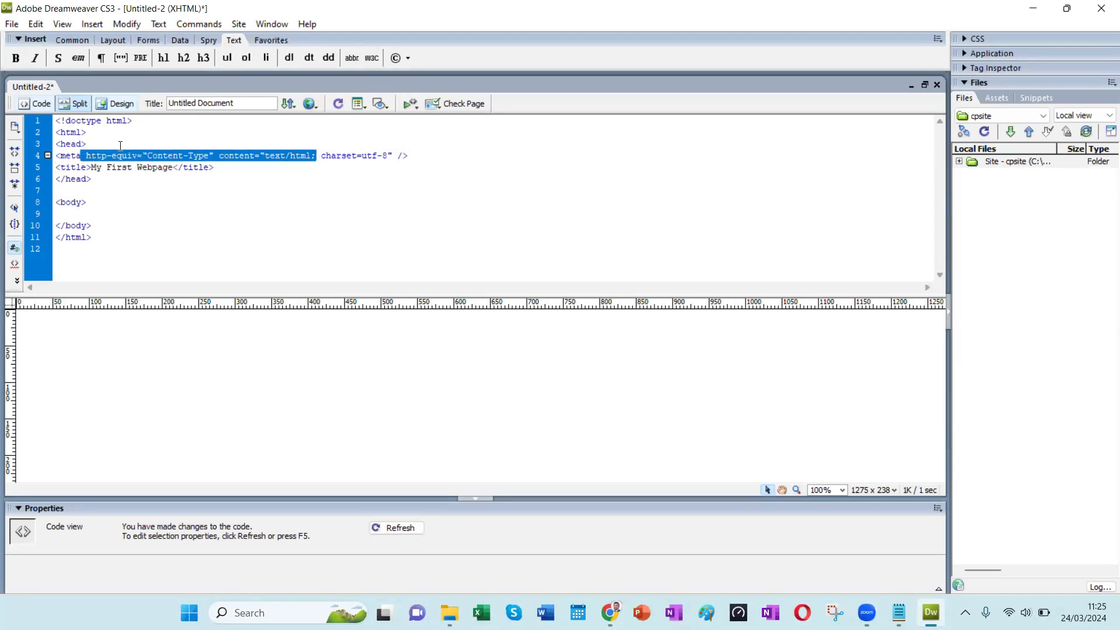
key(Delete)
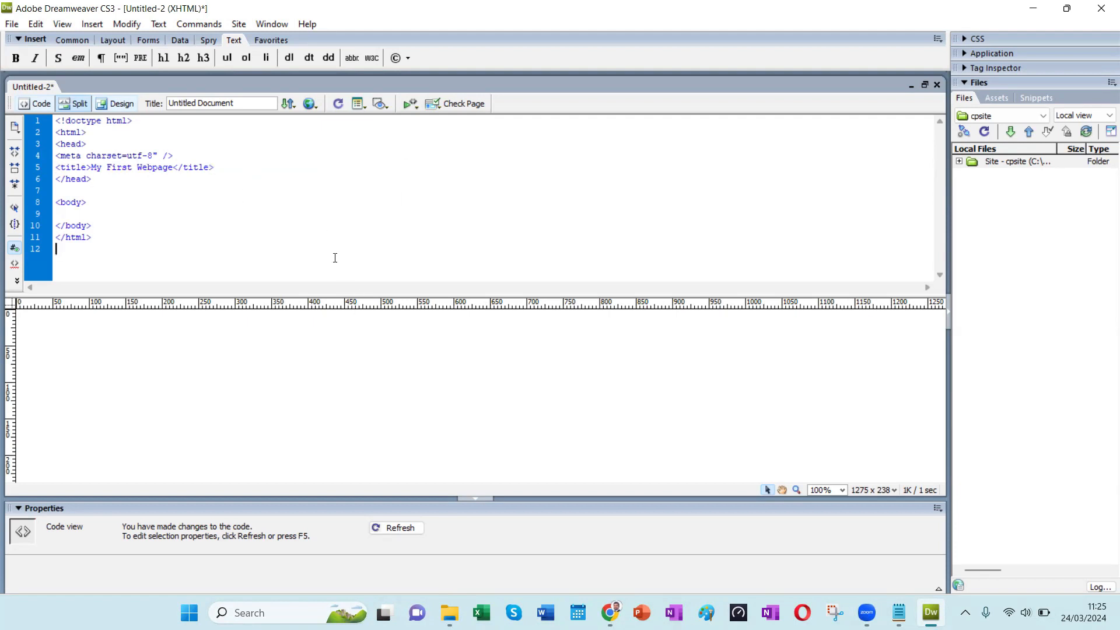
key(ctrl+s)
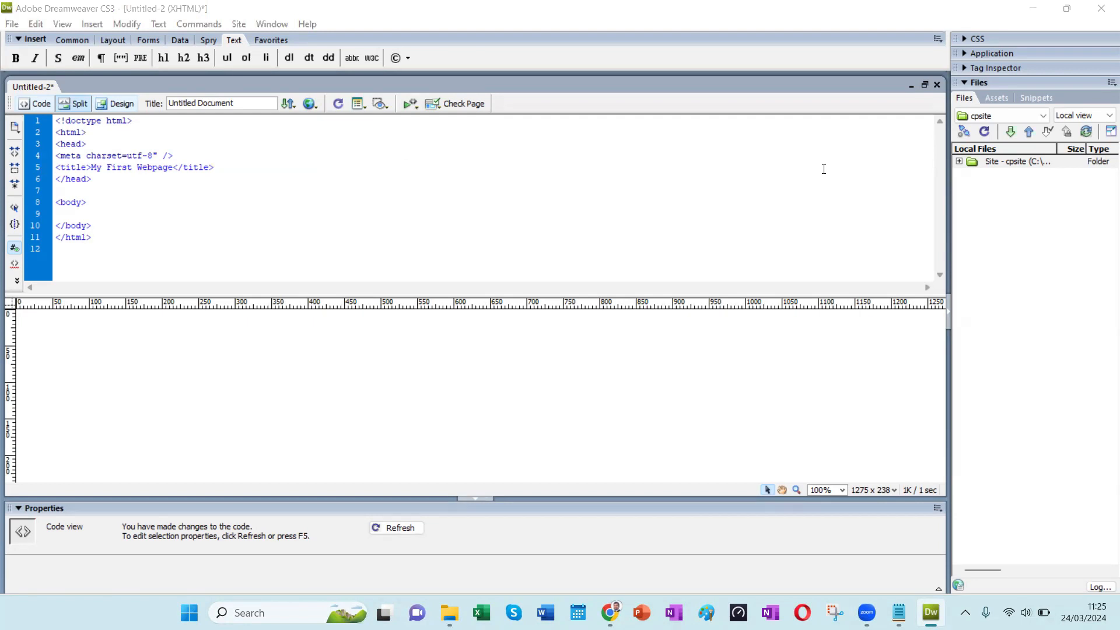
Step: Set the design view magnification to 150% and place the cursor in the empty page body
click(846, 495)
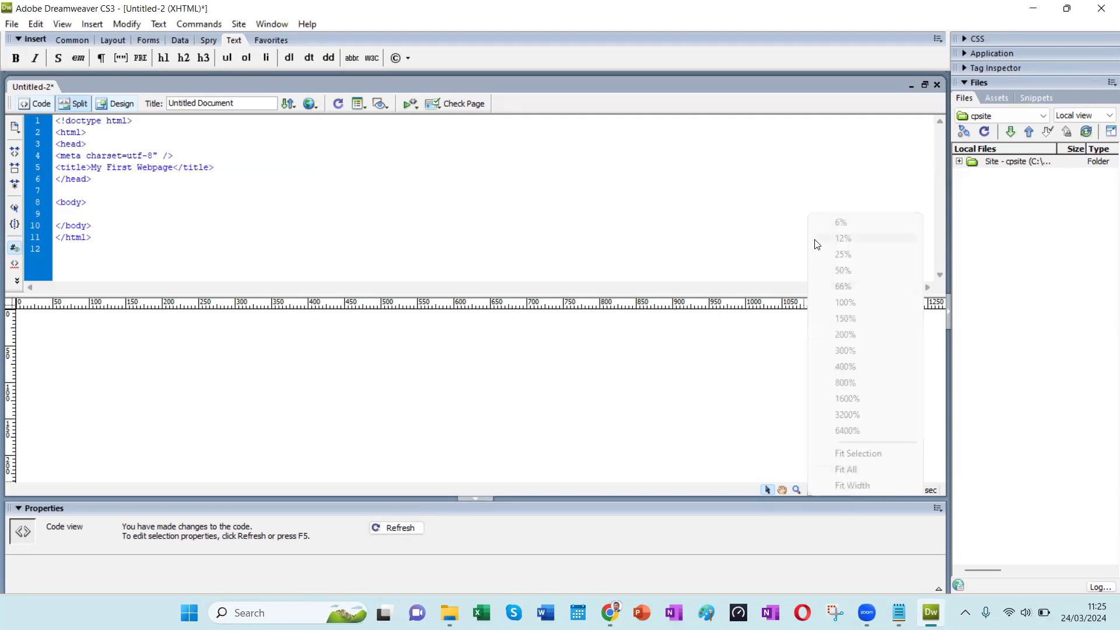
click(731, 390)
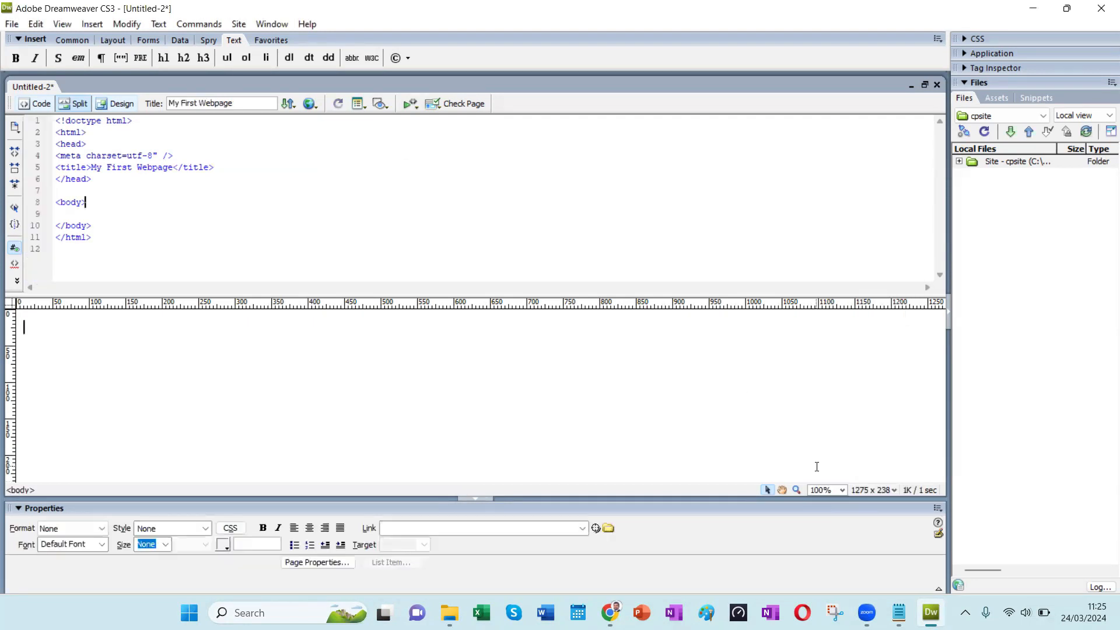
click(841, 491)
click(832, 323)
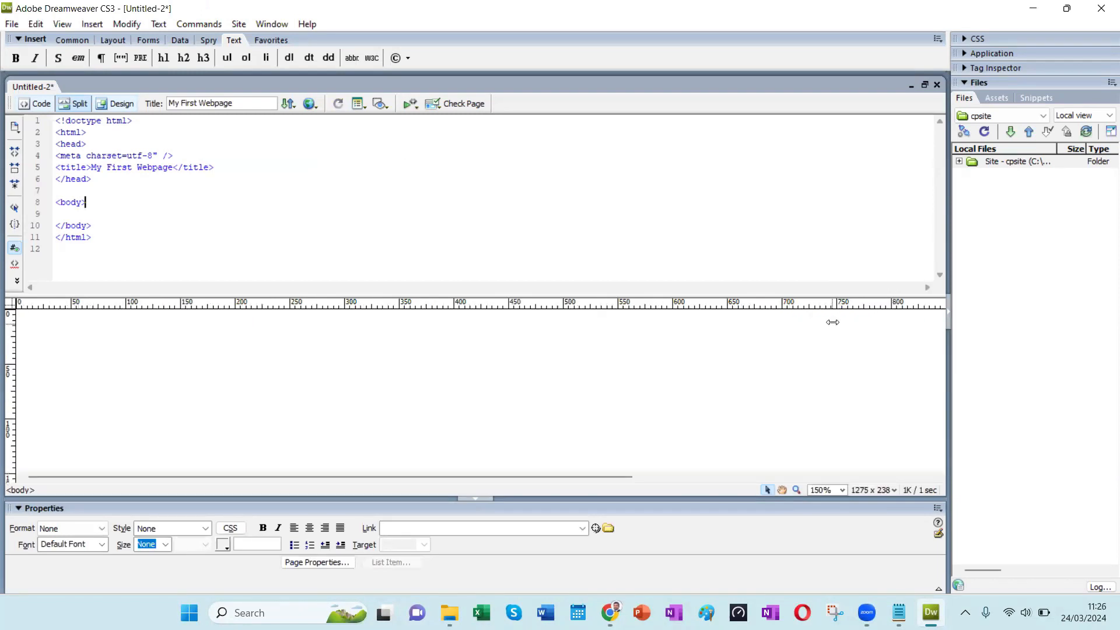
click(175, 215)
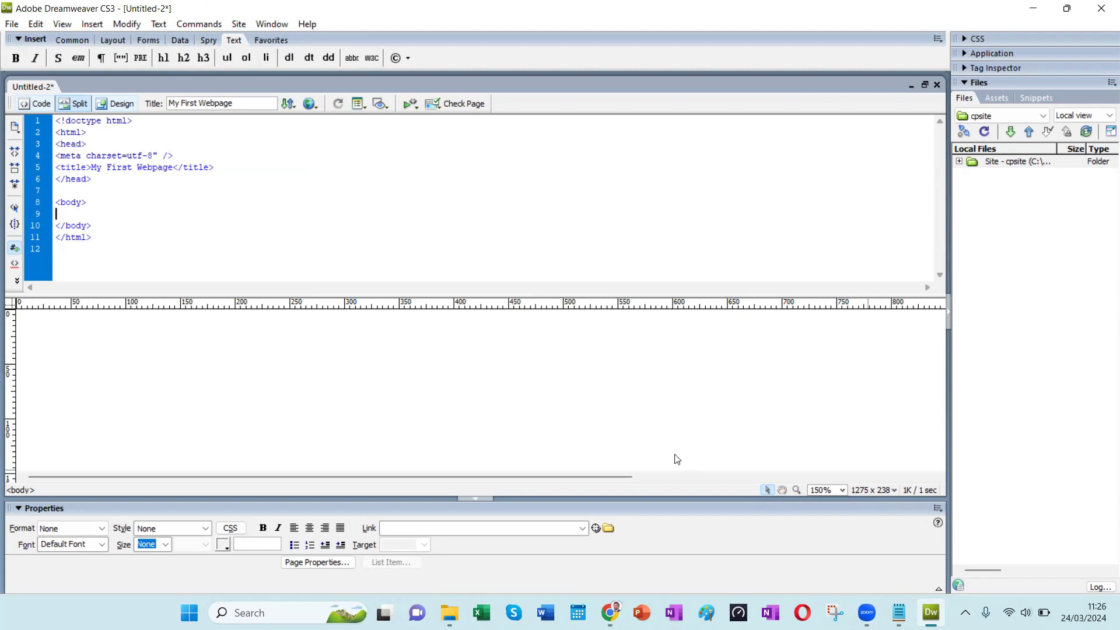
click(333, 240)
click(610, 390)
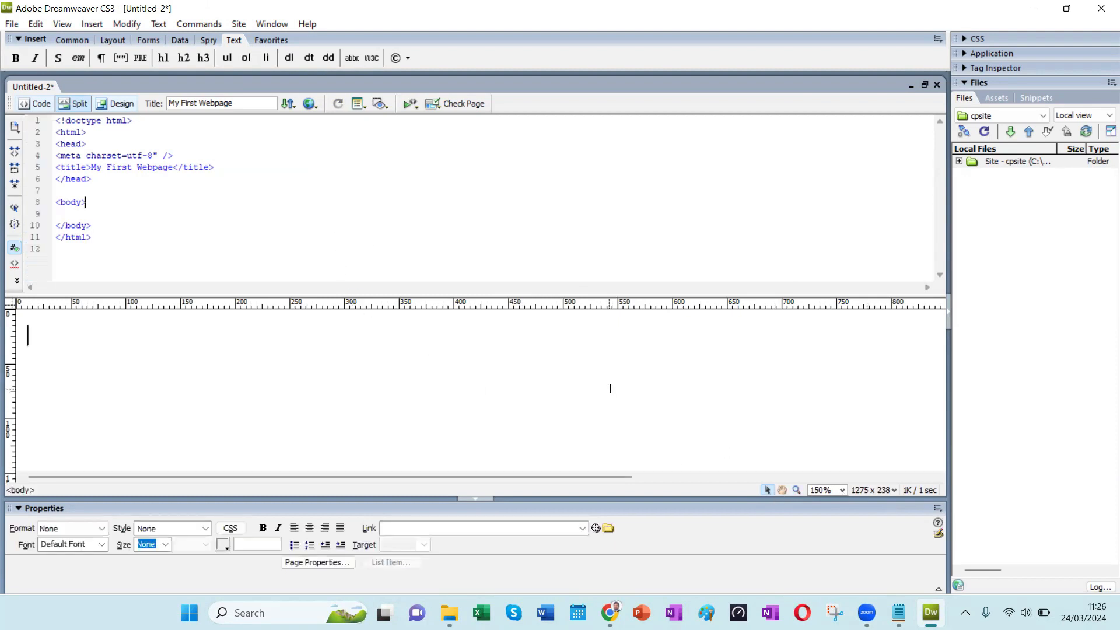
Step: Set the design view magnification to 100%
click(842, 491)
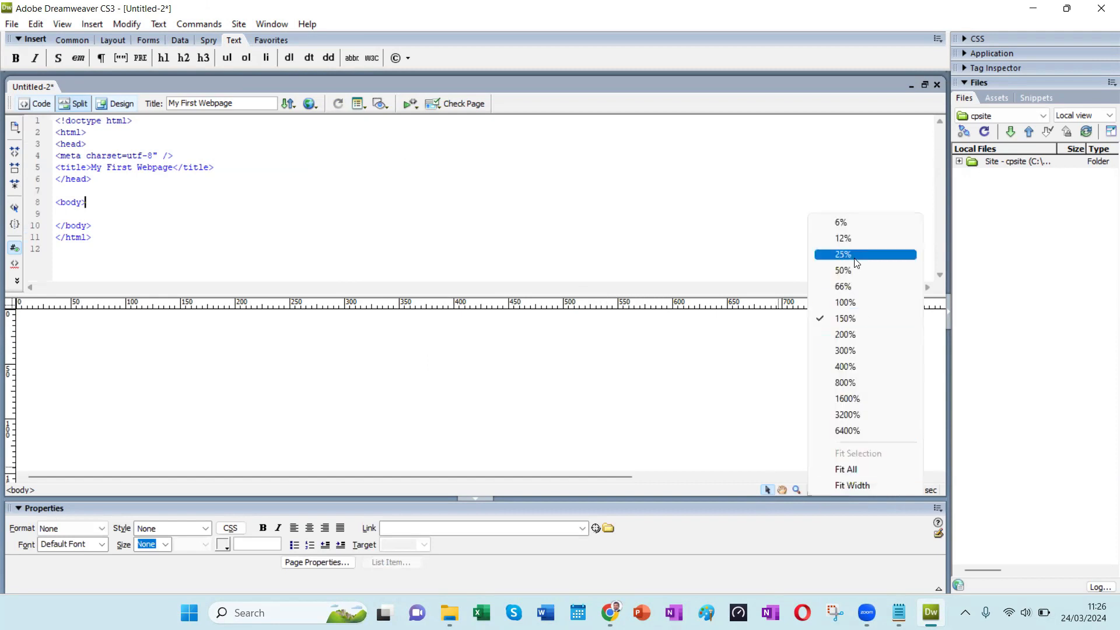
click(847, 309)
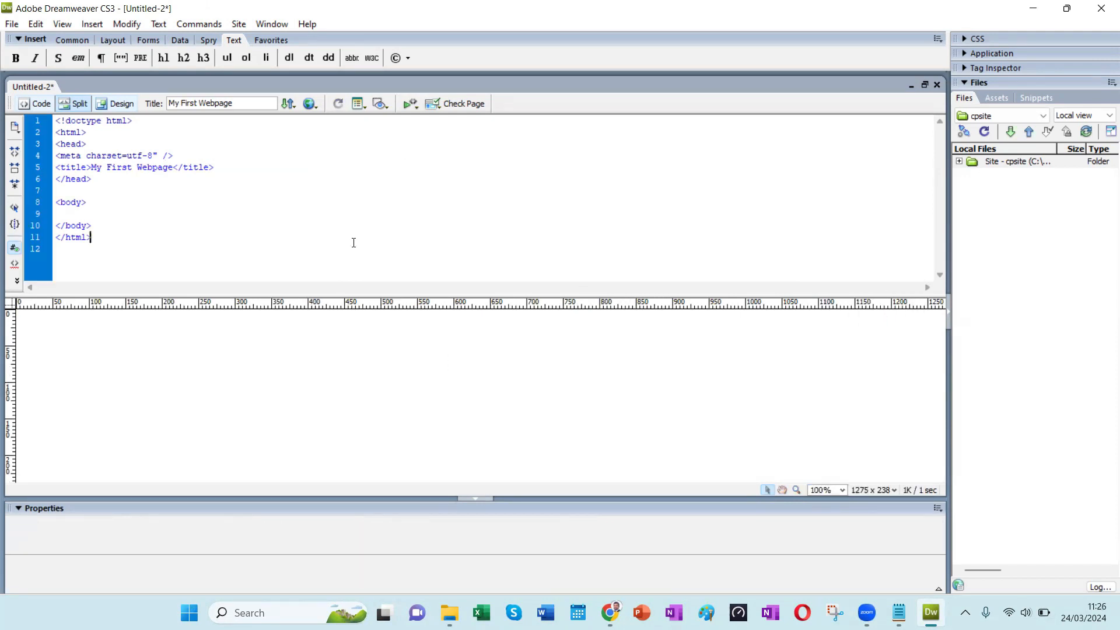
Step: Create a blank Word document and paste into it a screen snip of the page's HTML code area
click(545, 612)
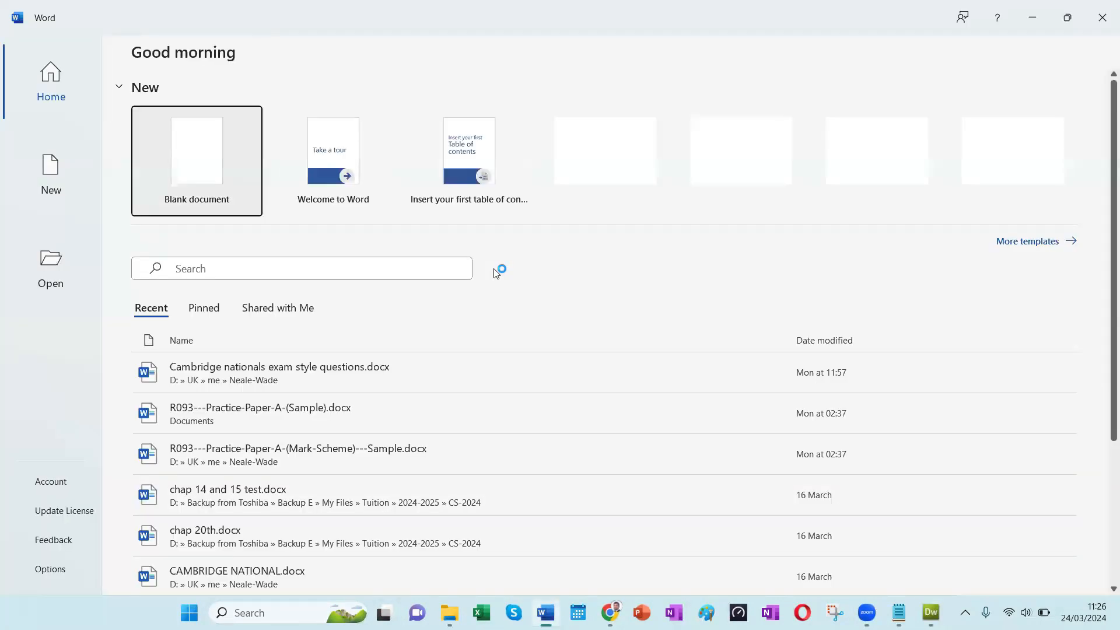
click(199, 160)
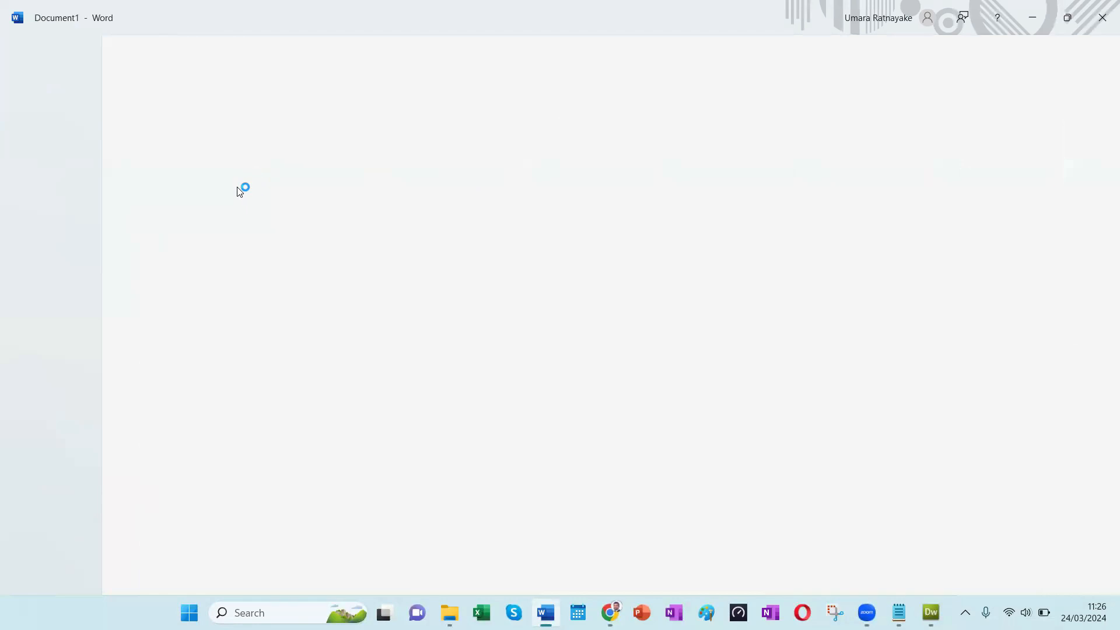
key(alt+Tab)
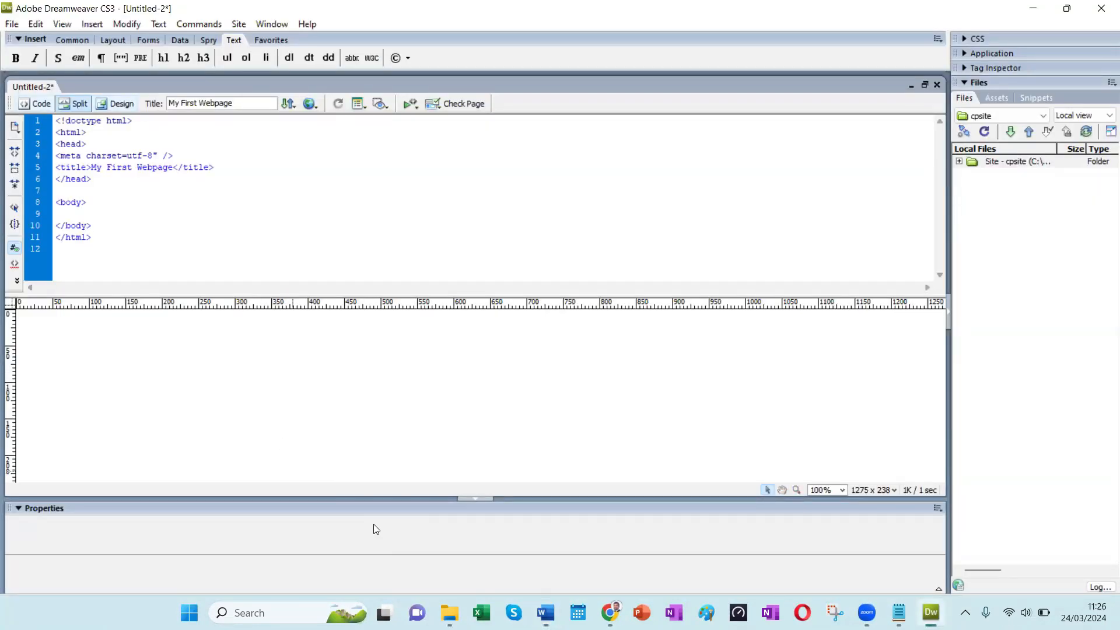
key(super+shift+s)
drag(7, 94, 270, 268)
key(alt+Tab)
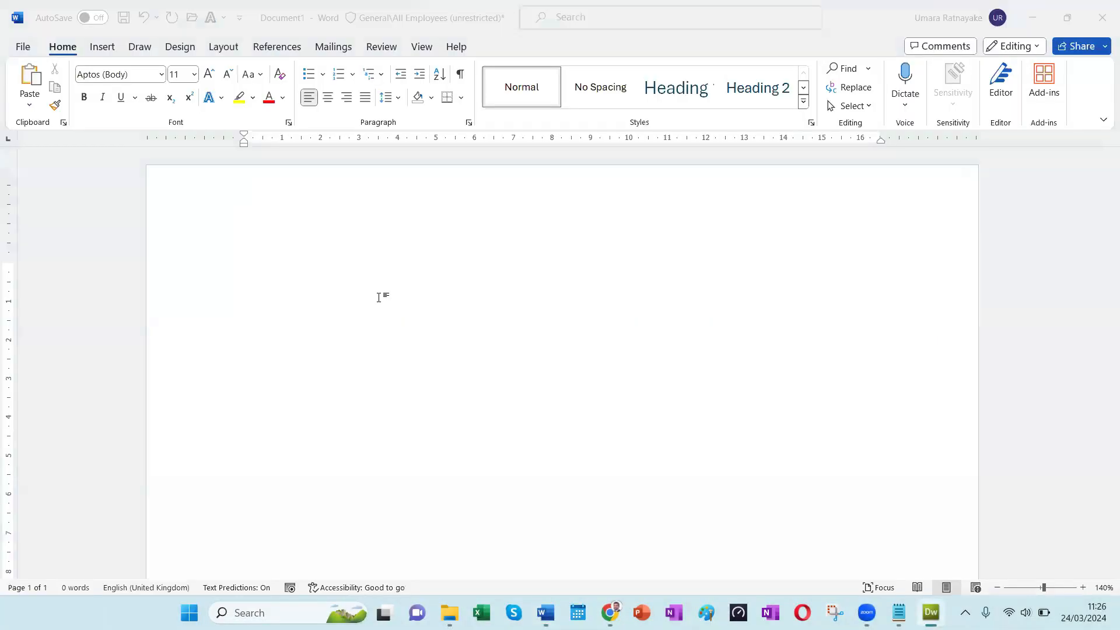
key(ctrl+v)
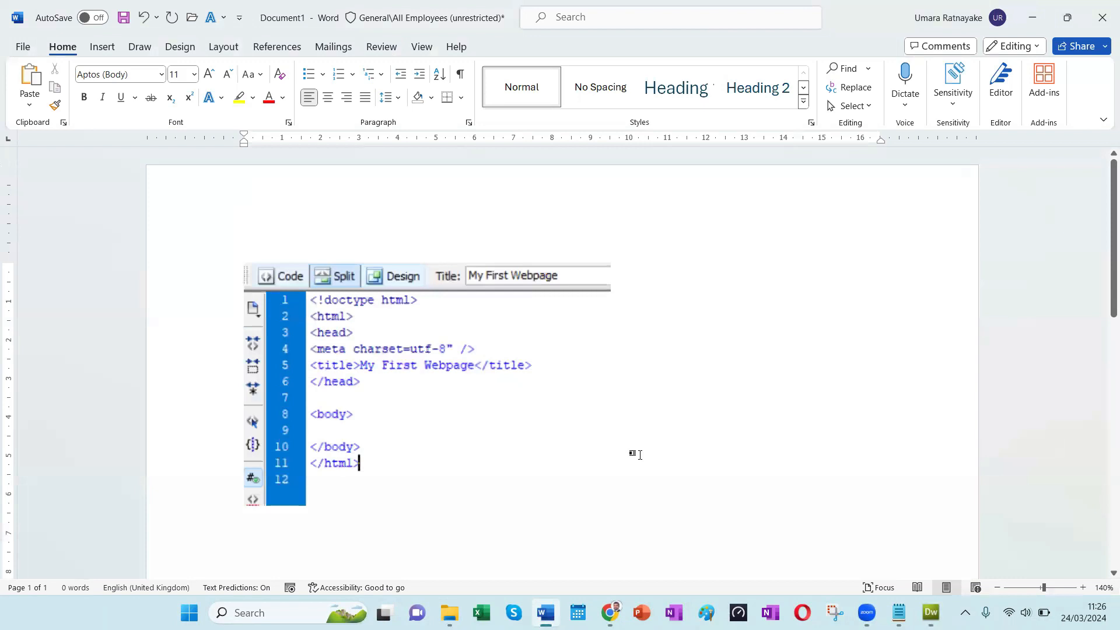
Step: Add the caption "Basic HTML 5 code" below the pasted code image in Word, then return to Dreamweaver
key(alt+Tab)
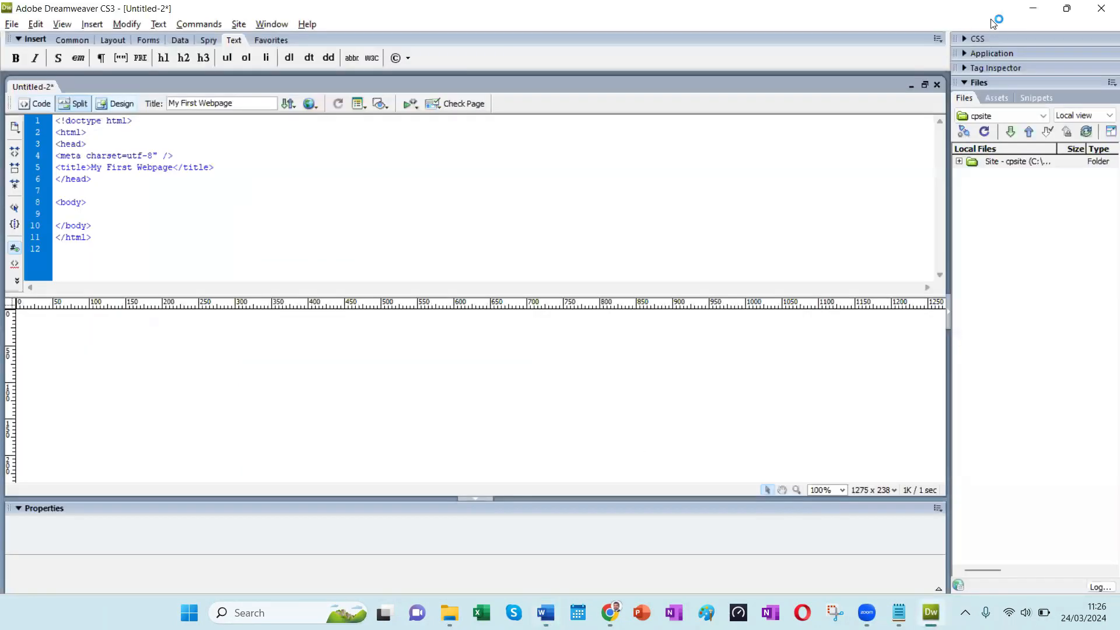
key(alt+Tab)
key(Return)
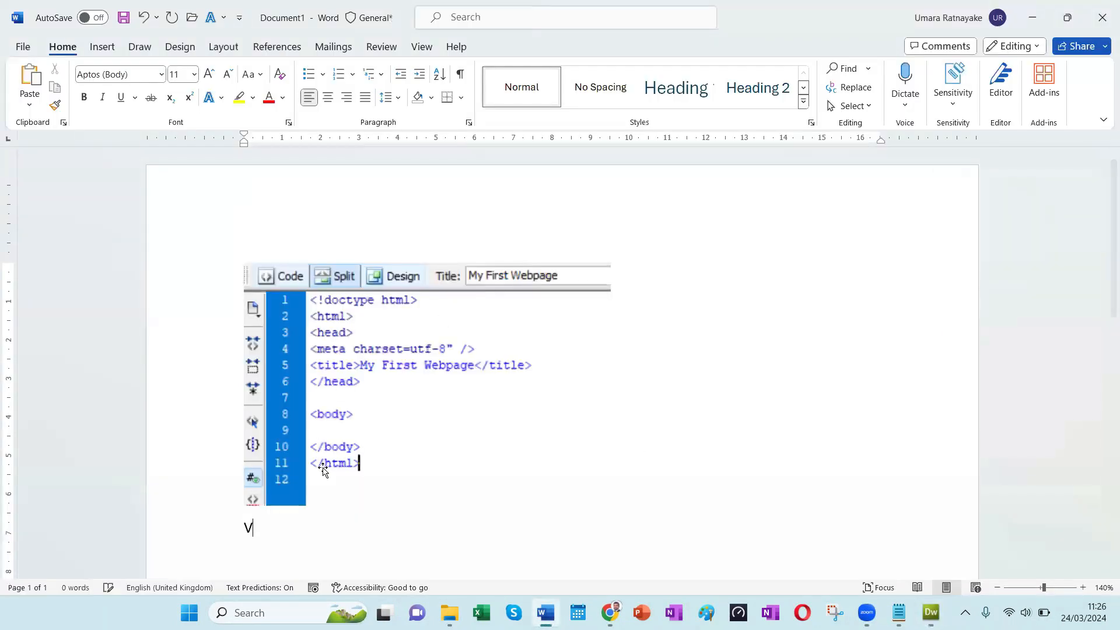
text(Basic HTML 5 code)
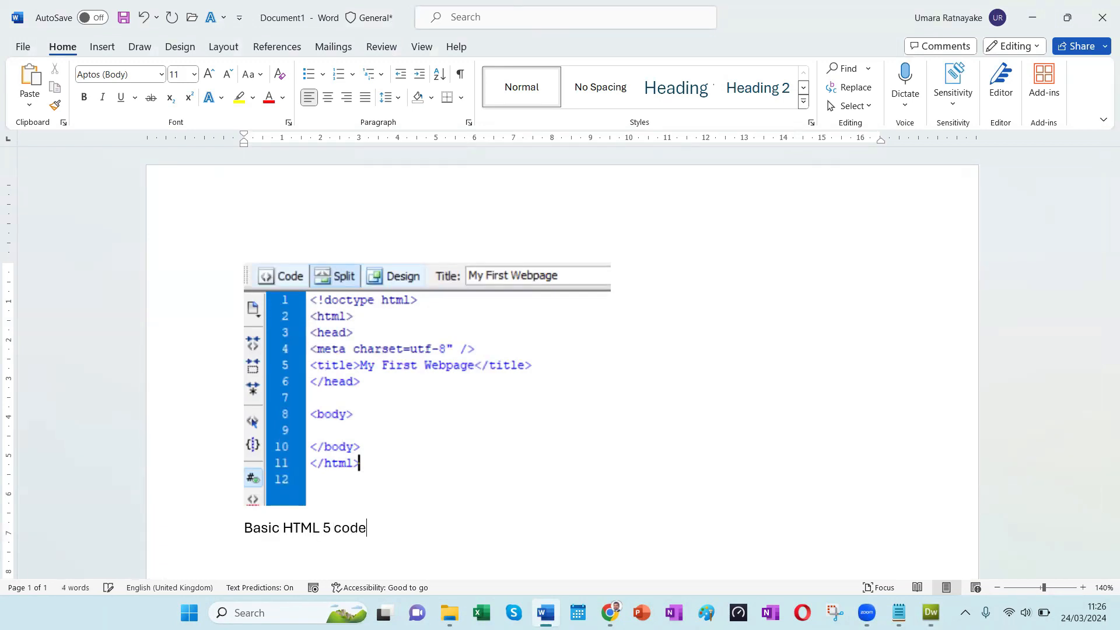
key(Return)
click(1032, 18)
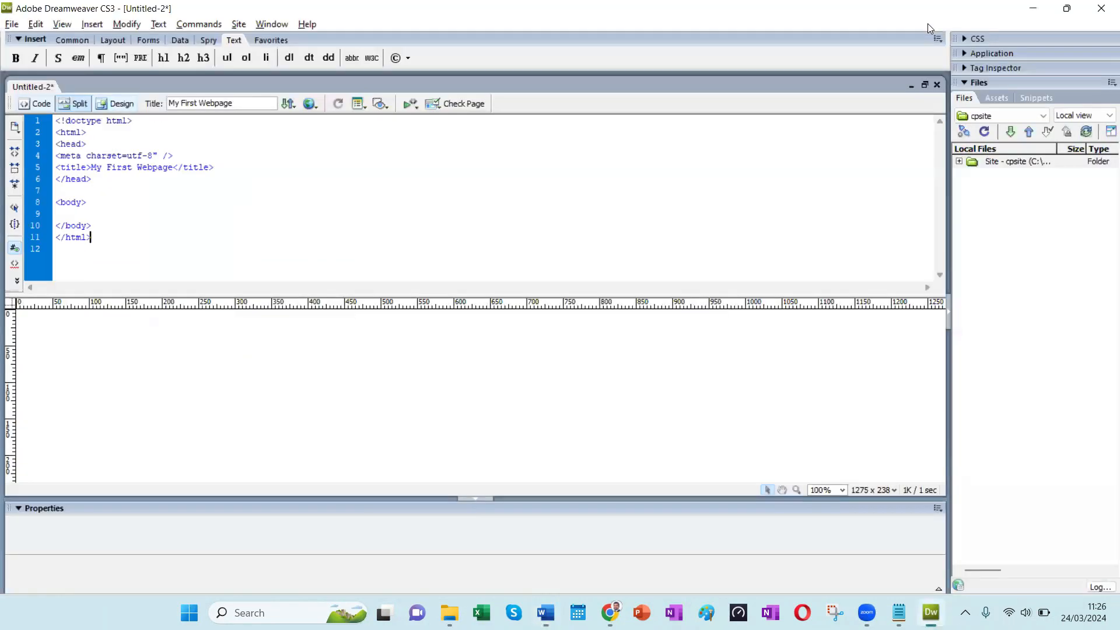
Step: Highlight the whole HTML code from the doctype line to the closing html tag for review, and clear the selection
click(226, 205)
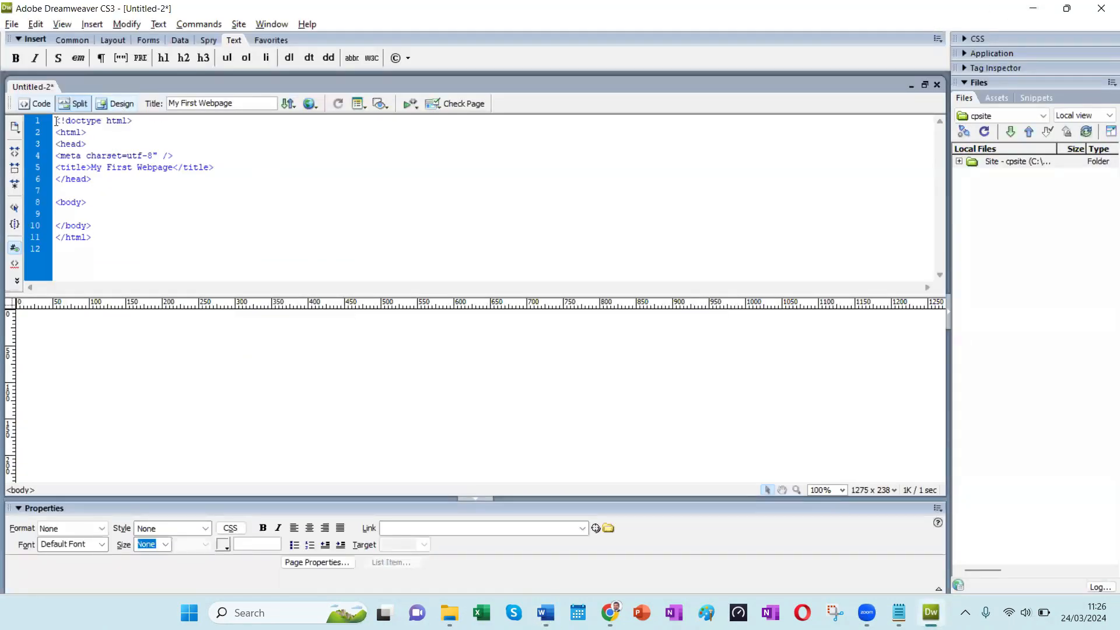
click(112, 238)
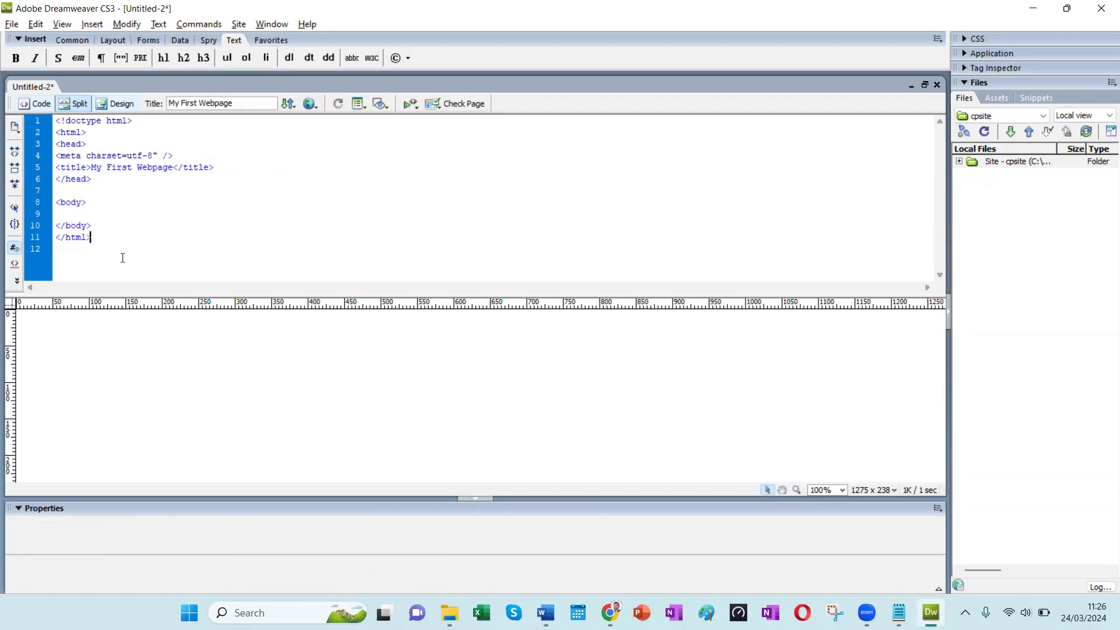
drag(122, 251, 61, 97)
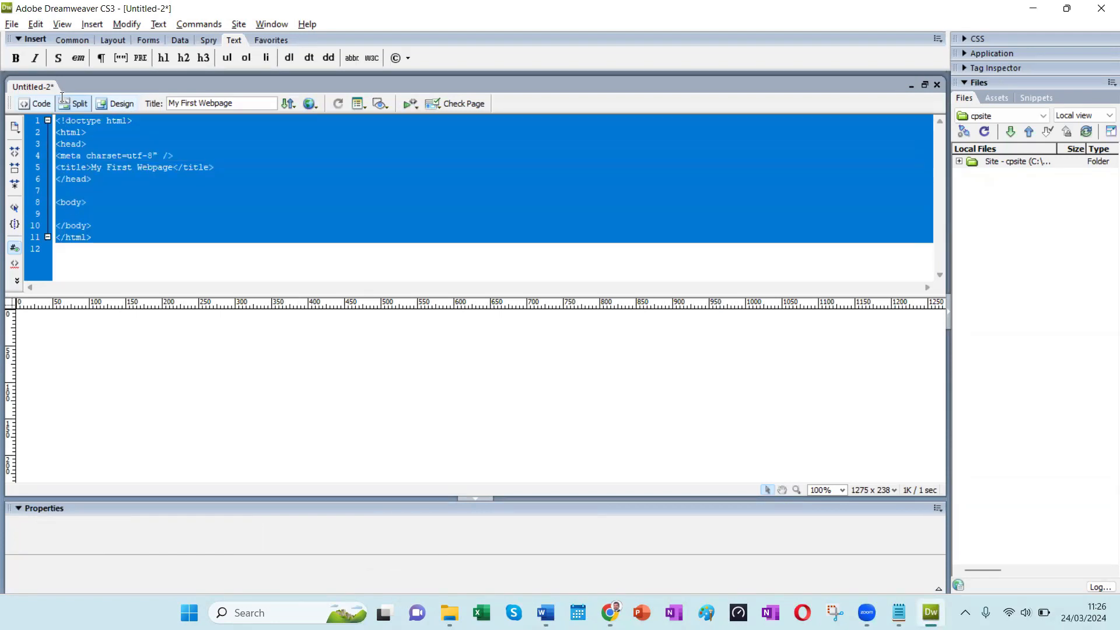
click(113, 188)
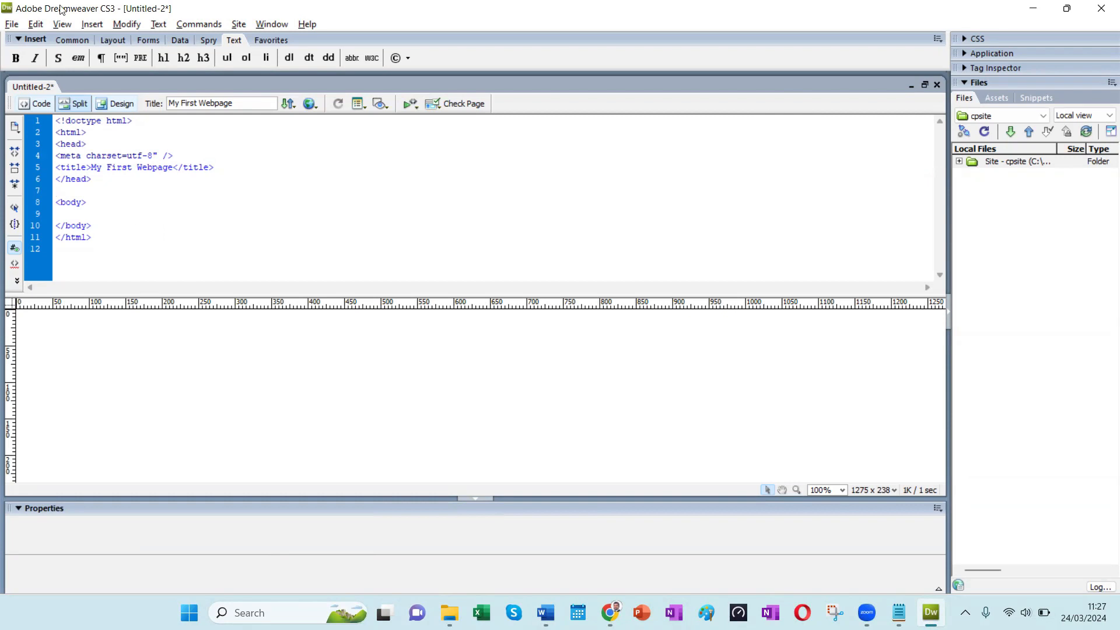
click(10, 25)
click(22, 36)
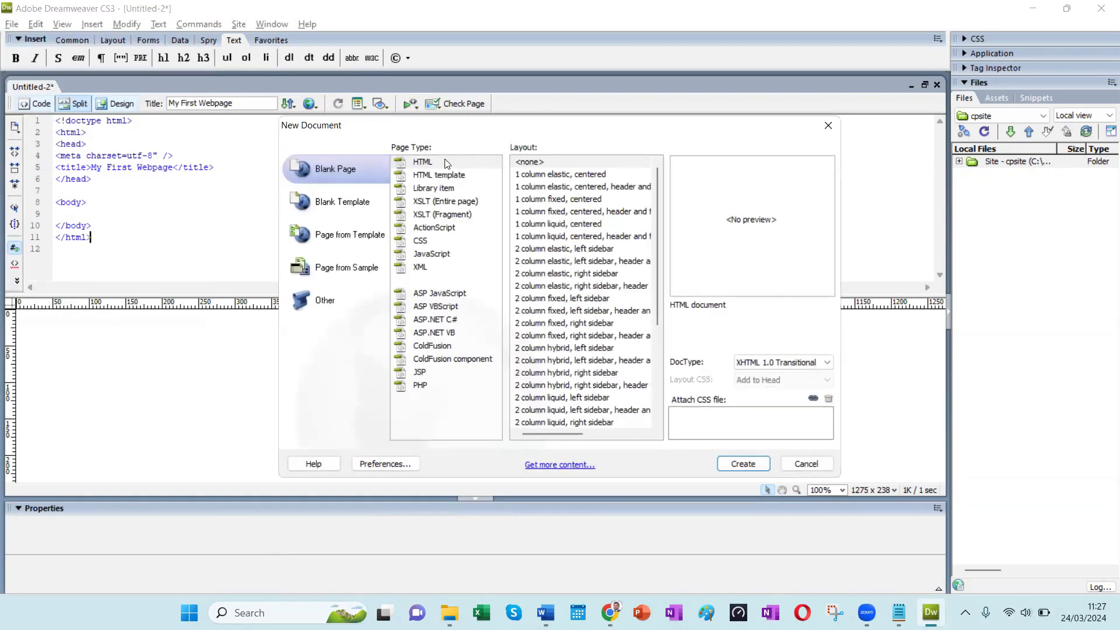
drag(699, 126, 393, 175)
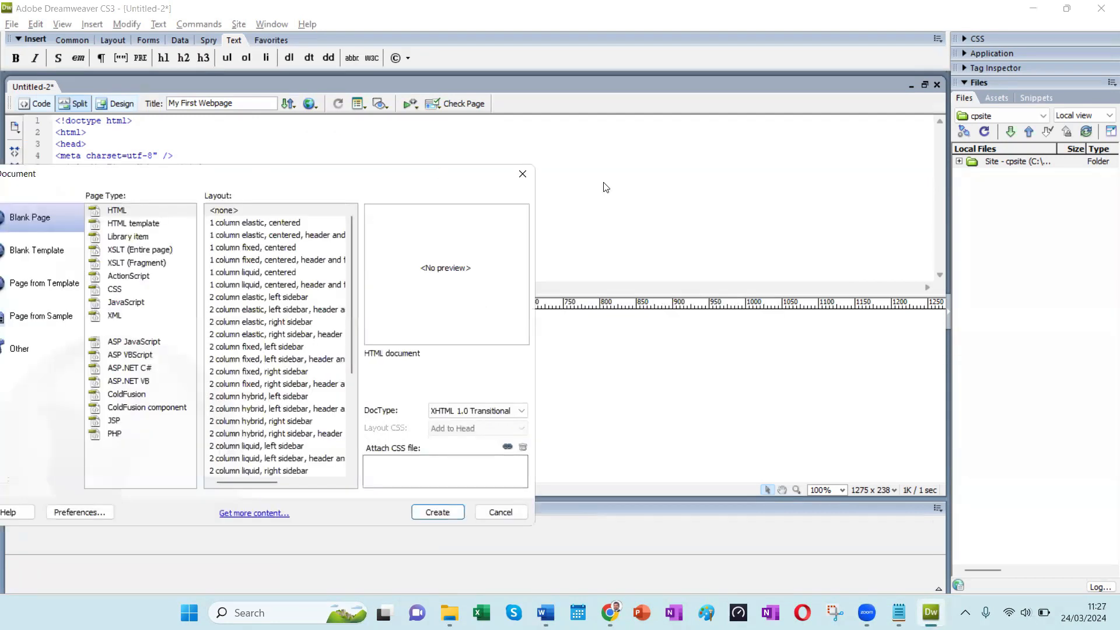
click(522, 174)
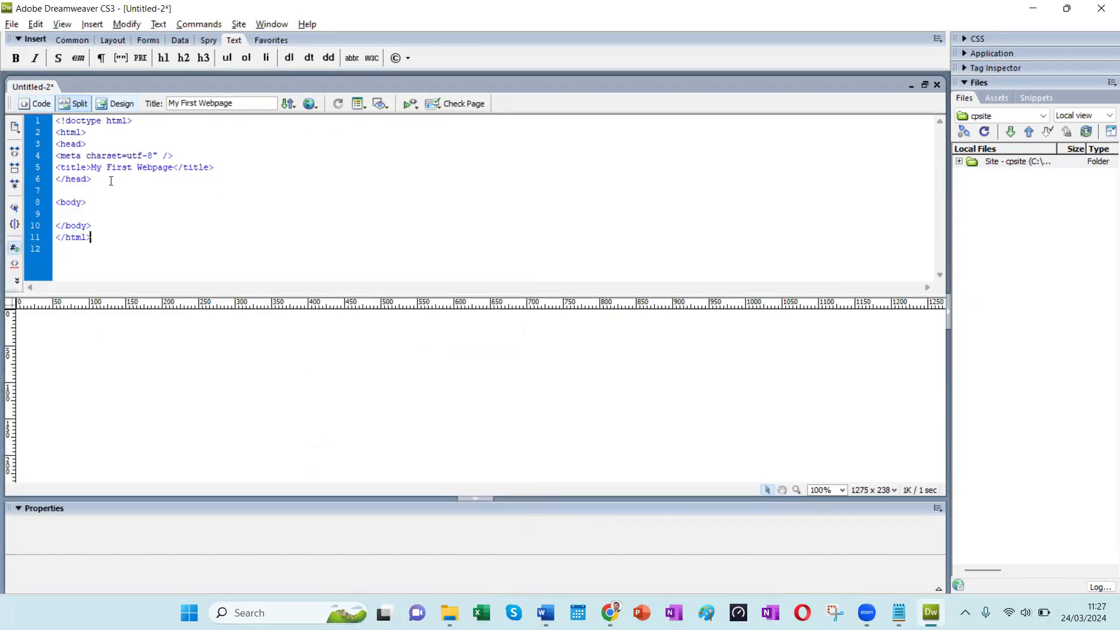
Step: Start saving the page with Save As and browse the Desktop location
click(96, 203)
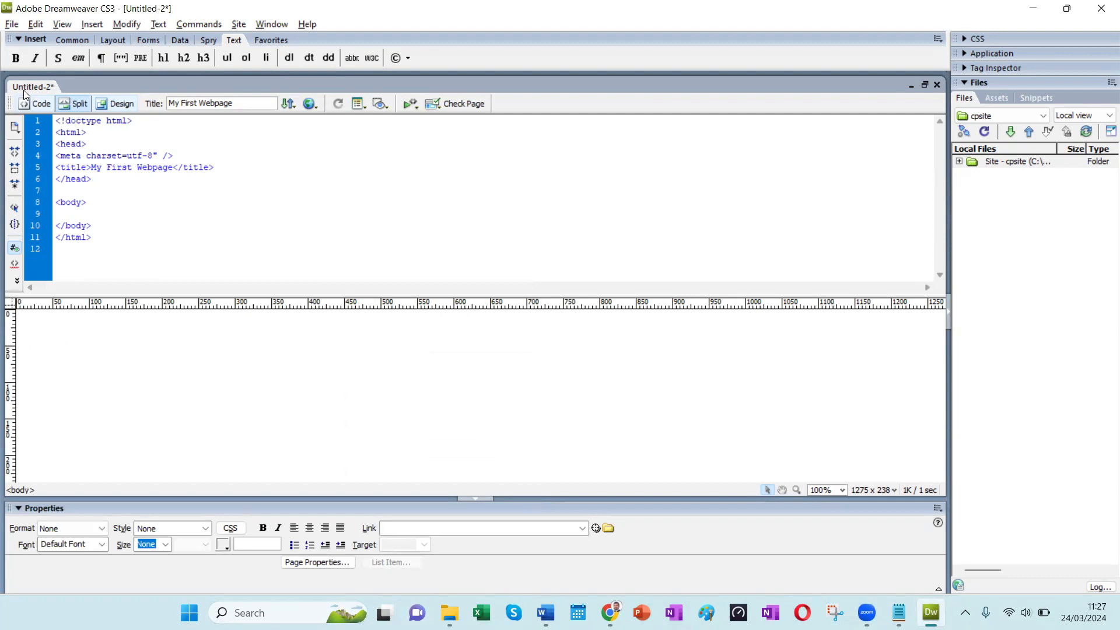
click(9, 25)
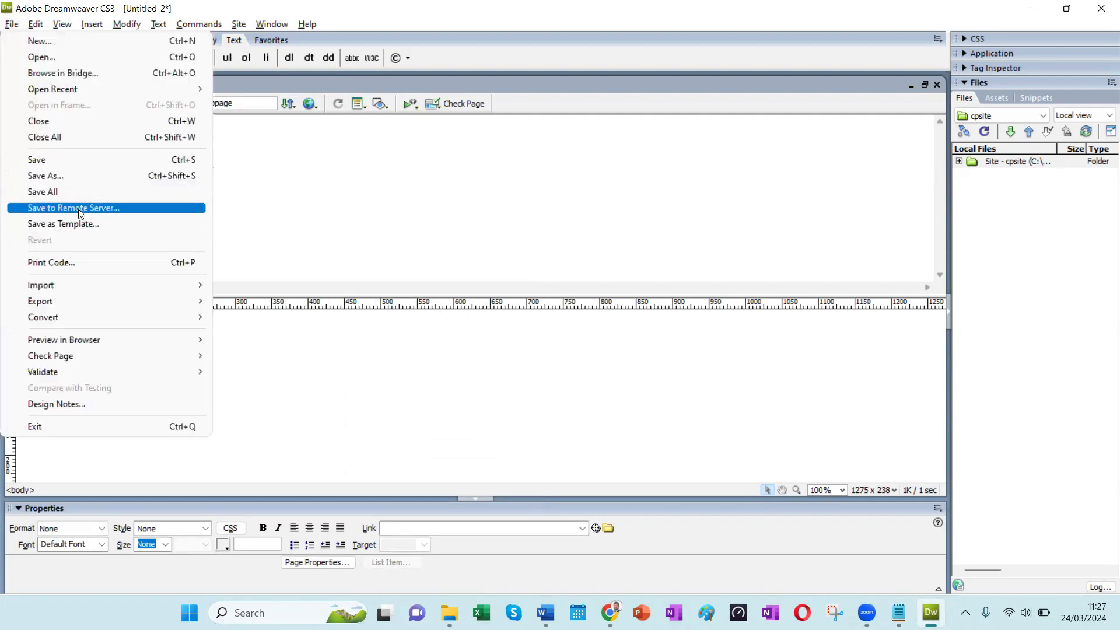
click(82, 173)
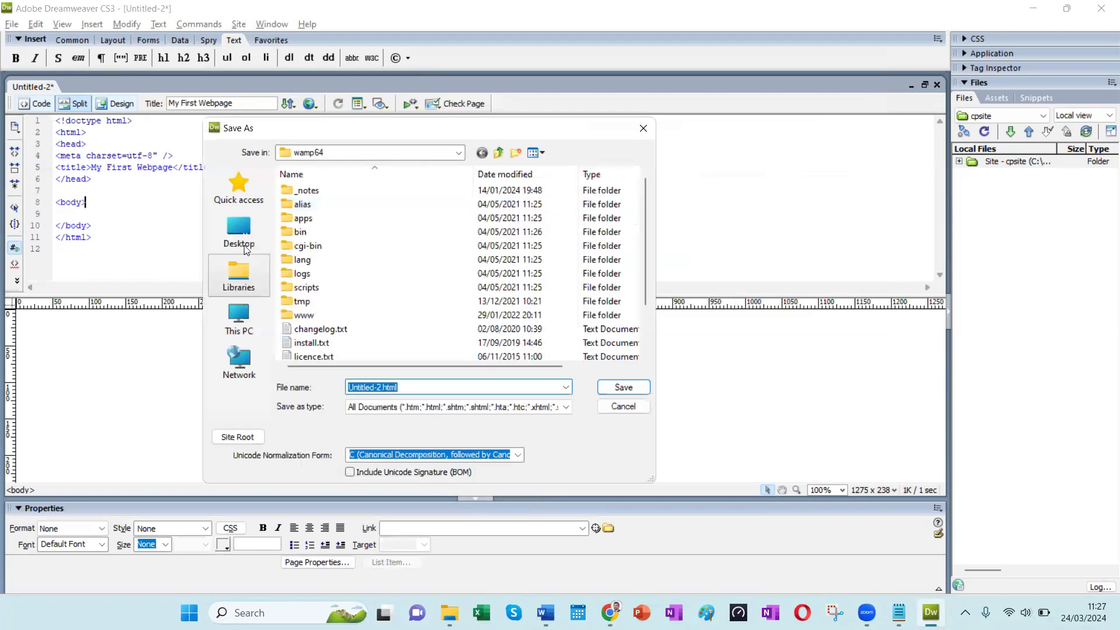
click(244, 234)
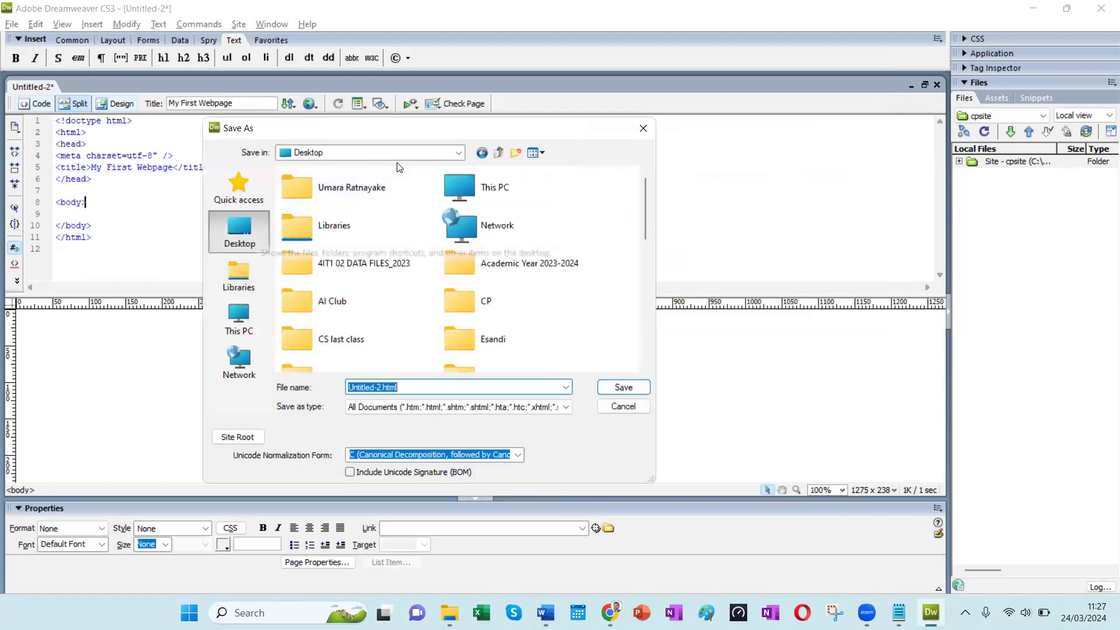
drag(646, 242, 666, 228)
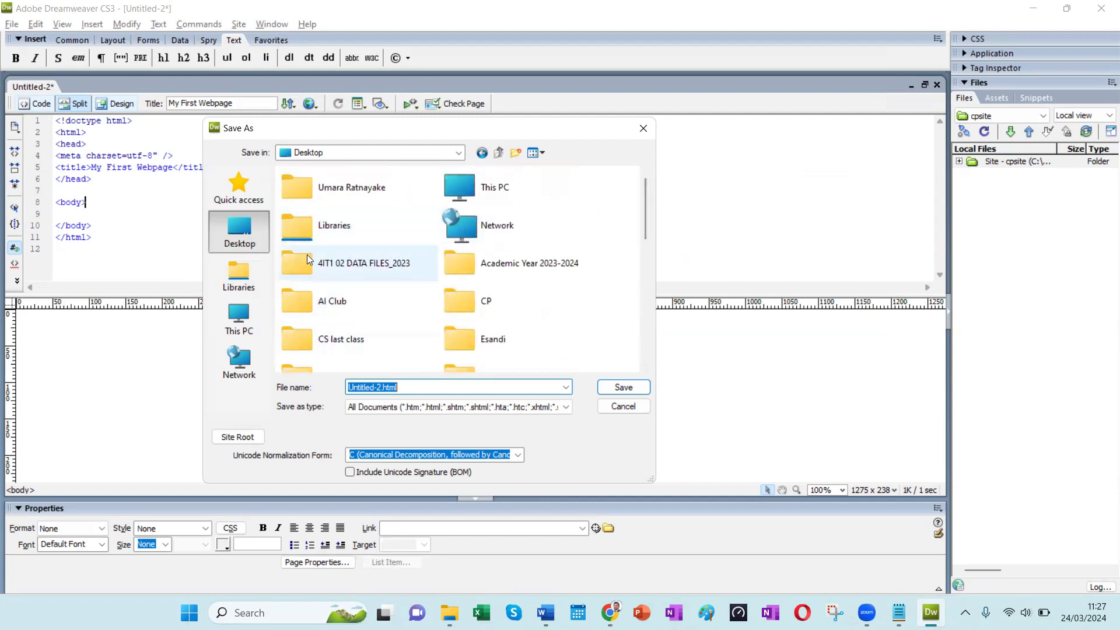
Step: In File Explorer, open the OL-ICT-2024 folder under Tuition\2024-2025, copy its path, and close the window
key(super+e)
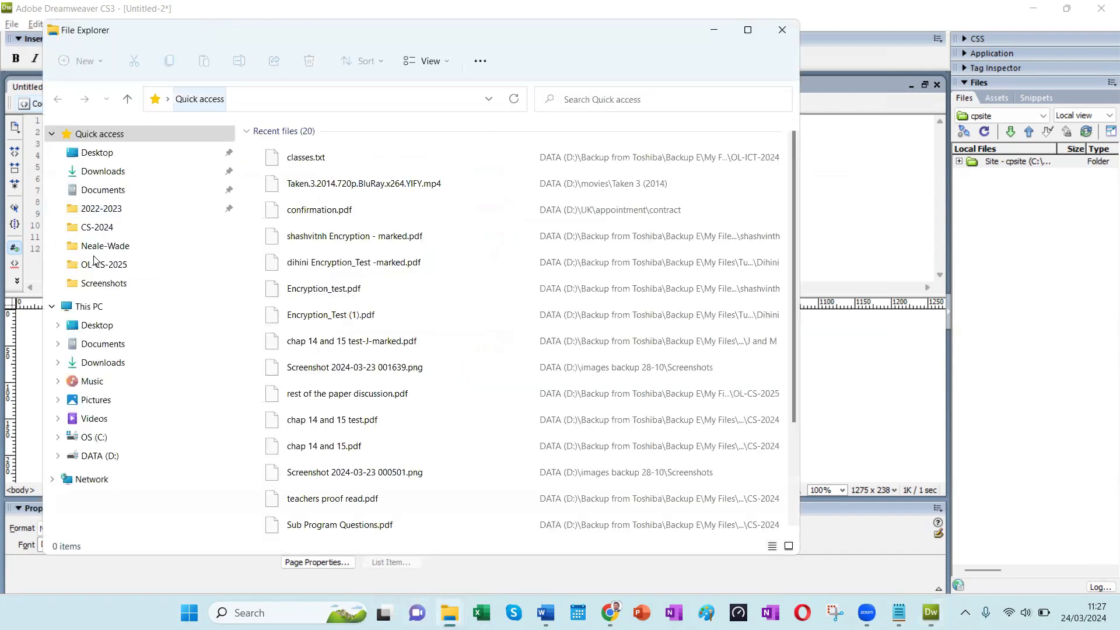
click(110, 209)
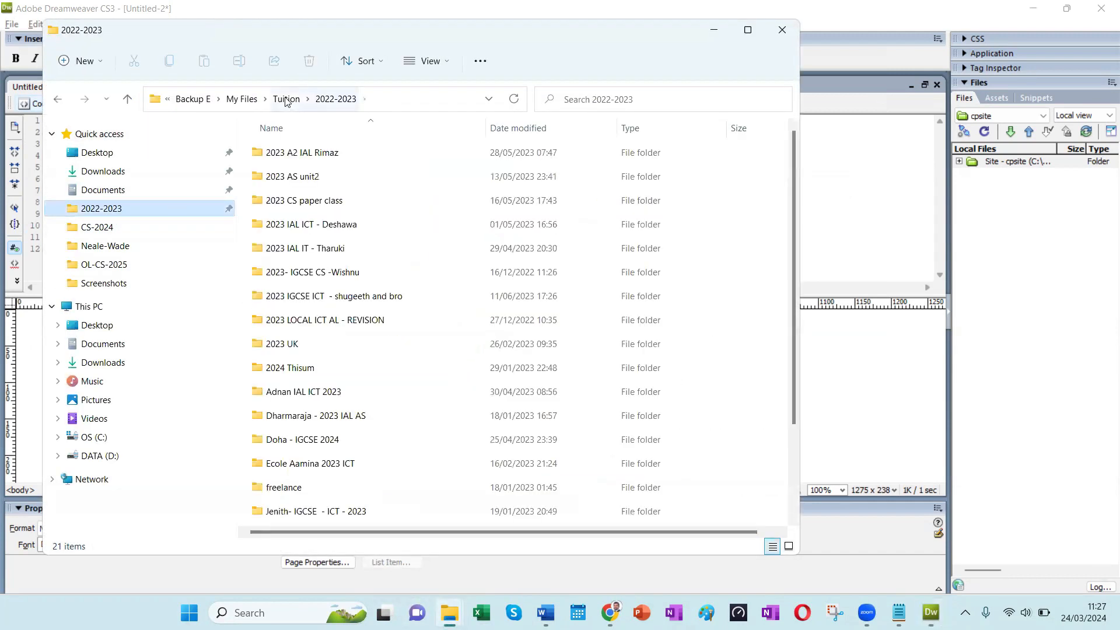
click(293, 99)
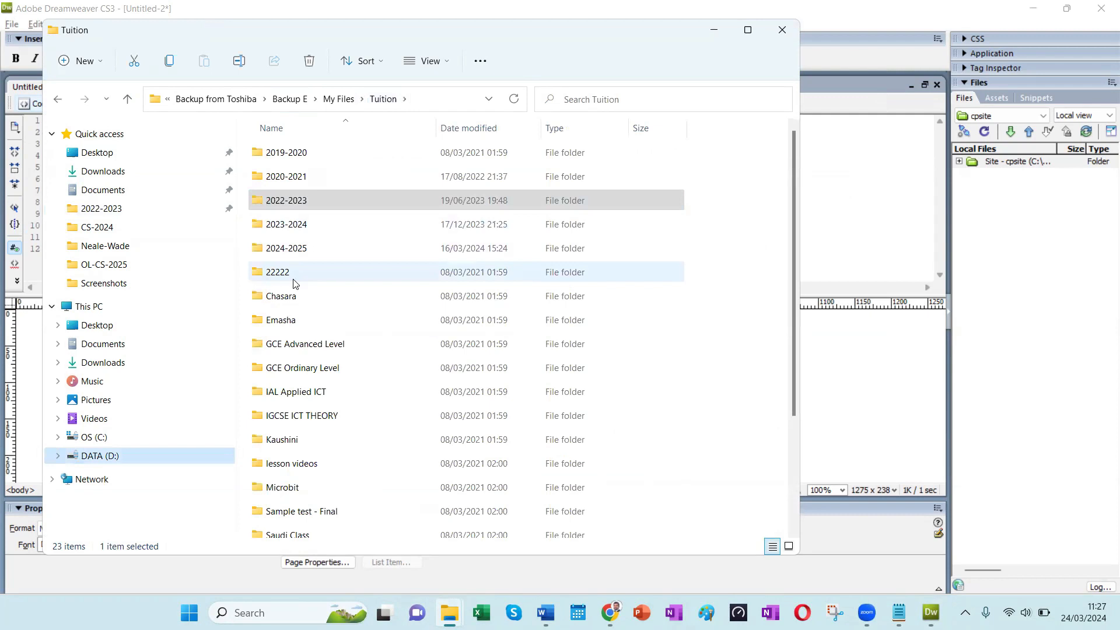
double_click(293, 248)
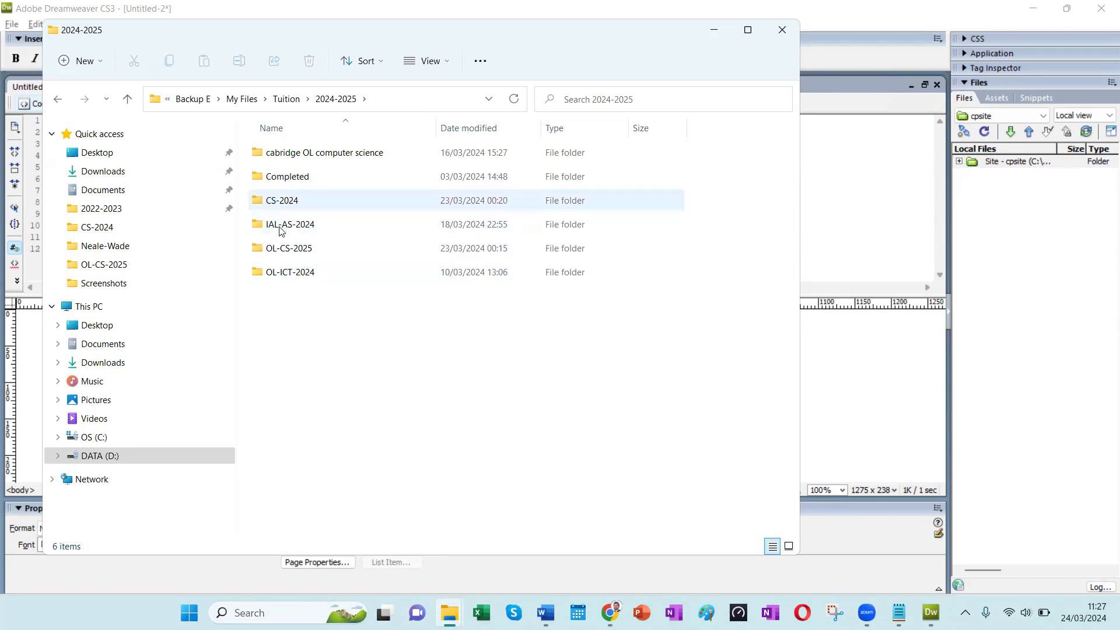
click(283, 272)
key(Return)
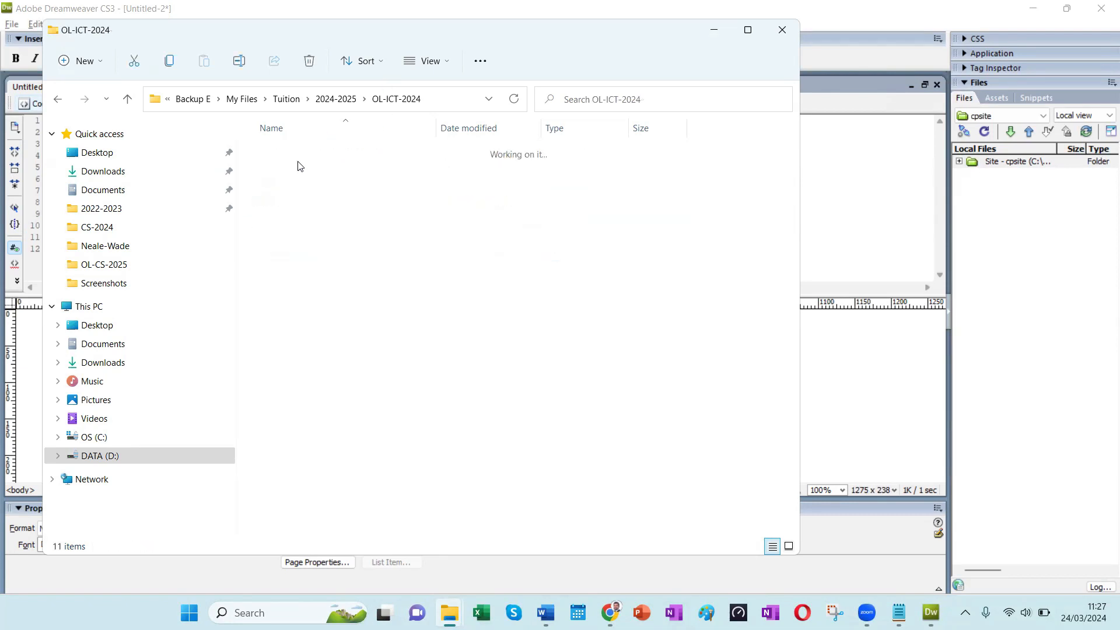
click(438, 104)
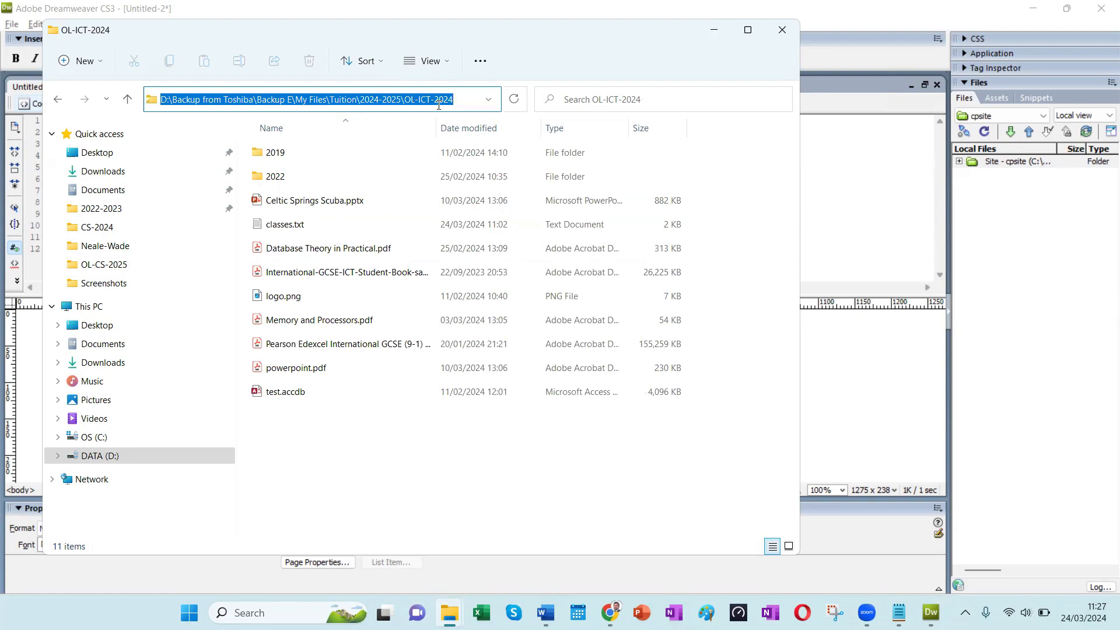
click(782, 30)
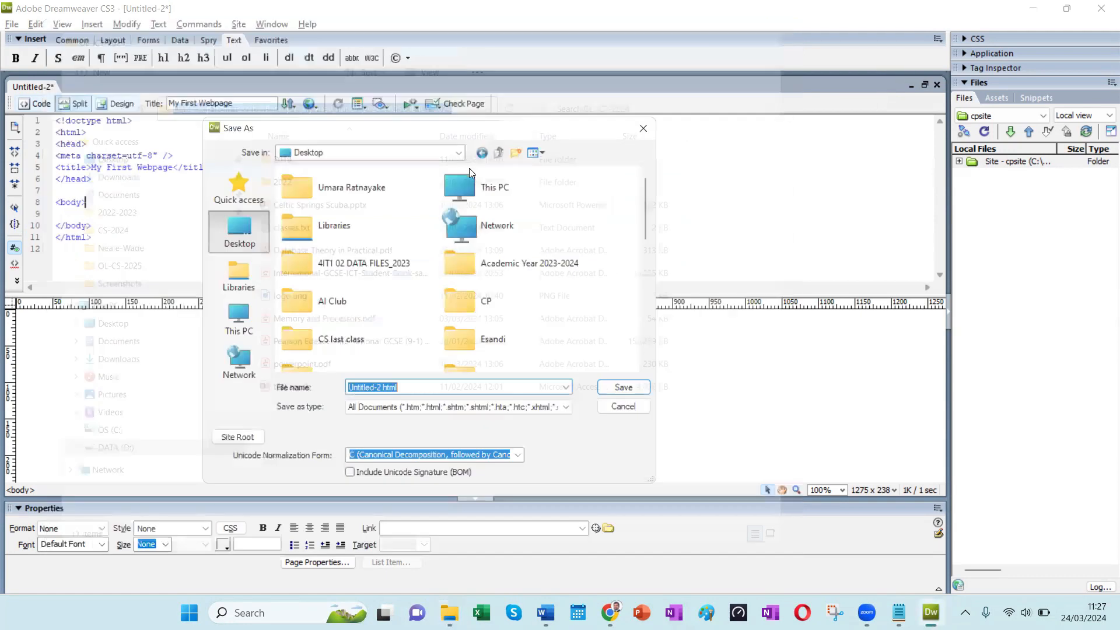
Step: Return to the Save As dialog and go to the OL-ICT-2024 folder by pasting the copied path
key(alt+Tab)
key(alt+Tab)
key(alt+Tab)
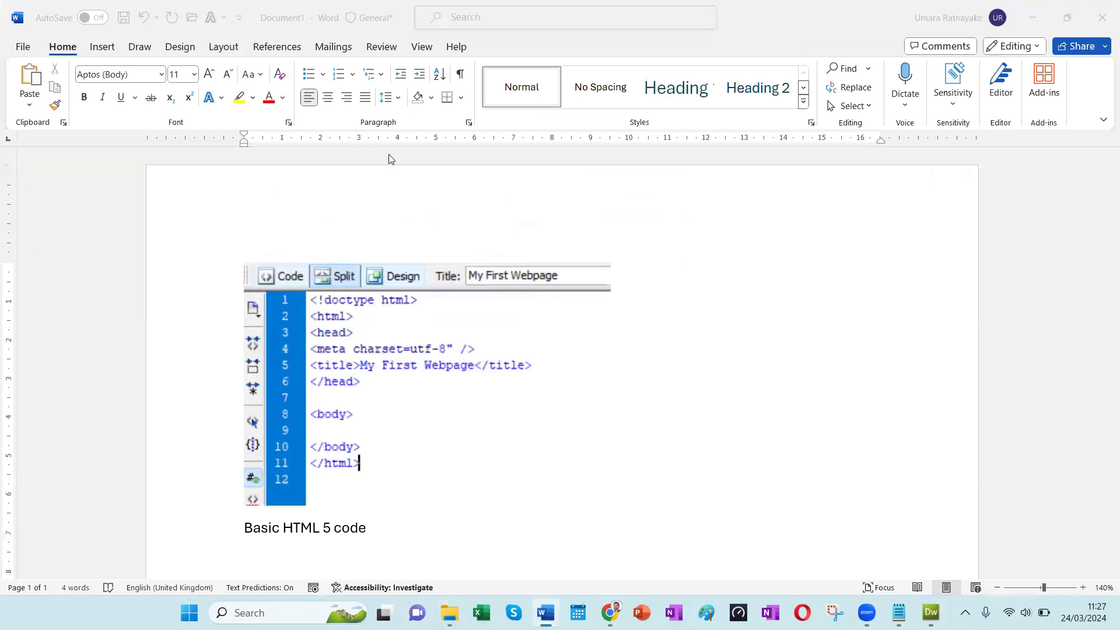
key(alt+Tab)
key(alt+Tab)
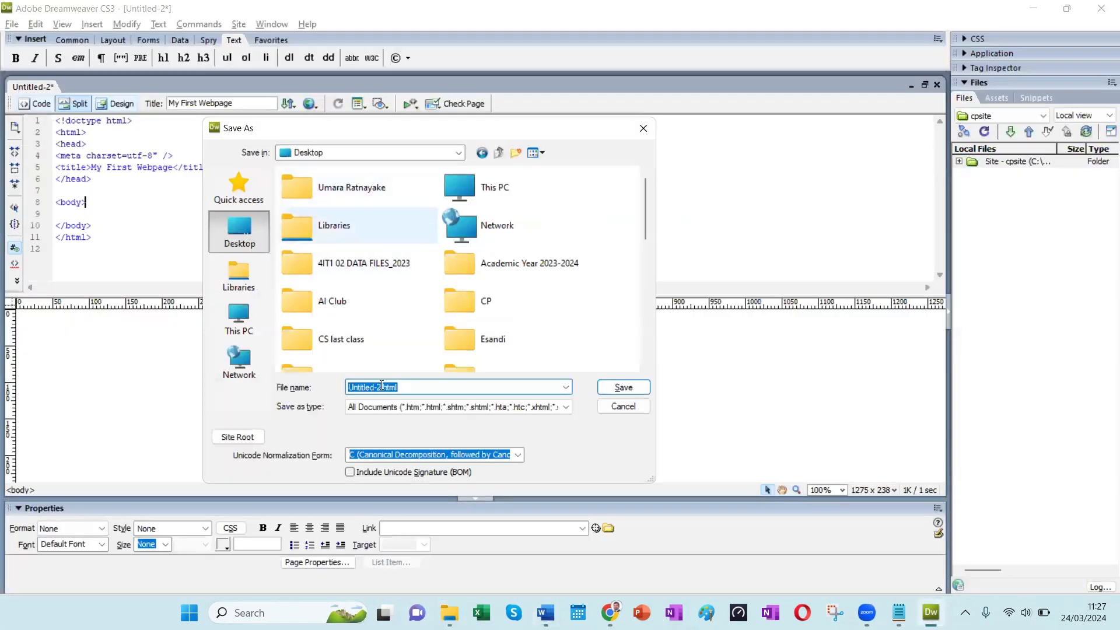
key(ctrl+v)
key(Return)
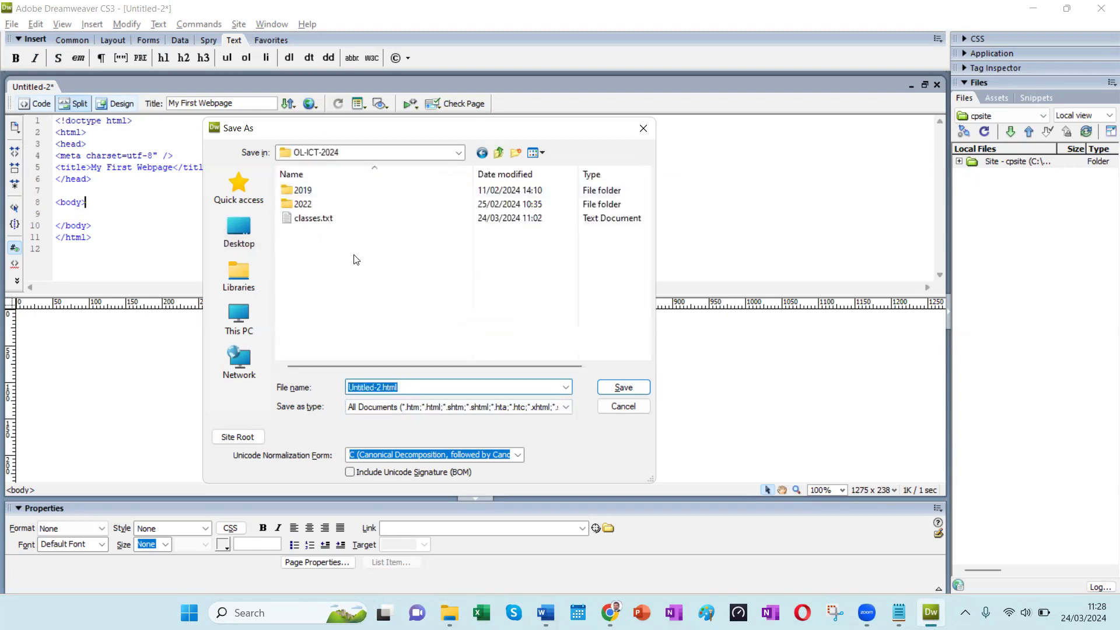
Step: Create a folder named Website inside OL-ICT-2024 and open it as the save location
click(348, 289)
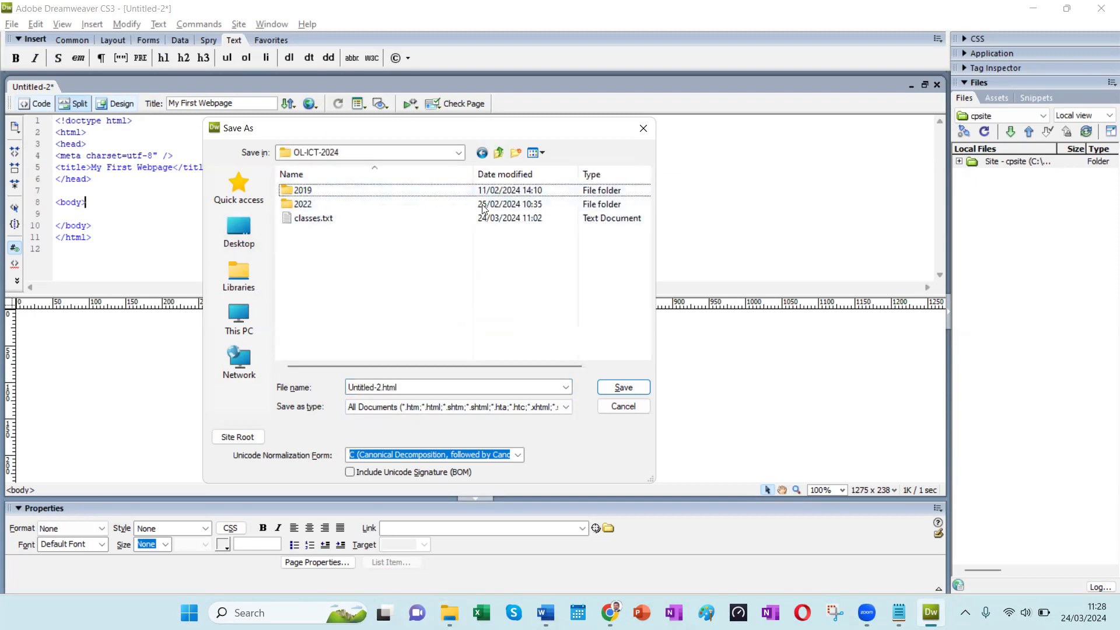
click(517, 155)
text(Website)
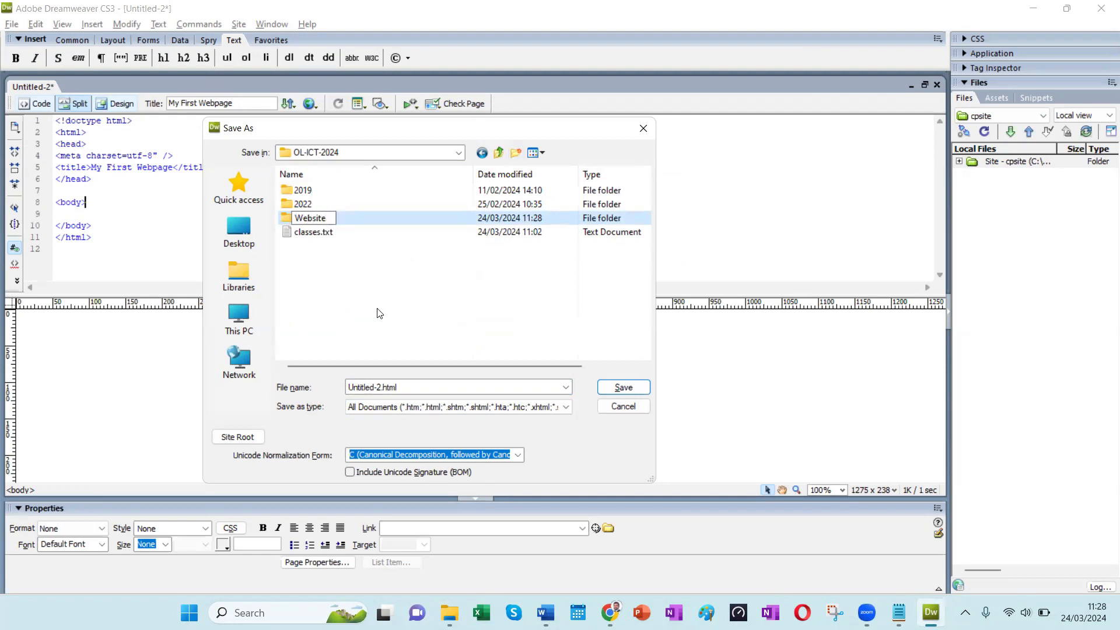
key(Return)
key(Return)
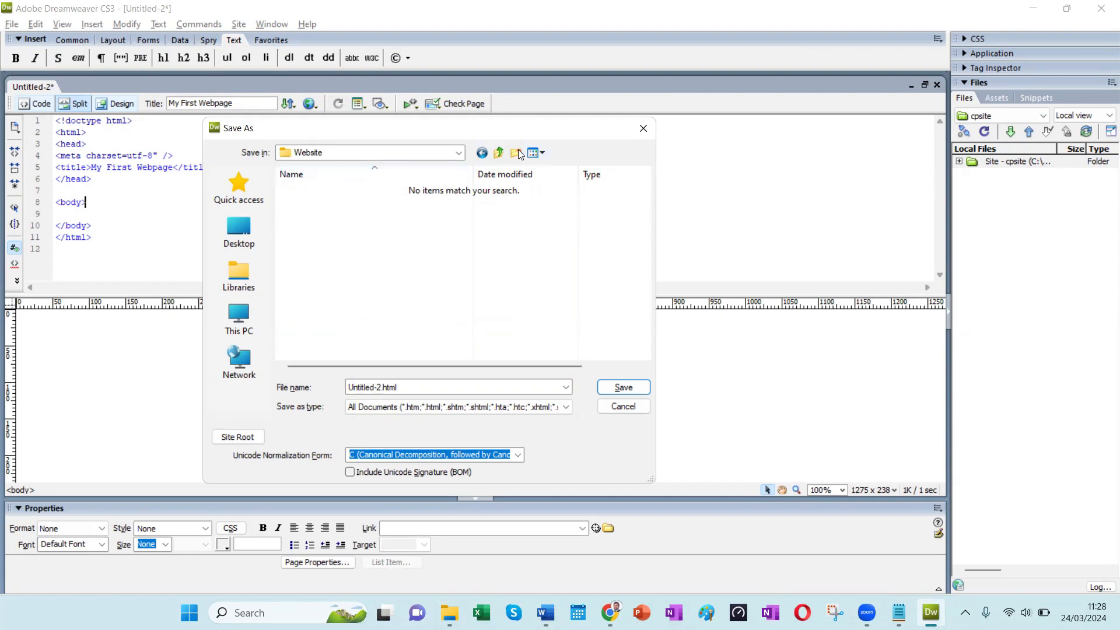
click(499, 155)
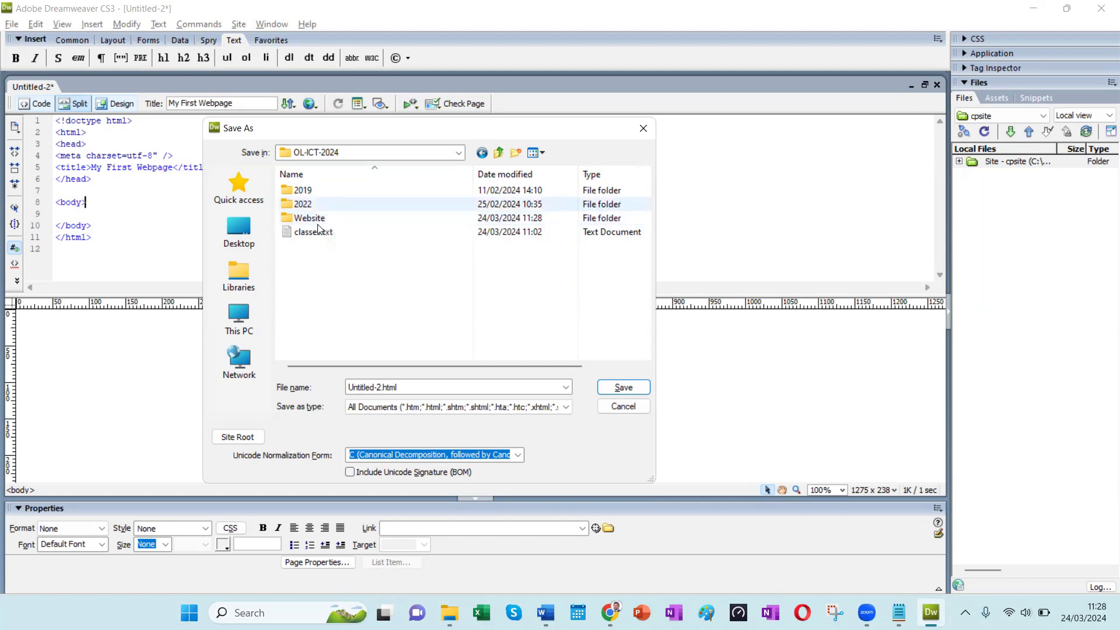
double_click(317, 221)
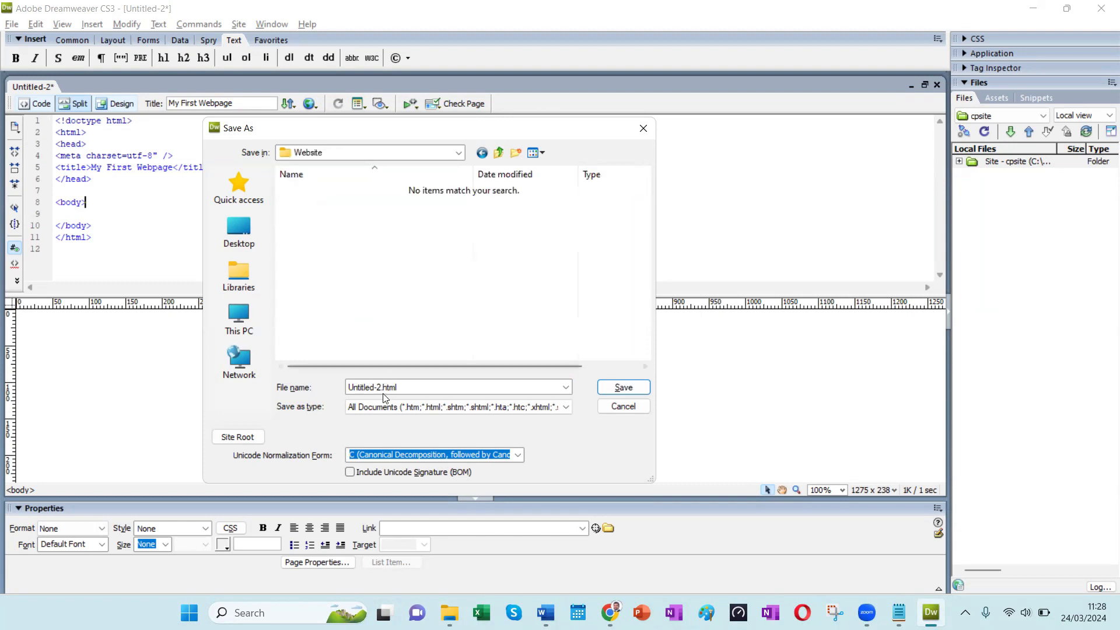
Step: Name the page index.html and save it in the Website folder
click(415, 387)
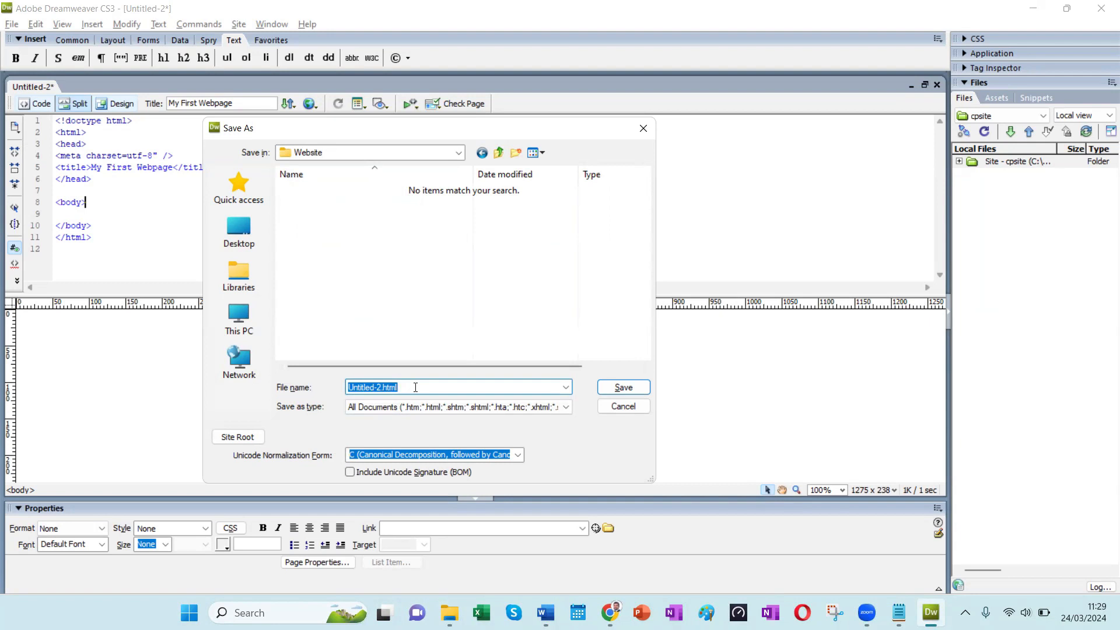
key(BackSpace)
text(index.htm)
click(624, 389)
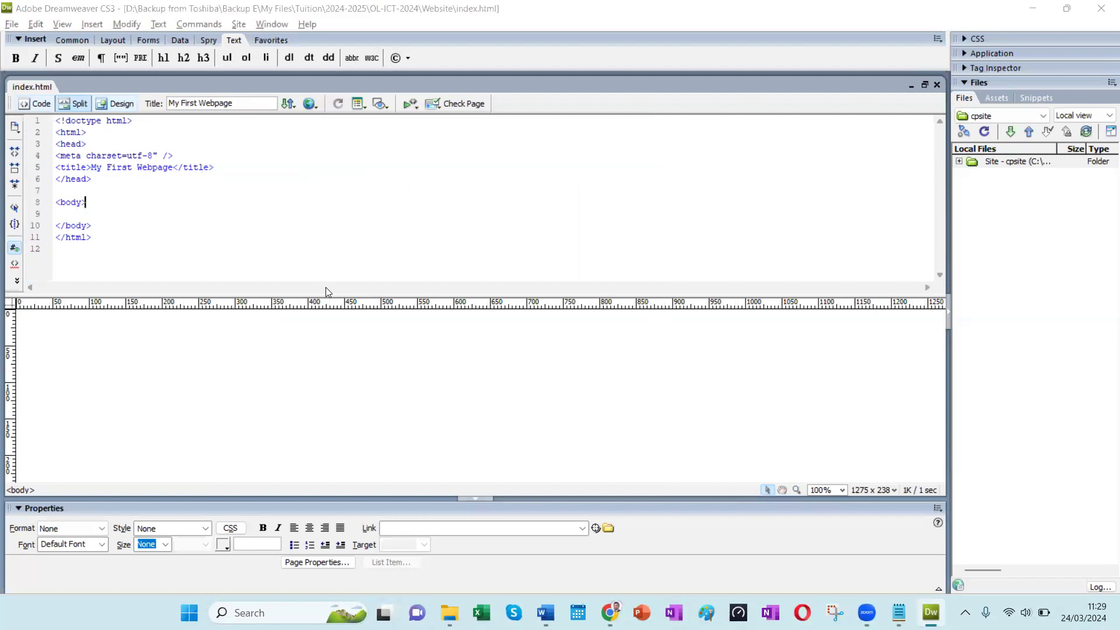
Step: Switch to File Explorer, open the Website folder, and open index.html in Chrome to check the page title
key(alt+Tab)
key(alt+Tab)
key(alt+Tab)
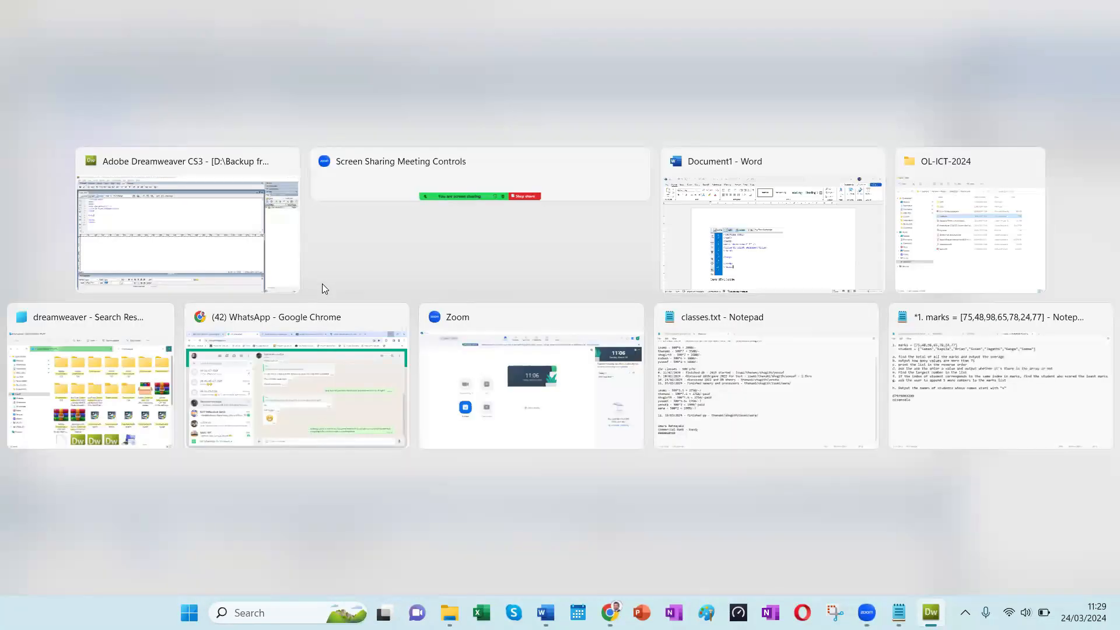
double_click(270, 180)
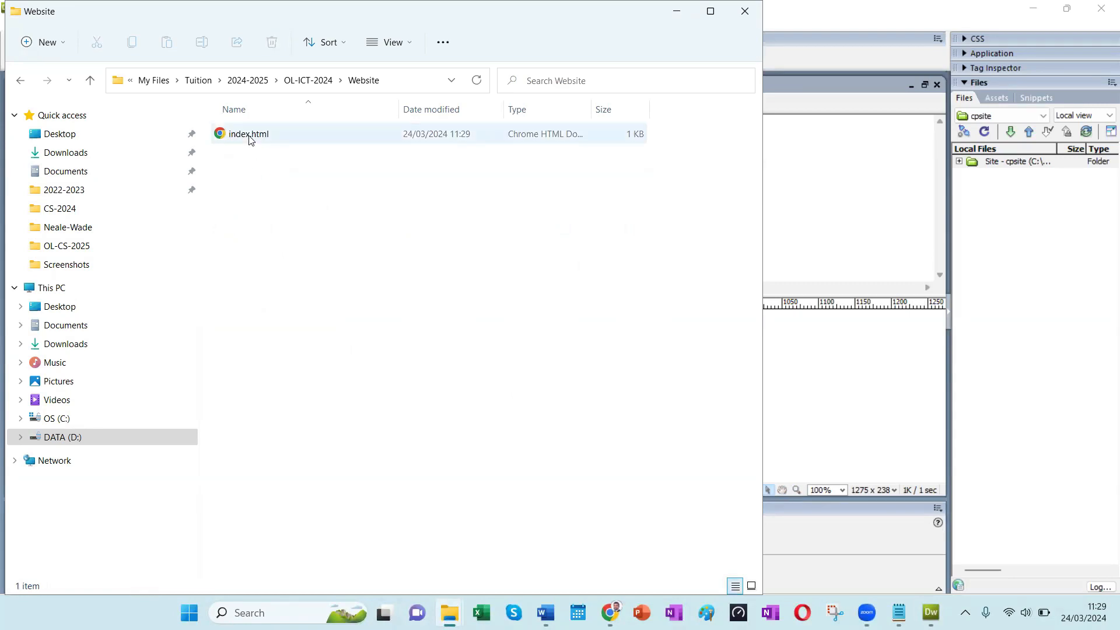
double_click(249, 139)
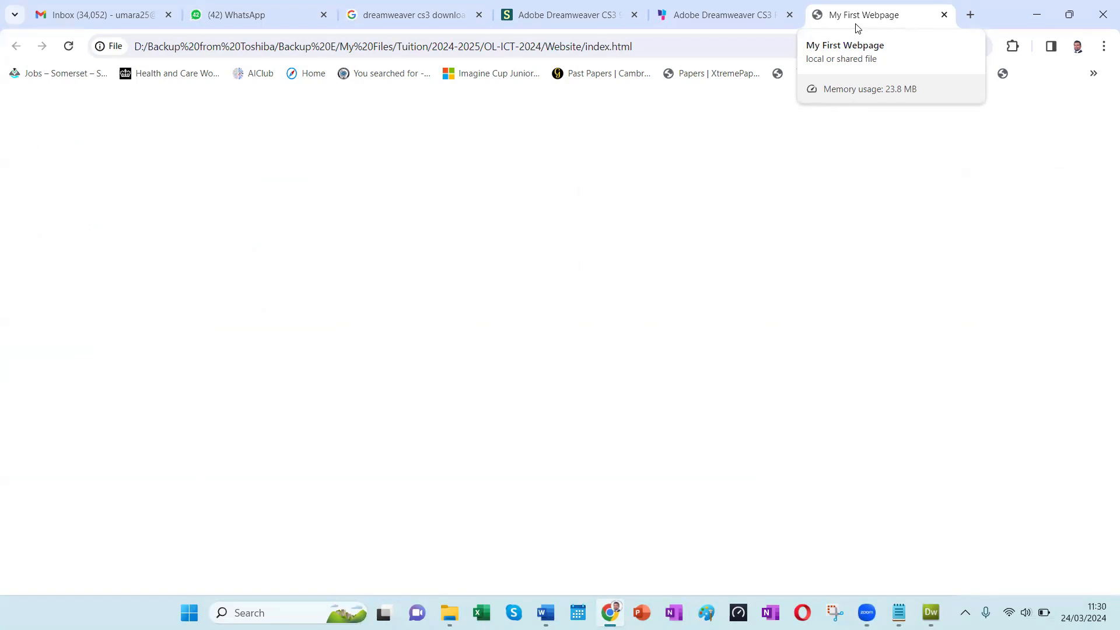
Step: Close the page's preview in Chrome, minimize the browser, and return to the page in Dreamweaver
click(944, 14)
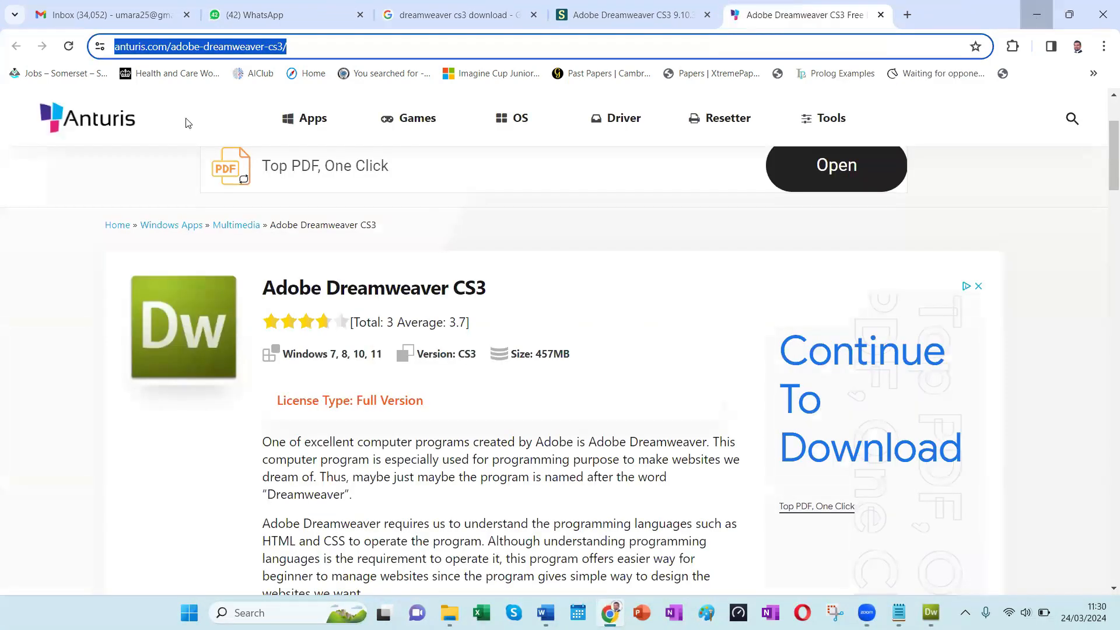
click(1036, 15)
click(789, 26)
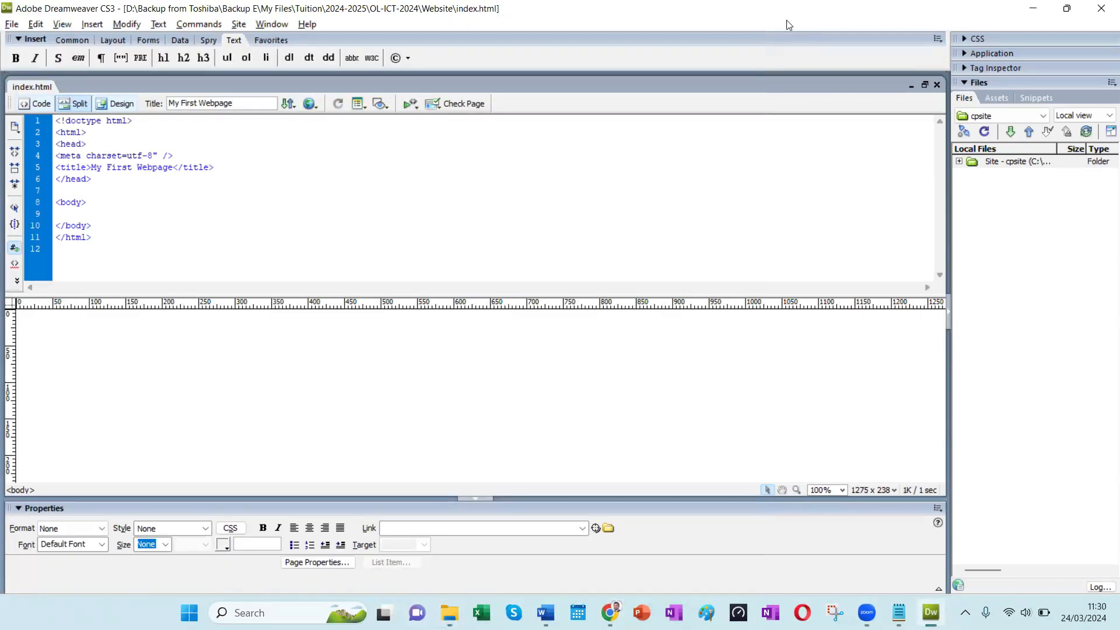
click(138, 225)
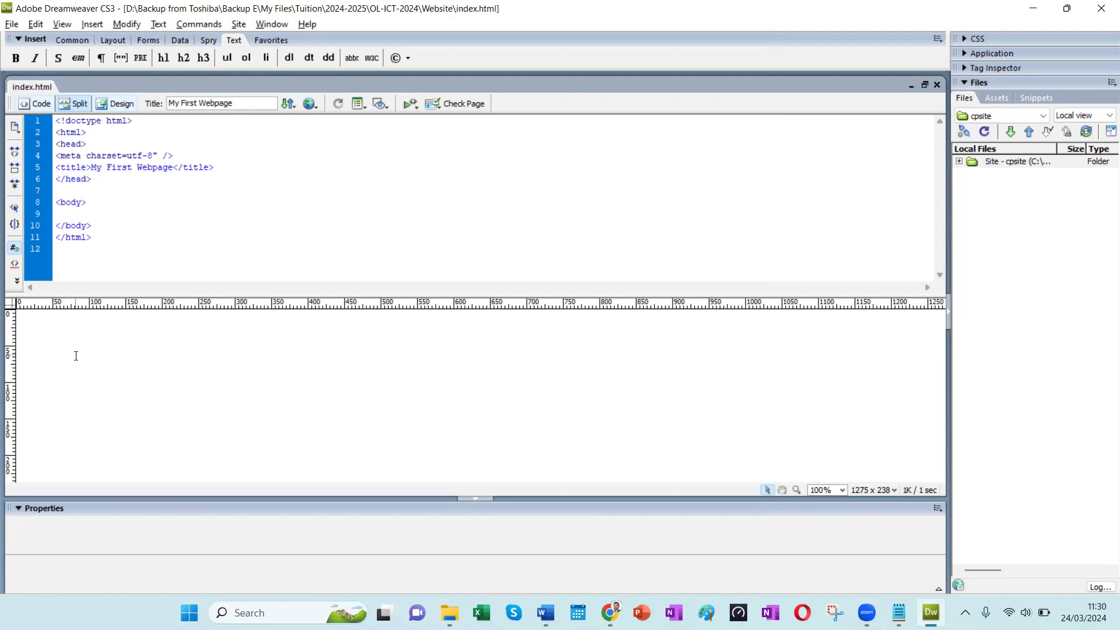
Step: Switch to Design view and insert a table with 4 rows, 3 columns, 100 percent width and a 1-pixel border
click(115, 105)
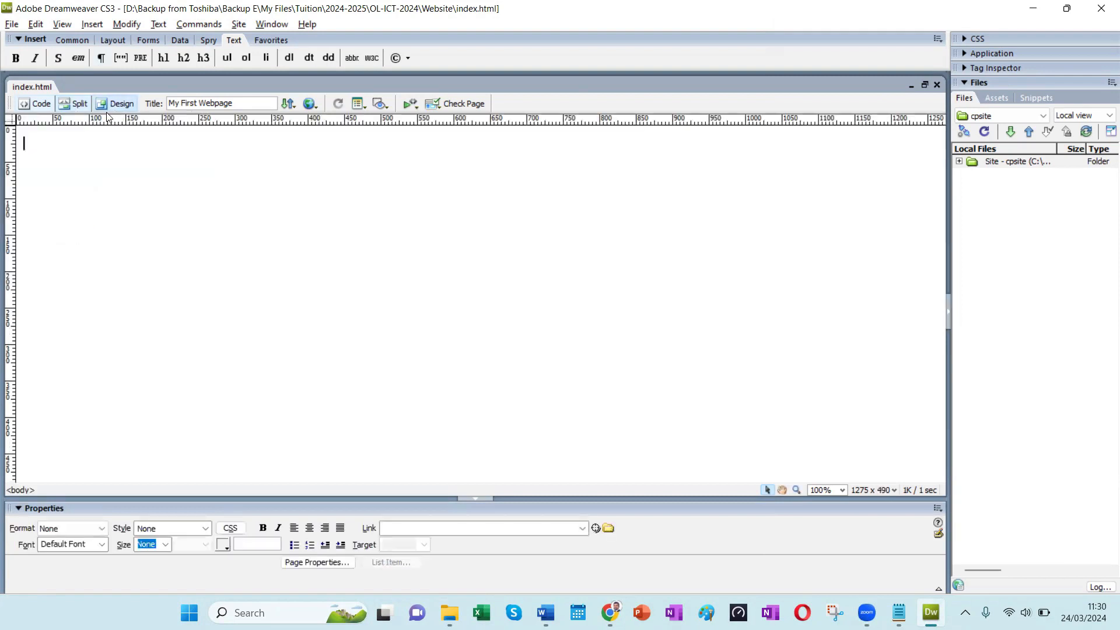
key(alt+Tab)
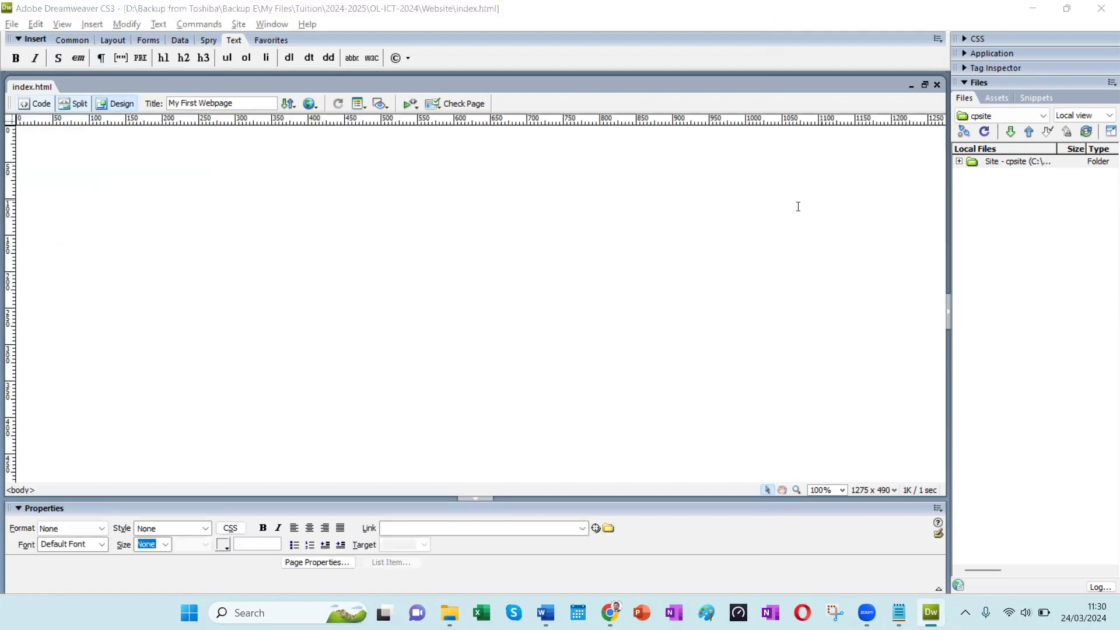
click(44, 159)
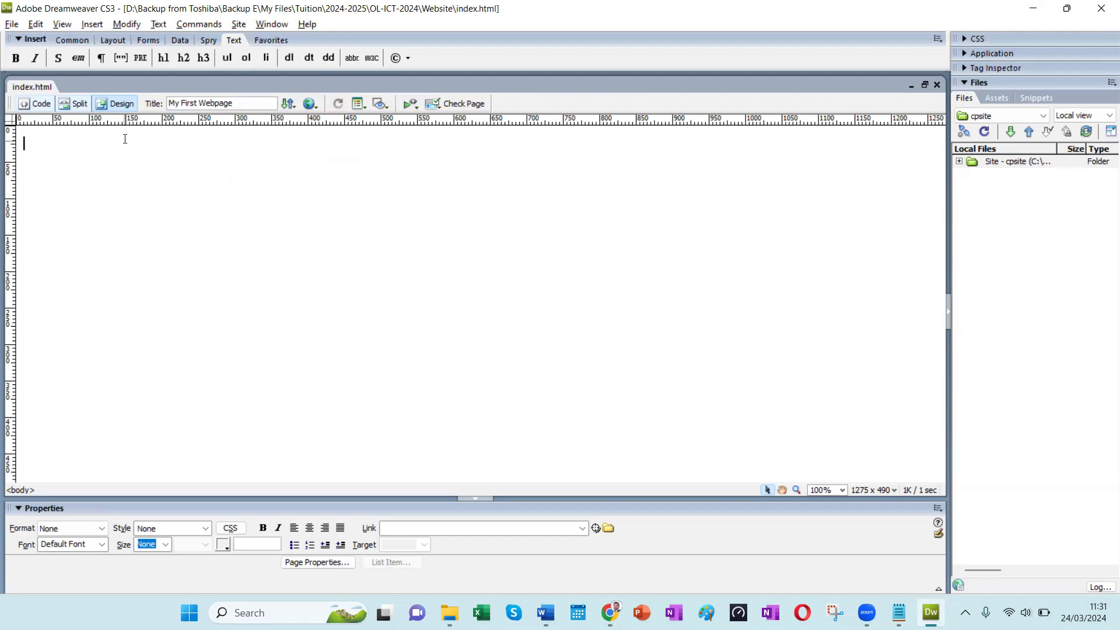
click(87, 26)
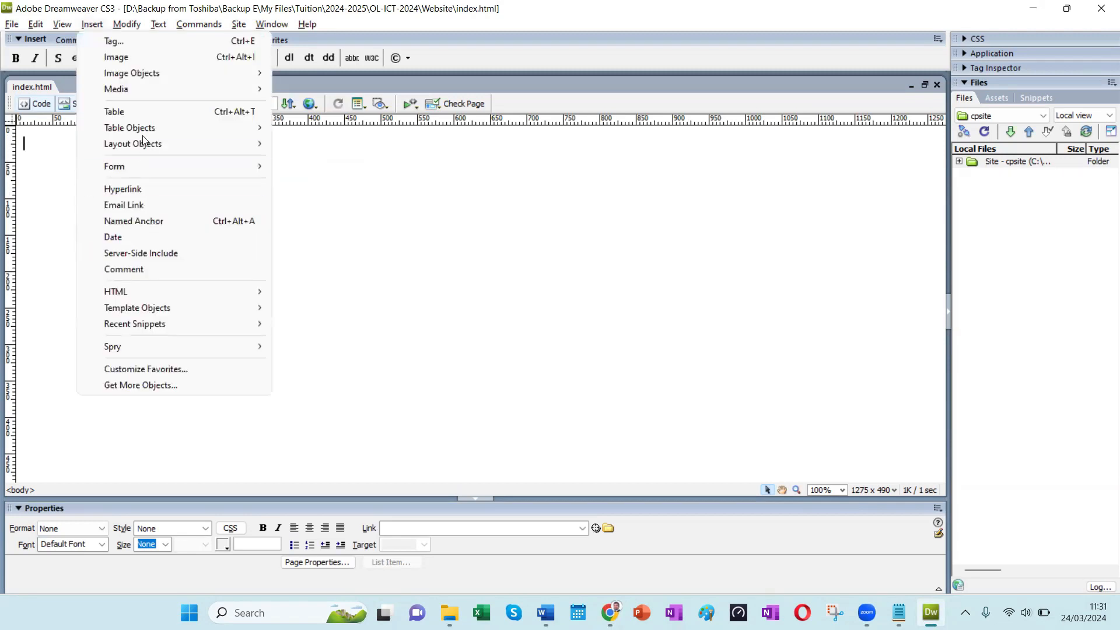
click(146, 111)
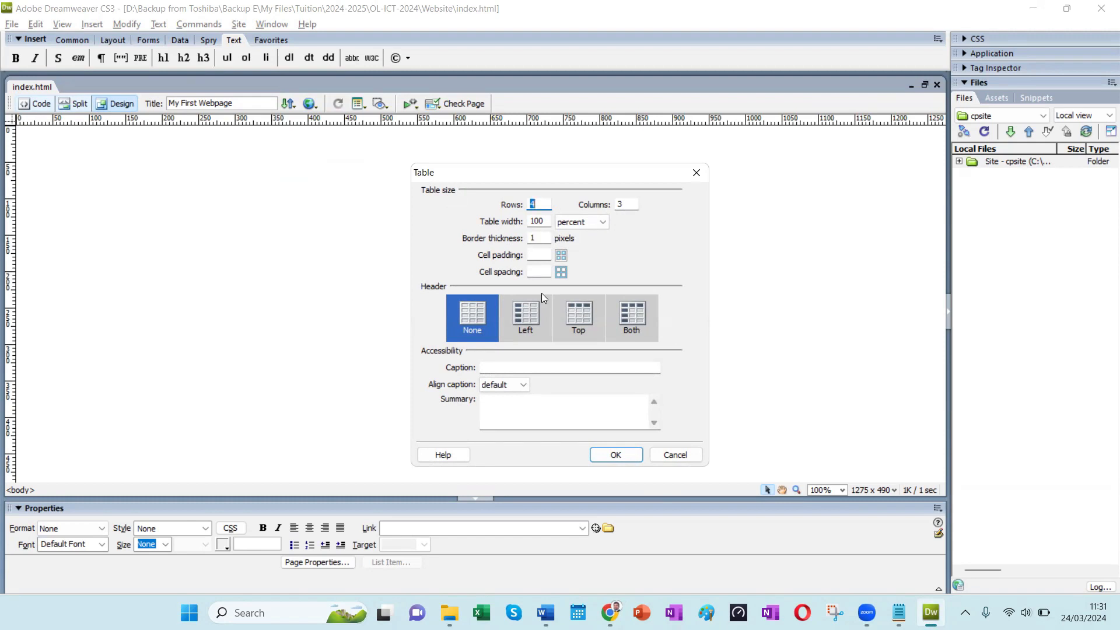
click(616, 455)
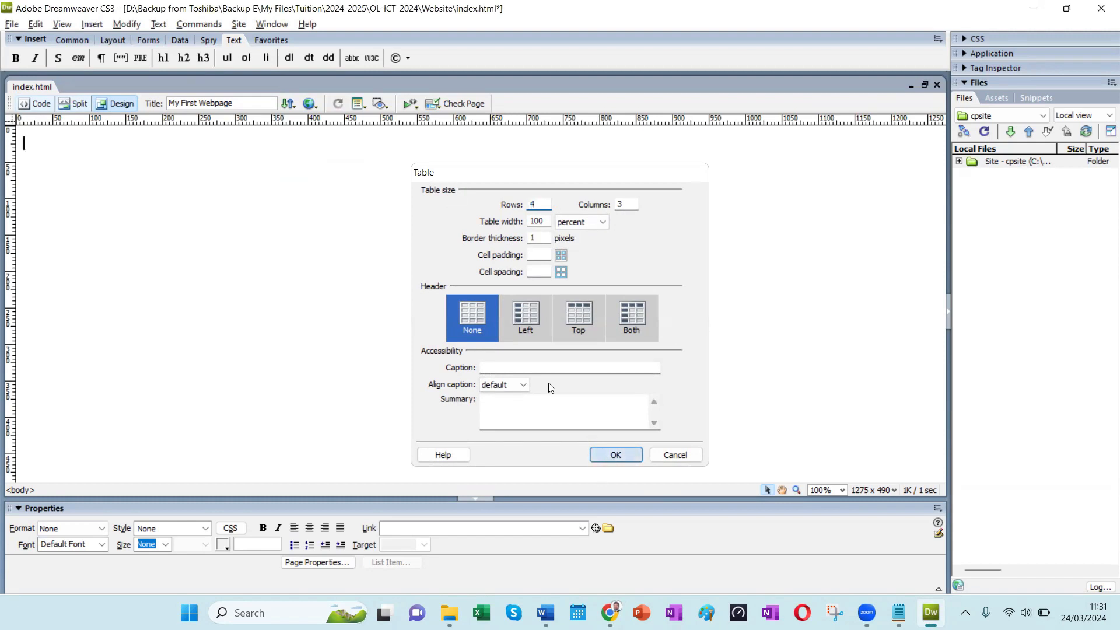
click(352, 342)
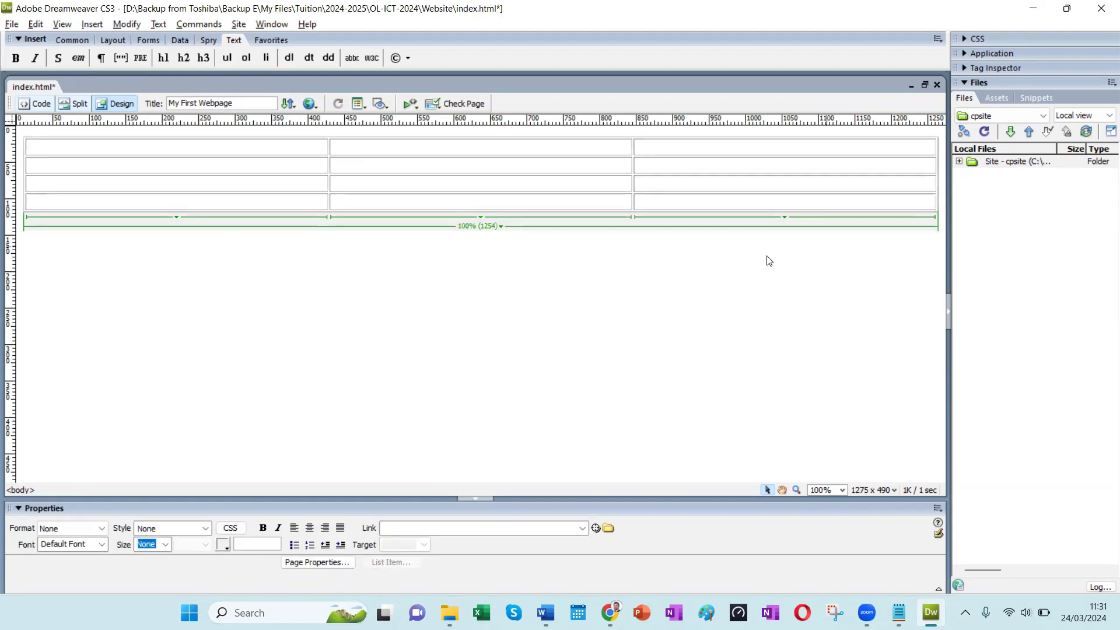
click(1016, 162)
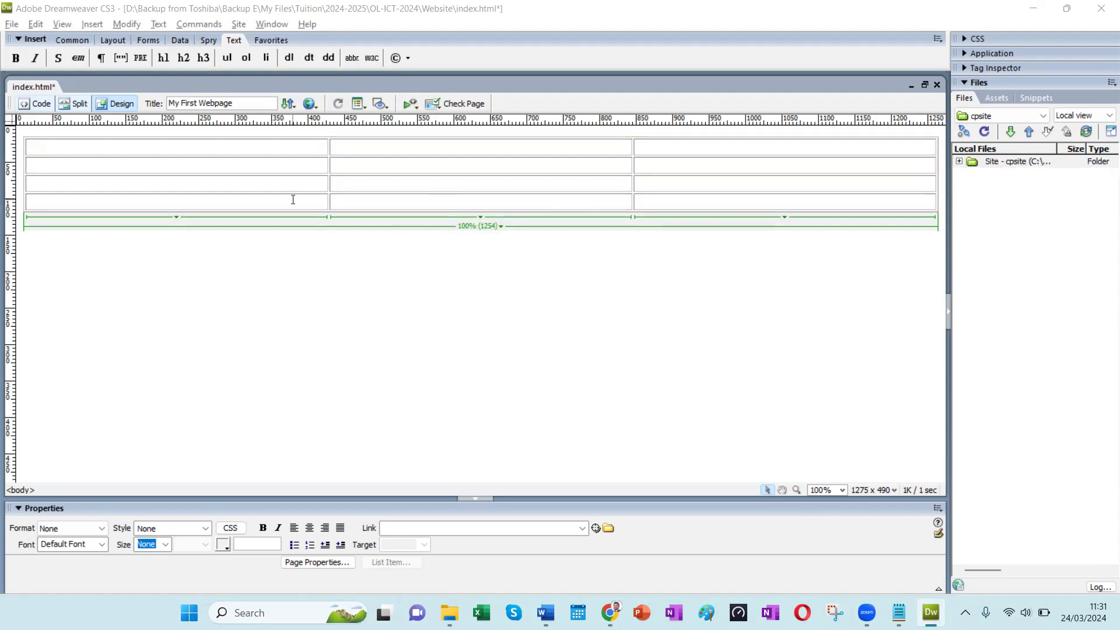
click(320, 264)
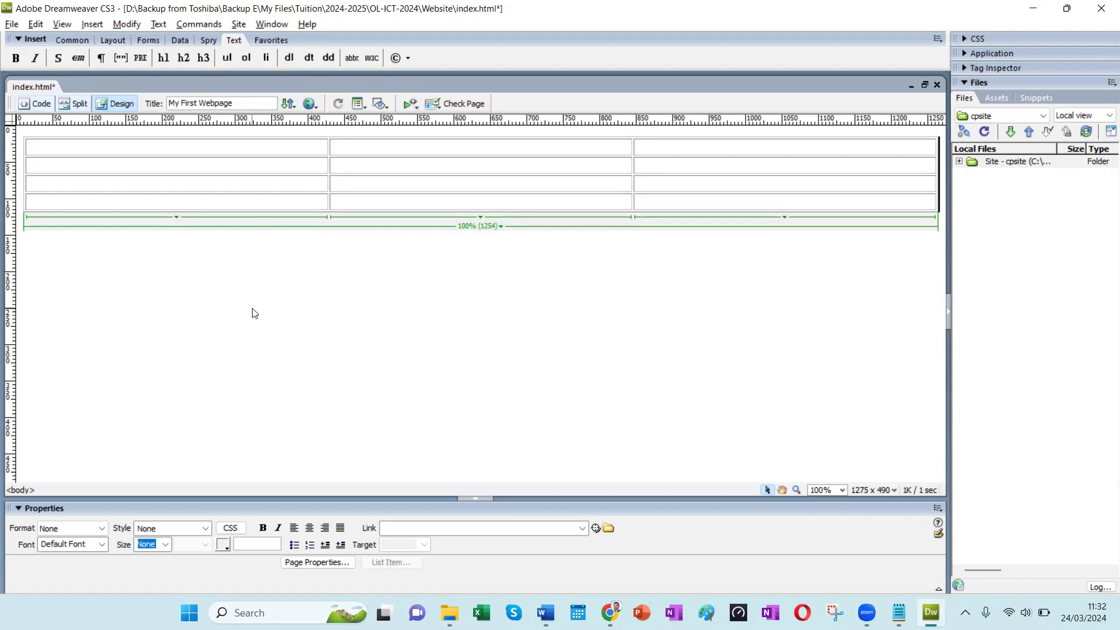
Step: Save the page and preview index.html from the Website folder in Chrome, returning to Dreamweaver after checking the table
key(ctrl+s)
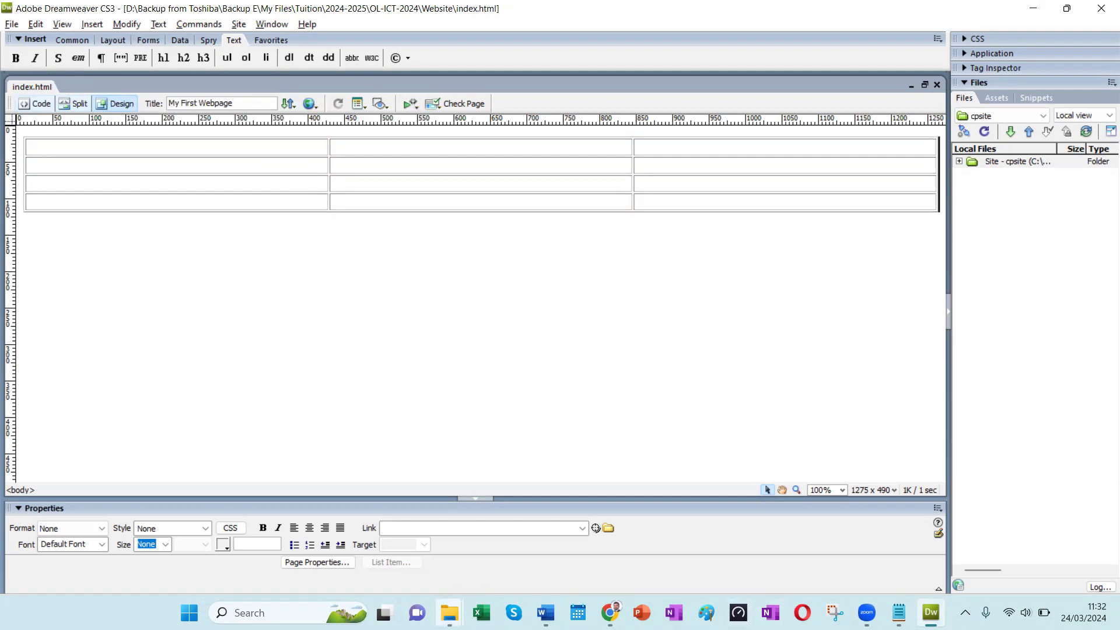
mouse_move(449, 611)
click(408, 567)
double_click(237, 135)
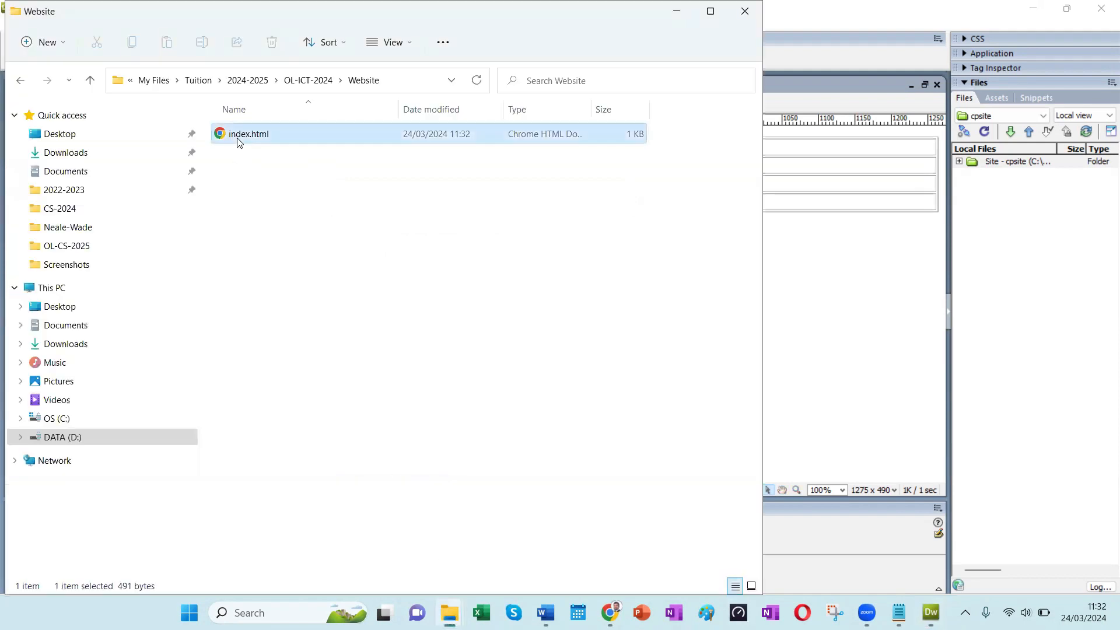
click(539, 366)
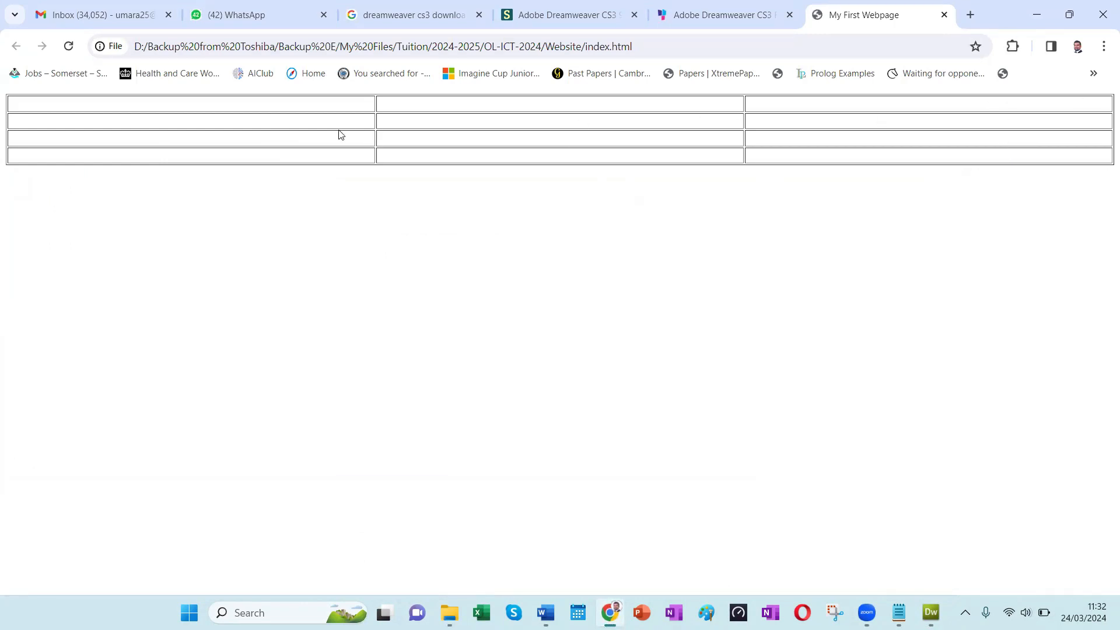
click(1036, 18)
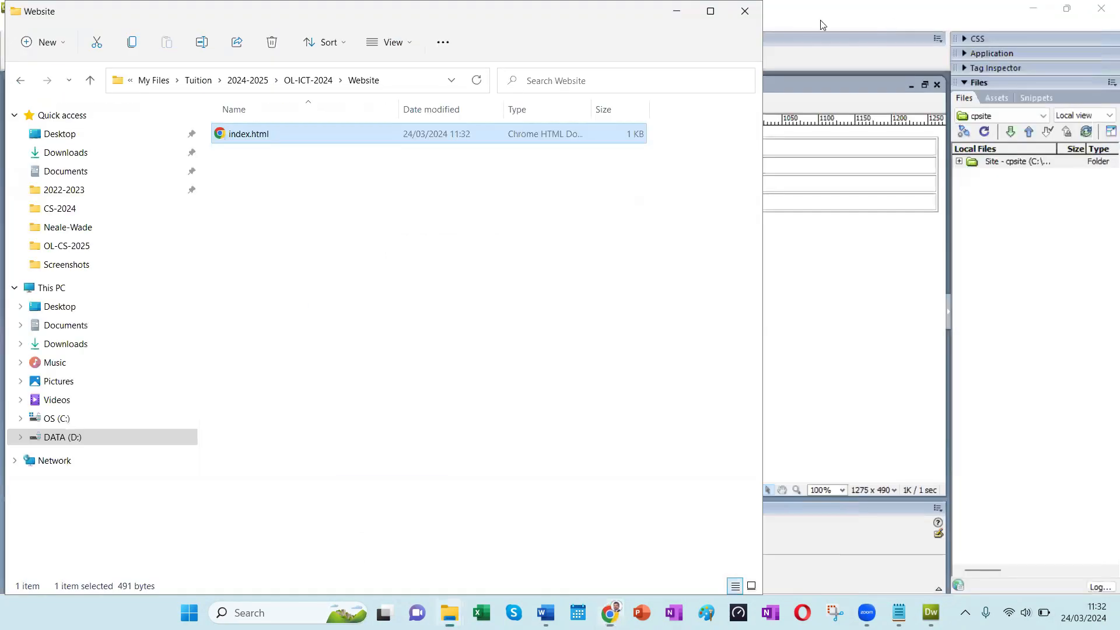
click(810, 272)
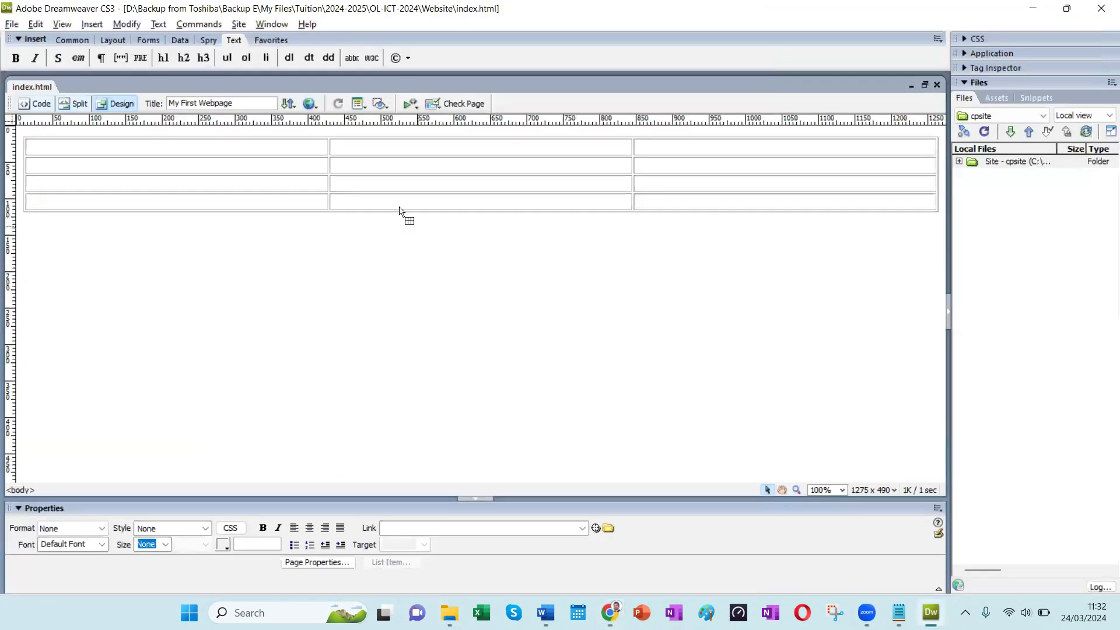
Step: Select the whole table and a bottom-row cell in turn to compare their properties, and clear the selection
click(374, 212)
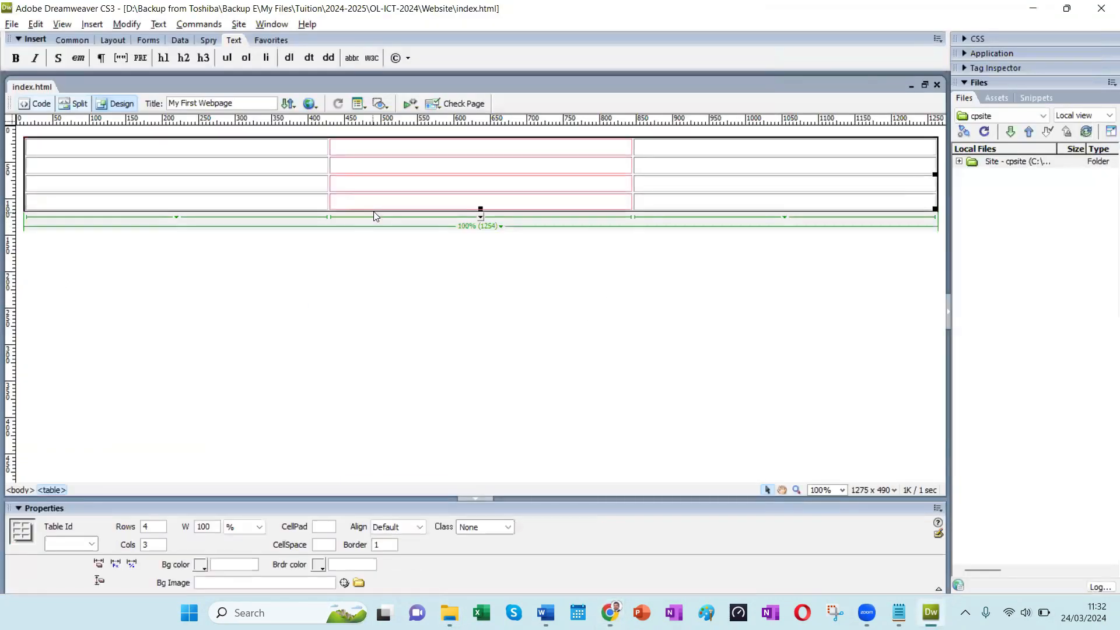
click(609, 224)
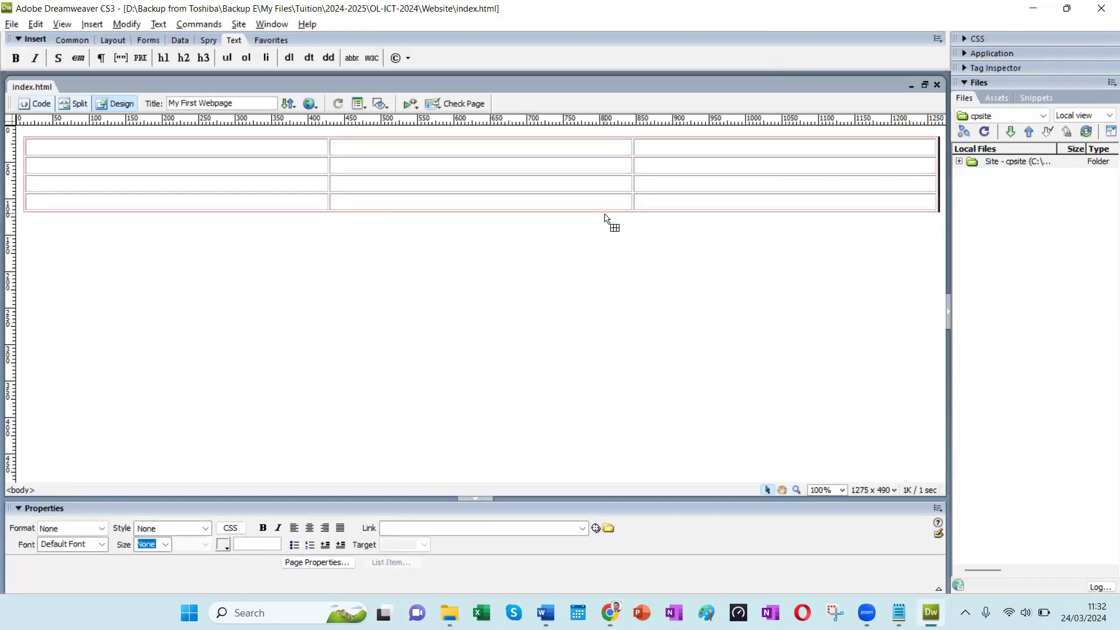
click(607, 209)
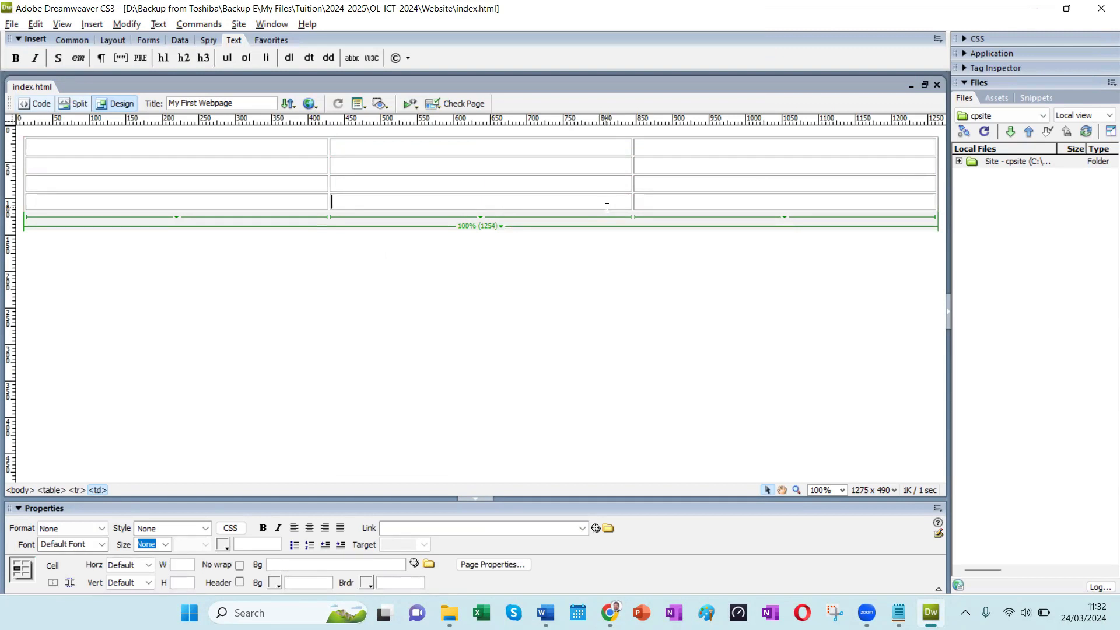
click(327, 203)
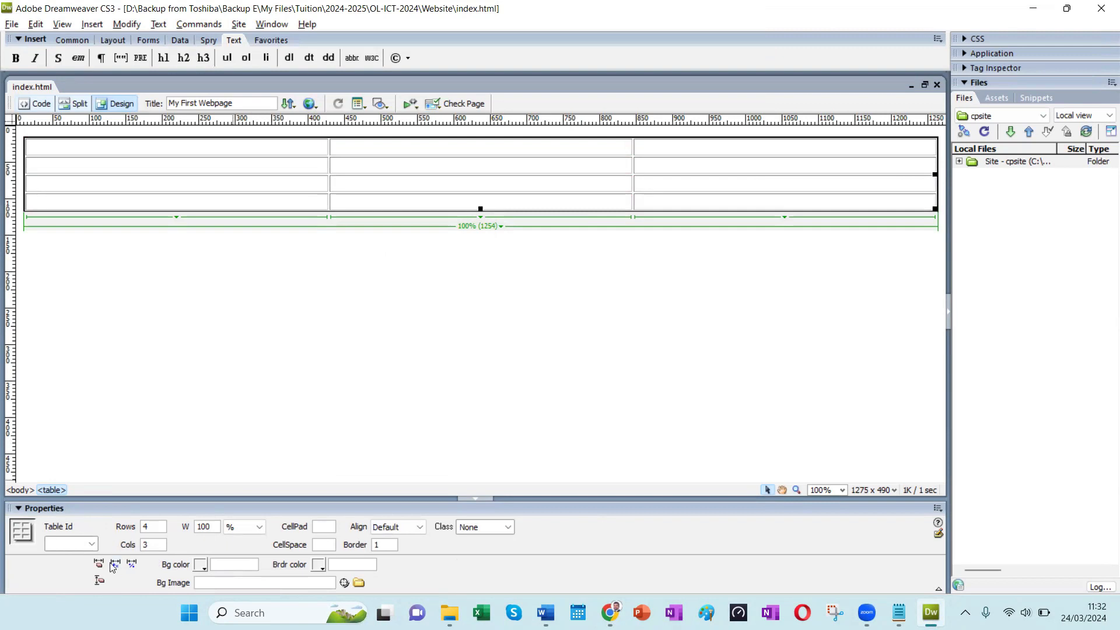
click(315, 227)
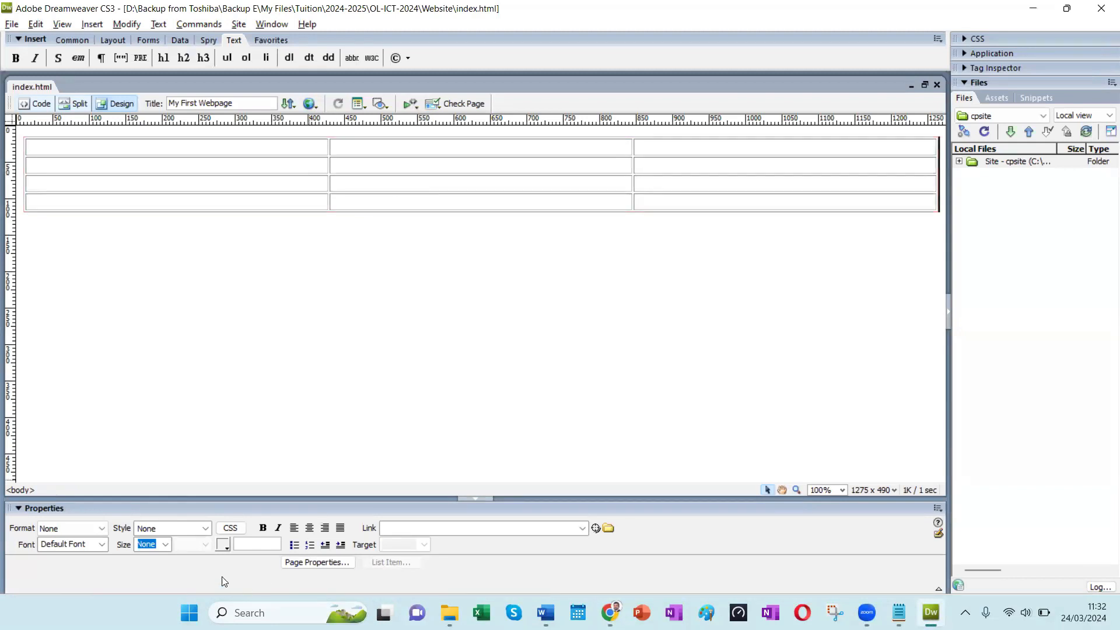
Step: Select the table, examine the unit options for its width, and deselect it without changing the unit
click(328, 190)
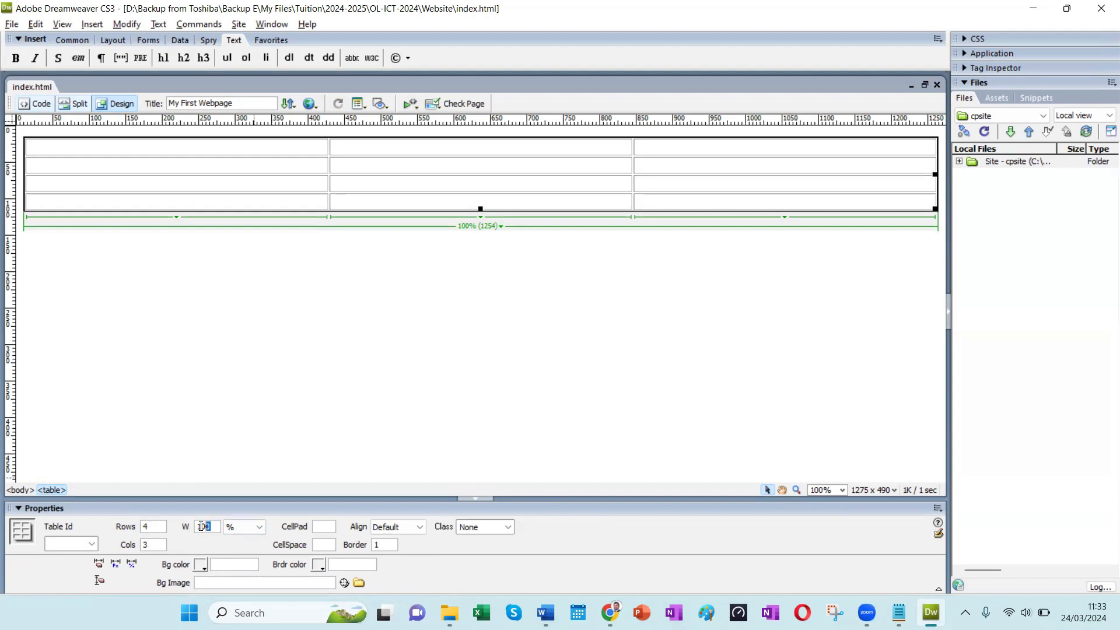
click(242, 531)
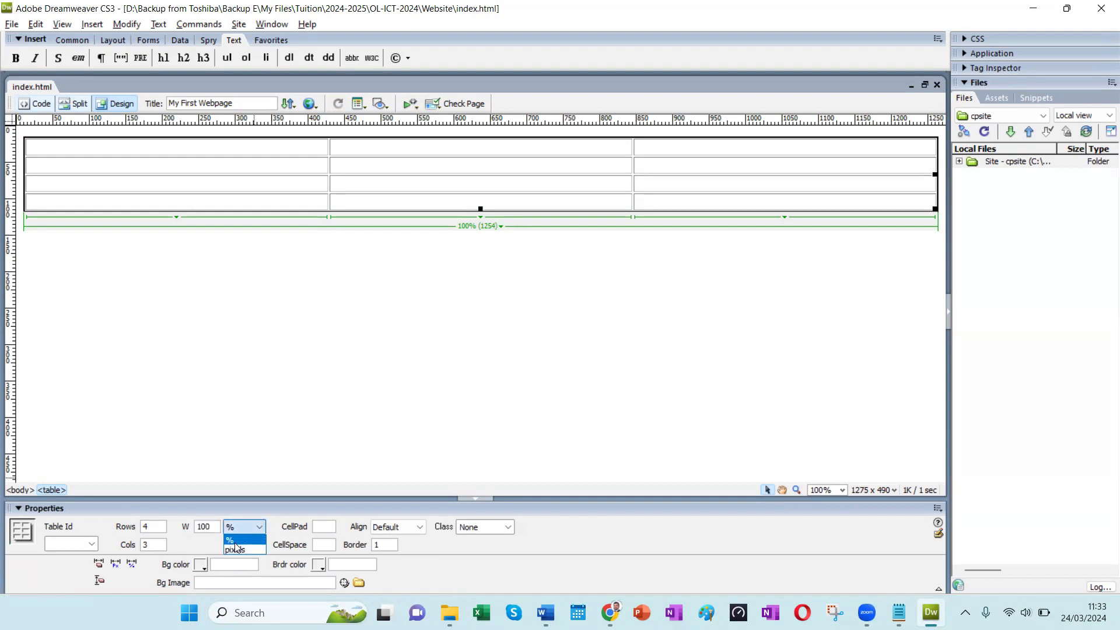
click(131, 508)
click(334, 339)
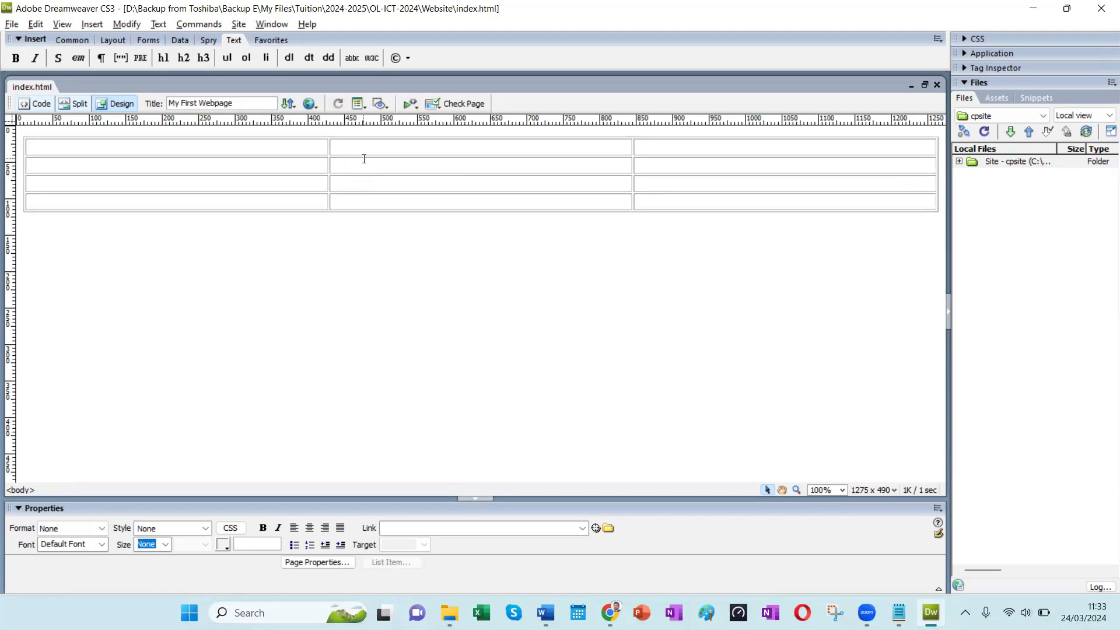
Step: Make the table's first row much taller and narrow the first column to about 10% of the table width
drag(347, 156, 345, 225)
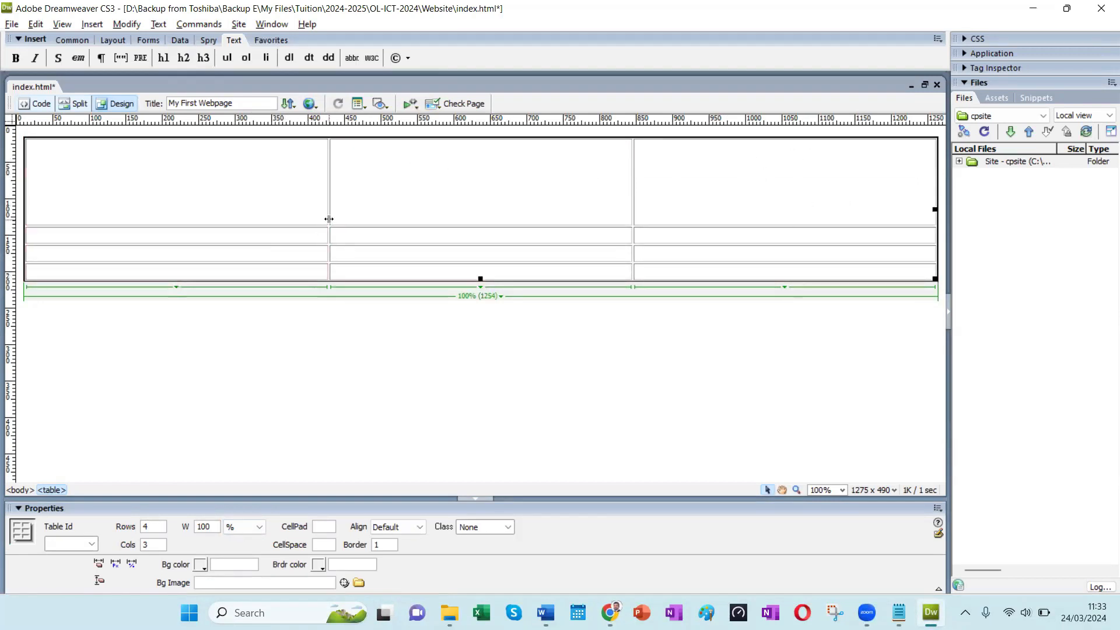
drag(329, 218, 115, 193)
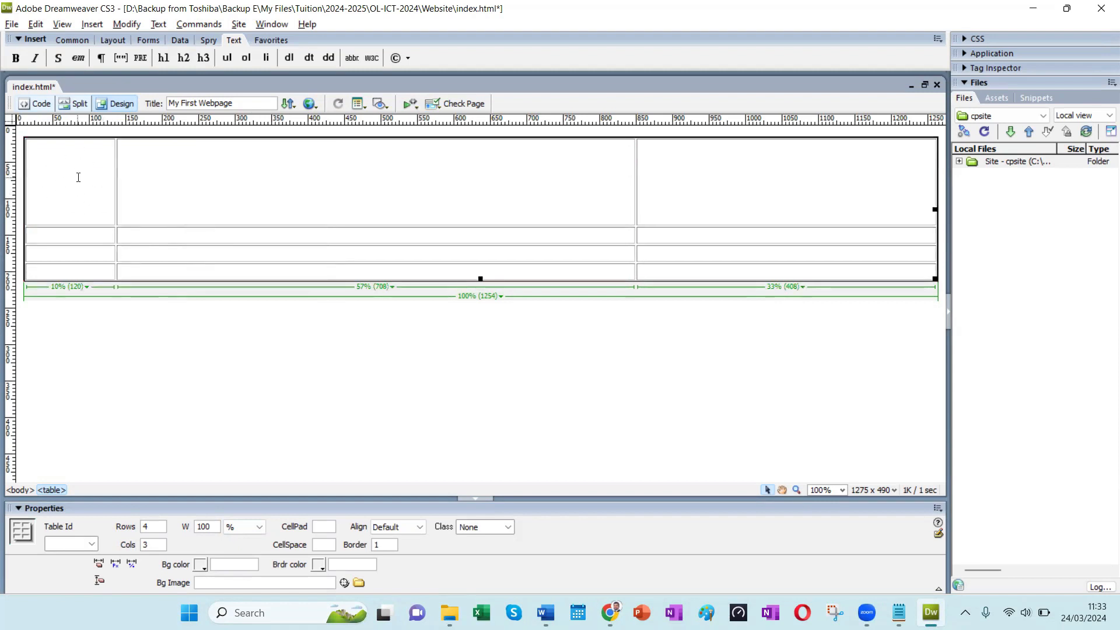
click(610, 209)
Step: Stretch the second row until it is the tallest row, and widen the first column to about 11%
drag(508, 244, 516, 392)
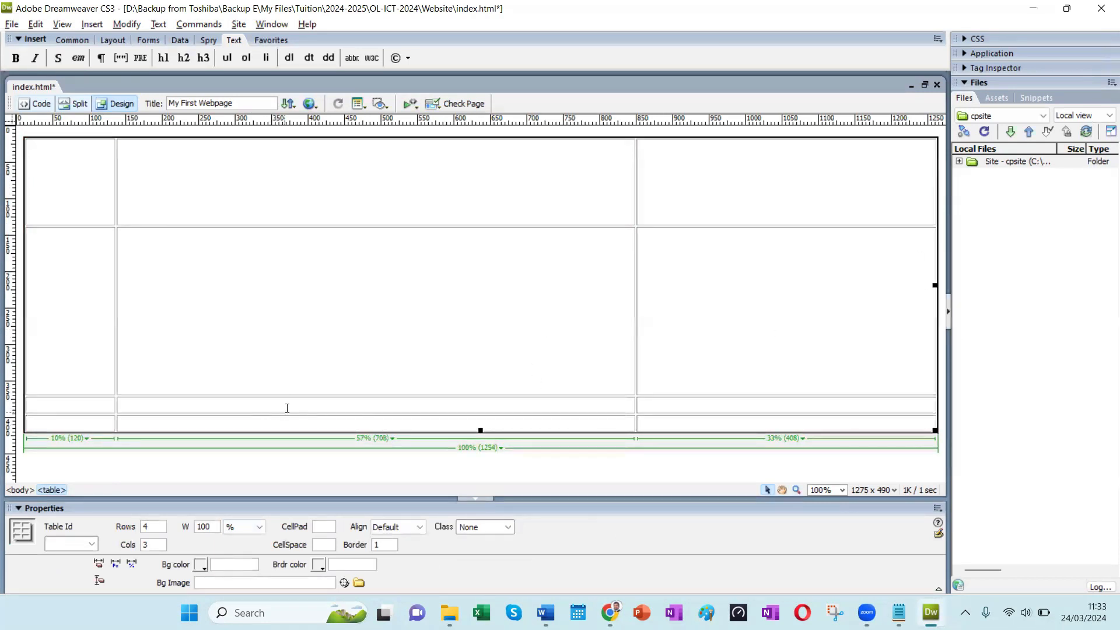
drag(289, 395, 289, 420)
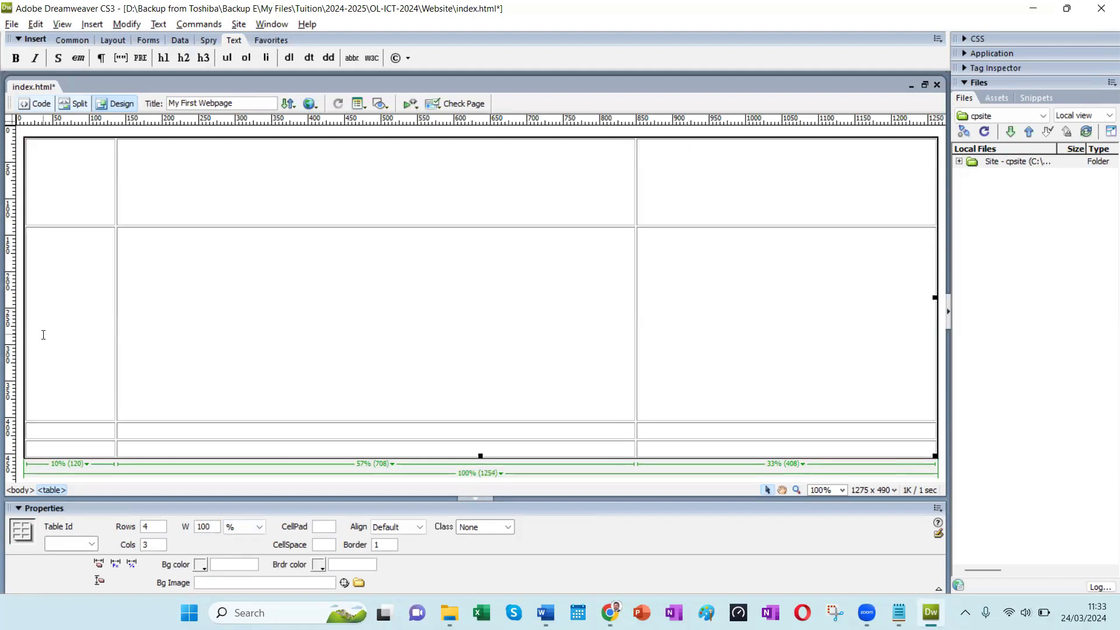
drag(116, 313, 125, 313)
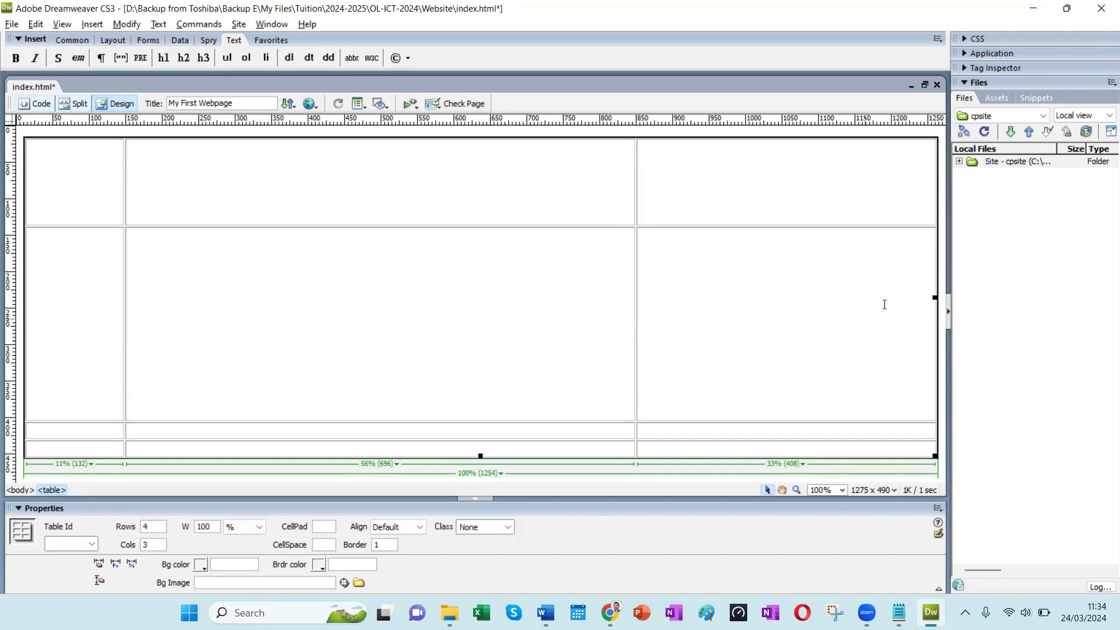
Step: Delete the third row of the table
click(121, 341)
click(122, 339)
click(159, 432)
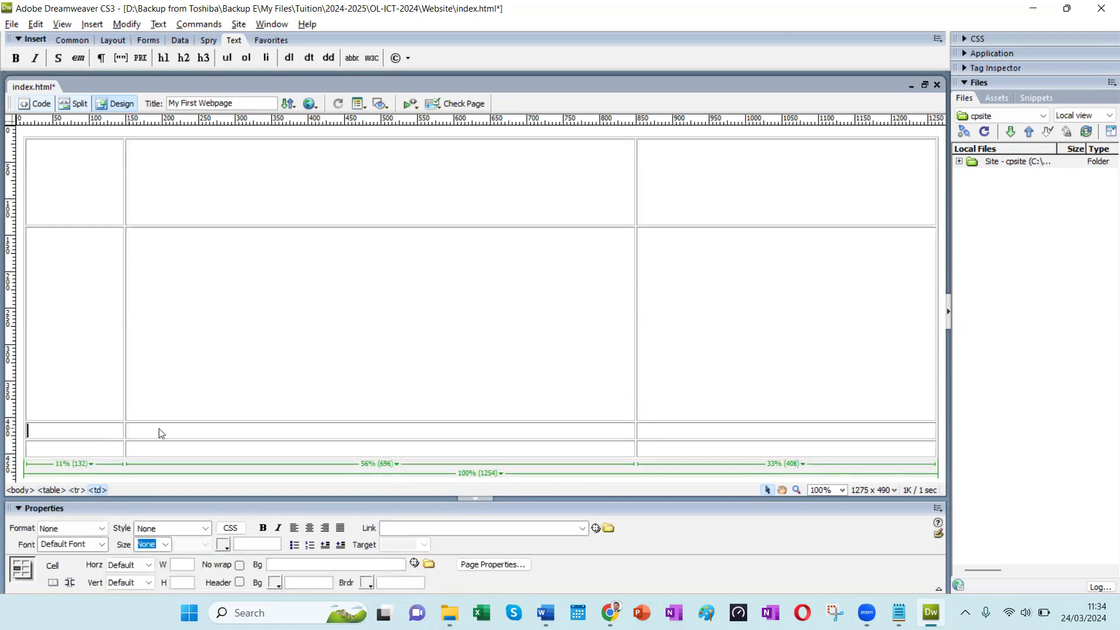
drag(508, 431, 686, 426)
click(449, 379)
drag(87, 429, 671, 431)
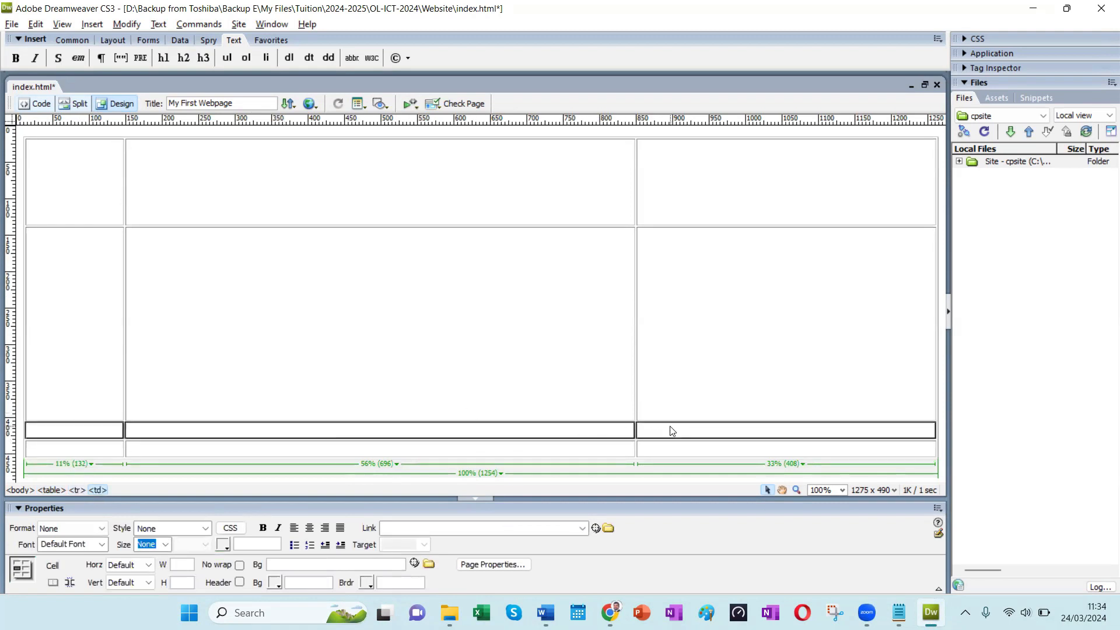
right_click(599, 434)
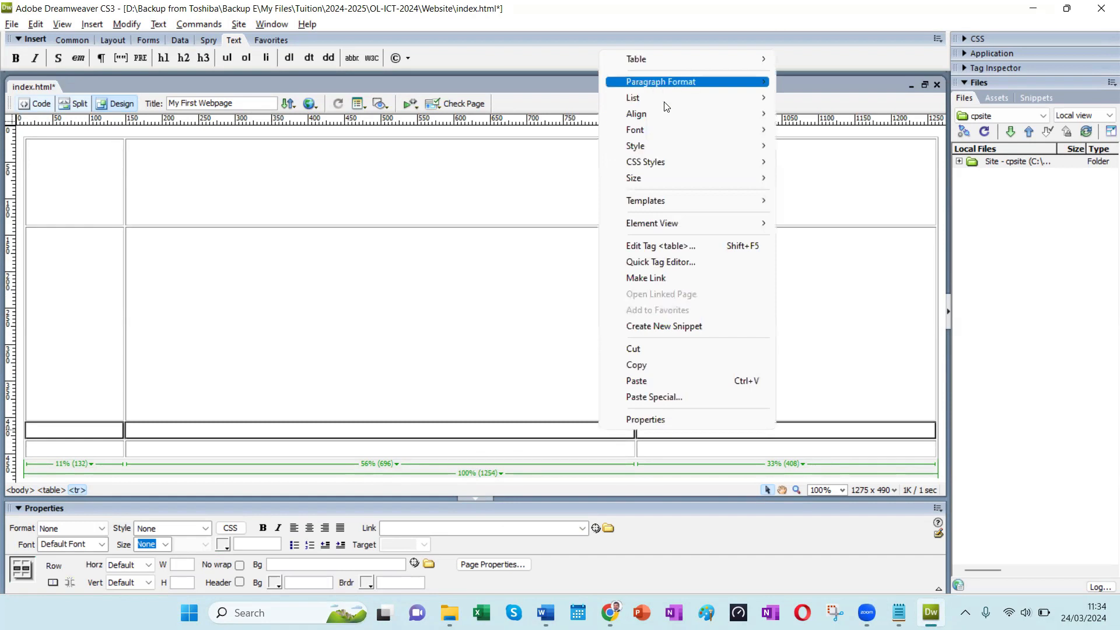
mouse_move(676, 64)
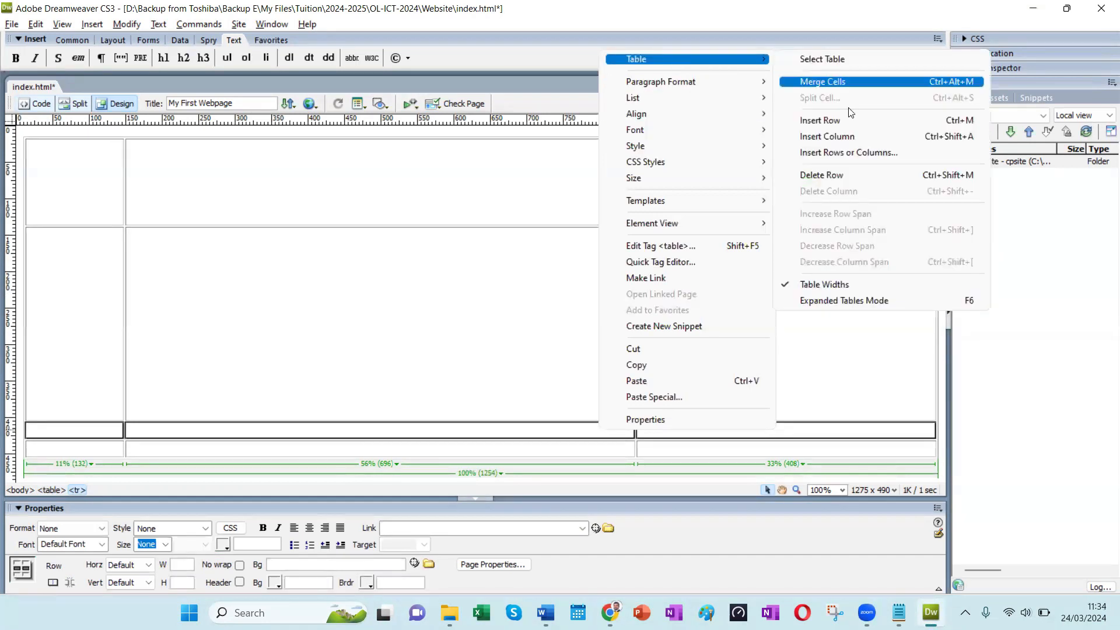
click(820, 179)
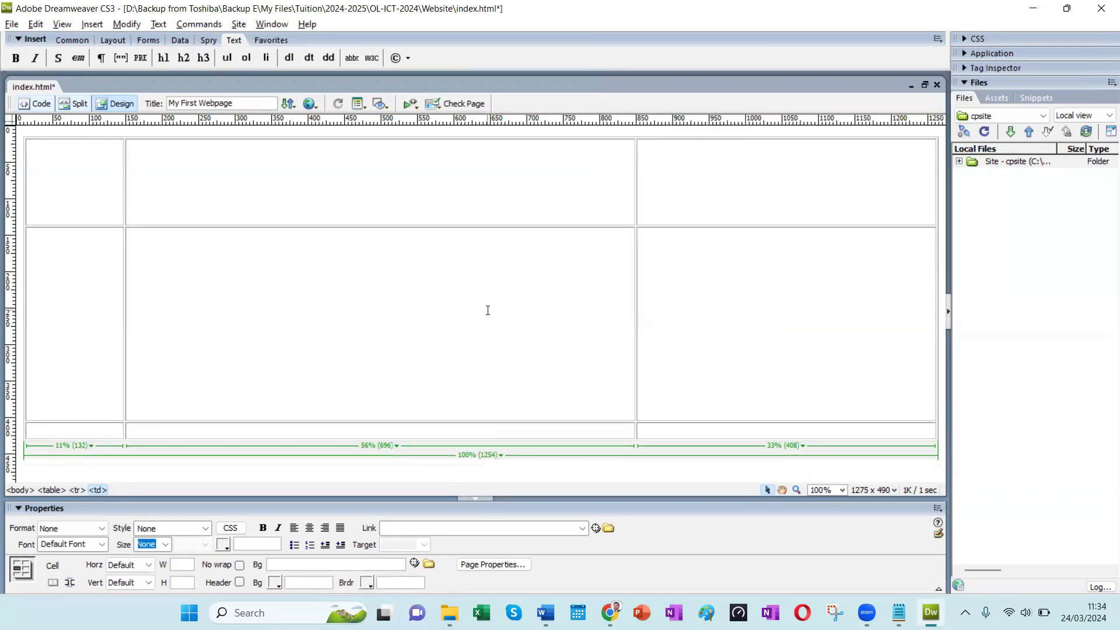
Step: Increase the height of the table's last row to about 69 pixels
drag(478, 438, 474, 471)
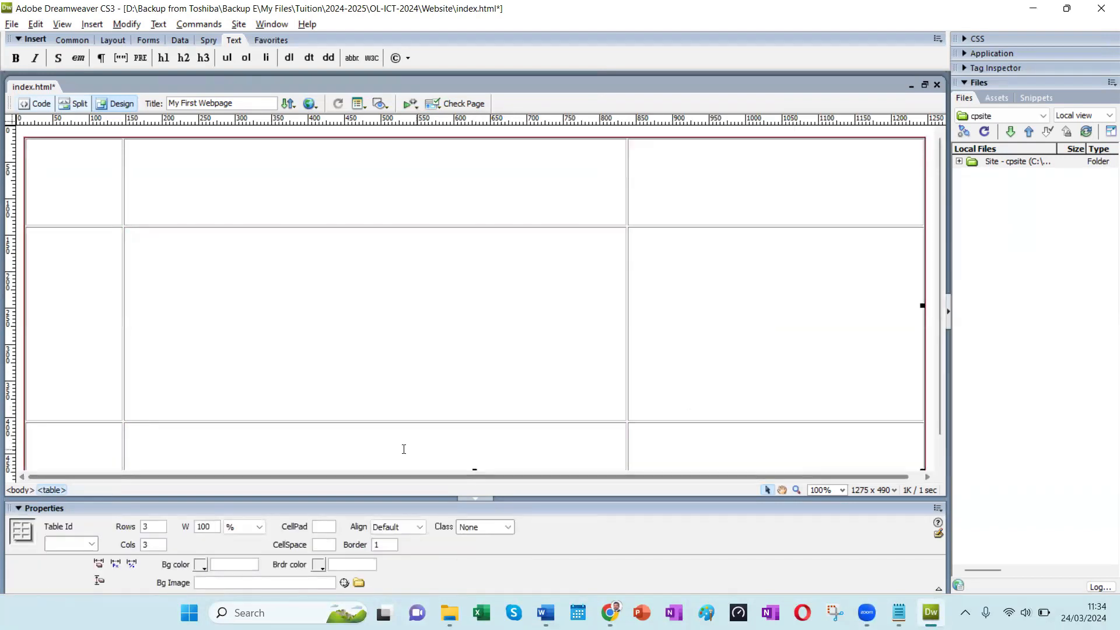
click(99, 436)
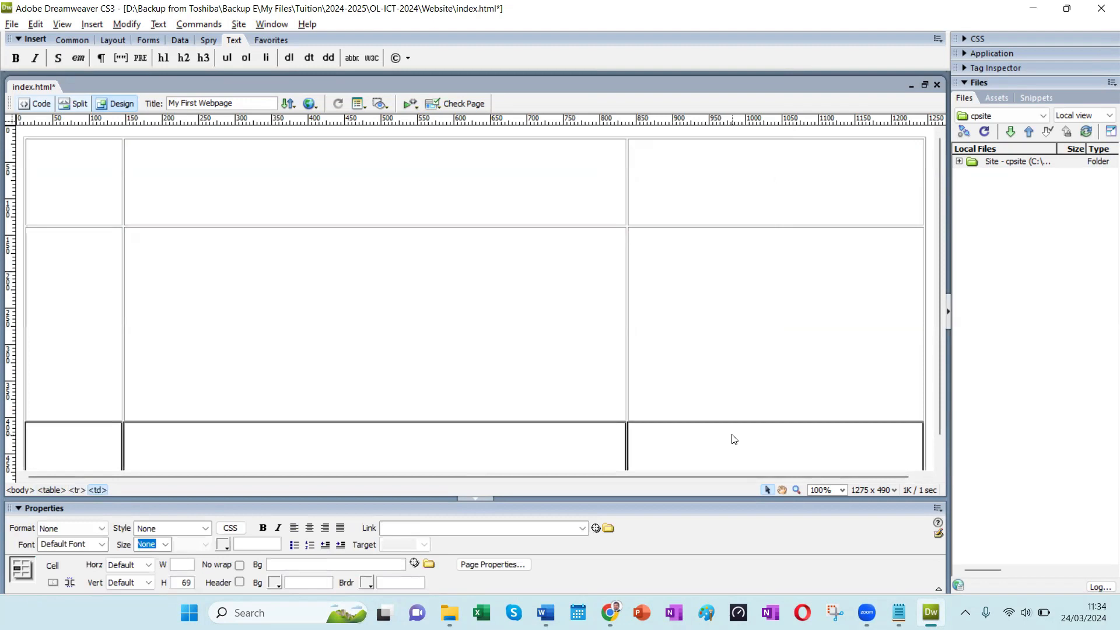
click(344, 240)
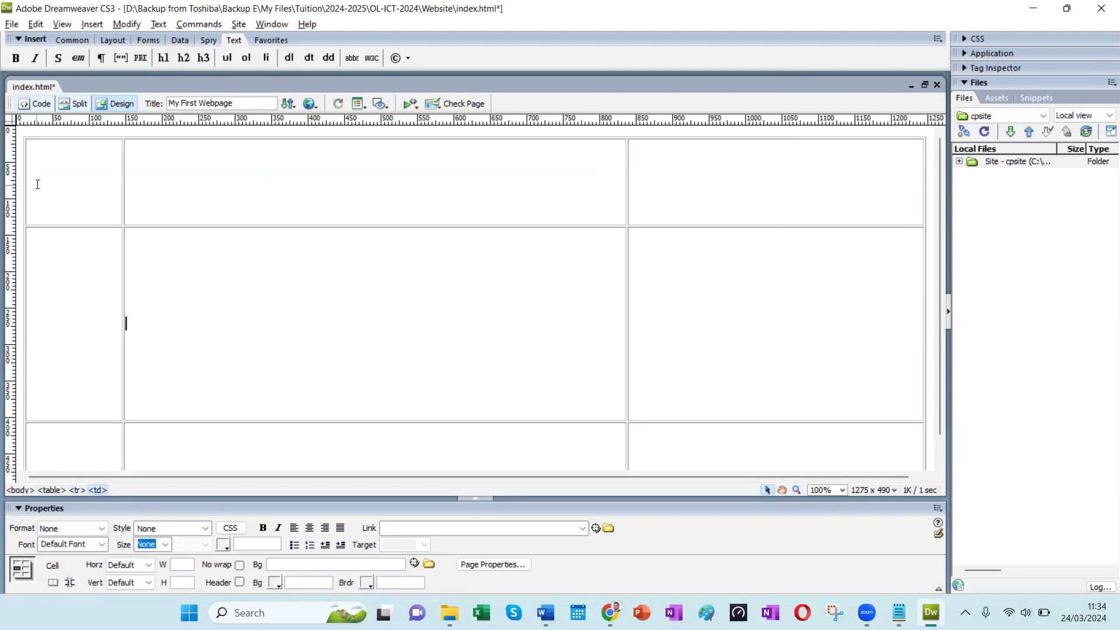
Step: Select cells in the first, second and last rows in turn to examine the table's layout areas, and clear the selection
click(62, 172)
click(143, 177)
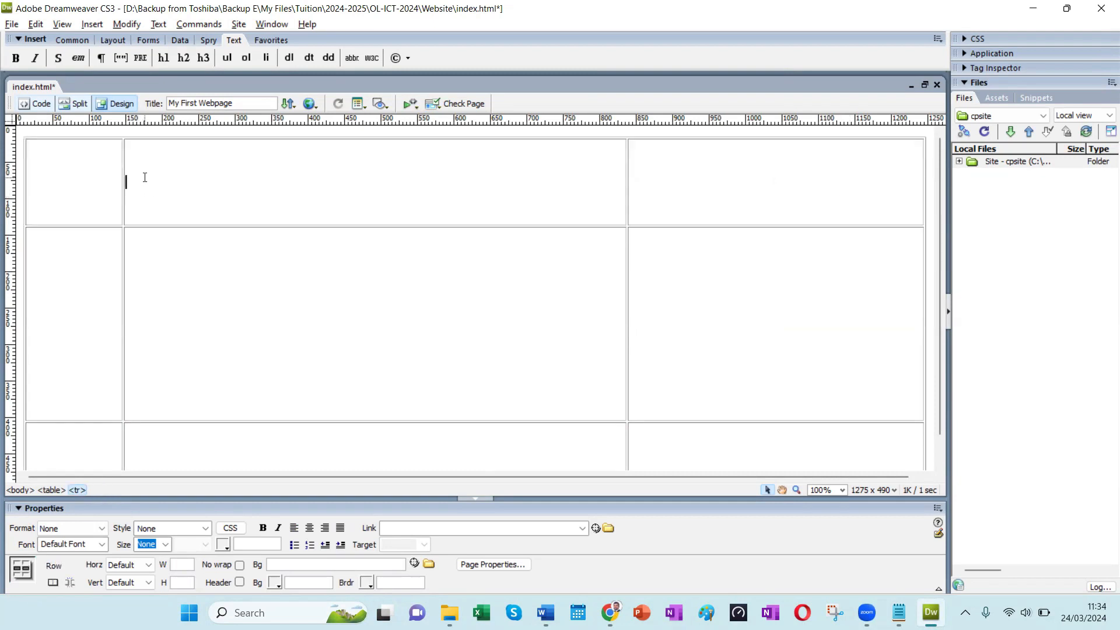
click(49, 181)
click(306, 189)
drag(343, 169, 677, 189)
click(290, 310)
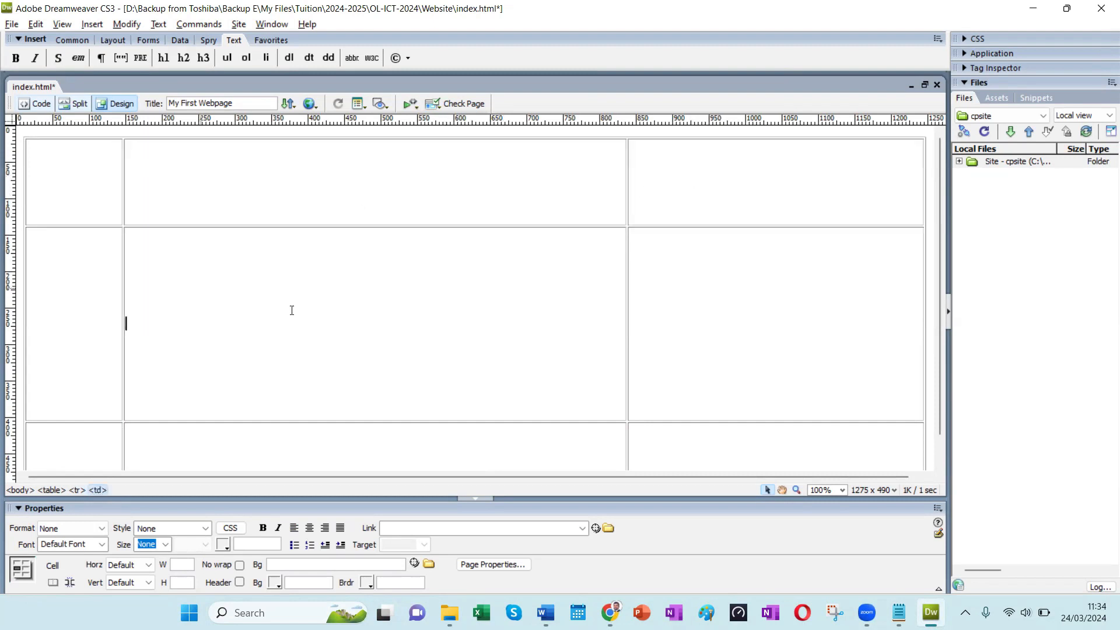
drag(475, 270, 720, 278)
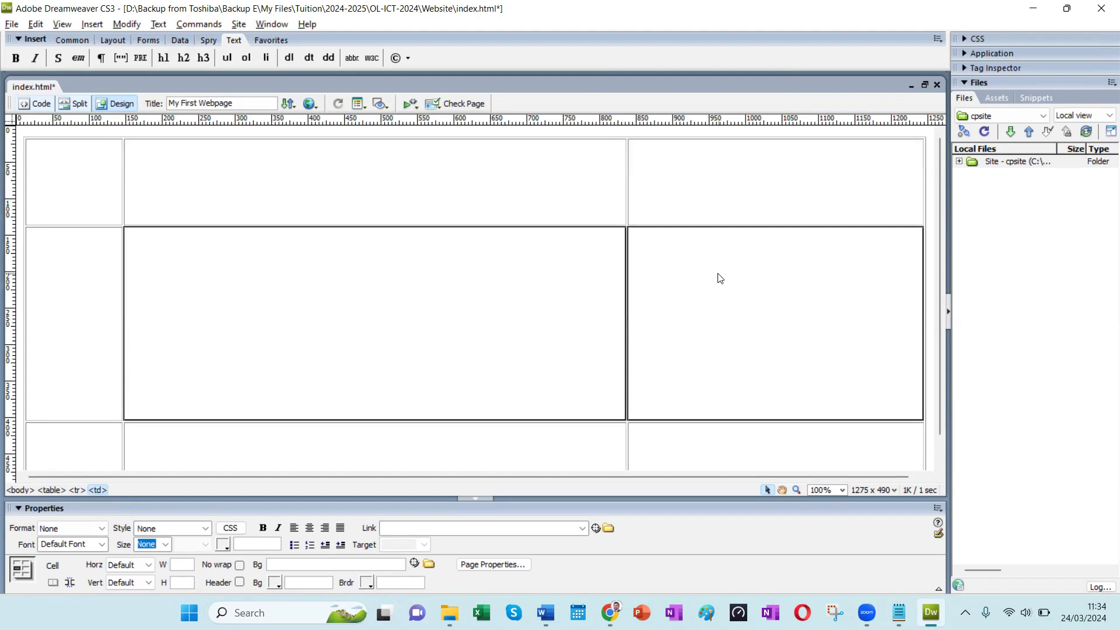
click(257, 278)
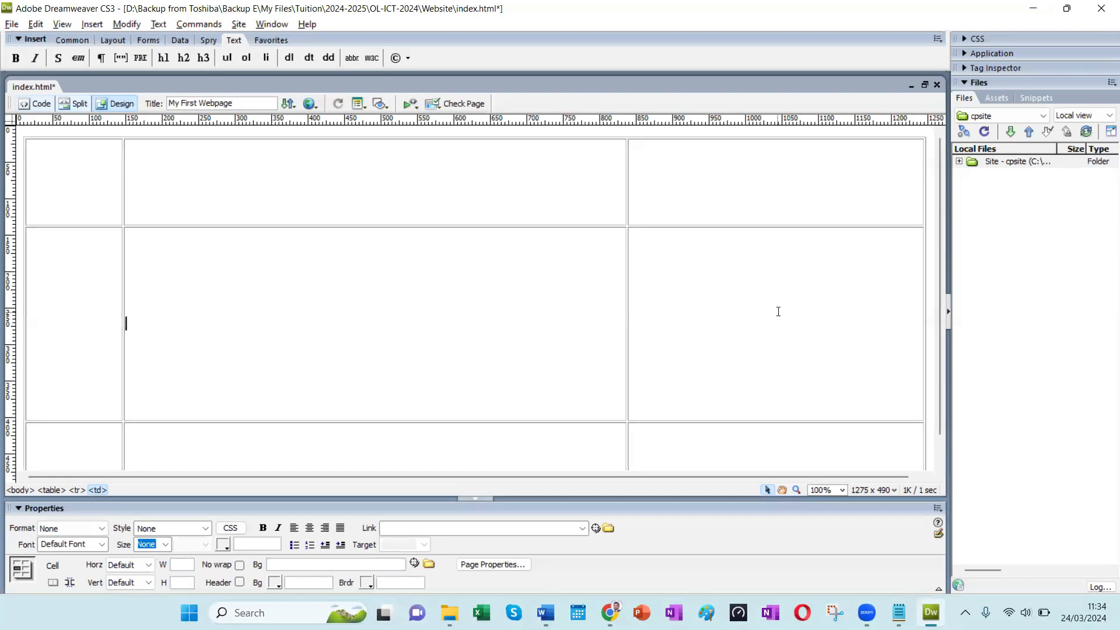
click(67, 273)
drag(62, 456, 799, 413)
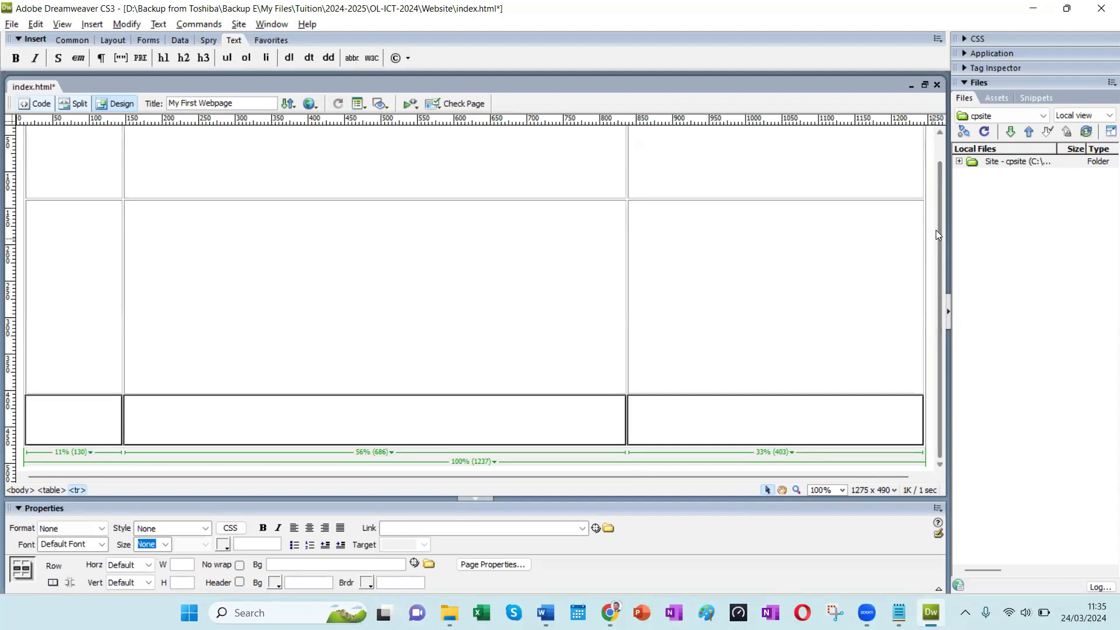
drag(938, 228, 946, 179)
click(394, 302)
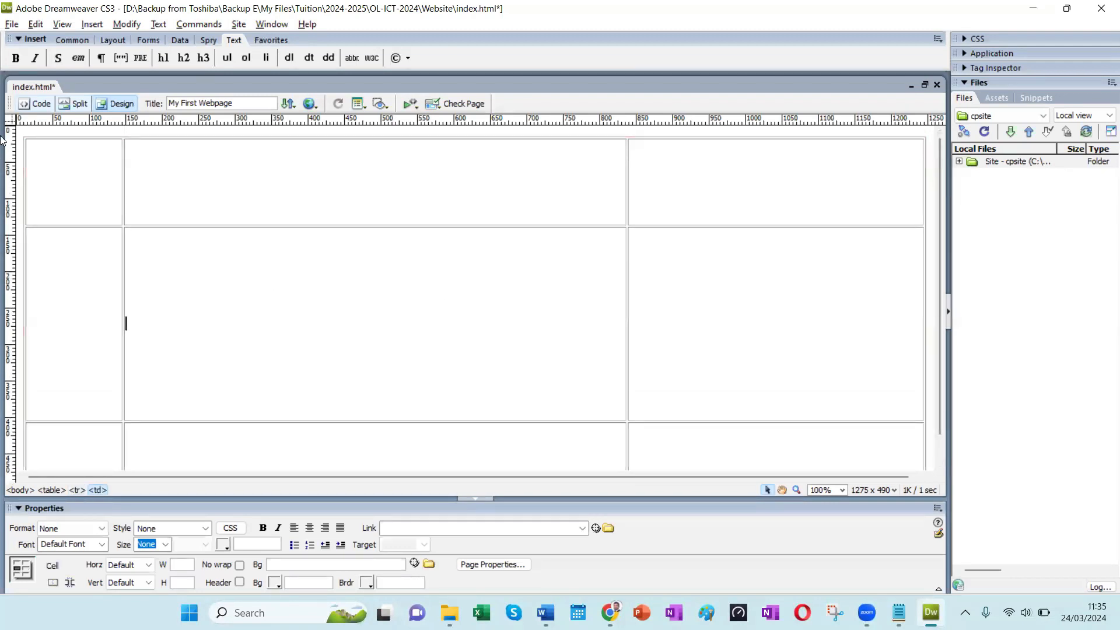
Step: Merge the second and third cells of the first row
click(342, 170)
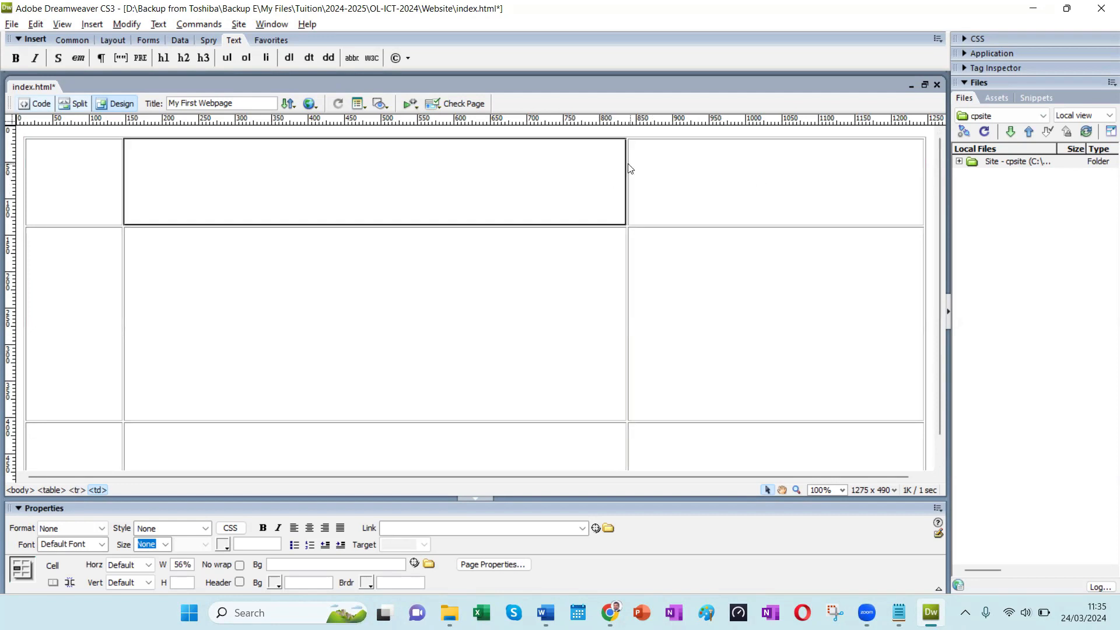
drag(543, 186, 761, 186)
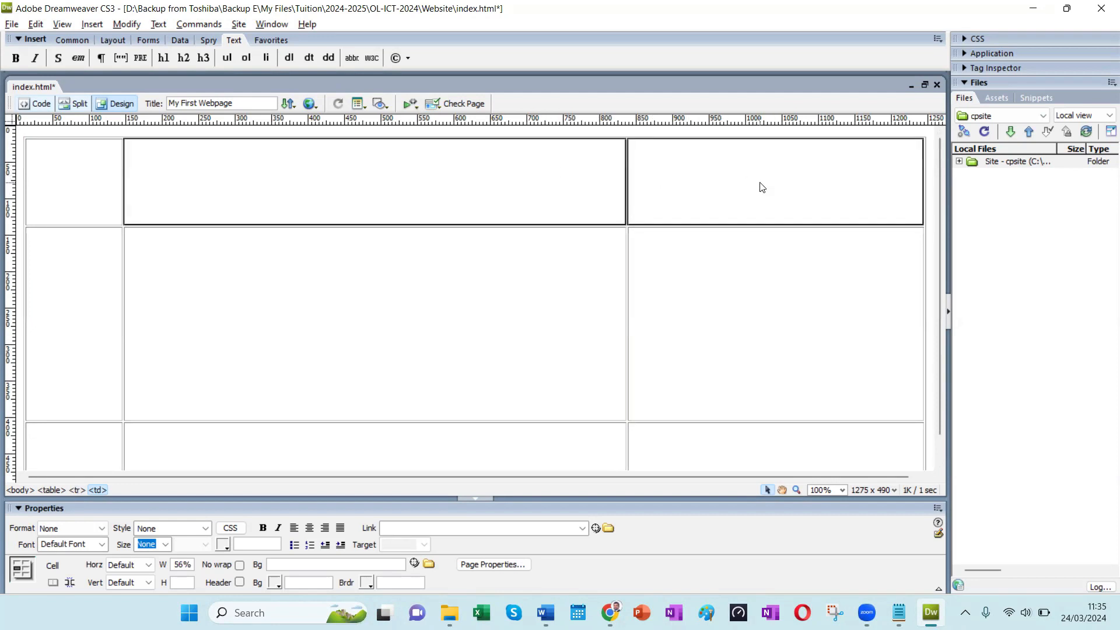
right_click(558, 164)
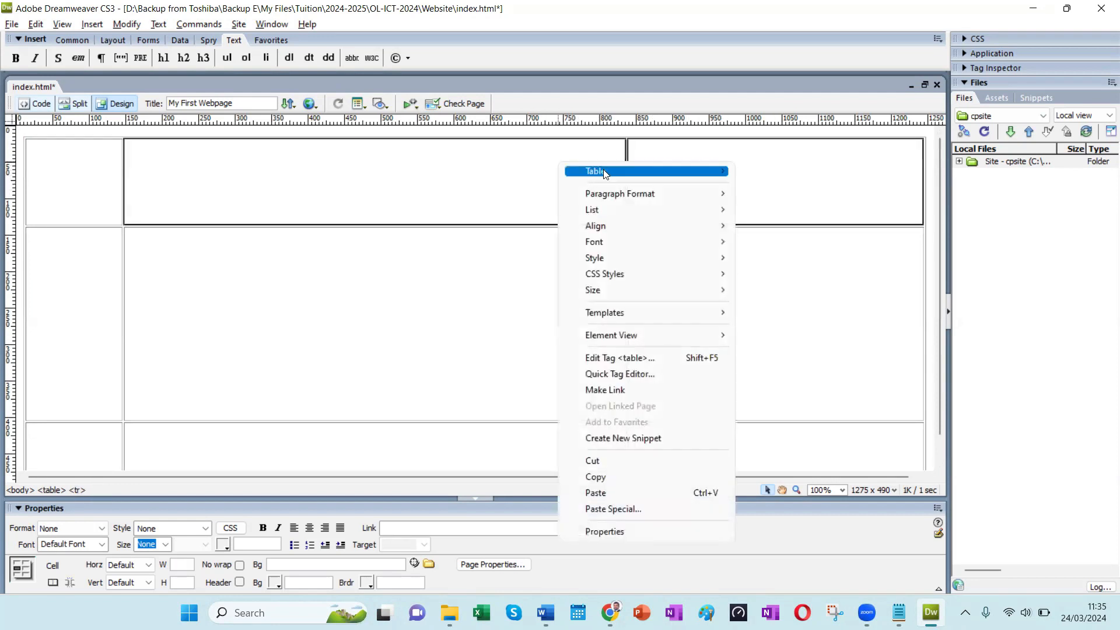
mouse_move(603, 170)
click(781, 193)
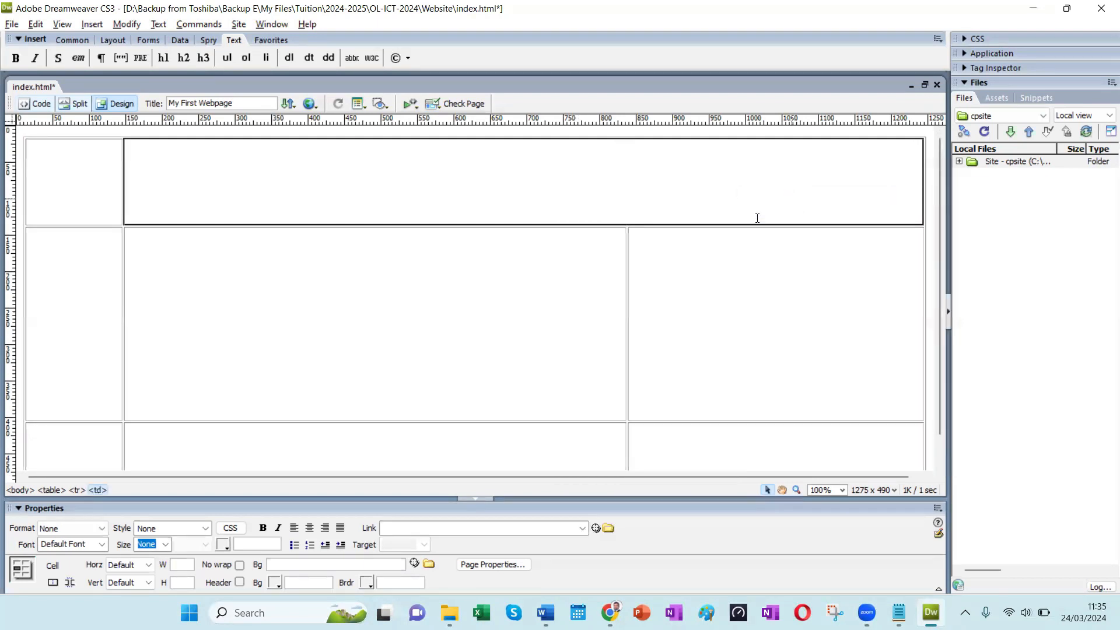
Step: Merge the second and third cells of the middle row
drag(570, 307, 790, 312)
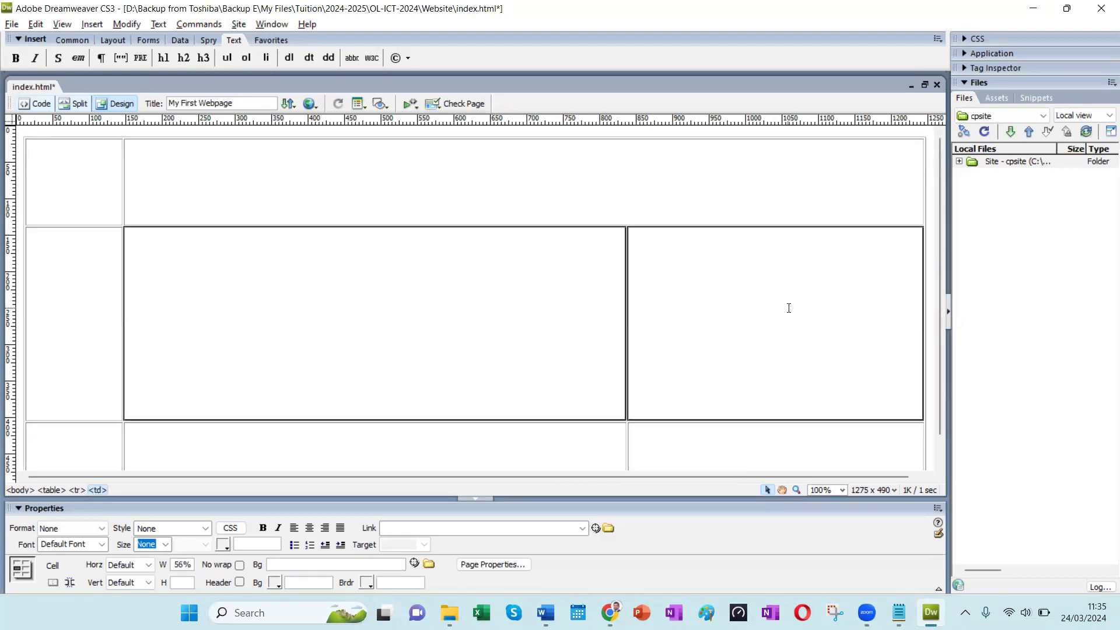
drag(473, 296, 744, 306)
right_click(442, 283)
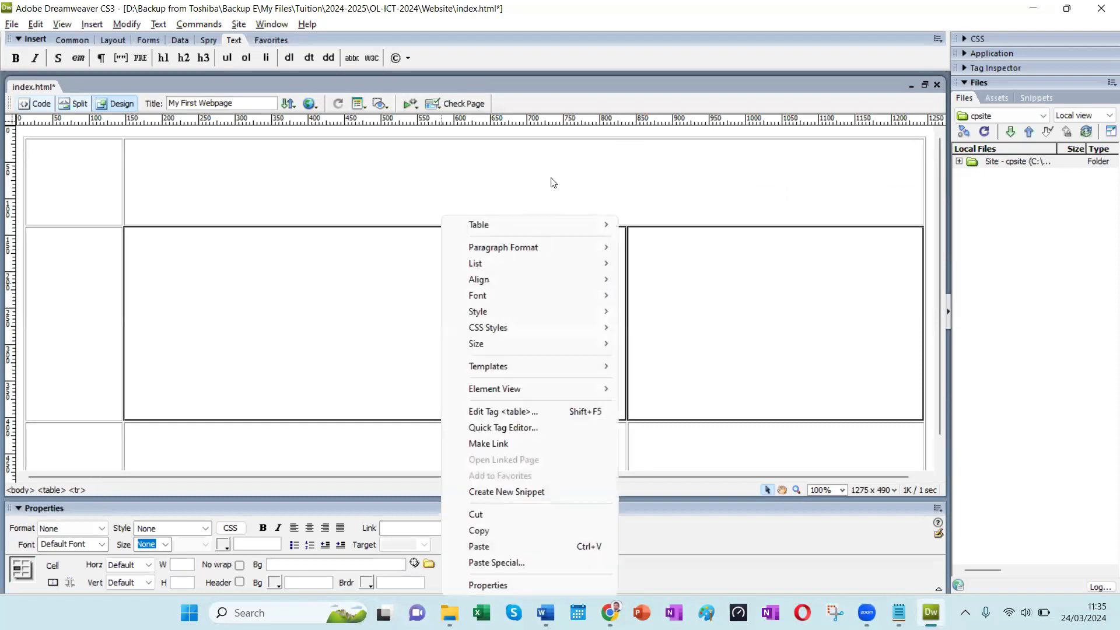
mouse_move(547, 224)
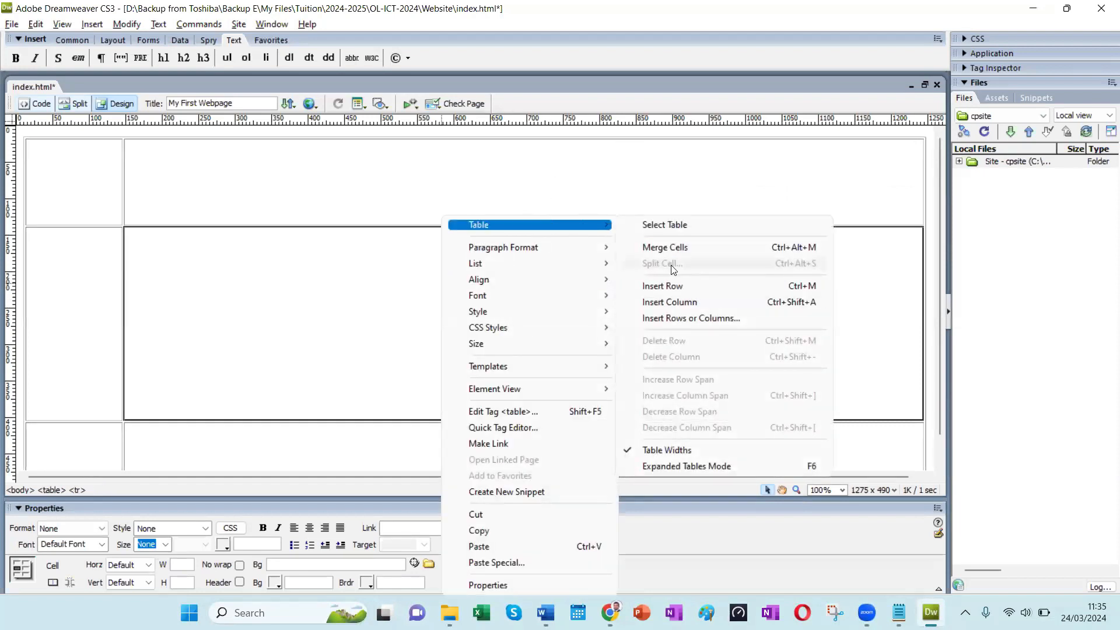
click(670, 247)
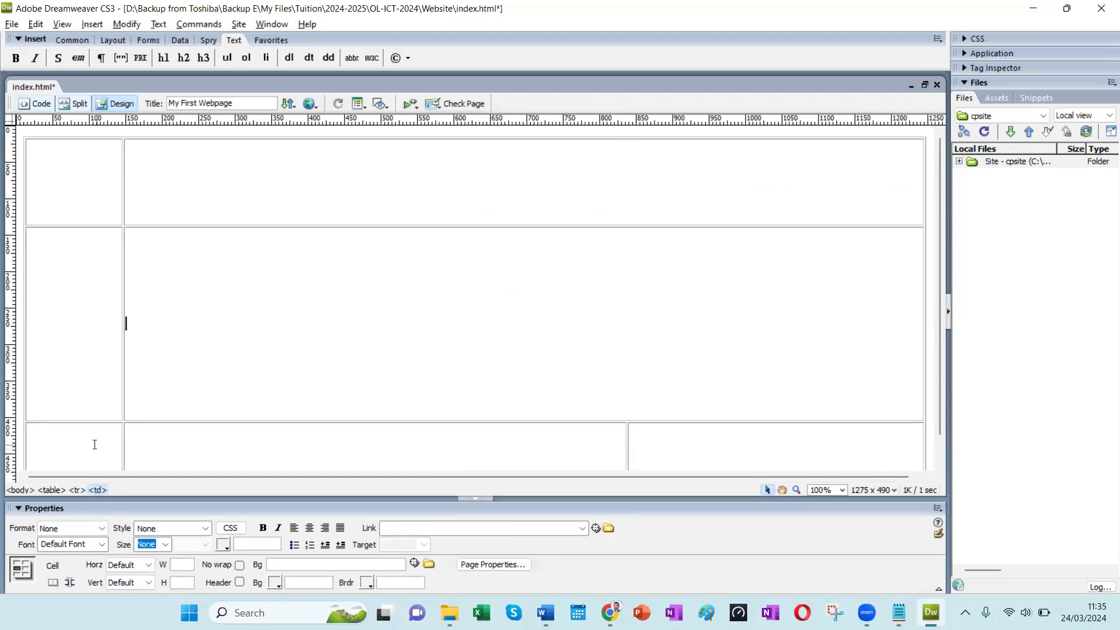
Step: Merge all three cells of the last row into one full-width cell
drag(93, 444, 739, 425)
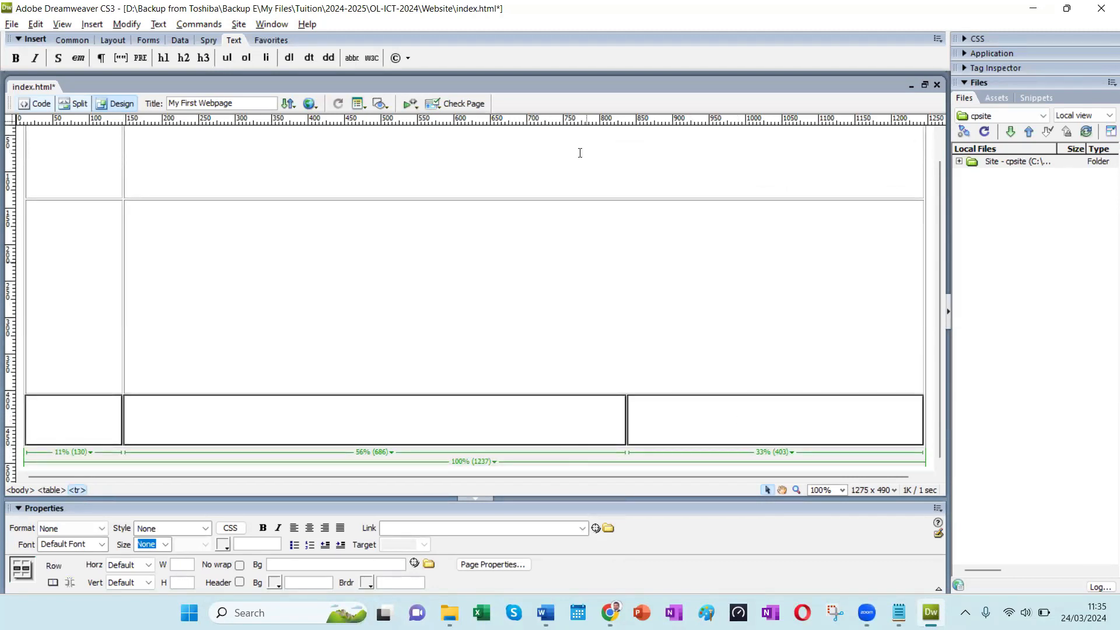
click(1075, 147)
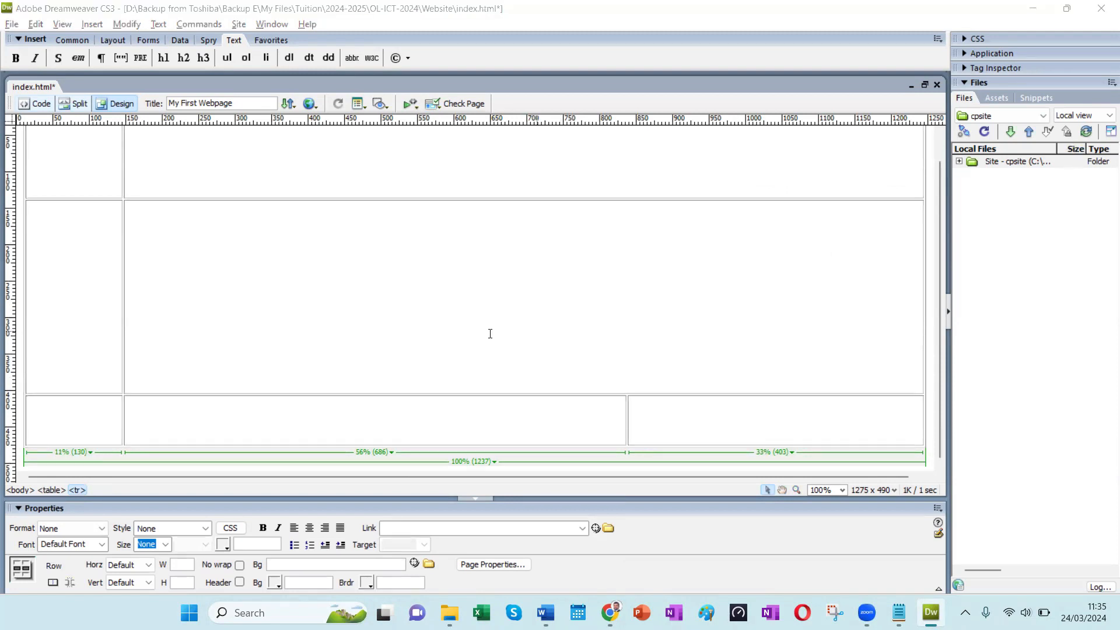
click(158, 427)
drag(105, 418, 733, 415)
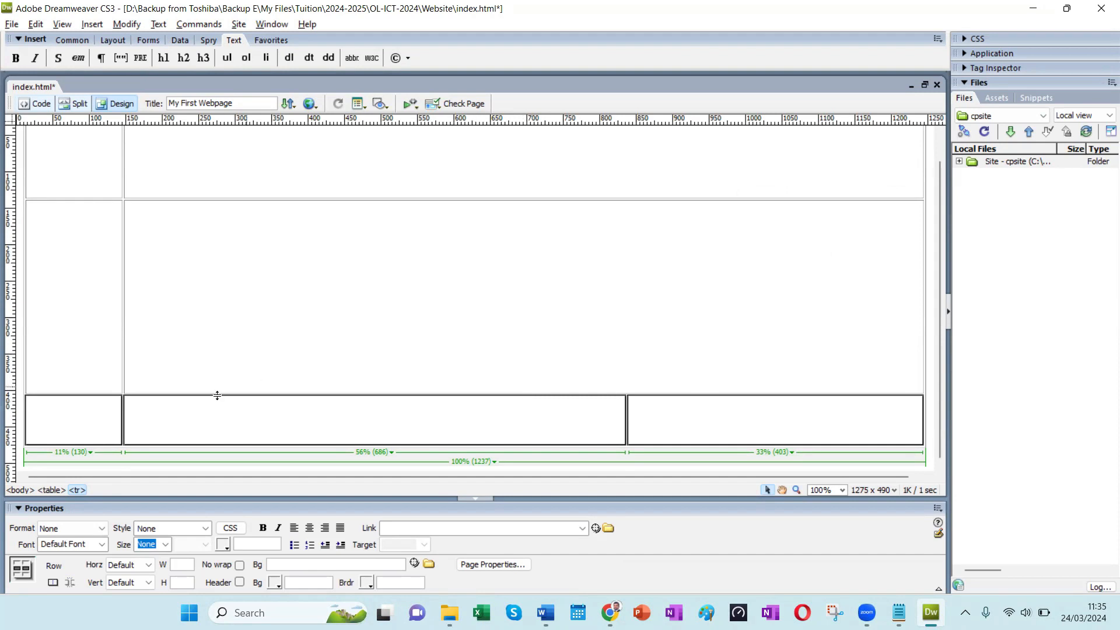
click(241, 330)
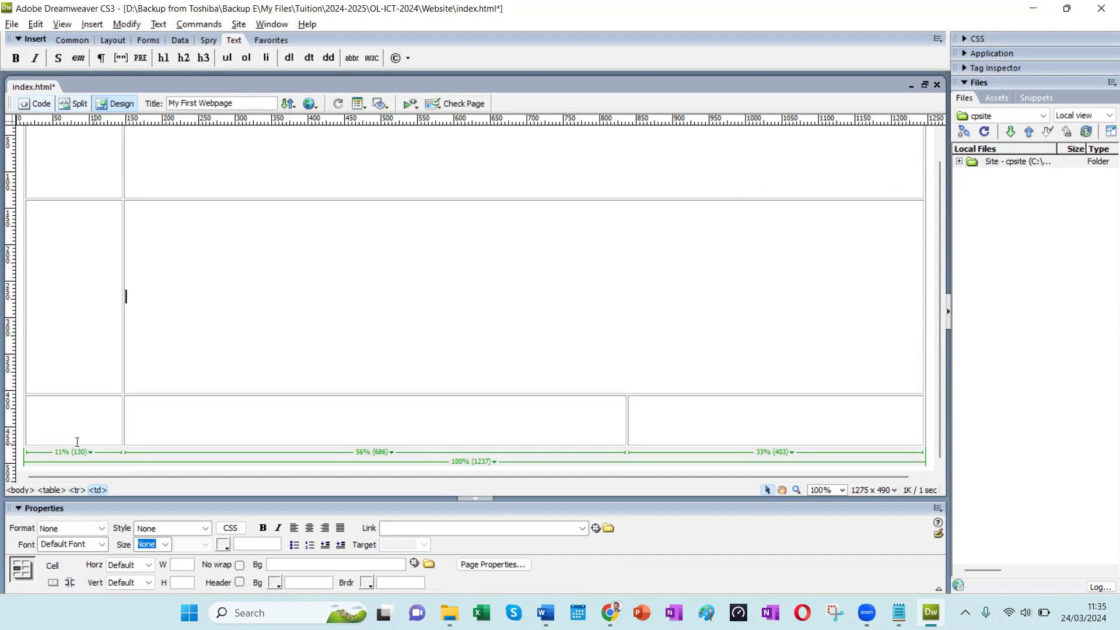
drag(76, 418, 792, 430)
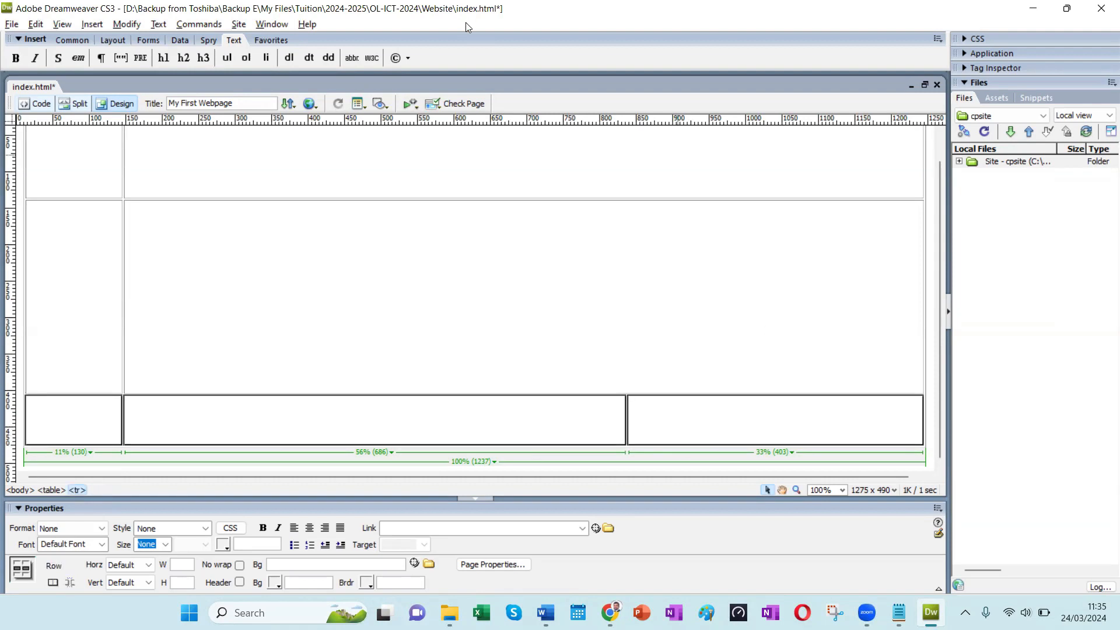
click(172, 417)
drag(102, 410, 734, 425)
right_click(483, 429)
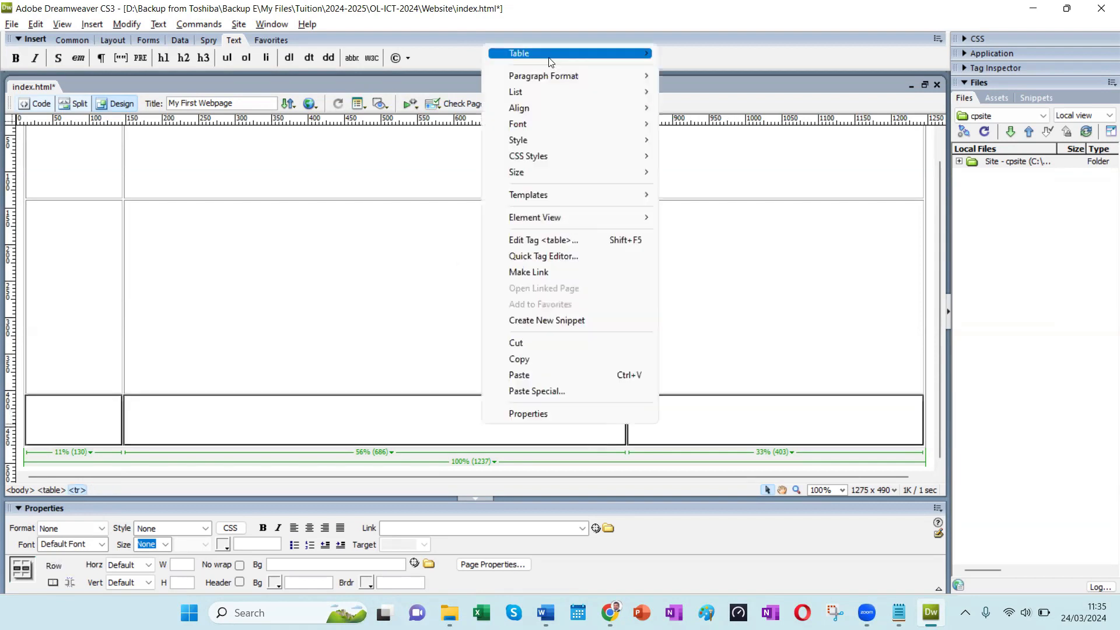
mouse_move(549, 55)
click(764, 85)
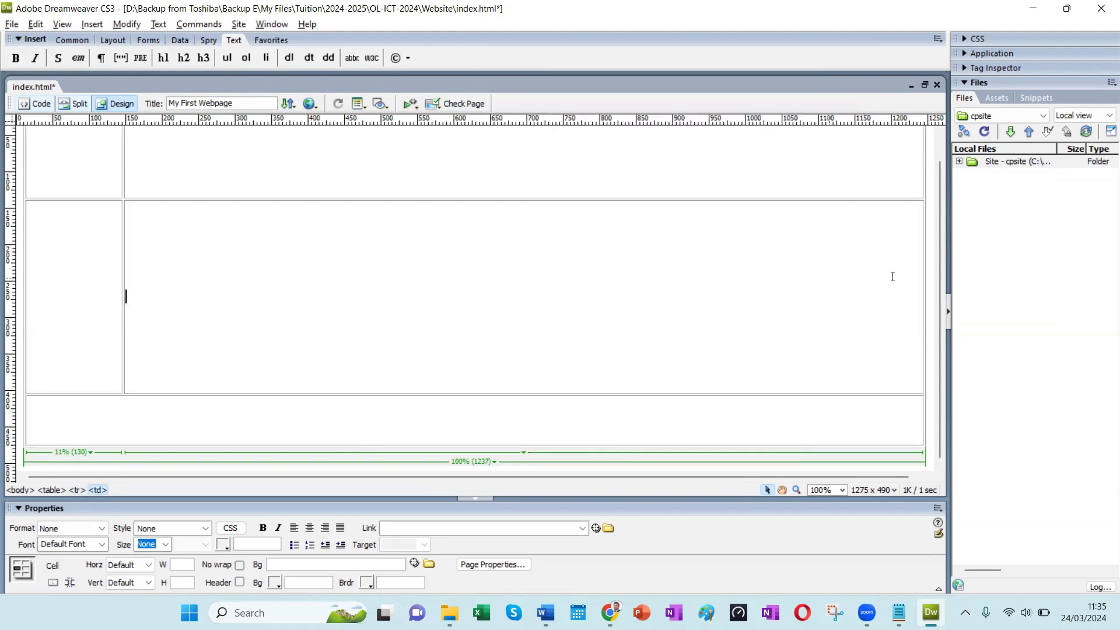
drag(937, 279, 940, 234)
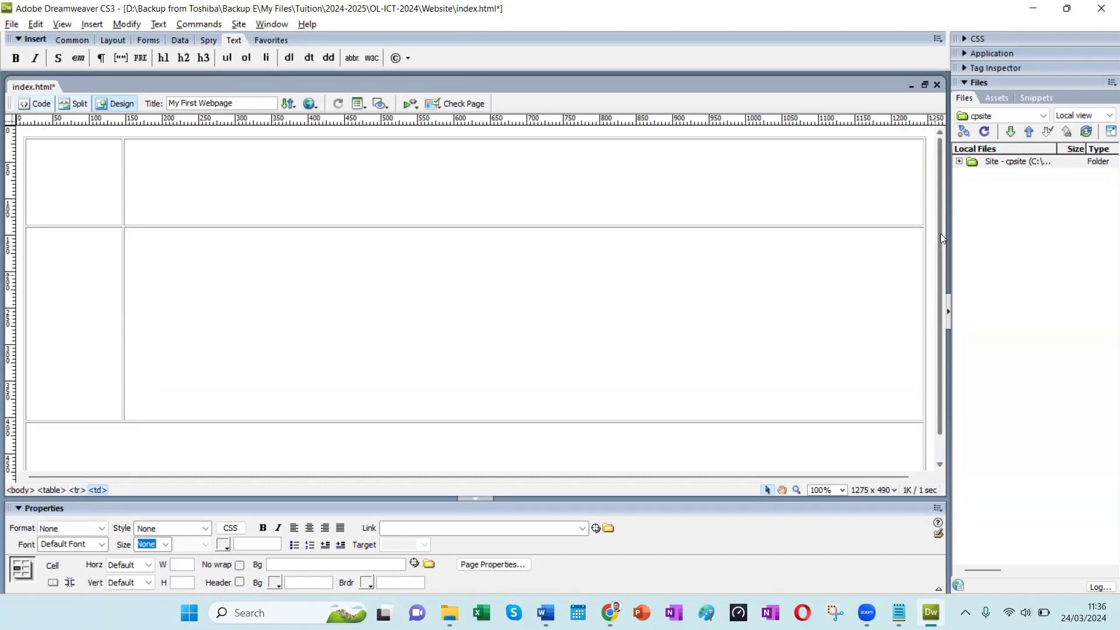
Step: Save index.html and reload it in Chrome to check the merged table layout, and return to Dreamweaver
click(127, 226)
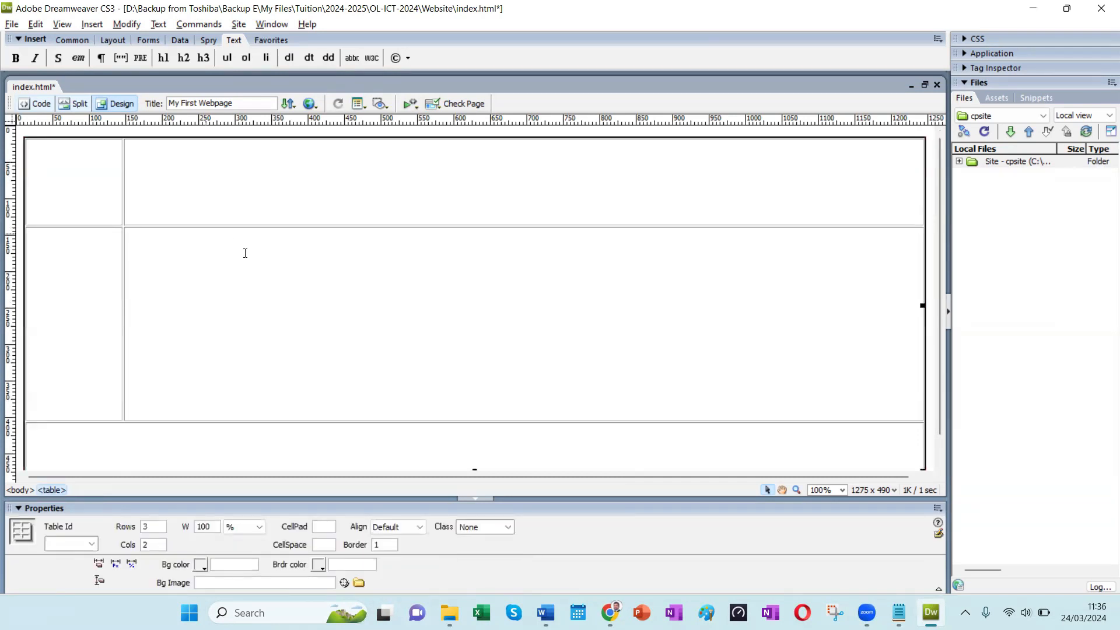
click(219, 183)
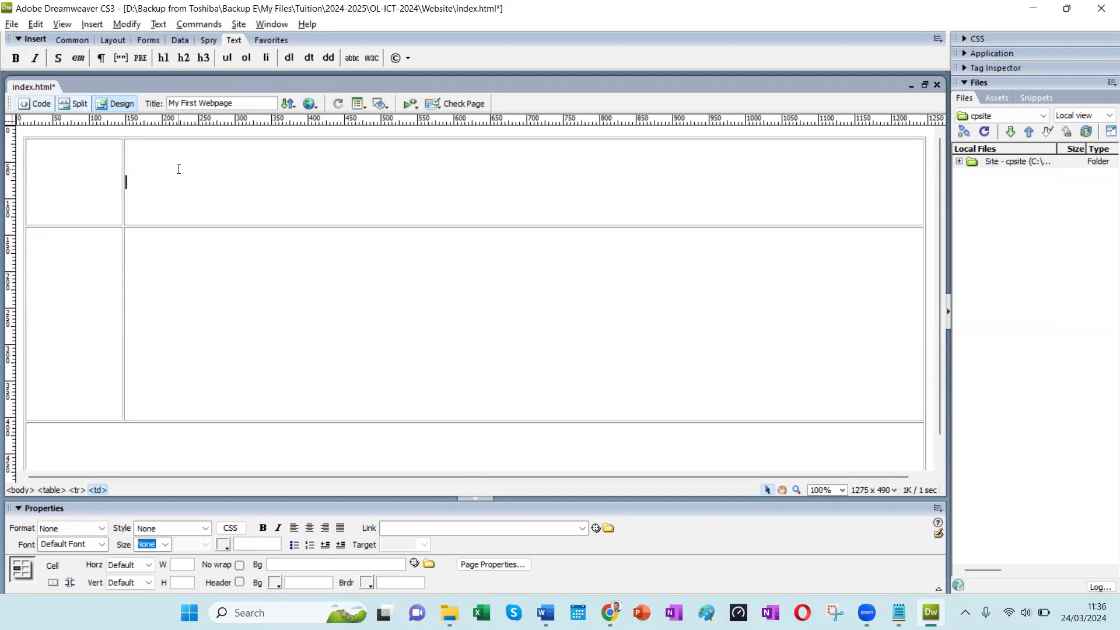
click(147, 167)
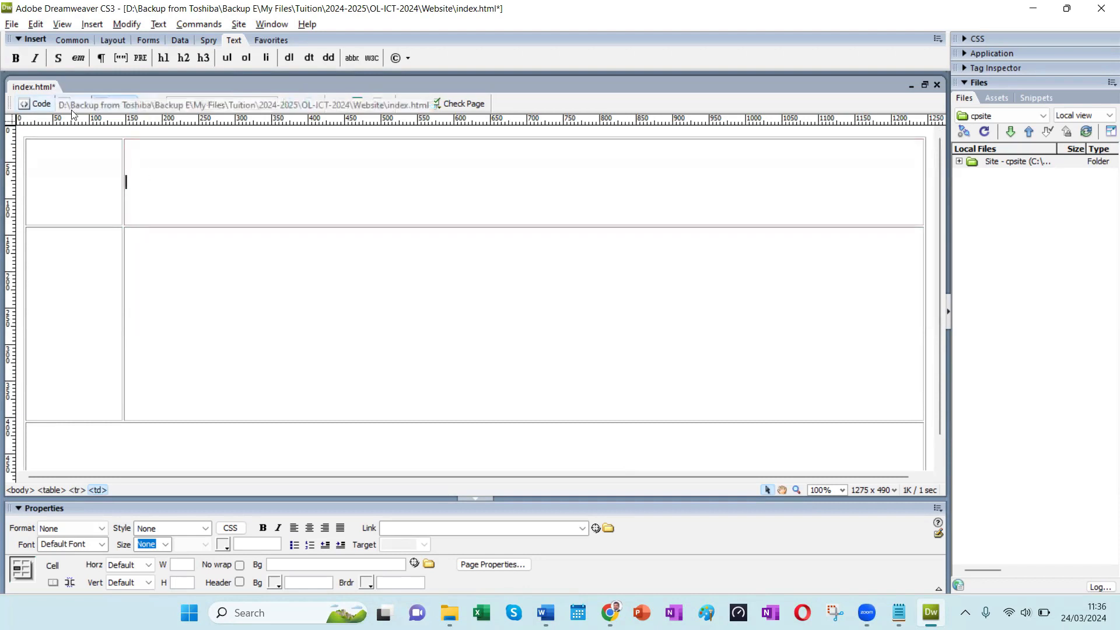
key(ctrl+s)
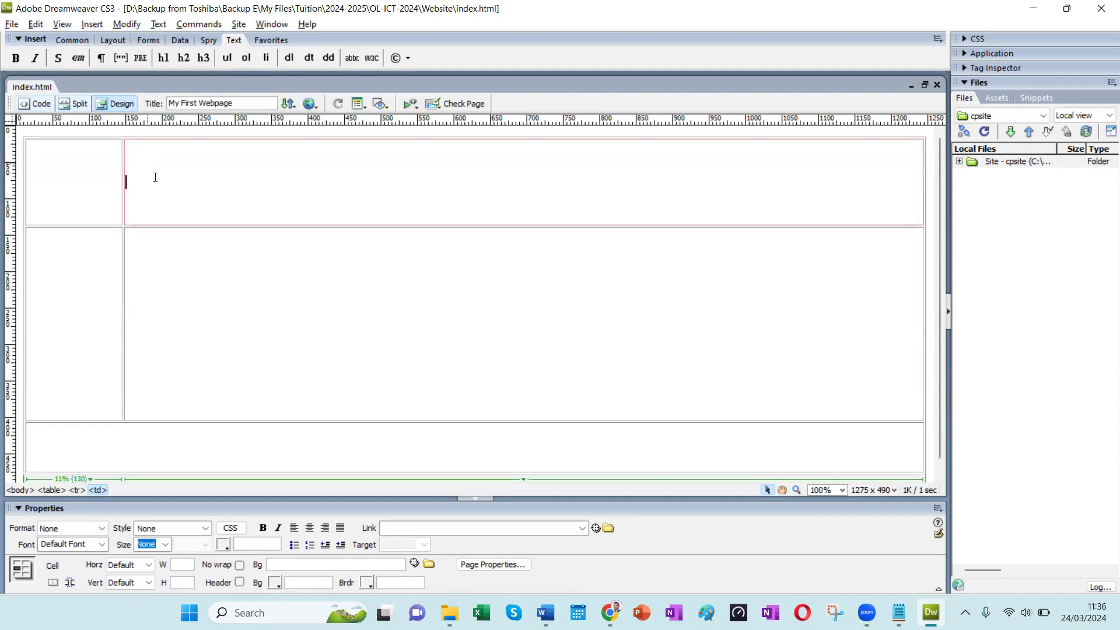
key(F12)
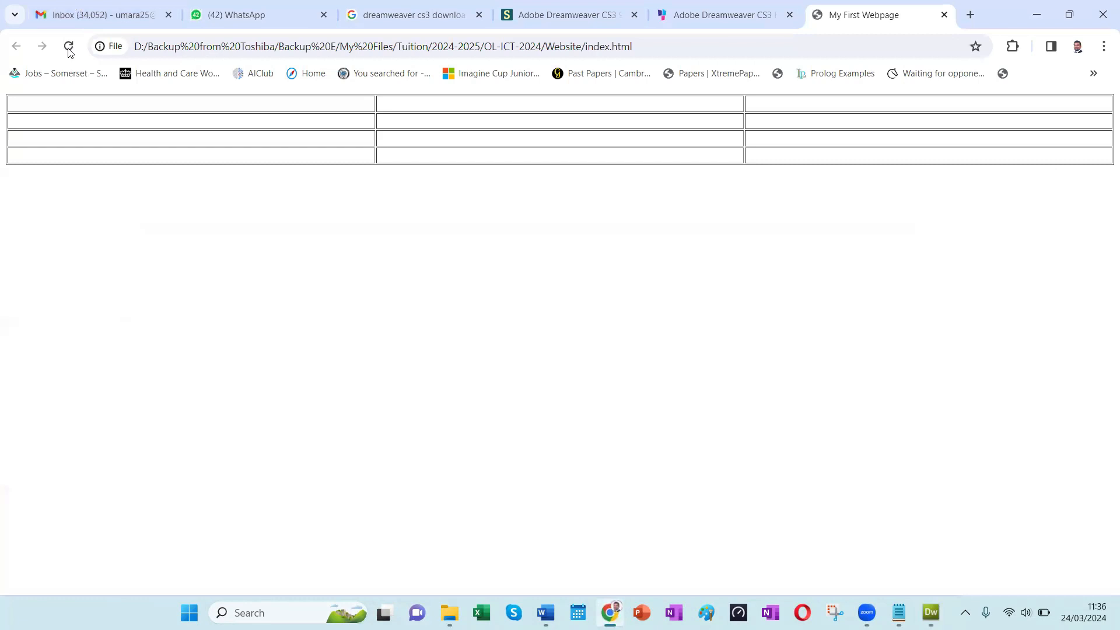
click(68, 48)
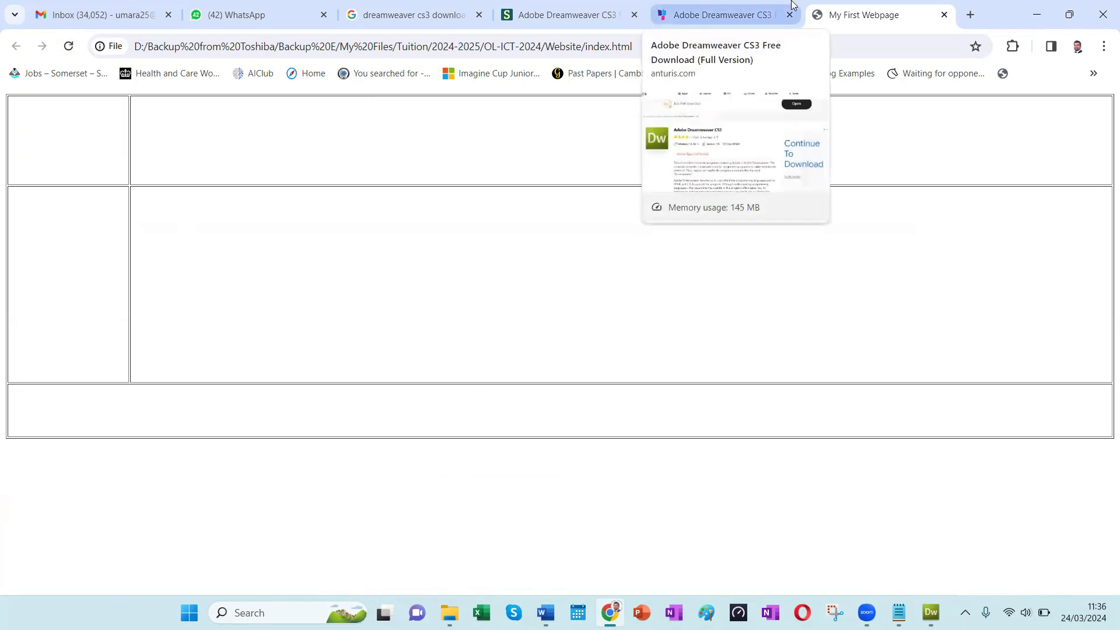
click(1042, 10)
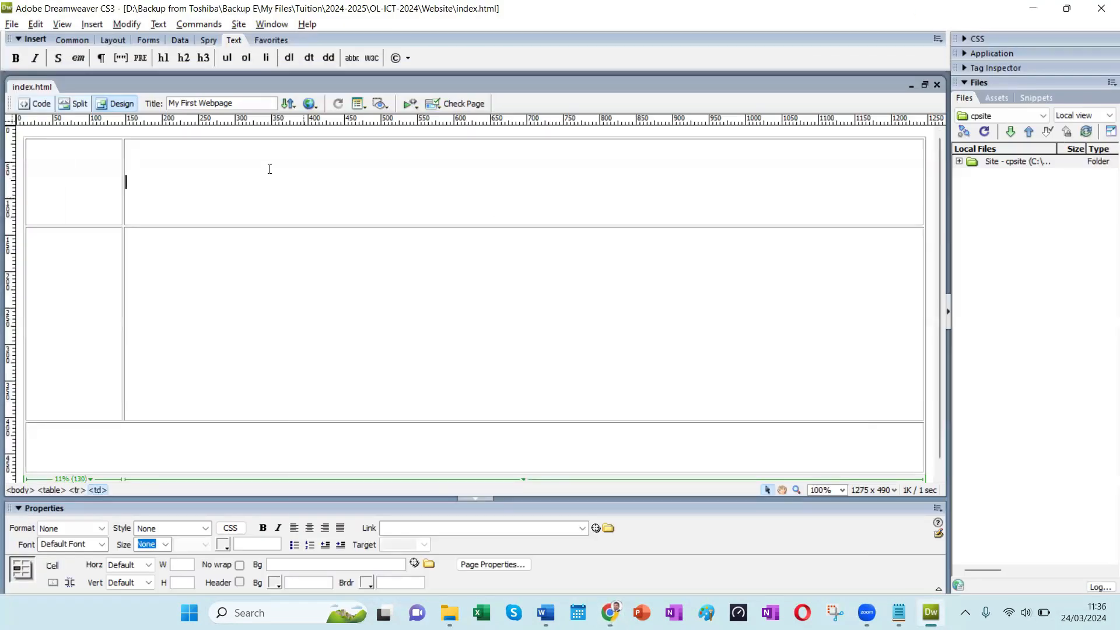
Step: Set the vertical alignment of the first row's first cell to Top
click(64, 187)
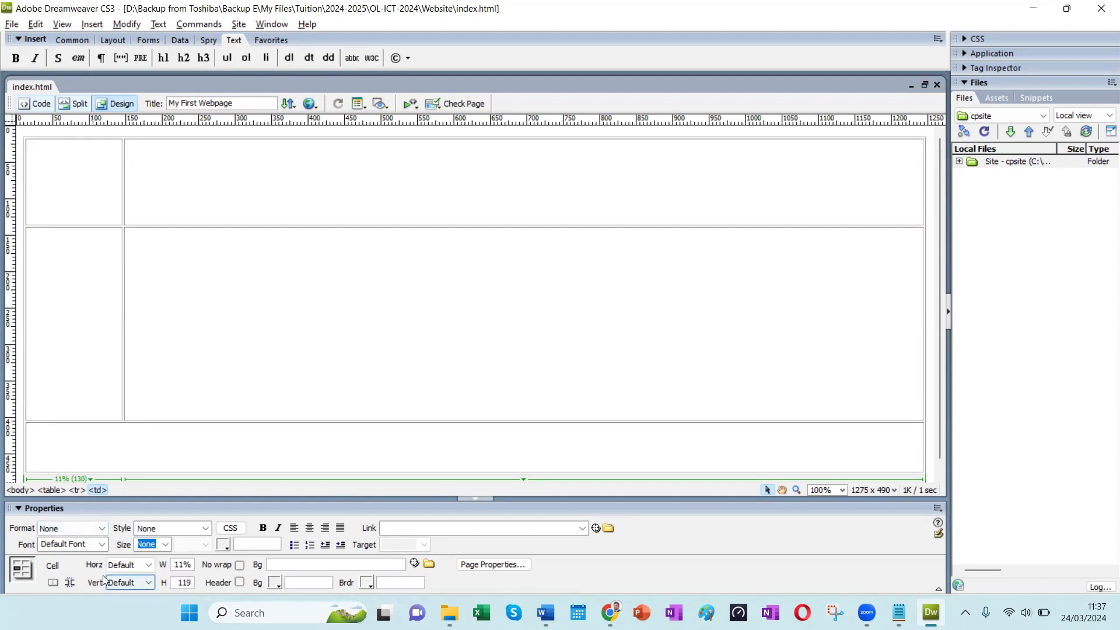
click(141, 584)
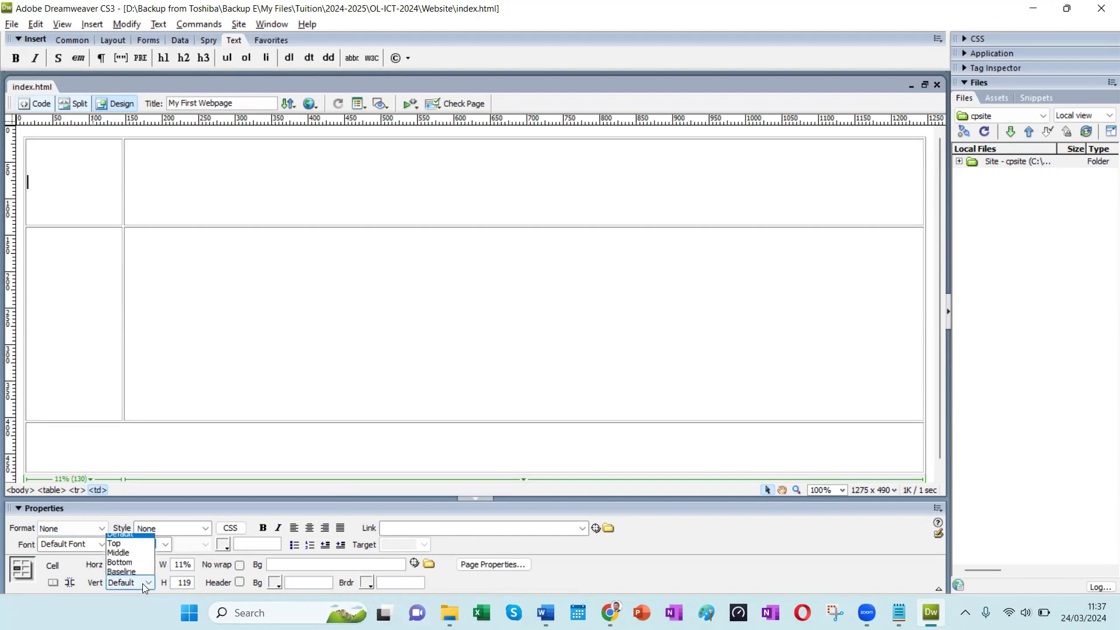
click(127, 542)
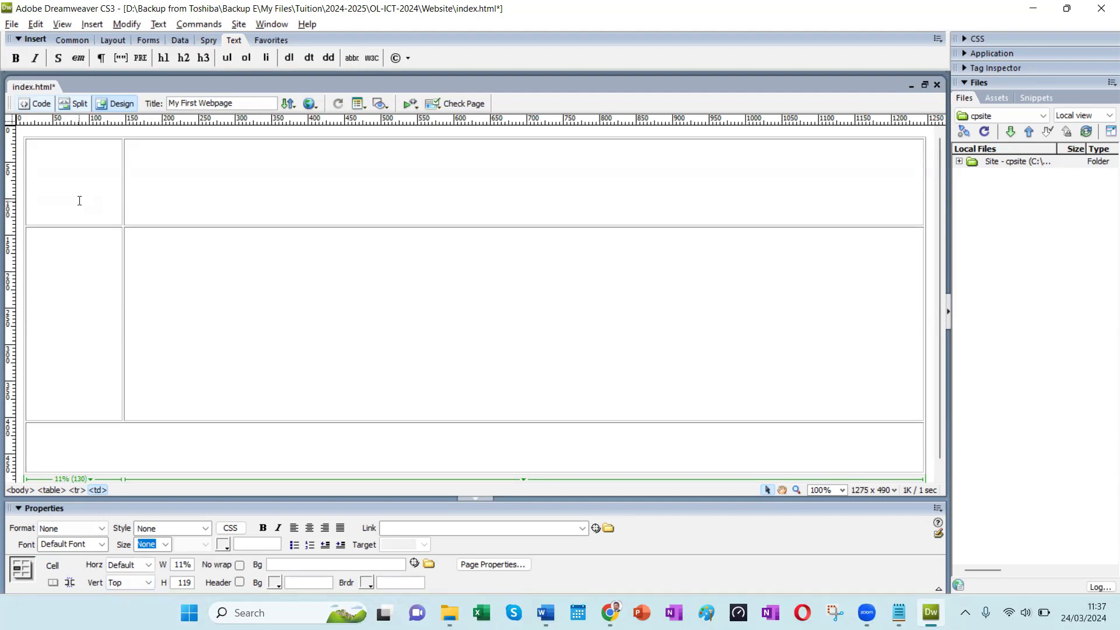
click(91, 25)
click(111, 57)
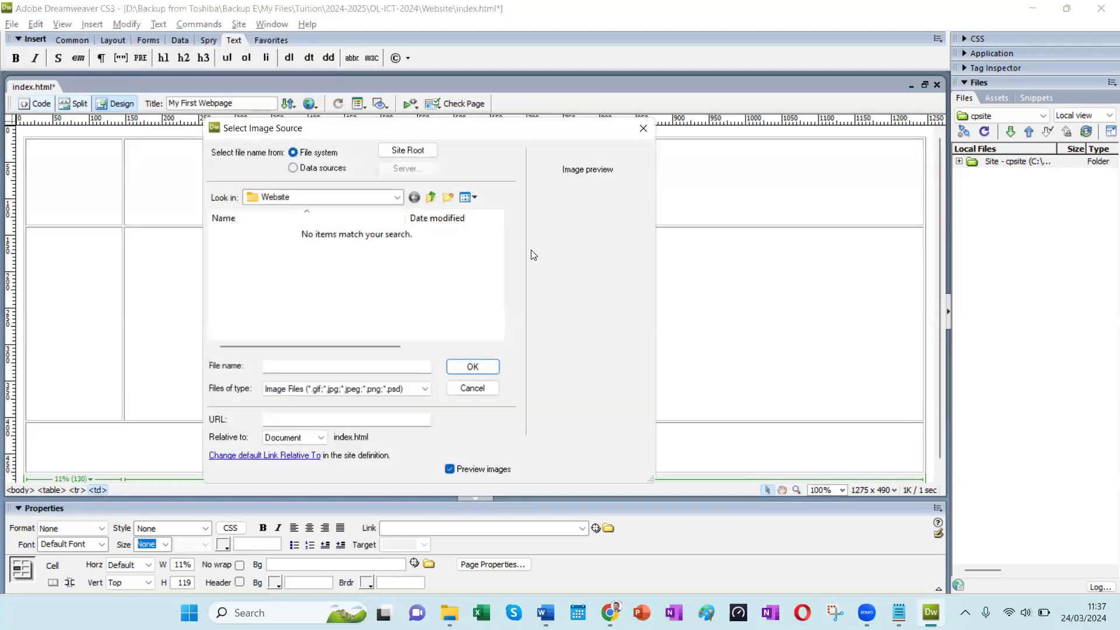
click(431, 196)
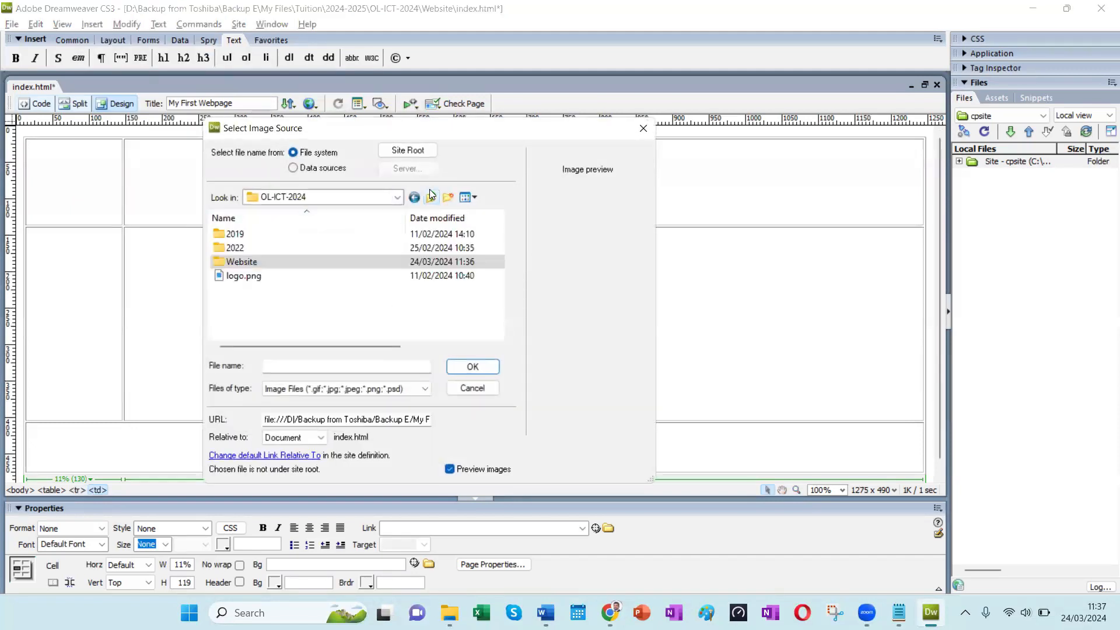
double_click(240, 234)
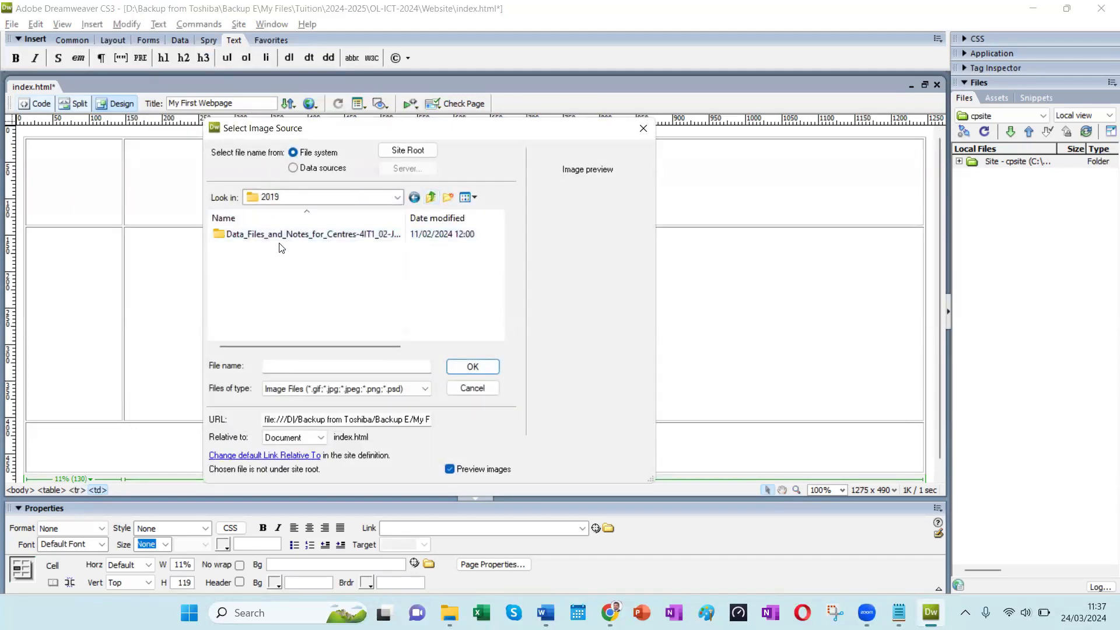
double_click(268, 235)
click(269, 239)
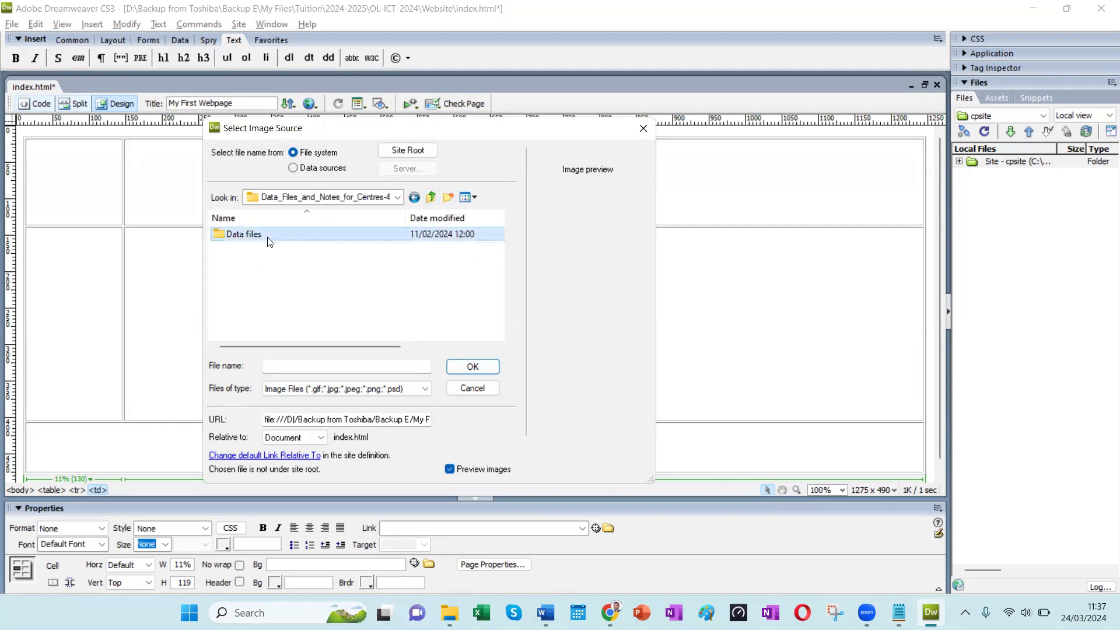
double_click(270, 239)
double_click(256, 234)
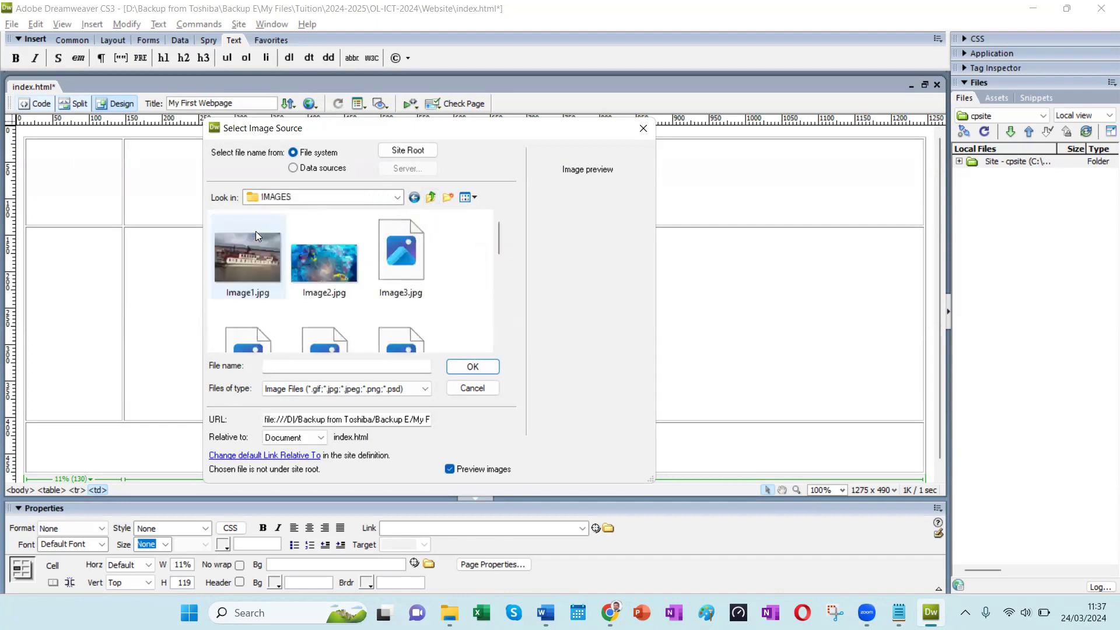
click(643, 129)
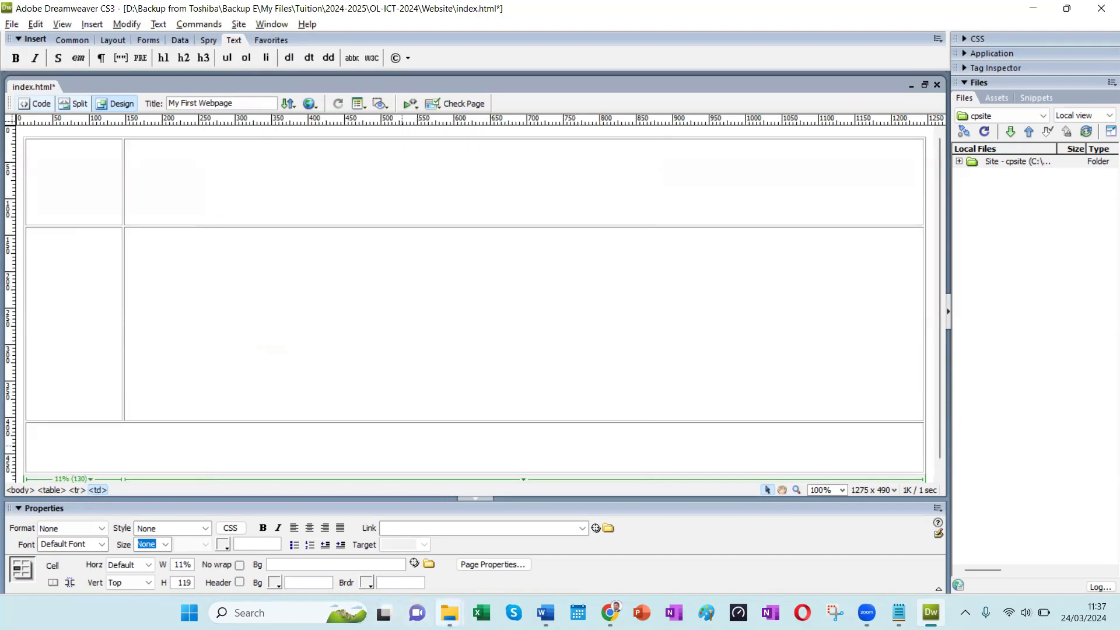
Step: In File Explorer, open the IMAGES folder inside the 2019 data files and copy scuba diver.jpg and Image4.jpg
mouse_move(449, 612)
click(416, 553)
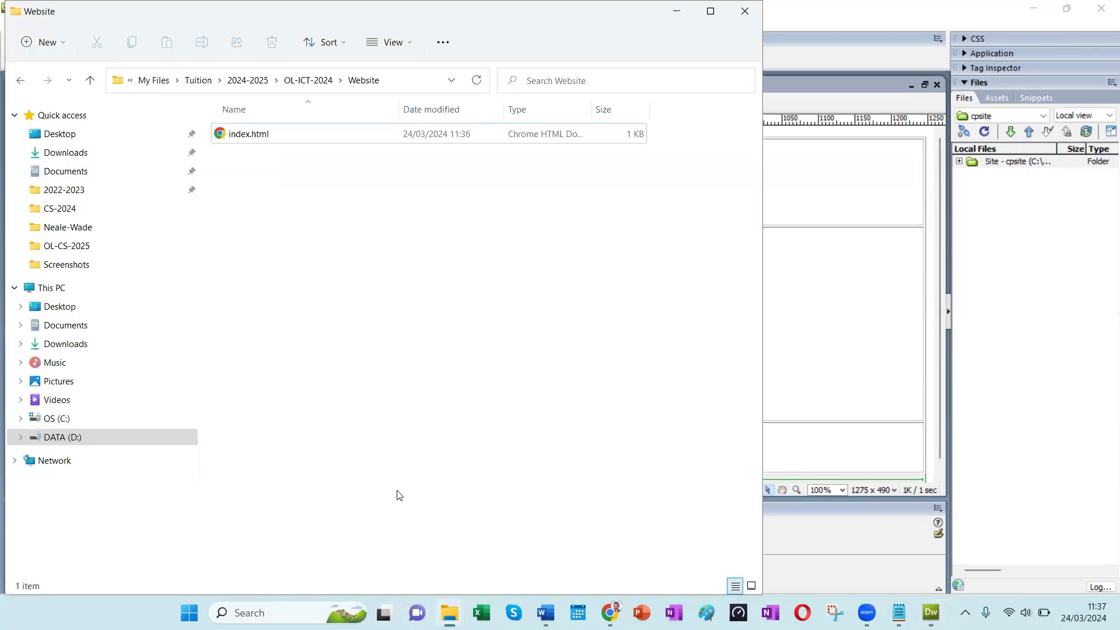
drag(402, 17, 407, 76)
click(326, 147)
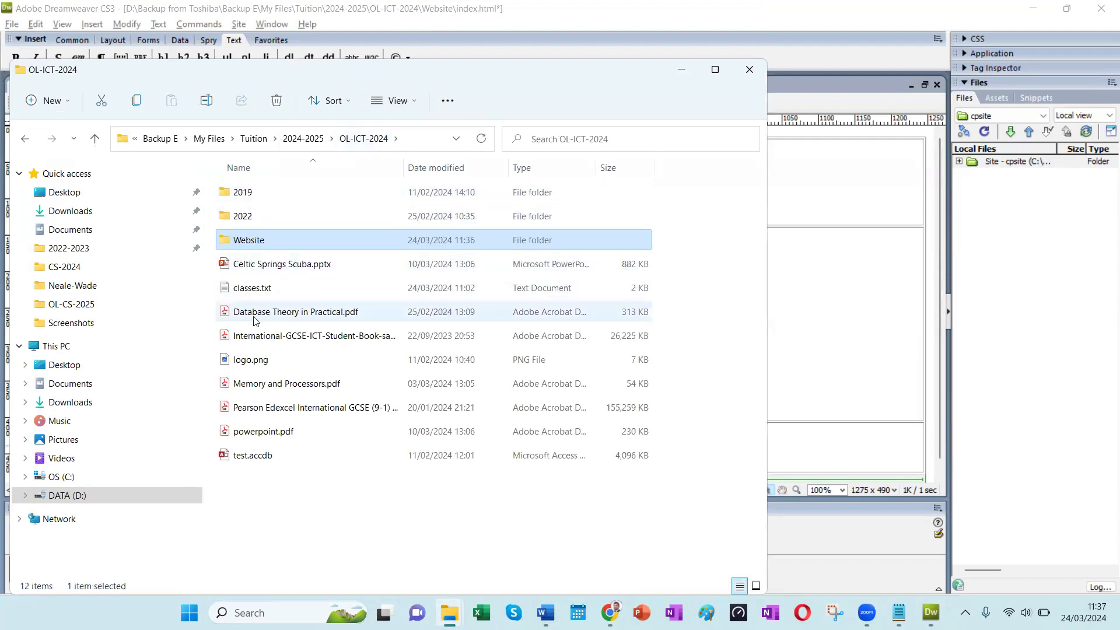
double_click(245, 197)
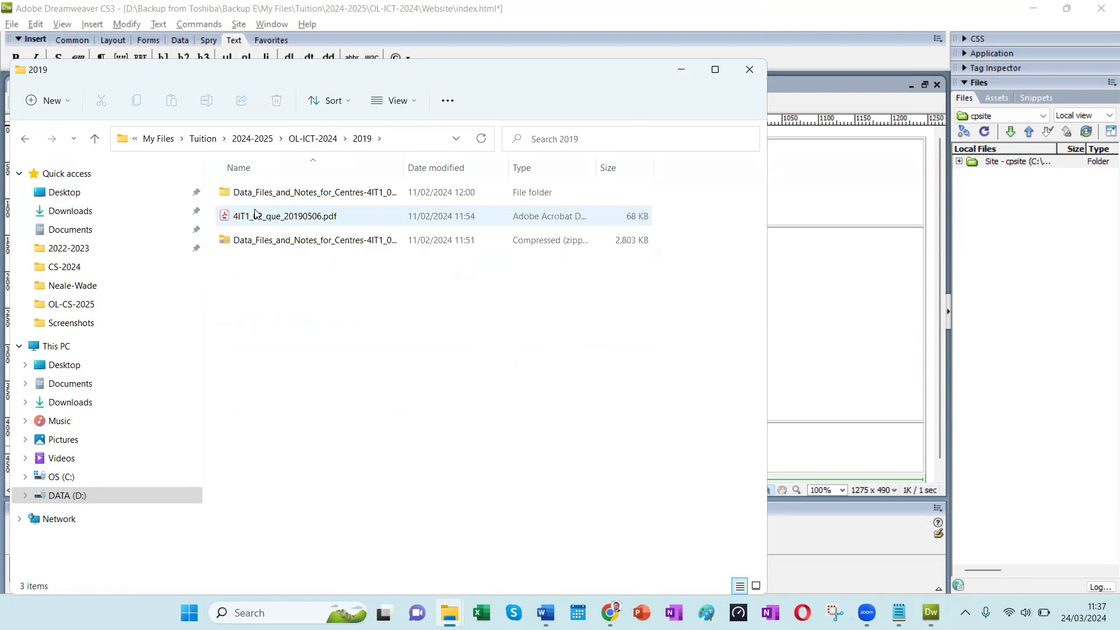
double_click(252, 193)
click(238, 198)
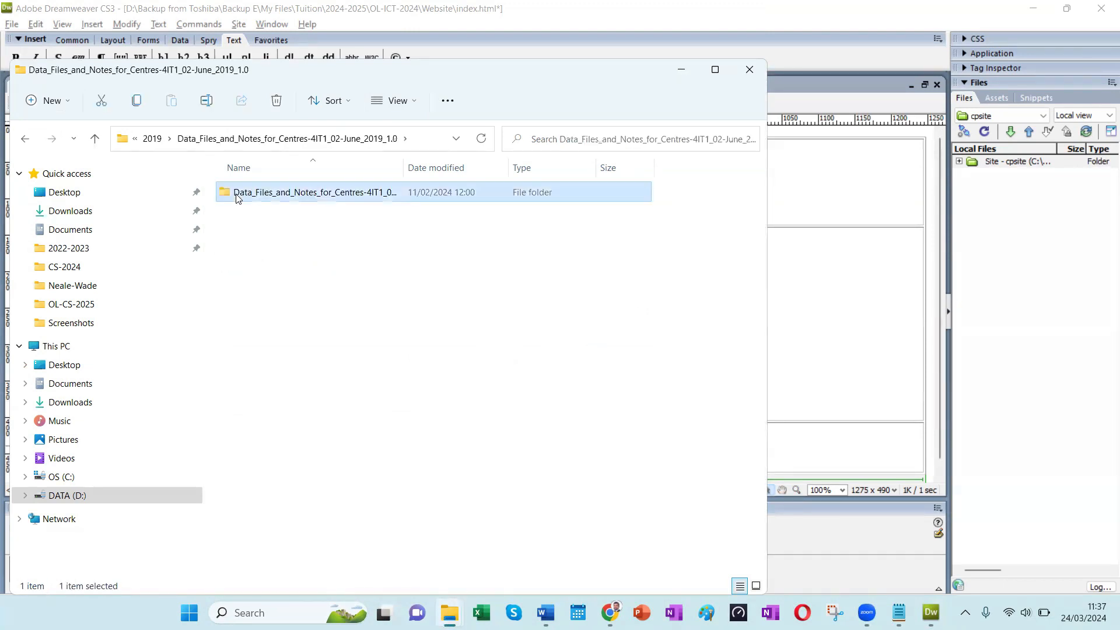
double_click(237, 198)
double_click(252, 192)
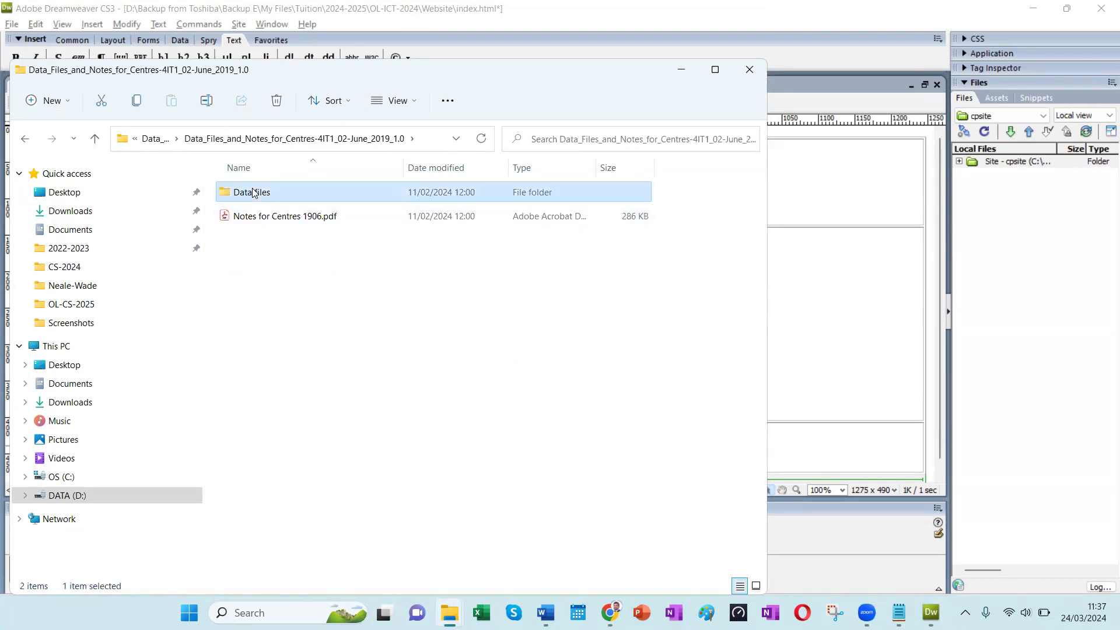
double_click(268, 190)
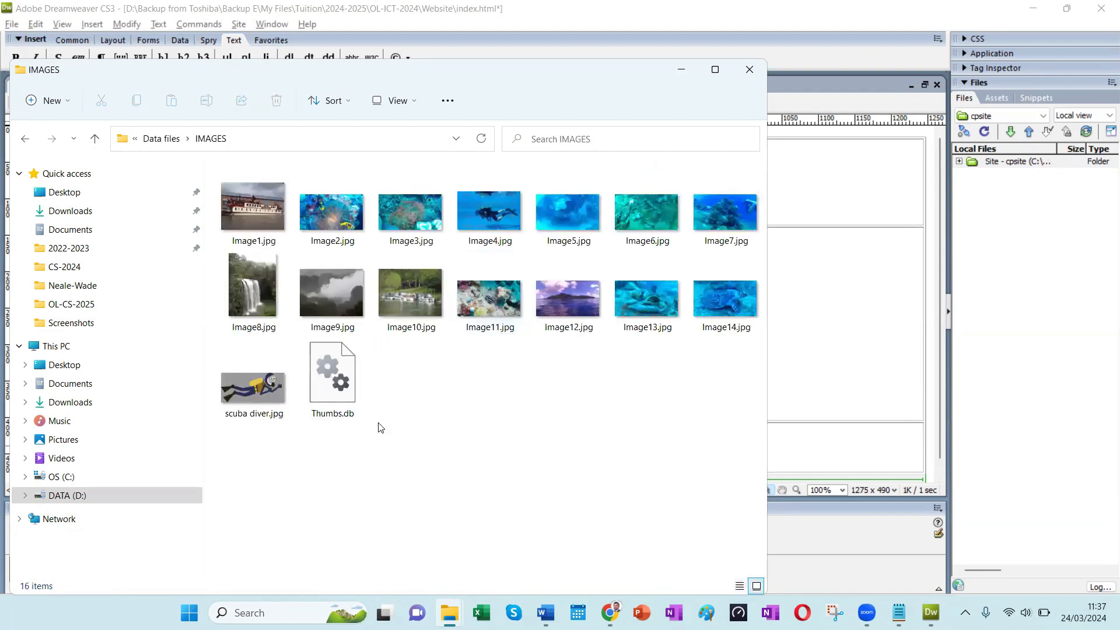
click(259, 402)
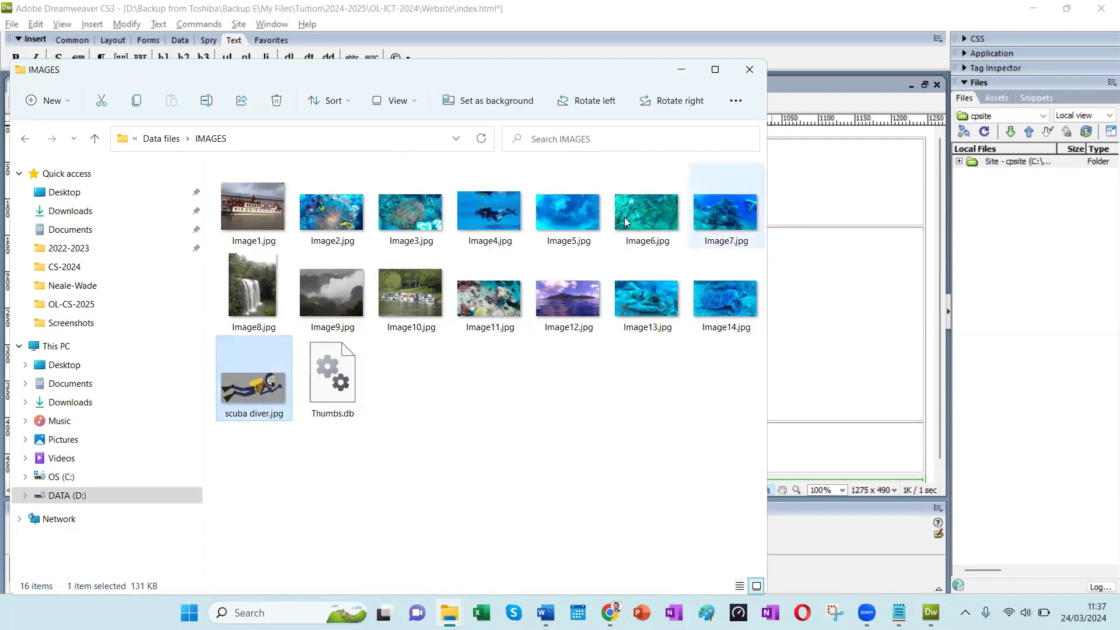
ctrl+click(489, 228)
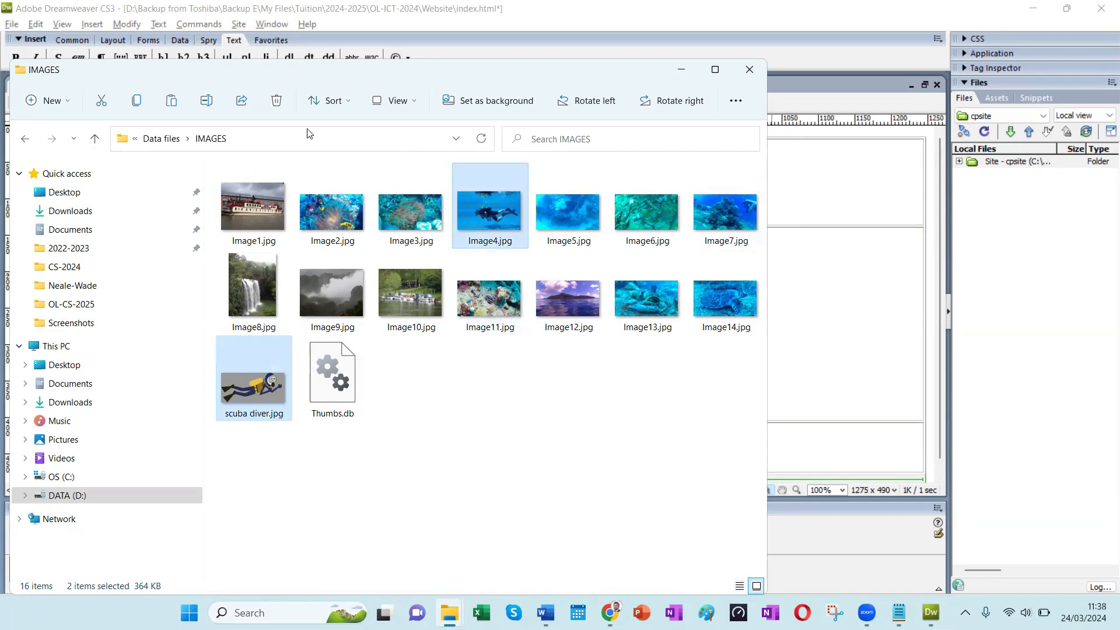
Step: Paste the two copied images into the Website folder under OL-ICT-2024
click(161, 138)
click(508, 393)
key(BackSpace)
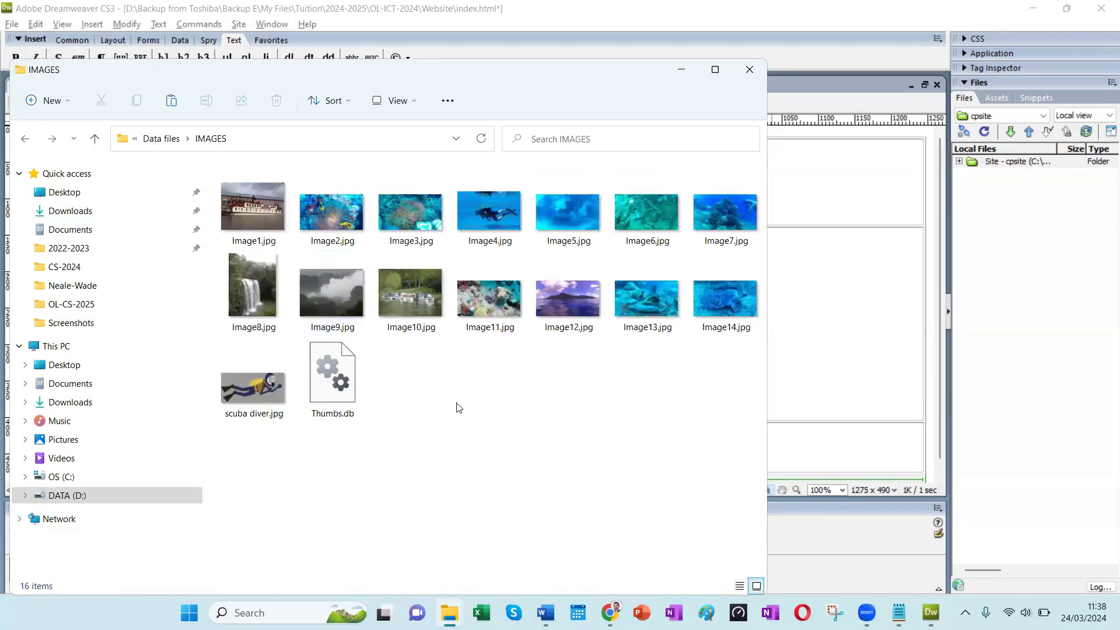
key(BackSpace)
key(BackSpace)
key(BackSpace)
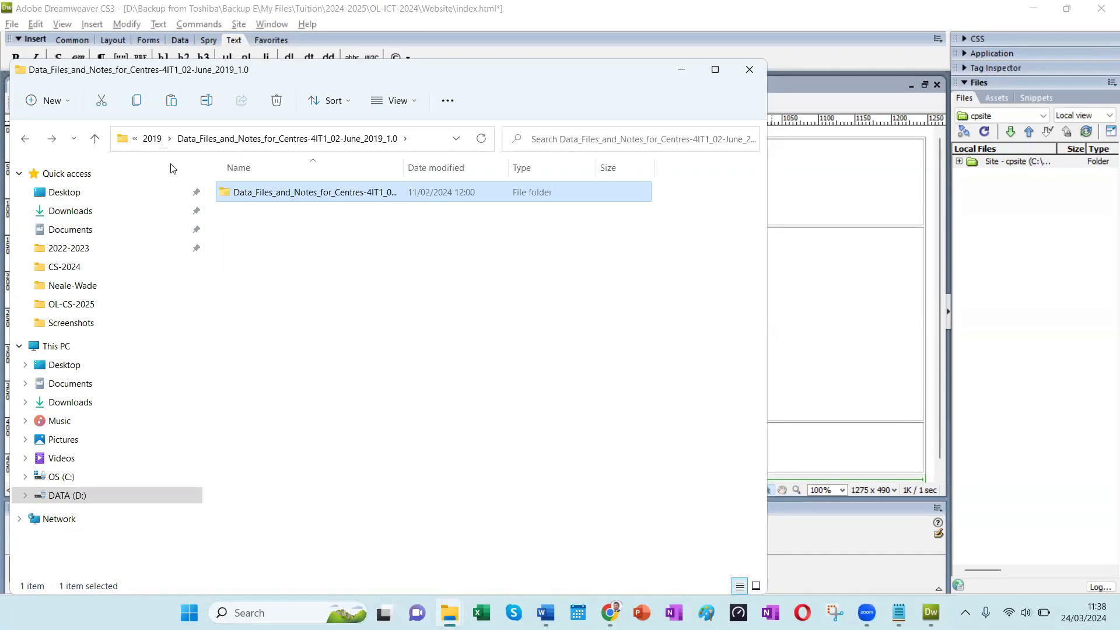
key(BackSpace)
key(BackSpace)
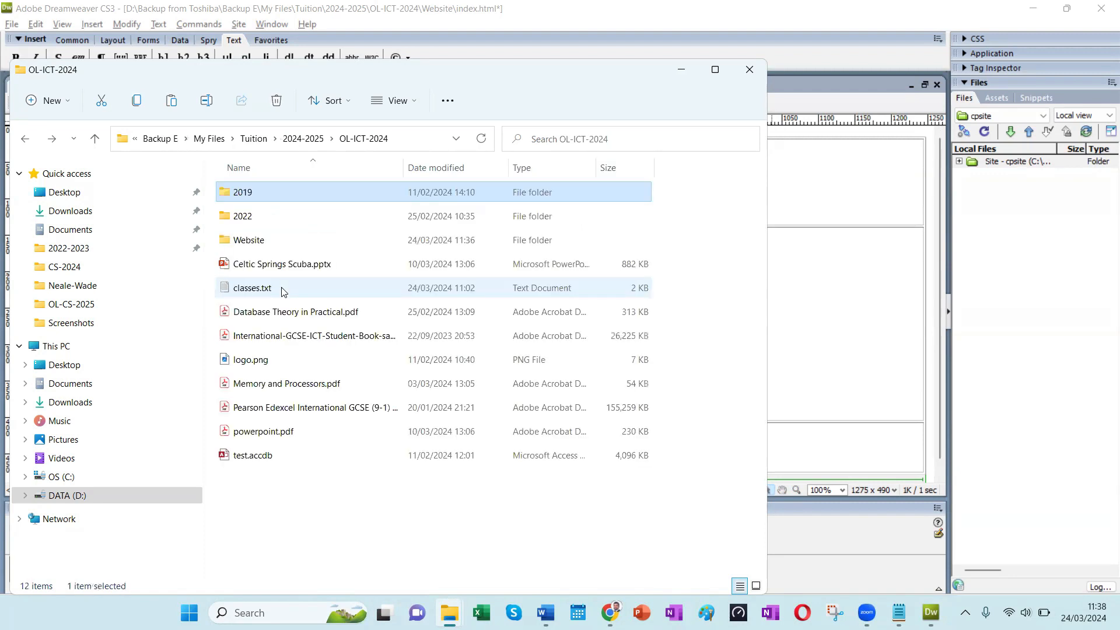
click(249, 241)
key(Return)
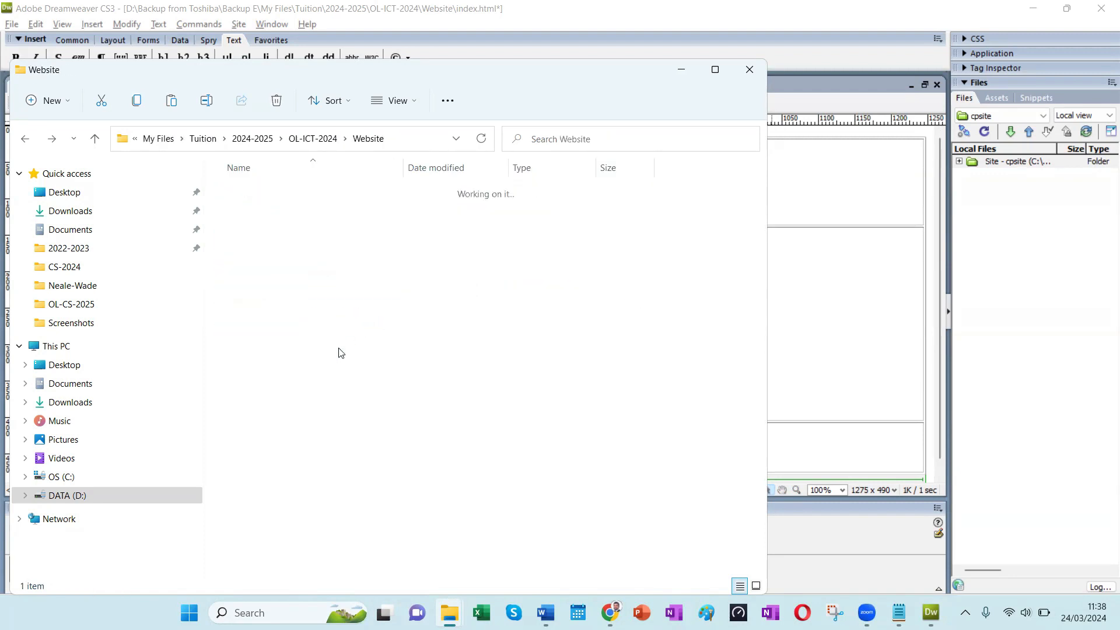
key(ctrl+v)
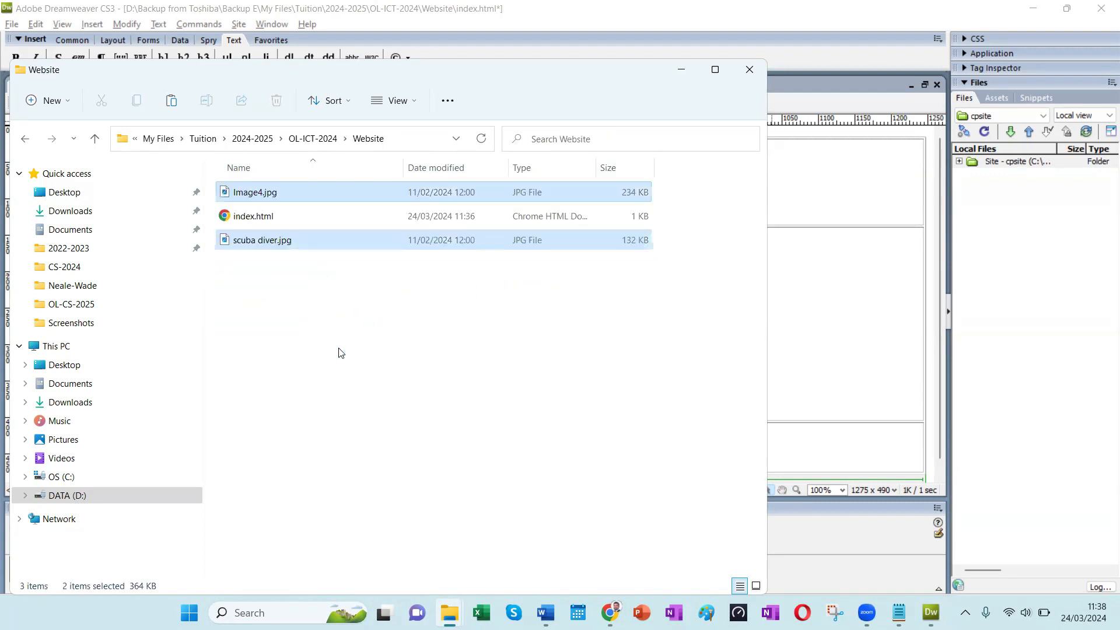
click(312, 267)
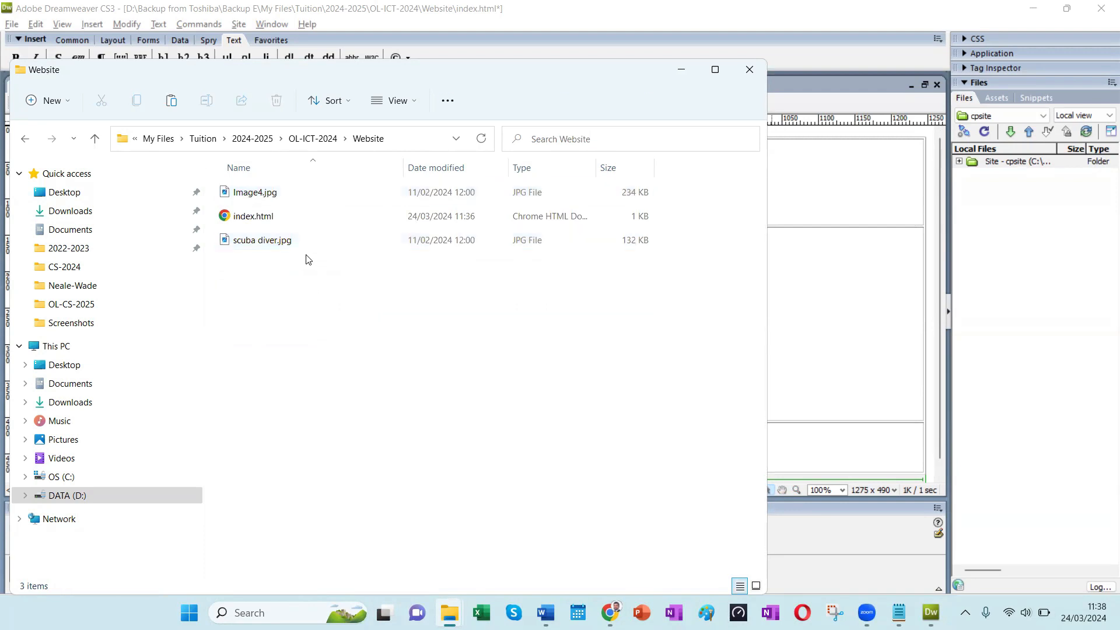
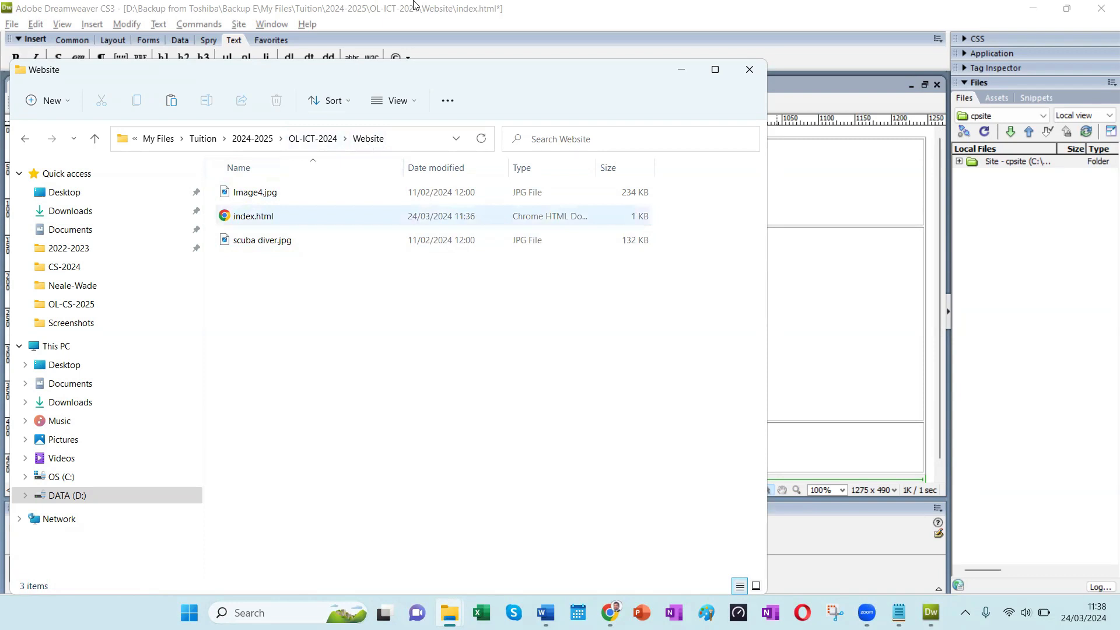
Step: Insert scuba diver.jpg into the first row's first cell with the alternate text "Logo"
click(70, 43)
click(93, 24)
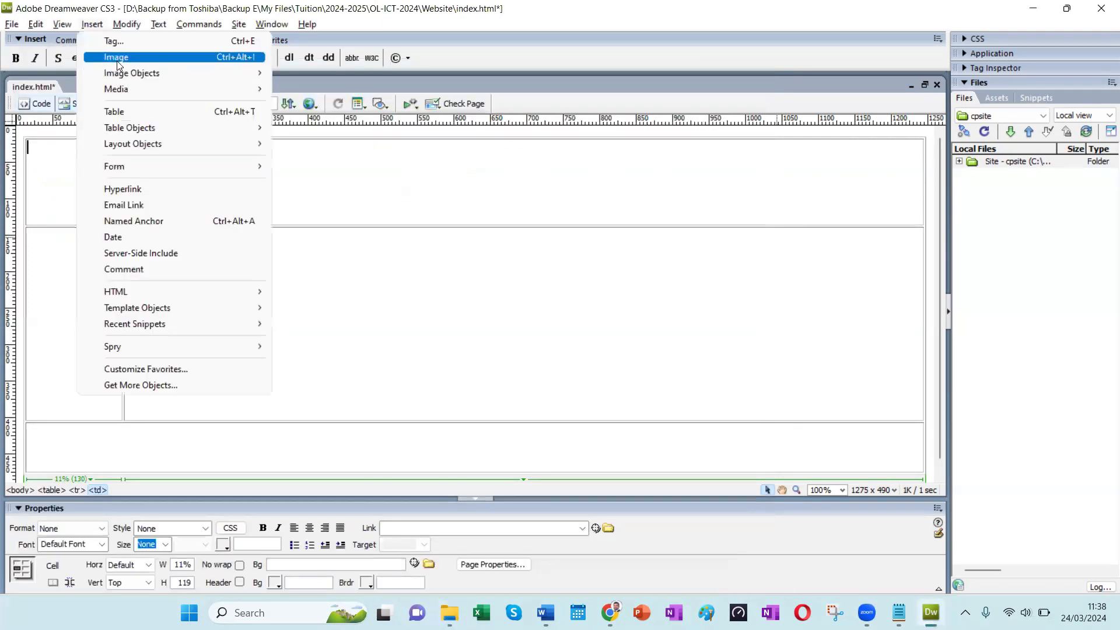
click(117, 60)
double_click(322, 279)
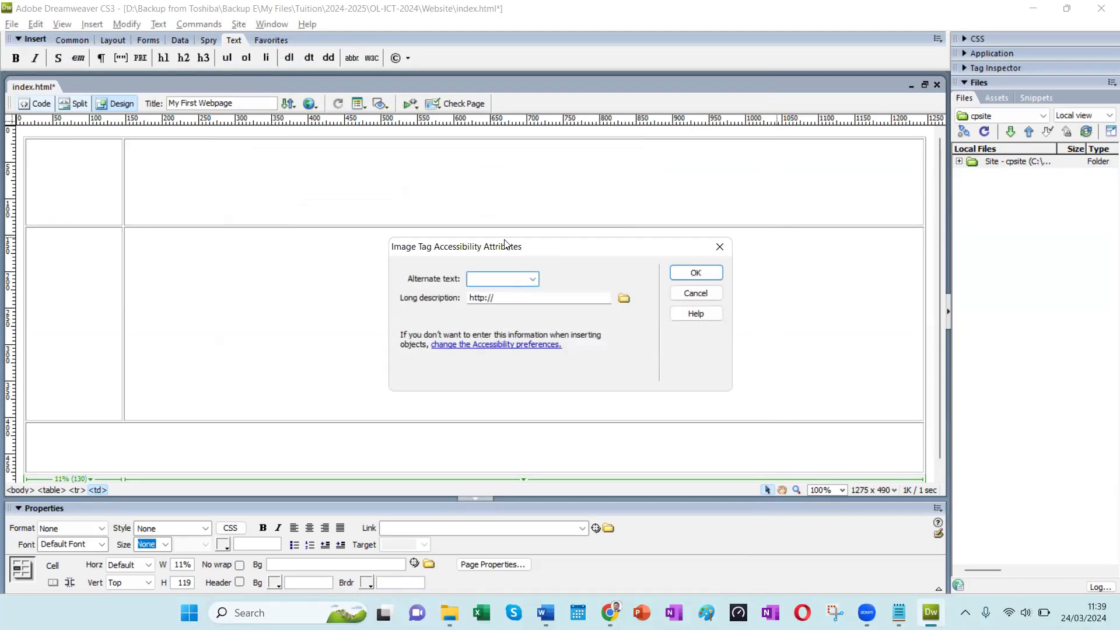
drag(505, 244, 434, 236)
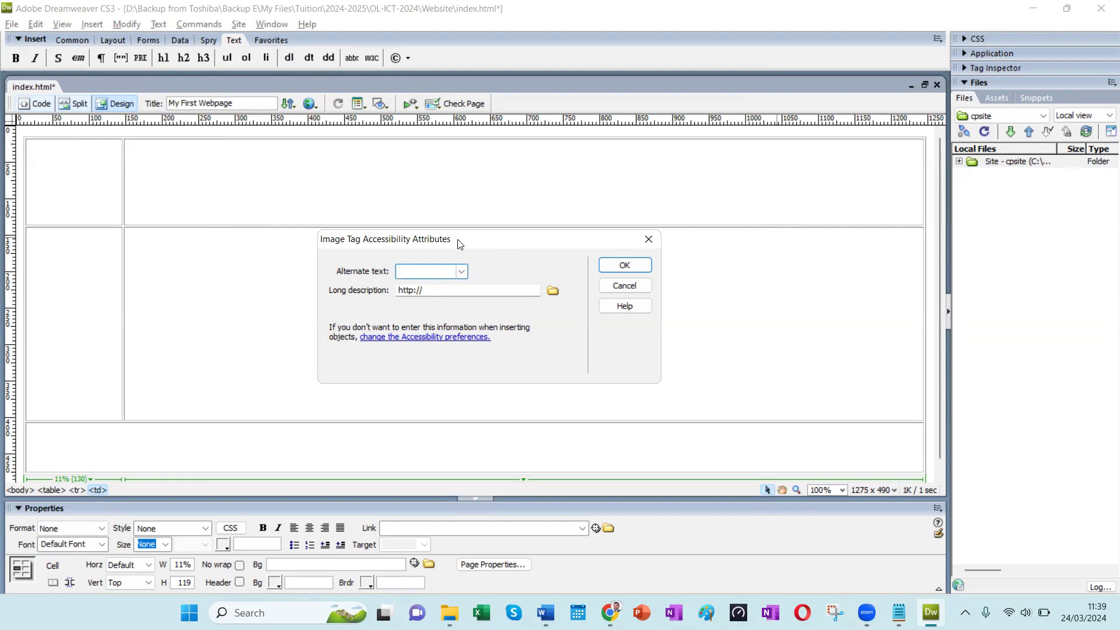
drag(462, 242, 467, 232)
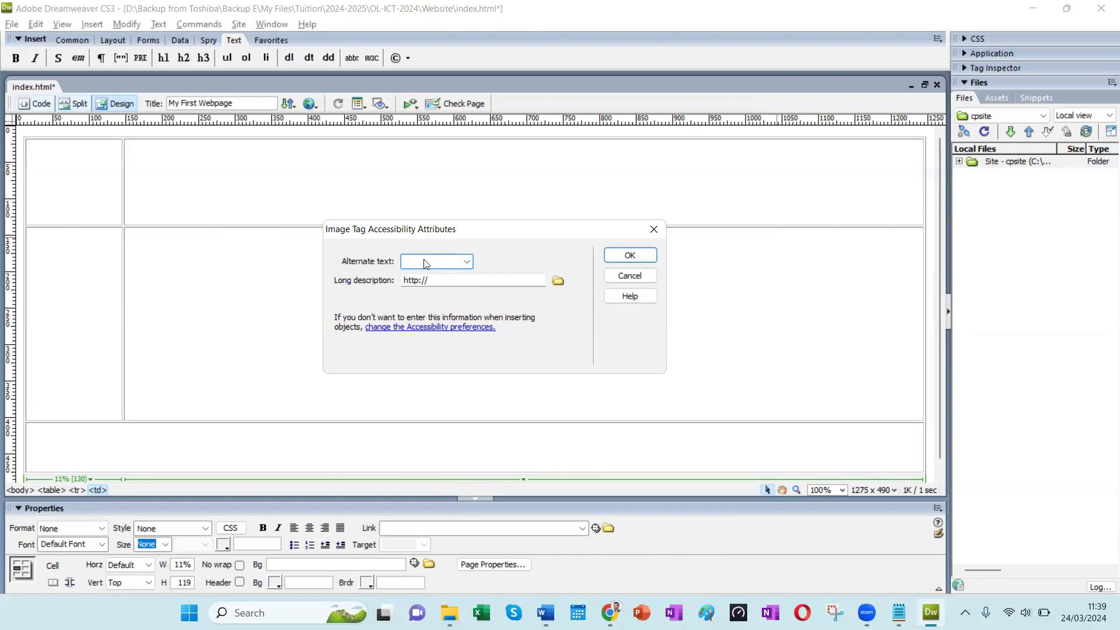
text(Logo)
click(630, 255)
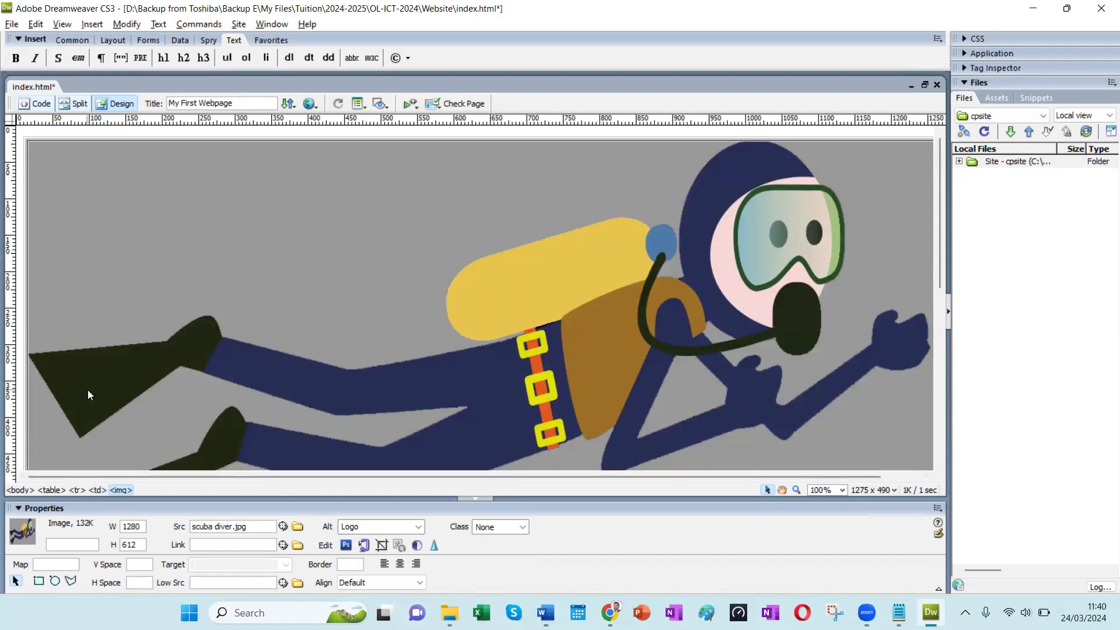
Step: Try setting the logo image's width to 200 pixels, and undo the change
double_click(139, 522)
text(200)
key(Return)
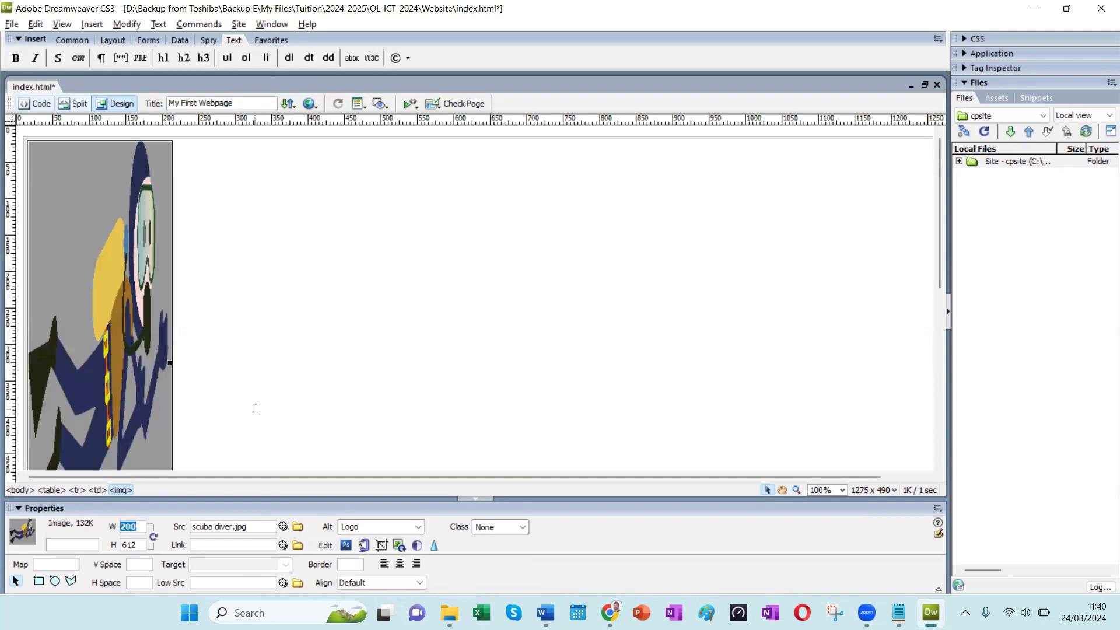
key(ctrl+z)
Step: Scale the logo image down freehand from its corner to about 201 by 80 pixels
drag(938, 253, 930, 345)
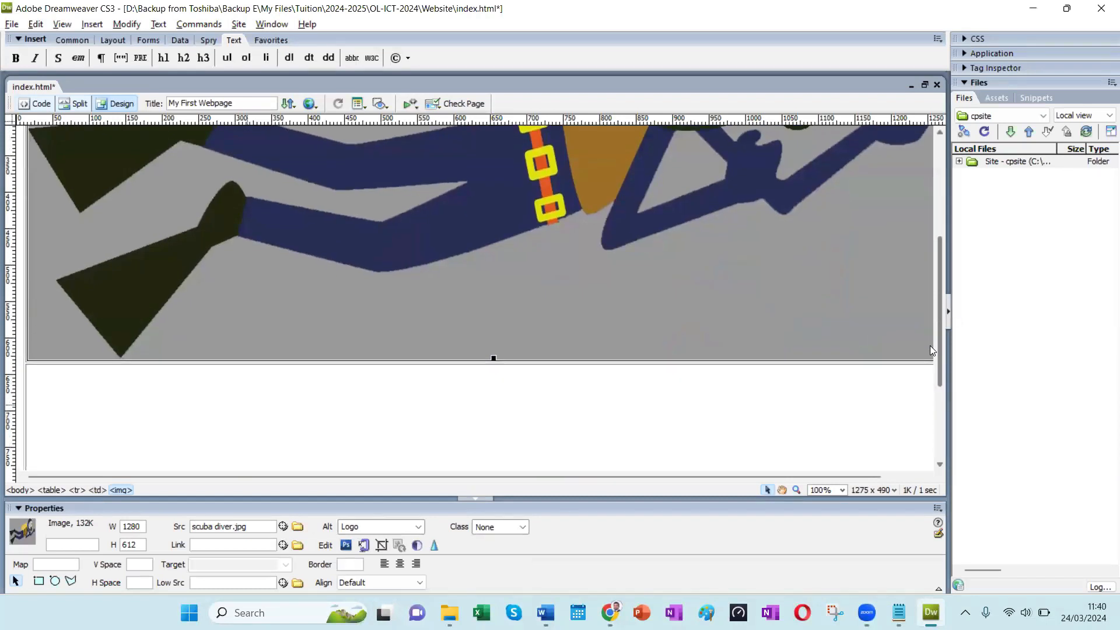
drag(625, 475, 801, 469)
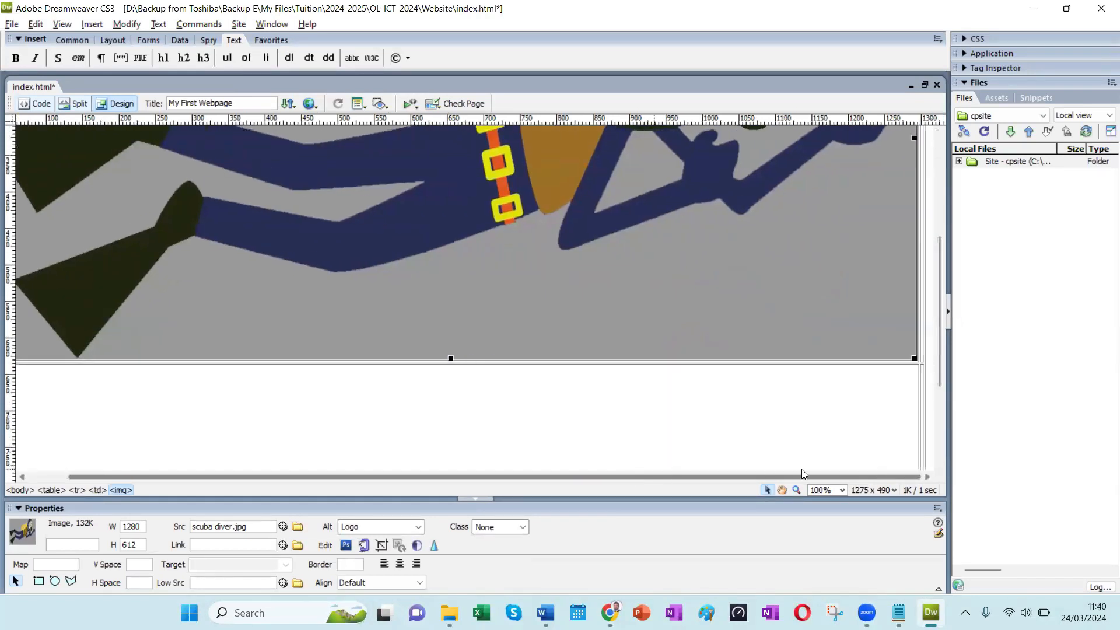
key(ctrl+z)
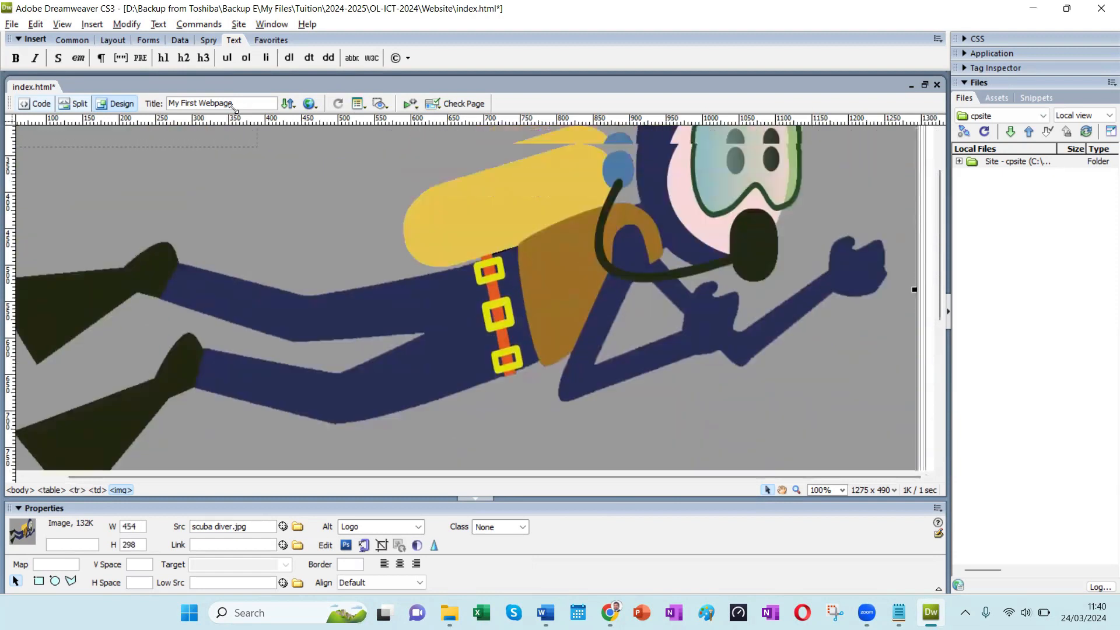
drag(158, 143, 127, 194)
click(253, 217)
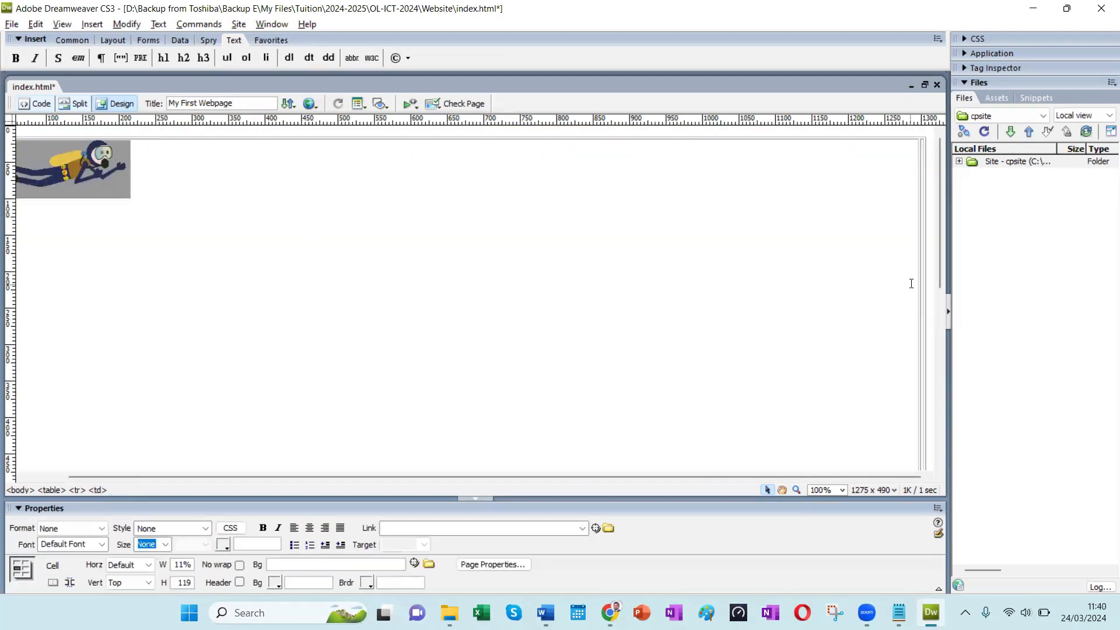
Step: Reduce the table's first row height so that it fits closely around the logo image
drag(935, 256, 765, 387)
click(746, 402)
drag(936, 315, 913, 352)
scroll(912, 352, up, 3)
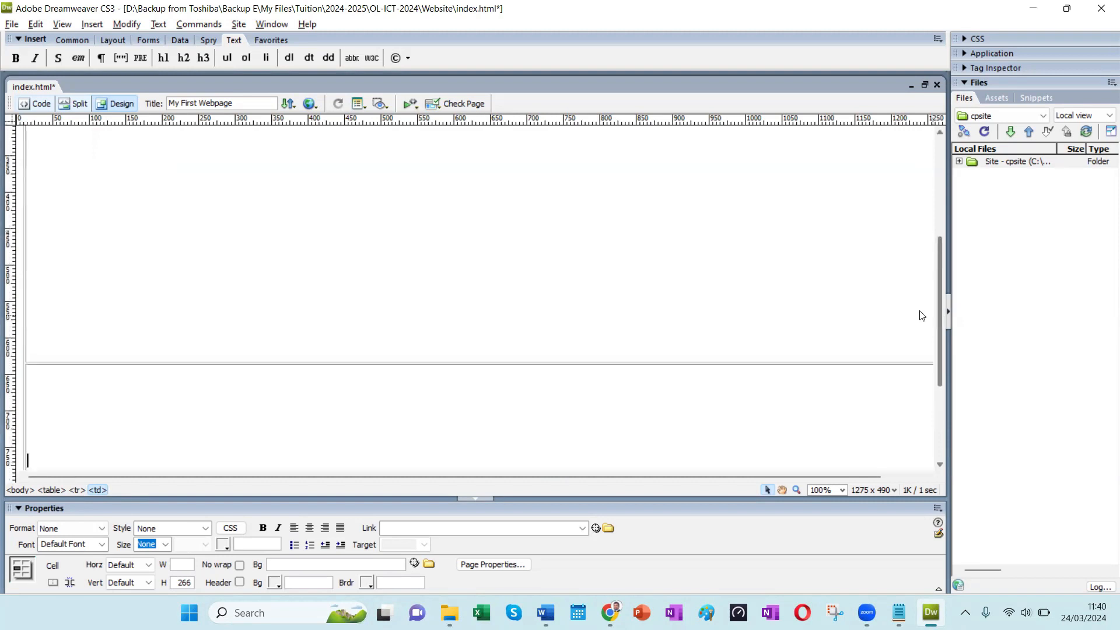
click(879, 363)
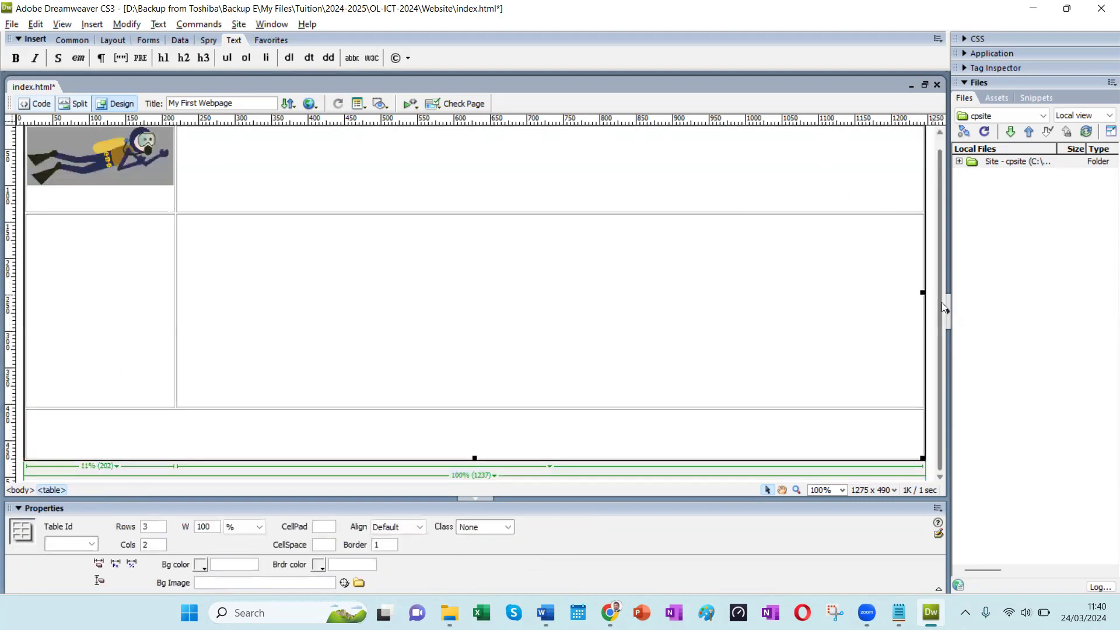
click(932, 275)
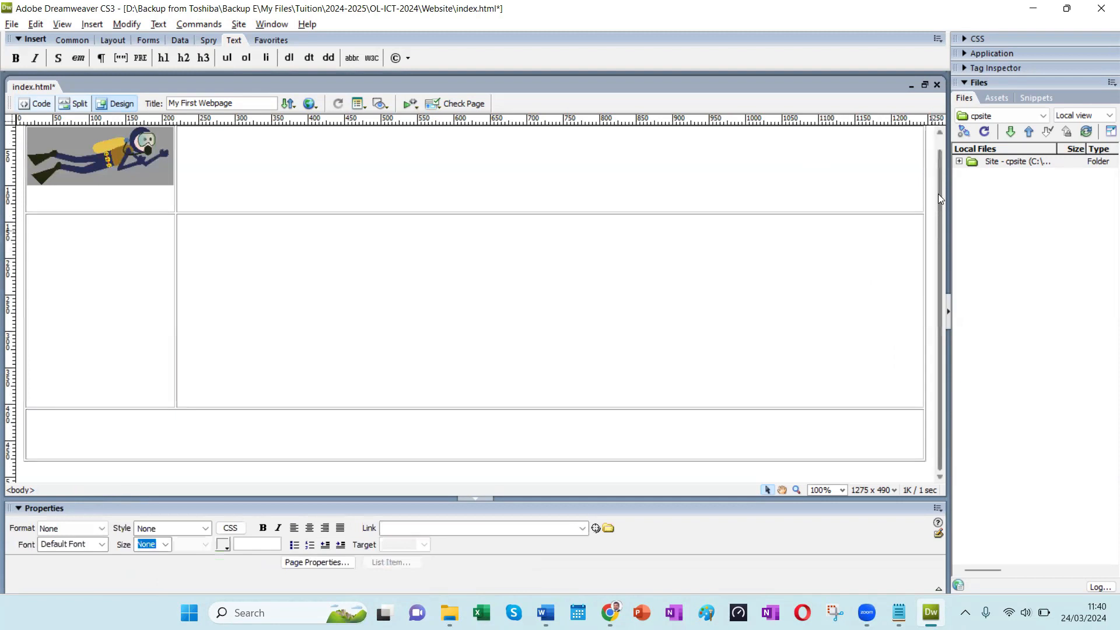
scroll(938, 194, up, 1)
click(448, 234)
drag(447, 225, 452, 201)
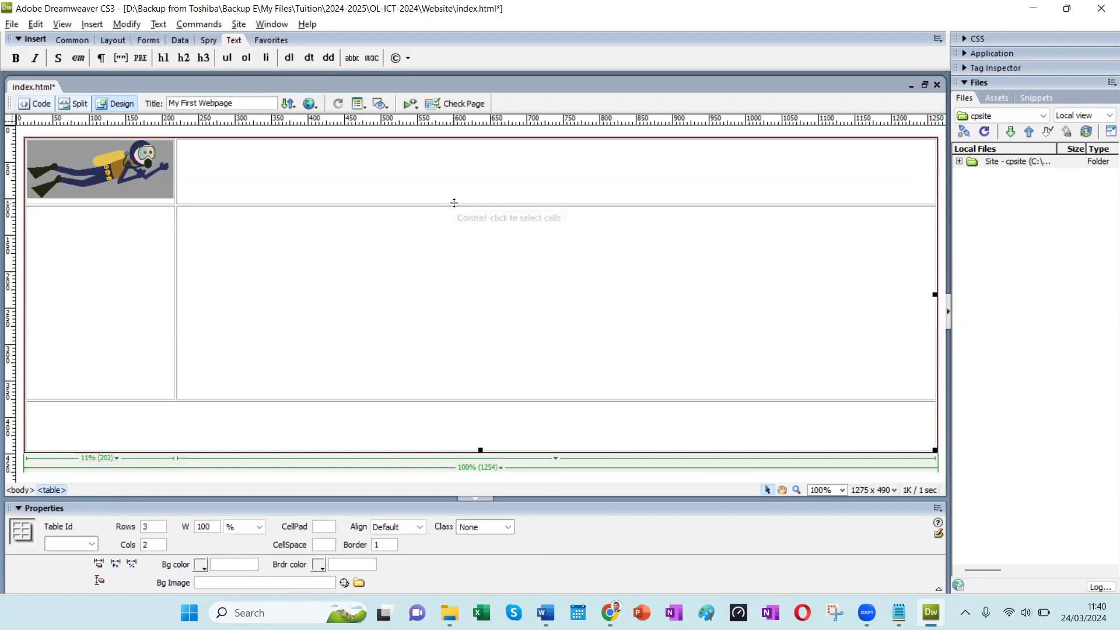
click(453, 268)
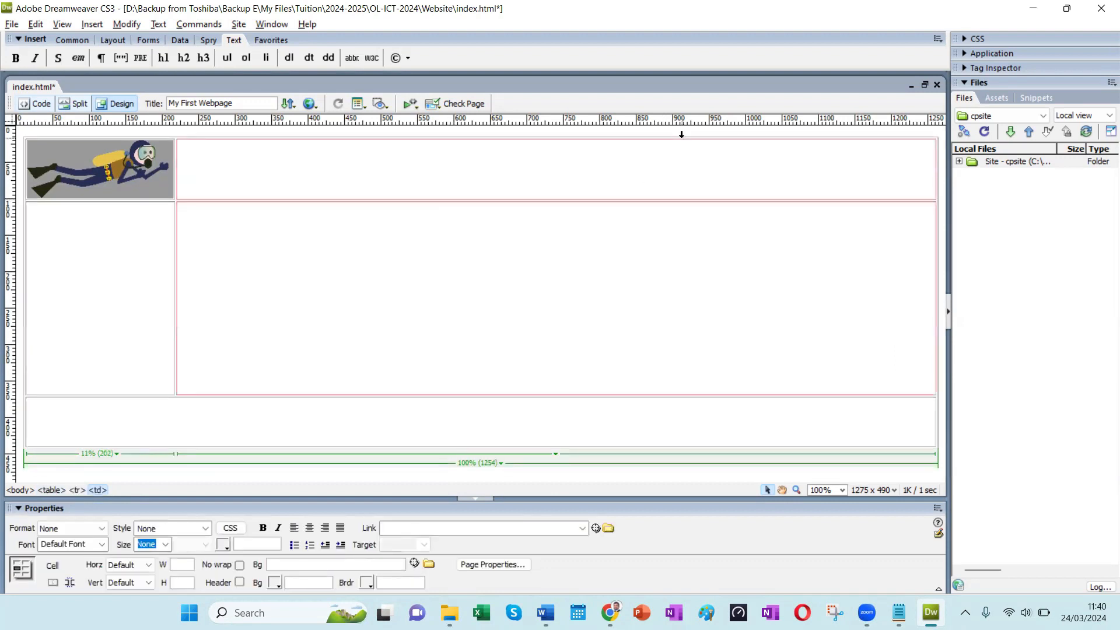
click(118, 168)
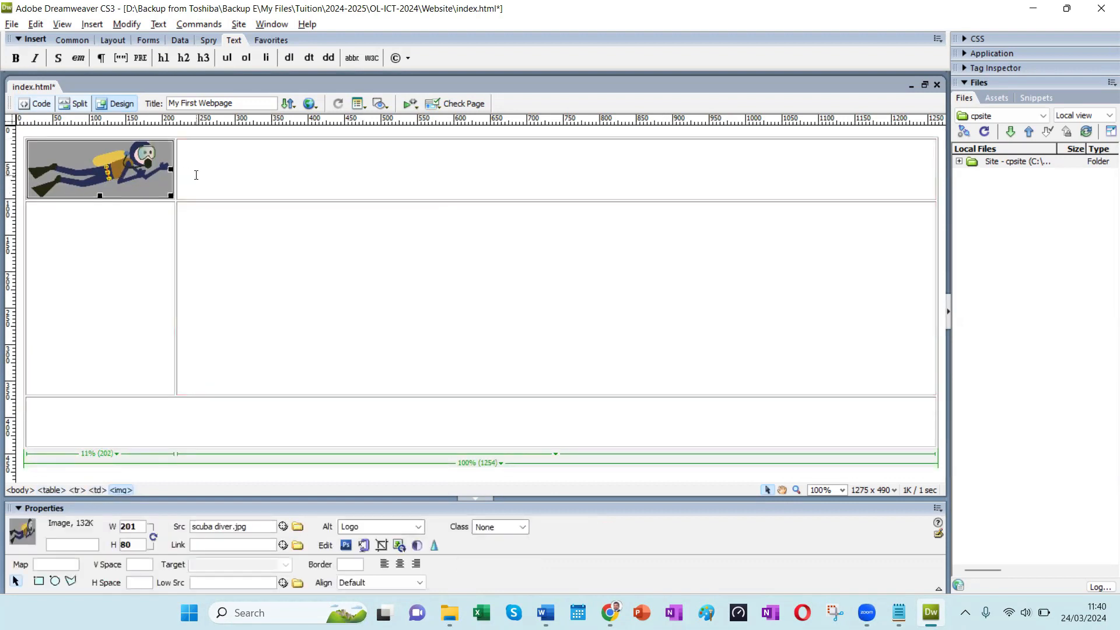
Step: Enter the heading text "Celtic Scuba Diving" in the first row's second cell
click(214, 182)
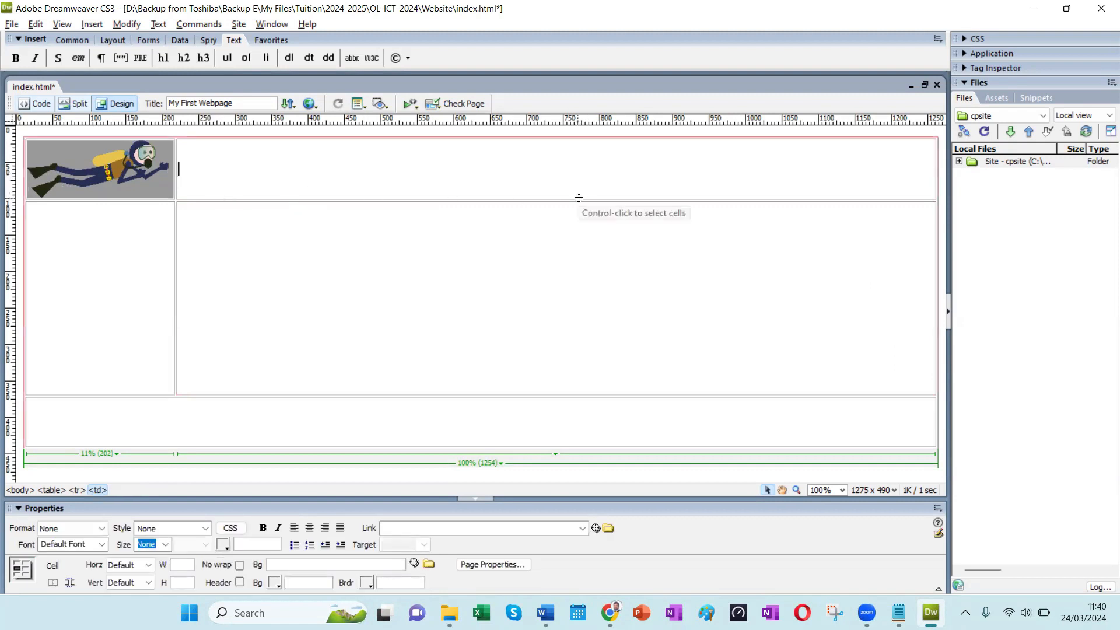
text(C)
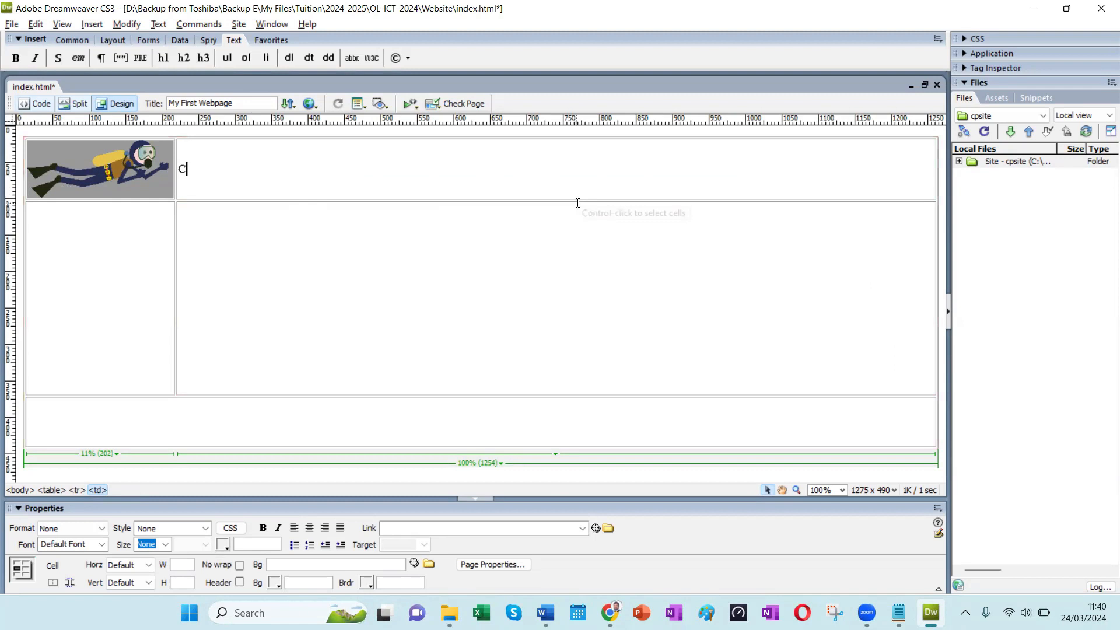
text(eltic Scuba Diving)
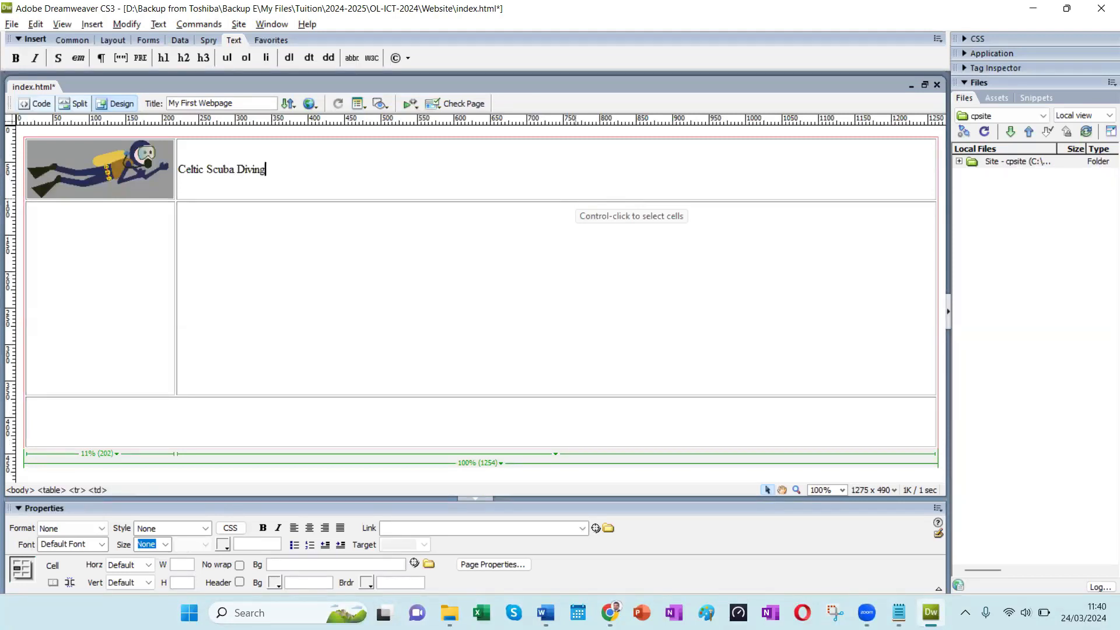
click(466, 207)
click(275, 169)
Step: Enter "Copyright Celtic Scuba 2024" in the merged cell of the table's last row
click(165, 224)
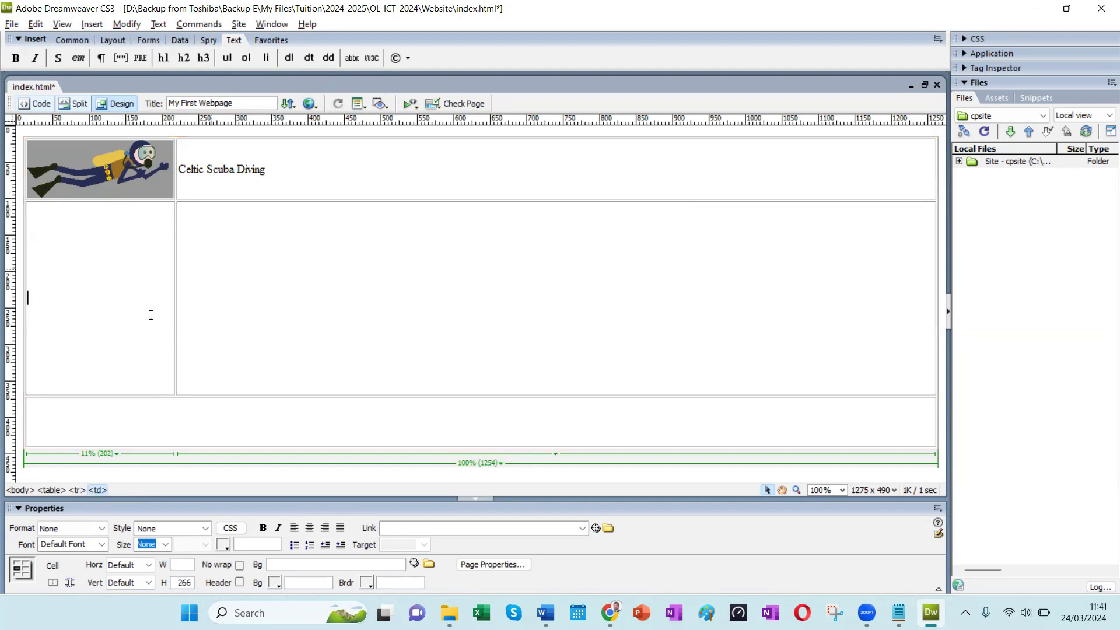
click(465, 421)
text(Copyright Celtic)
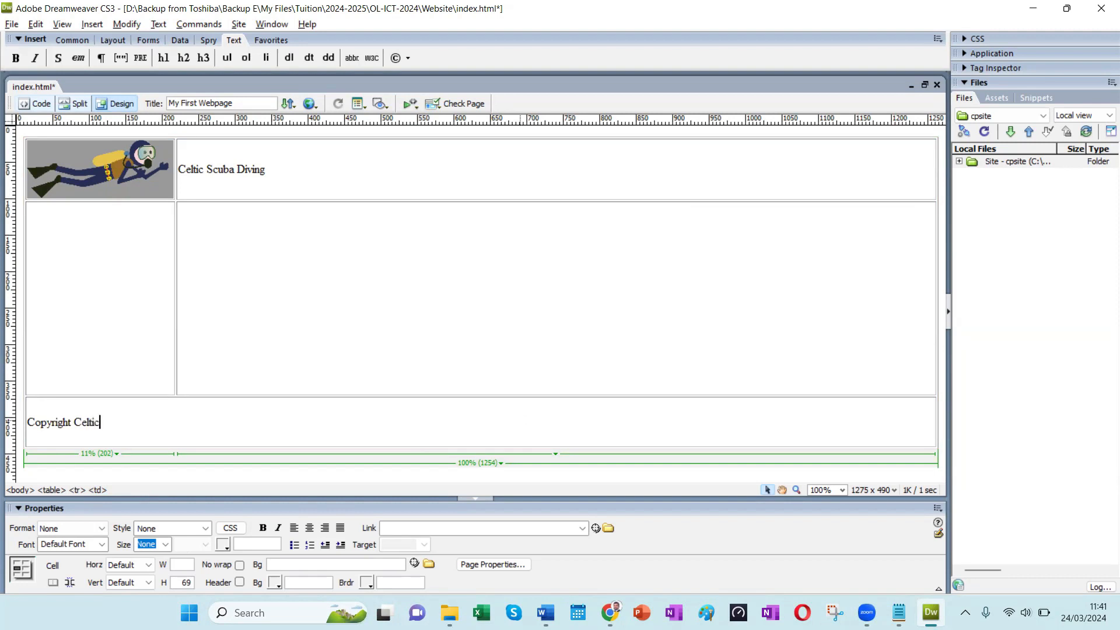
text( Scuba 2024)
click(449, 311)
Step: Centre the "Celtic Scuba Diving" title and the copyright text within their cells
click(284, 164)
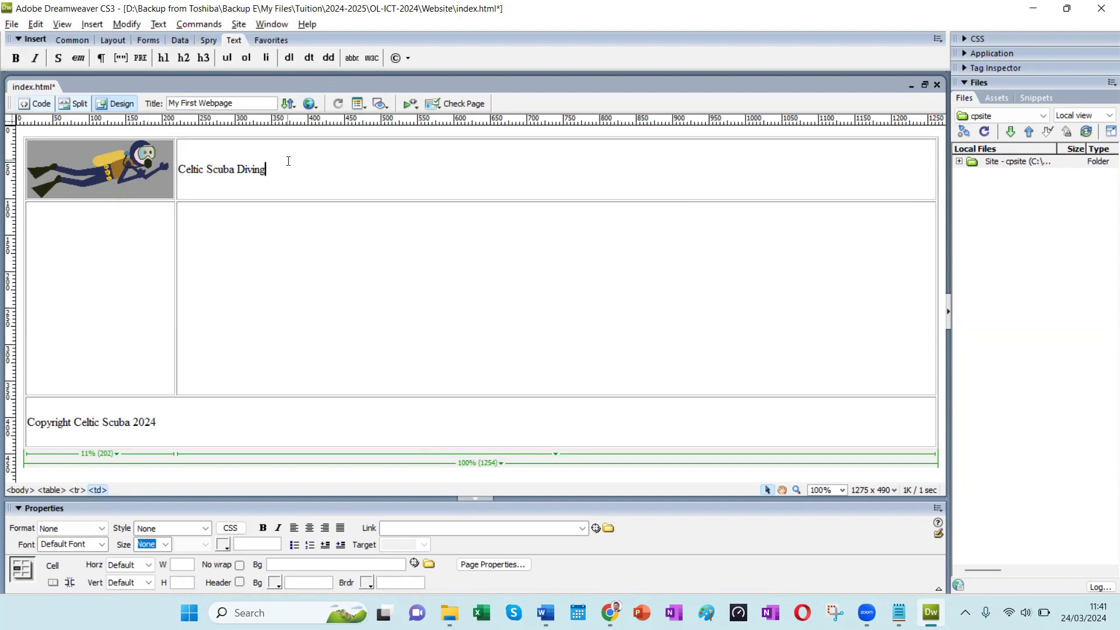
click(310, 528)
click(180, 421)
click(310, 527)
Step: Collapse the side panels and apply the Heading 1 format to the "Celtic Scuba Diving" title
click(622, 166)
drag(622, 166, 442, 169)
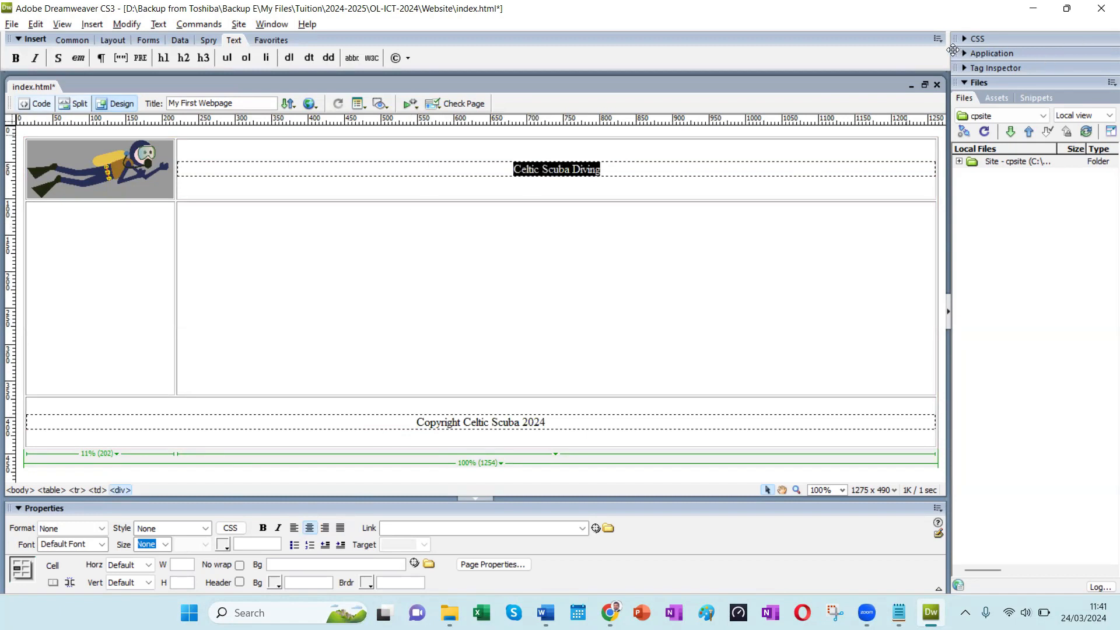
click(948, 314)
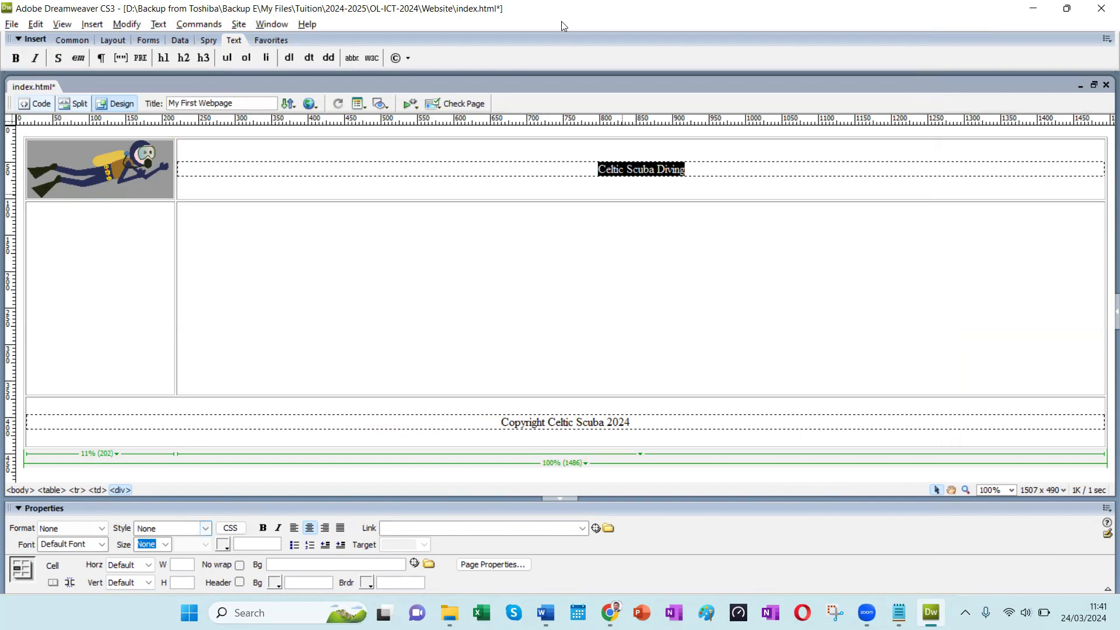
click(205, 528)
click(205, 530)
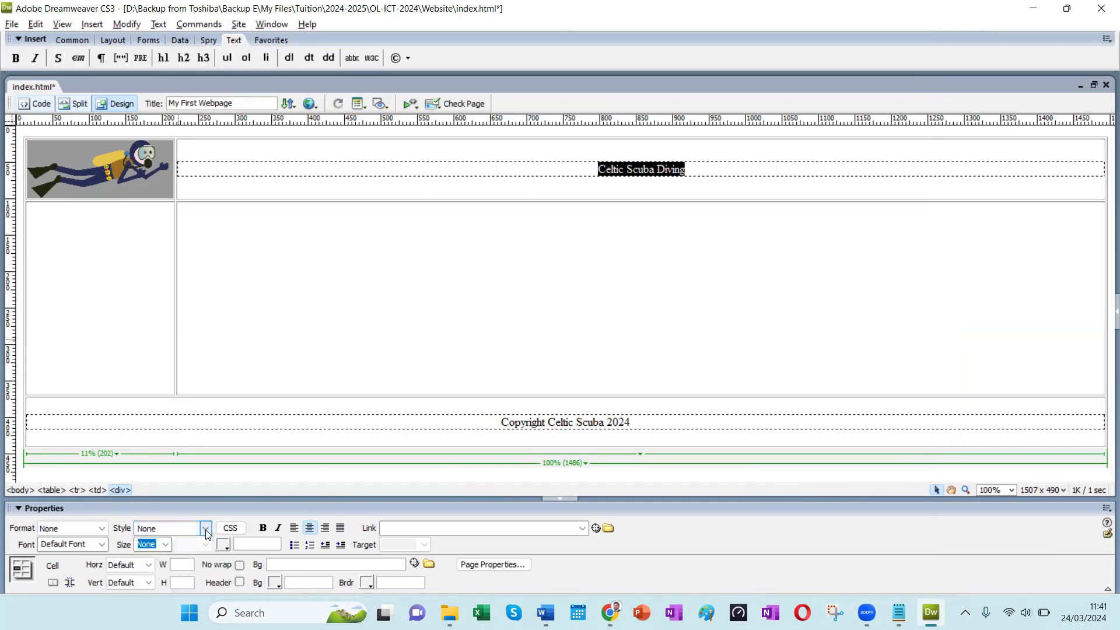
click(101, 532)
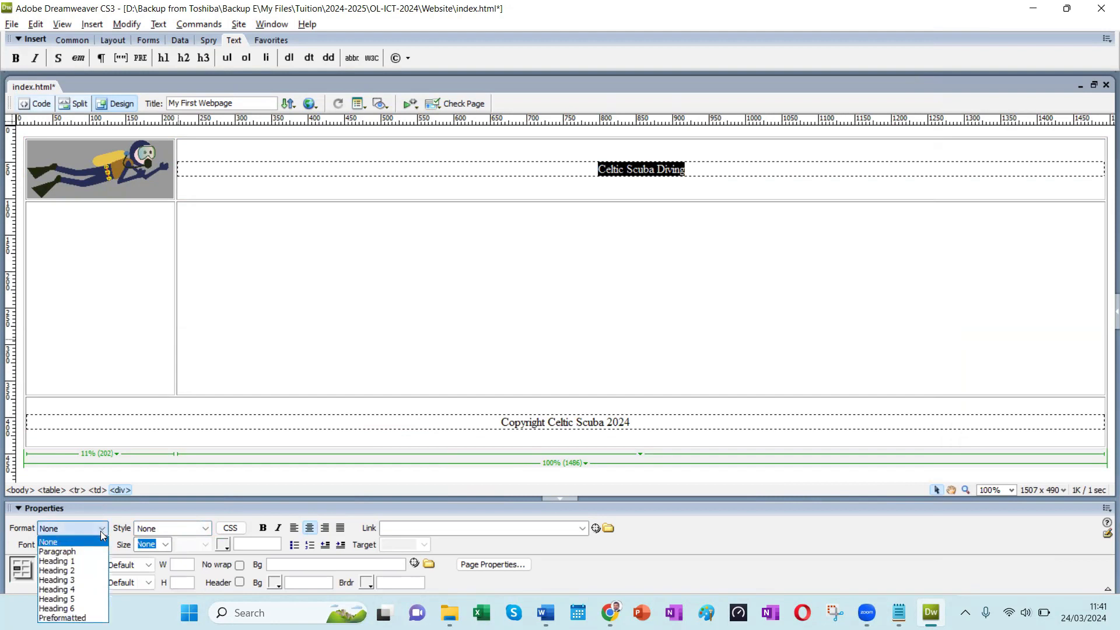
click(86, 561)
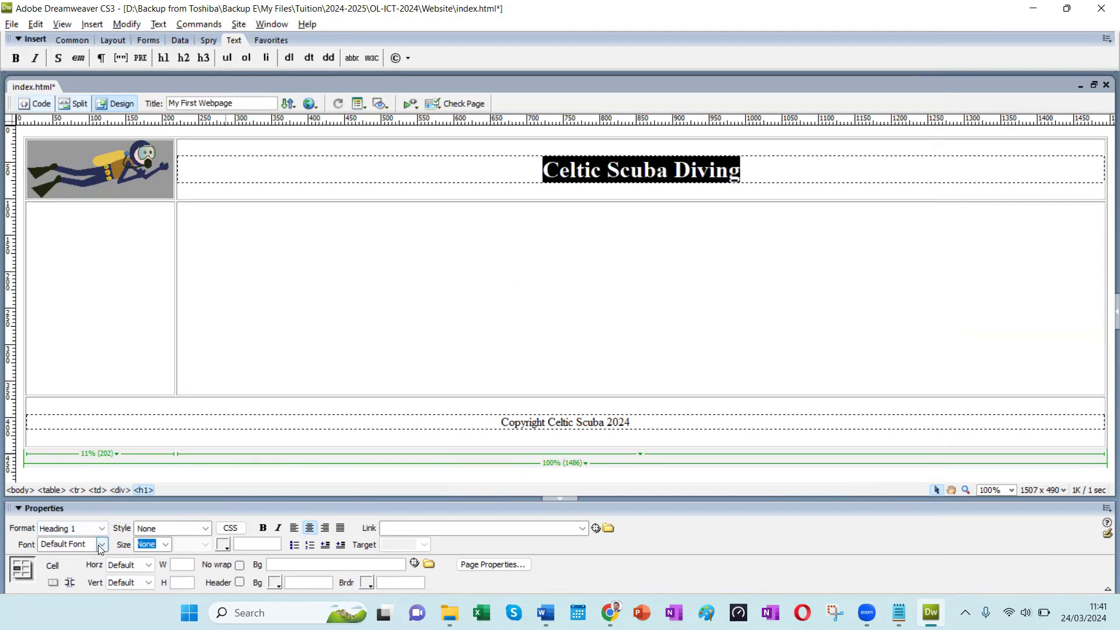
Step: Try the Heading 6 format on the title, restore Heading 1, and look through the available font sizes
click(103, 530)
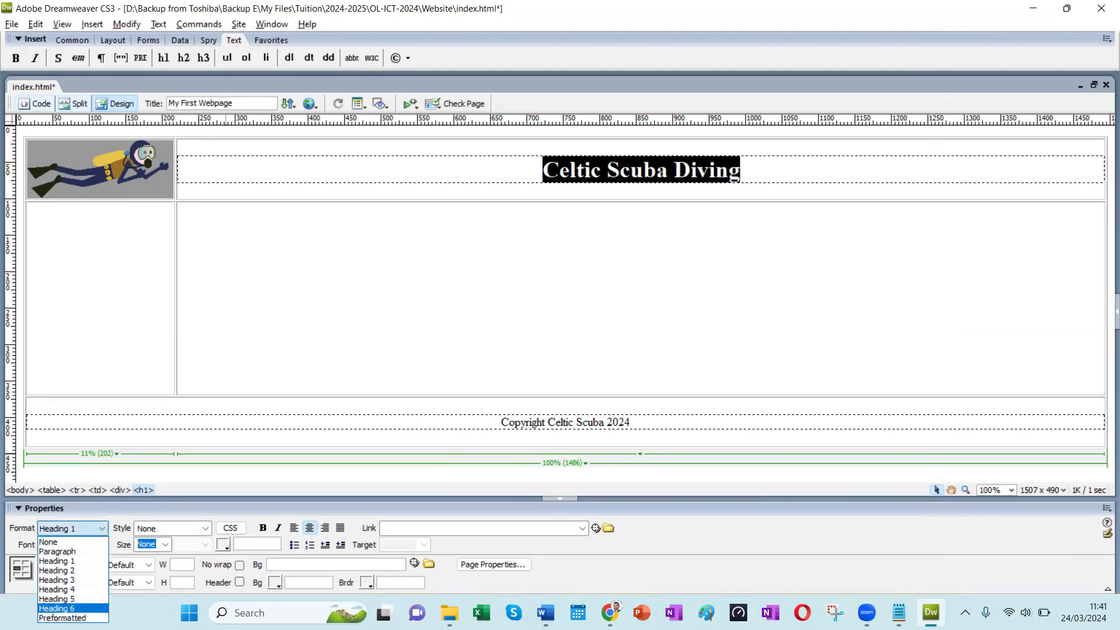
click(58, 607)
click(102, 528)
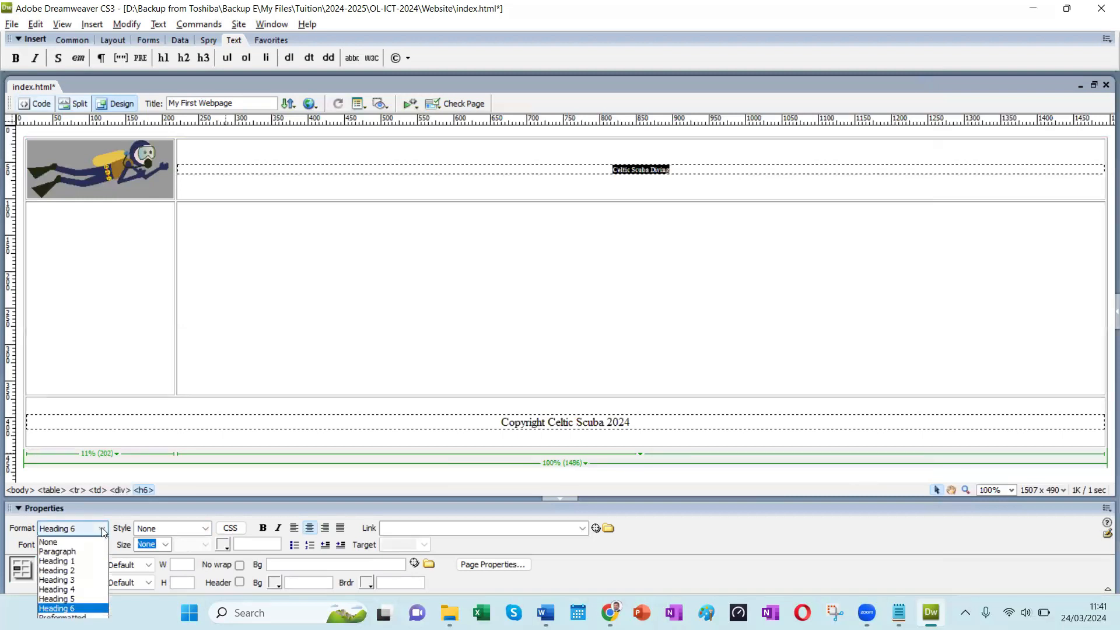
click(81, 562)
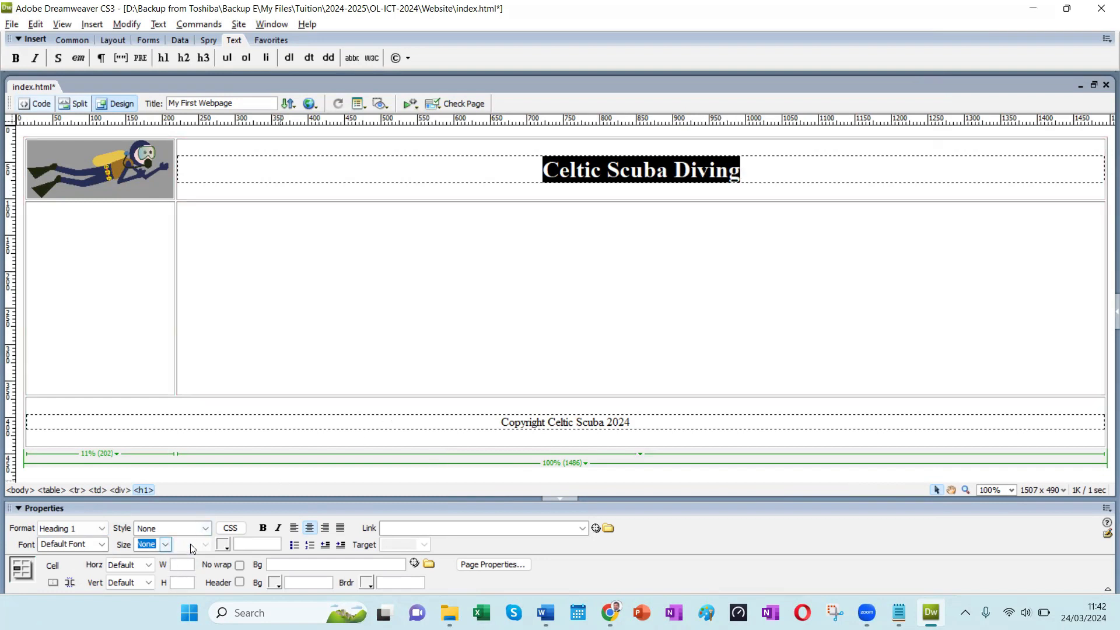
click(163, 547)
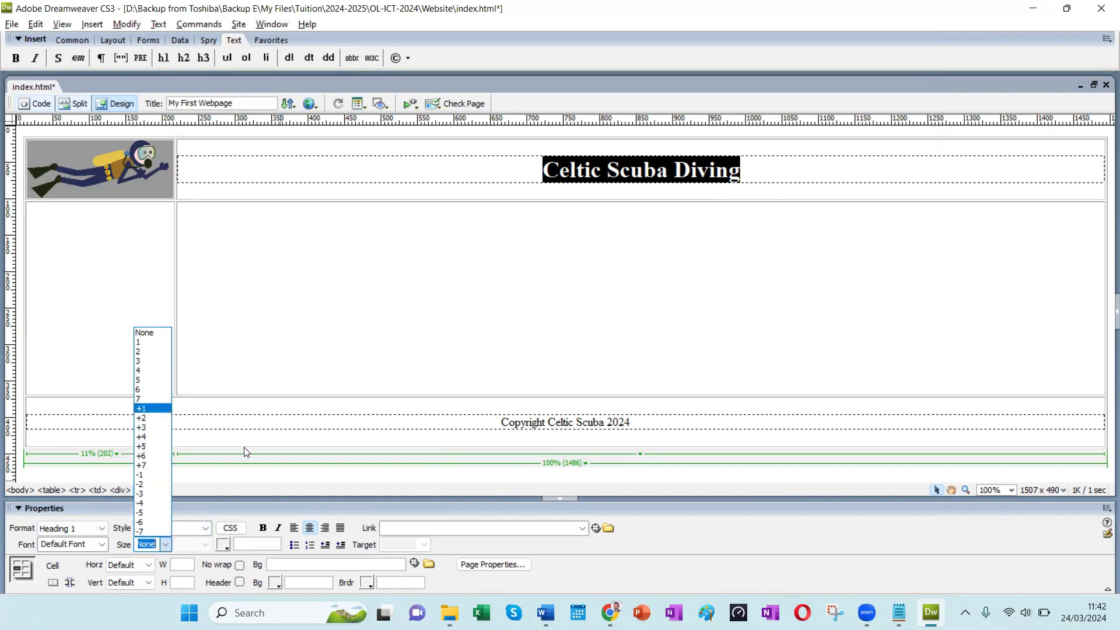
click(217, 490)
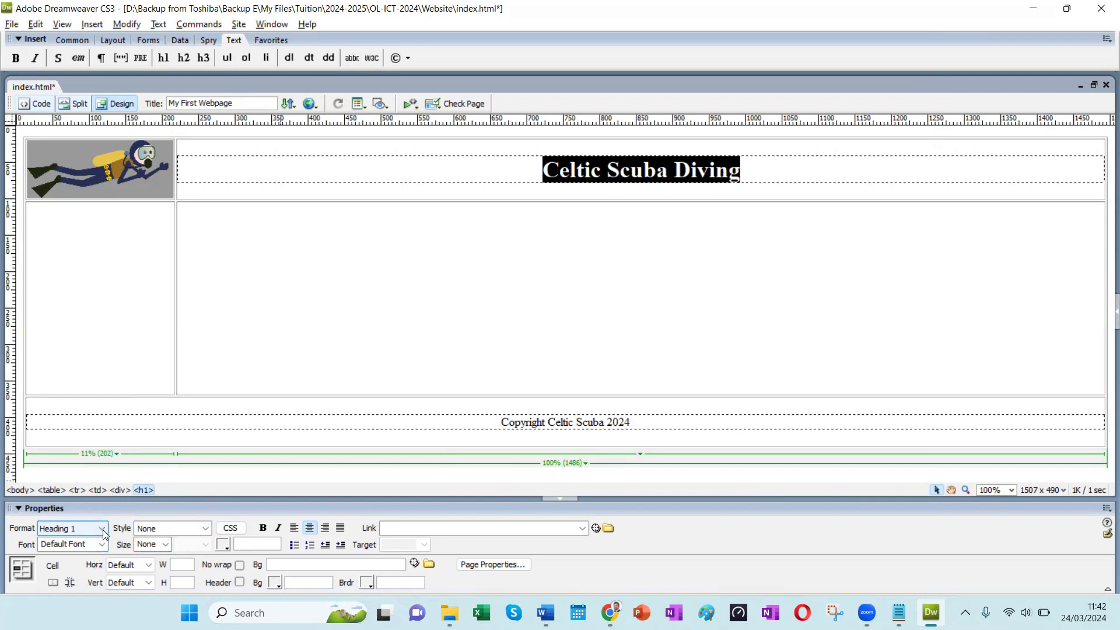
Step: Apply the Heading 4 format to the copyright text and place the cursor in the large content cell
click(614, 415)
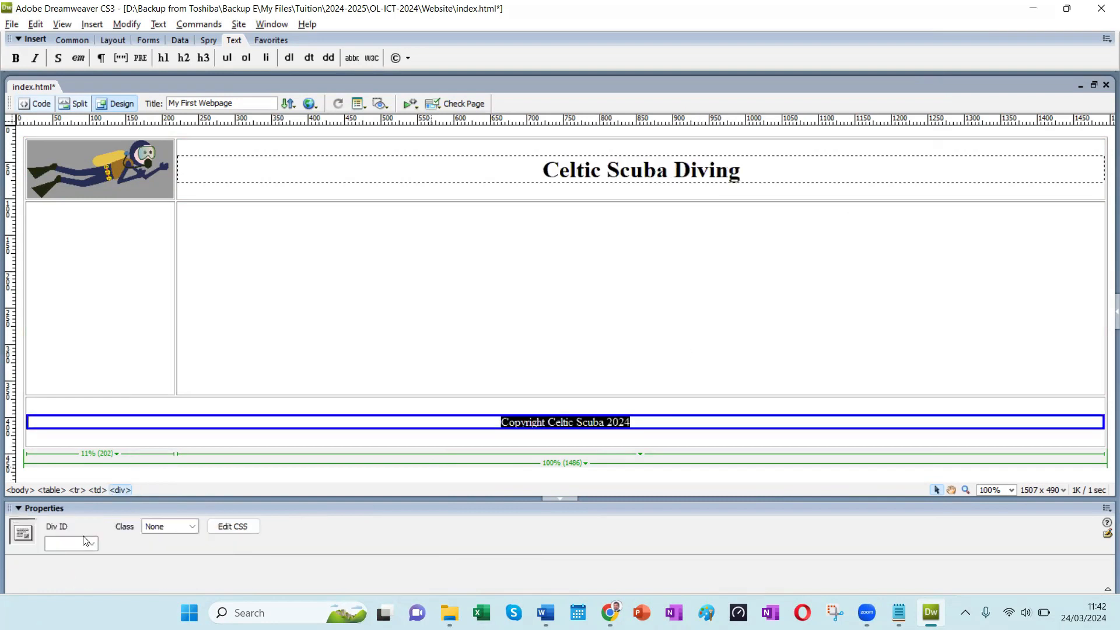
click(634, 422)
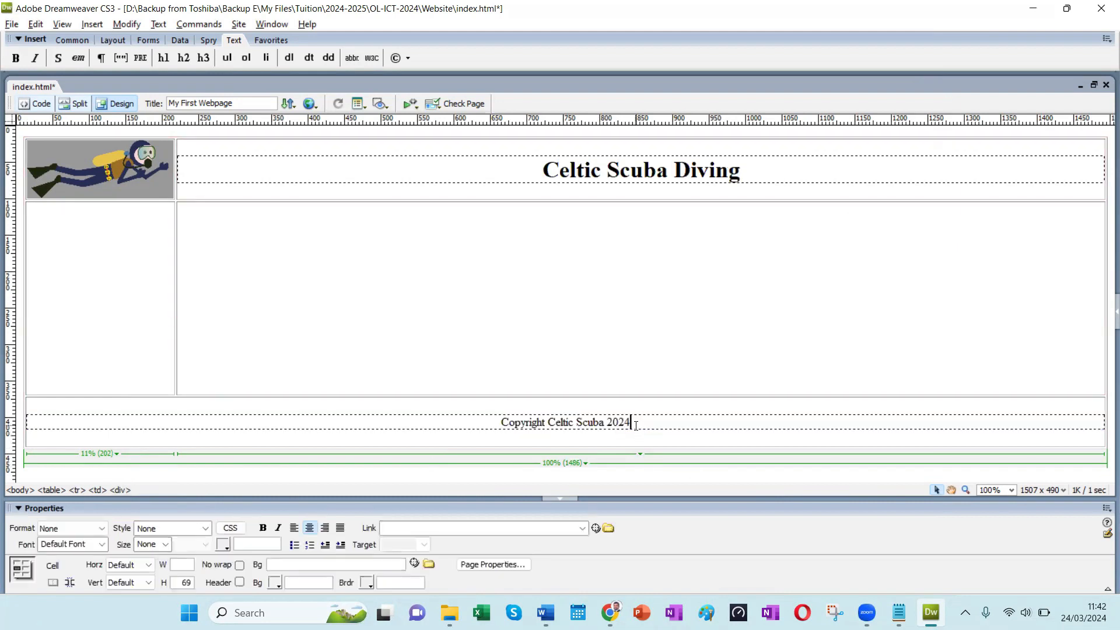
click(100, 528)
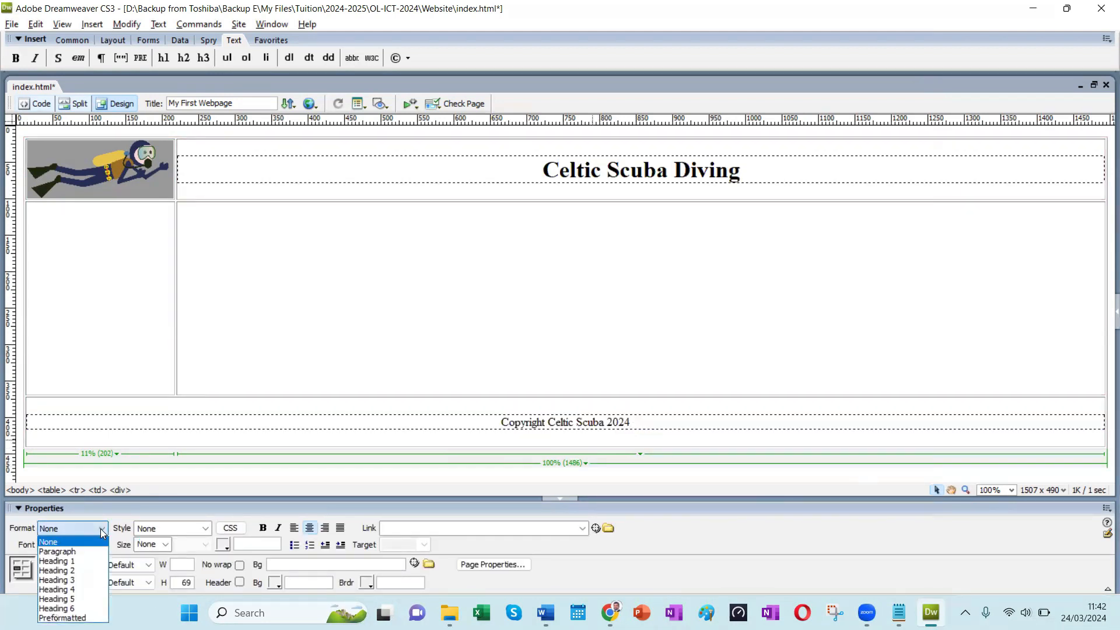
click(85, 589)
click(639, 282)
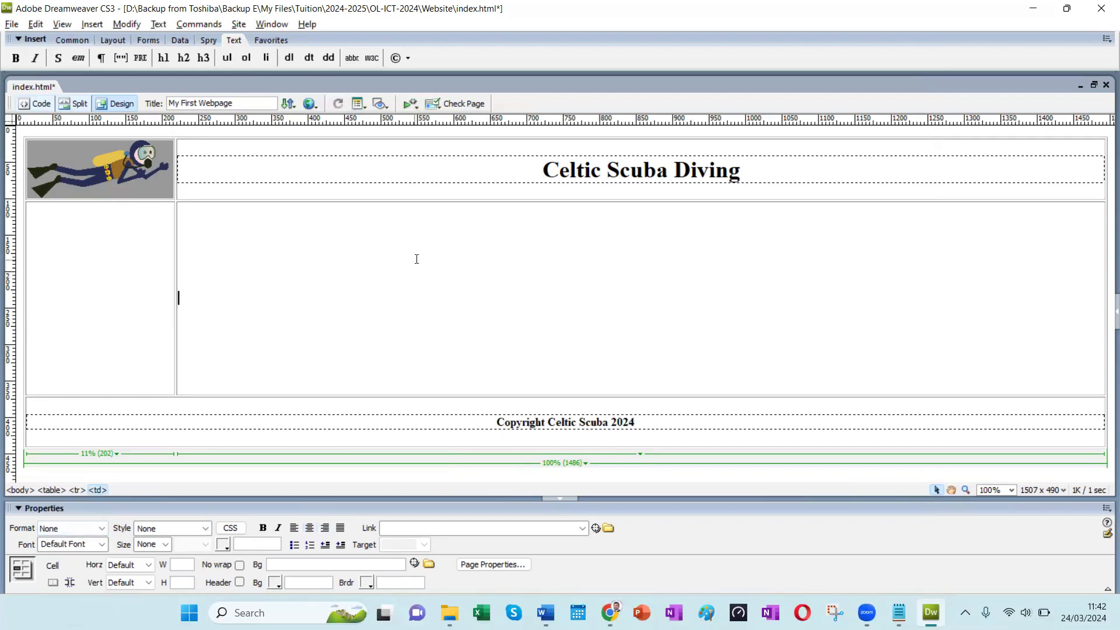
Step: Check the image files in the Website folder in File Explorer, and minimise its window
mouse_move(450, 612)
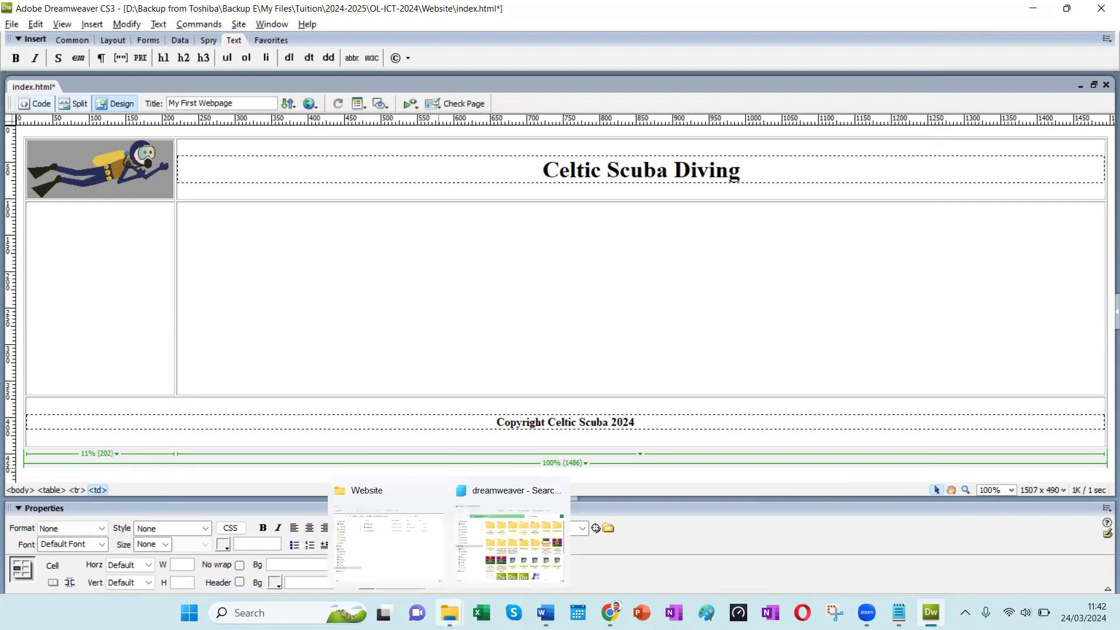
click(399, 571)
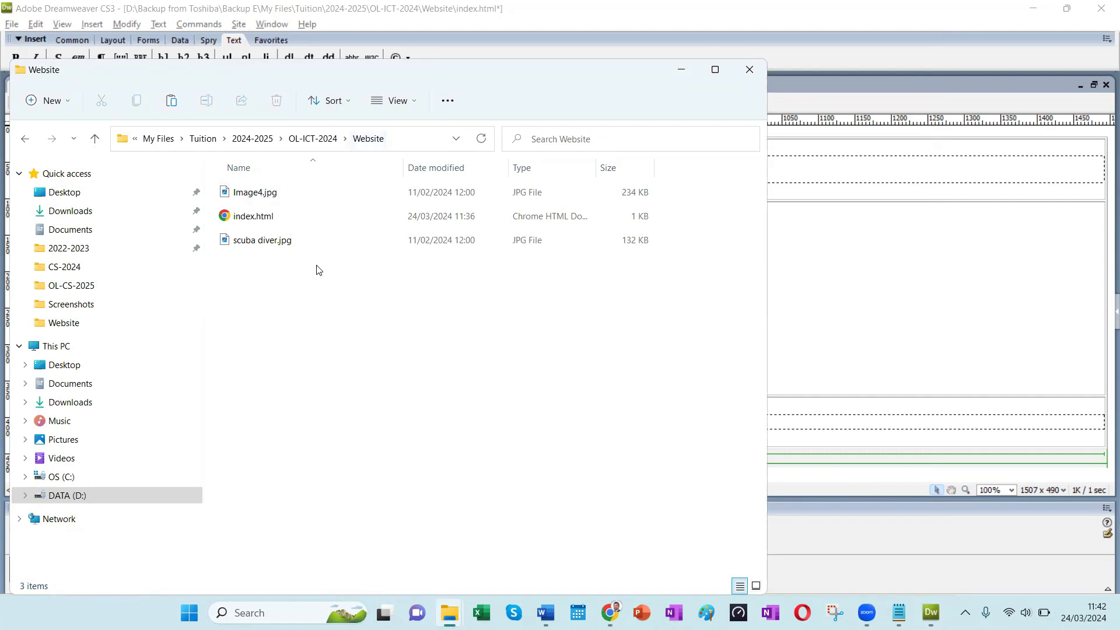
drag(613, 70, 631, 197)
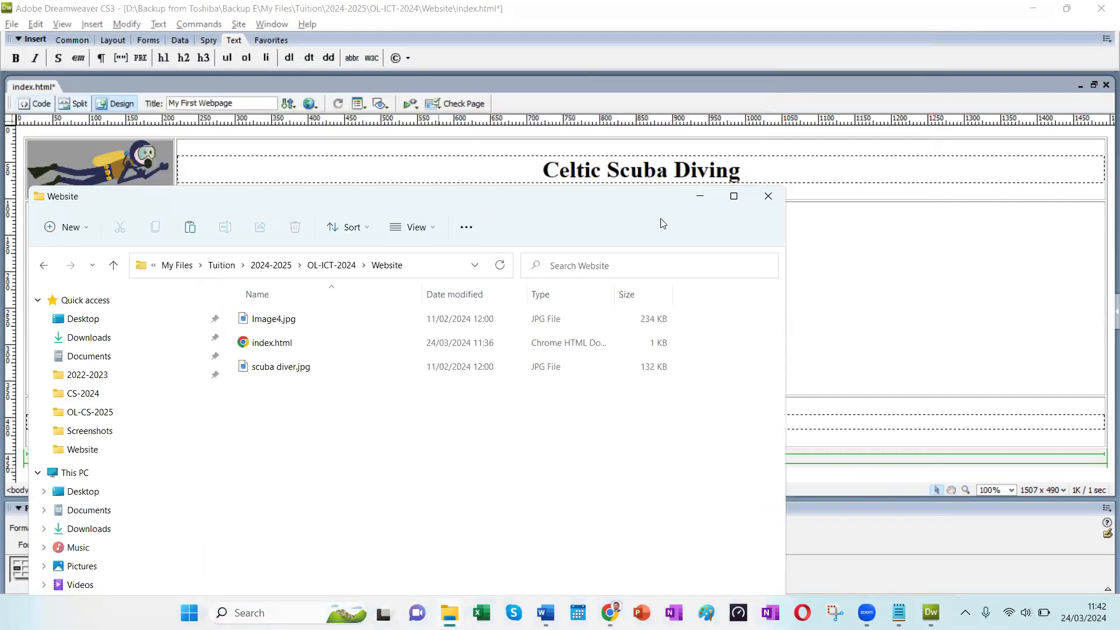
click(700, 197)
Step: Switch to Chrome, search for "lorem ipsum text" in a new tab, and open lipsum.com with its cookies accepted
key(F12)
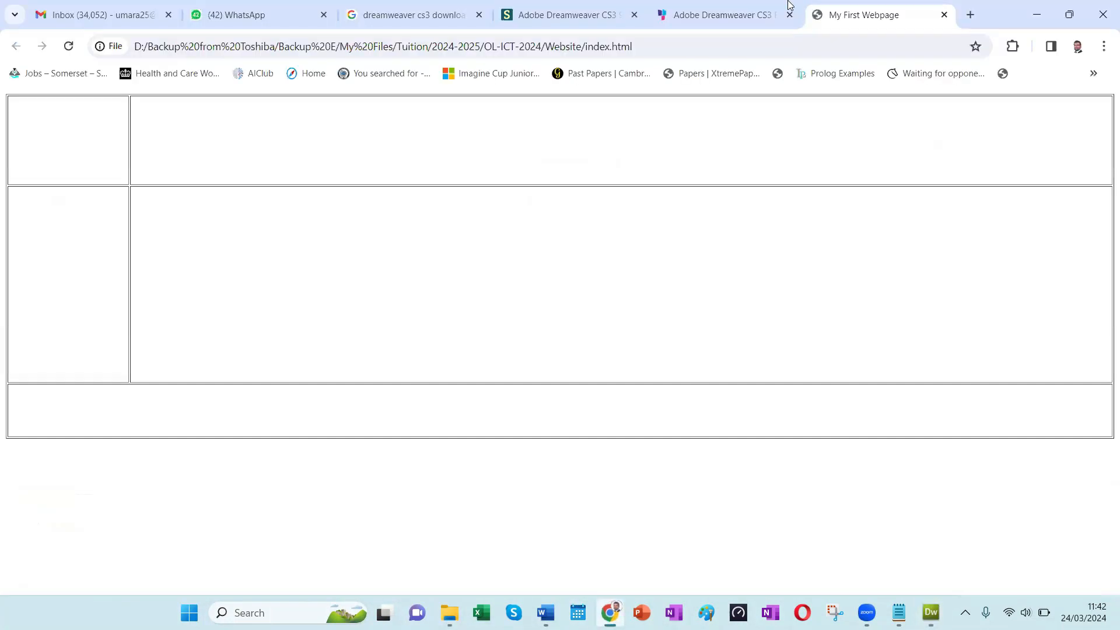
click(970, 14)
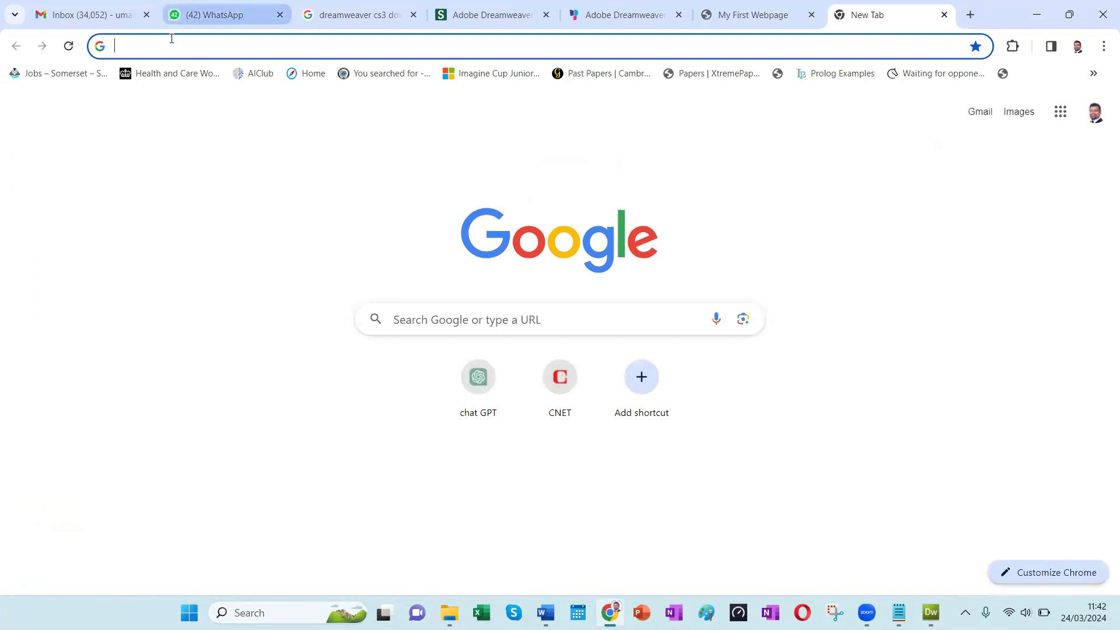
text(lorem)
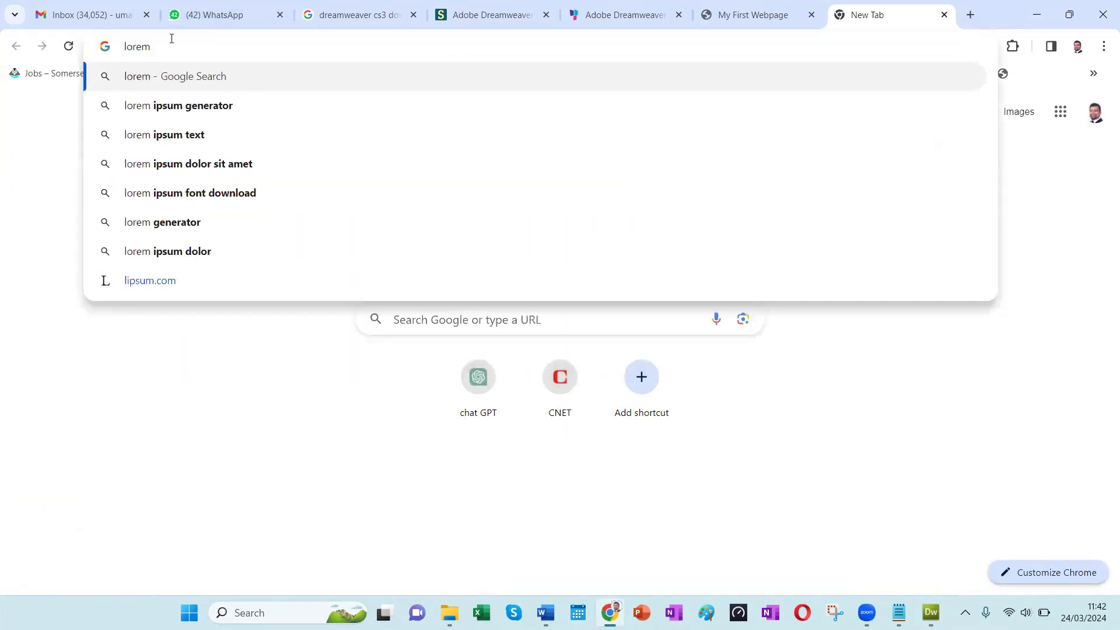
click(175, 135)
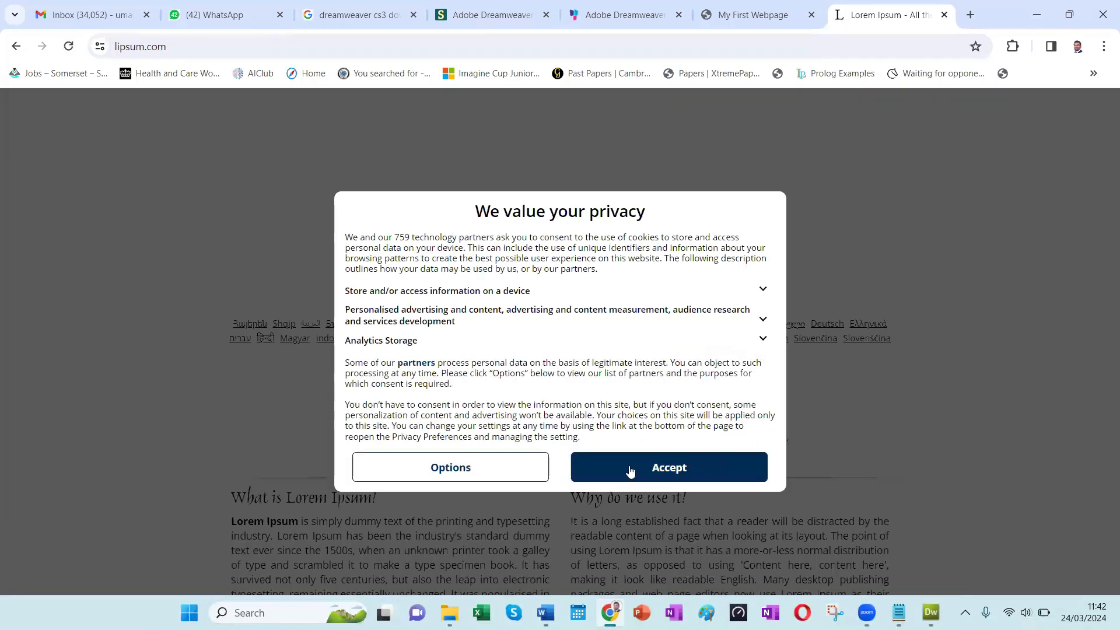
click(646, 472)
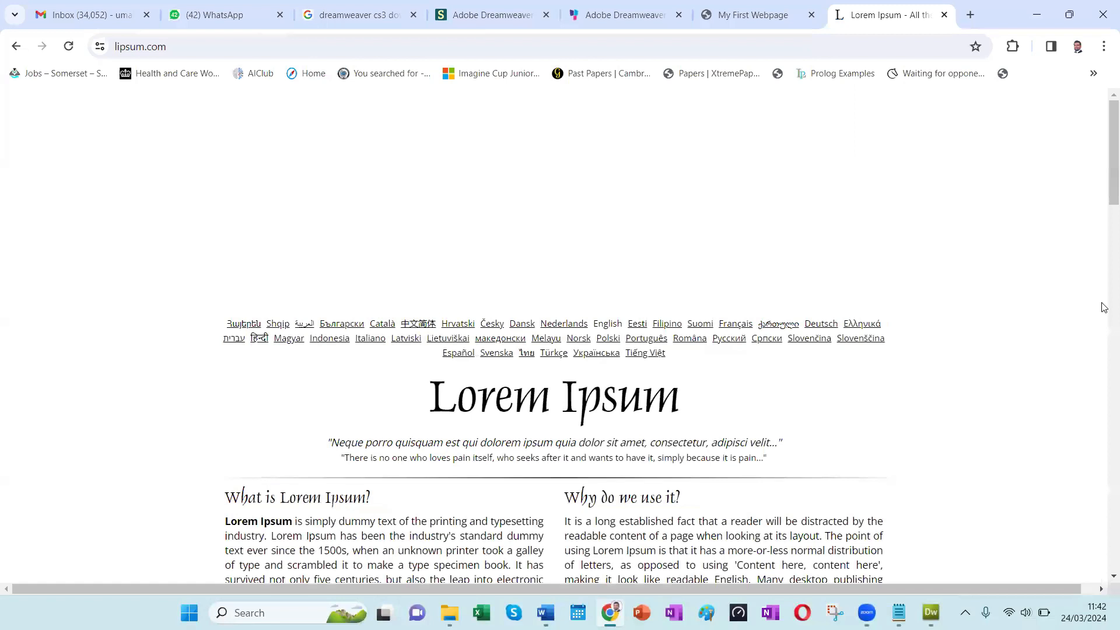
Step: Copy the whole paragraph under "What is Lorem Ipsum?"
scroll(1105, 239, down, 5)
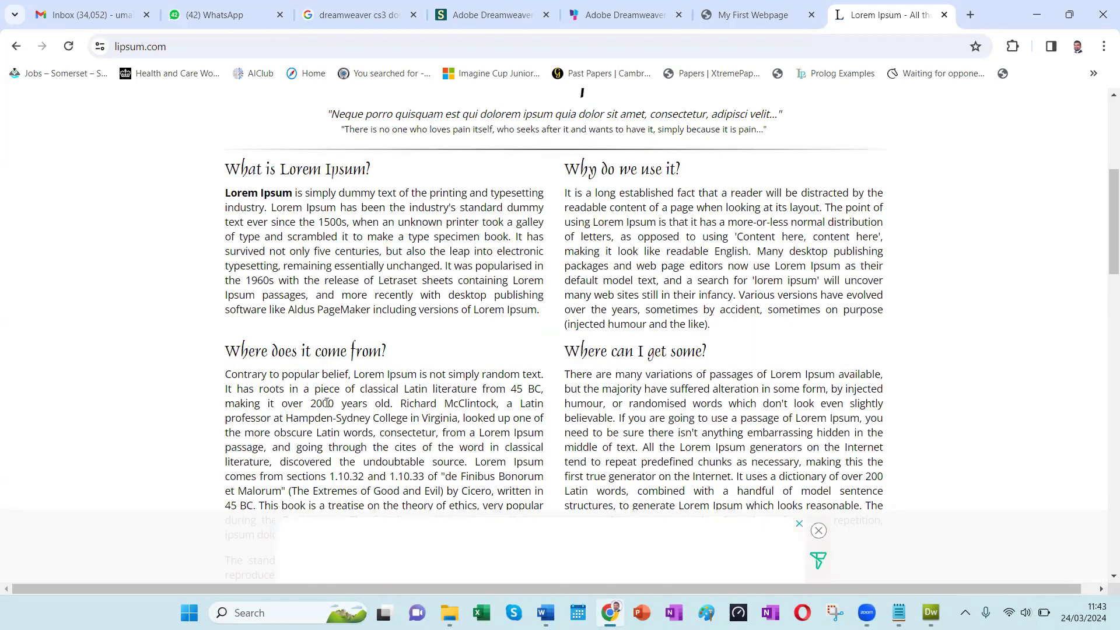
drag(226, 197, 540, 310)
key(ctrl+c)
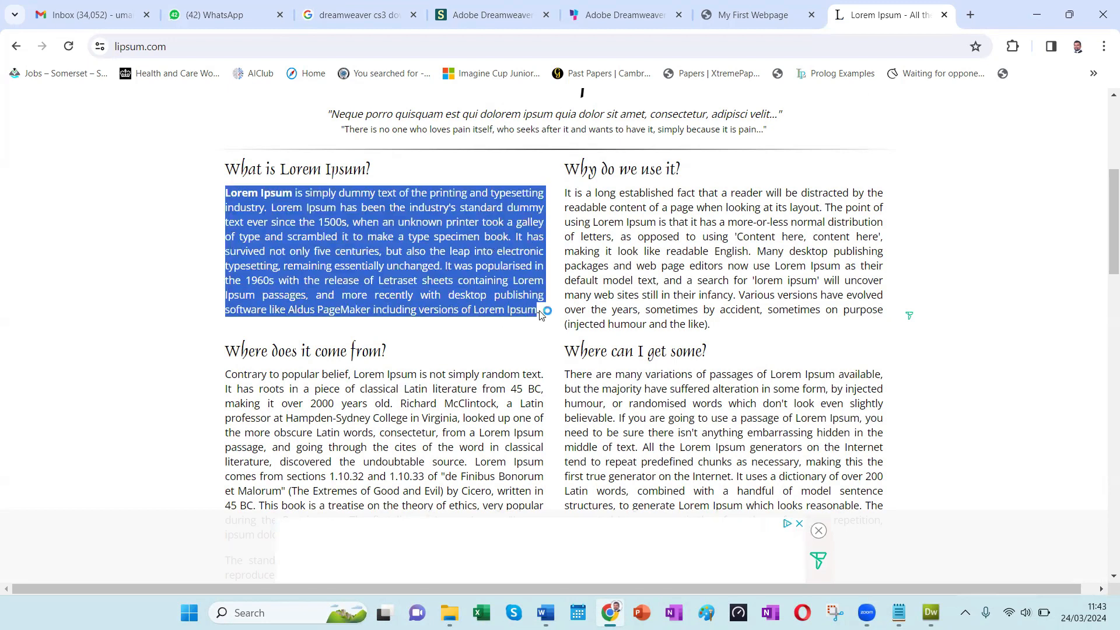
Step: Return to Dreamweaver, set the content cell's vertical alignment to Top and paste the copied Lorem Ipsum paragraph into it
key(alt+Tab)
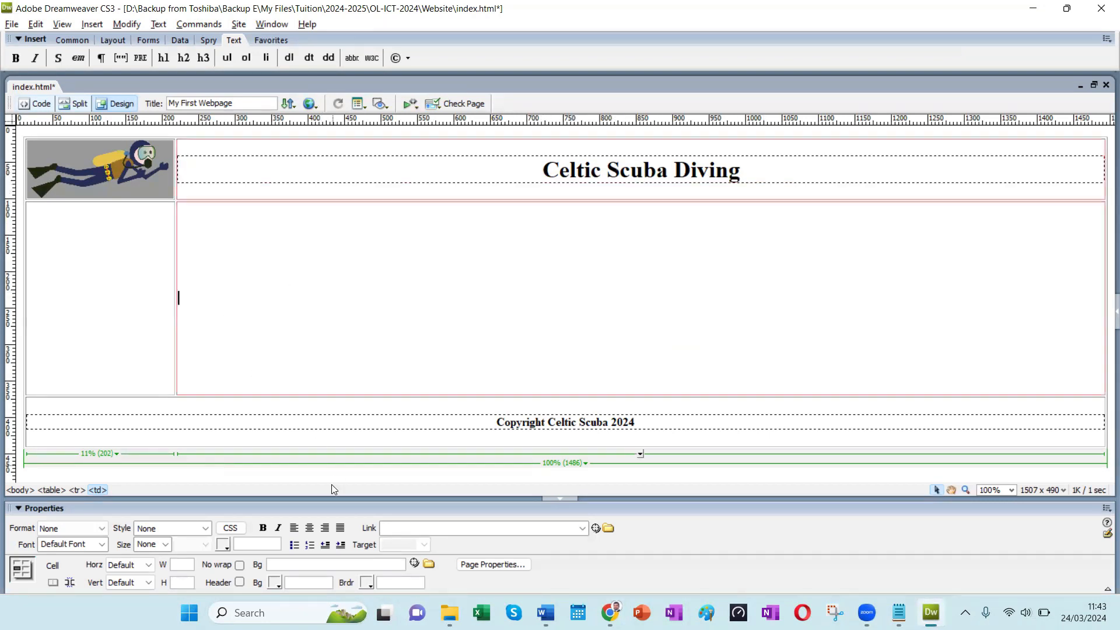
click(152, 584)
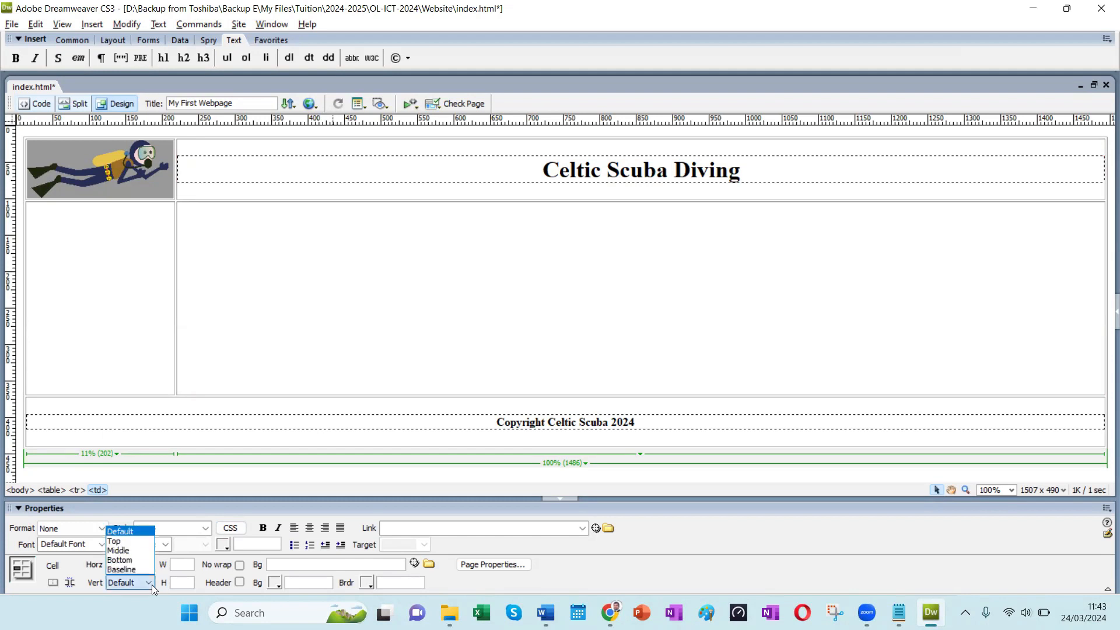
click(128, 540)
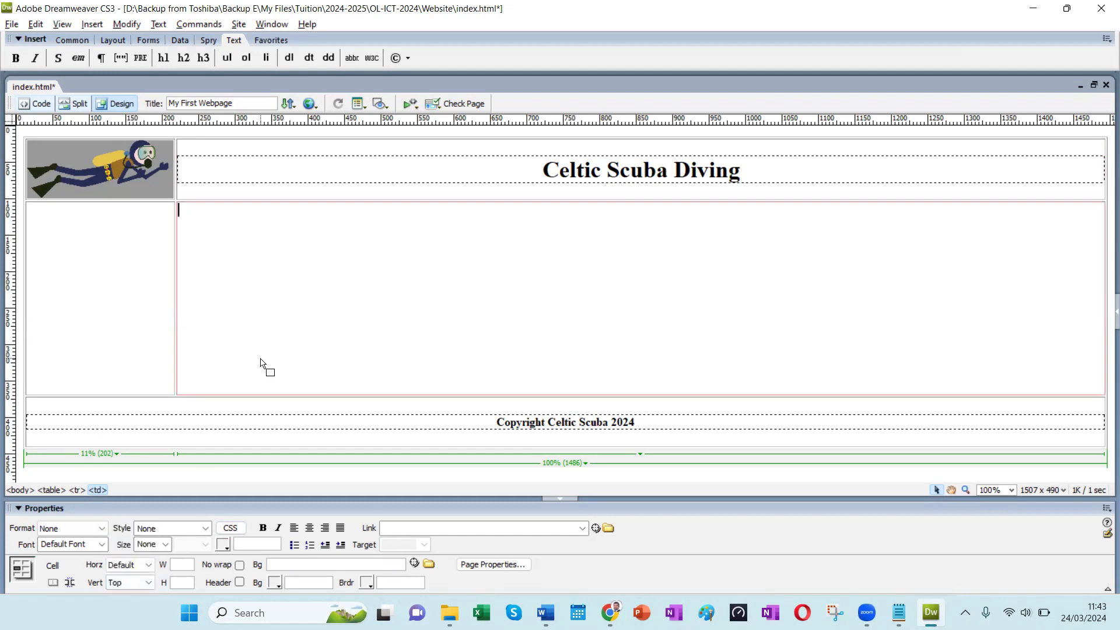
key(ctrl+v)
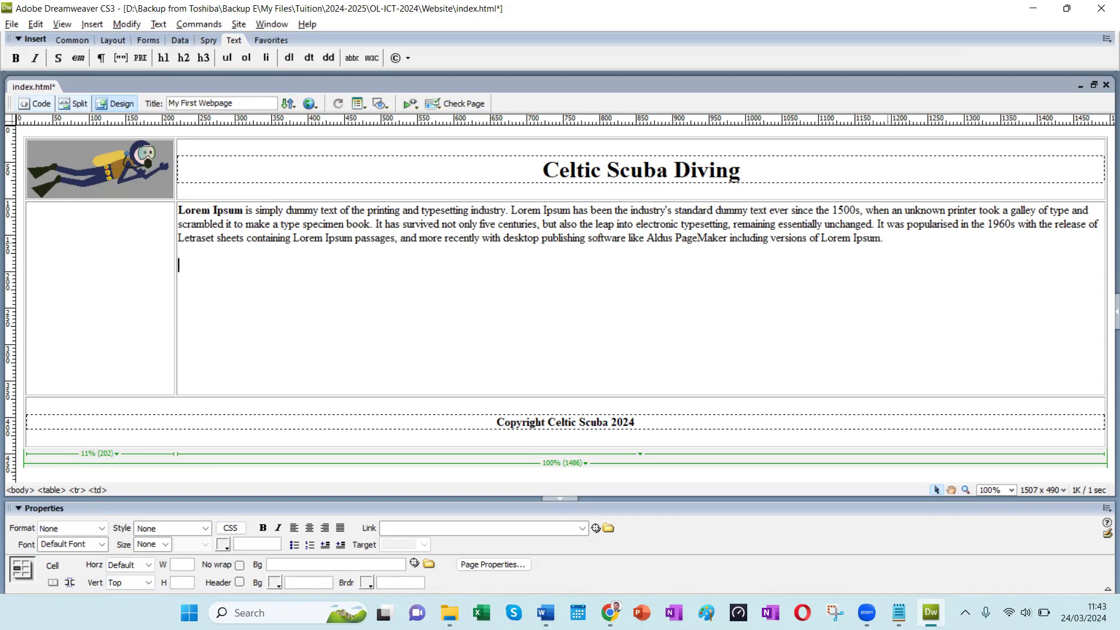
Step: Insert Image4.jpg below the Lorem Ipsum paragraph with the alternate text "Scuba Diver"
click(96, 27)
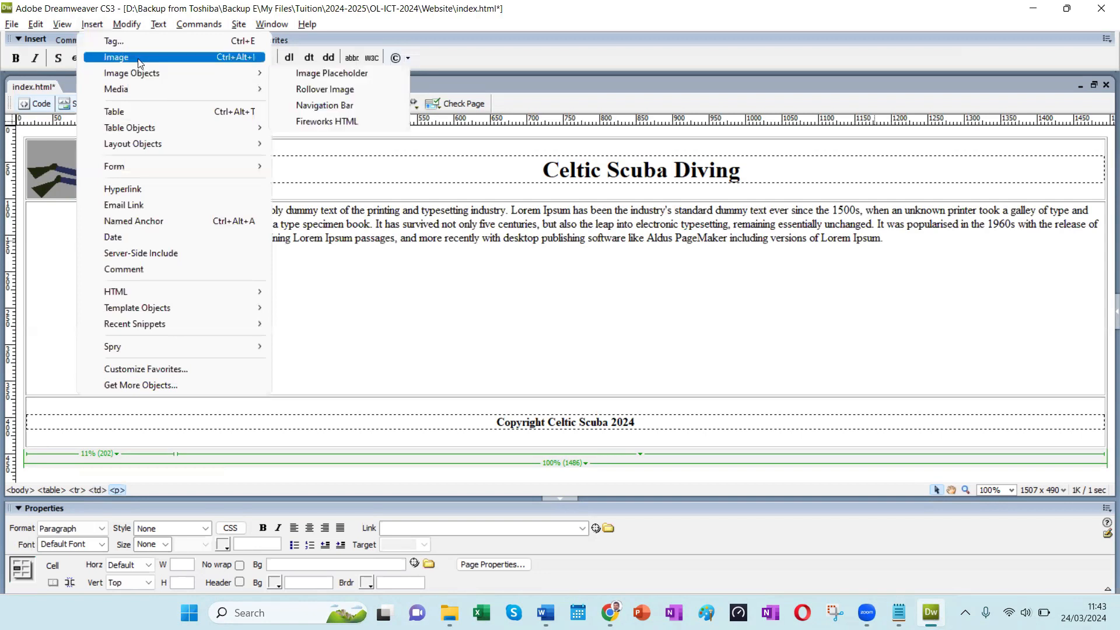
click(131, 58)
double_click(250, 272)
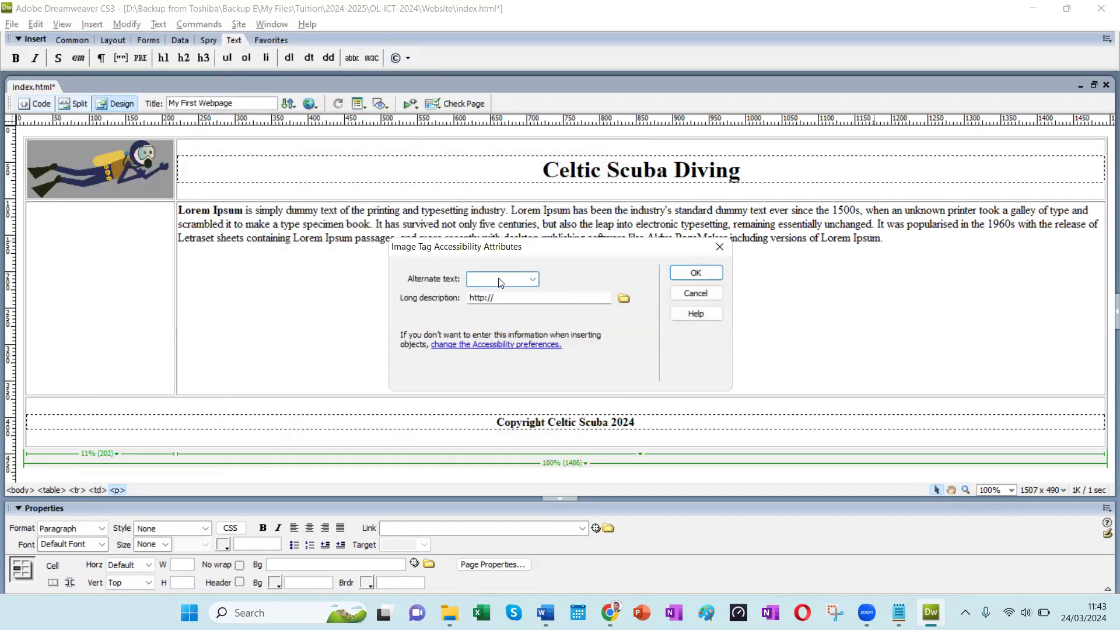
text(Scuba Dive)
key(Return)
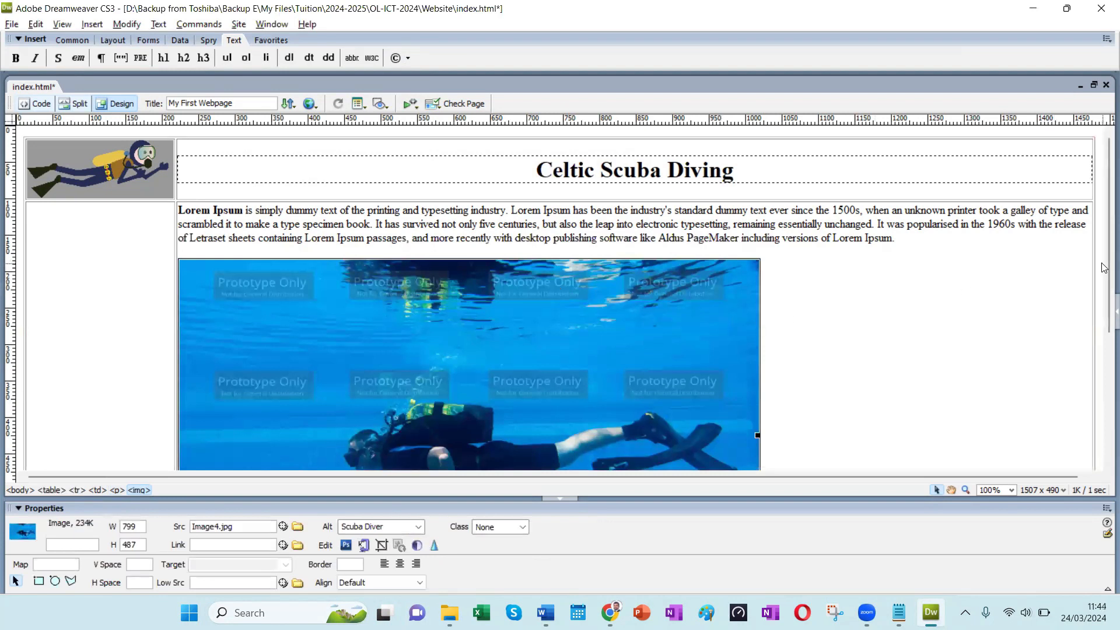
Step: Resize the inserted scuba diver image to a width of 500 and a height of 300
scroll(1103, 268, down, 4)
scroll(1103, 270, up, 4)
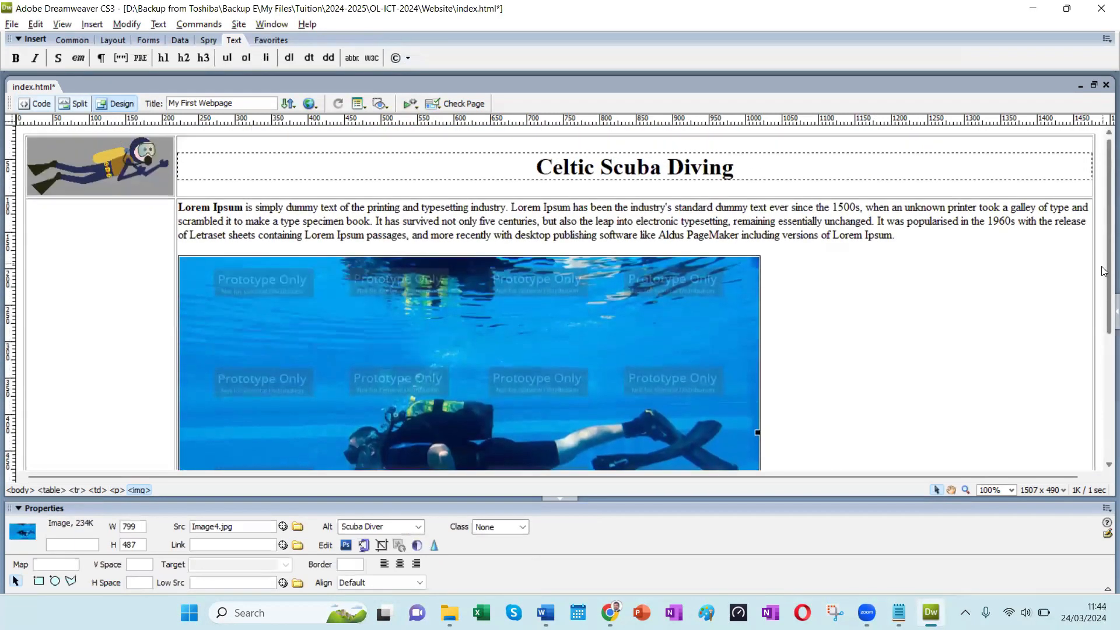
scroll(1103, 271, down, 1)
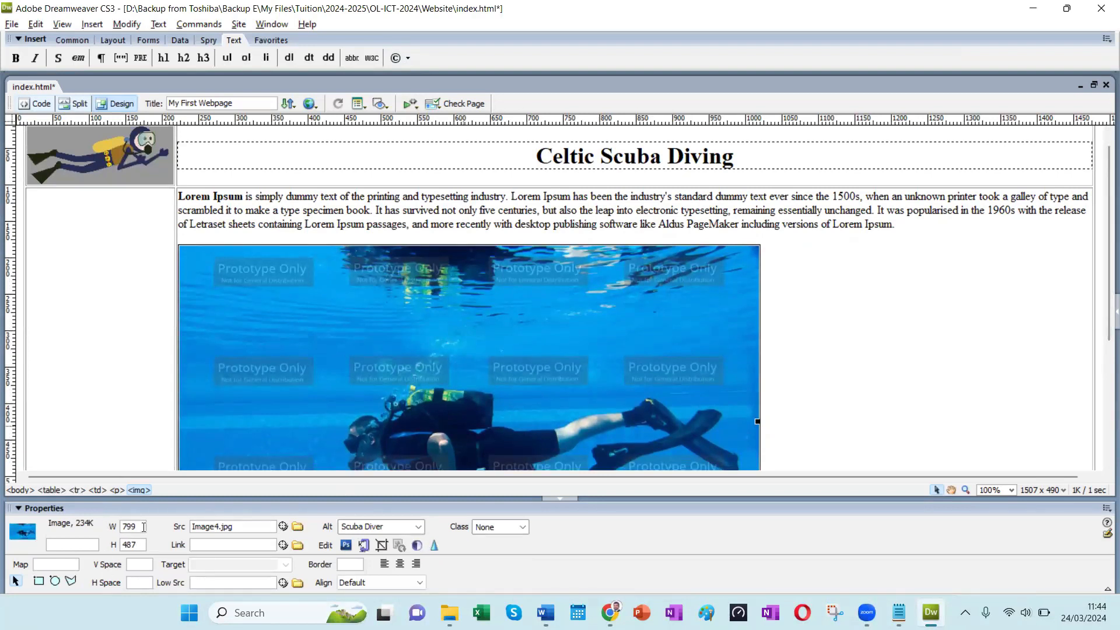
drag(143, 527, 115, 526)
text(500)
key(Tab)
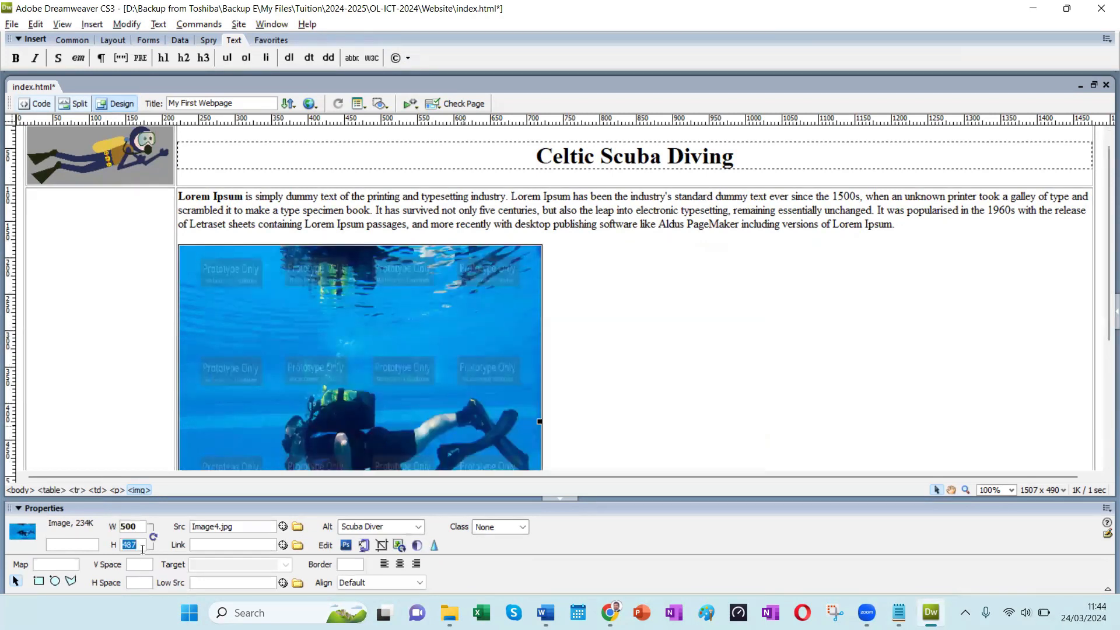
text(300)
key(Return)
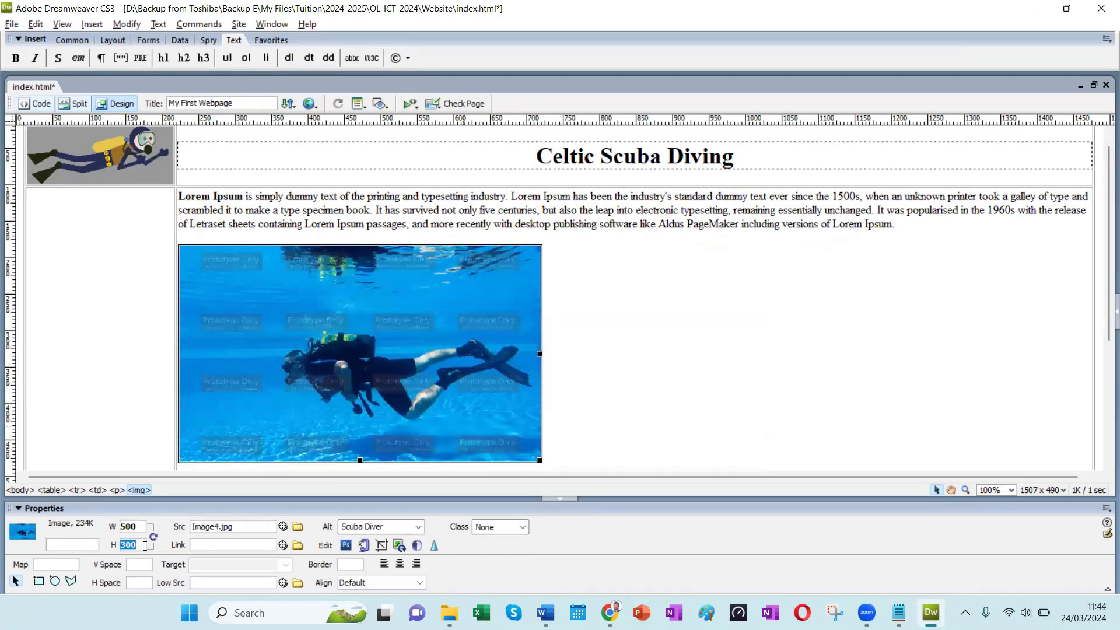
click(616, 384)
Step: Centre the scuba diver image in the content cell and save the page
click(514, 389)
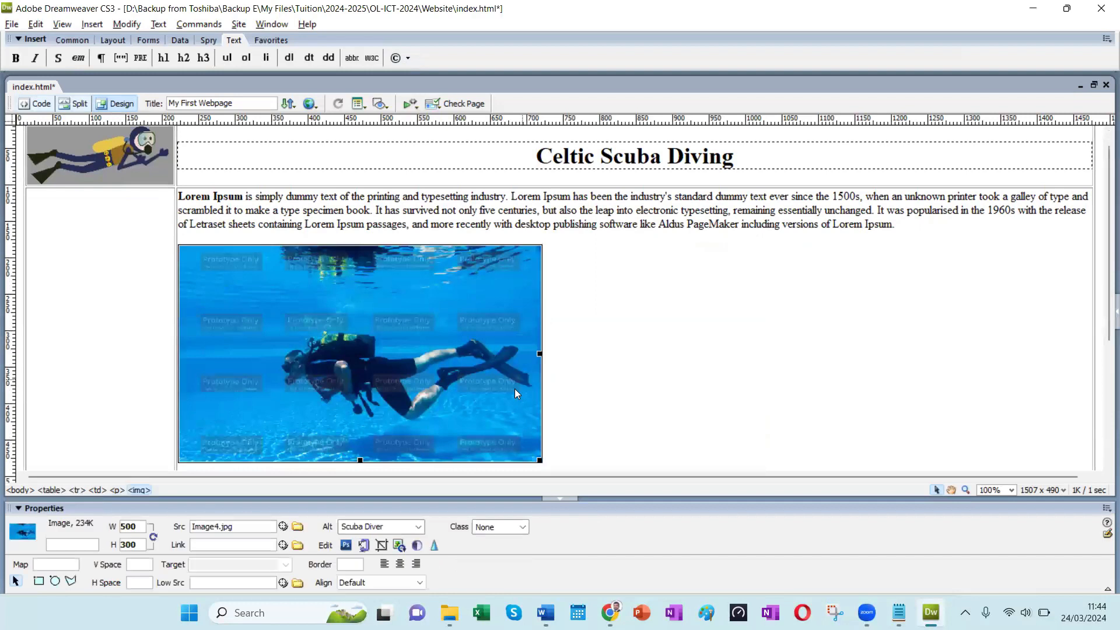
click(399, 563)
click(836, 346)
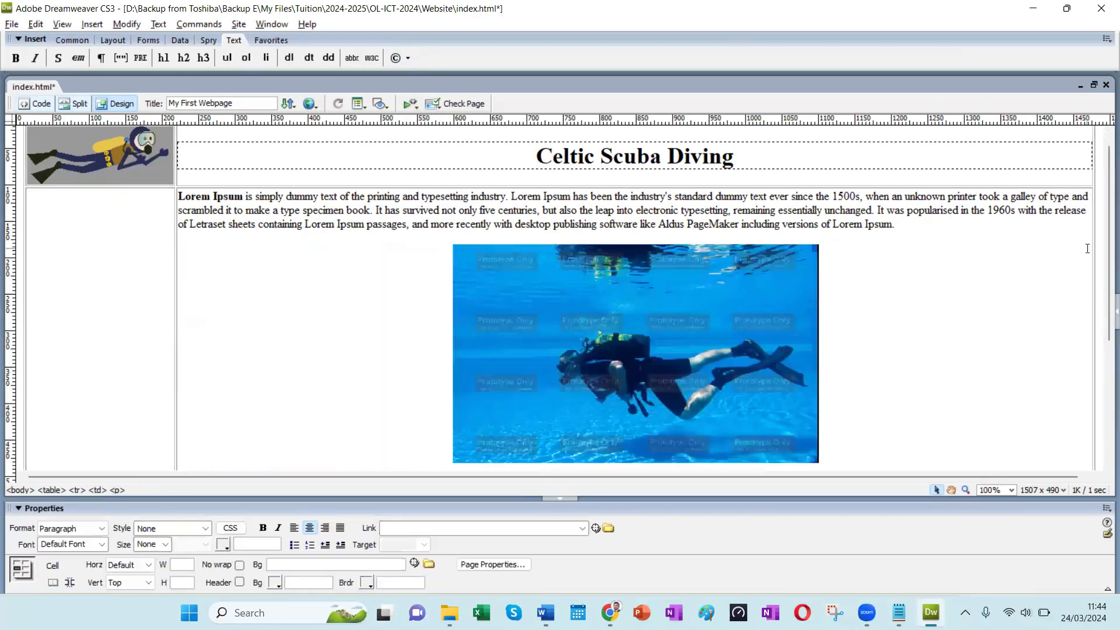
scroll(1101, 339, down, 5)
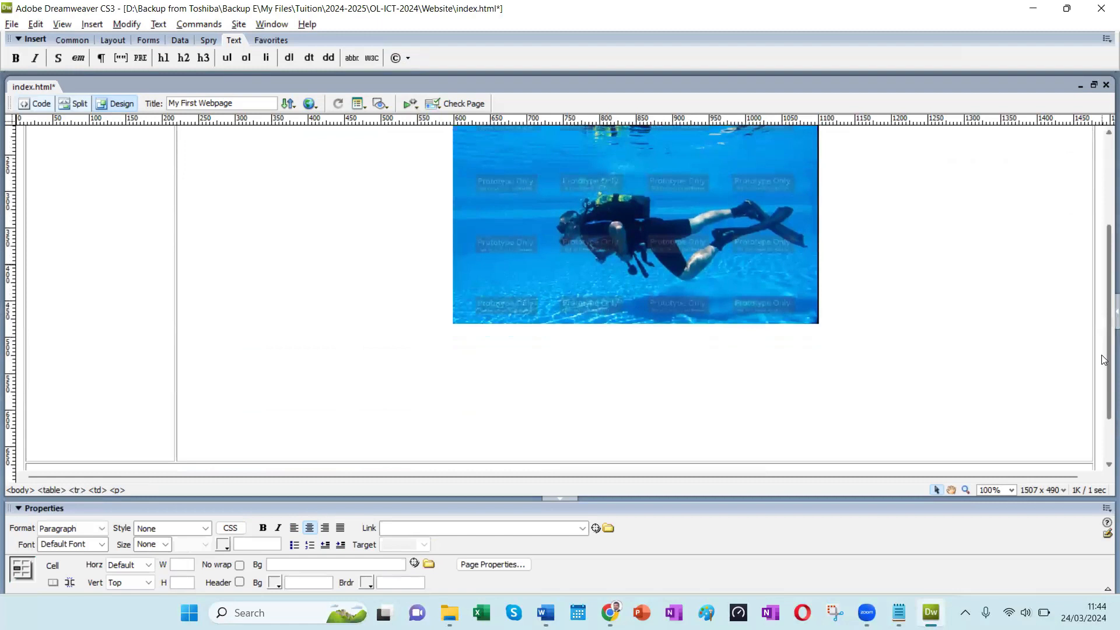
scroll(1101, 274, up, 6)
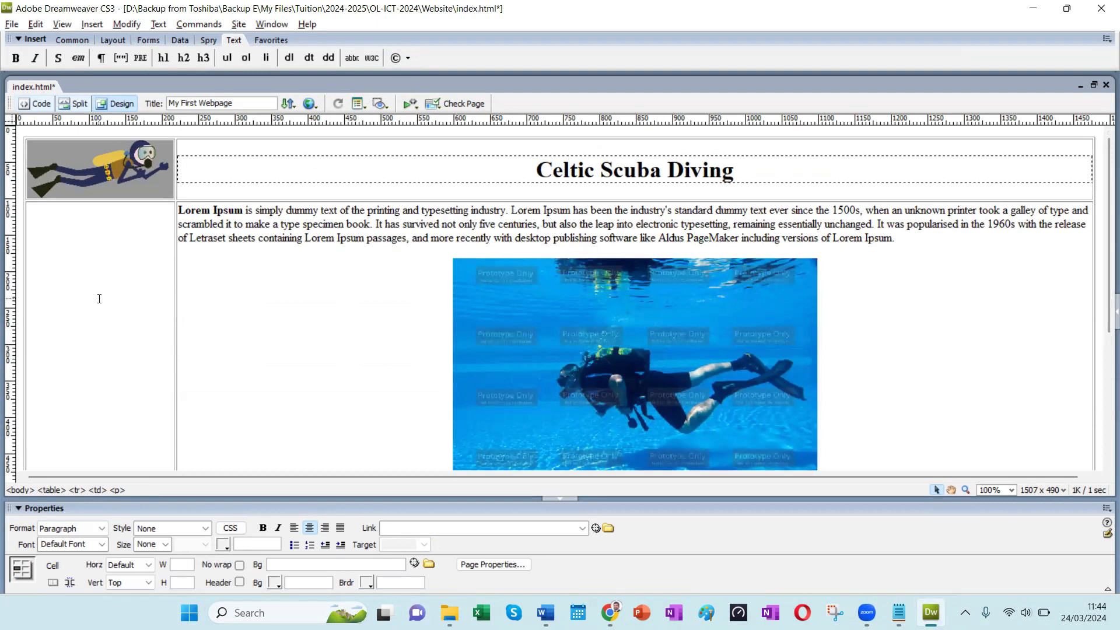
key(ctrl+s)
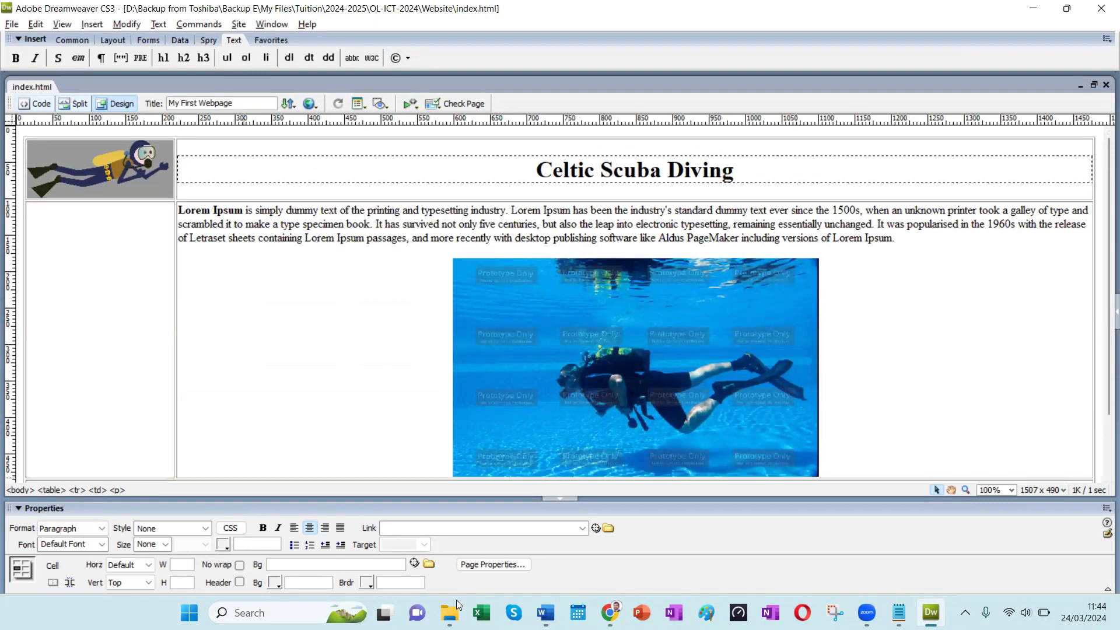
Step: Reload the My First Webpage tab in Chrome, examine the saved page's title and layout, and return to Dreamweaver
click(610, 612)
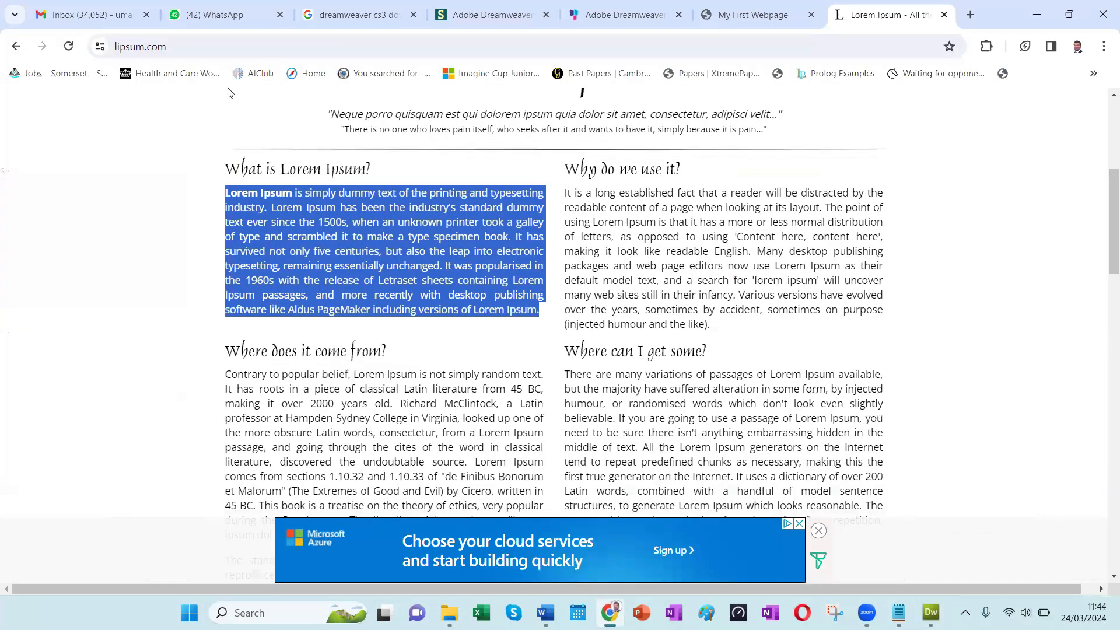
click(734, 7)
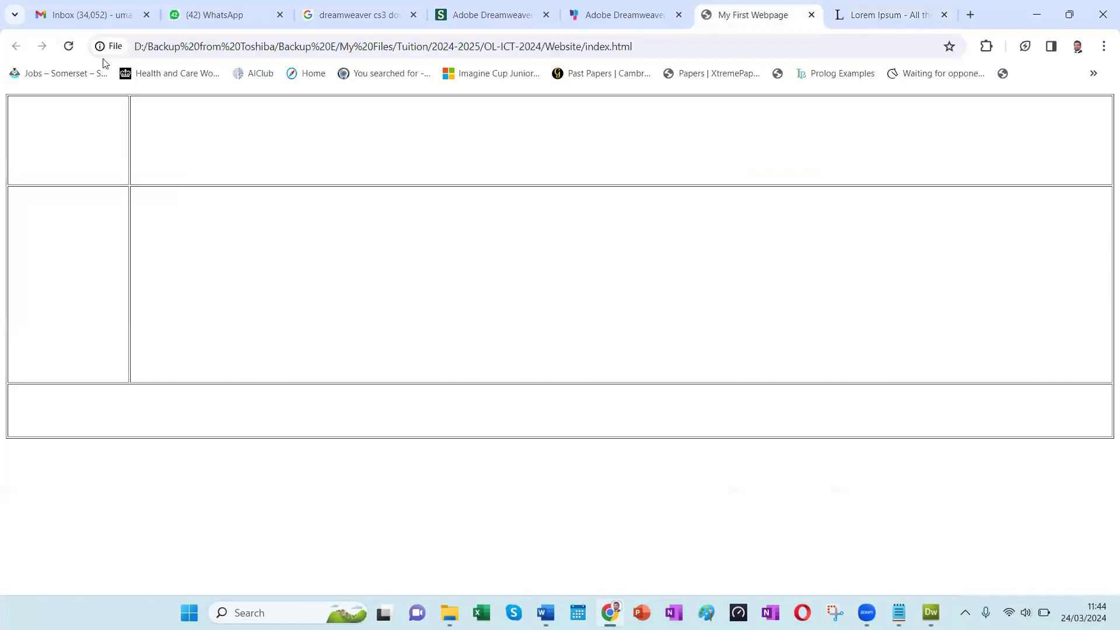
click(68, 47)
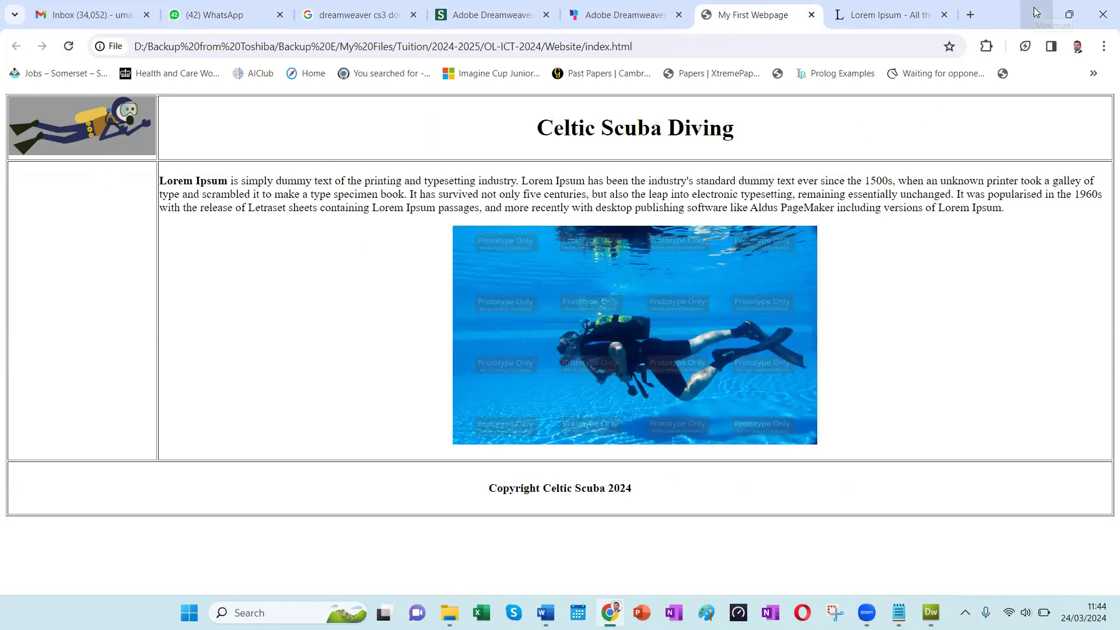
drag(542, 136, 791, 157)
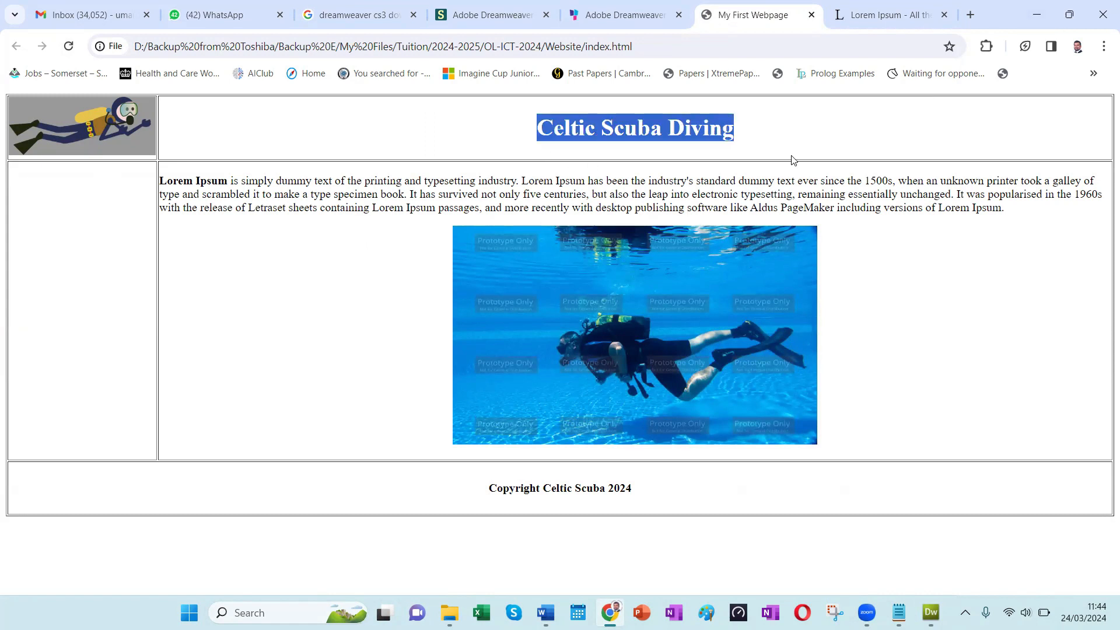
click(895, 137)
click(1036, 10)
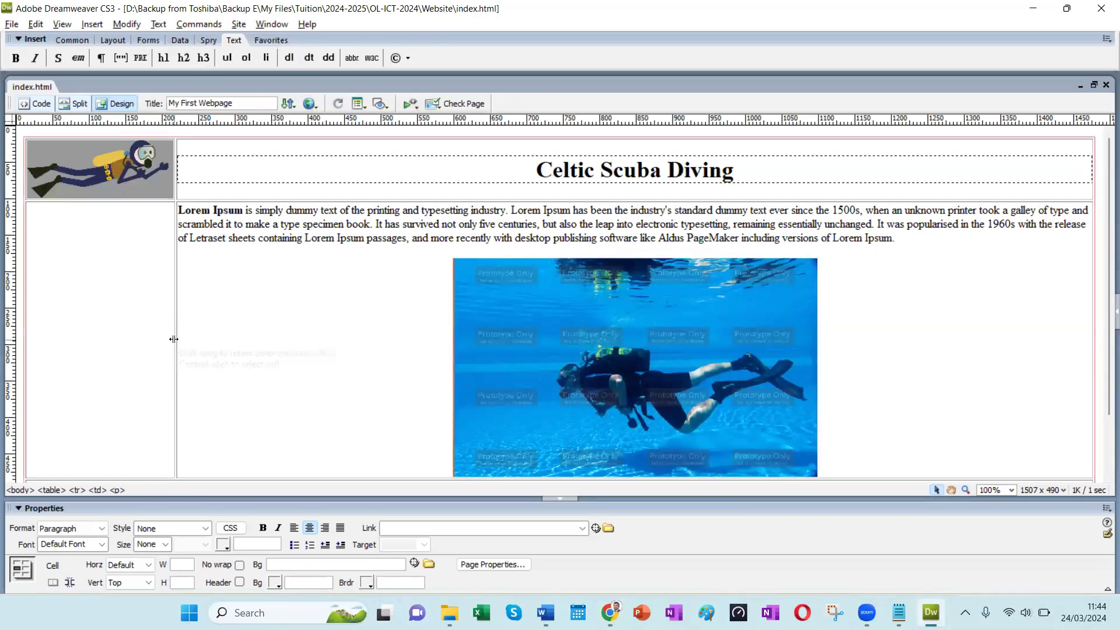
Step: Open the page properties and set the page's background colour to #5AFF6B
click(126, 26)
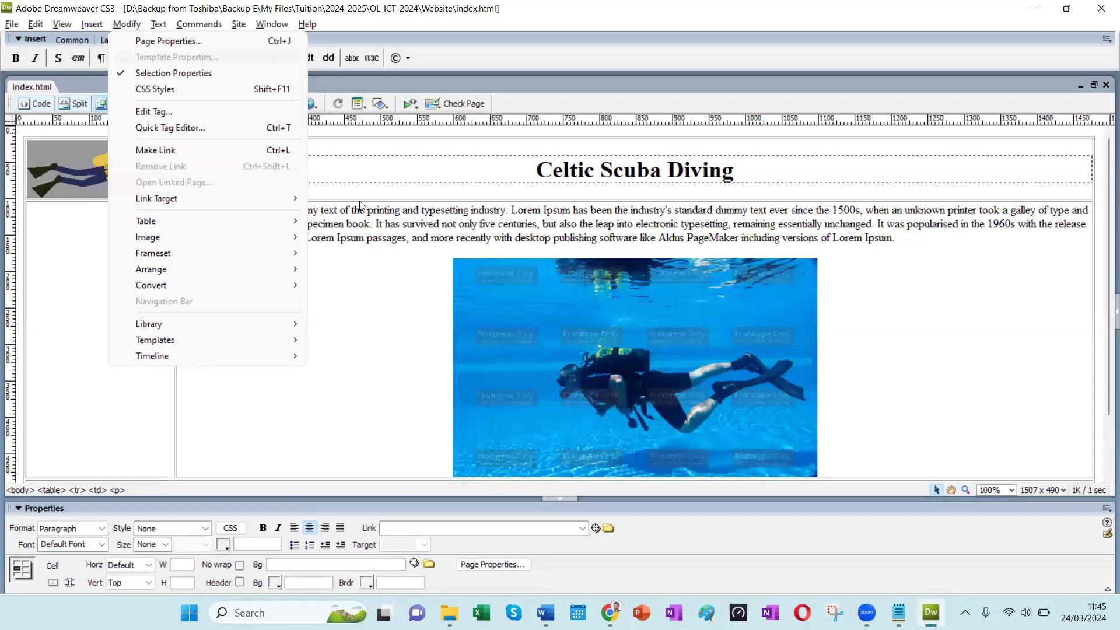
click(379, 276)
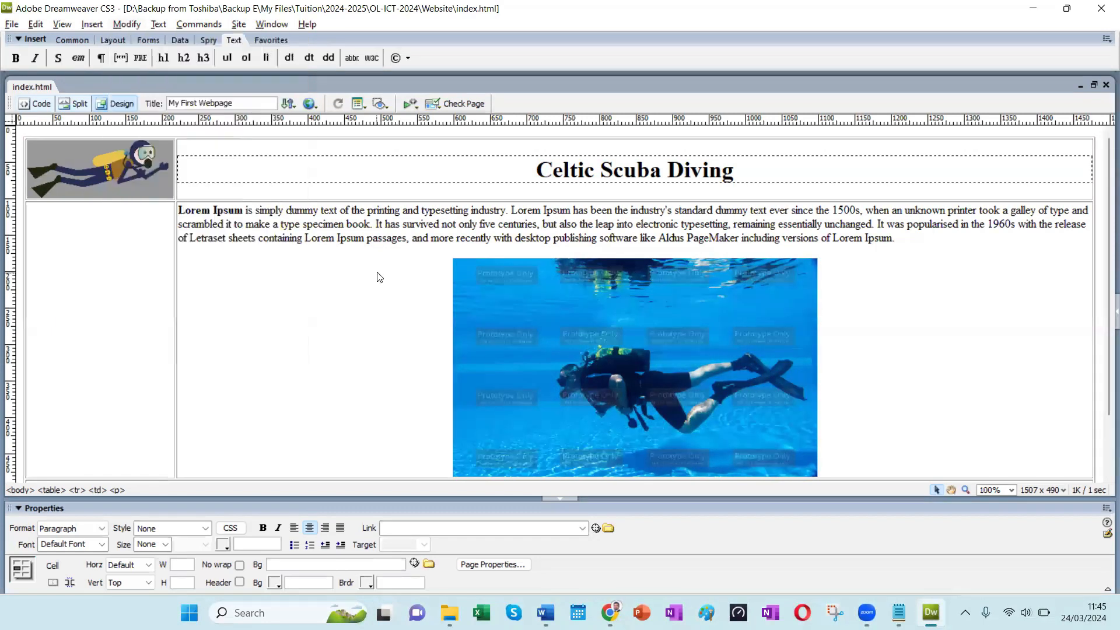
click(121, 26)
click(139, 47)
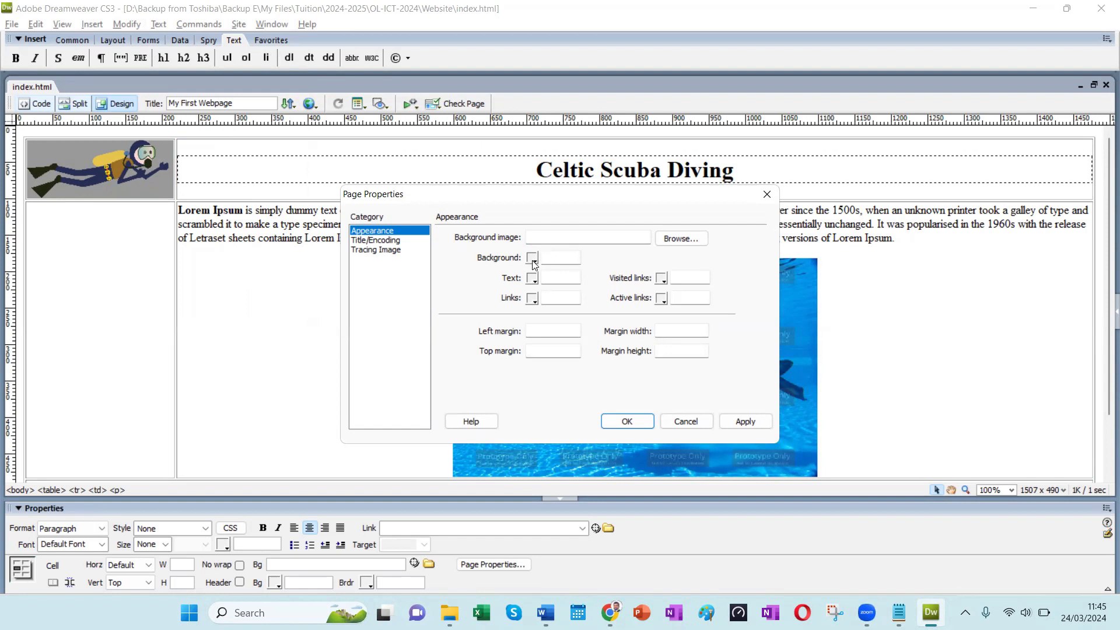
click(563, 258)
click(532, 259)
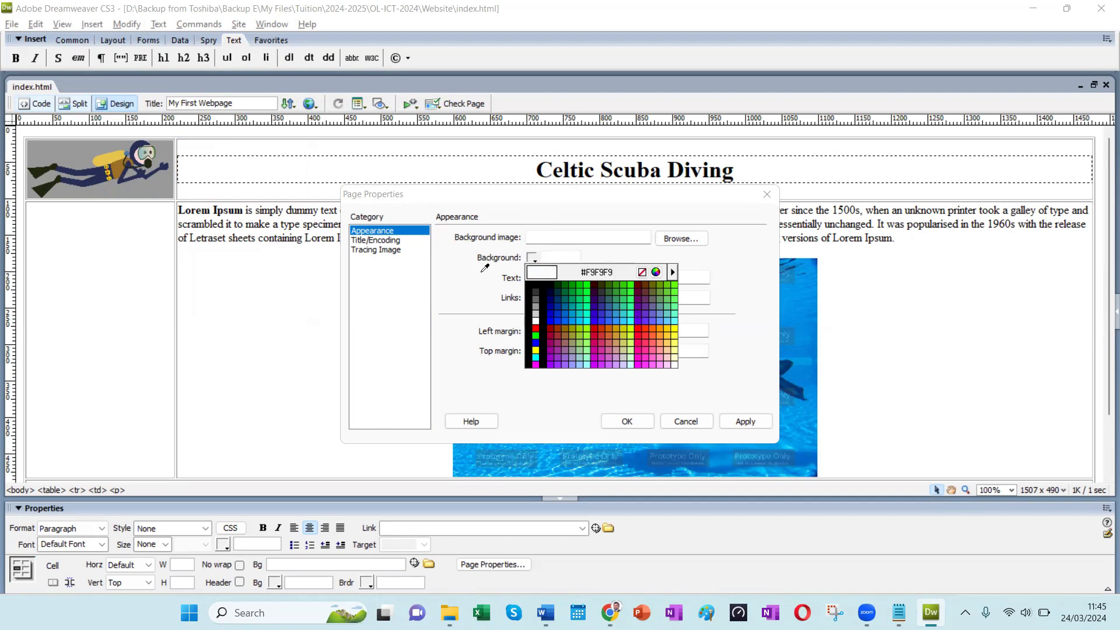
click(547, 272)
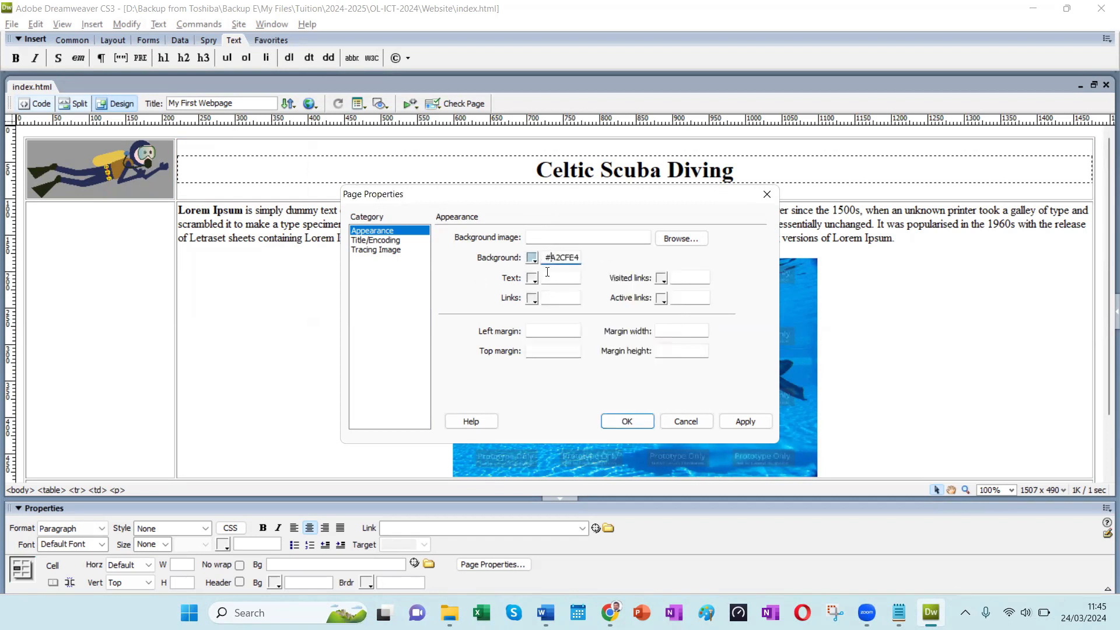
drag(547, 255, 579, 257)
text(#5A)
text(FF6B)
Step: Set the page's left margin and top margin to 0
click(536, 329)
text(0)
click(530, 350)
text(0)
Step: Capture a screenshot of the Page Properties dialog, paste it into the Word document below the HTML 5 code heading, and return to Dreamweaver
key(super+shift+s)
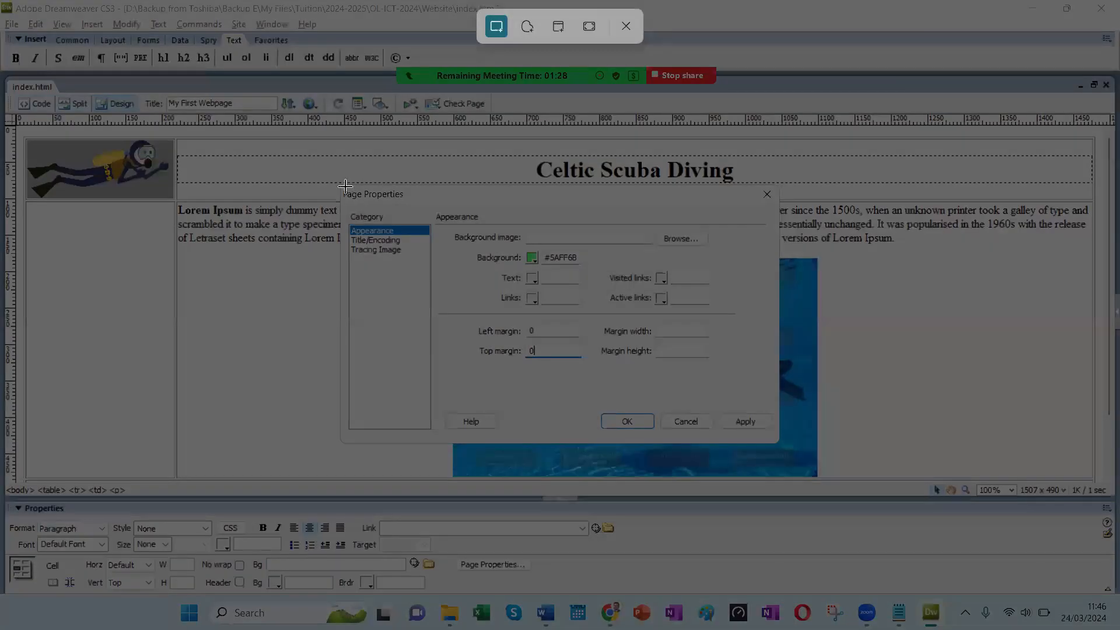
drag(345, 185, 777, 438)
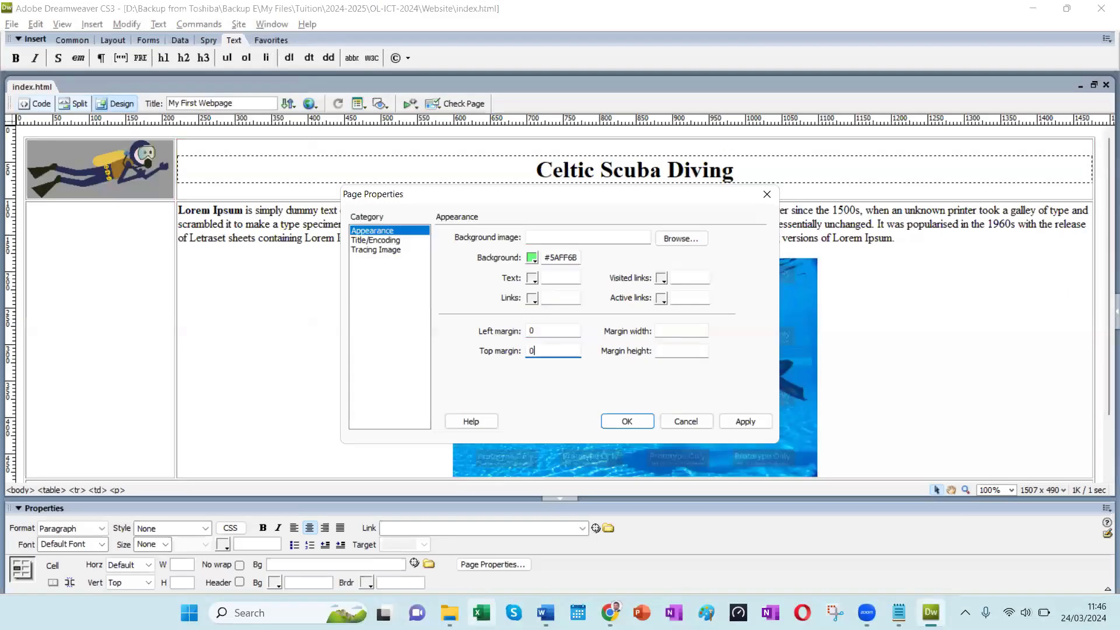
click(545, 613)
key(ctrl+v)
key(alt+Tab)
Step: Accept the page properties and save the page
click(624, 419)
click(461, 333)
click(420, 318)
drag(572, 356, 491, 443)
key(ctrl+s)
Step: Switch to Chrome, reload the My First Webpage tab to check the background and margins, and return to Dreamweaver
key(alt+Tab)
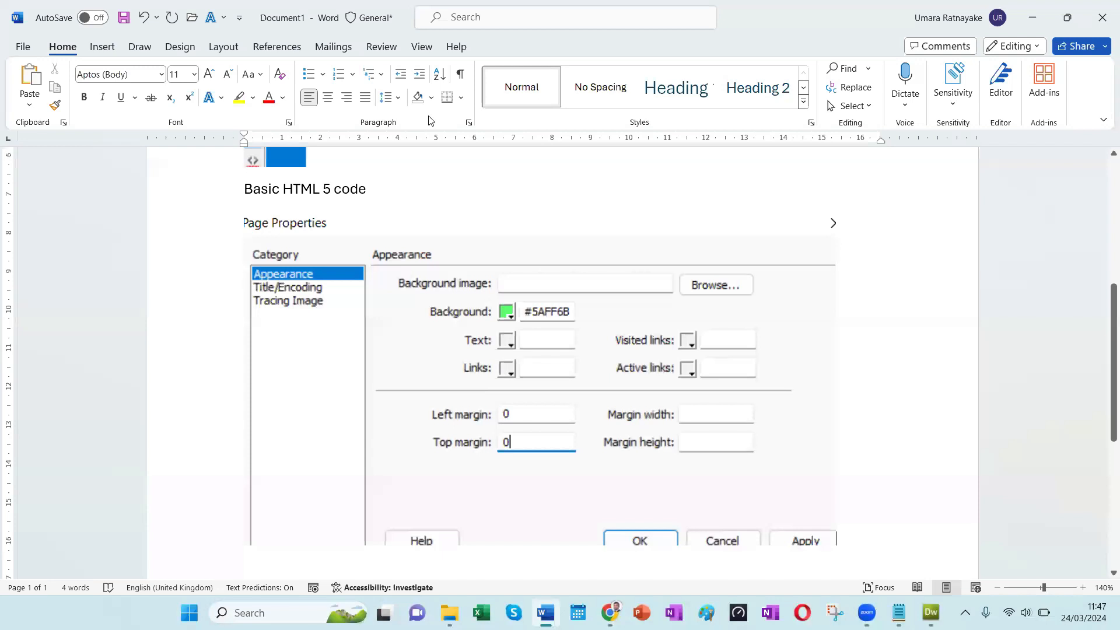
key(alt+Tab)
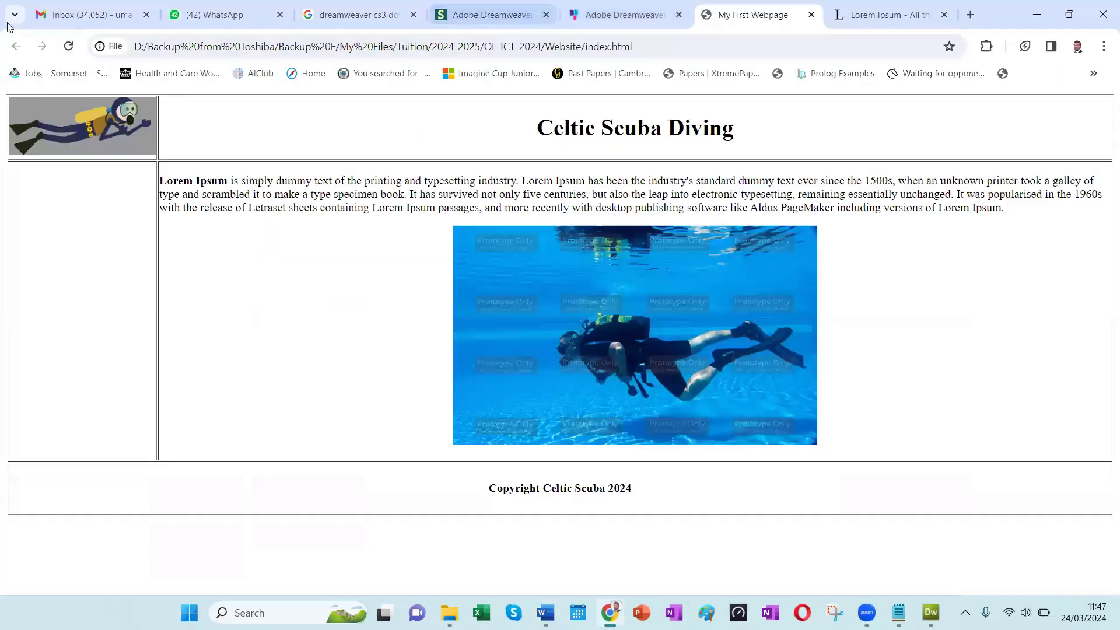
click(68, 47)
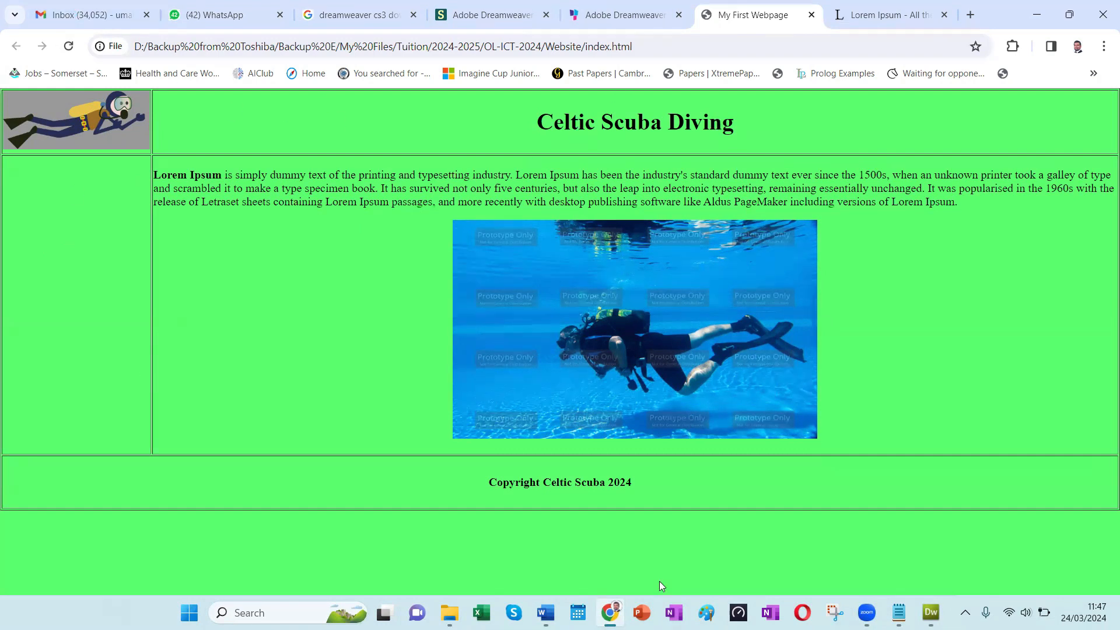
click(931, 613)
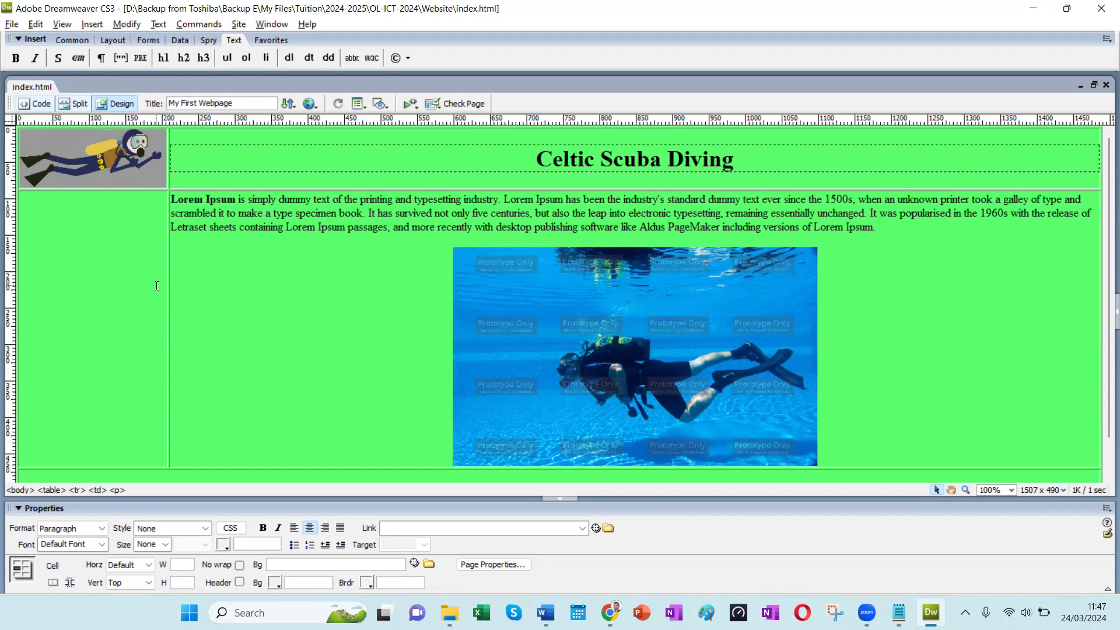
Step: Set the vertical alignment of the empty cell below the logo to Top
click(48, 232)
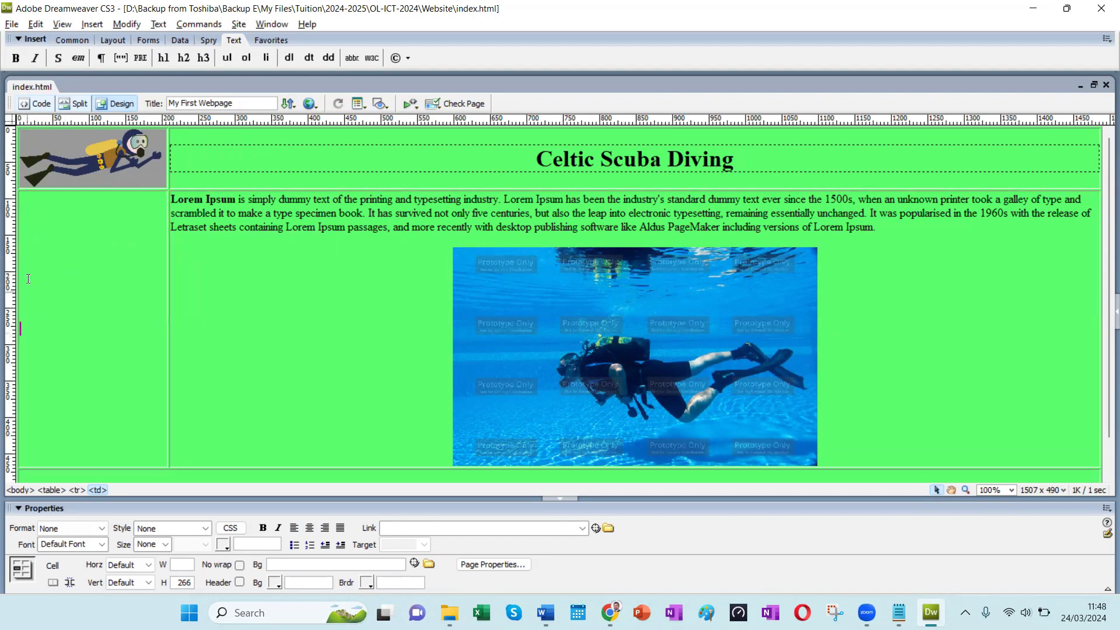
click(150, 583)
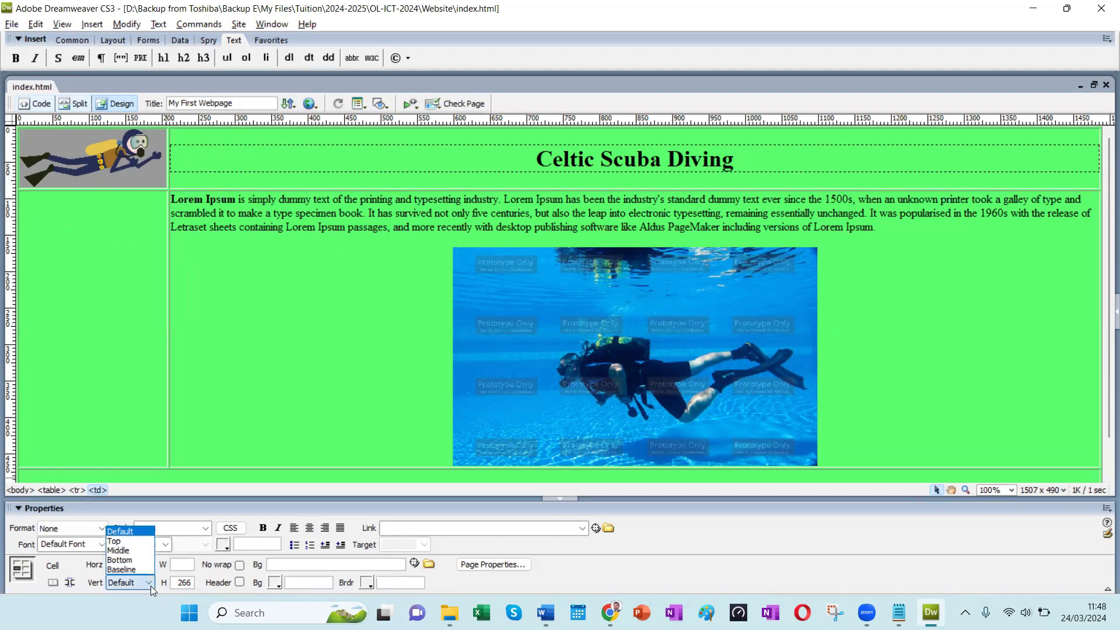
click(135, 548)
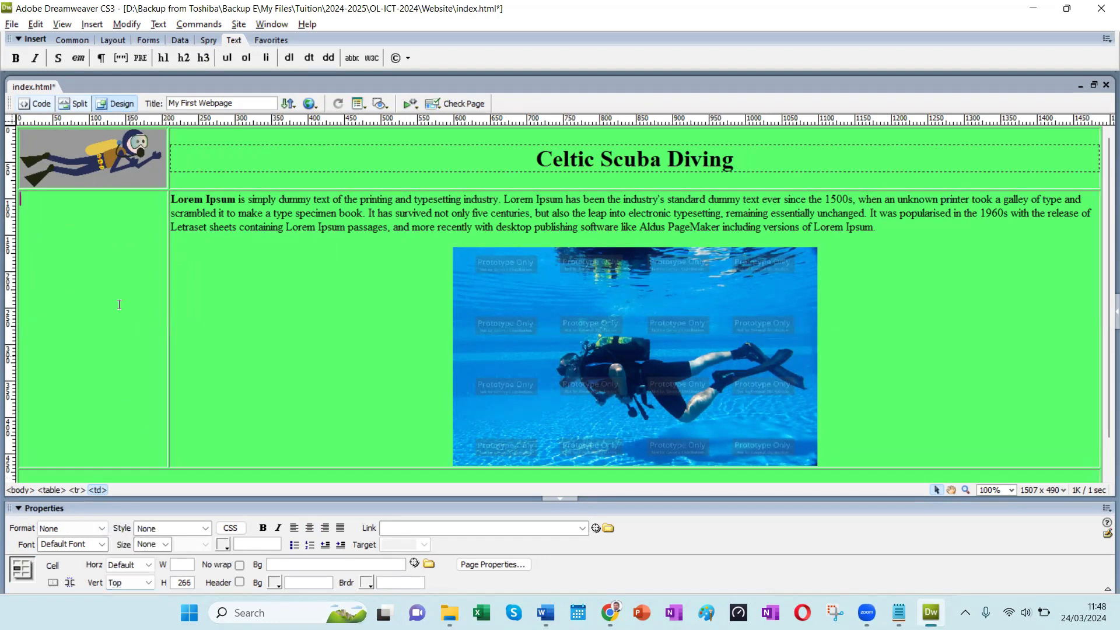
Step: Split the empty cell below the diver logo into four rows and shrink the upper three for navigation labels
right_click(58, 217)
mouse_move(93, 219)
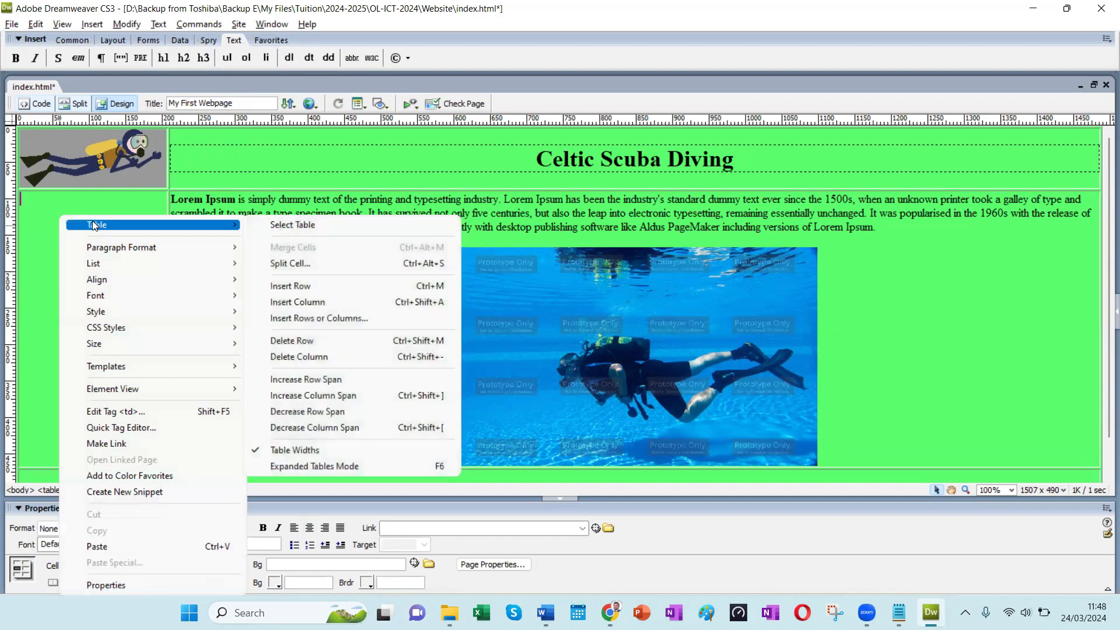
click(308, 264)
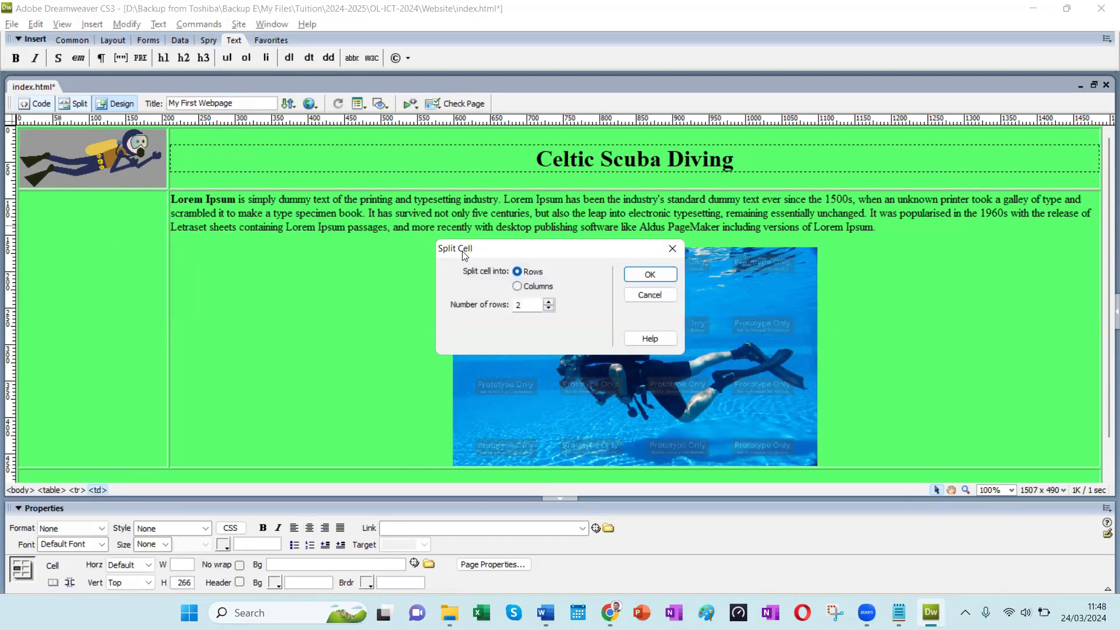
drag(464, 255, 239, 227)
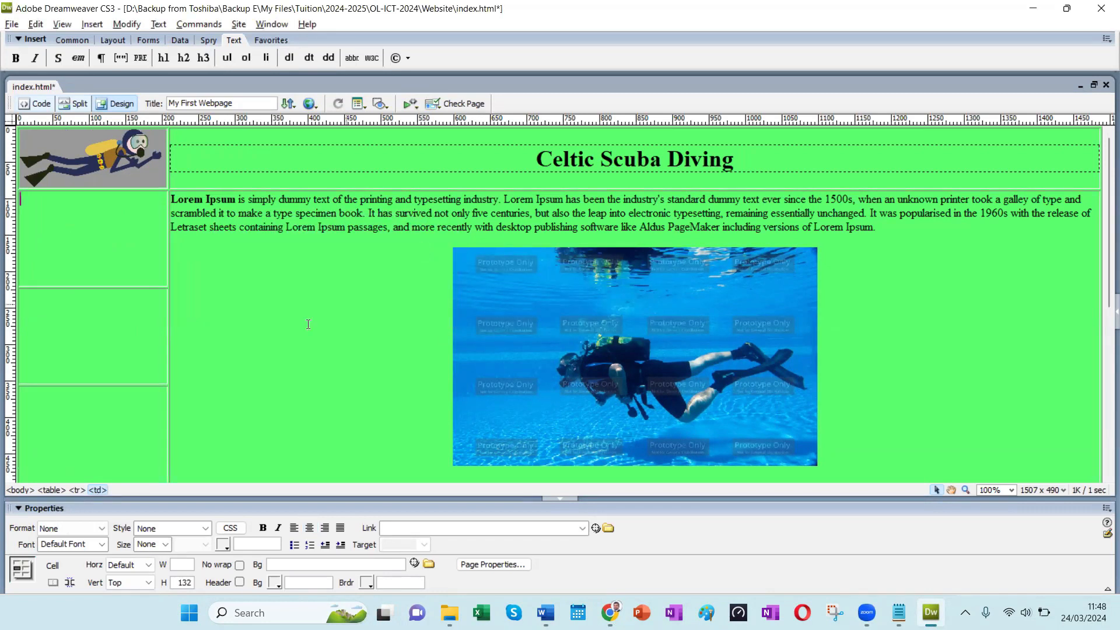
click(118, 287)
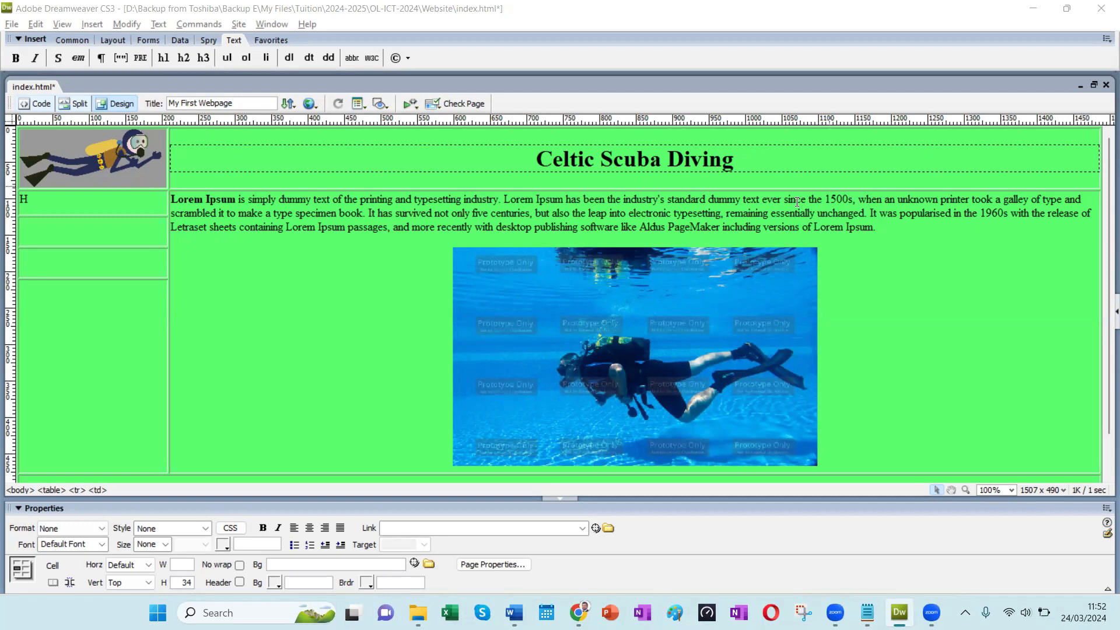
Step: Enter HOME in the first navigation cell and ABOUT US in the second
click(49, 198)
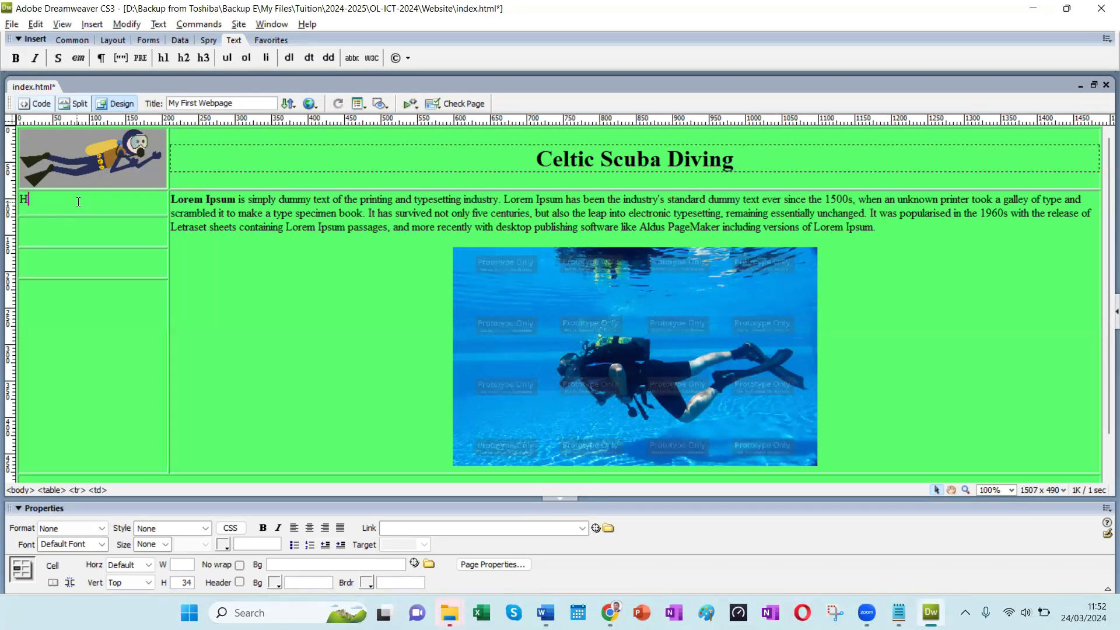
text(OME)
click(58, 236)
text(ABOUT US)
click(58, 256)
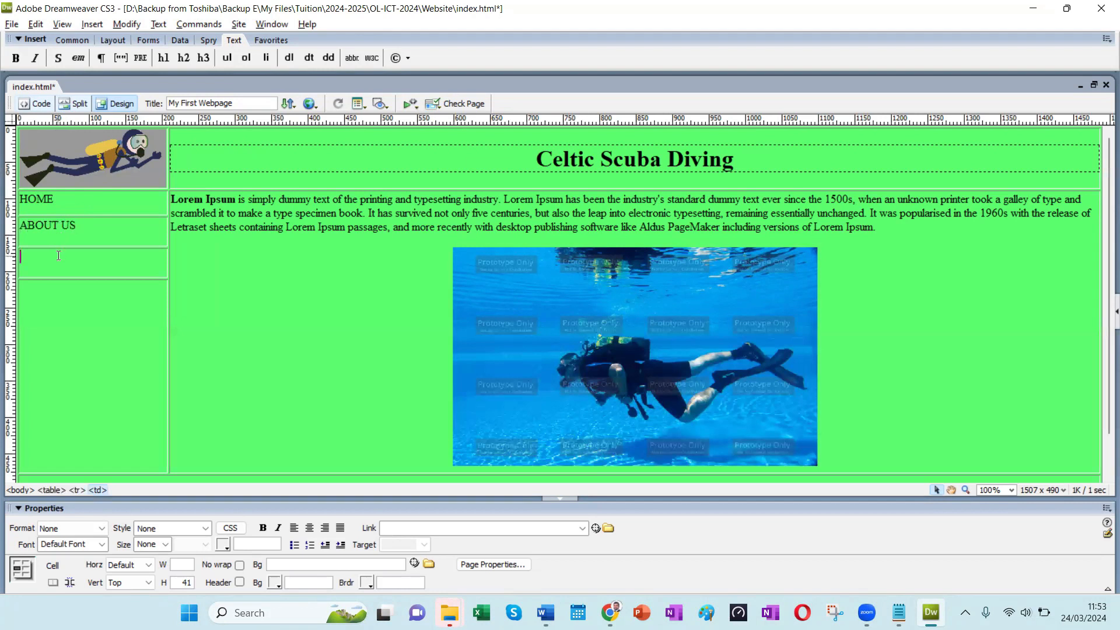
Step: Replace ABOUT US with DIVING and enter CONTACT US in the third navigation cell
drag(78, 227, 13, 227)
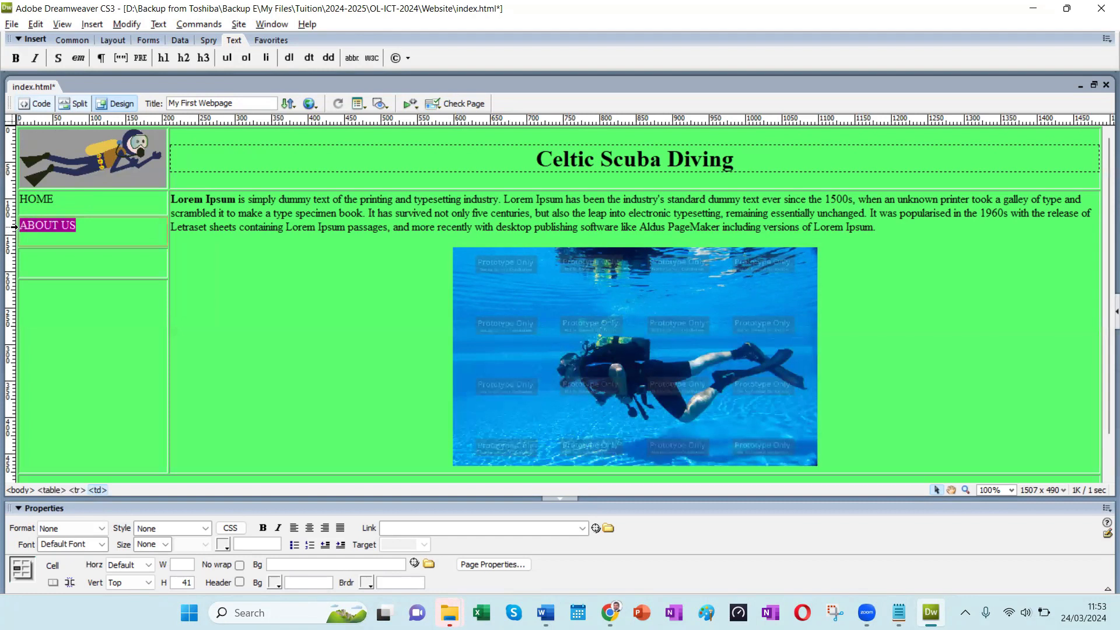
text(DIVING)
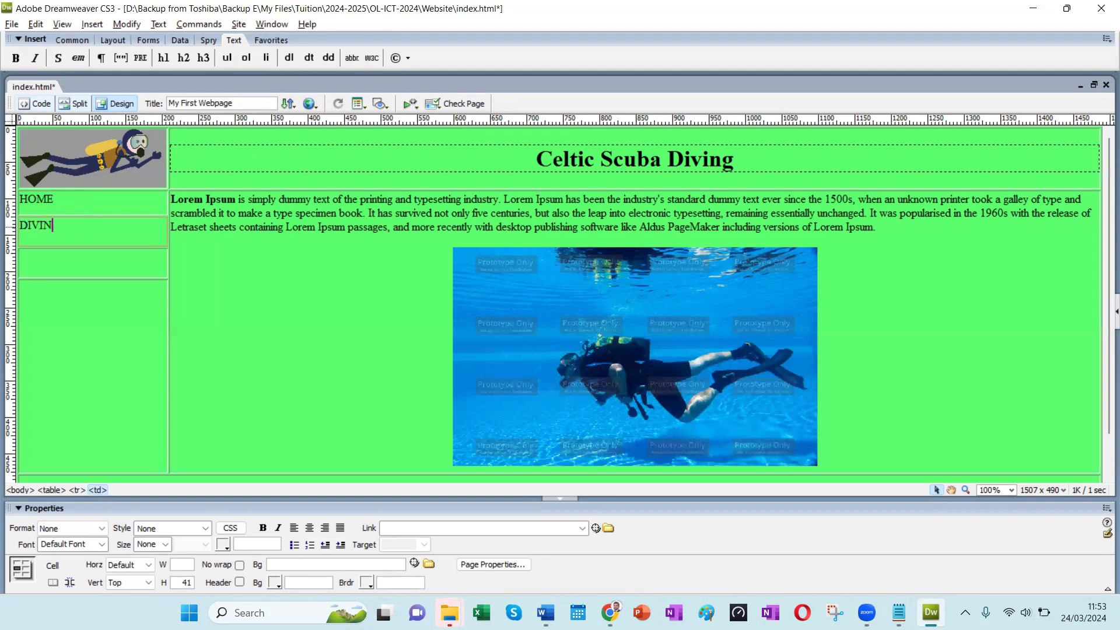
click(36, 266)
text(CONTACT US)
click(93, 301)
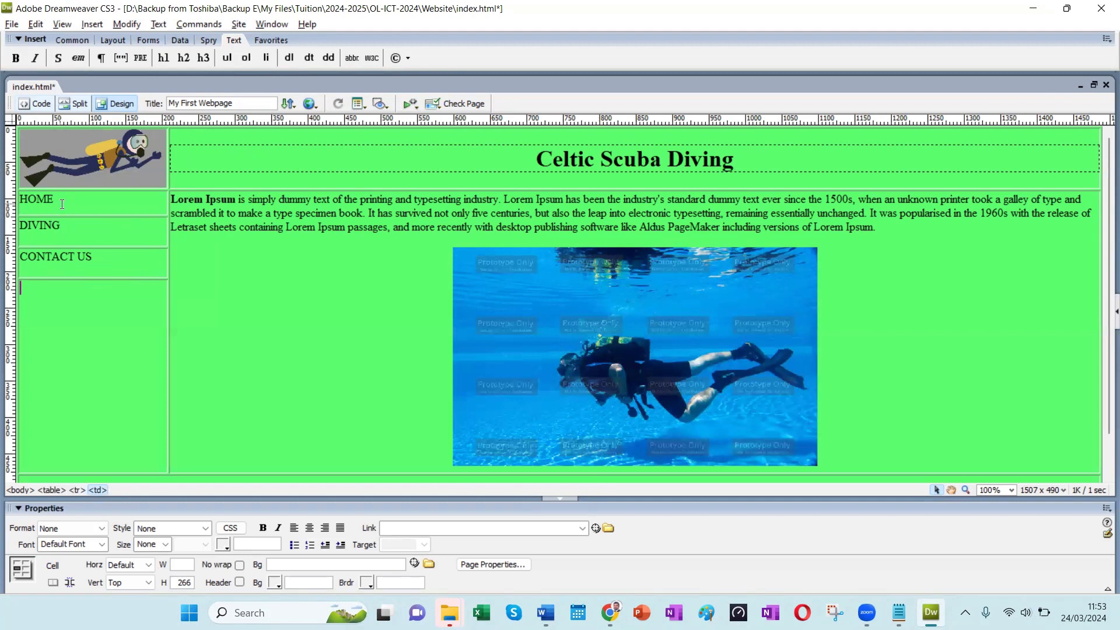
Step: Align the HOME, DIVING and CONTACT US cells to Middle vertically and Center horizontally
drag(97, 260, 16, 207)
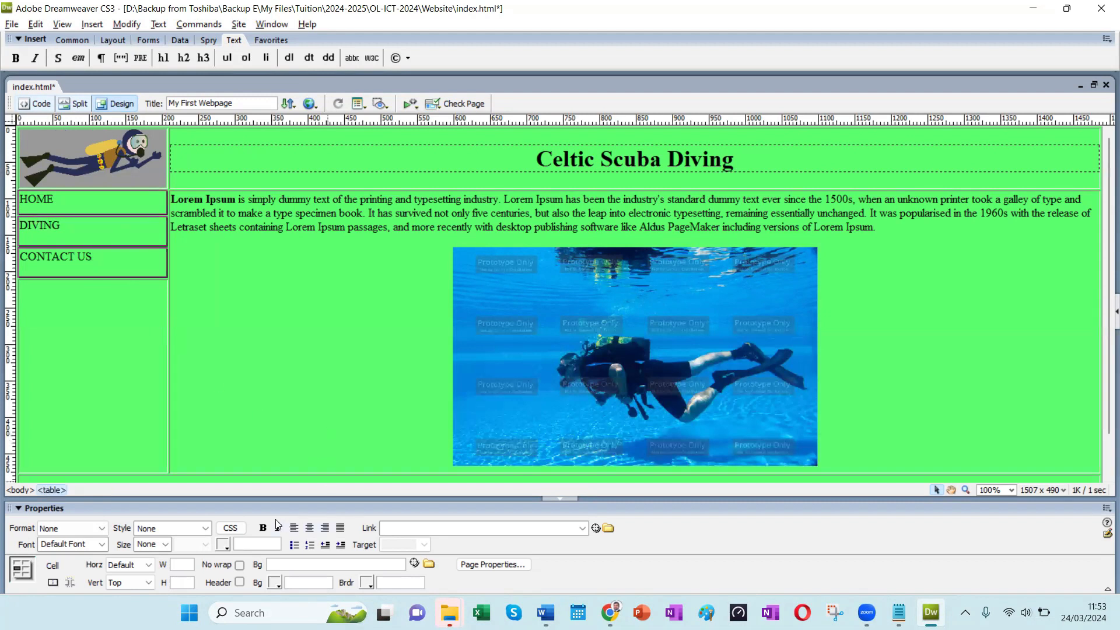
click(55, 203)
drag(45, 195, 45, 195)
click(151, 587)
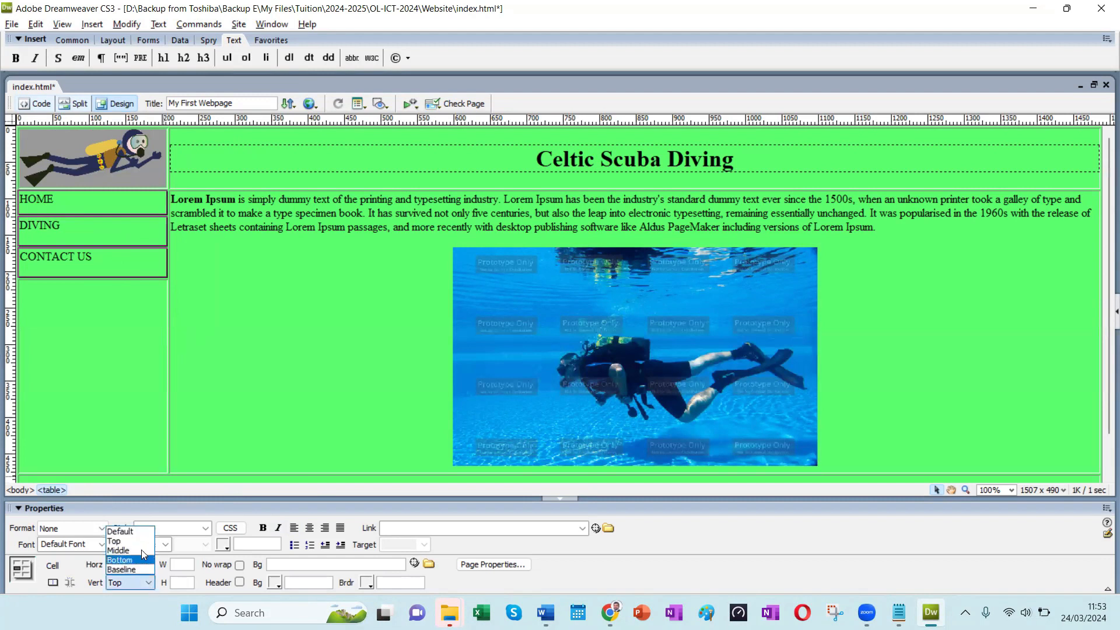
click(141, 551)
click(147, 566)
click(136, 597)
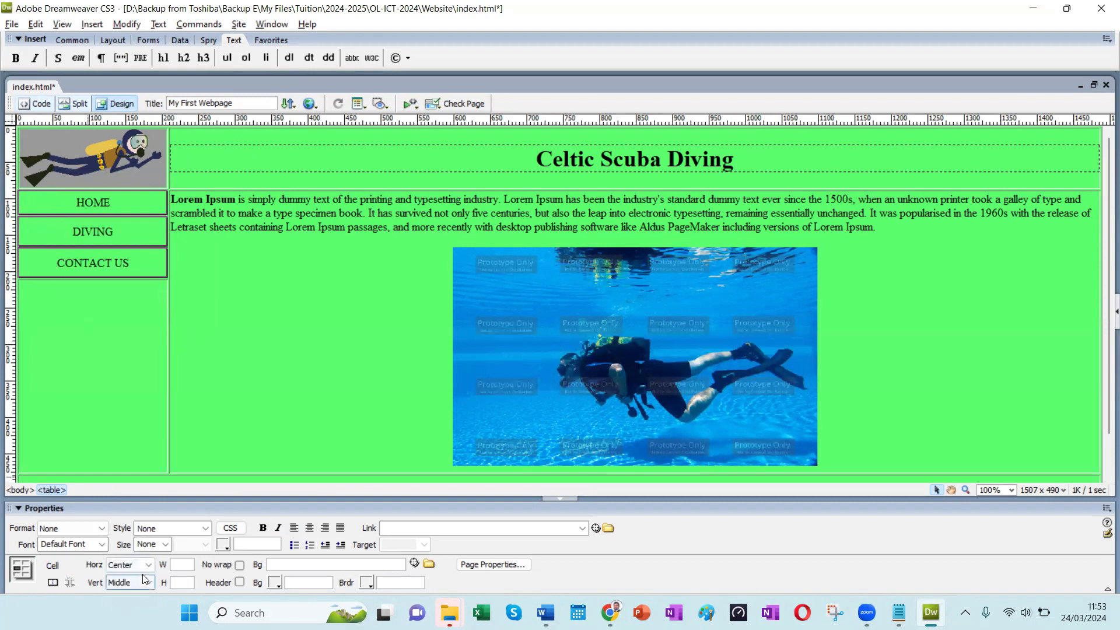
click(93, 330)
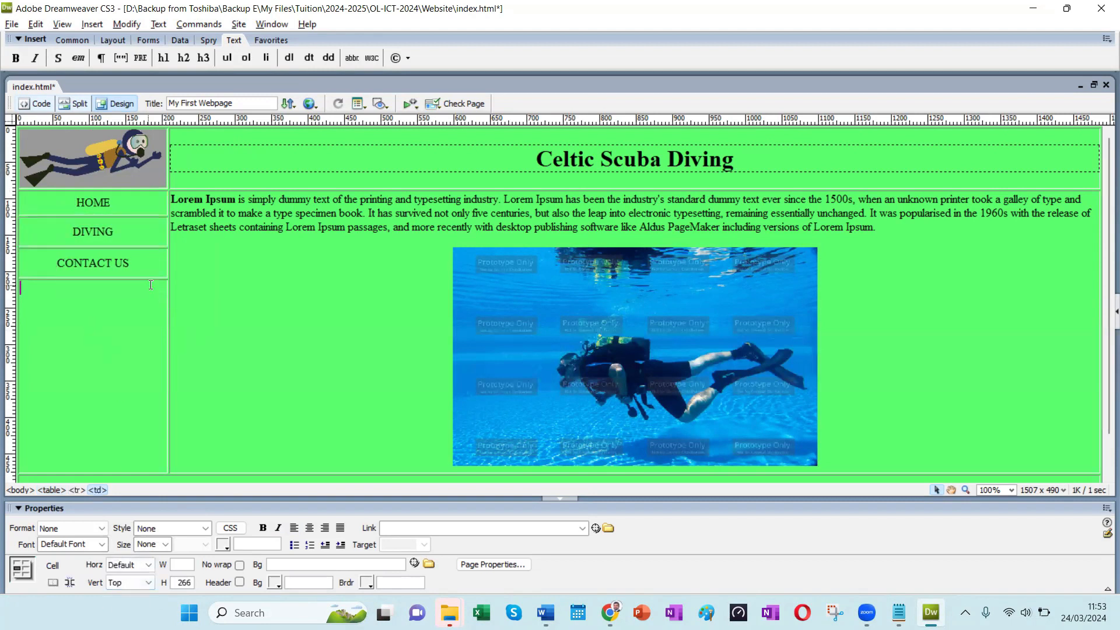
Step: Set the background colour of the HOME cell to #00CCCC
click(134, 208)
click(132, 223)
click(134, 209)
click(278, 581)
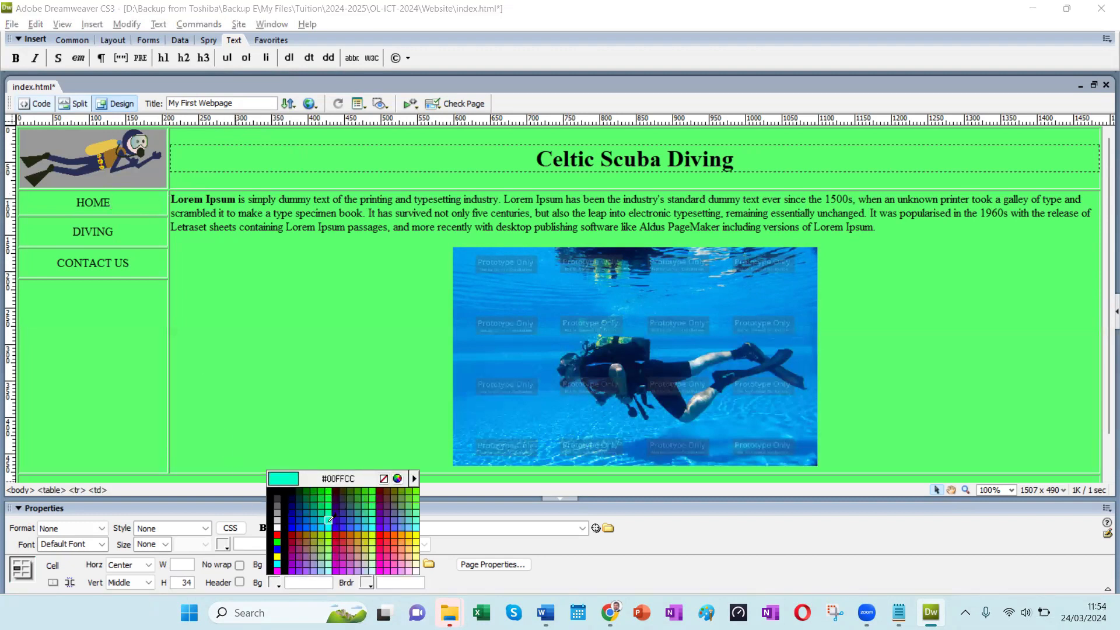
click(323, 518)
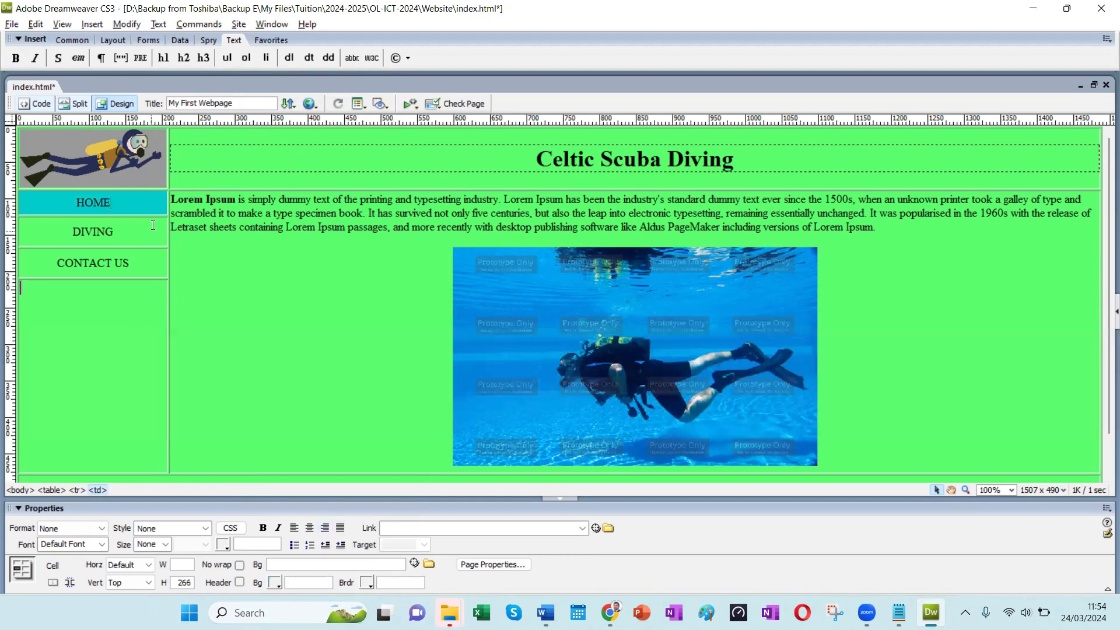
Step: Change the background colour of the HOME cell to yellow
click(275, 582)
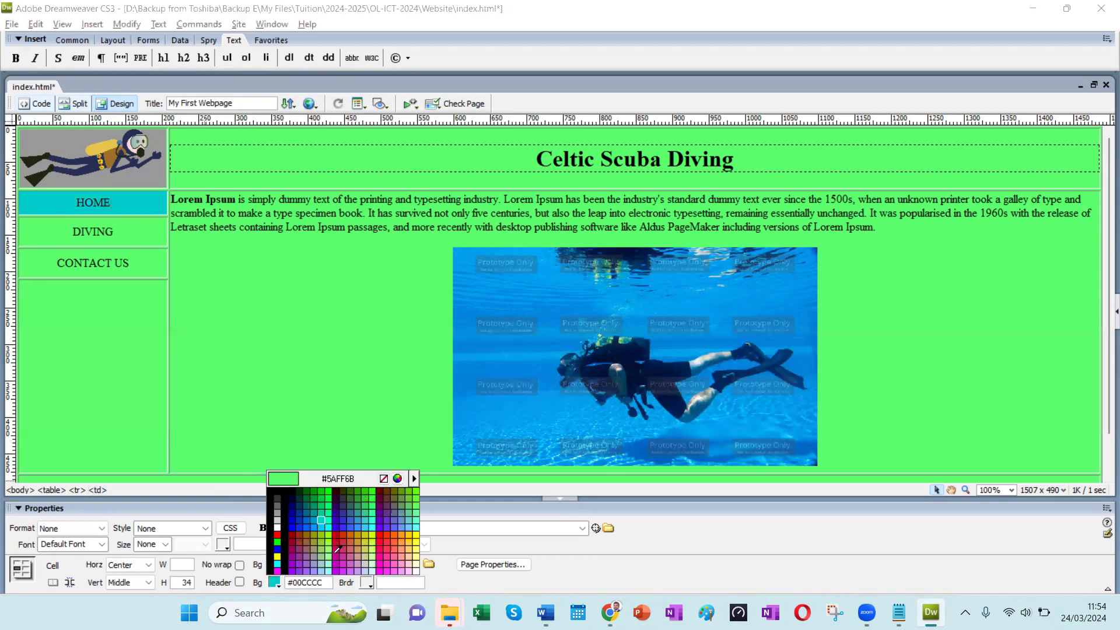
click(417, 539)
click(115, 338)
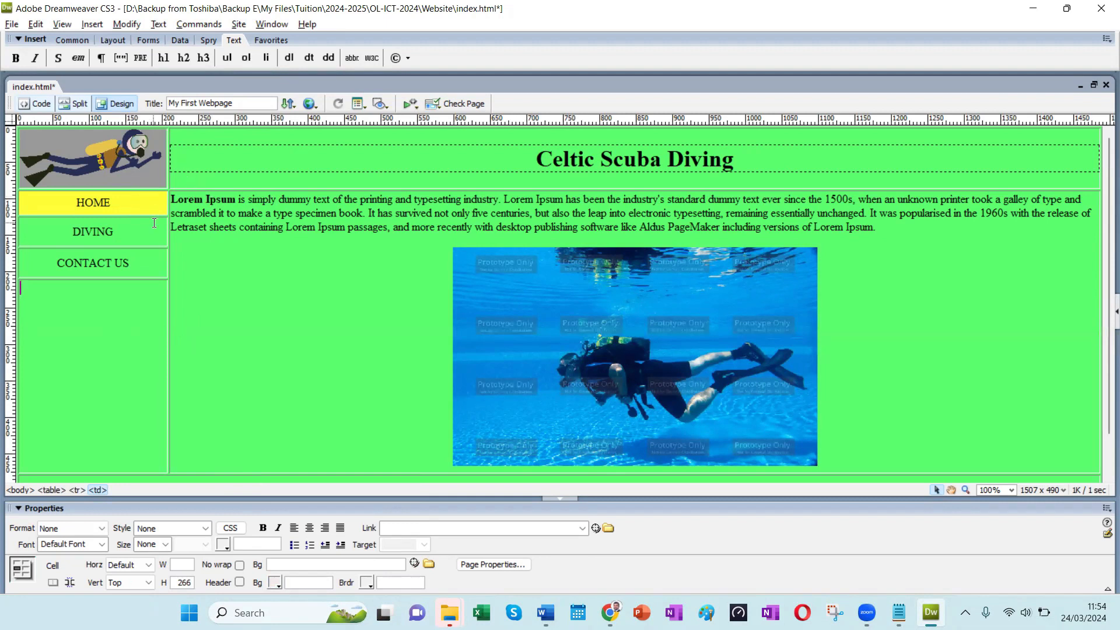
Step: Save index.html and preview the page in Chrome before returning to Dreamweaver
key(ctrl+s)
key(F12)
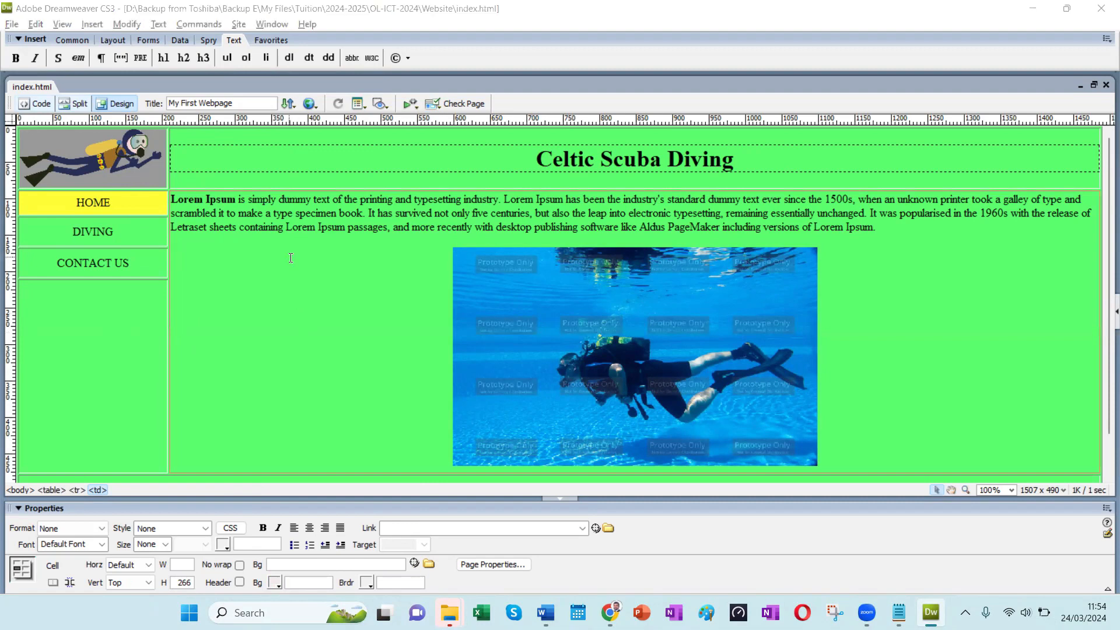
key(super+Tab)
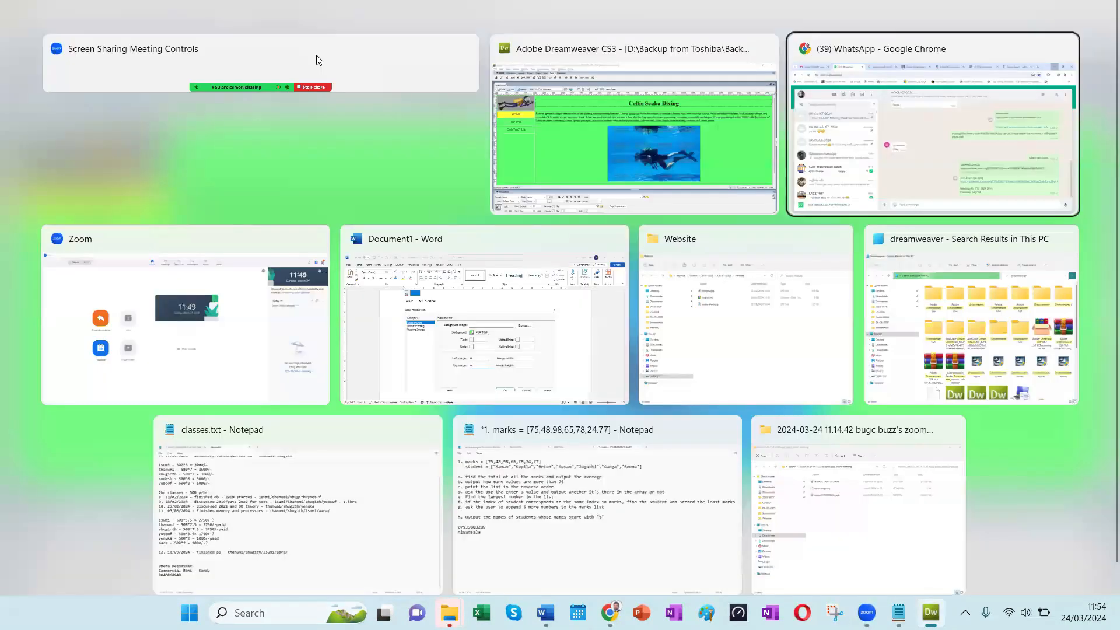
key(Return)
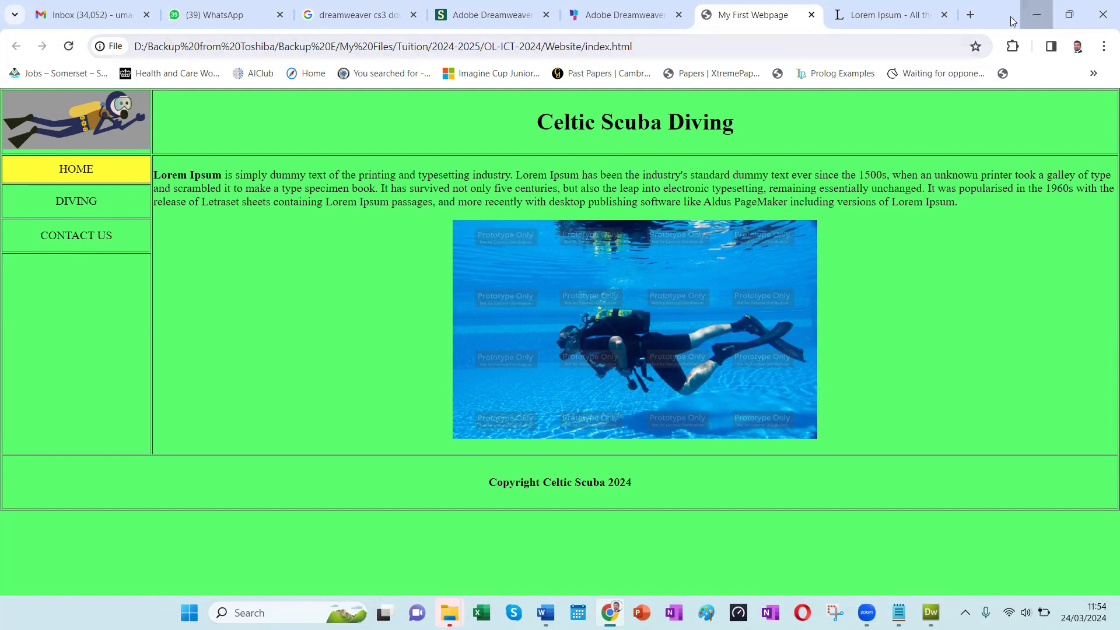
click(1036, 15)
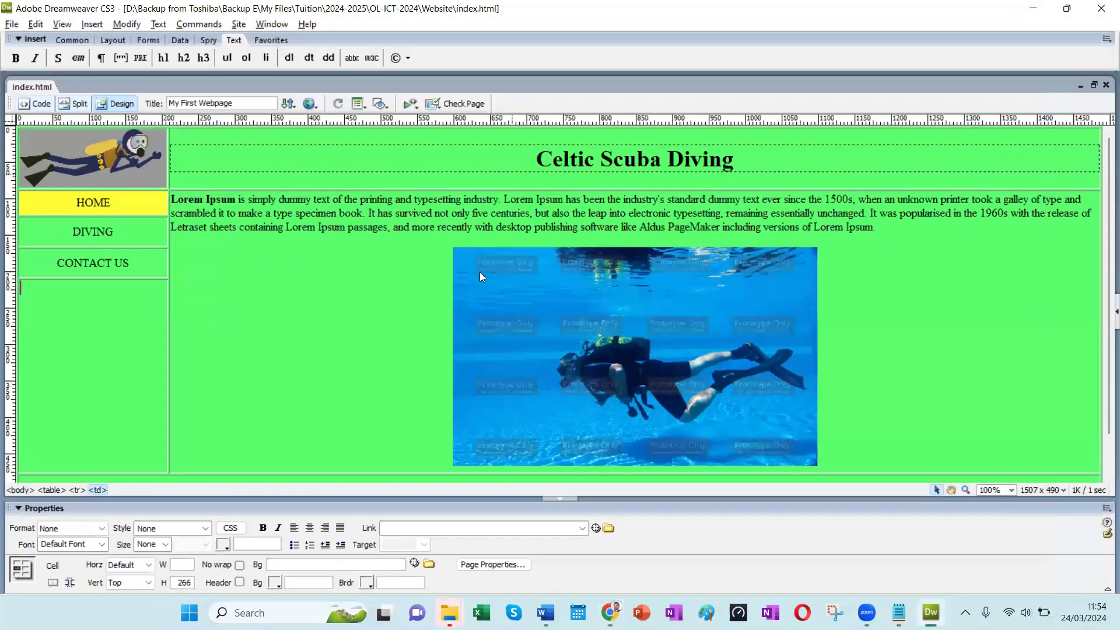
Step: Add a centred line reading Home Page above the Lorem Ipsum paragraph
click(170, 199)
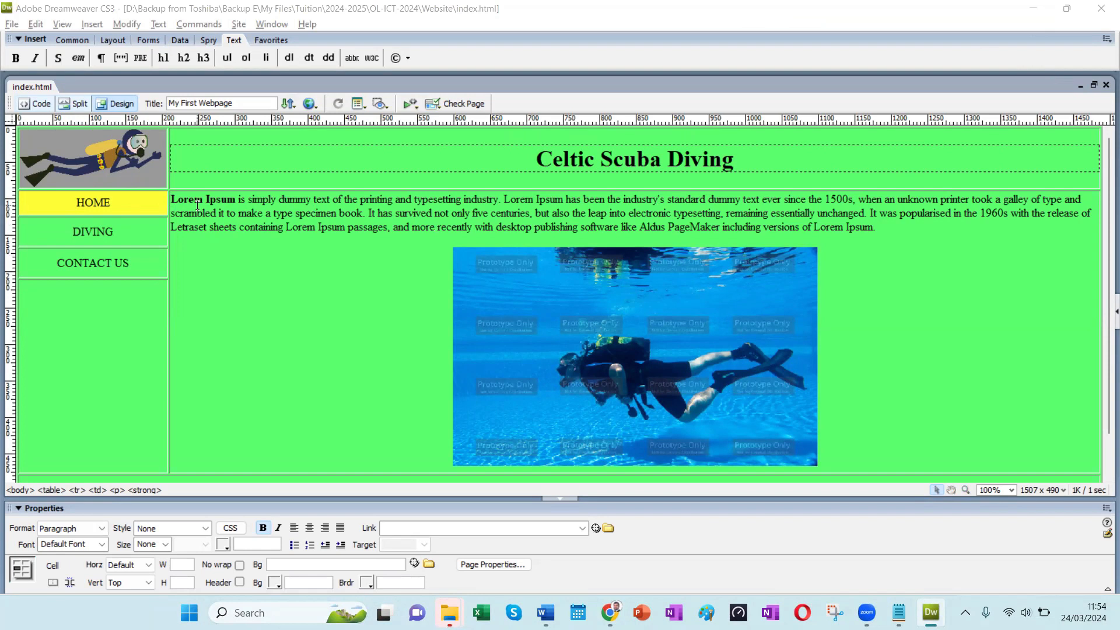
click(172, 198)
key(Return)
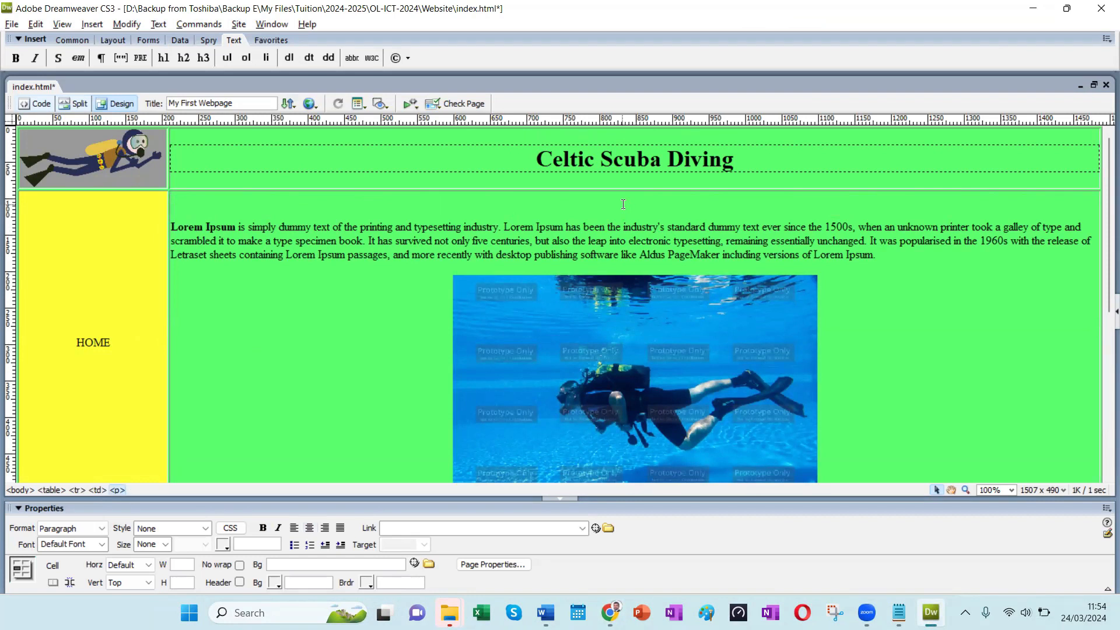
text(Home Page)
click(310, 528)
Step: Format the Home Page line as Heading 2
triple_click(603, 206)
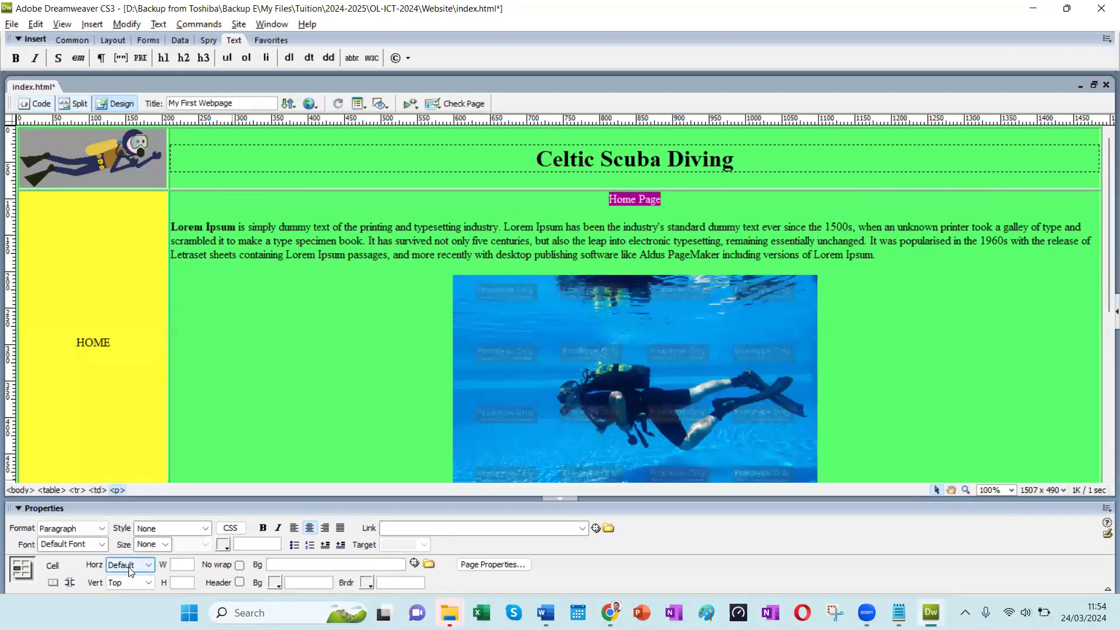
click(102, 544)
click(102, 544)
click(103, 527)
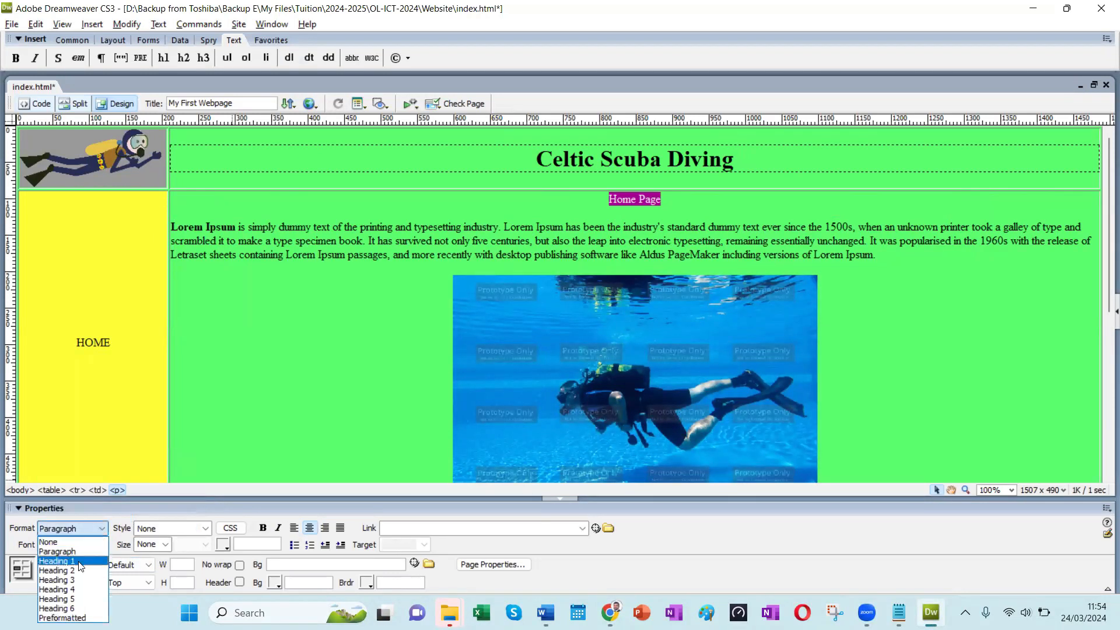
click(58, 570)
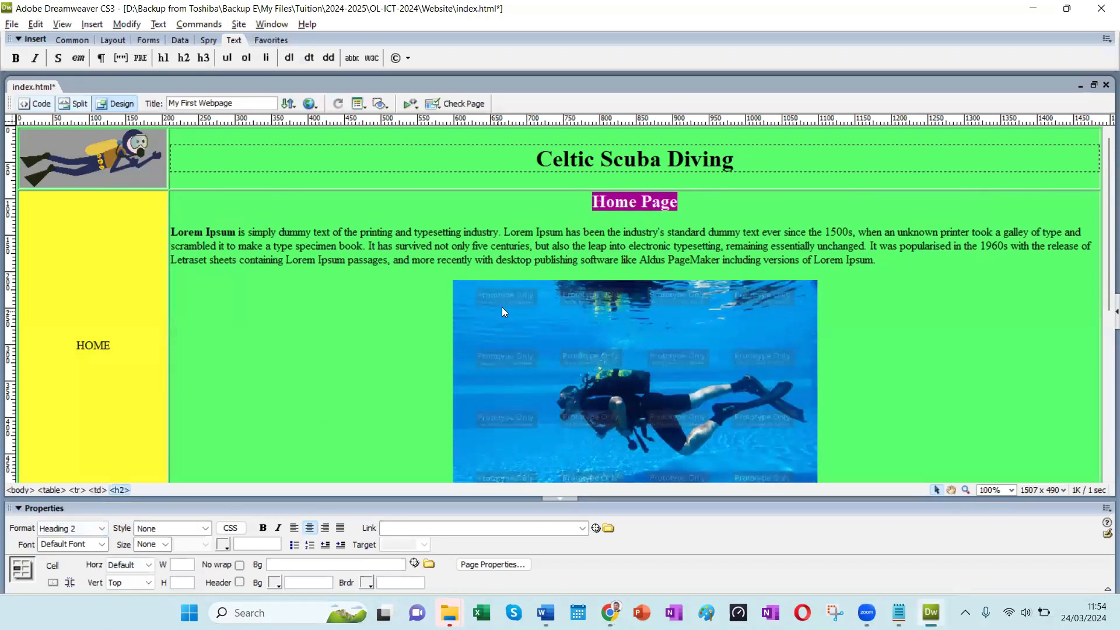
click(441, 232)
Step: Shrink the stretched HOME row to about the height of the other navigation rows and save the page
drag(1102, 206, 1101, 275)
click(129, 377)
drag(127, 361, 127, 171)
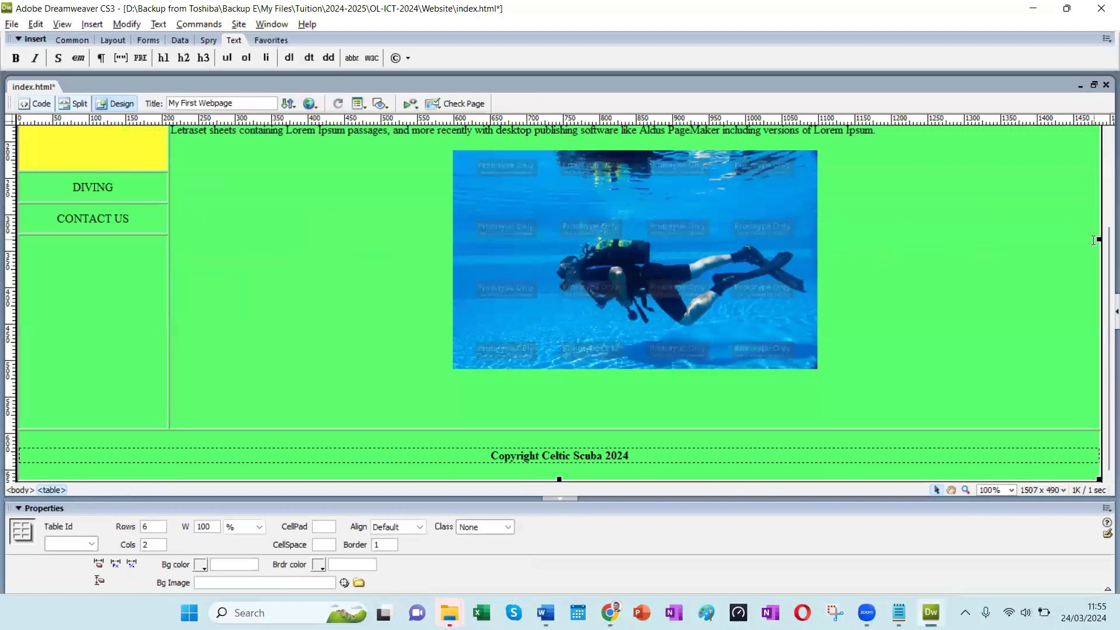
scroll(232, 245, up, 4)
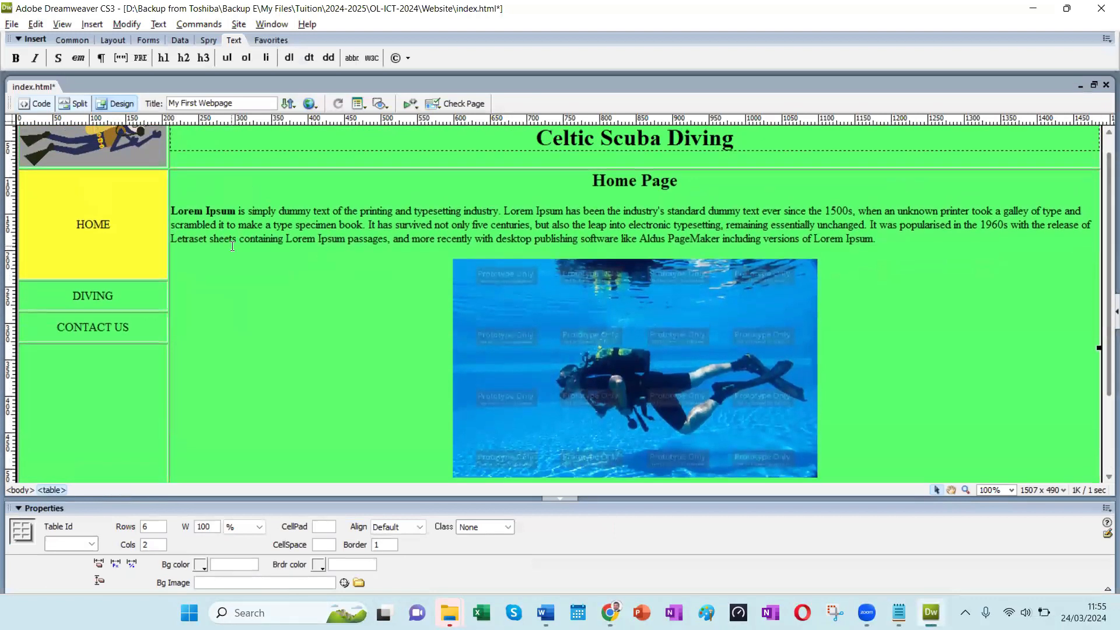
drag(161, 280, 154, 198)
click(252, 283)
key(ctrl+s)
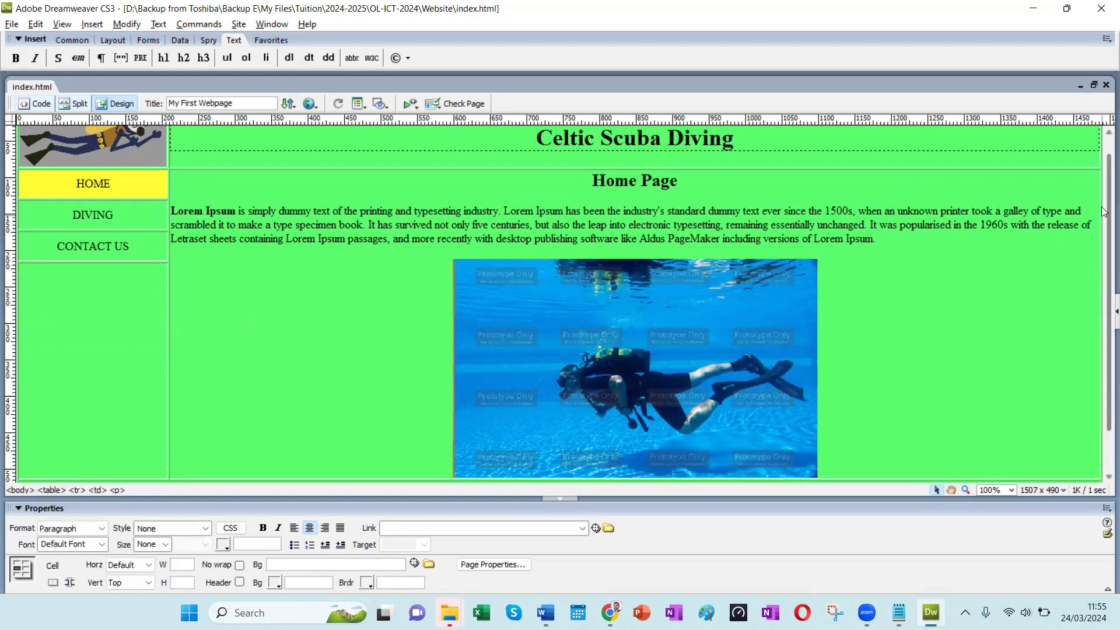
Step: Set the text colour of the Celtic Scuba Diving heading to #AAEB44
scroll(1104, 186, up, 1)
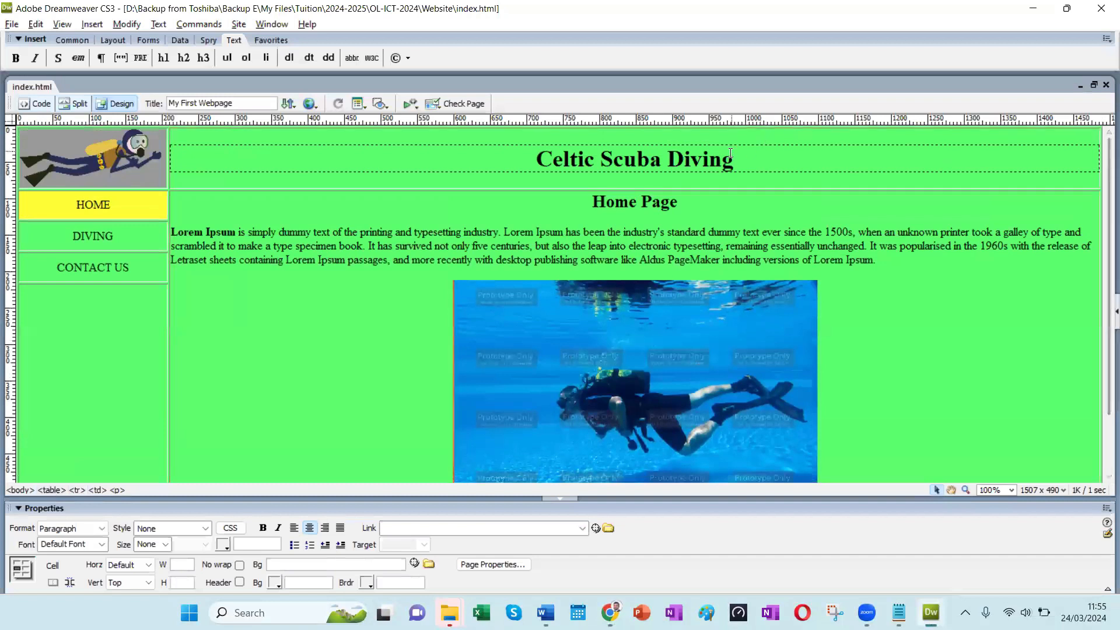
drag(732, 158, 533, 159)
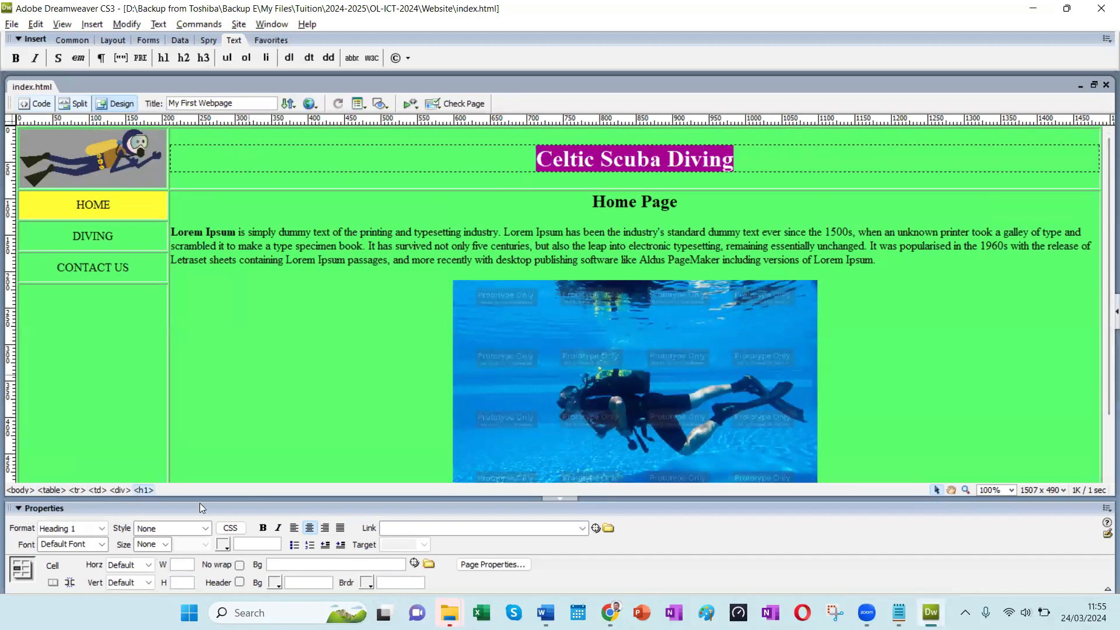
click(223, 547)
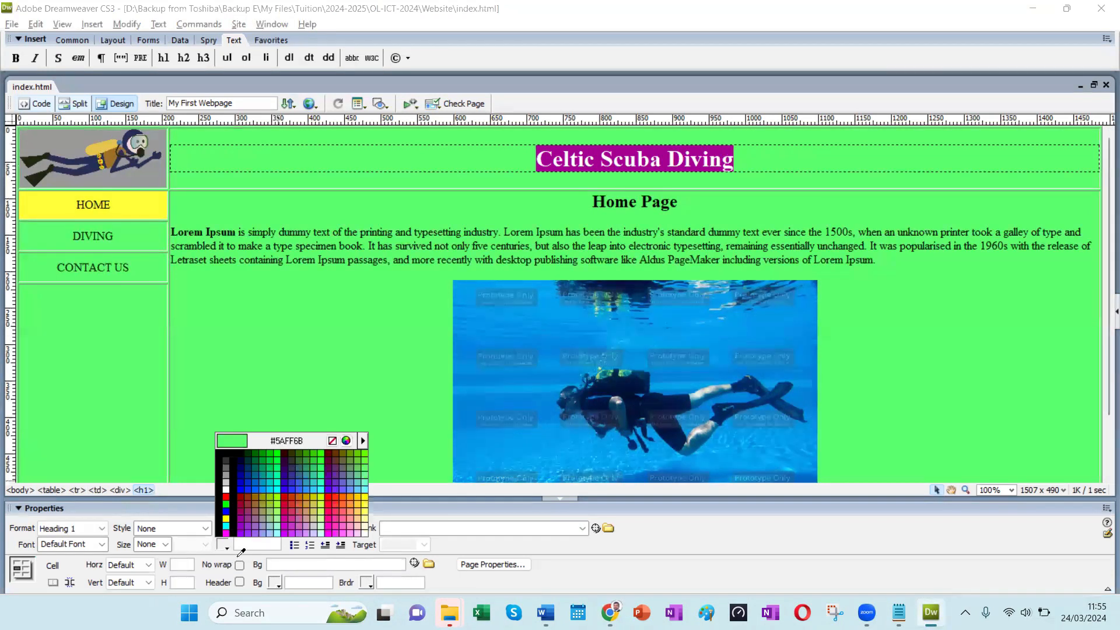
click(279, 539)
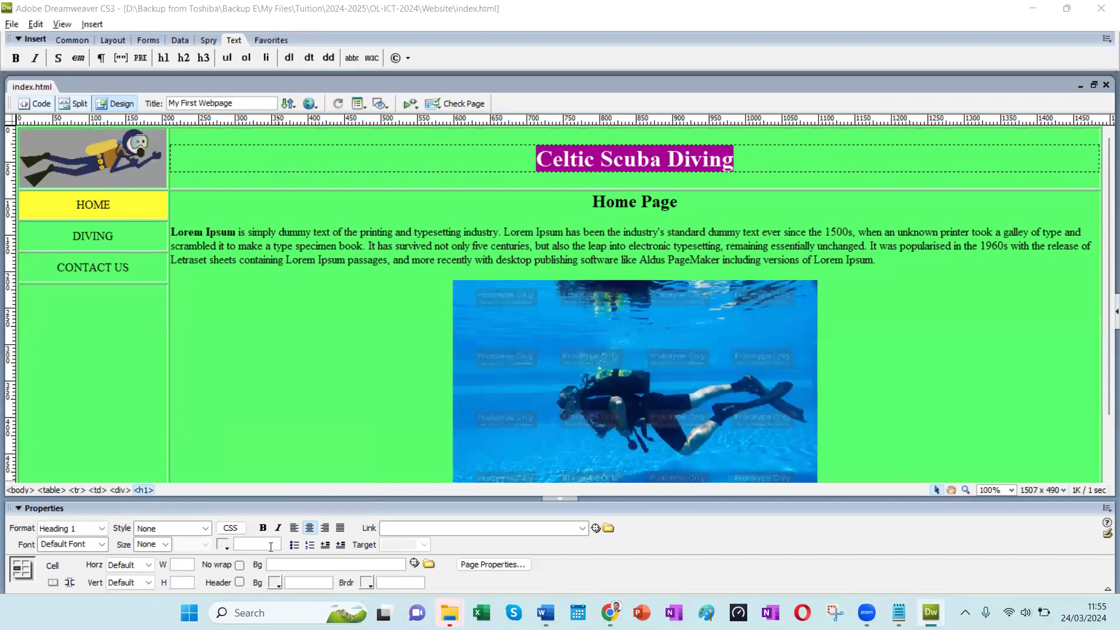
drag(271, 544, 235, 543)
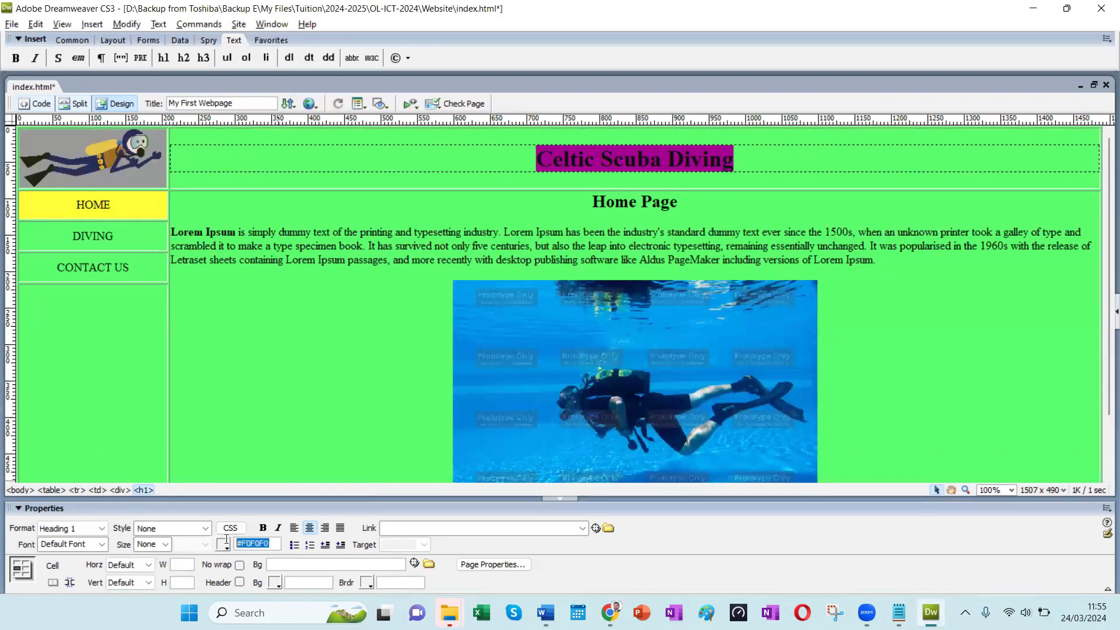
text(#AA)
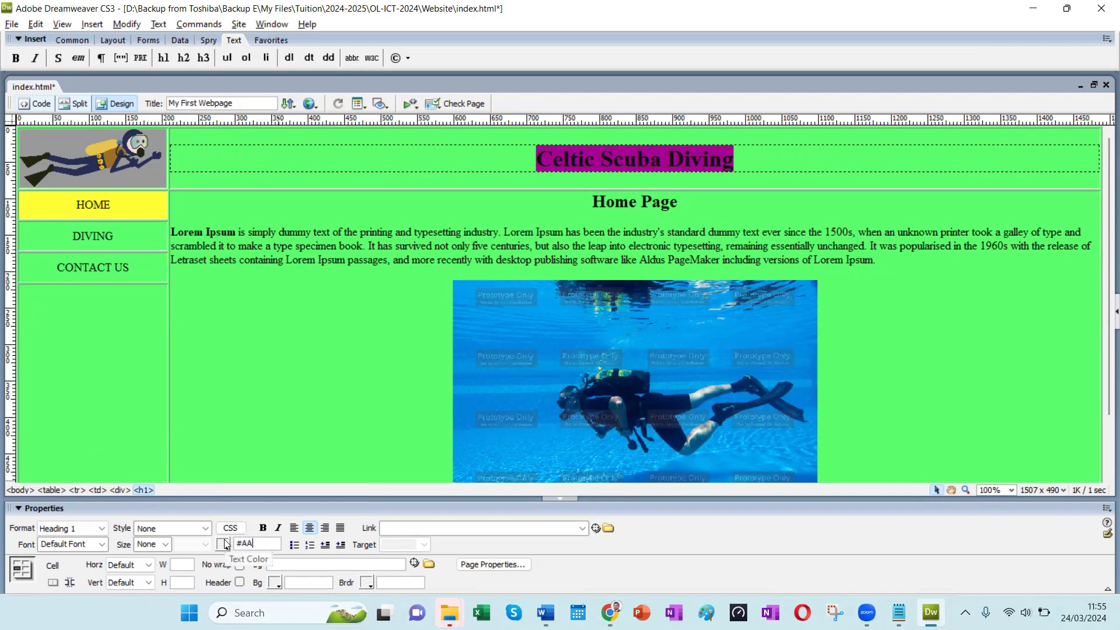
text(EB44)
key(Tab)
click(618, 171)
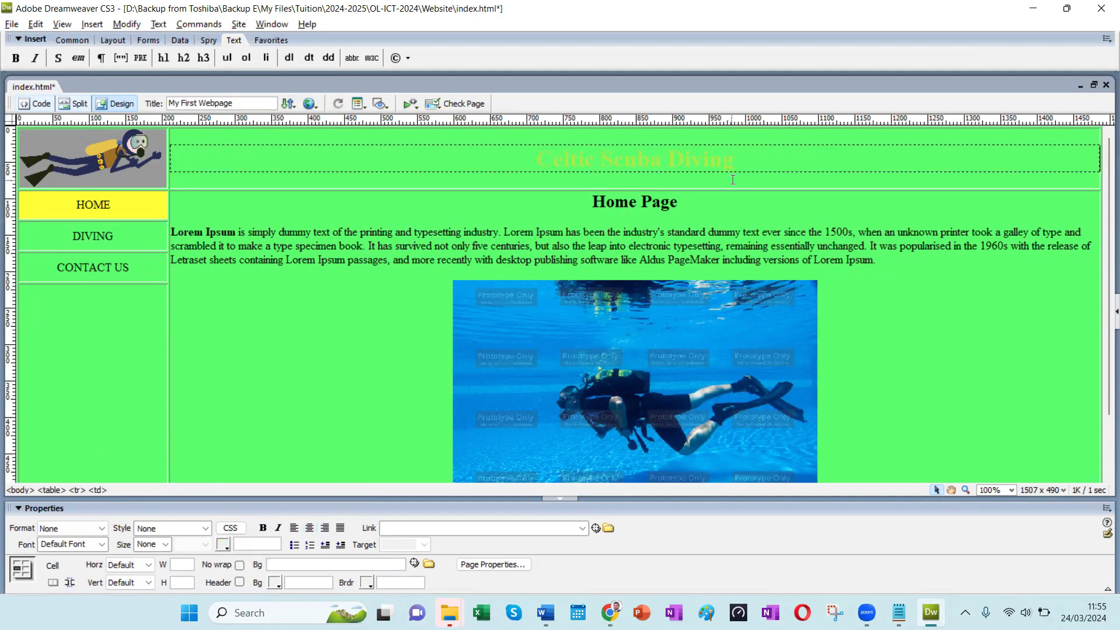
Step: Recolour the Celtic Scuba Diving heading with a muted grey-blue from the colour palette
drag(740, 164, 473, 183)
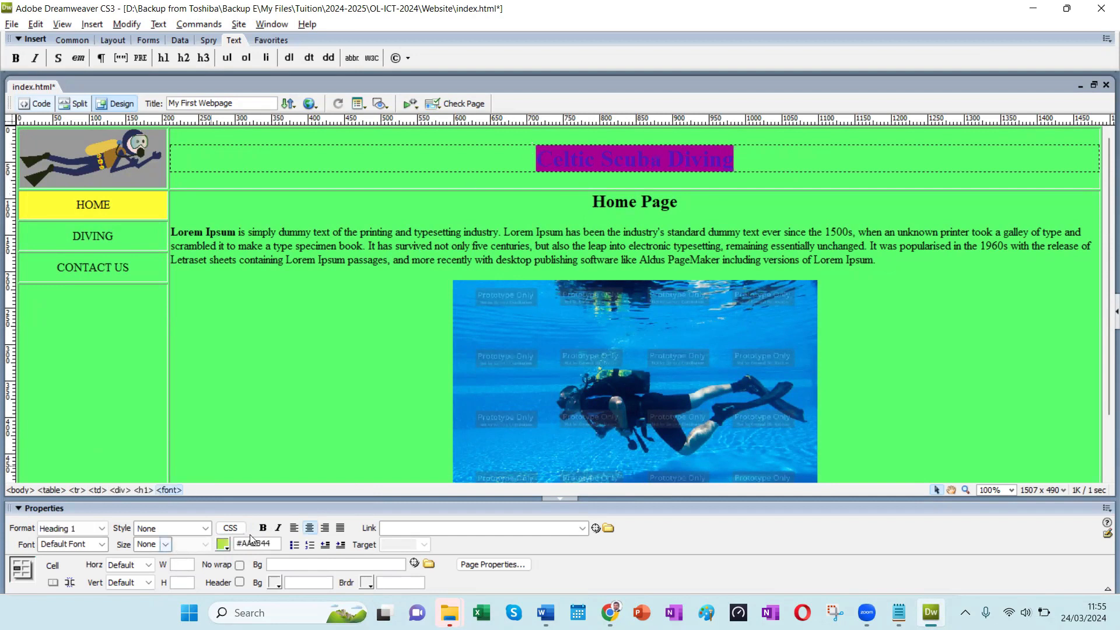
click(224, 547)
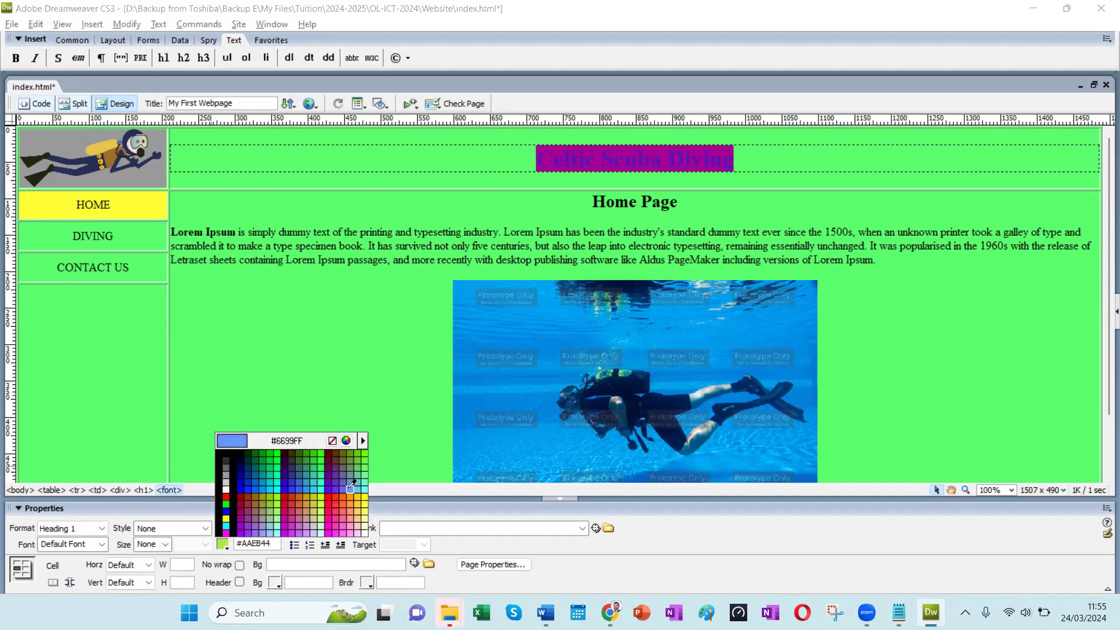
click(349, 473)
click(437, 282)
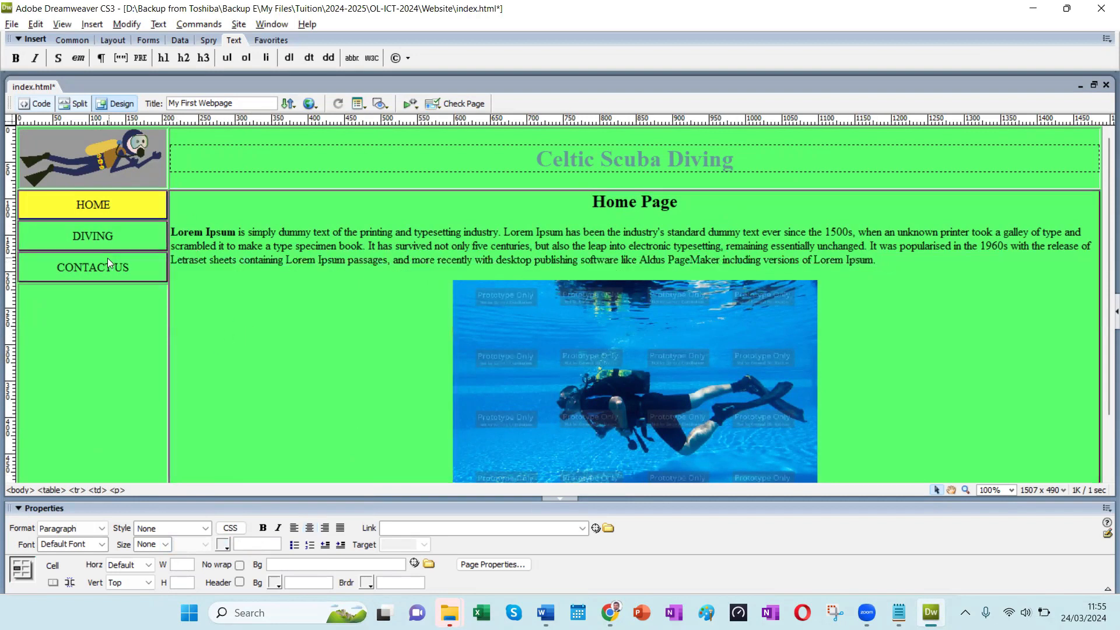
Step: Set the text colour of the Lorem Ipsum paragraph to the yellow-orange #FFCC33
triple_click(170, 230)
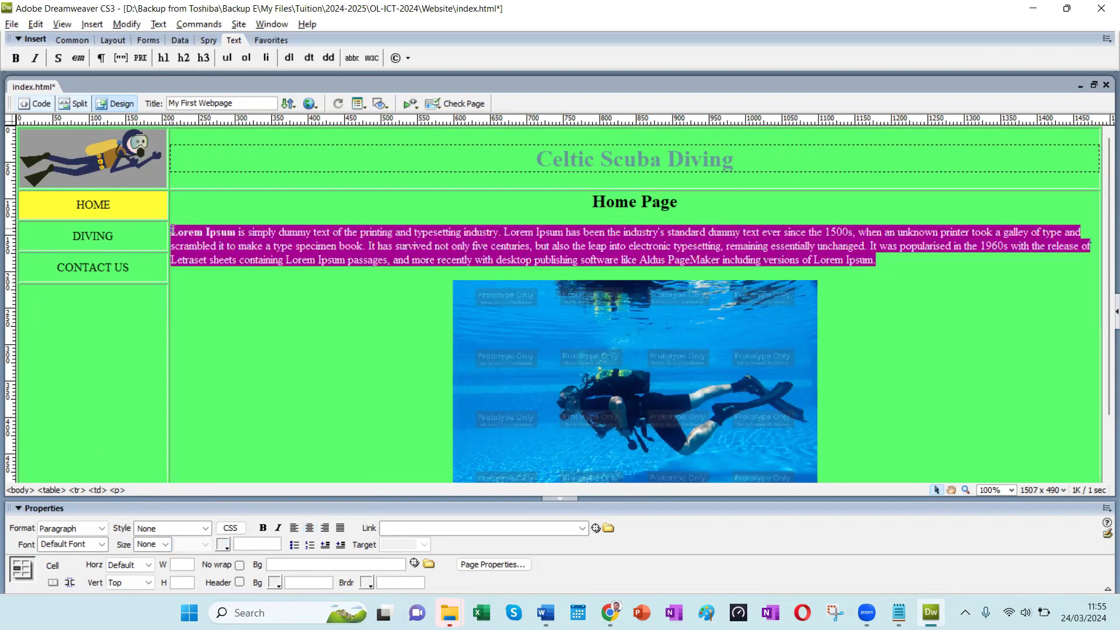
click(222, 549)
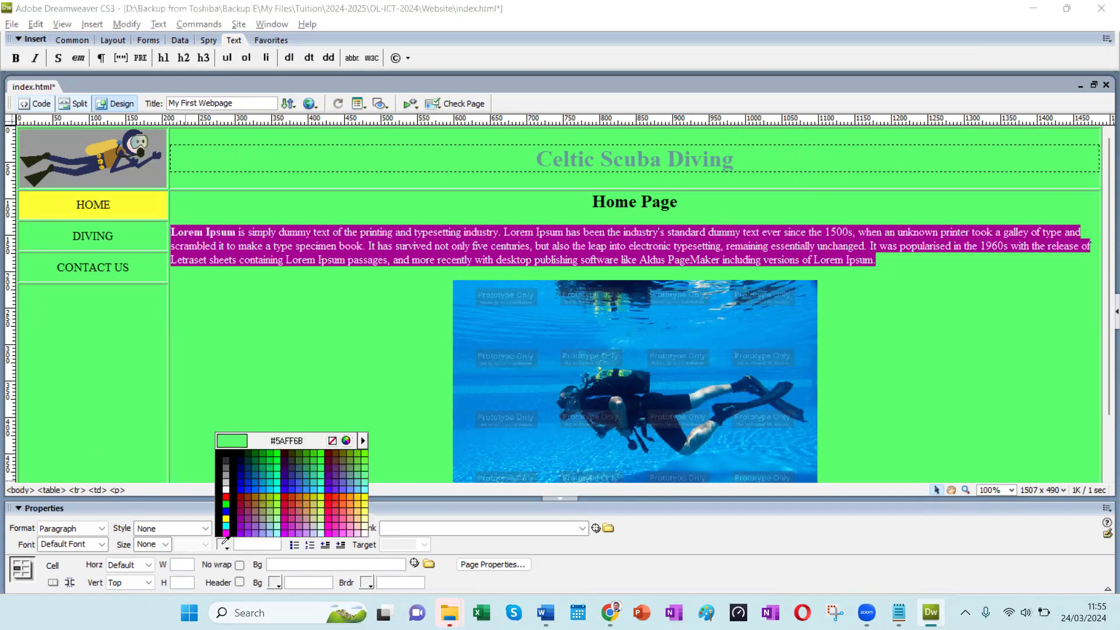
click(359, 504)
click(331, 352)
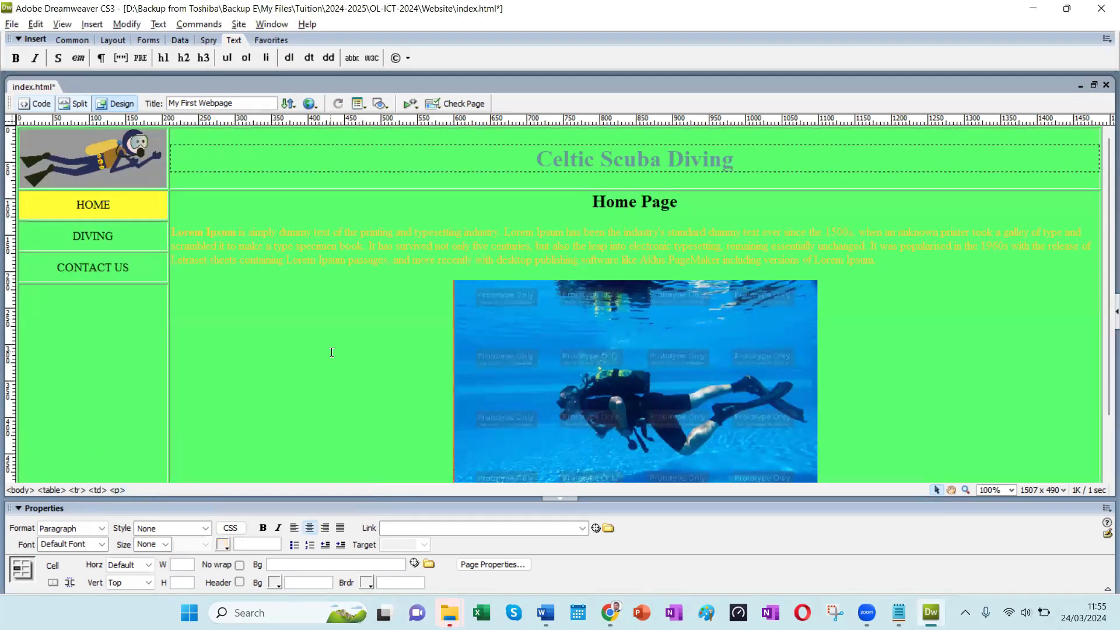
Step: Change the text colour of the Lorem Ipsum paragraph to white, #FFFFFF
click(874, 255)
scroll(230, 283, down, 1)
drag(186, 270, 173, 218)
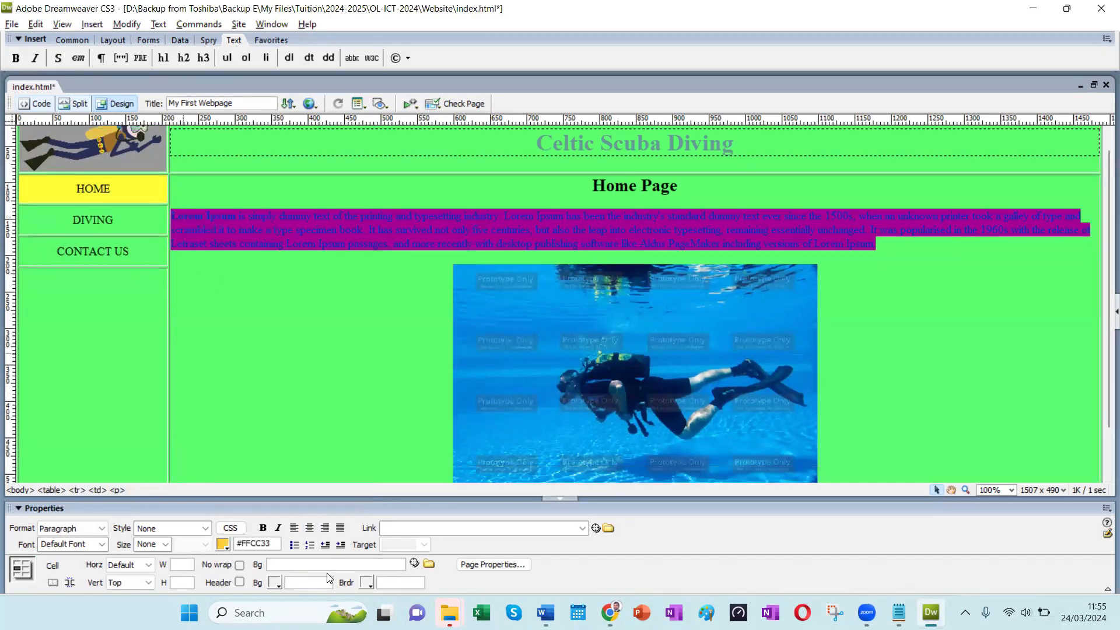
click(227, 539)
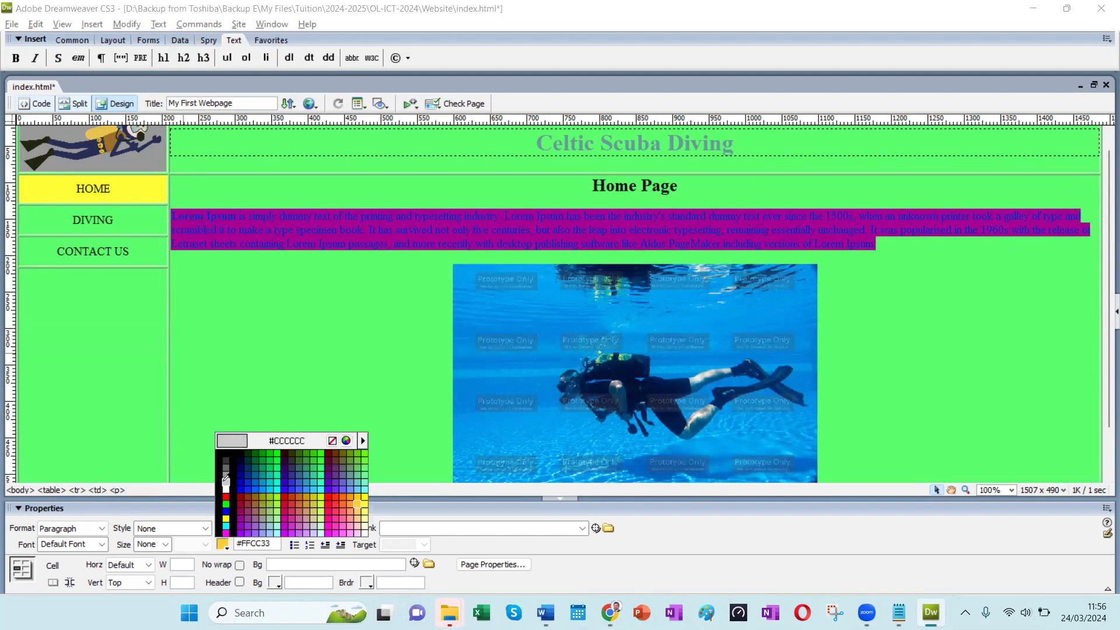
click(227, 485)
click(304, 376)
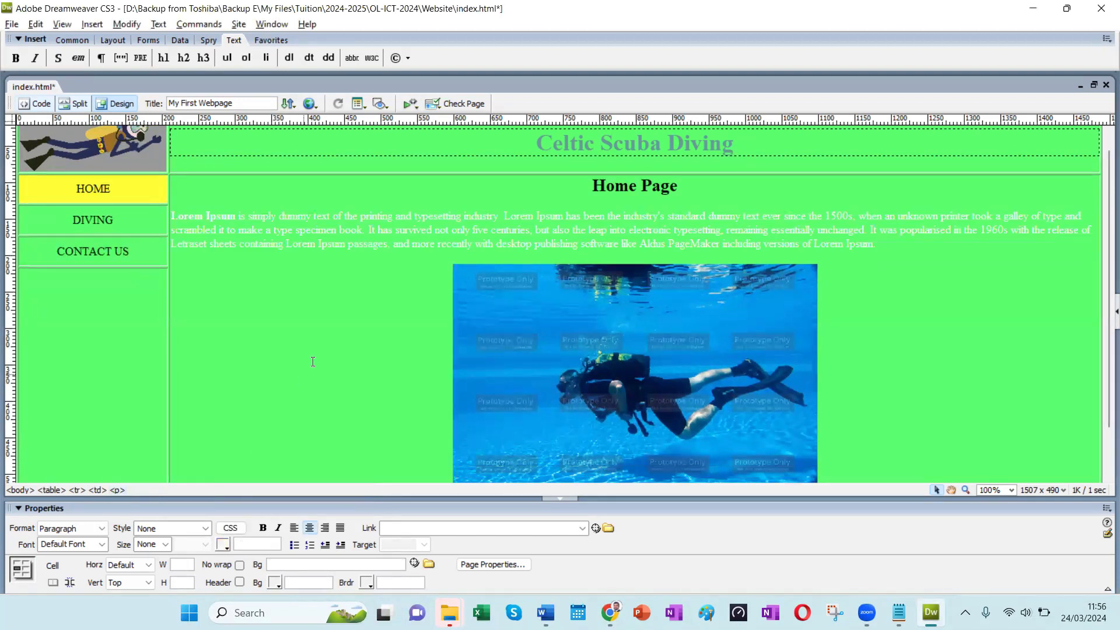
Step: Try an orange text colour on the Lorem Ipsum paragraph, then undo that colour change
drag(879, 244, 171, 216)
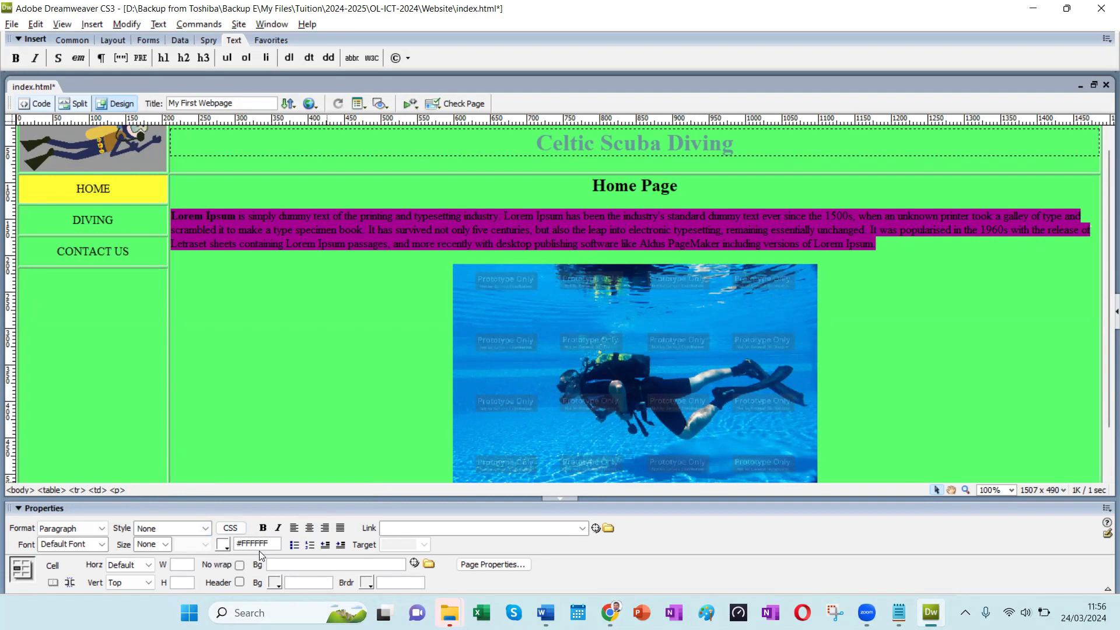
click(224, 548)
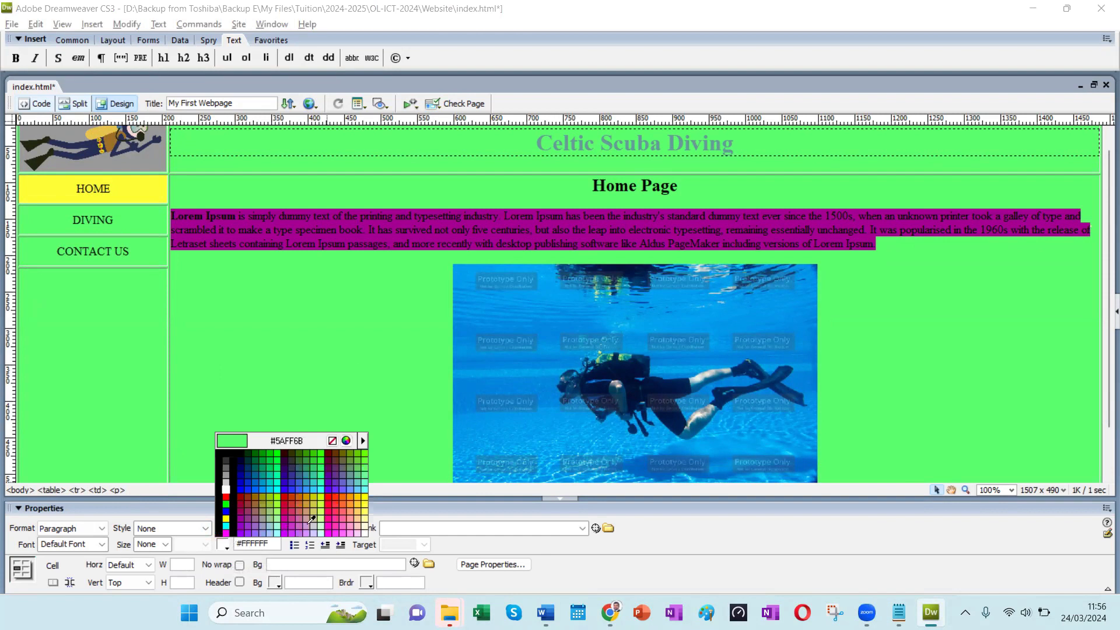
click(359, 498)
click(375, 369)
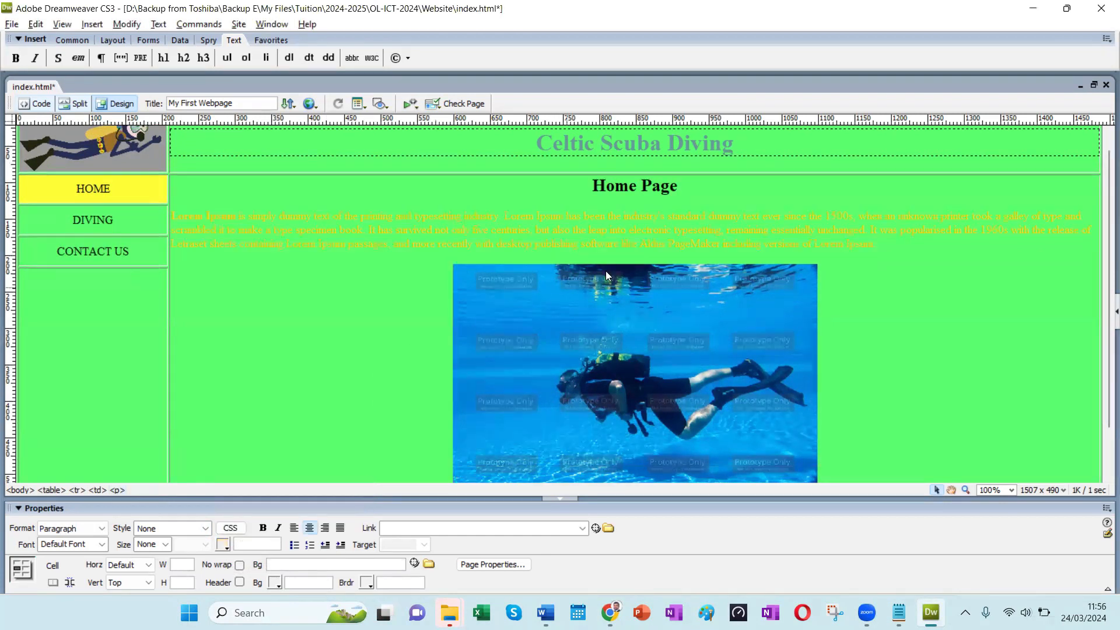
key(ctrl+z)
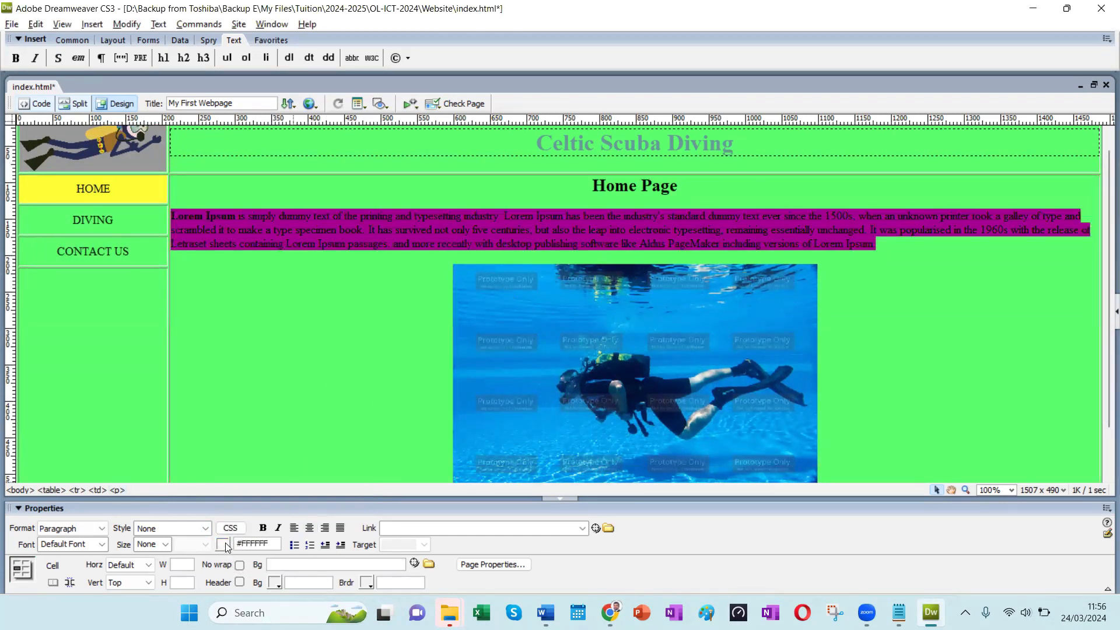
Step: Recolour the Lorem Ipsum paragraph text with a dark olive-brown from the colour palette
click(226, 547)
click(346, 462)
click(353, 377)
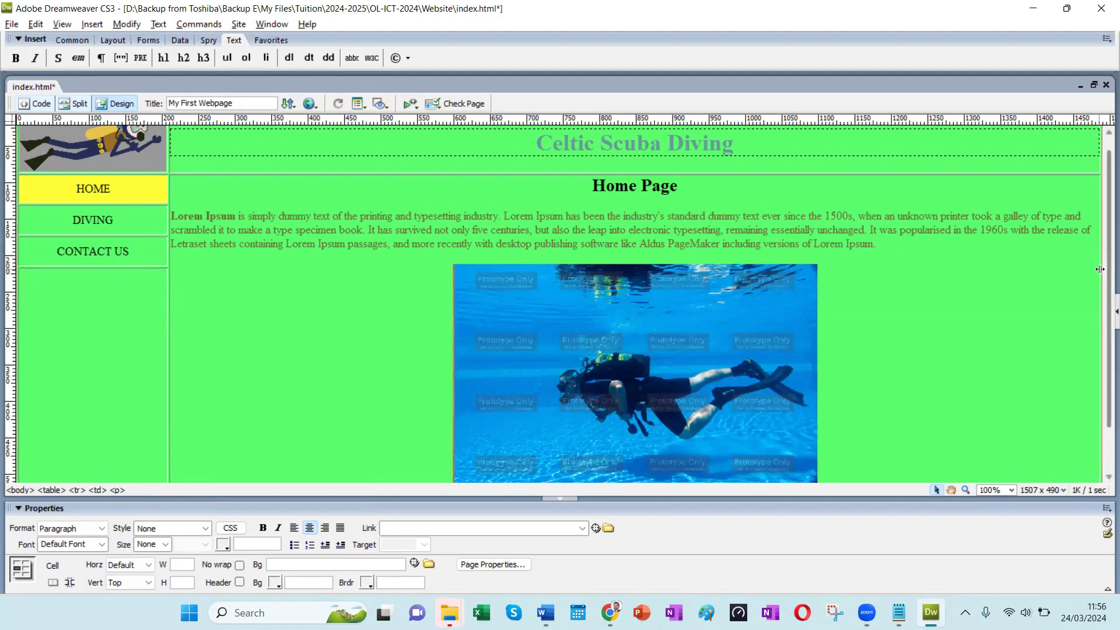
drag(1104, 233, 1103, 268)
scroll(1103, 268, up, 3)
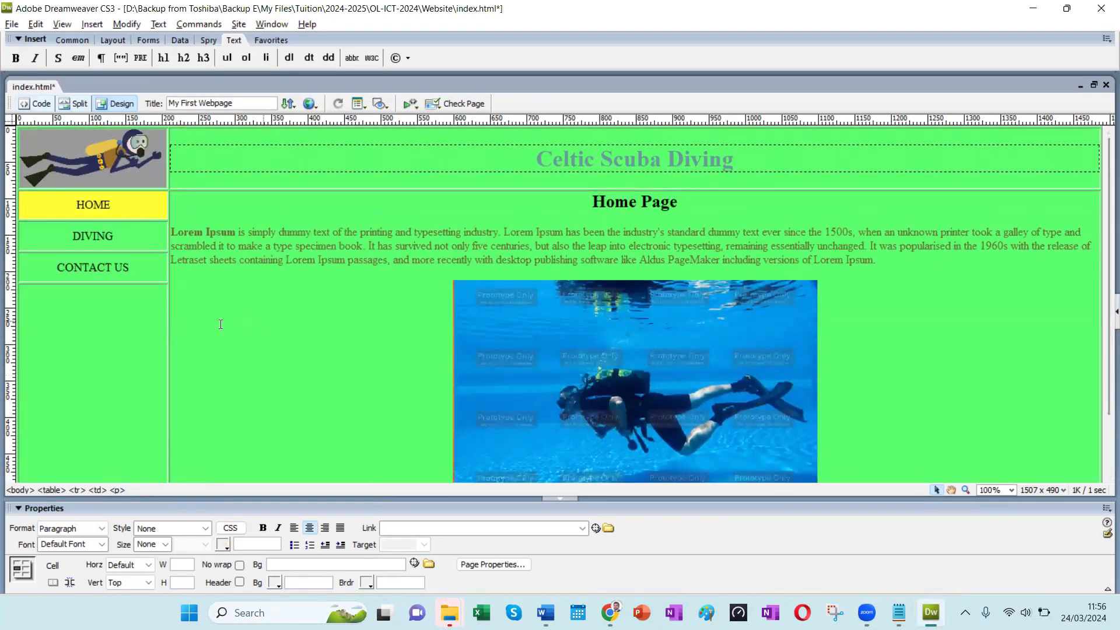
drag(111, 205, 61, 204)
drag(117, 236, 61, 236)
click(130, 269)
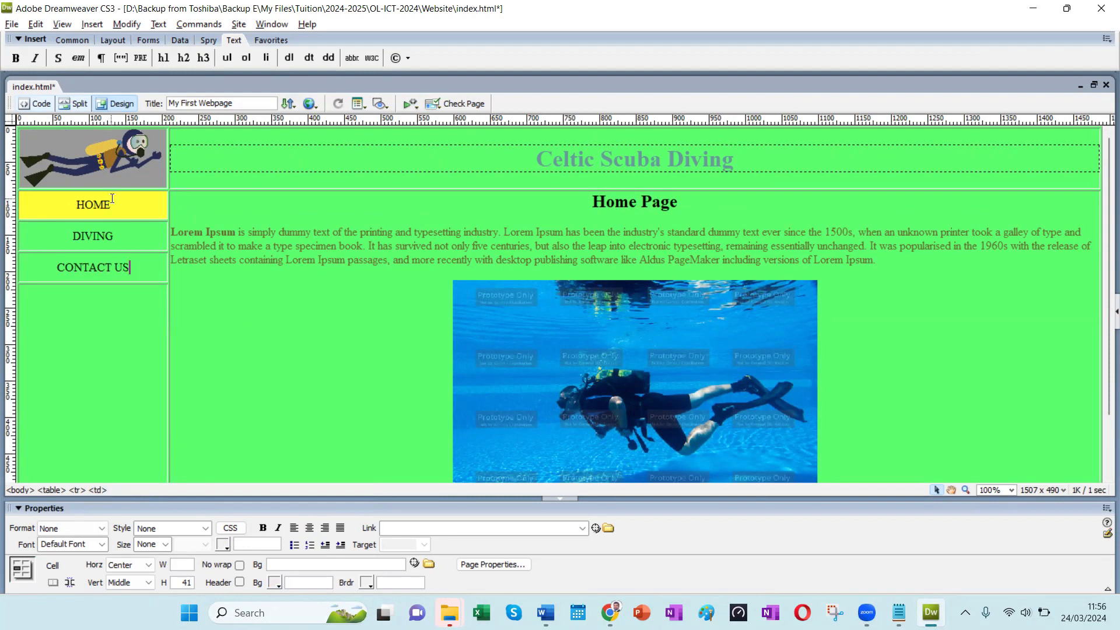
drag(116, 236, 58, 237)
drag(129, 267, 67, 268)
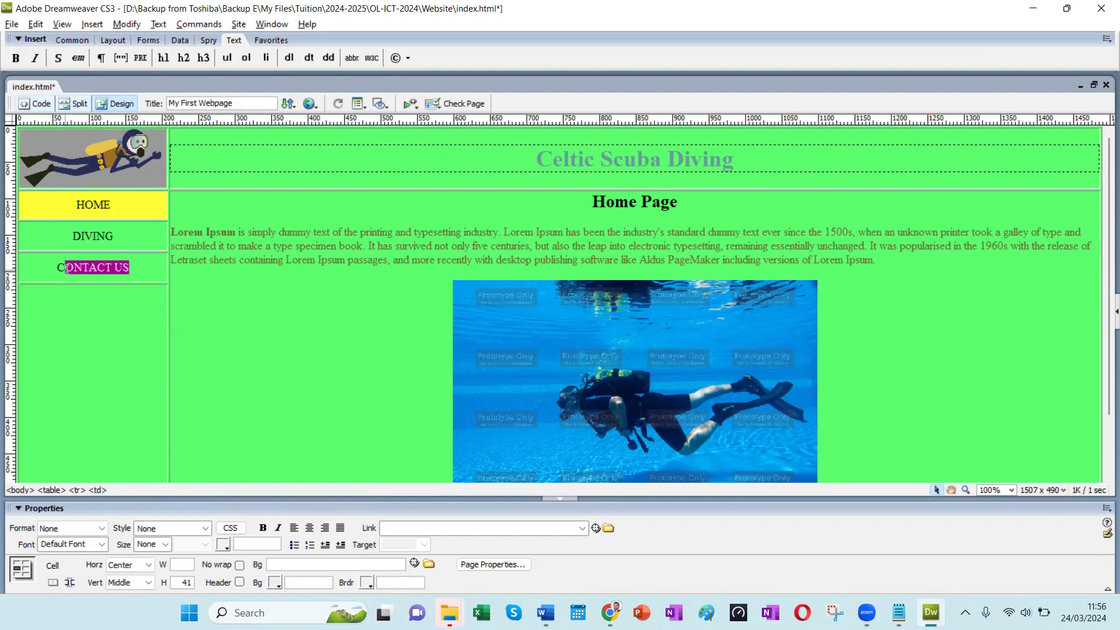
click(187, 321)
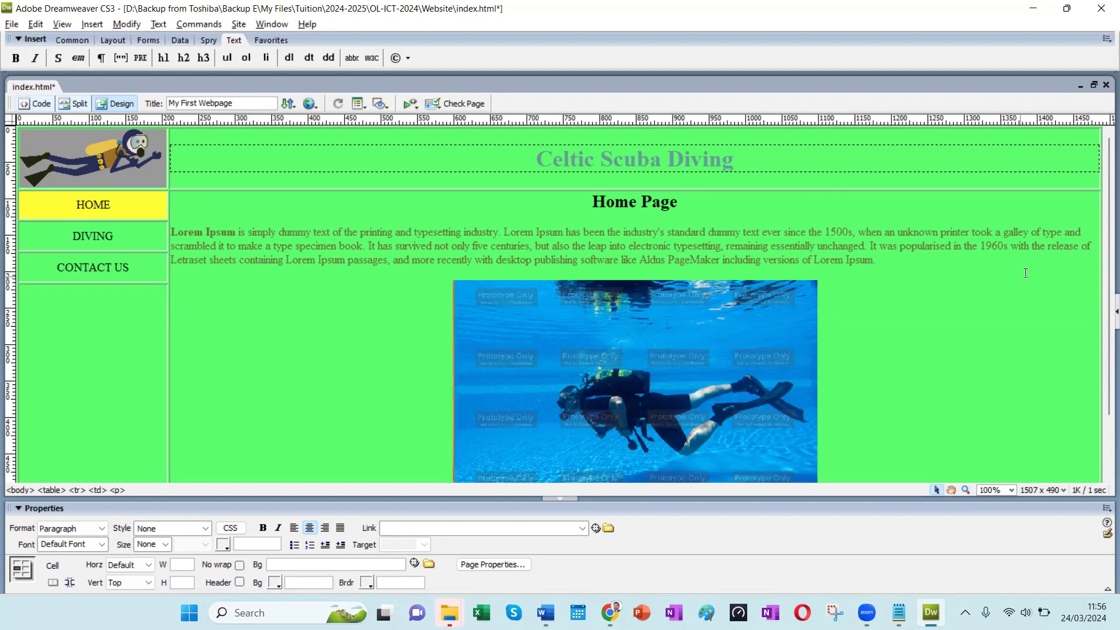
drag(1106, 245, 1094, 203)
scroll(1080, 280, down, 3)
scroll(1077, 245, up, 3)
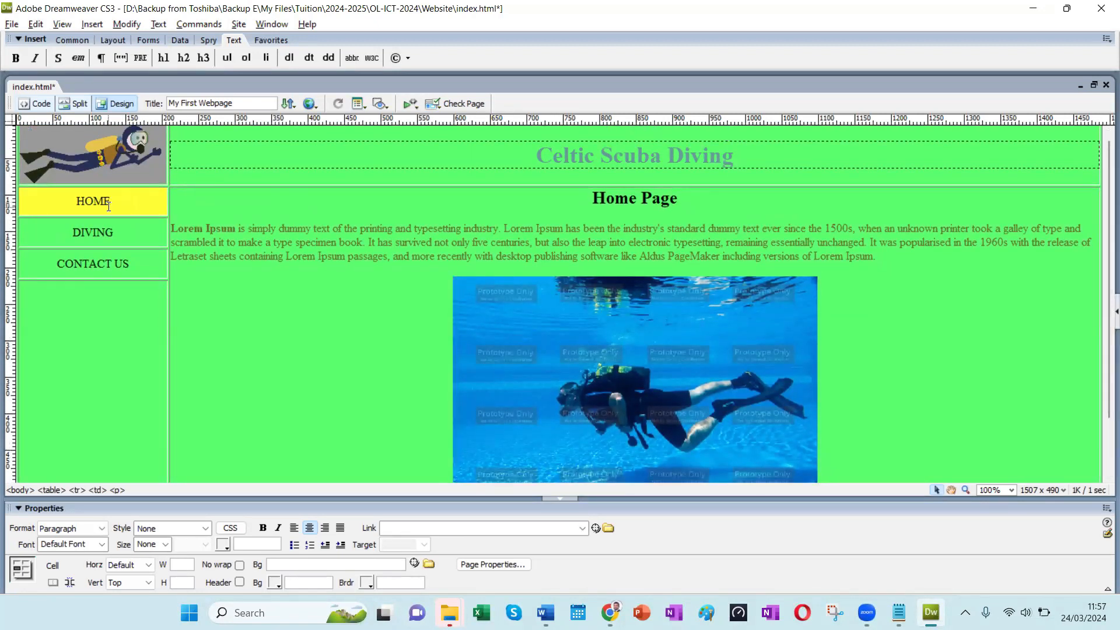
Step: Link the HOME label in the navigation column to index.html, leaving the link target empty
drag(116, 200, 63, 197)
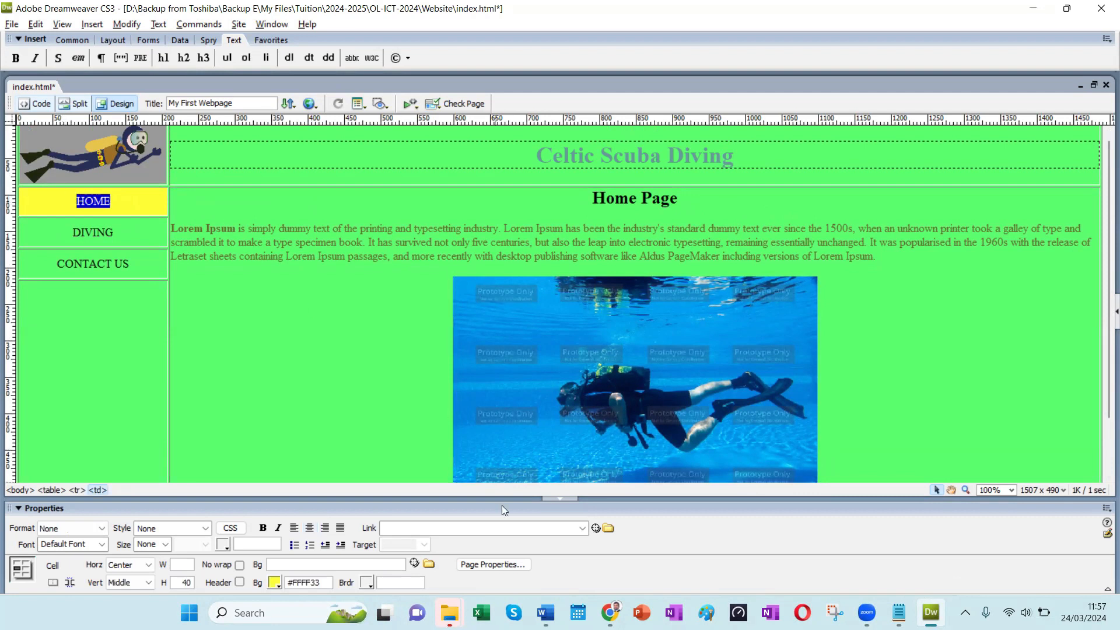
click(387, 528)
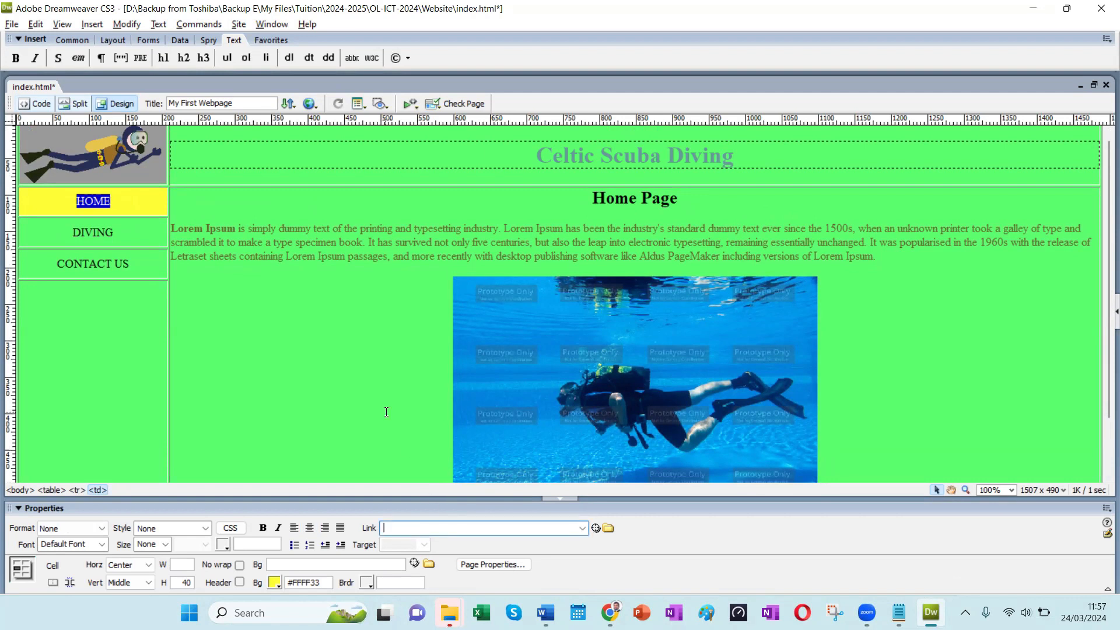
text(index.html)
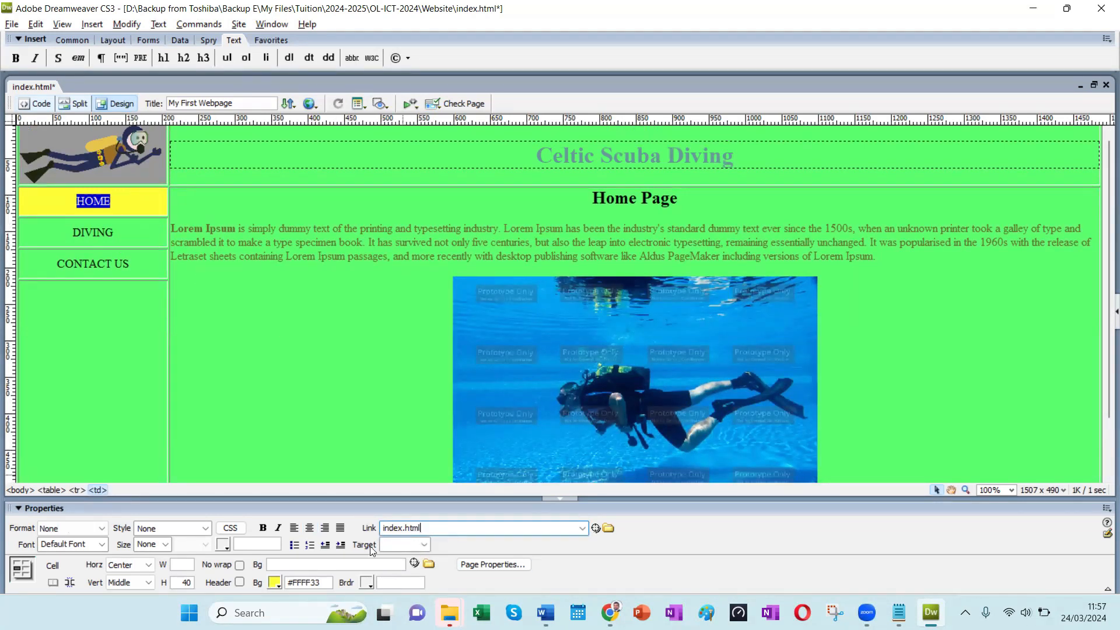
click(423, 545)
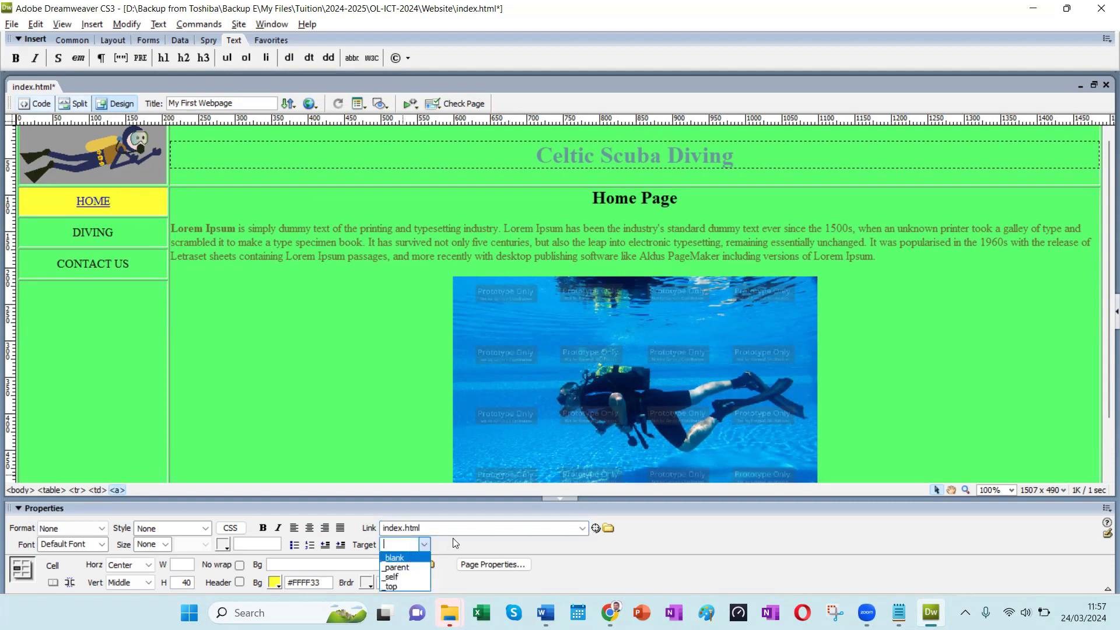
click(450, 544)
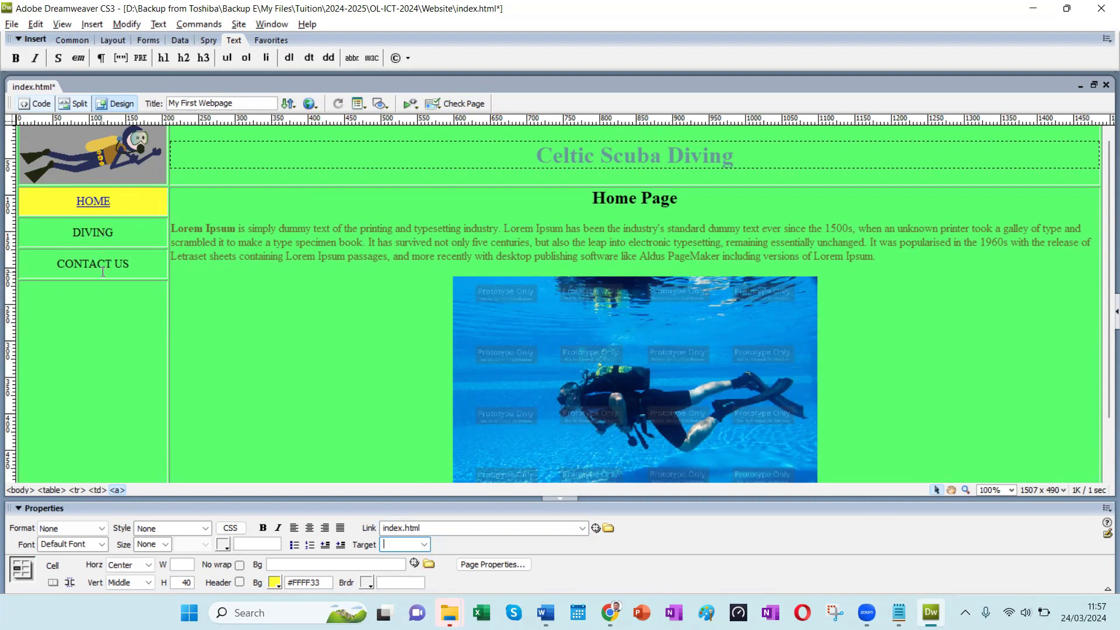
Step: Link the DIVING label in the navigation column to diving.html with the target set to _blank
click(108, 231)
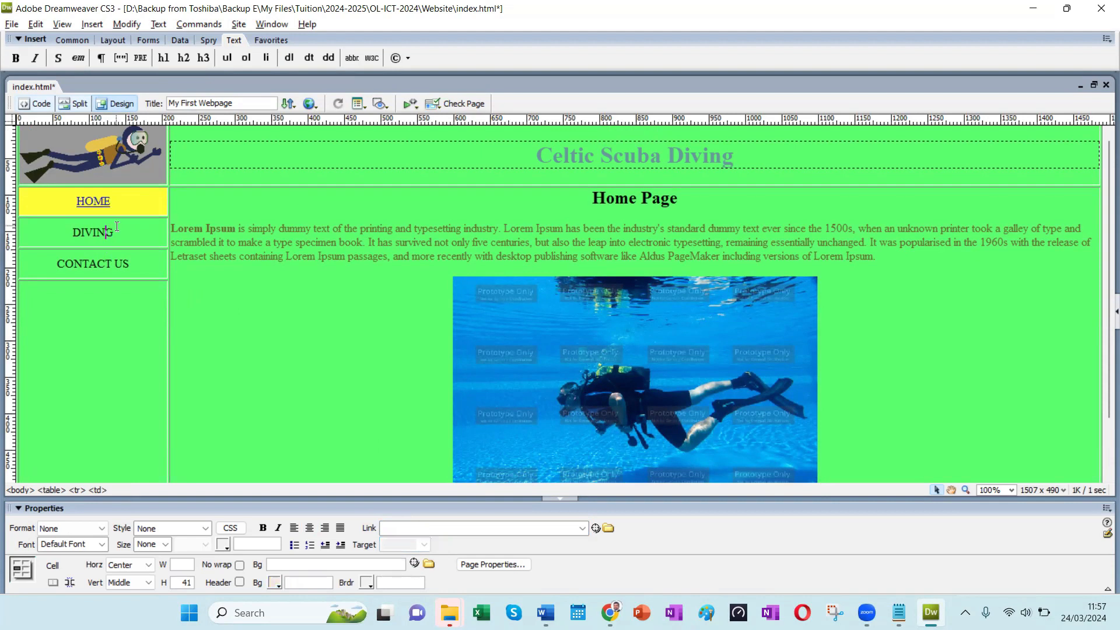
drag(117, 227, 65, 235)
click(384, 533)
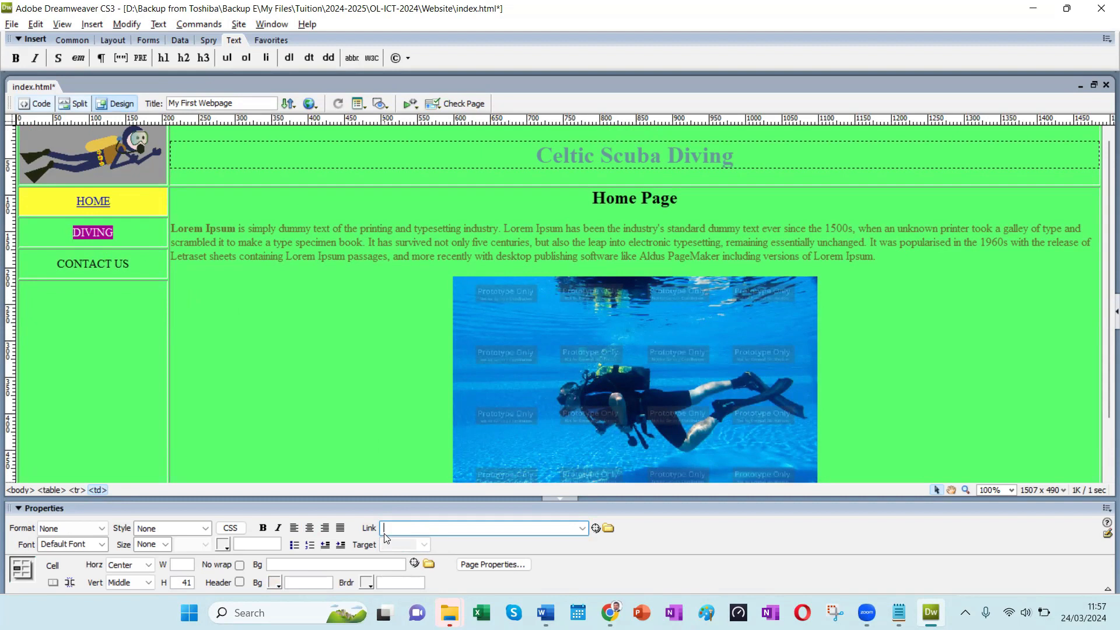
text(diving.html)
click(424, 545)
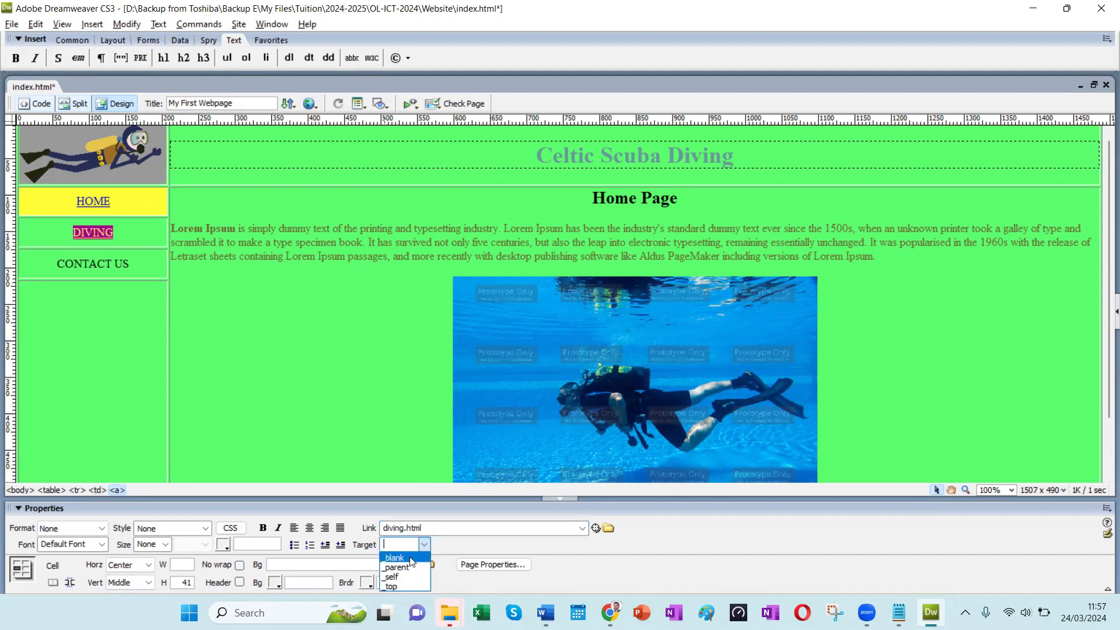
click(394, 558)
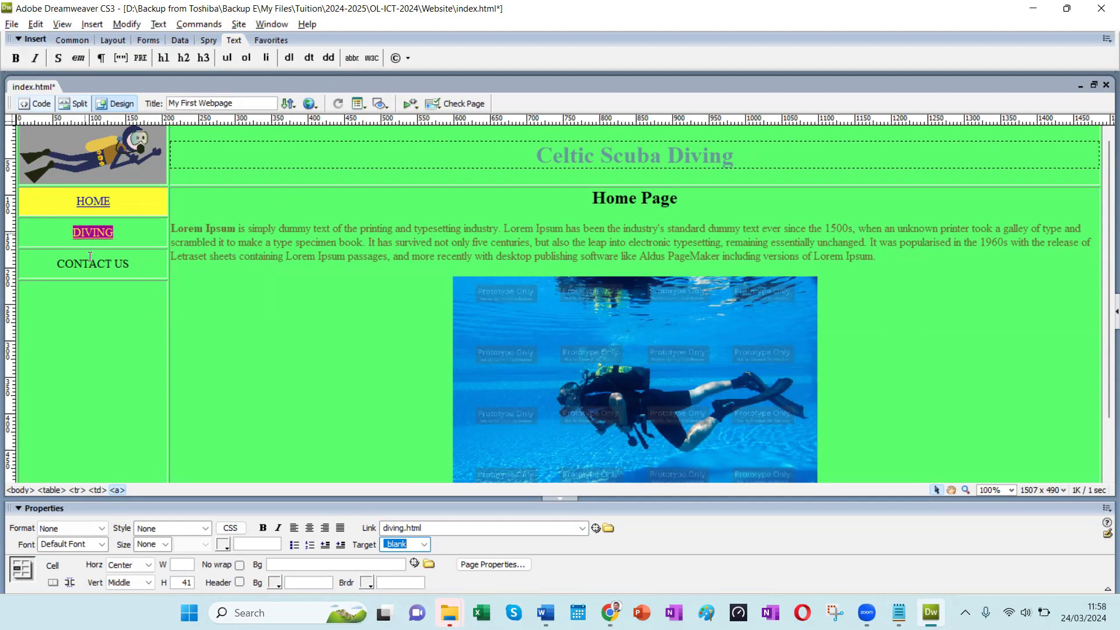
Step: Link the CONTACT US label in the navigation column to contact.html with the target set to _blank
click(131, 266)
drag(130, 266, 38, 259)
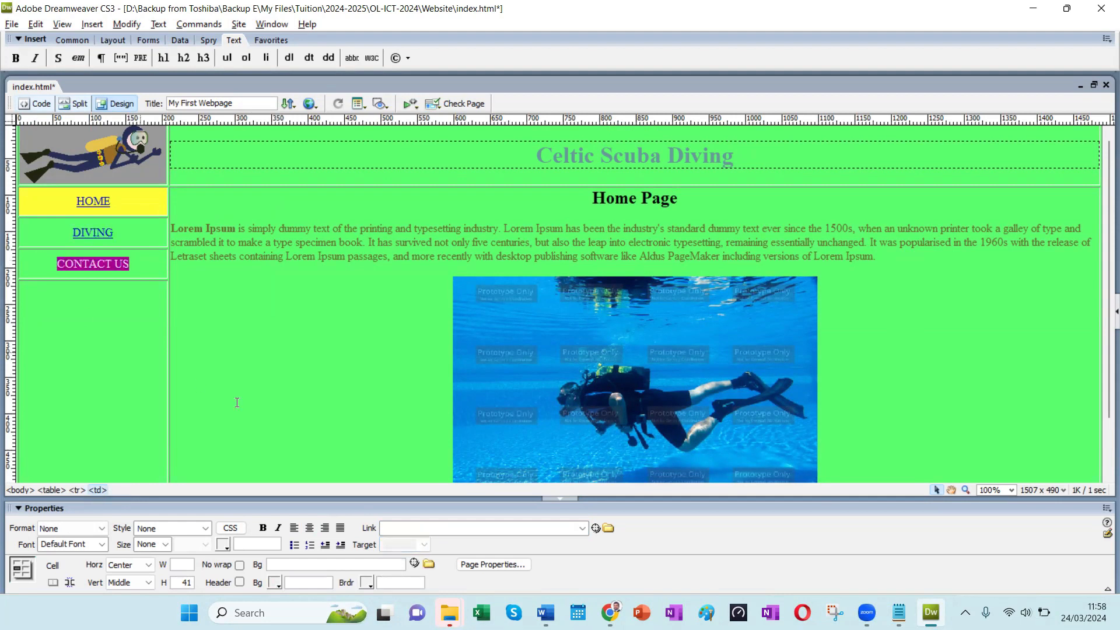
click(403, 527)
text(c)
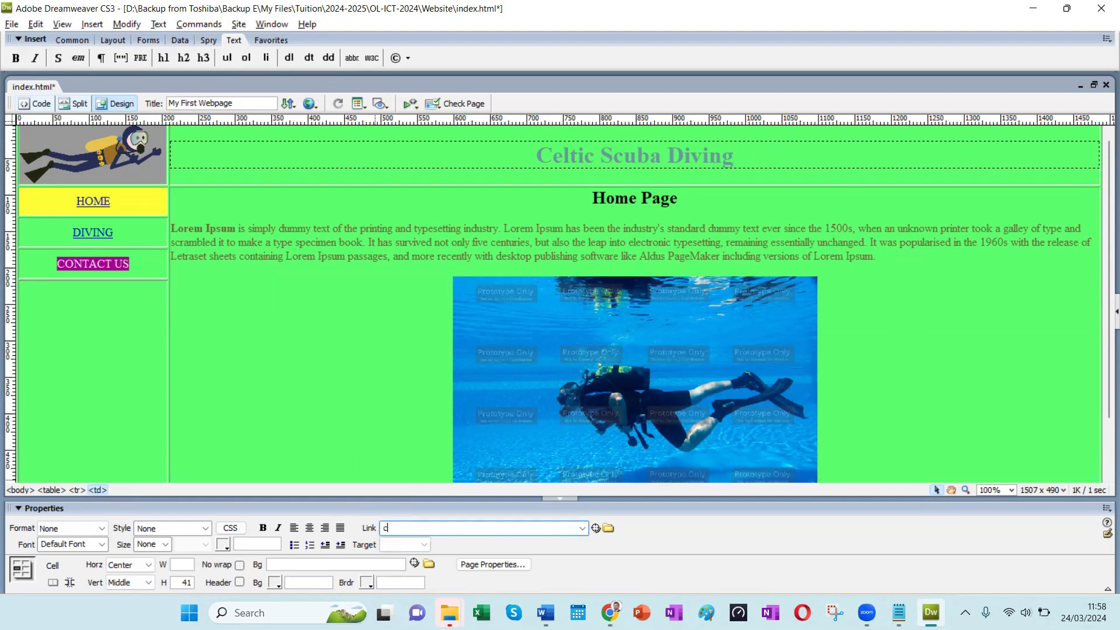
text(ontact.html)
click(424, 544)
click(403, 557)
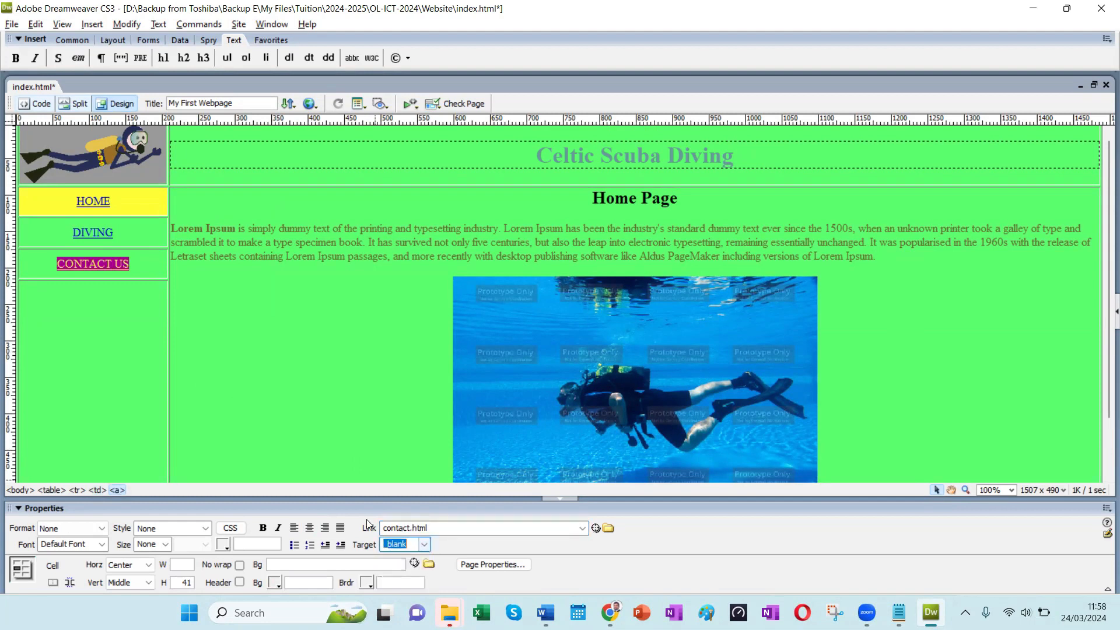
click(135, 347)
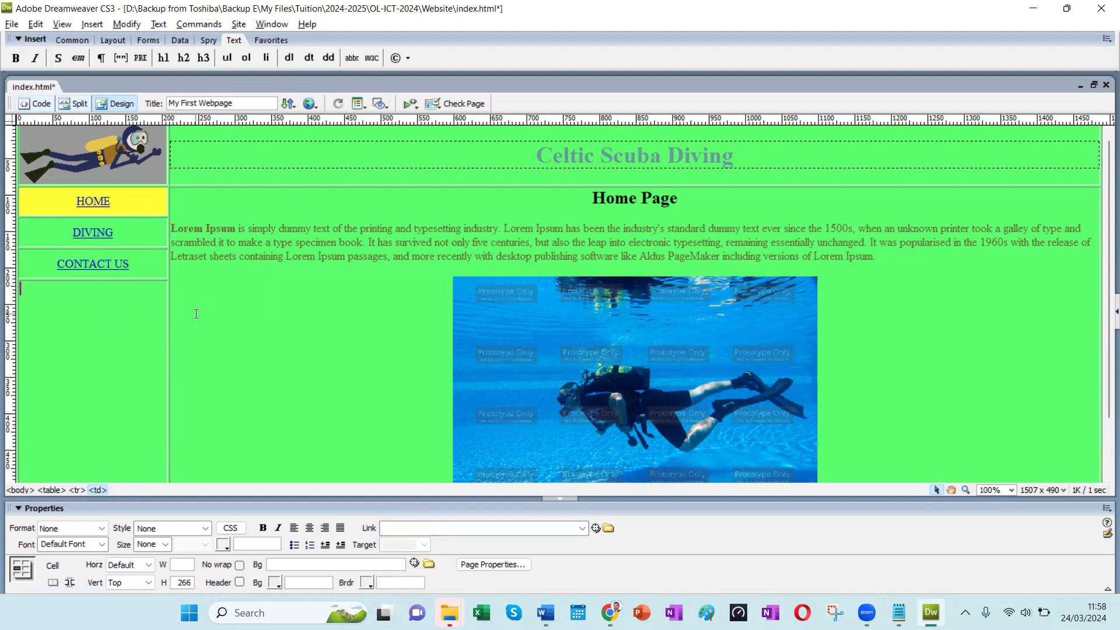
Step: Save index.html, switch to Chrome and reload the page there
key(ctrl+s)
key(alt+Tab)
key(alt+Tab)
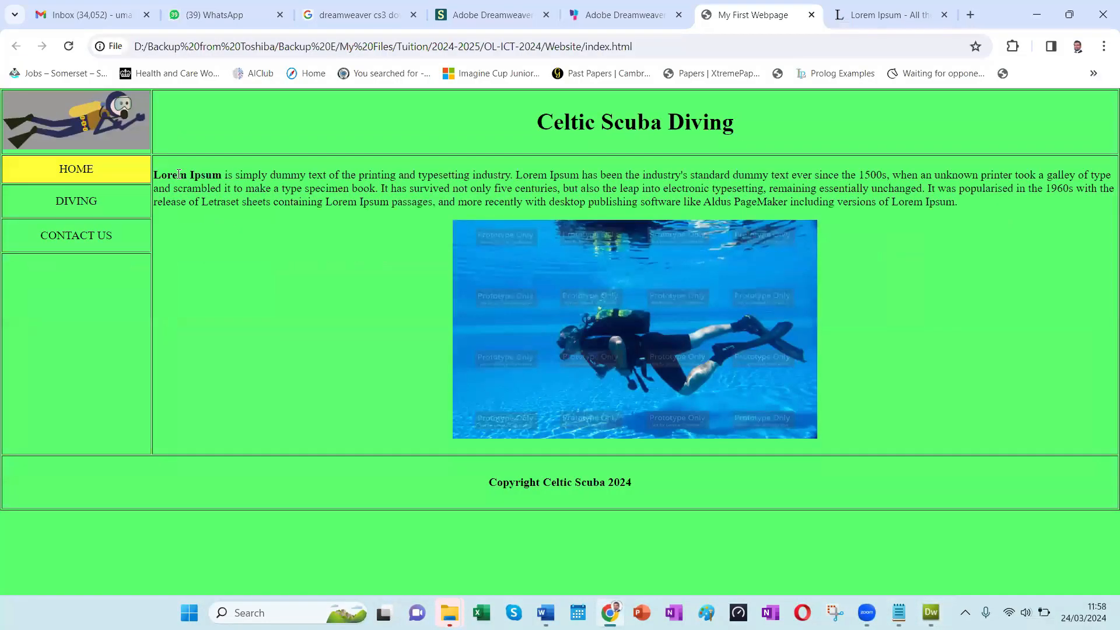
click(69, 47)
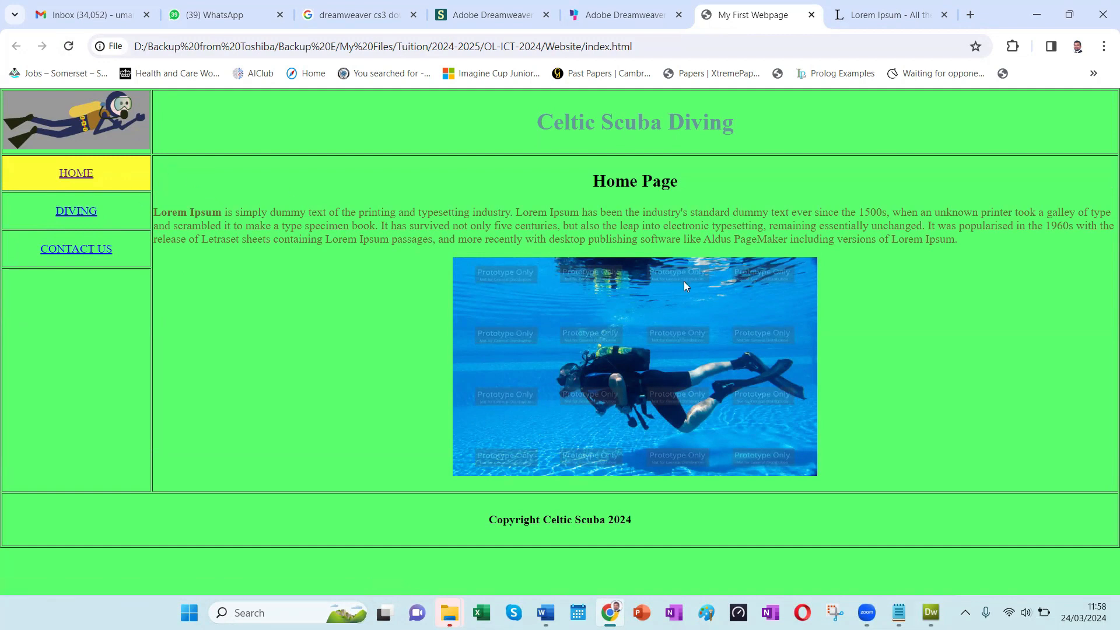
Step: Test the DIVING and CONTACT US links in the browser, closing each tab they open
click(89, 213)
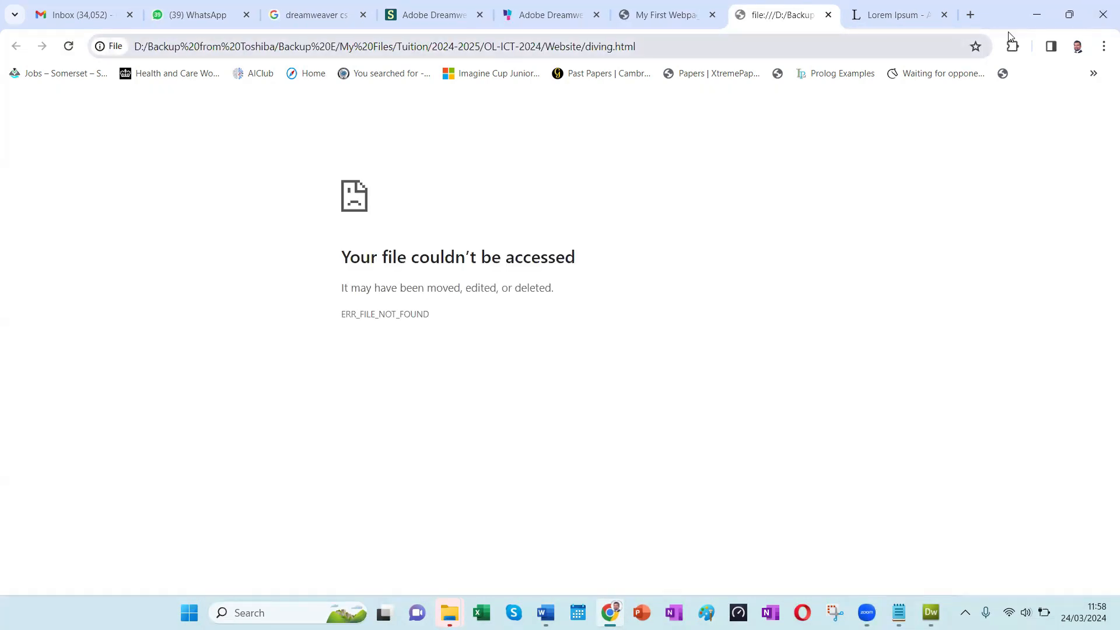
click(828, 15)
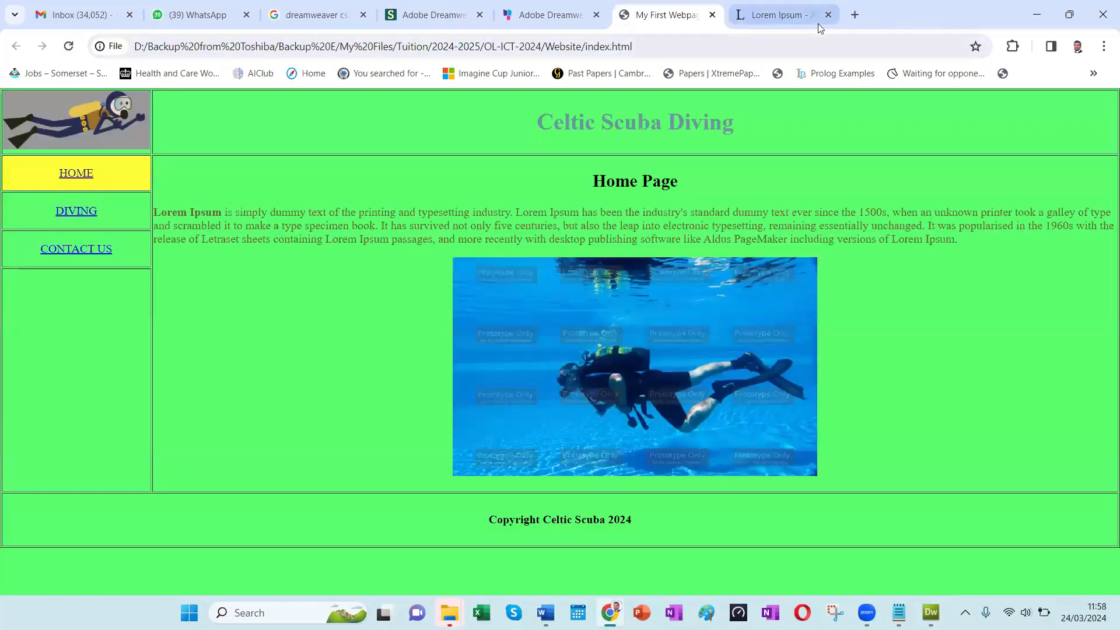
click(61, 250)
click(828, 15)
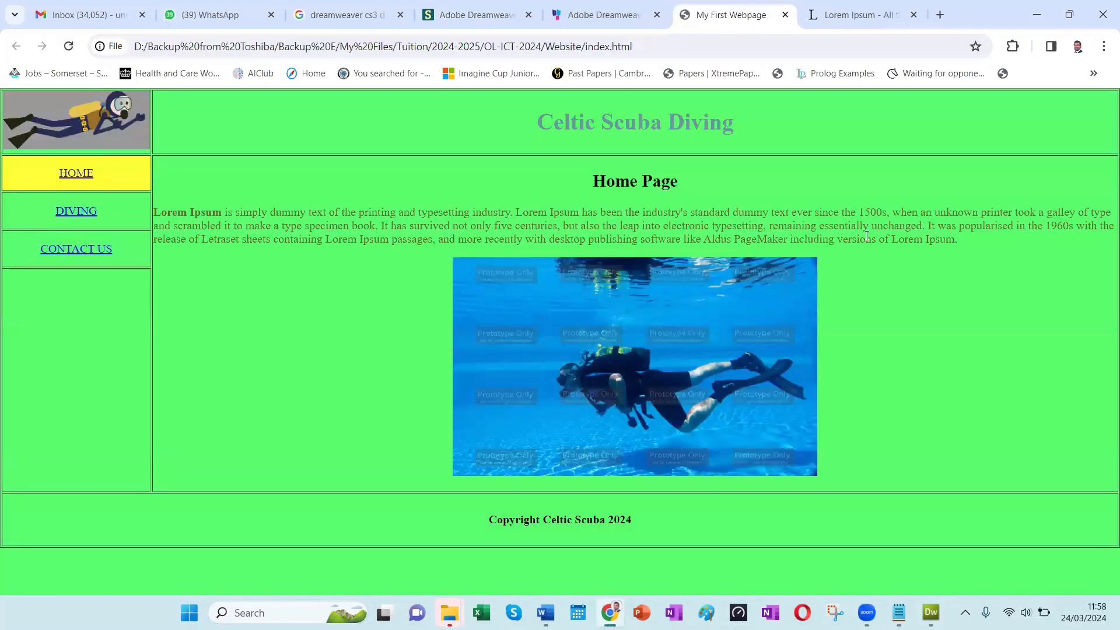
key(alt+Tab)
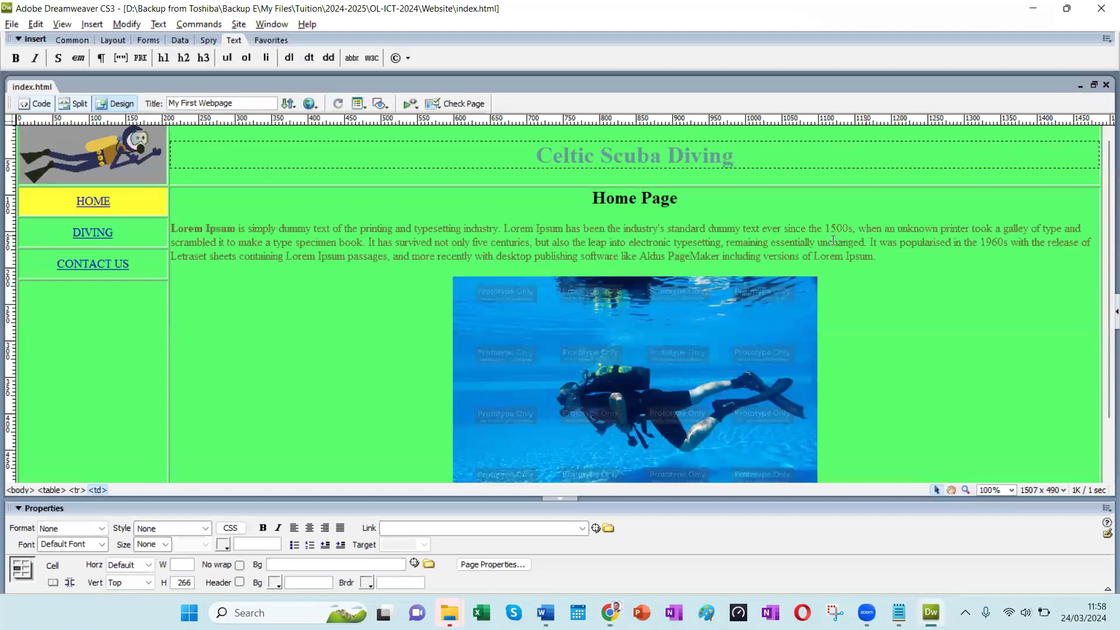
key(alt+Tab)
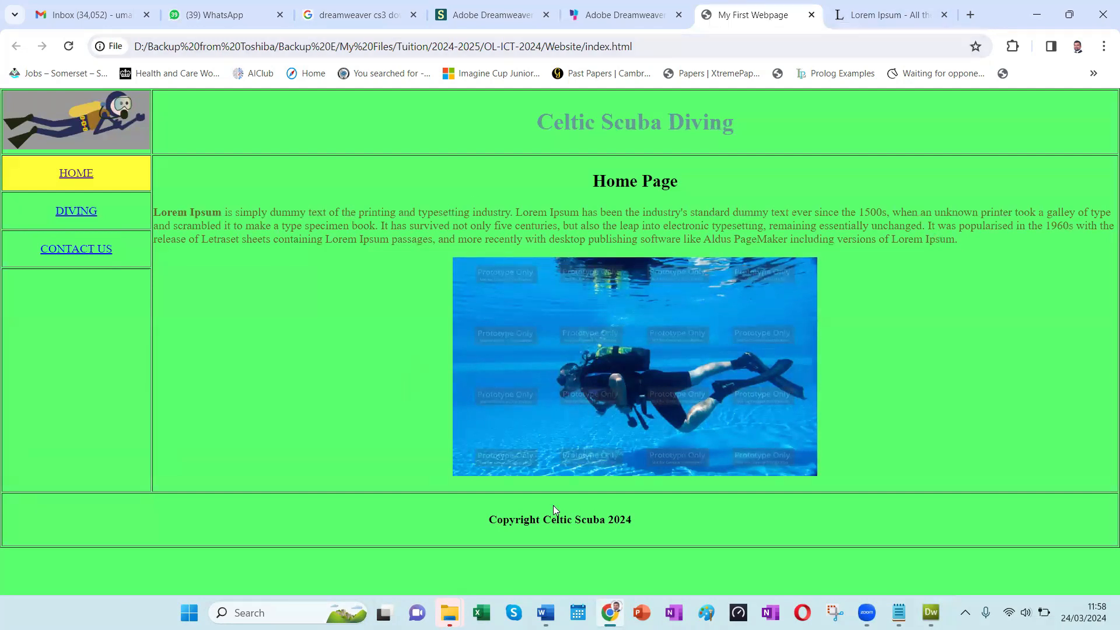
Step: Switch back to Dreamweaver and insert a copyright symbol before the footer text "Copyright Celtic Scuba 2024"
mouse_move(930, 612)
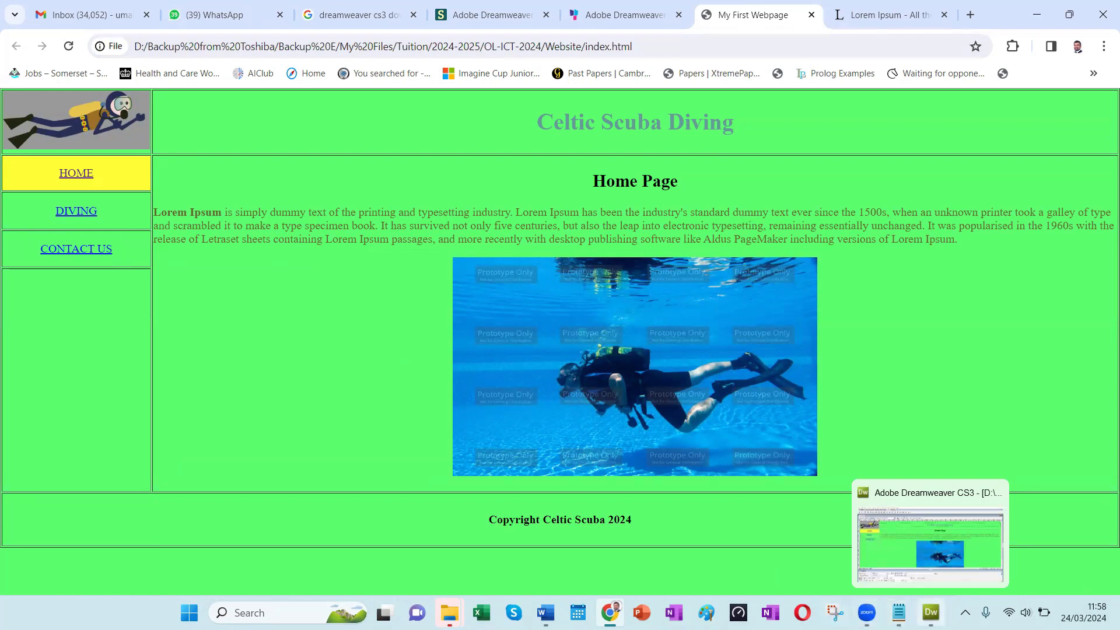
click(889, 542)
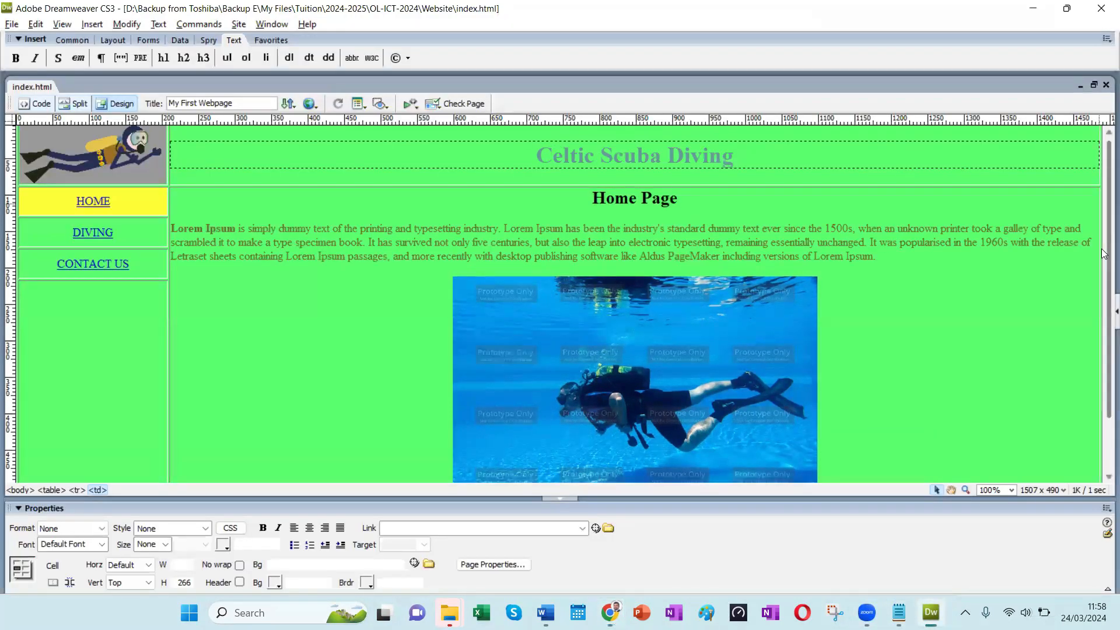
drag(1103, 258, 1103, 347)
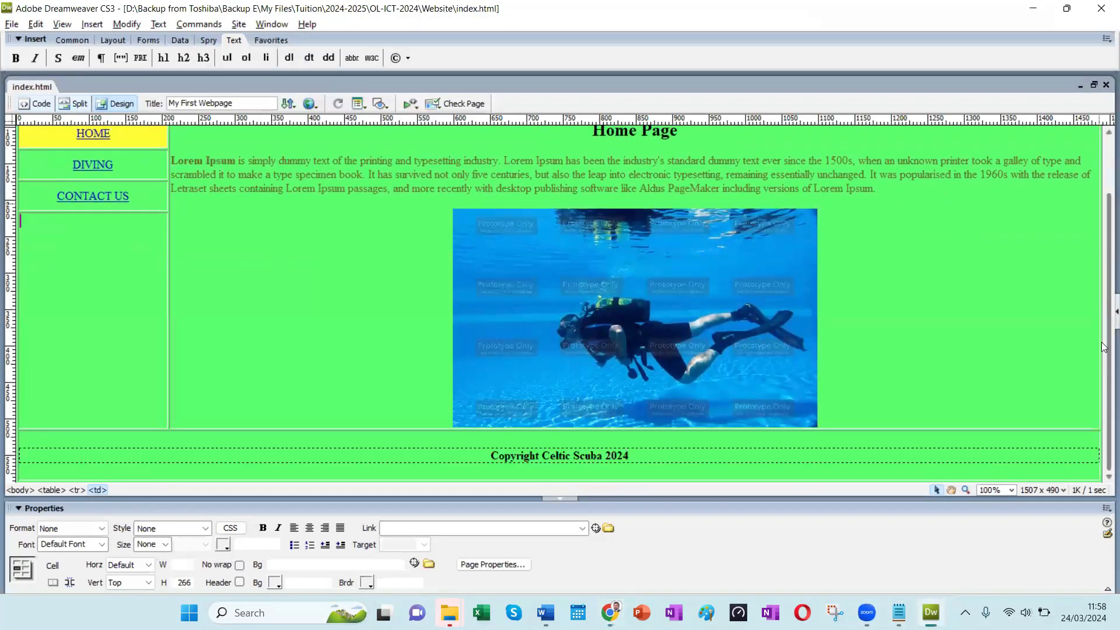
click(489, 456)
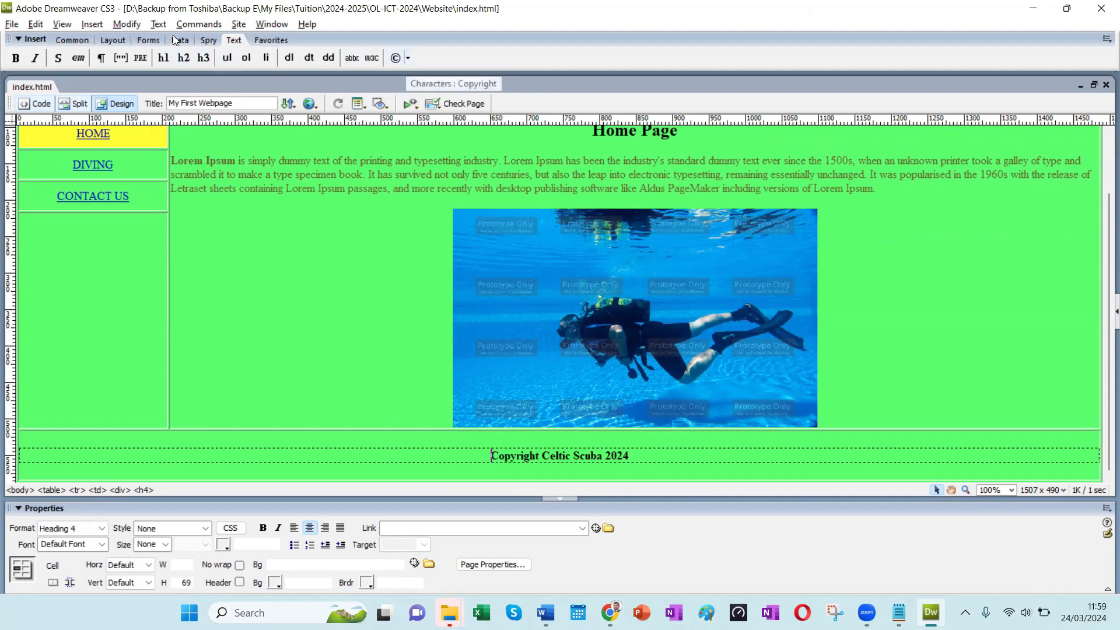
click(408, 59)
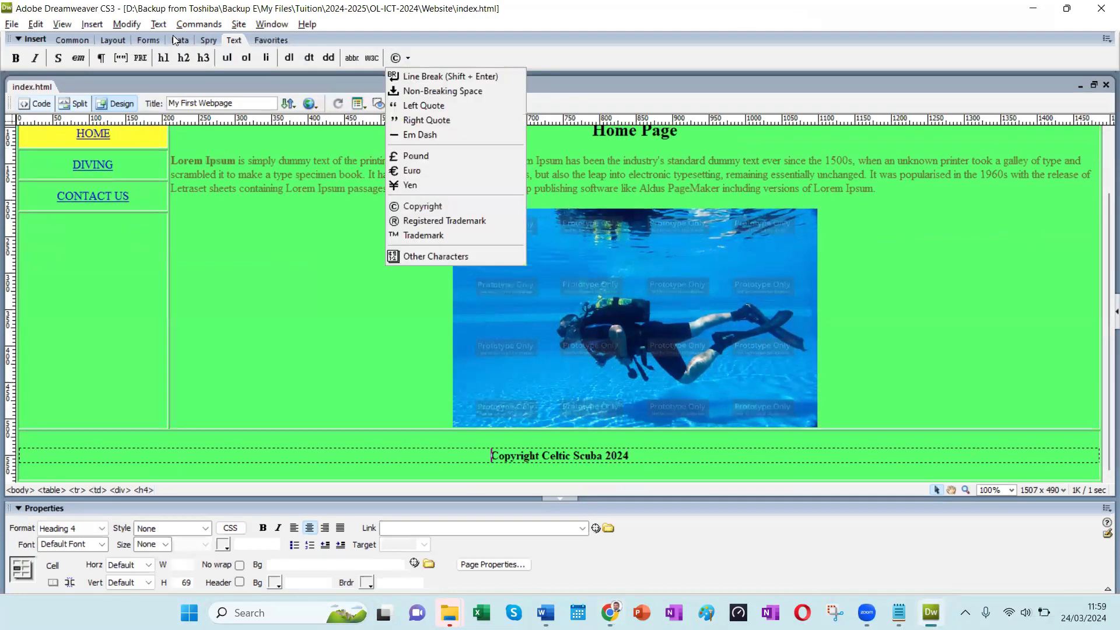
click(408, 207)
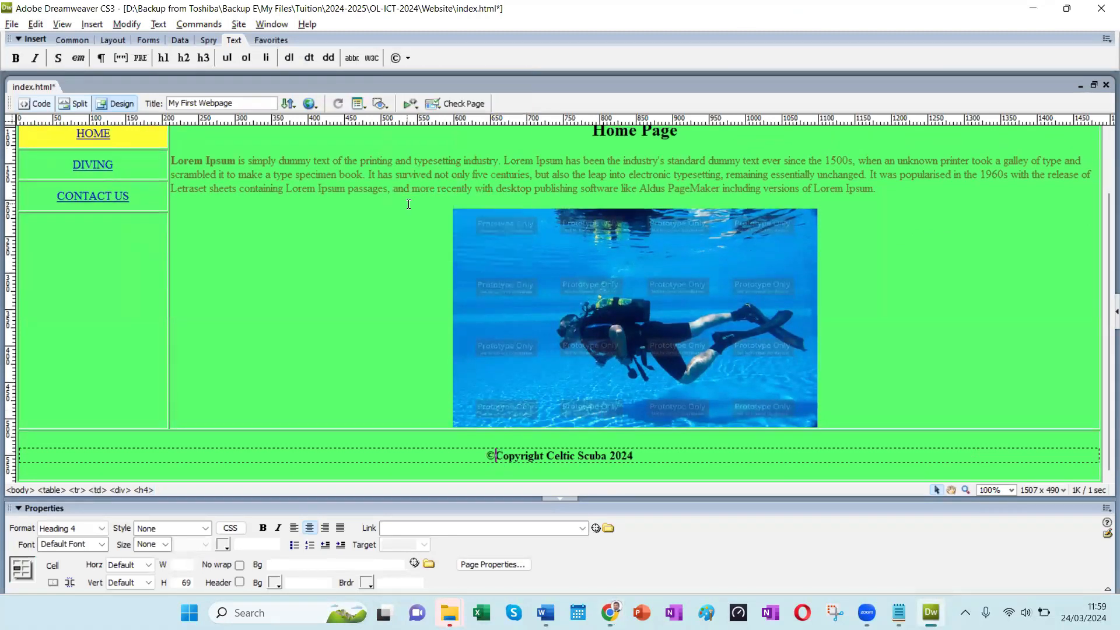
click(426, 453)
click(421, 375)
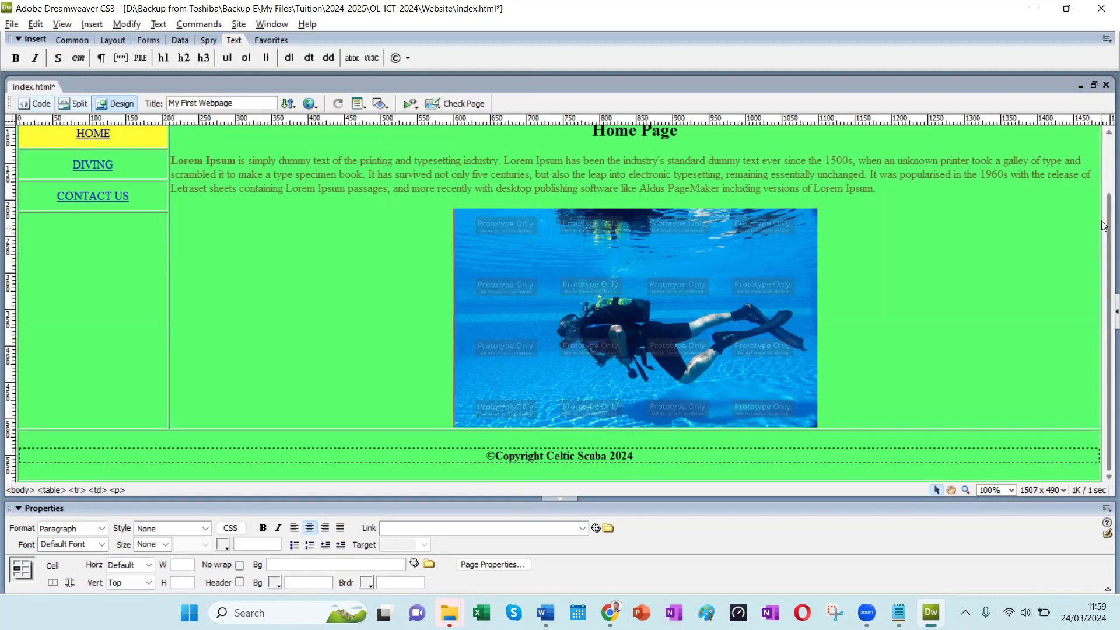
Step: Look over the page layout and examine its HTML source in code view
scroll(1102, 178, up, 2)
scroll(1102, 178, down, 3)
scroll(1102, 178, up, 3)
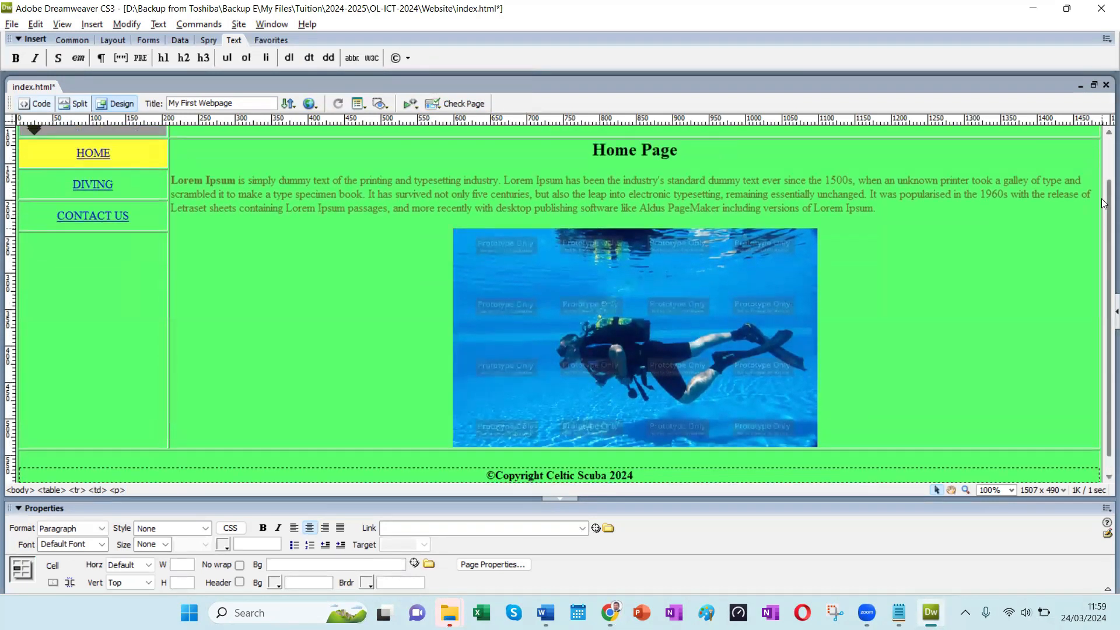
drag(1101, 171, 1101, 170)
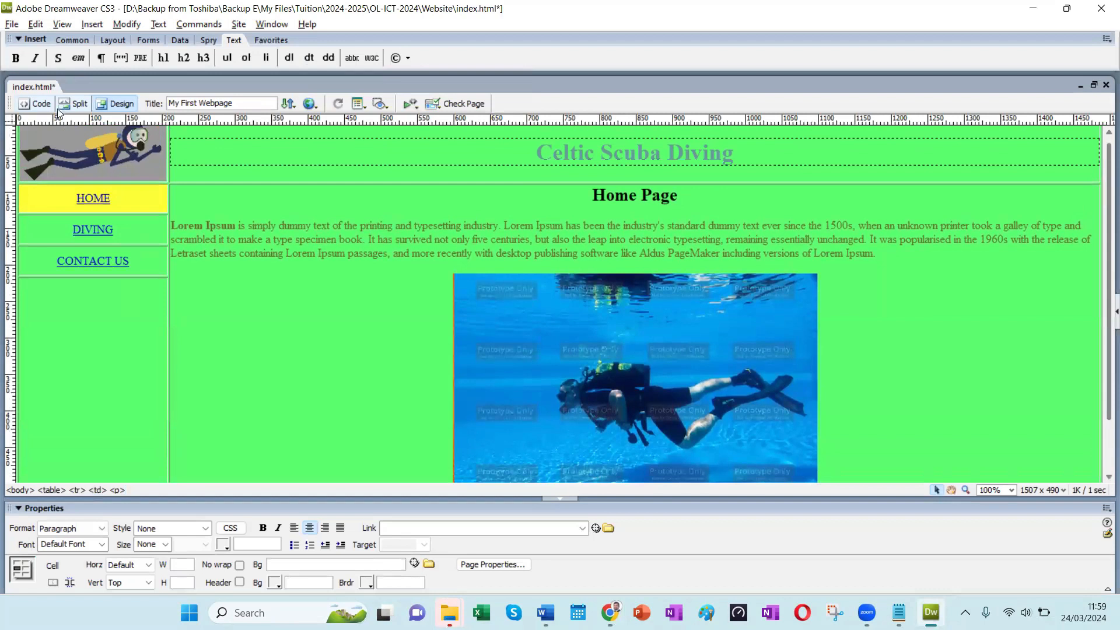
click(24, 103)
click(754, 257)
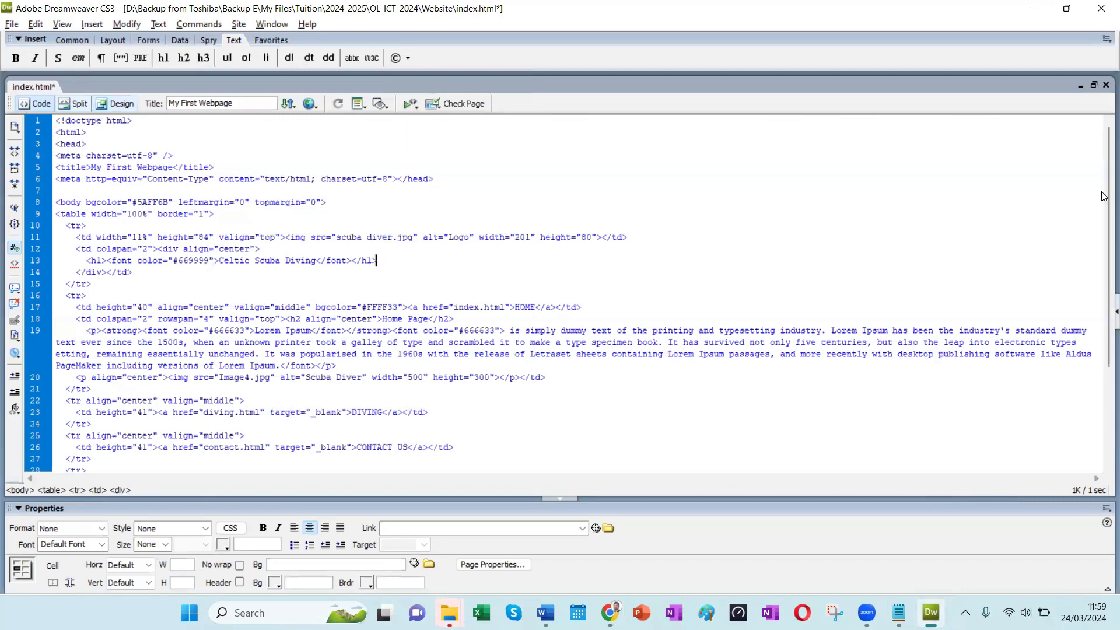
drag(1103, 195, 1083, 128)
click(120, 106)
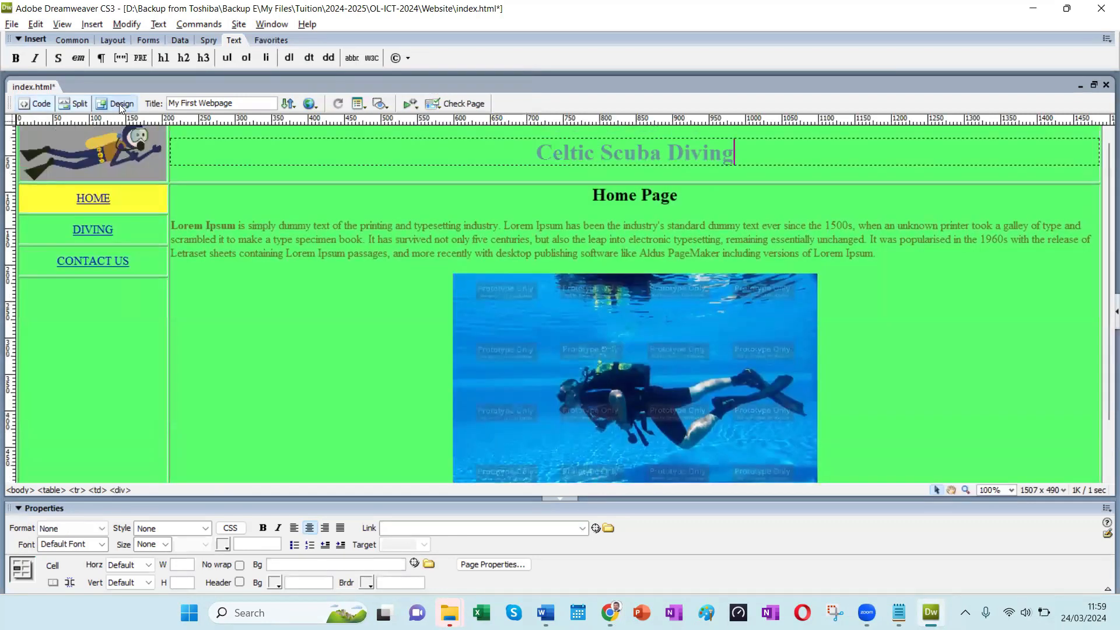
click(32, 108)
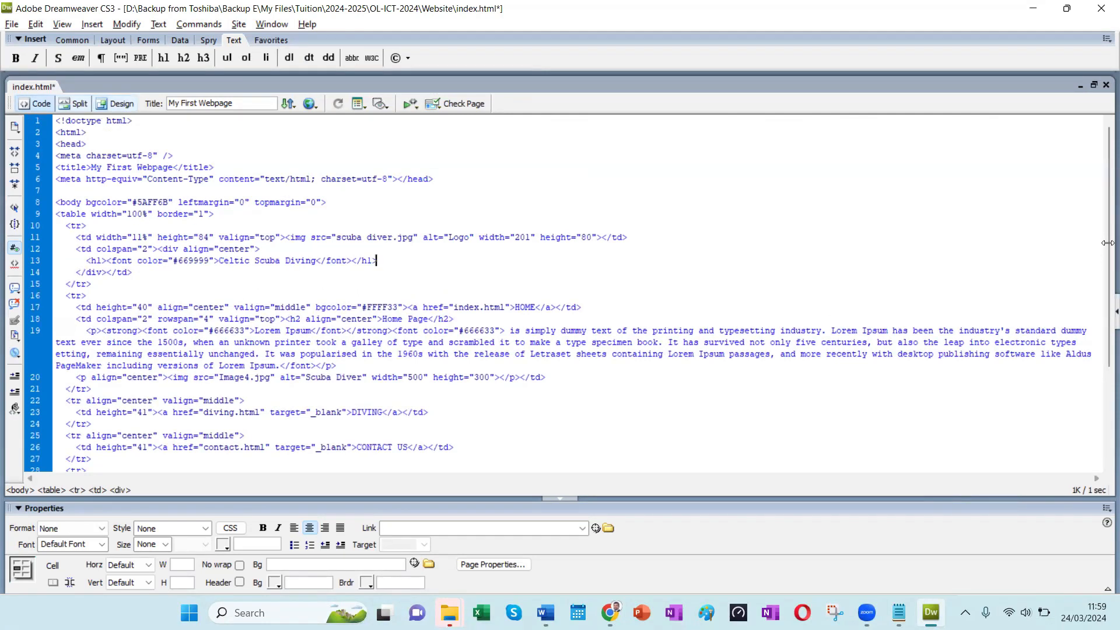
mouse_move(1104, 231)
mouse_down()
mouse_move(1104, 298)
mouse_move(1104, 230)
mouse_up()
click(171, 229)
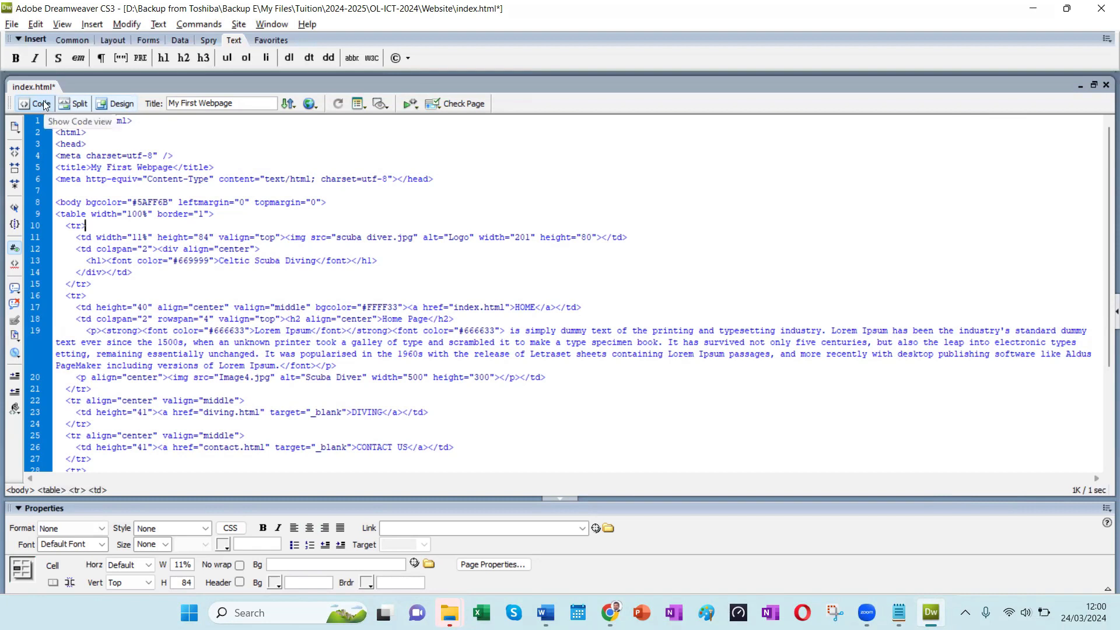
Step: Return to the design view and save index.html
click(117, 103)
click(389, 303)
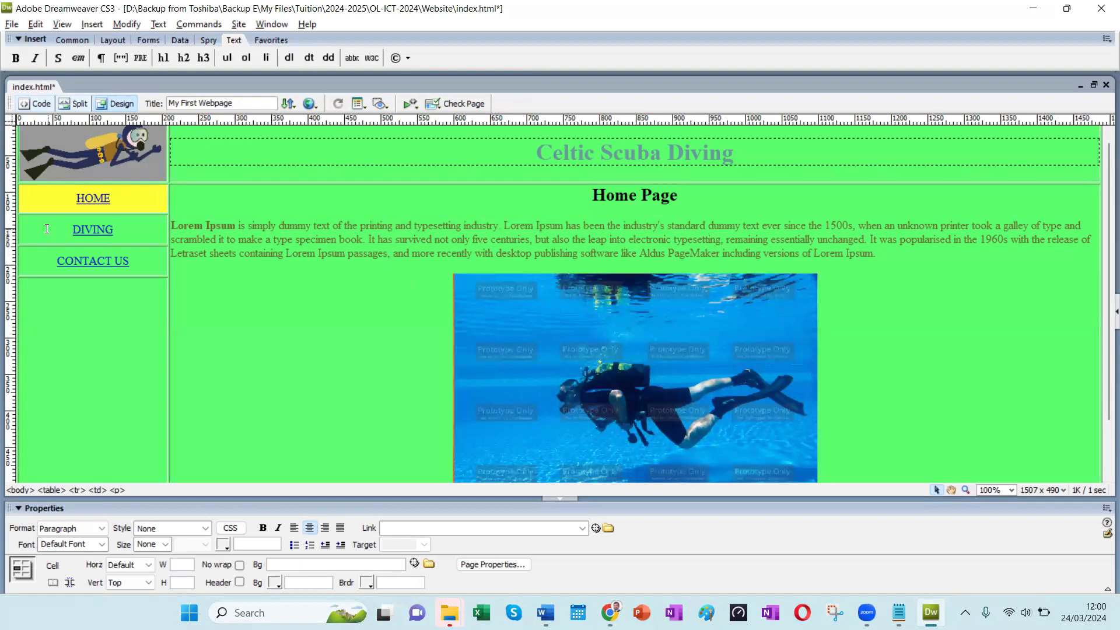
key(ctrl+s)
Step: Review the home page's heading, diver image, footer and navigation links together with their link properties
drag(72, 229, 137, 270)
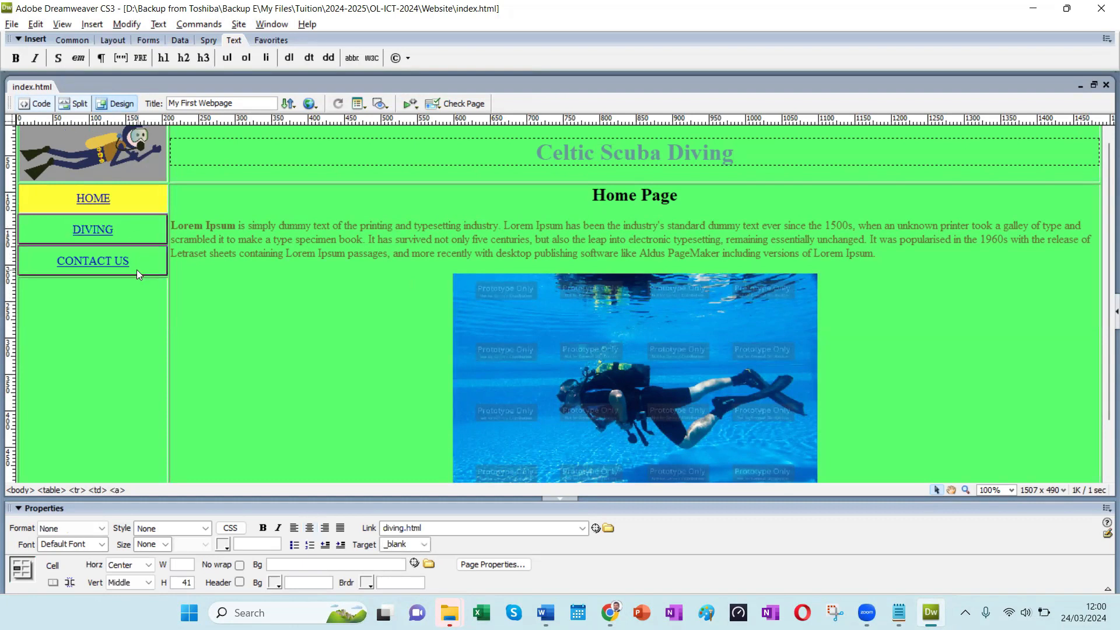
click(235, 309)
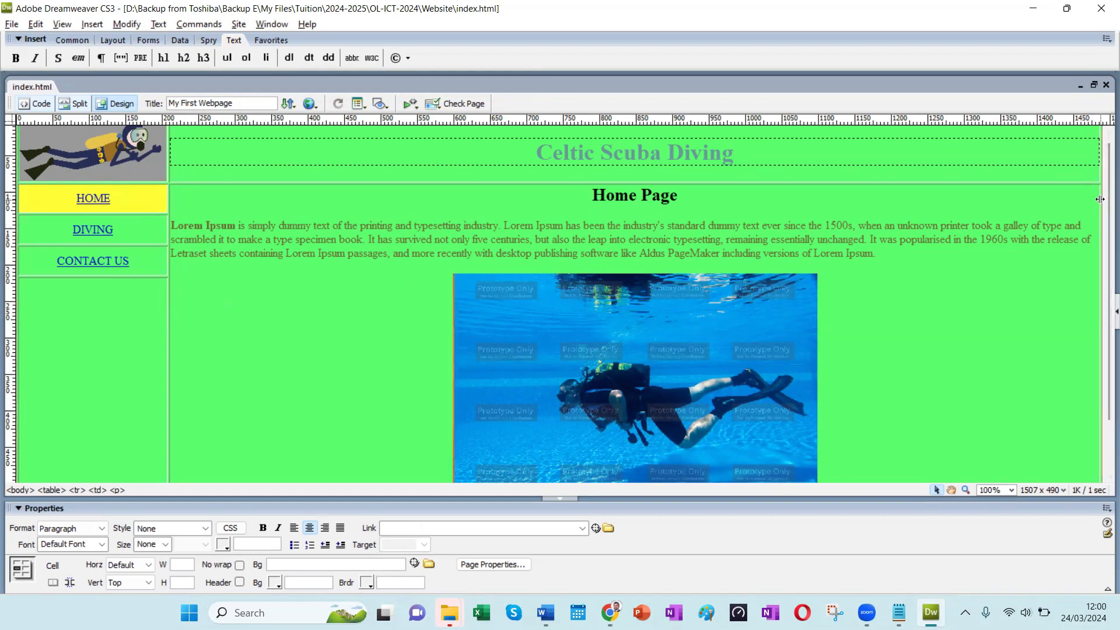
scroll(1093, 290, down, 2)
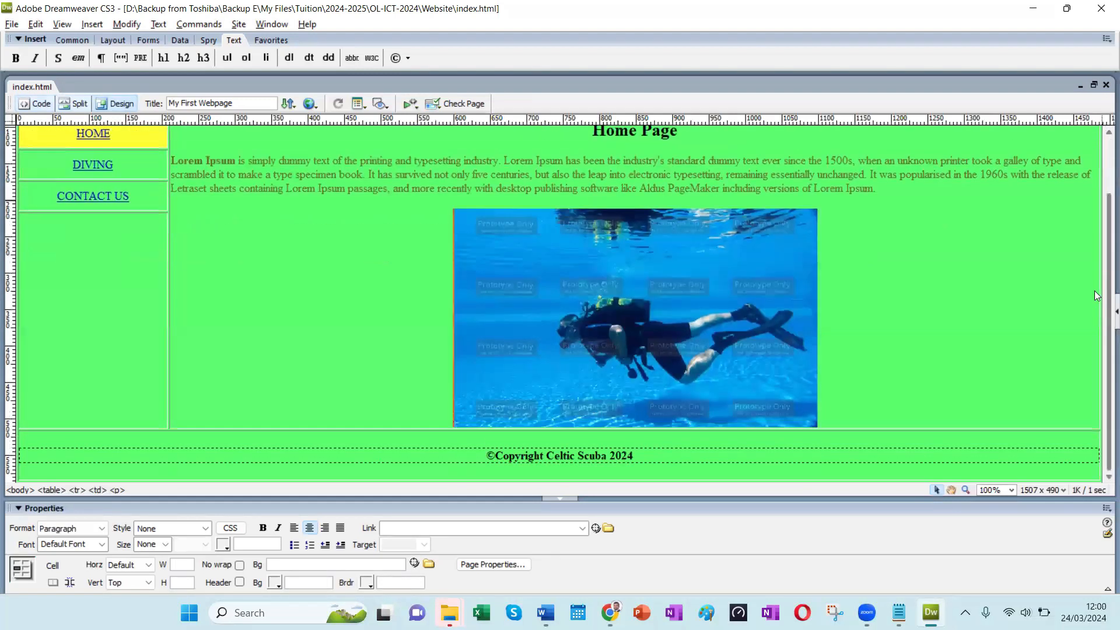
scroll(1088, 241, up, 2)
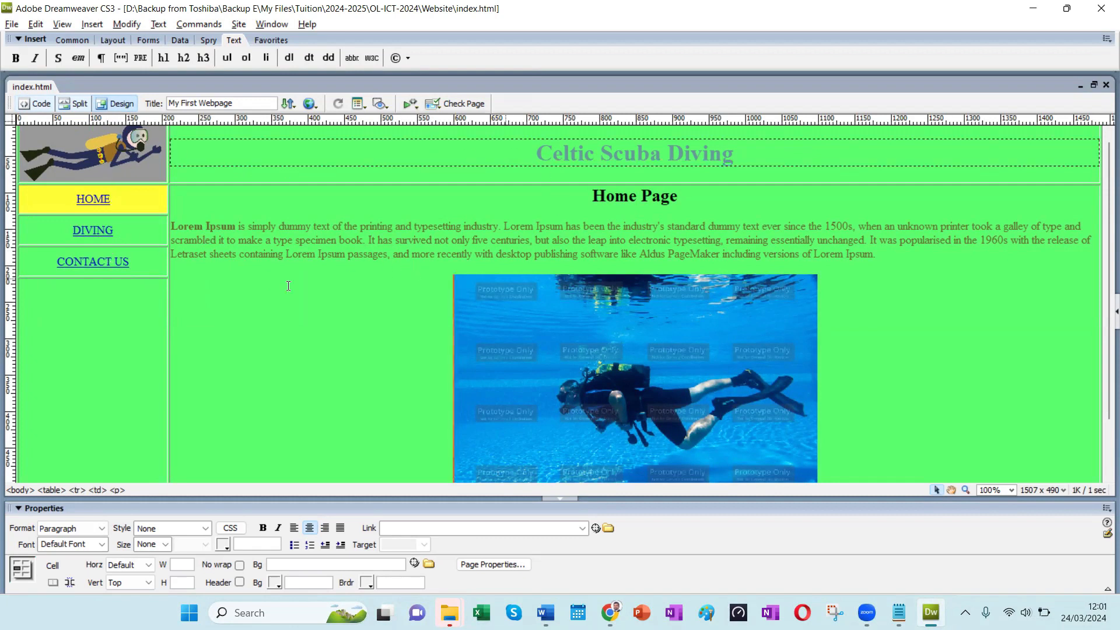
click(551, 151)
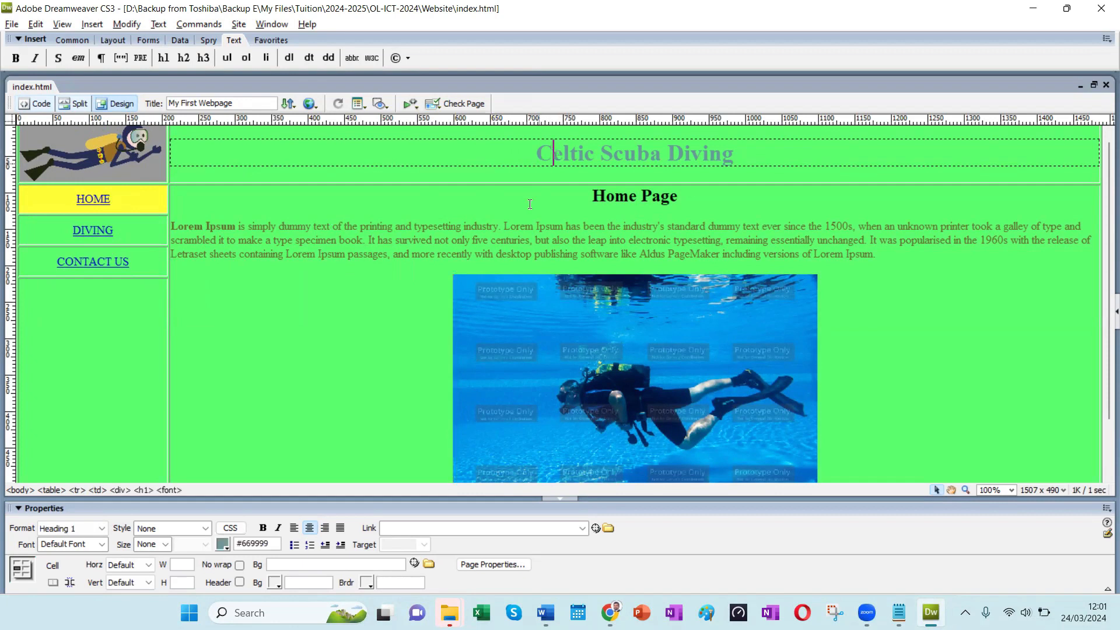
click(517, 230)
click(368, 277)
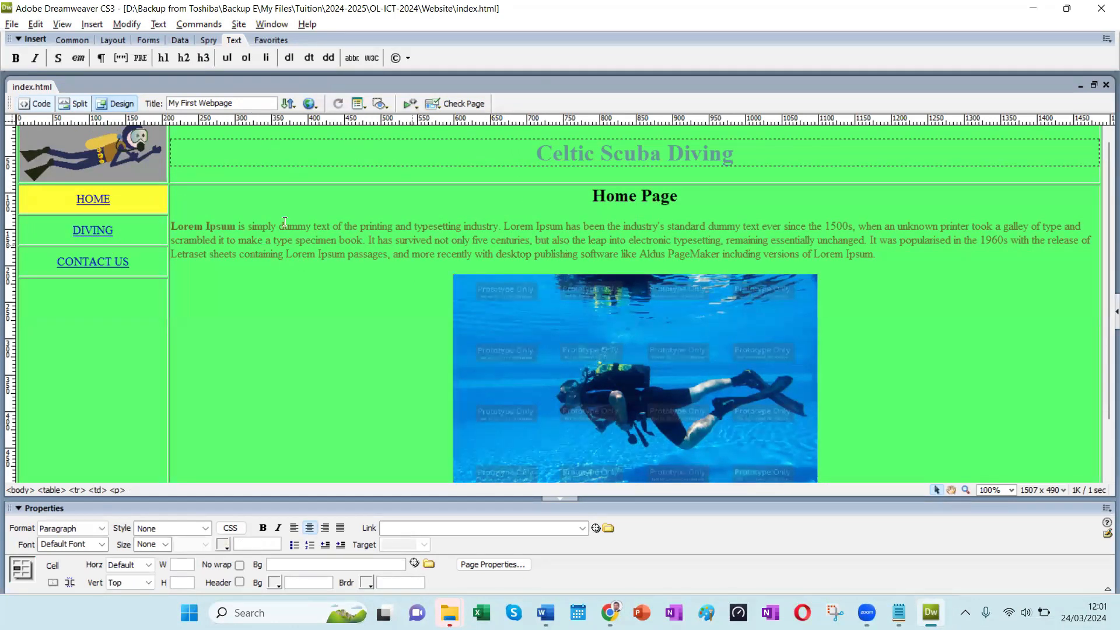
click(64, 153)
click(575, 325)
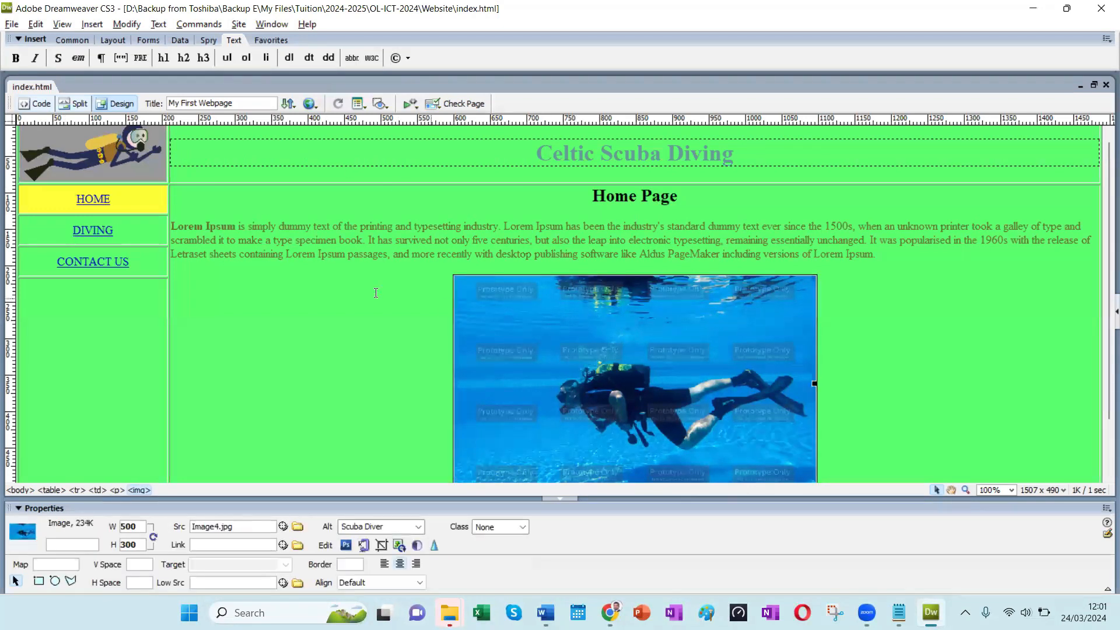
click(352, 283)
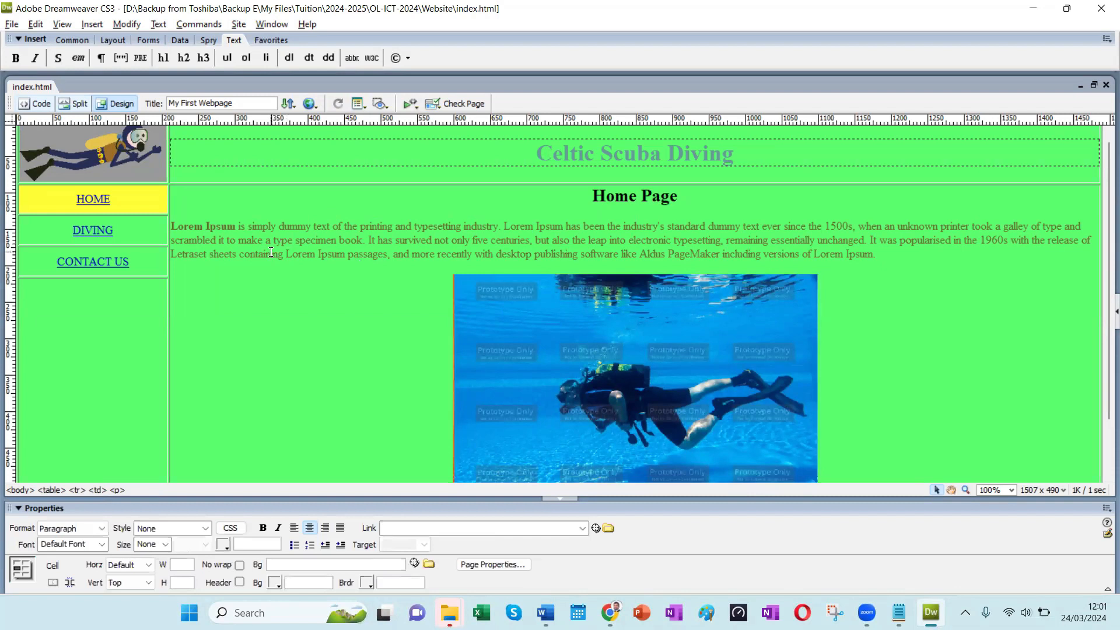
click(129, 227)
drag(129, 226, 69, 226)
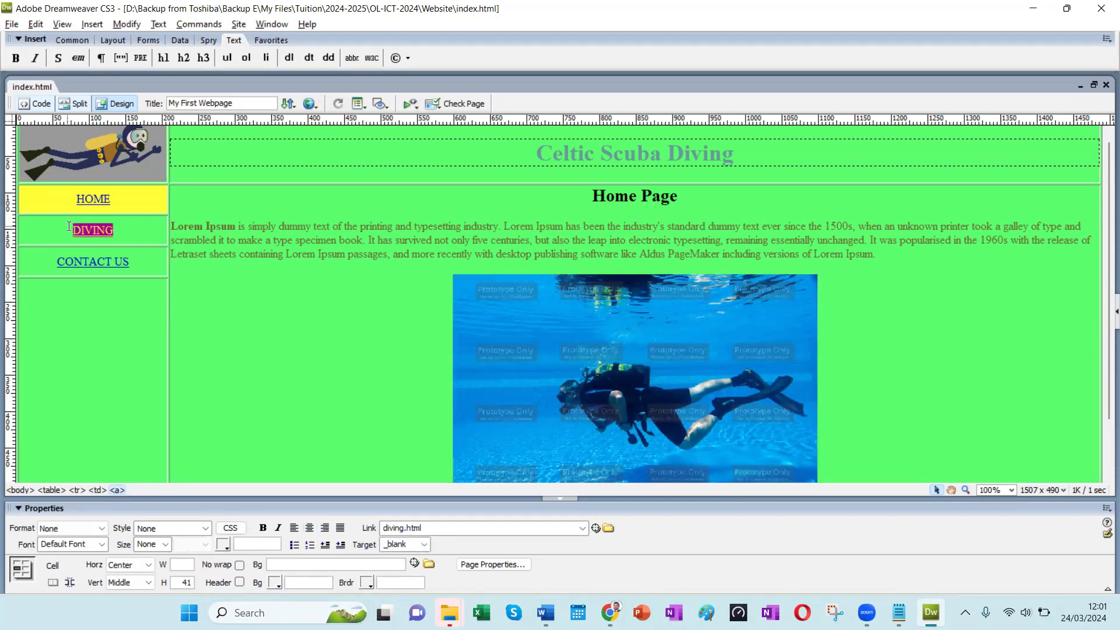
click(92, 261)
click(124, 199)
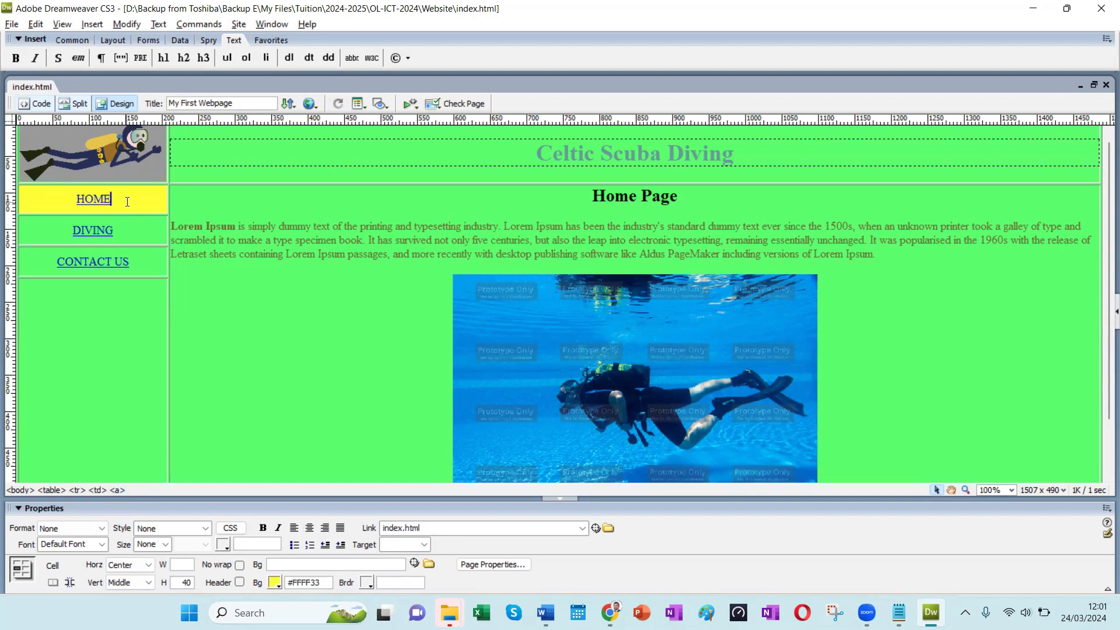
drag(110, 199, 80, 198)
click(368, 227)
click(536, 152)
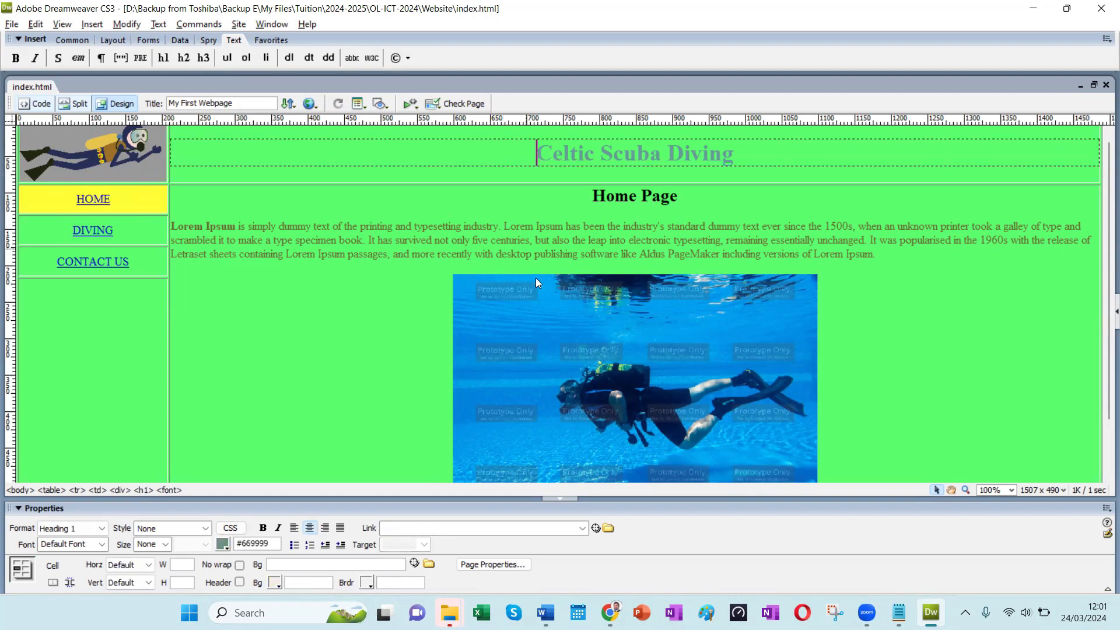
click(536, 280)
click(376, 294)
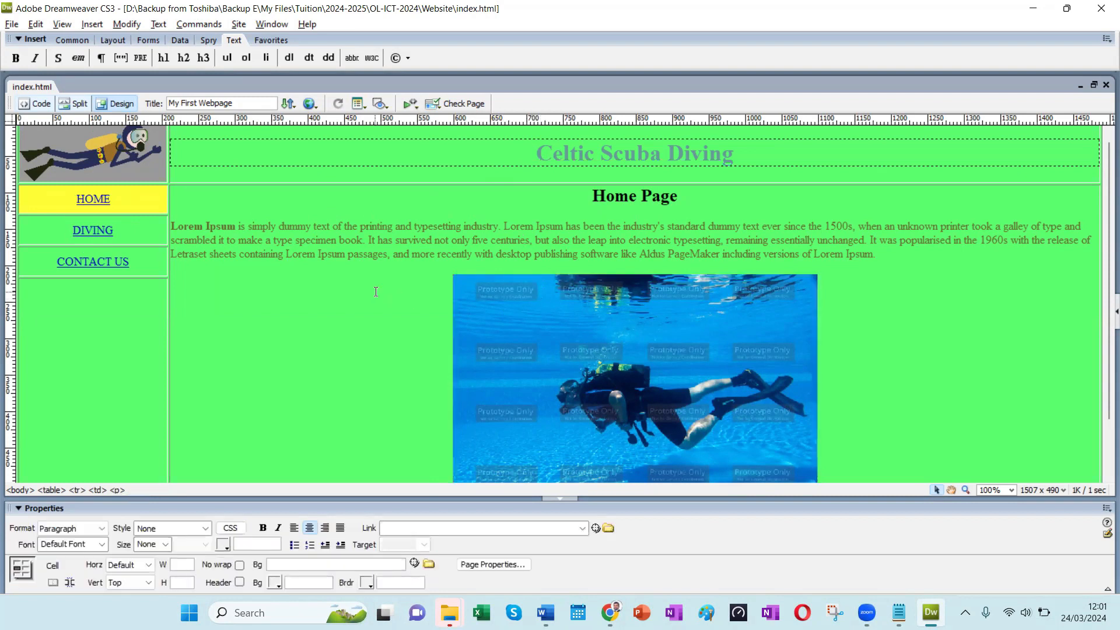
click(905, 24)
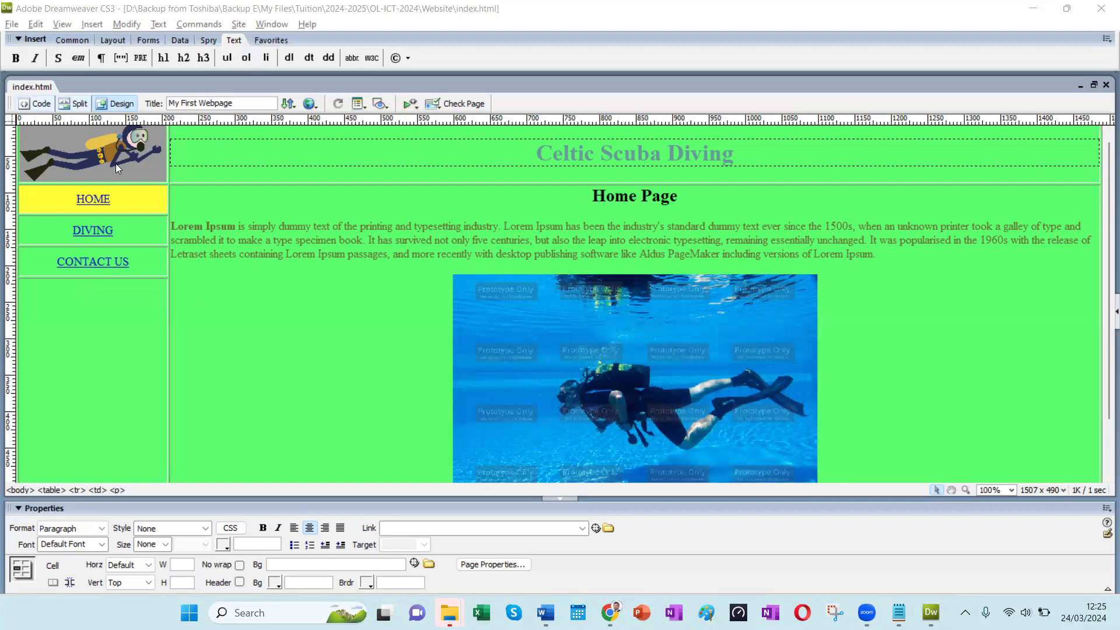
Step: Save a copy of the home page as diving.html in the Website folder
click(13, 26)
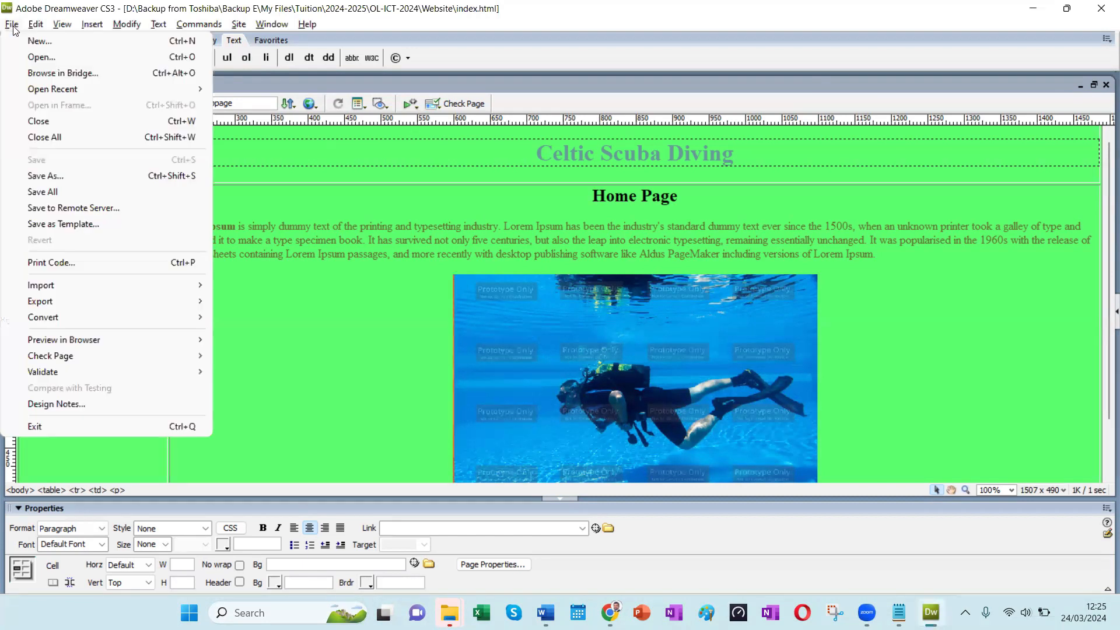
click(57, 180)
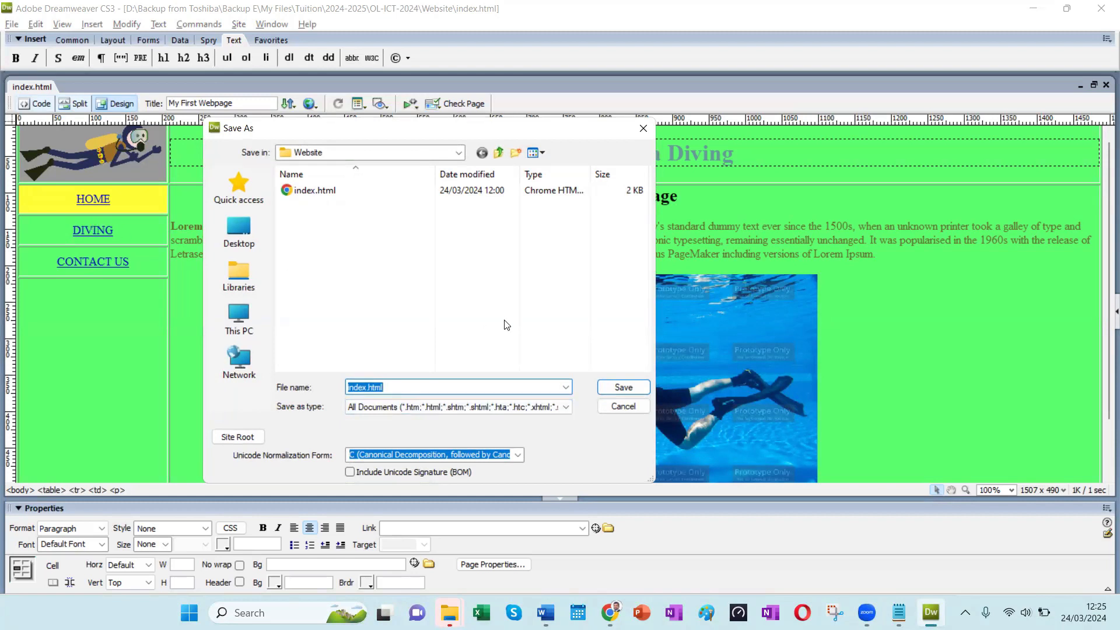
text(diving.html)
click(621, 387)
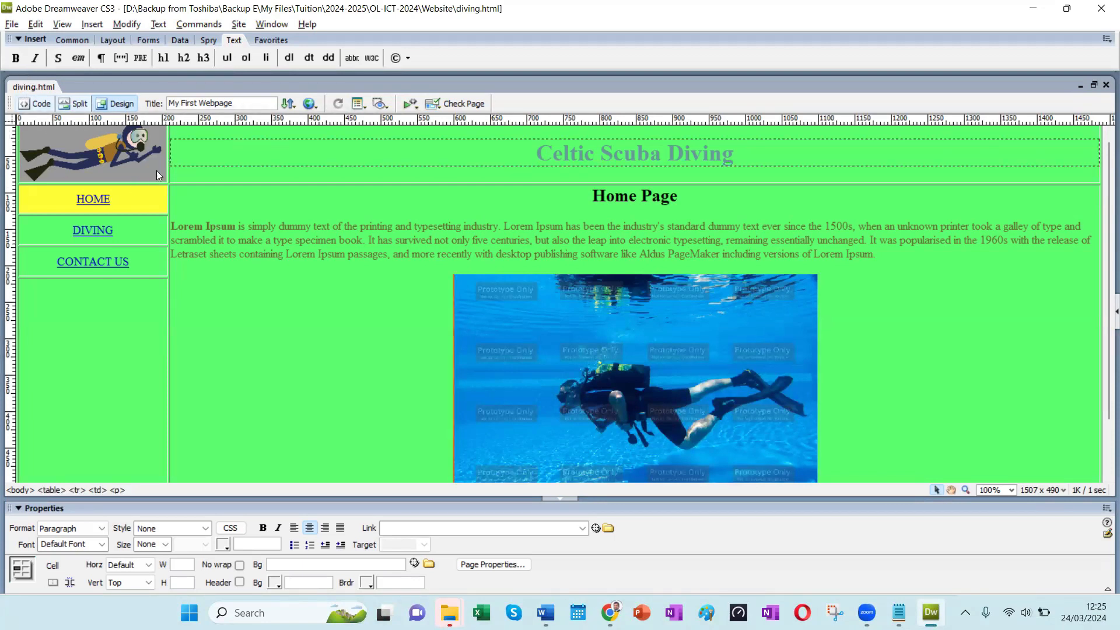
Step: Try the page's green #5AFF6B as the HOME cell's background and undo the change
click(134, 207)
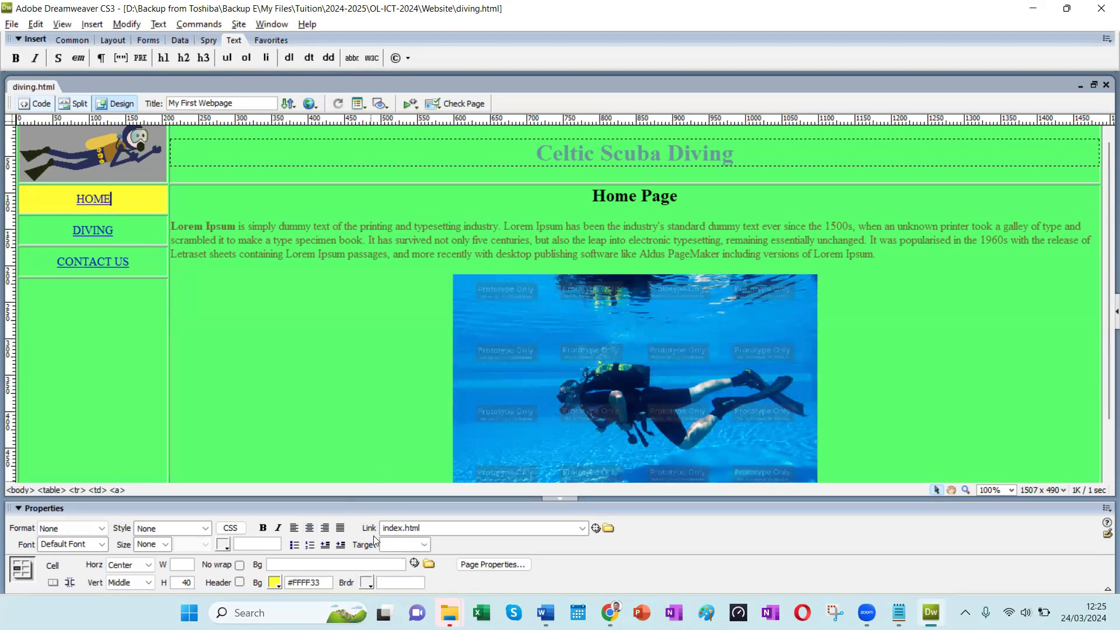
click(278, 586)
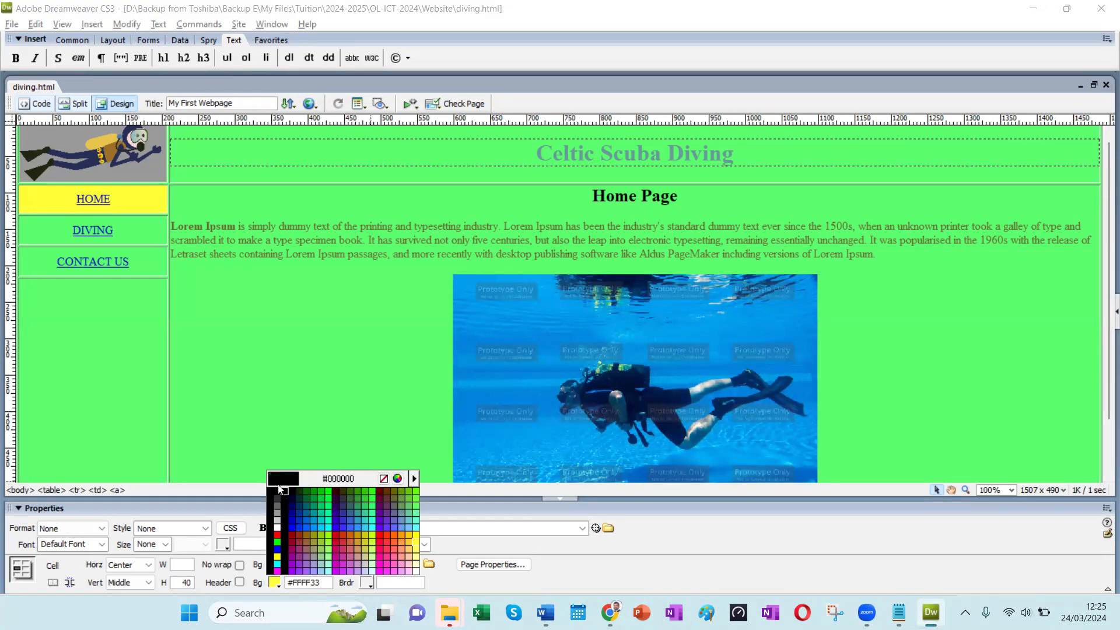
click(141, 237)
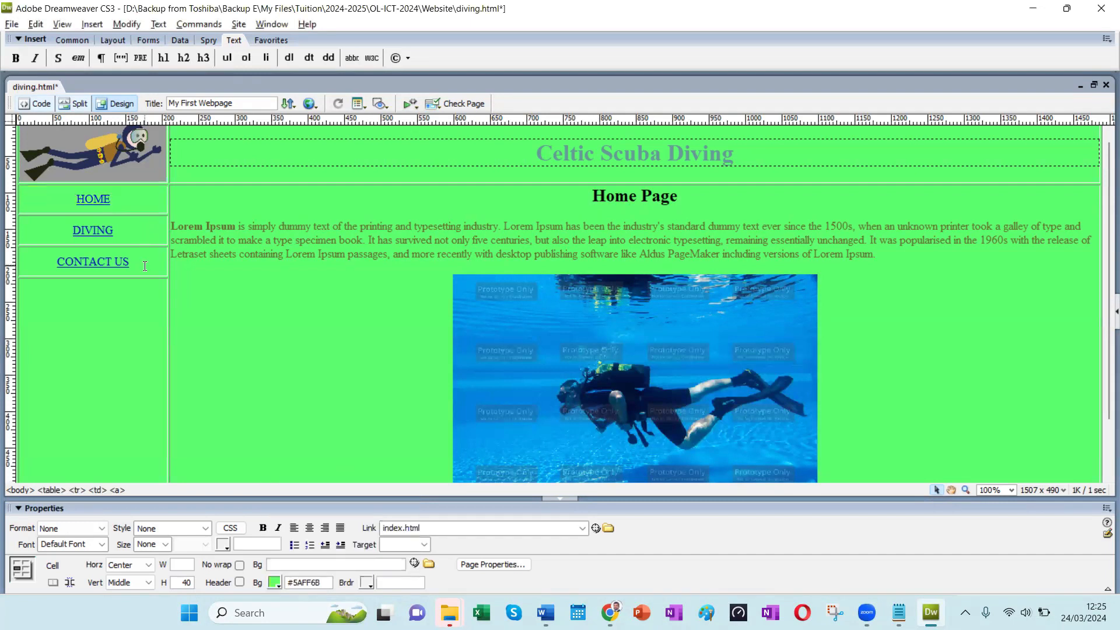
key(ctrl+z)
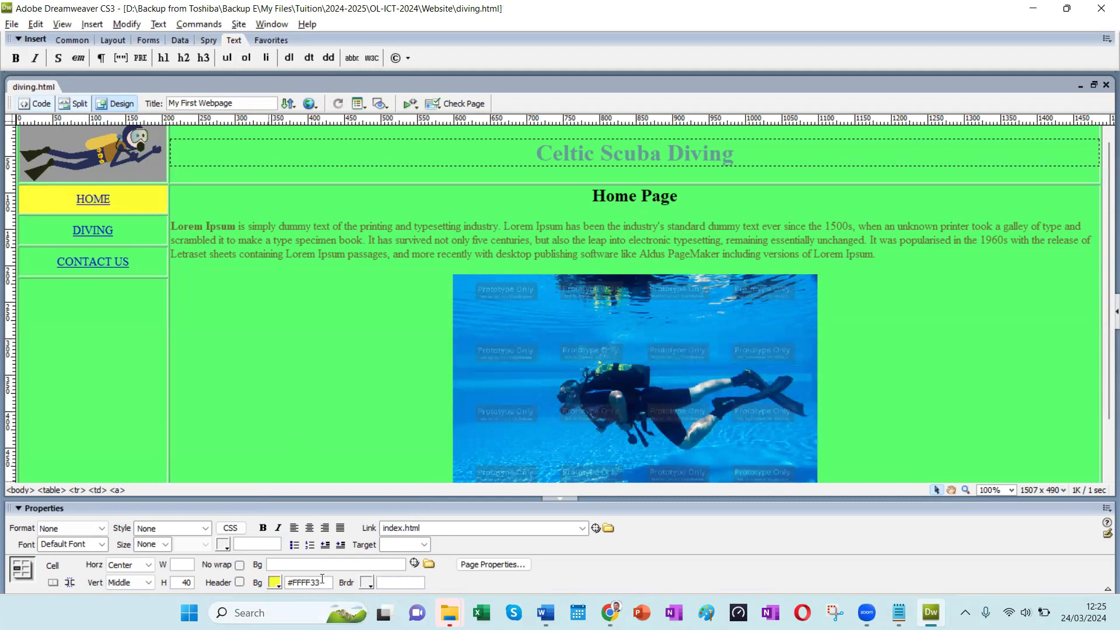
Step: Copy the HOME cell's yellow background colour code #FFFF33
drag(321, 585, 264, 577)
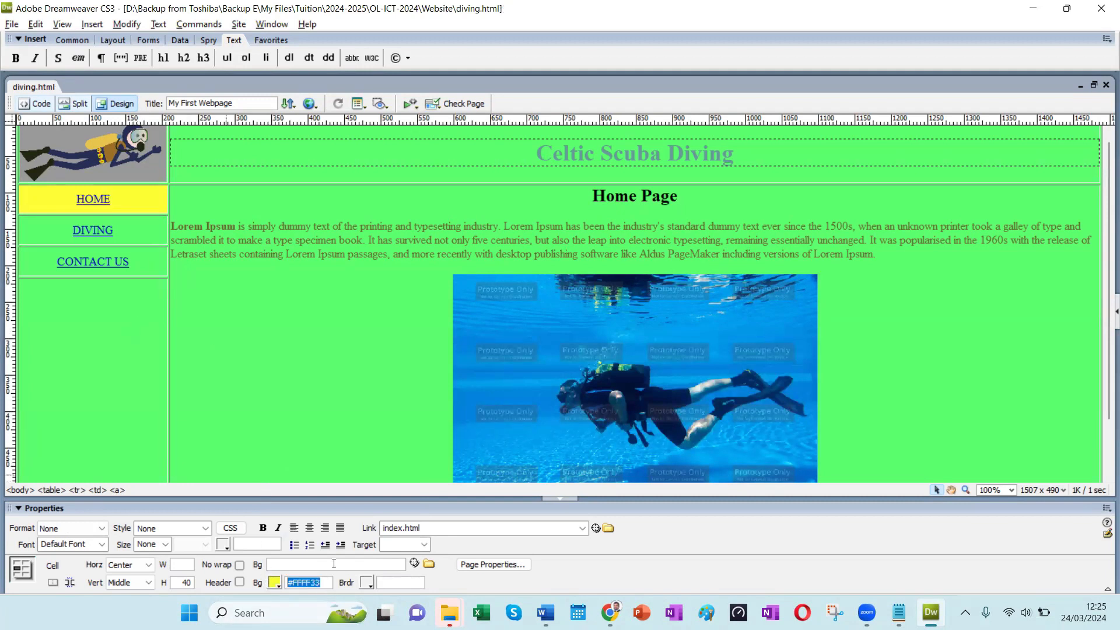
click(272, 583)
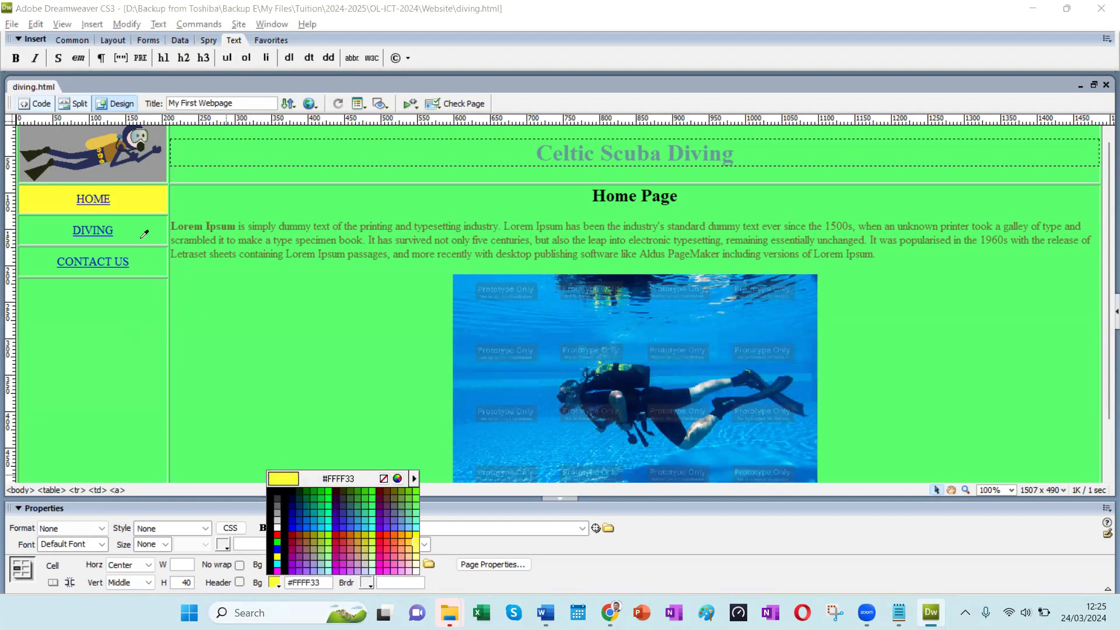
key(Escape)
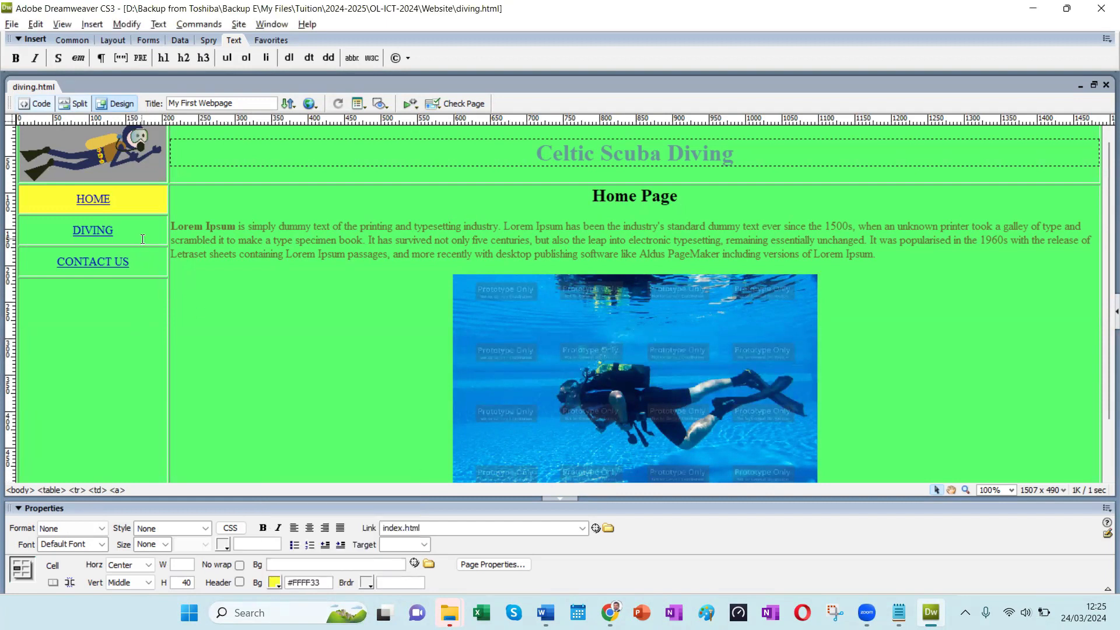
Step: Try to sample the green of the DIVING cell as the HOME cell's background colour
click(273, 582)
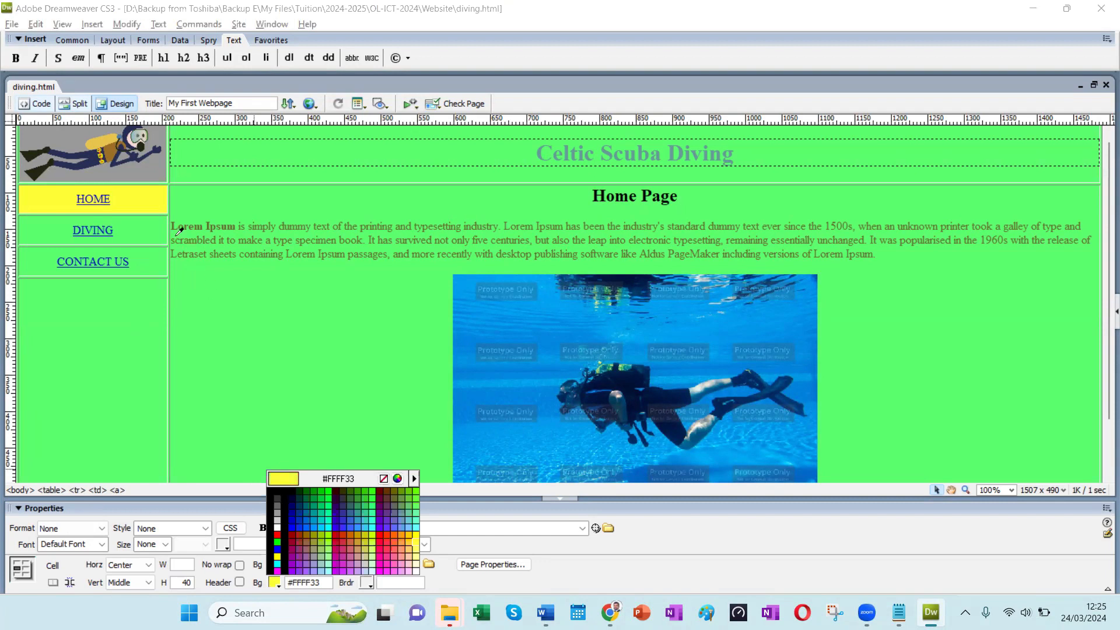
click(137, 201)
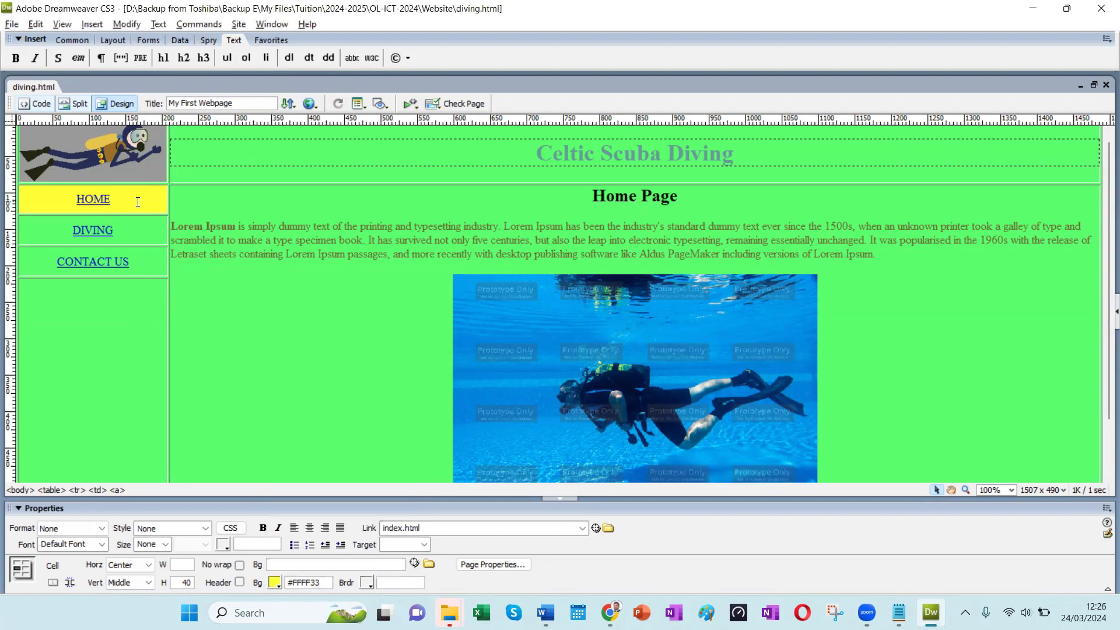
click(274, 583)
click(138, 231)
click(139, 254)
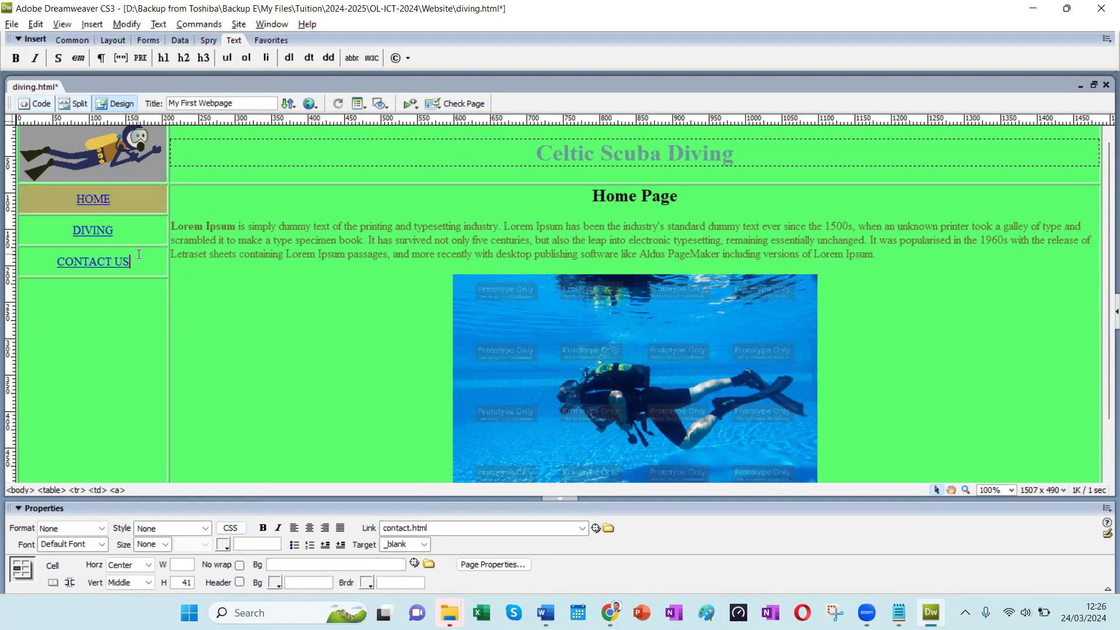
Step: Set the HOME cell's background to the page's green #5AFF6B
click(137, 192)
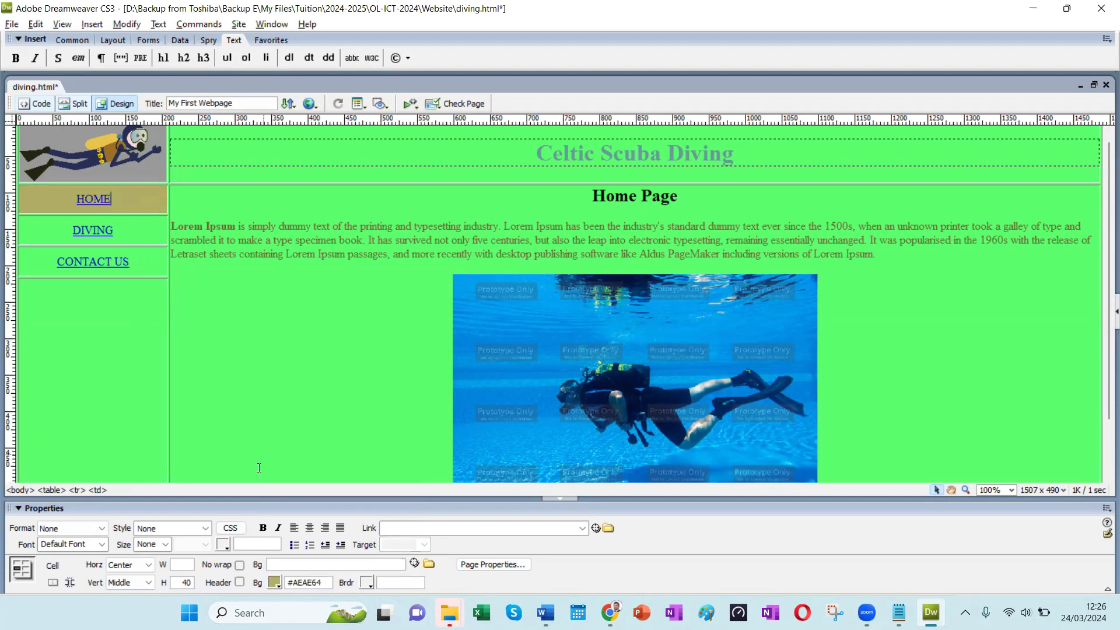
click(275, 582)
click(258, 240)
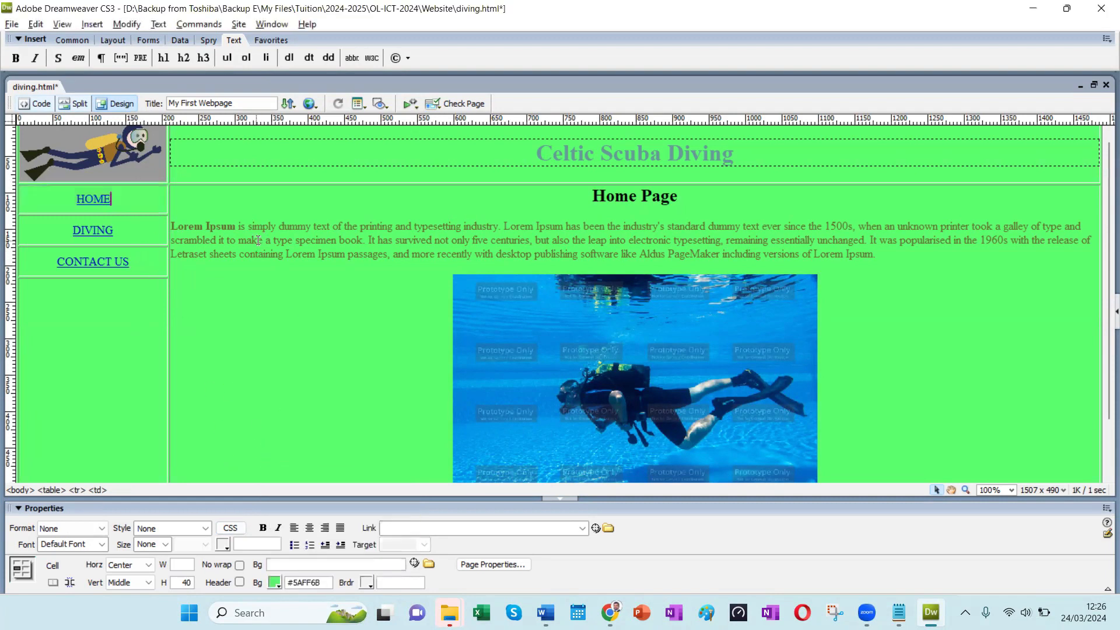
Step: Highlight the DIVING navigation cell with the yellow background colour #FFFF33
click(113, 230)
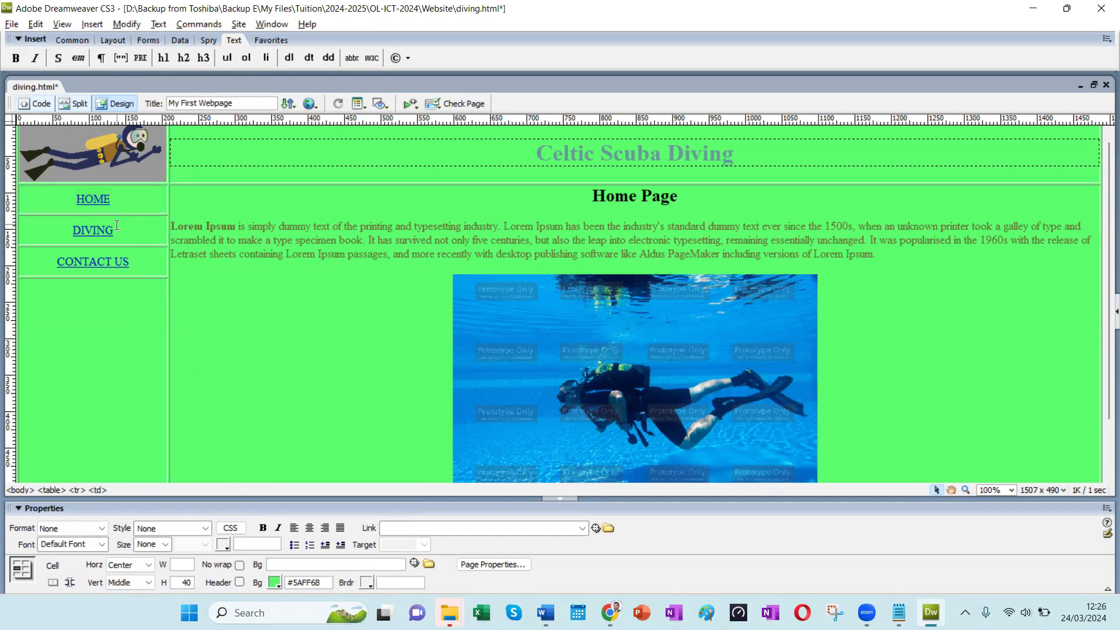
click(312, 587)
text(#FFFF33)
click(122, 348)
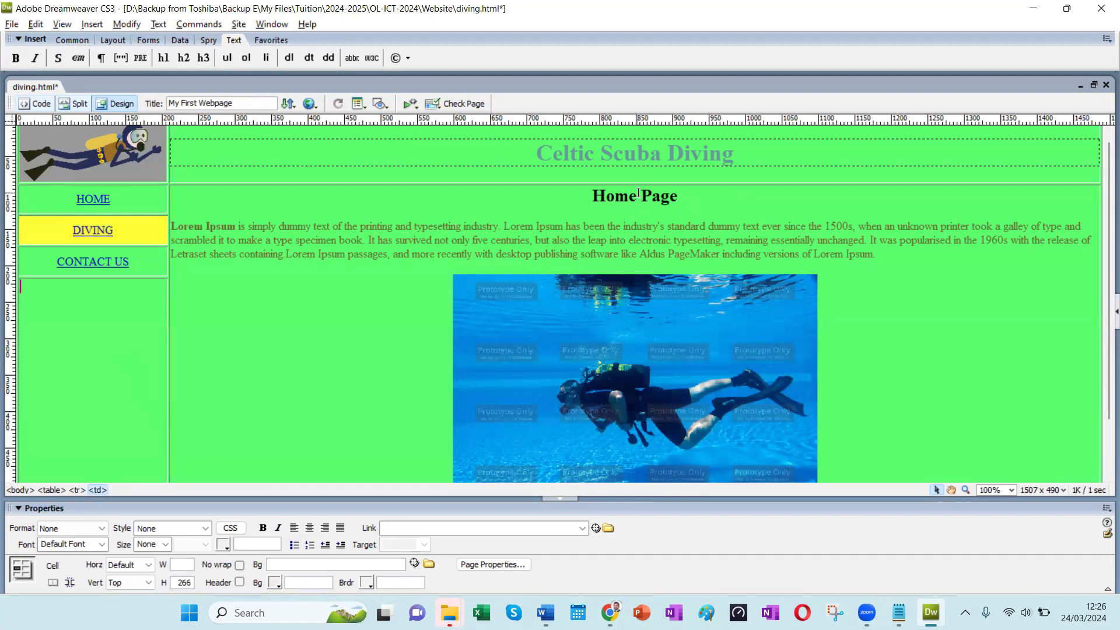
Step: Replace the "Home Page" heading with "Diving" and save diving.html
drag(638, 193, 594, 196)
drag(677, 196, 589, 197)
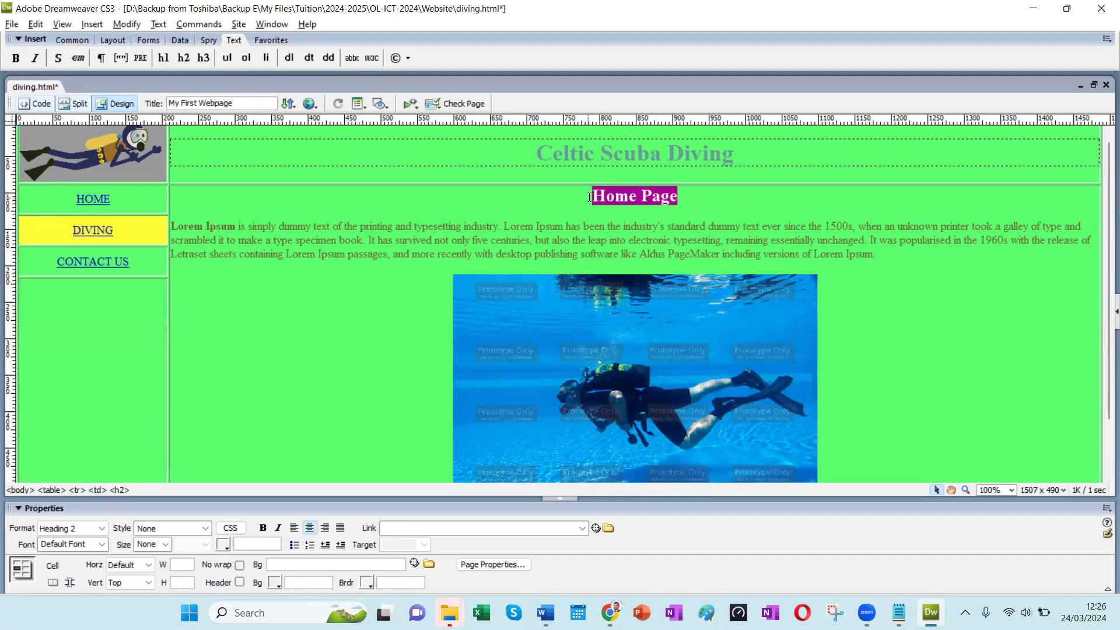
text(Divin)
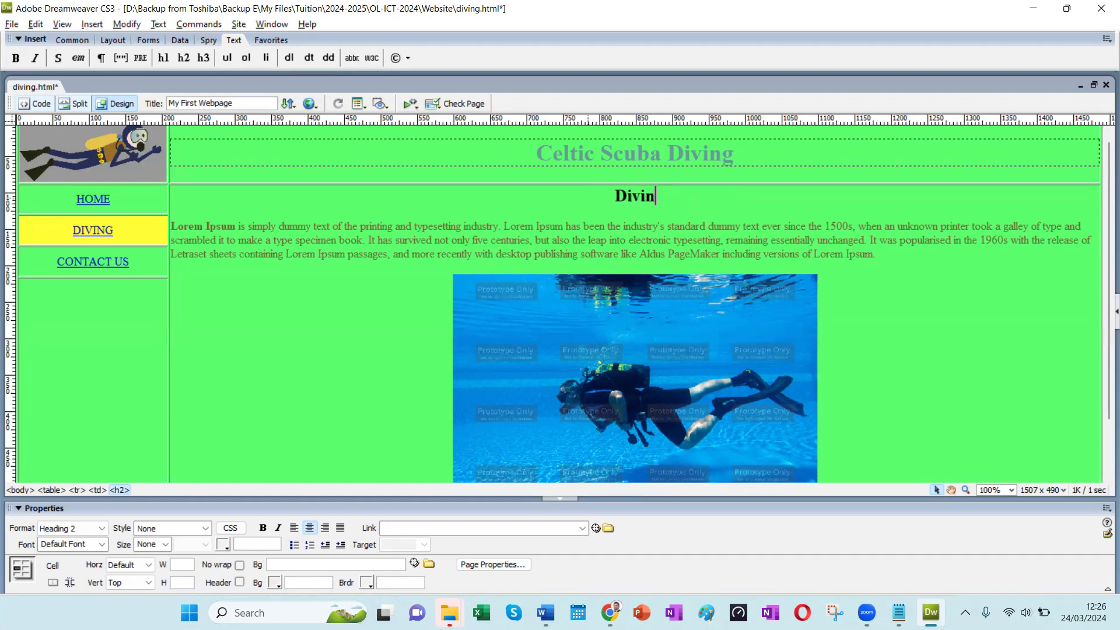
text(g)
click(408, 295)
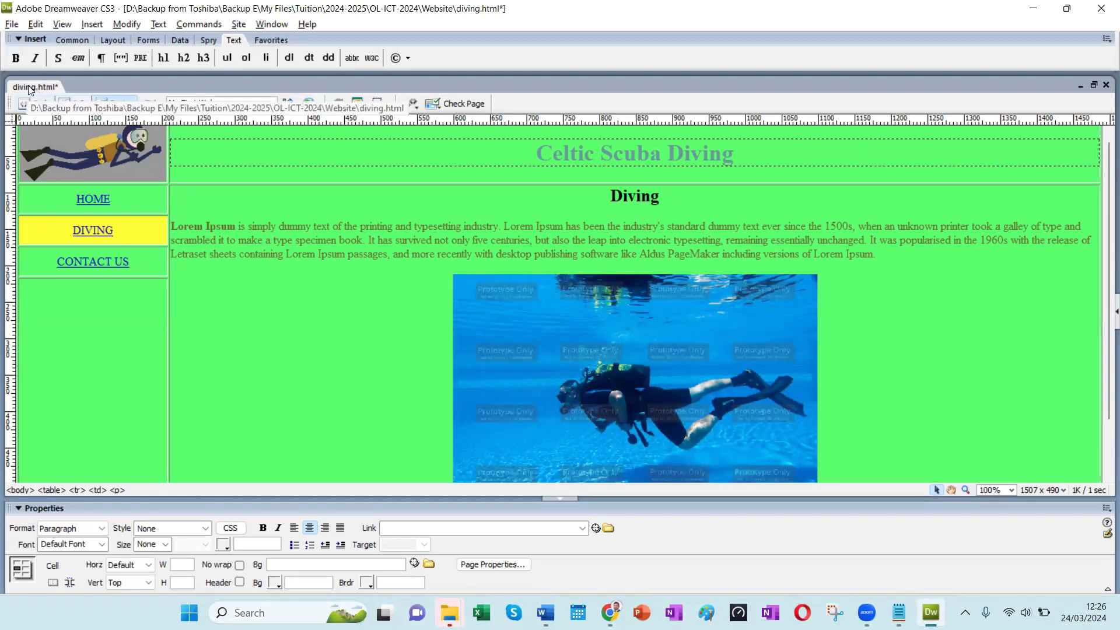
key(ctrl+s)
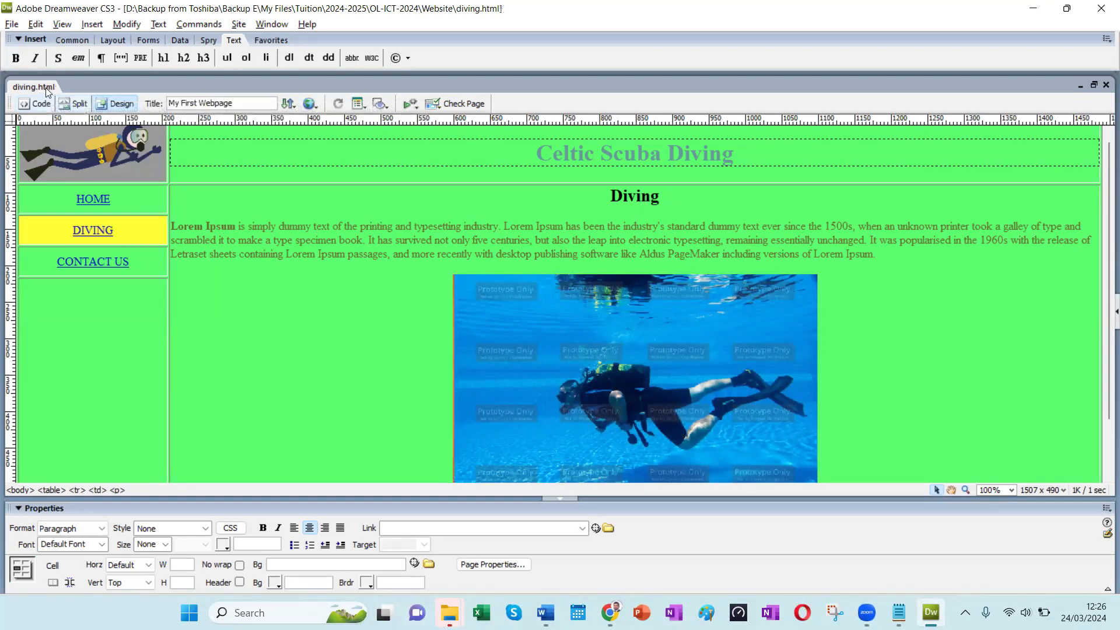
Step: Save a copy of the diving page as contact.html in the Website folder
click(252, 240)
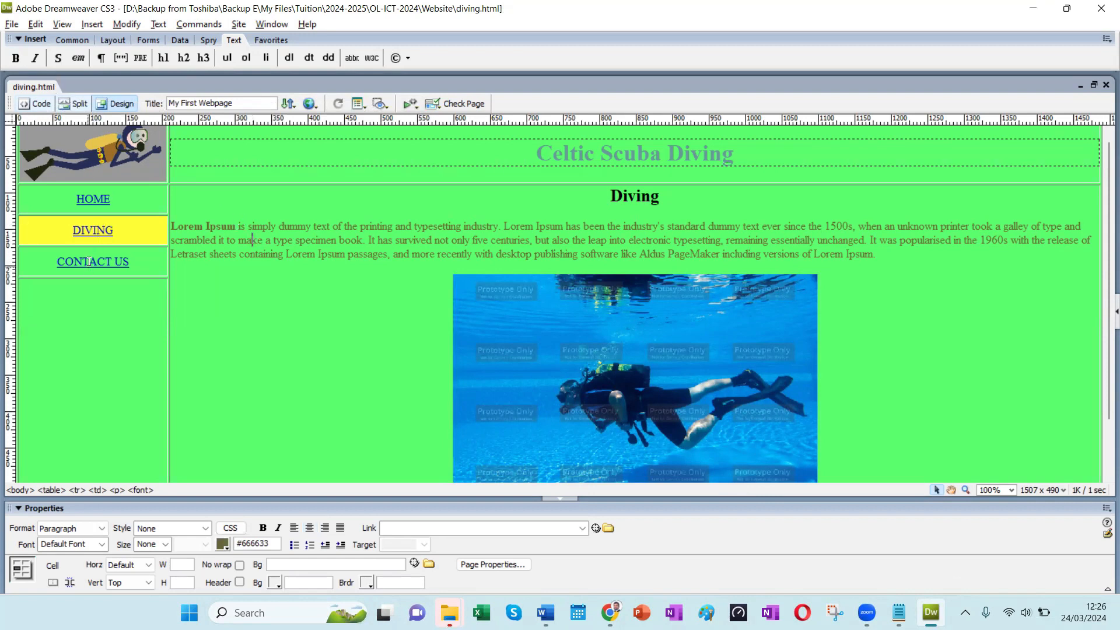
click(13, 25)
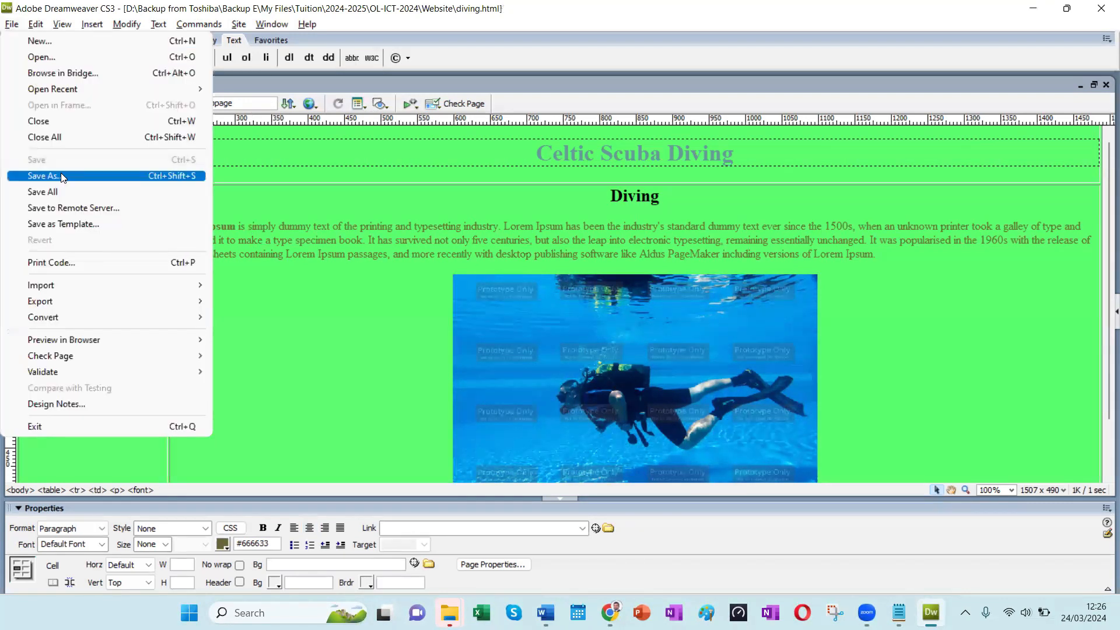
click(61, 176)
text(contact.html)
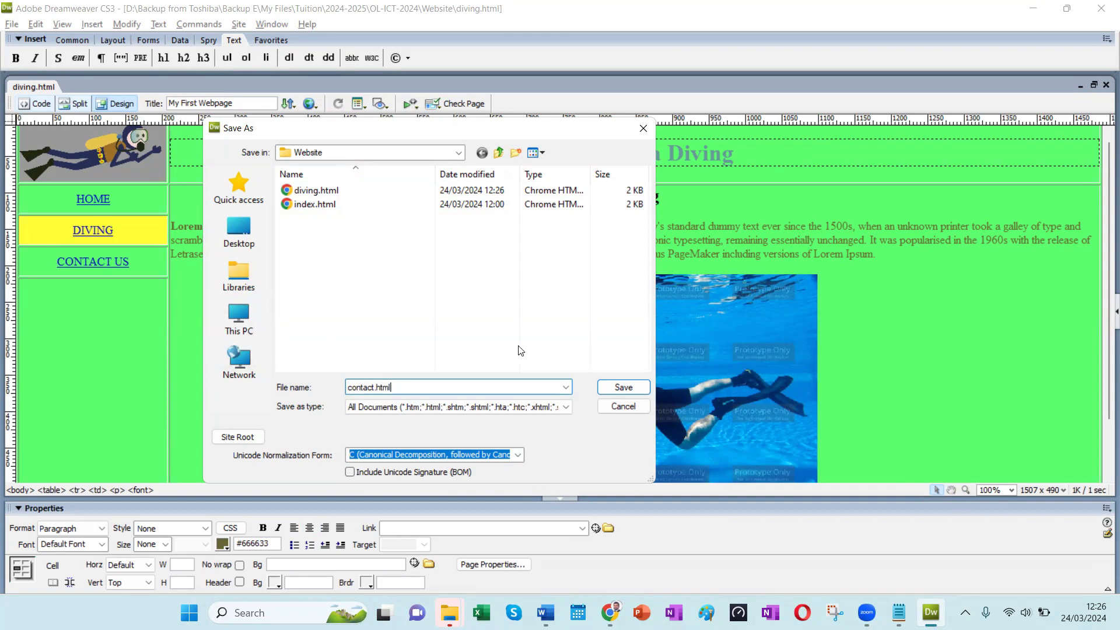
click(623, 387)
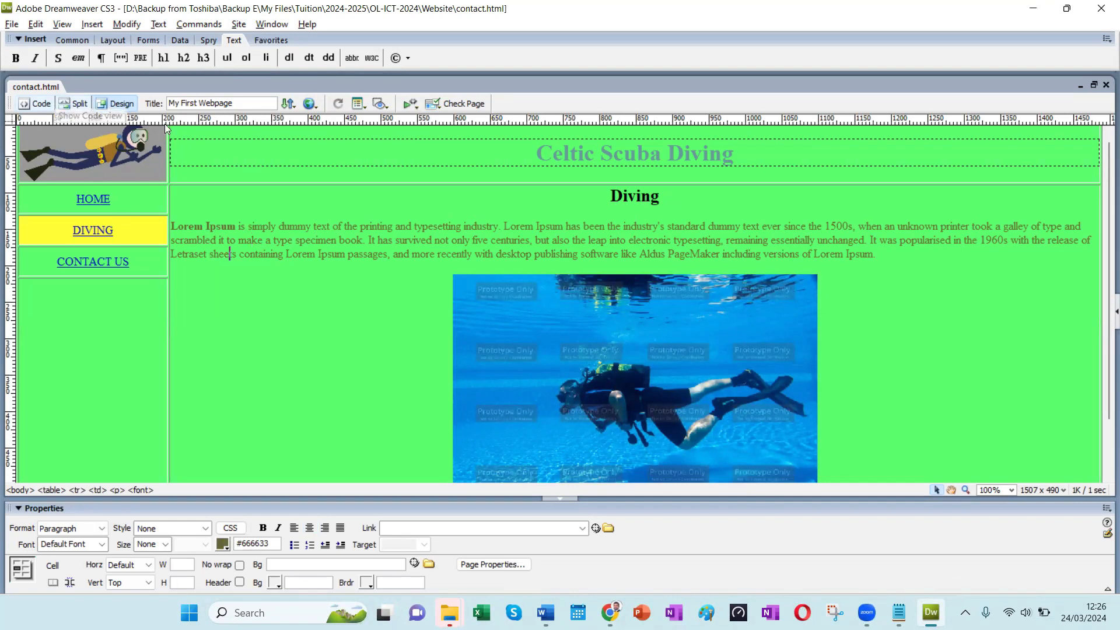
Step: Replace the "Diving" heading on the contact page with "Contact Us"
drag(610, 197, 660, 201)
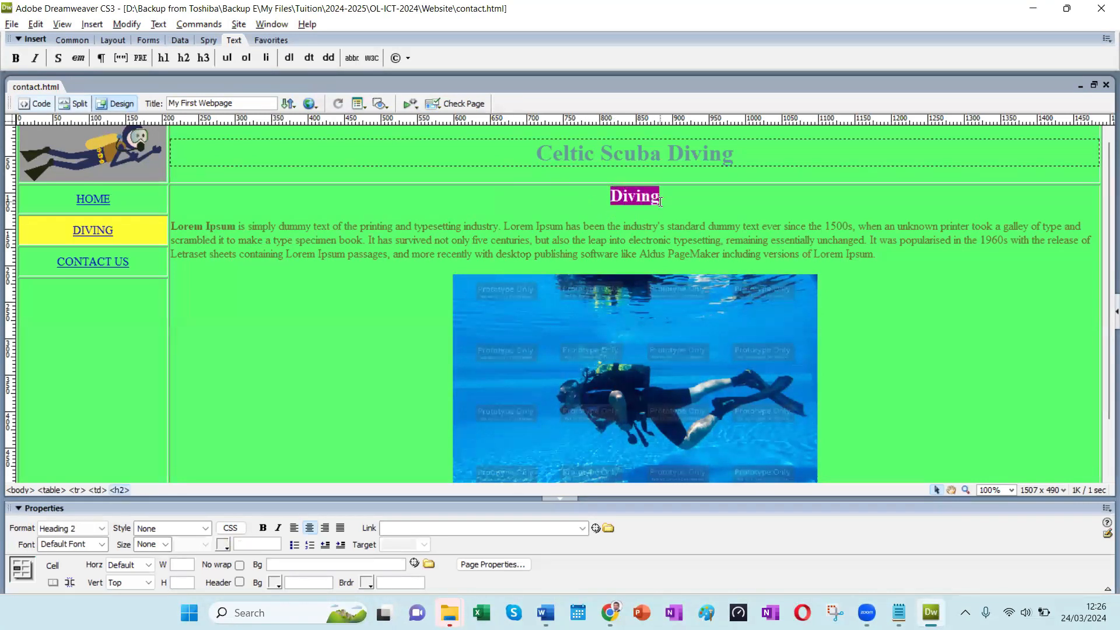
text(Contact )
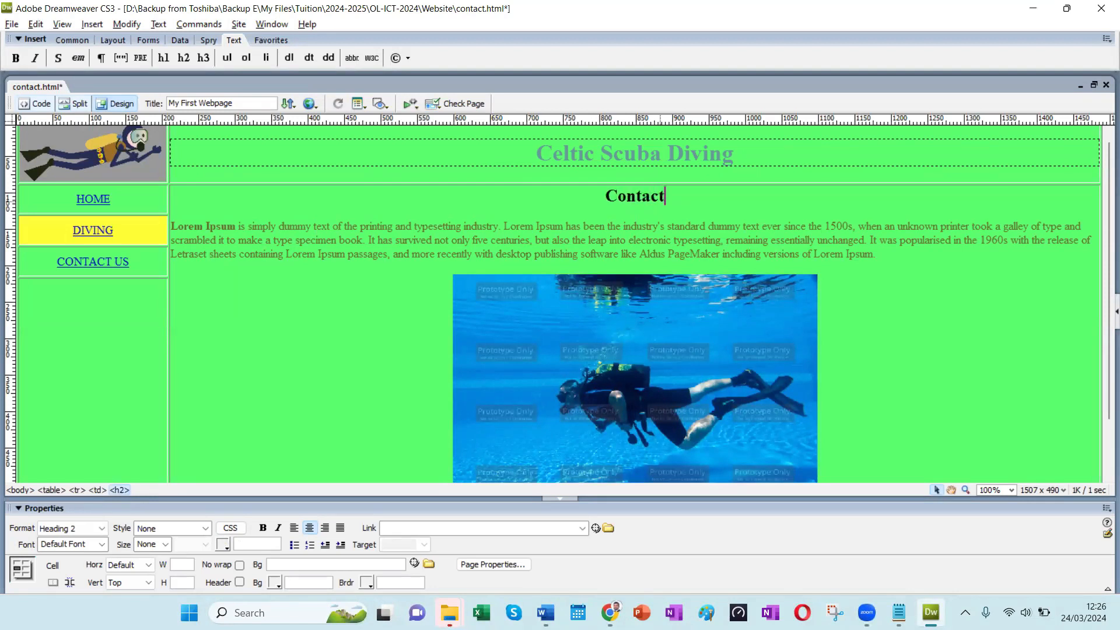
text(Us)
click(343, 224)
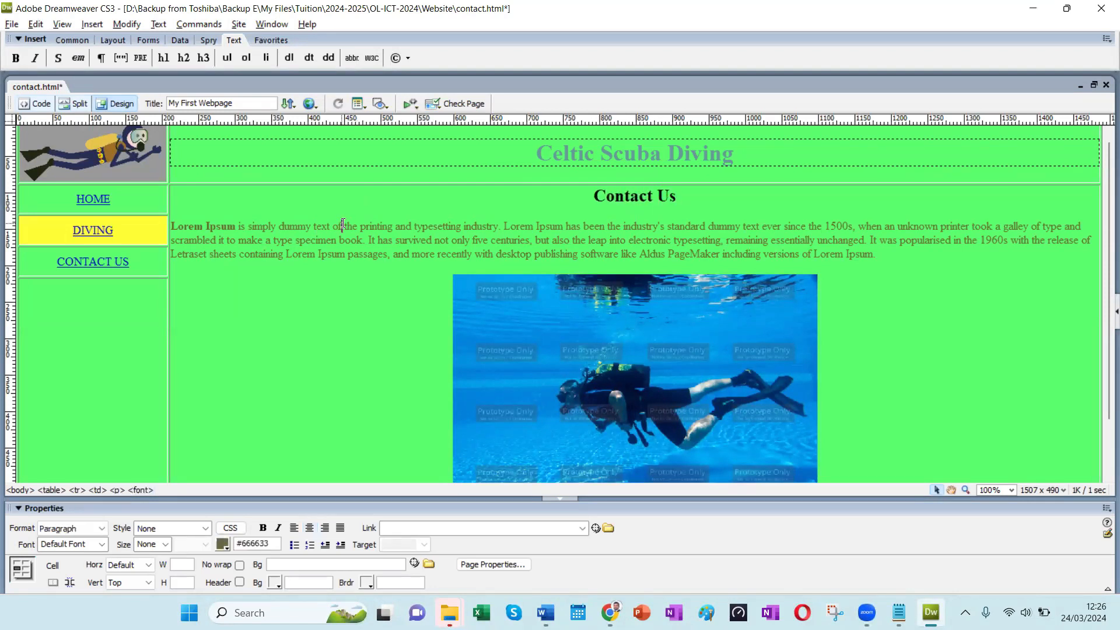
Step: Set the DIVING navigation cell's background to the page's green by sampling the page colour
click(134, 225)
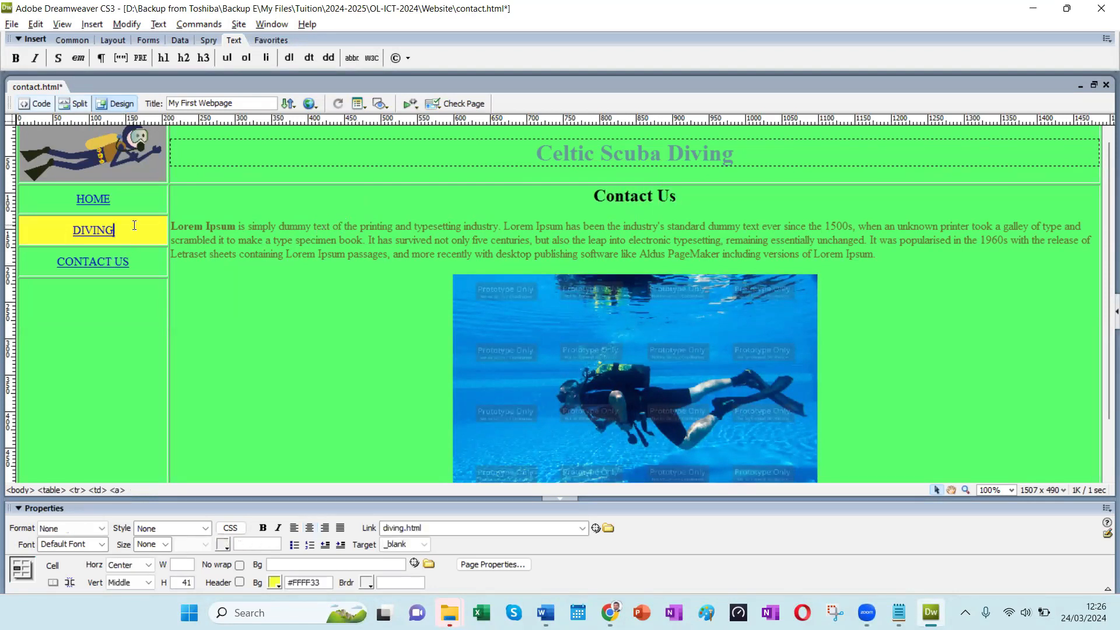
click(274, 582)
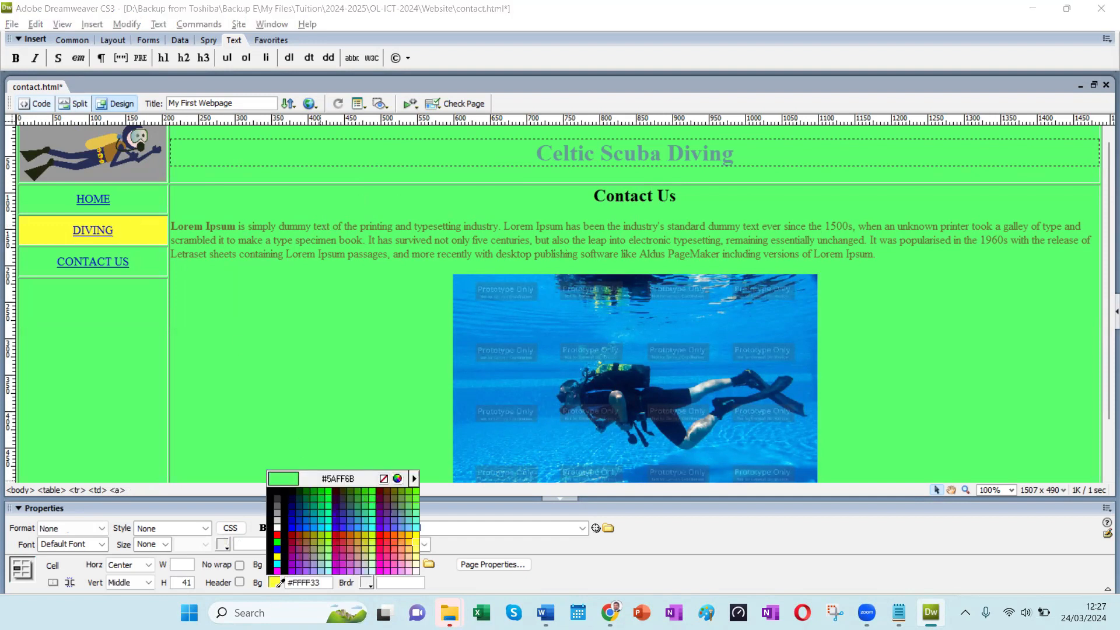
key(Escape)
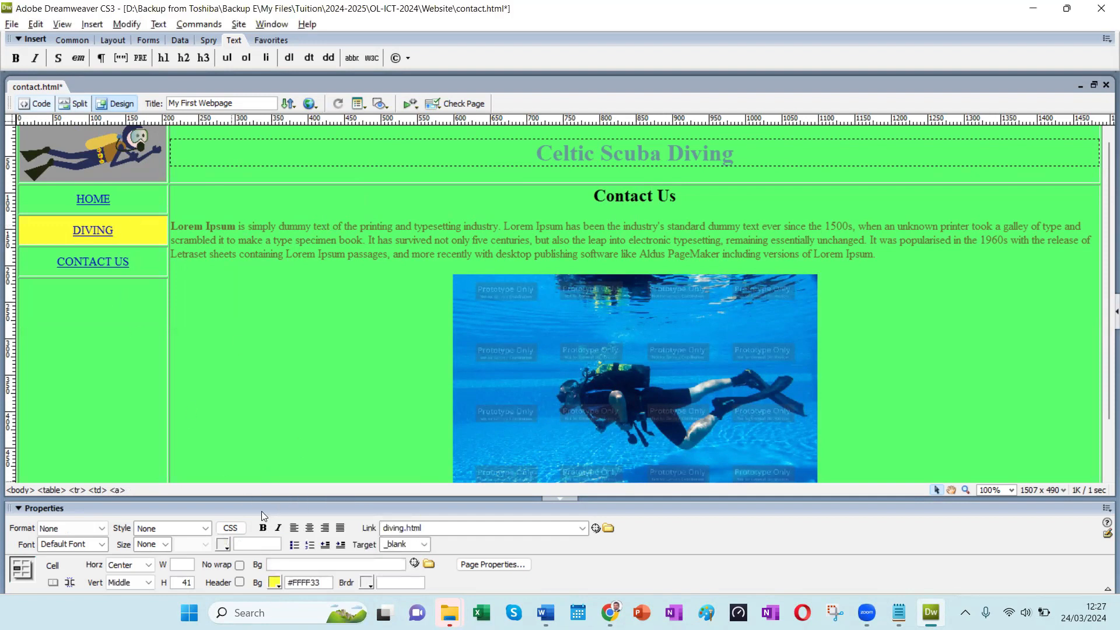
click(274, 583)
click(225, 364)
Step: Highlight the CONTACT US navigation cell with the yellow background colour #FFFF33
click(155, 256)
click(299, 583)
text(#FFFF33)
click(295, 402)
click(129, 346)
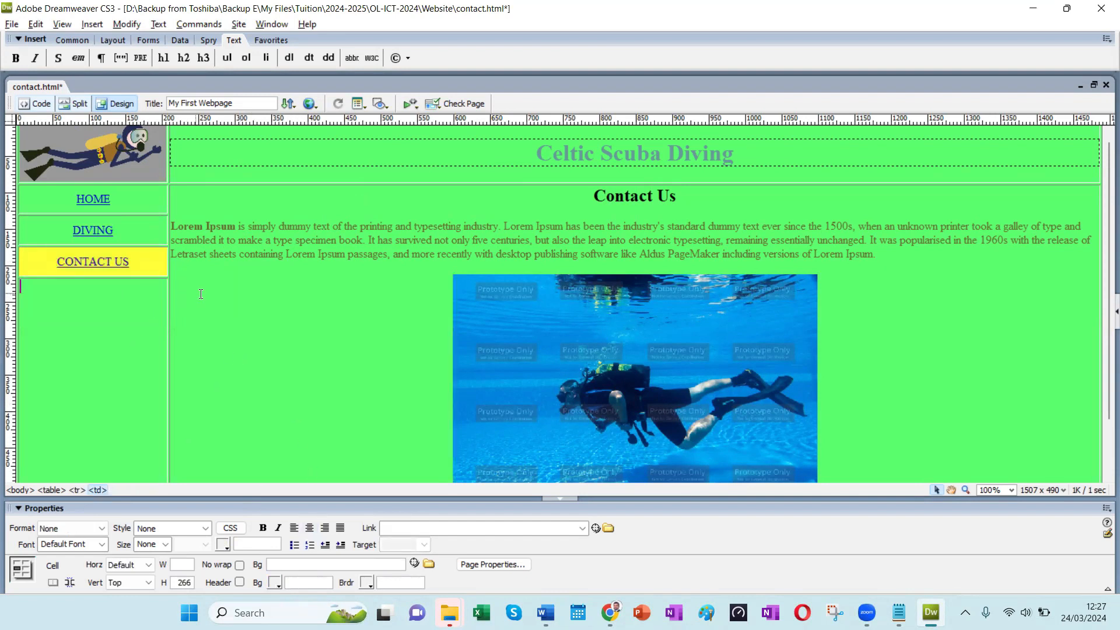
Step: Save contact.html and check the settings of its HOME and DIVING navigation cells
key(ctrl+s)
click(711, 268)
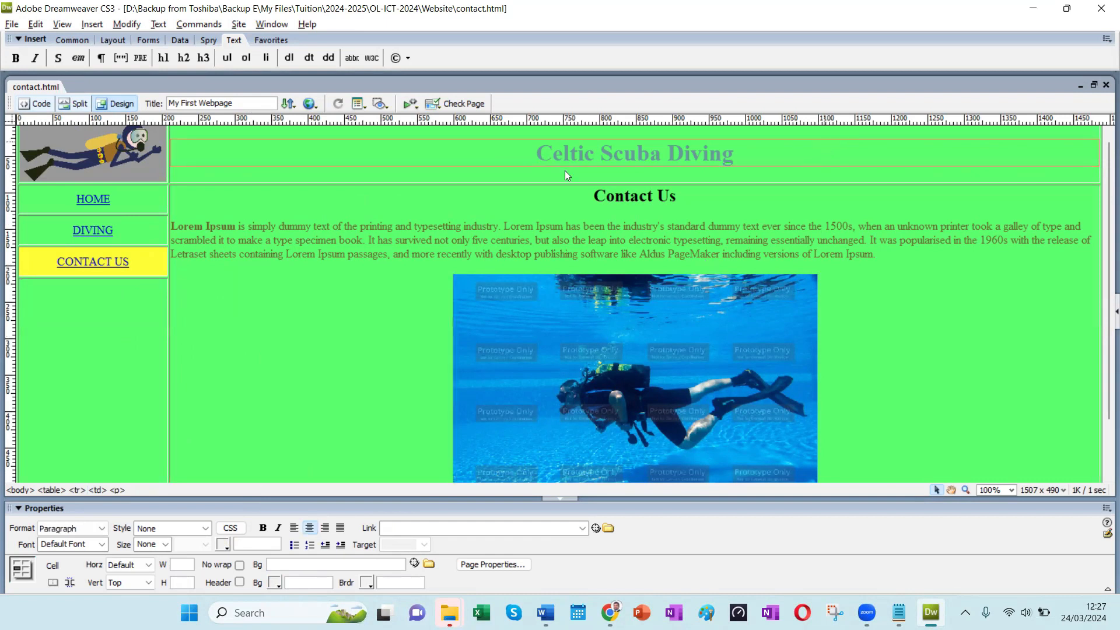
click(111, 231)
click(130, 199)
click(127, 230)
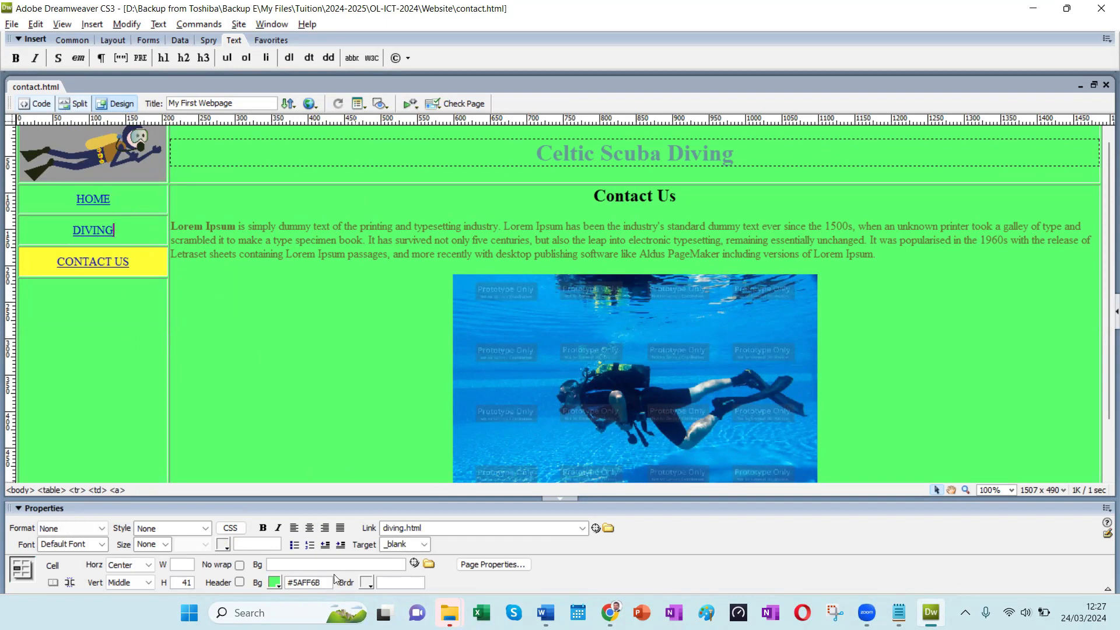
Step: Reopen index.html and diving.html from the recent files alongside contact.html
click(11, 24)
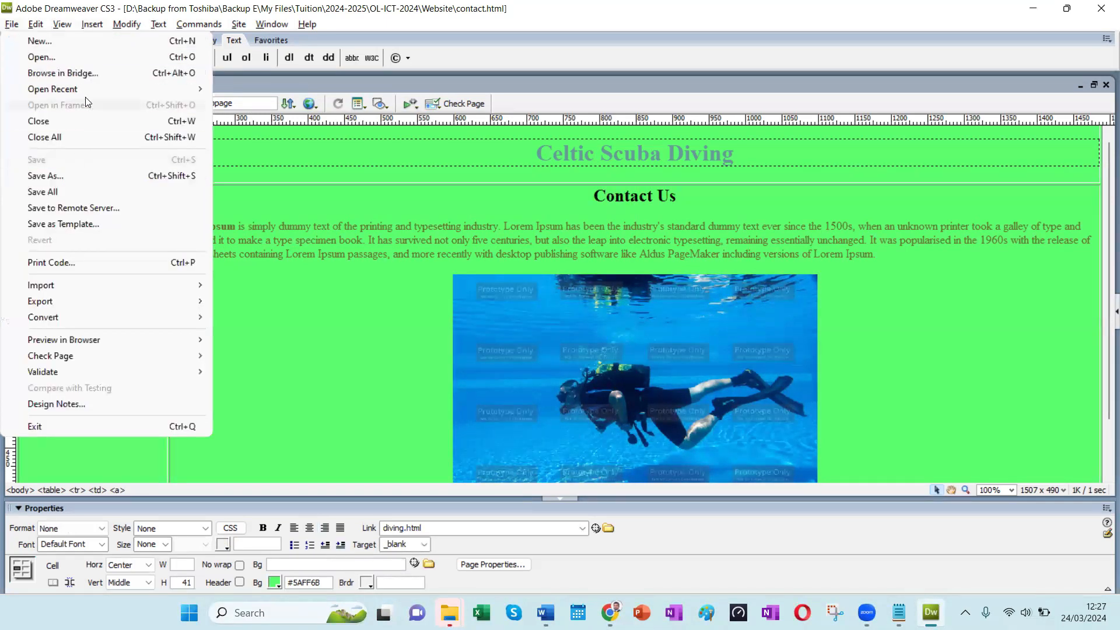
mouse_move(81, 94)
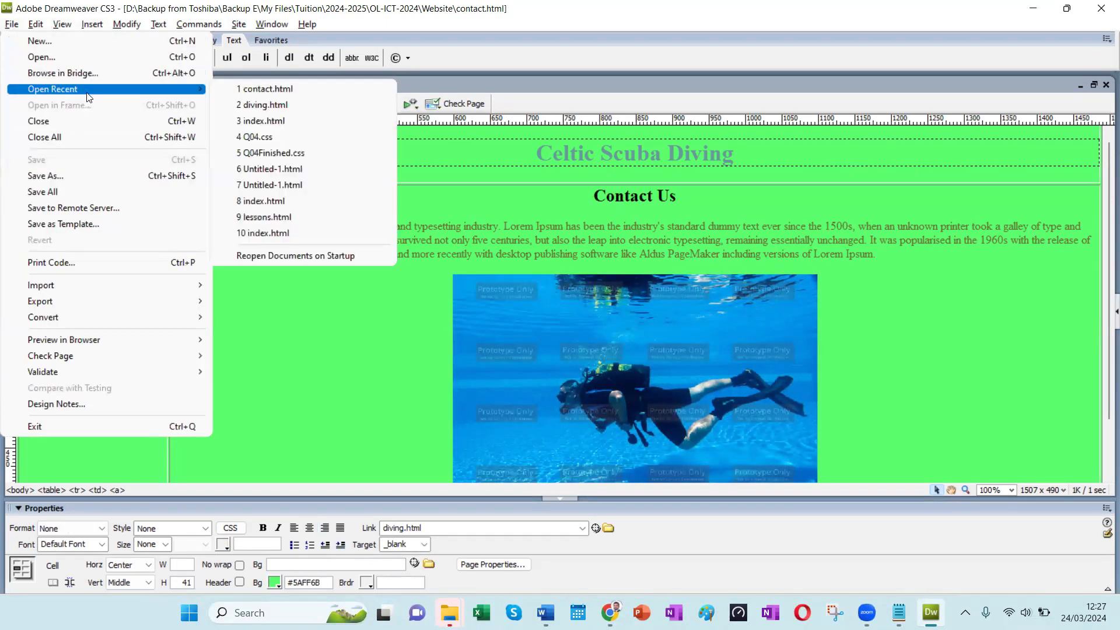
click(261, 121)
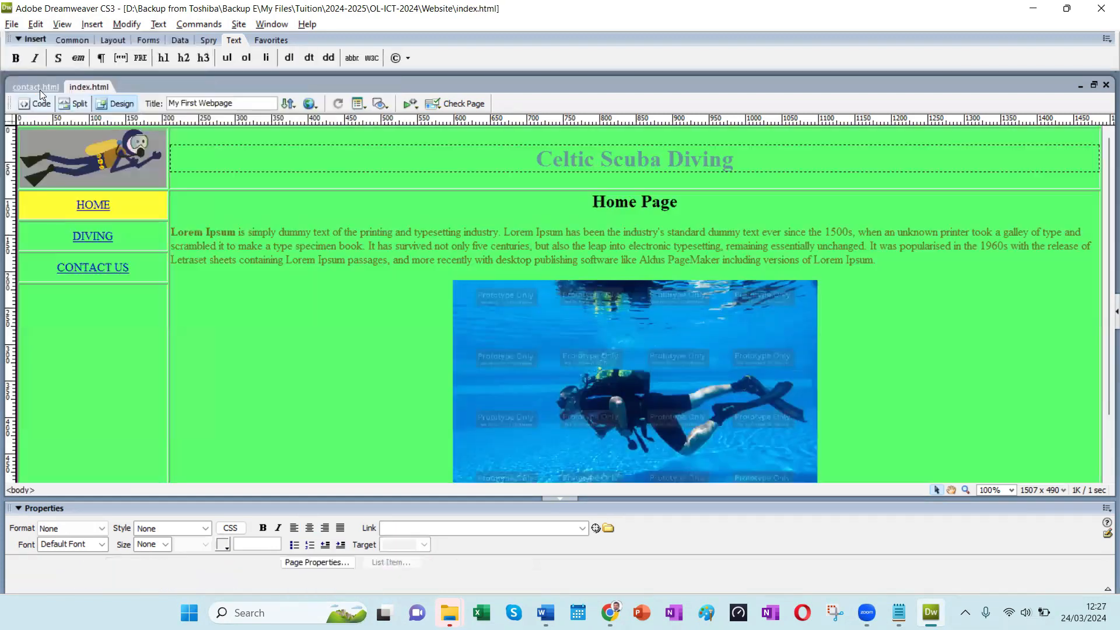
click(12, 24)
mouse_move(70, 91)
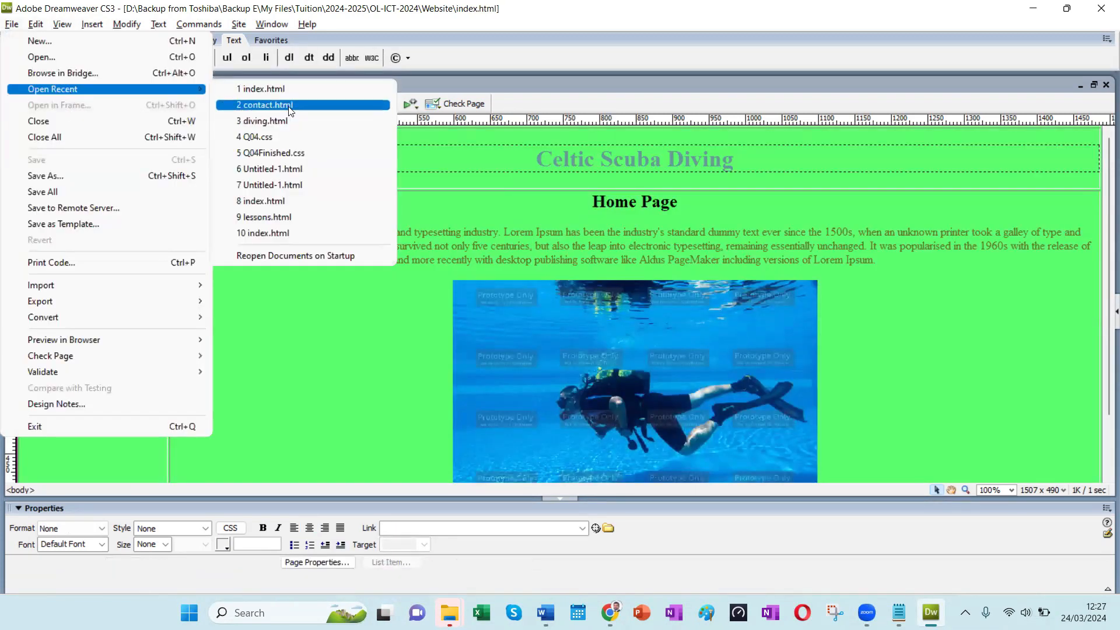
click(245, 123)
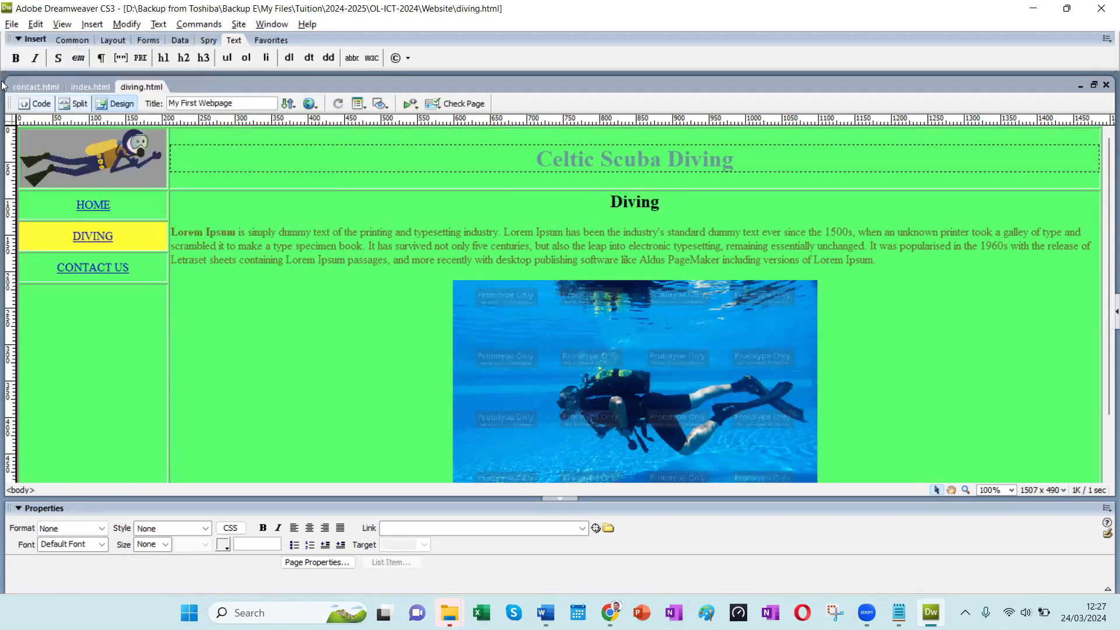
Step: Compare the headings, content and highlighted navigation cells across contact.html, index.html and diving.html
click(24, 85)
click(80, 85)
click(132, 87)
click(86, 87)
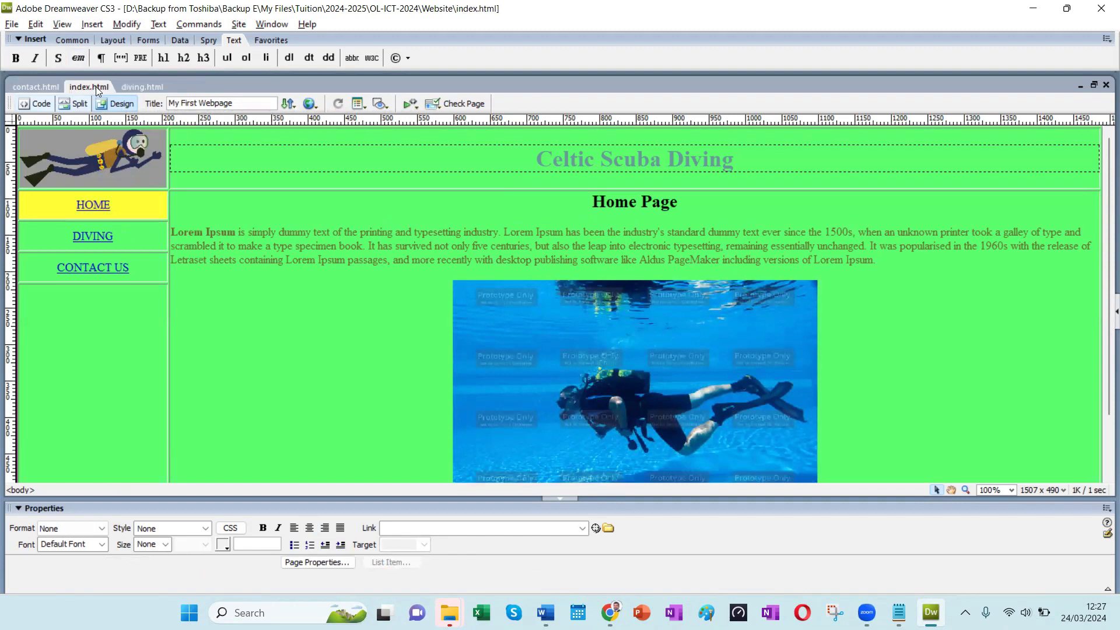
click(49, 86)
click(76, 87)
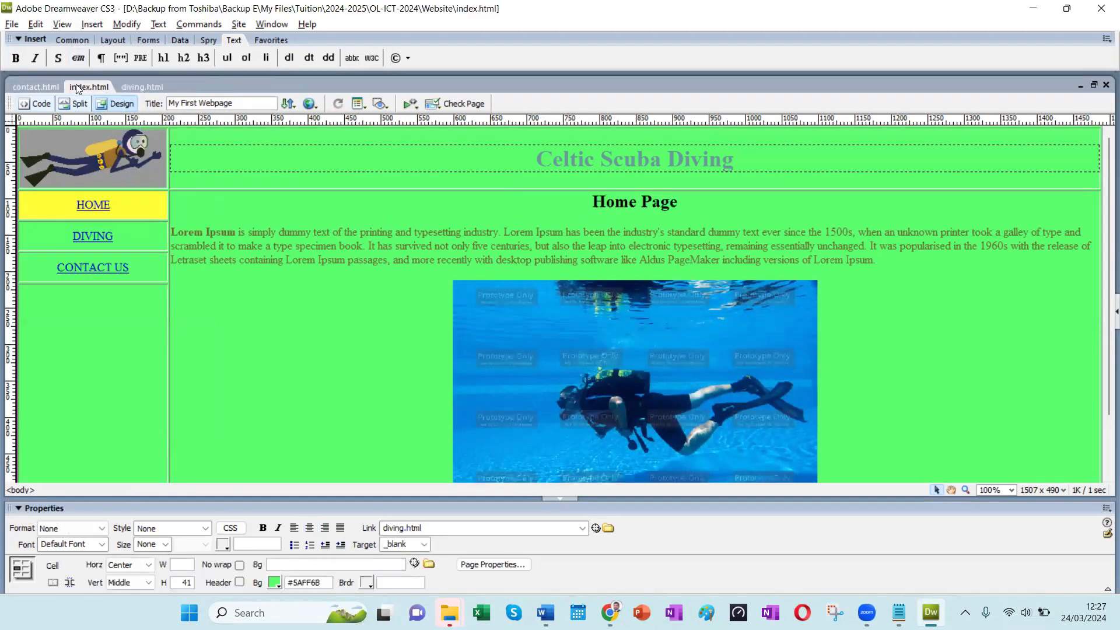
click(574, 343)
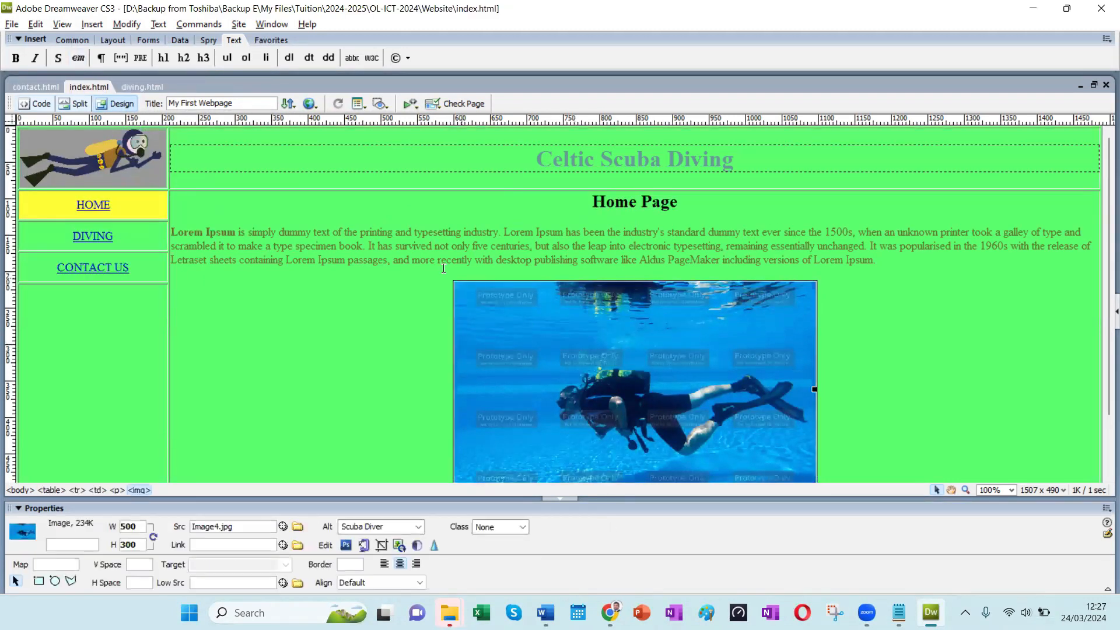
click(397, 259)
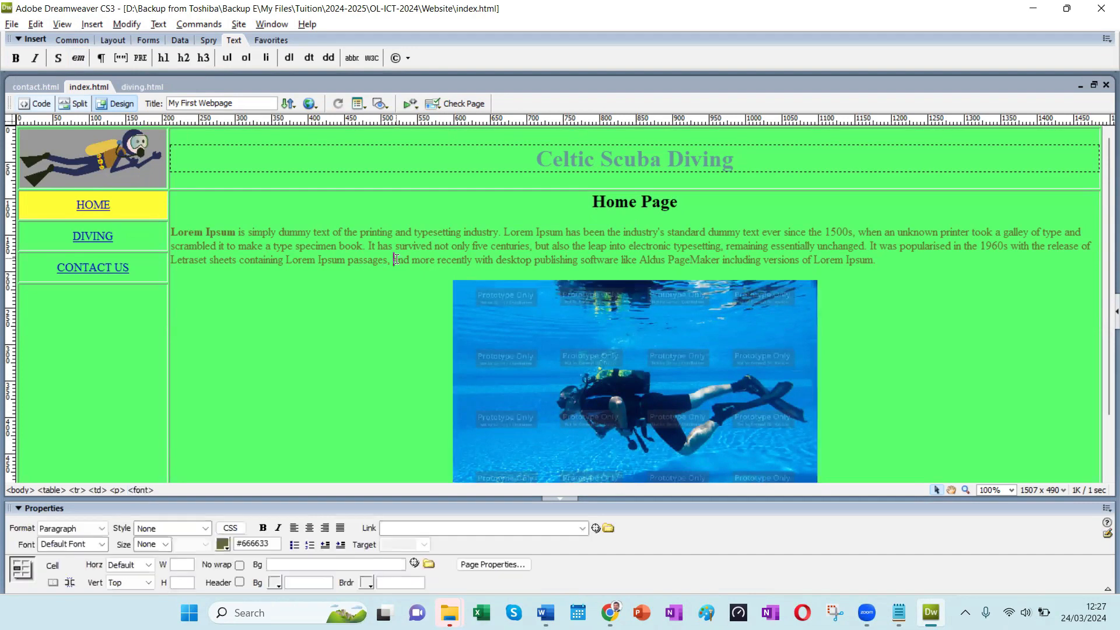
click(135, 87)
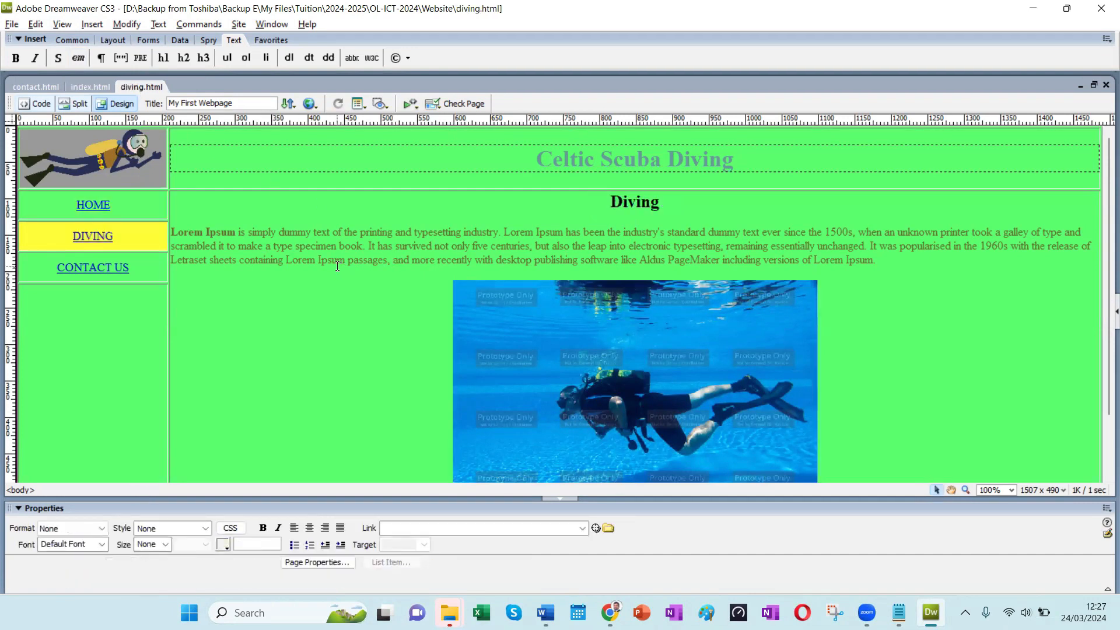
click(300, 245)
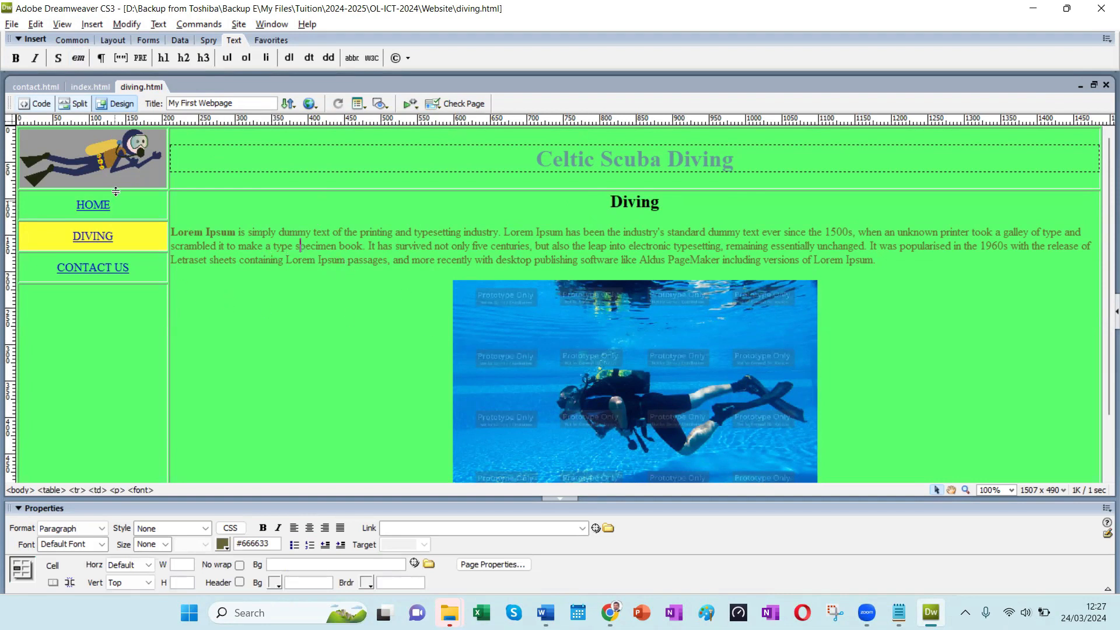
click(74, 86)
click(52, 85)
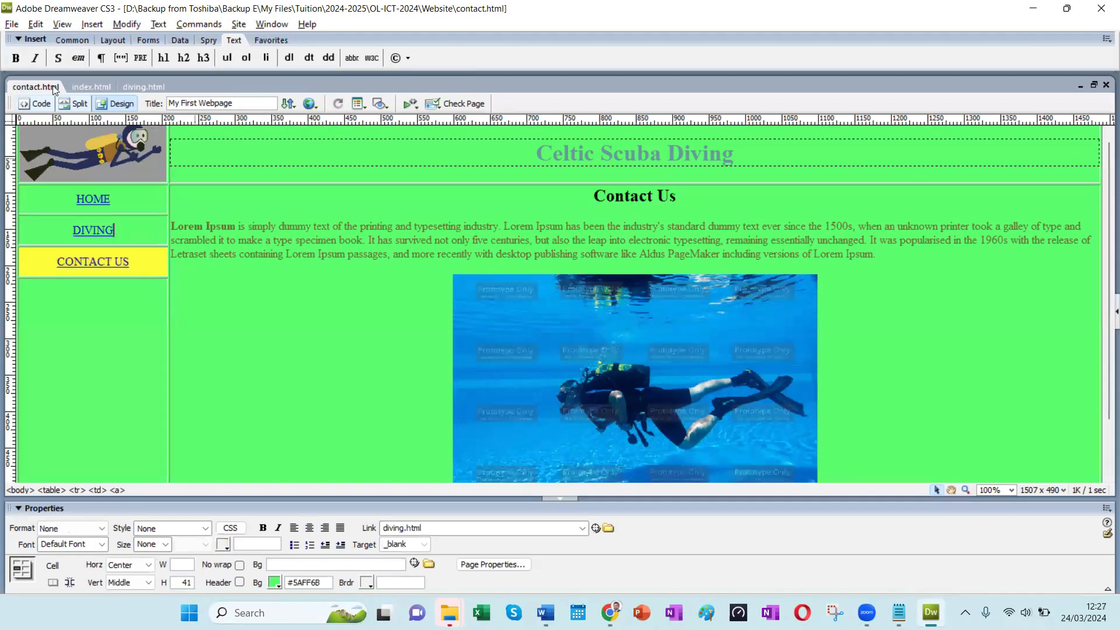
click(82, 86)
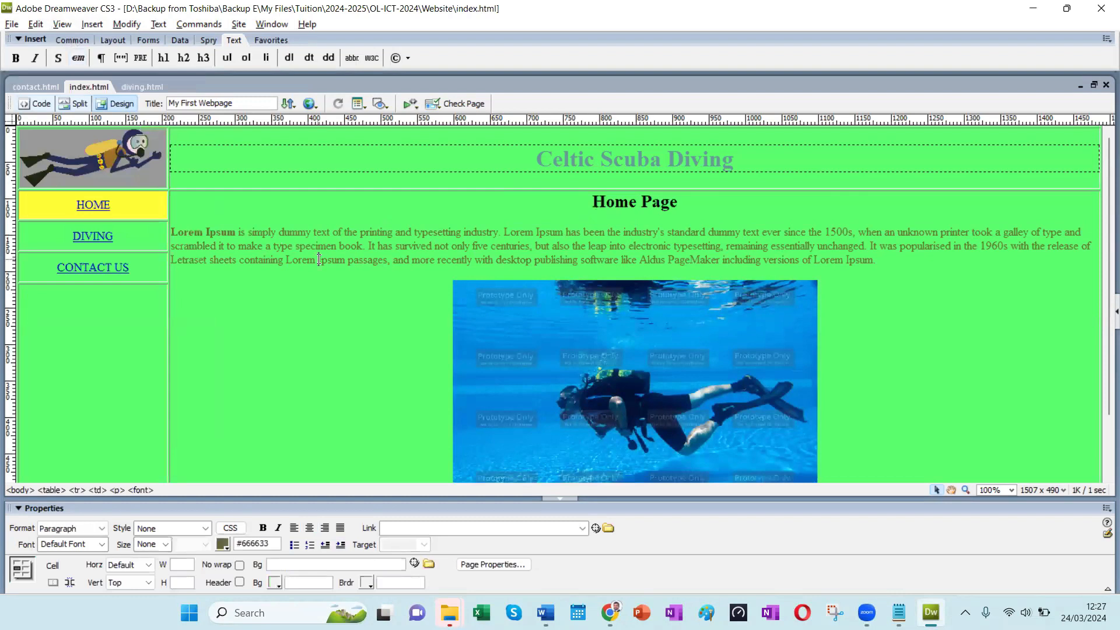
Step: Switch to Chrome, reload index.html, and test the DIVING and CONTACT US links against the home page
click(610, 612)
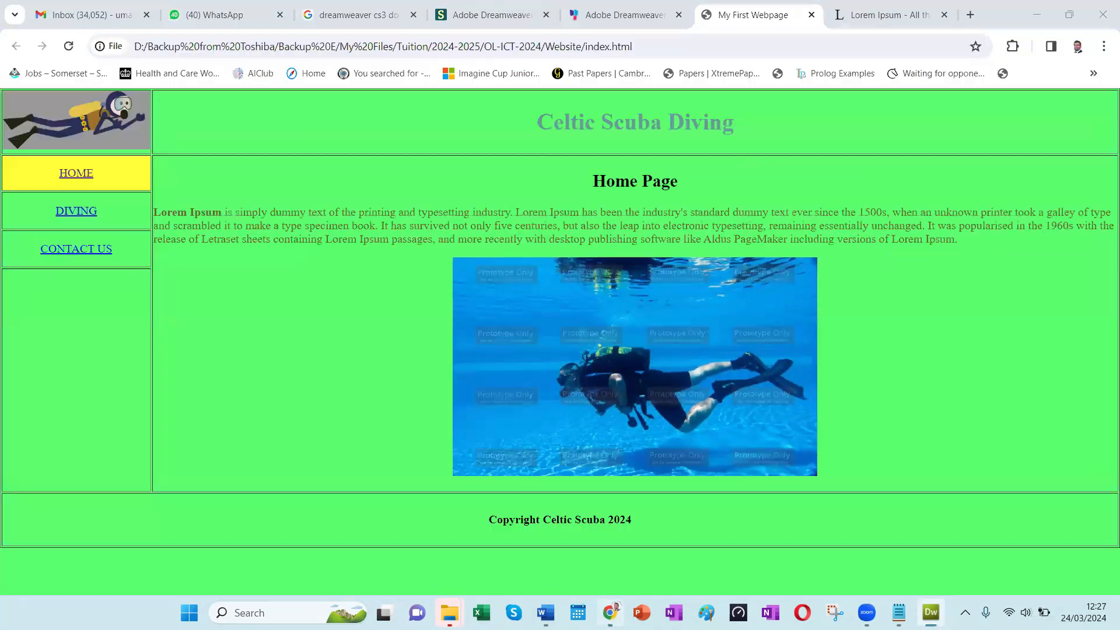
click(69, 50)
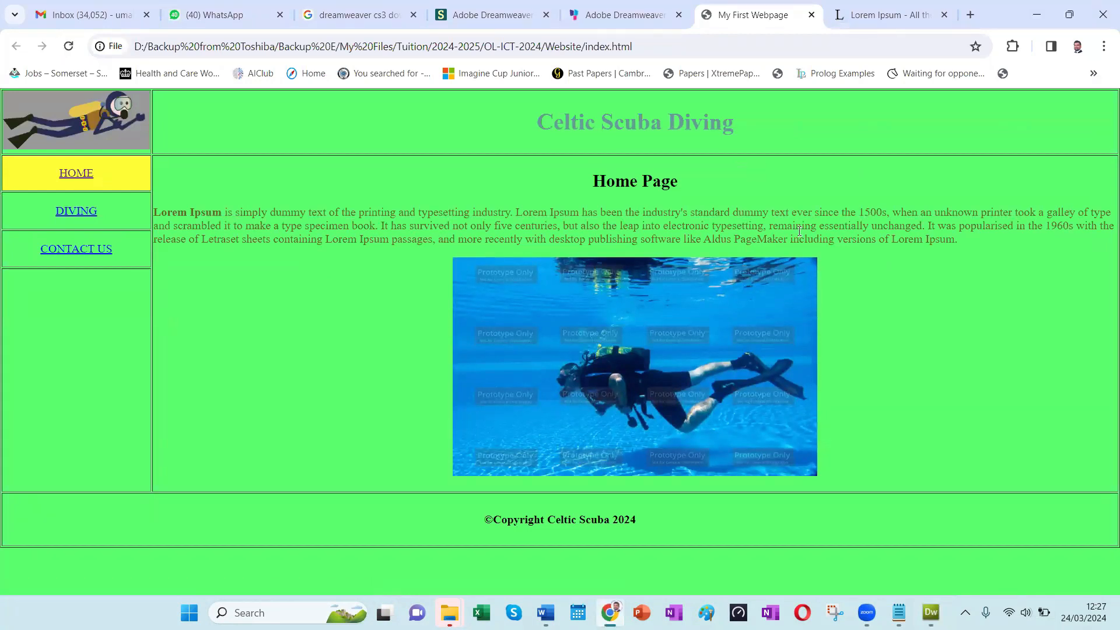
click(93, 213)
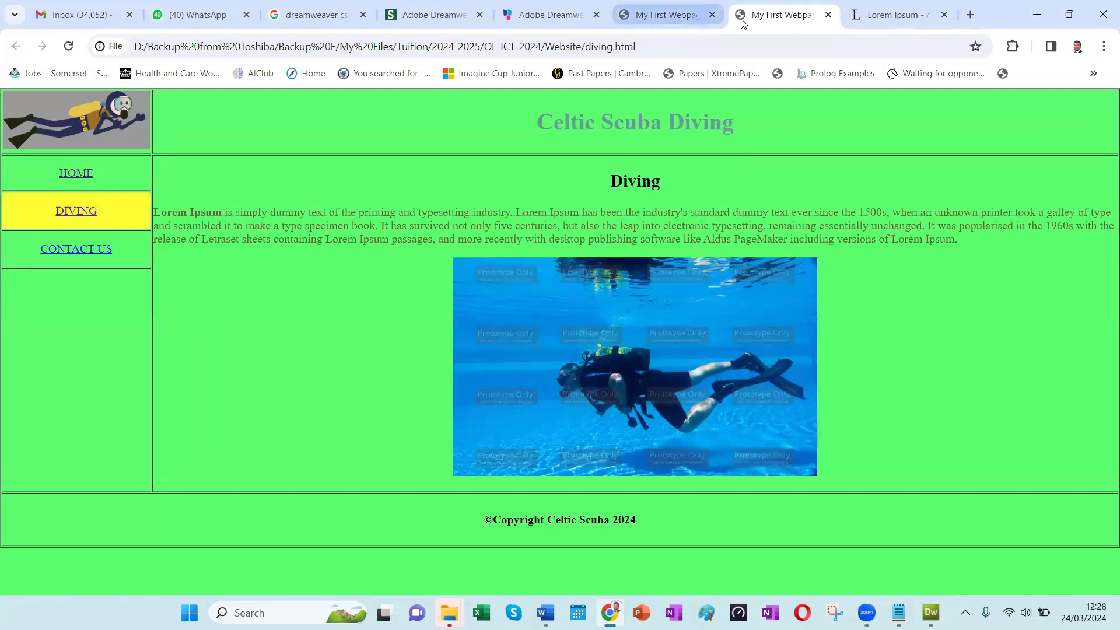
click(673, 15)
click(758, 15)
click(657, 18)
click(786, 25)
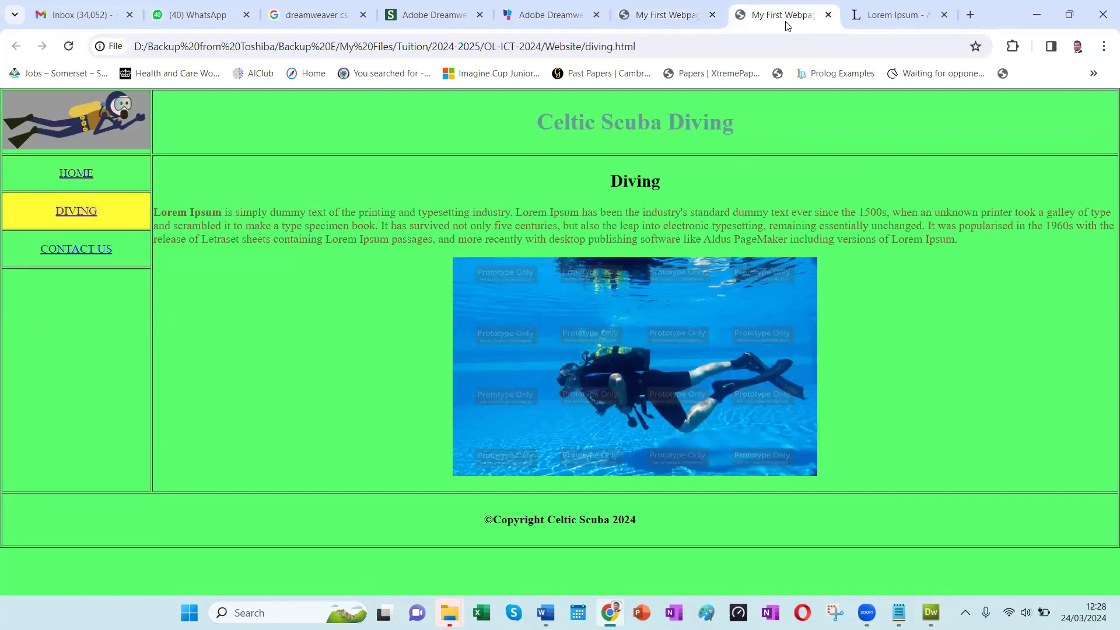
click(79, 257)
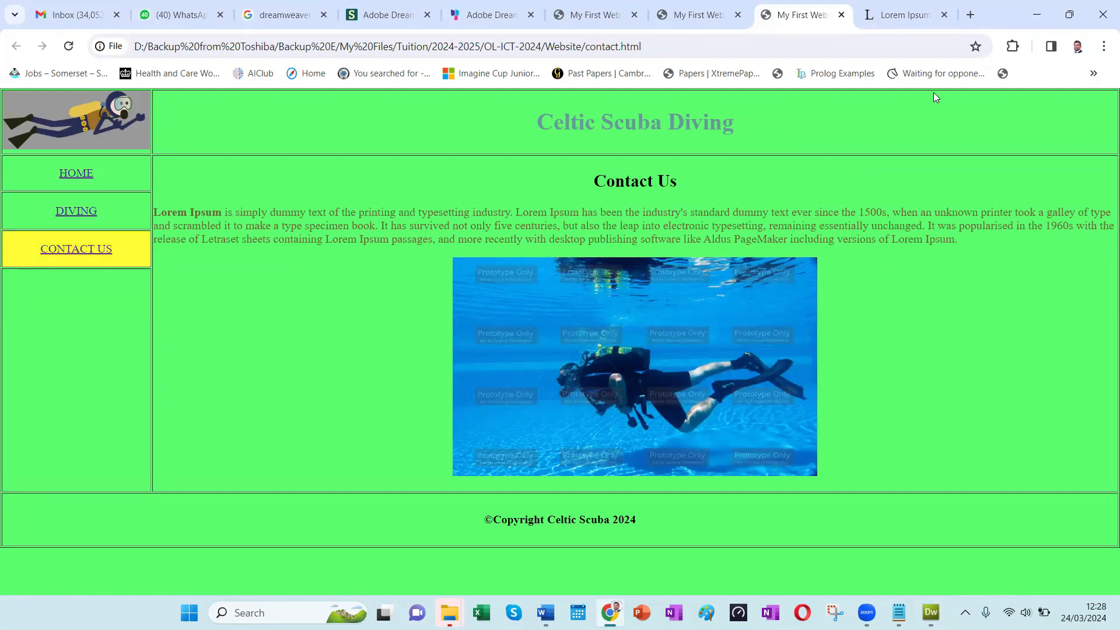
Step: Close the extra contact and diving preview pages and return to the home page preview
click(841, 16)
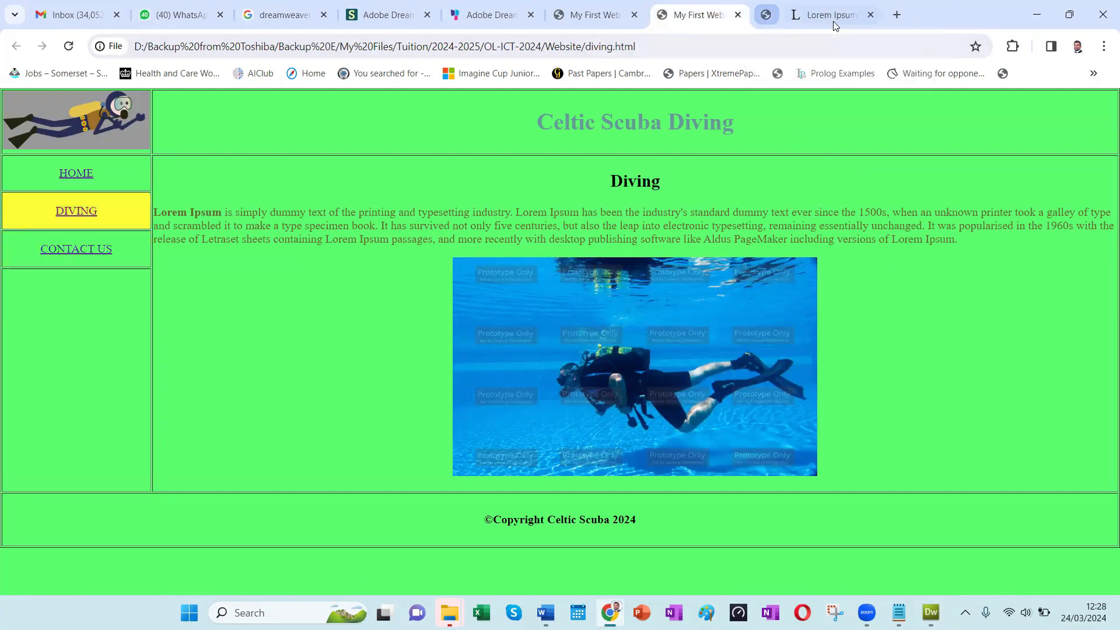
click(723, 17)
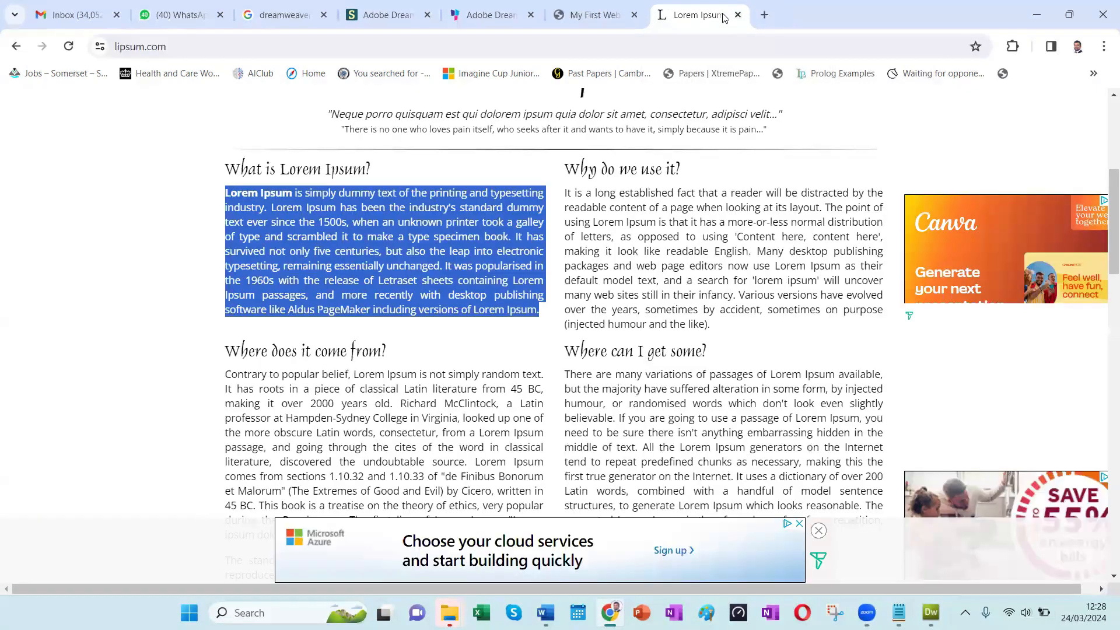
click(623, 17)
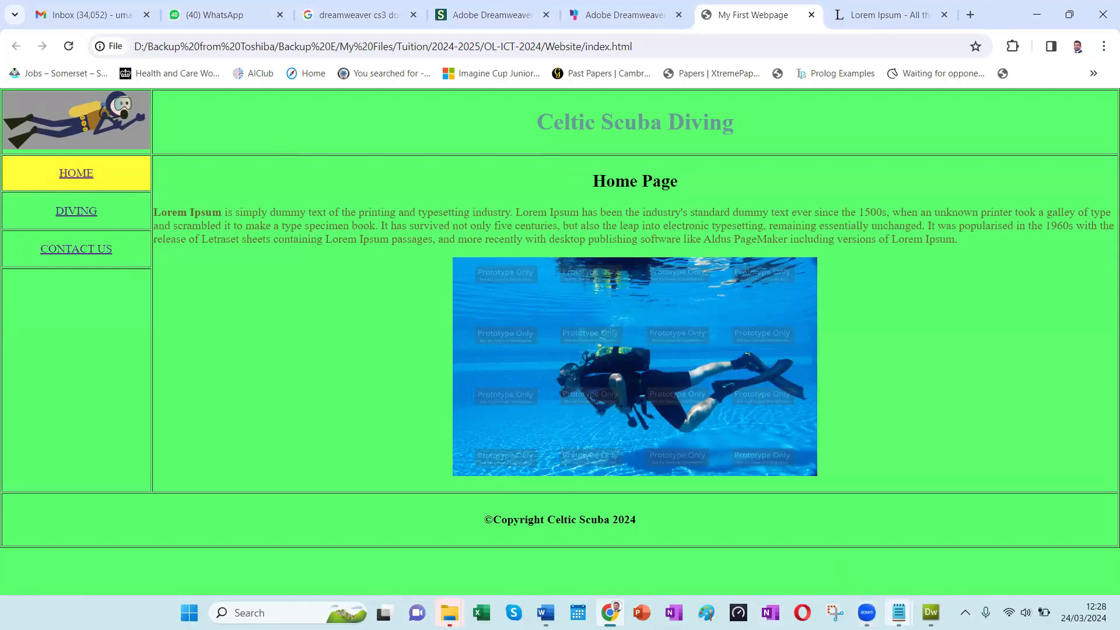
Step: Switch to Dreamweaver and set the border of the home page's layout table to 0
click(919, 597)
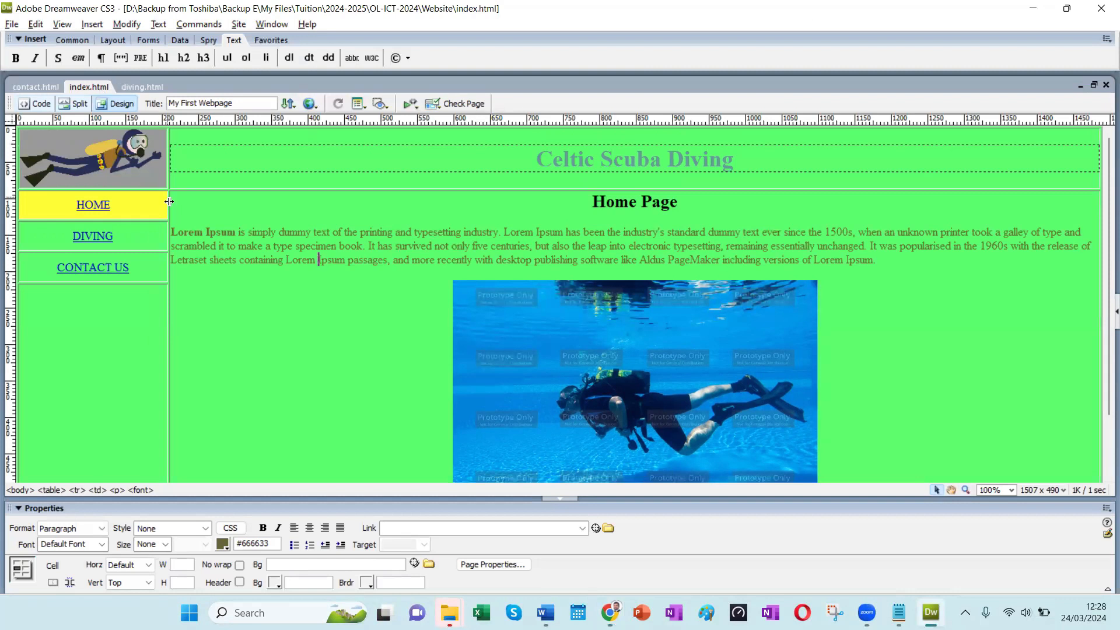
click(267, 187)
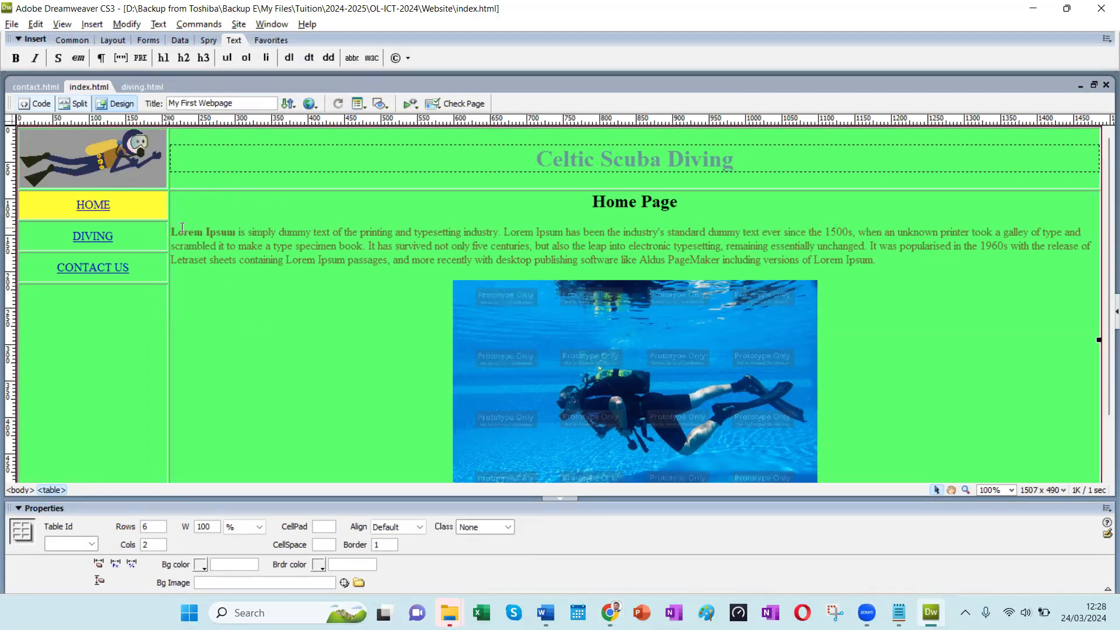
double_click(376, 546)
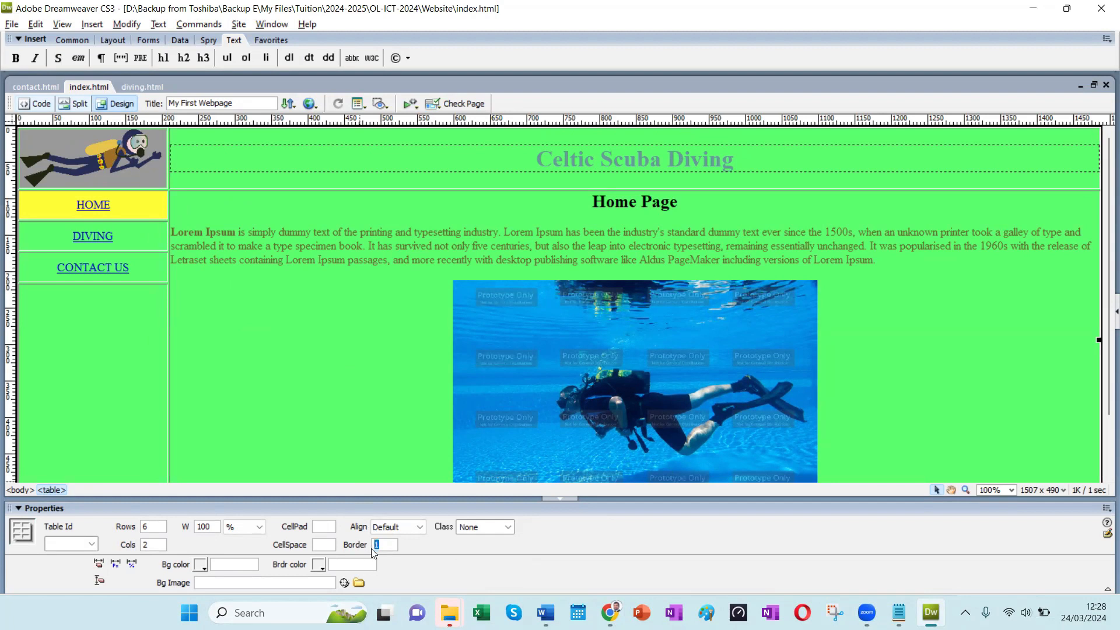
click(324, 316)
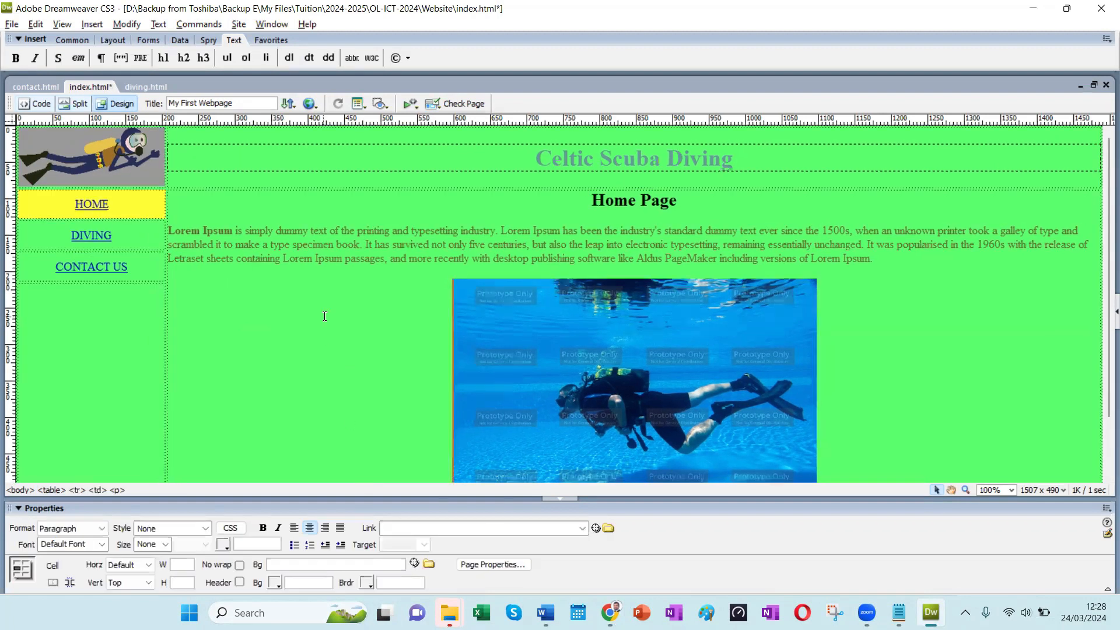
Step: Set the home page table's cell spacing to 0 and save index.html
click(166, 342)
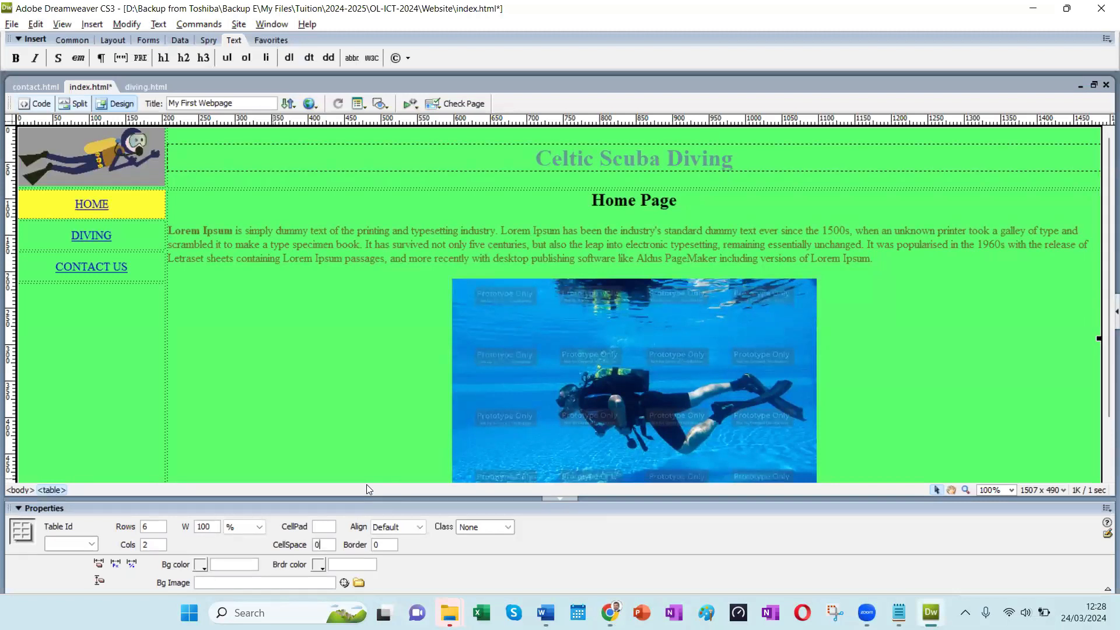
click(230, 361)
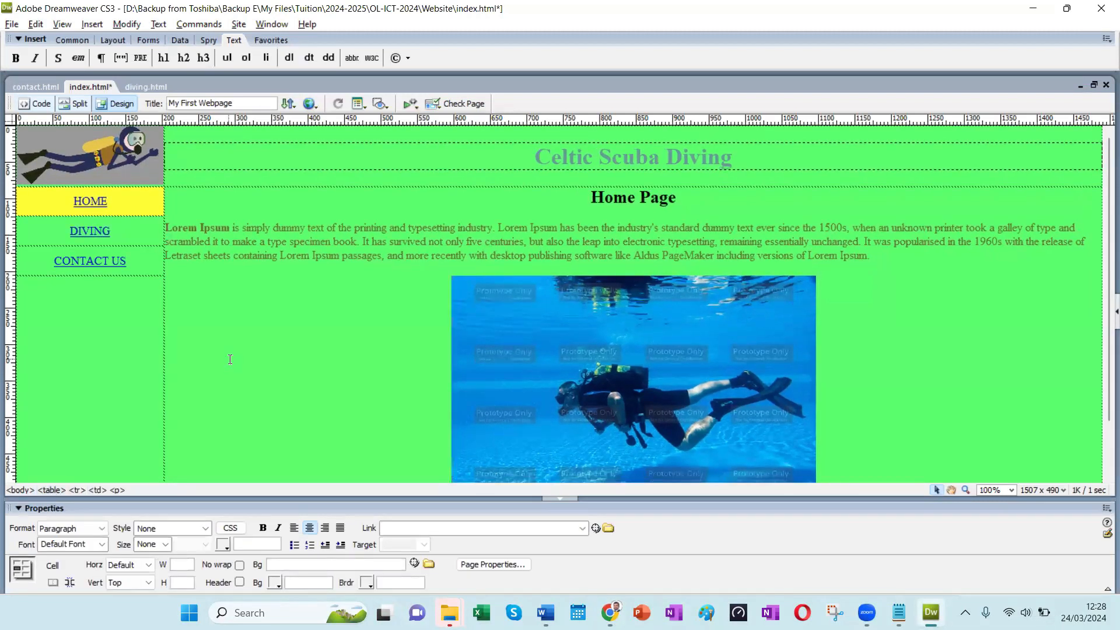
key(ctrl+s)
Step: Preview the home page in the browser, test the DIVING and HOME links, and return to Dreamweaver
key(F12)
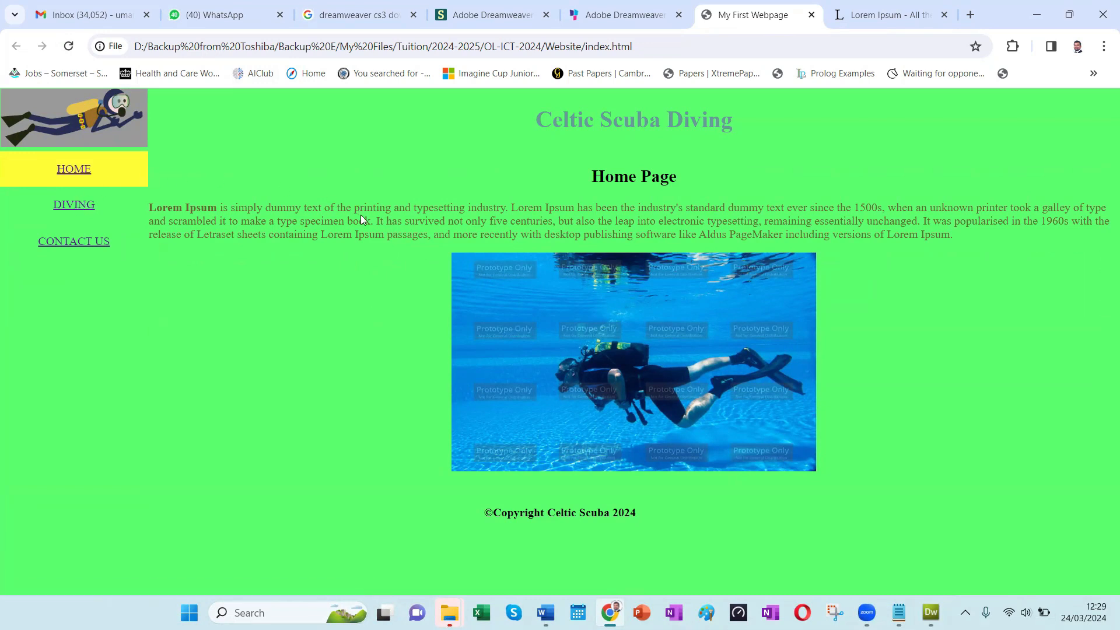
click(56, 205)
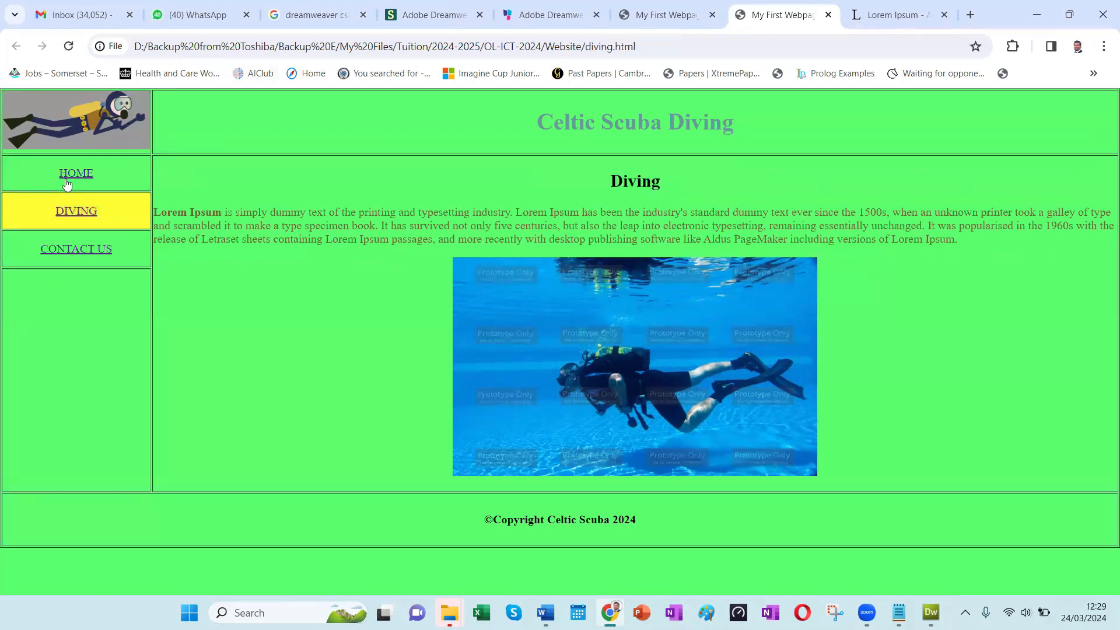
click(67, 182)
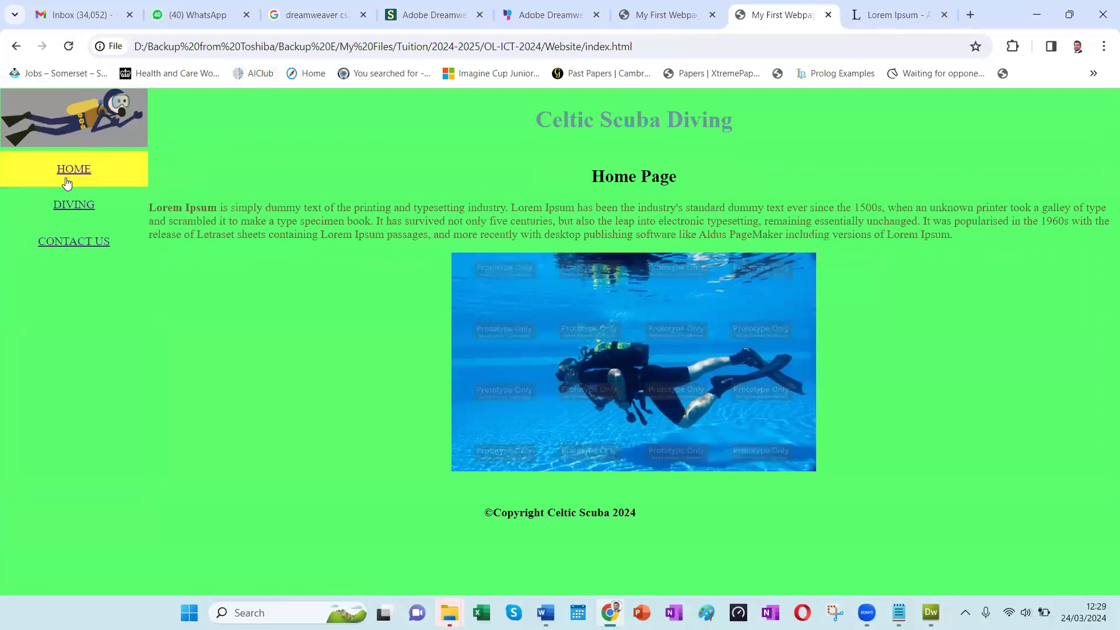
click(70, 207)
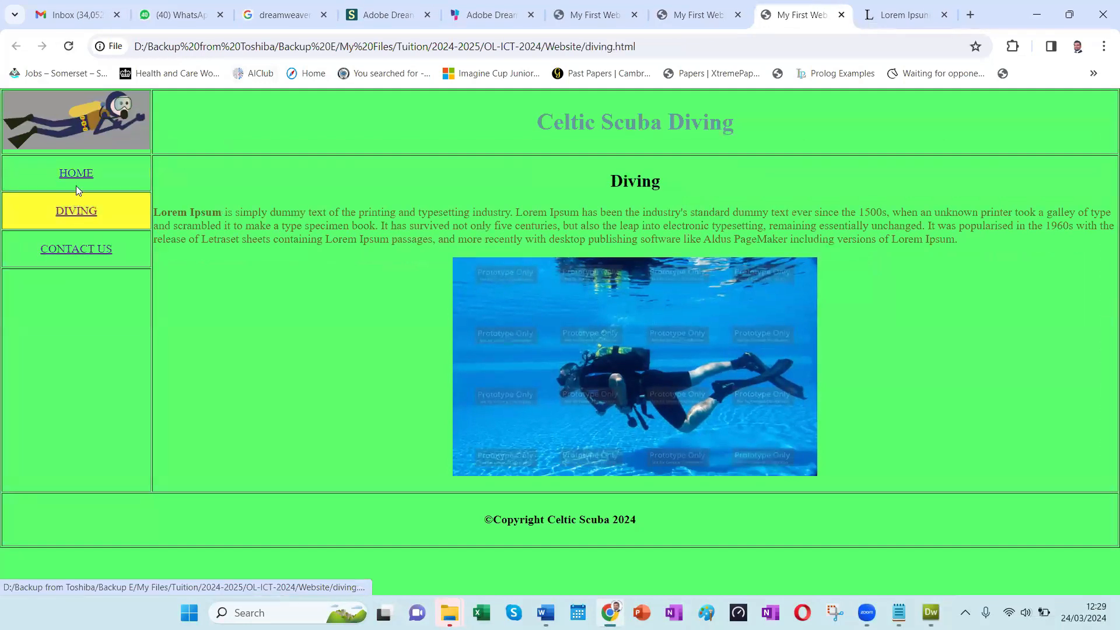
click(76, 175)
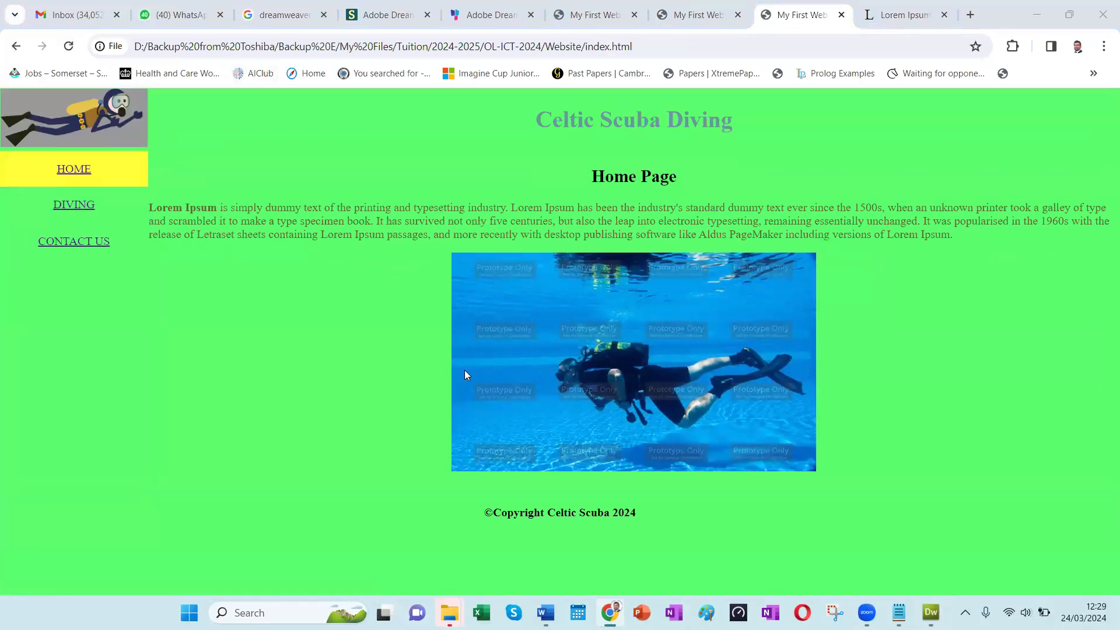
key(alt+Tab)
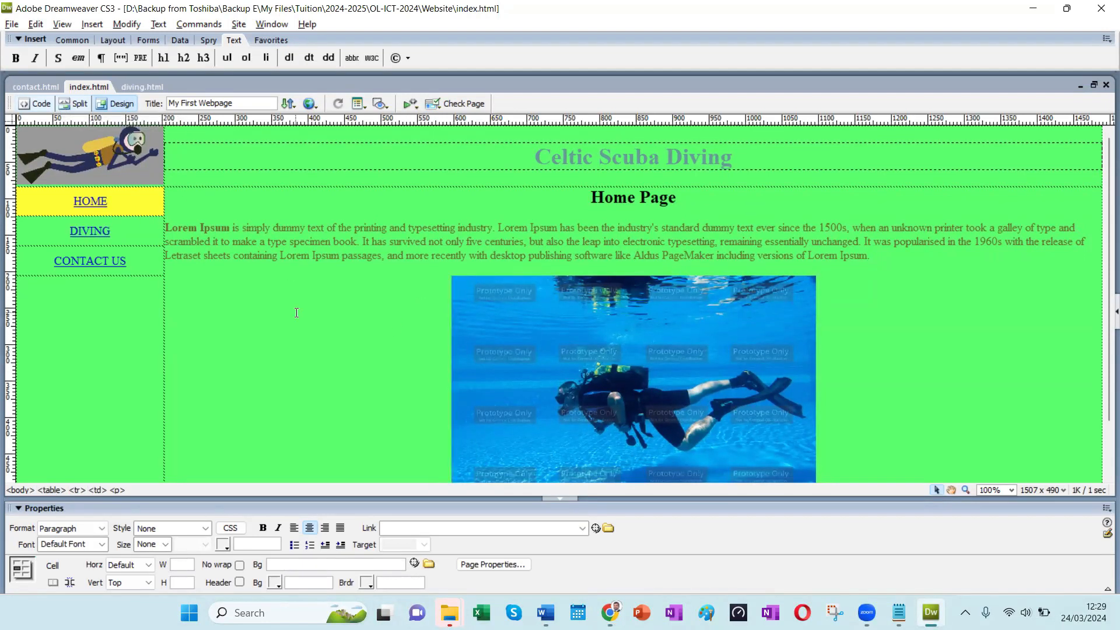
Step: Preview the home page in the browser again and close the earlier home page preview tabs
scroll(1102, 233, down, 3)
scroll(1102, 297, up, 3)
key(F12)
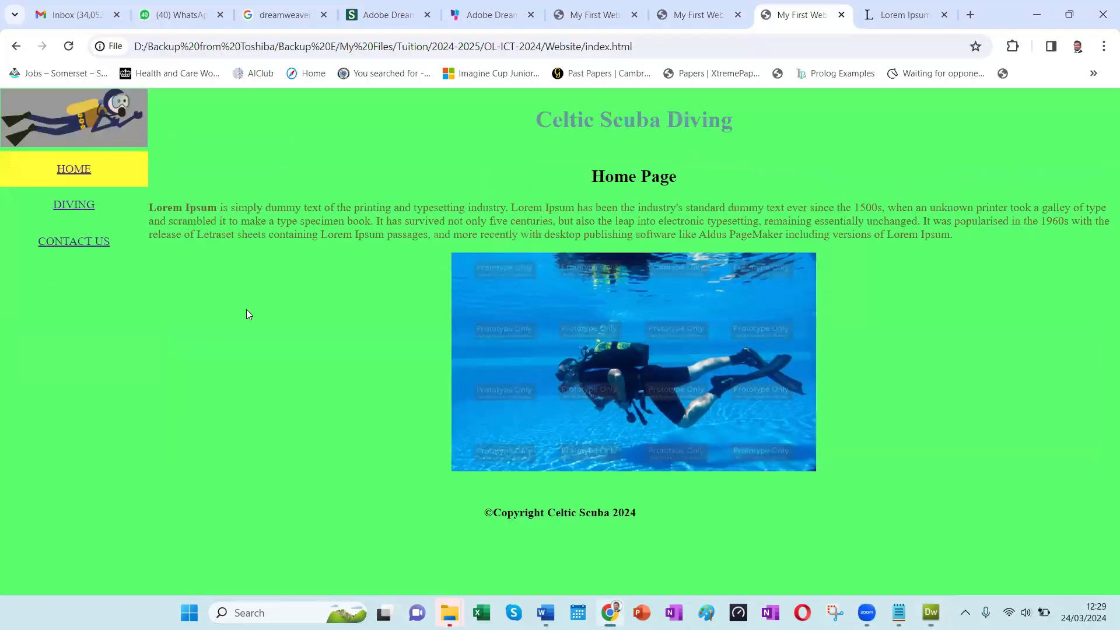
click(726, 16)
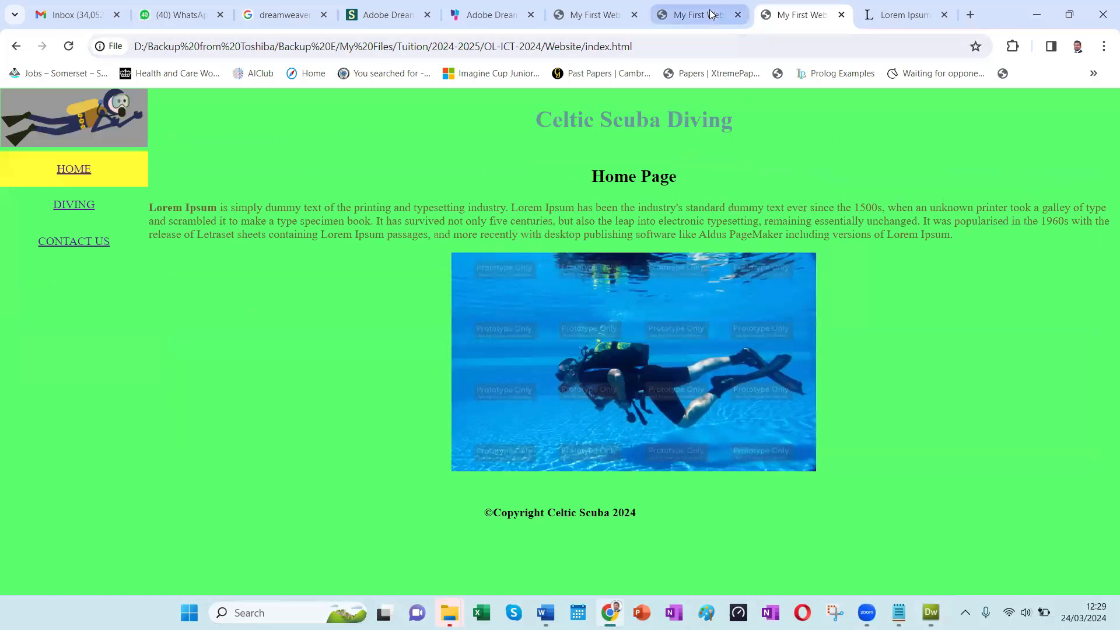
click(737, 17)
click(738, 17)
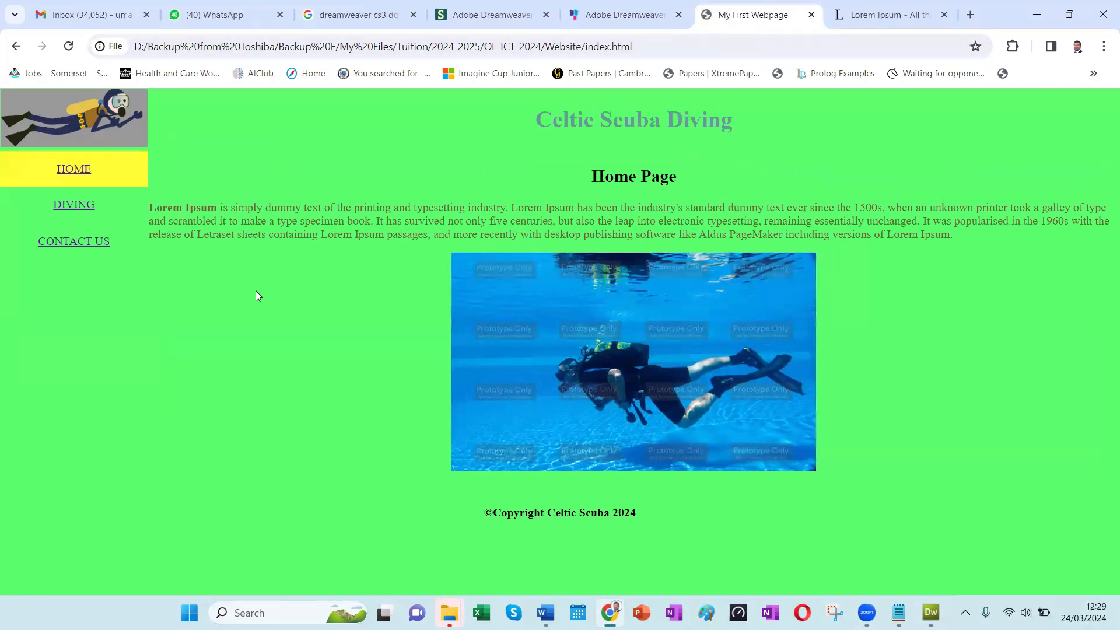
Step: Switch to the Word document and add blank lines below the Page Properties screenshot
mouse_move(545, 613)
click(569, 562)
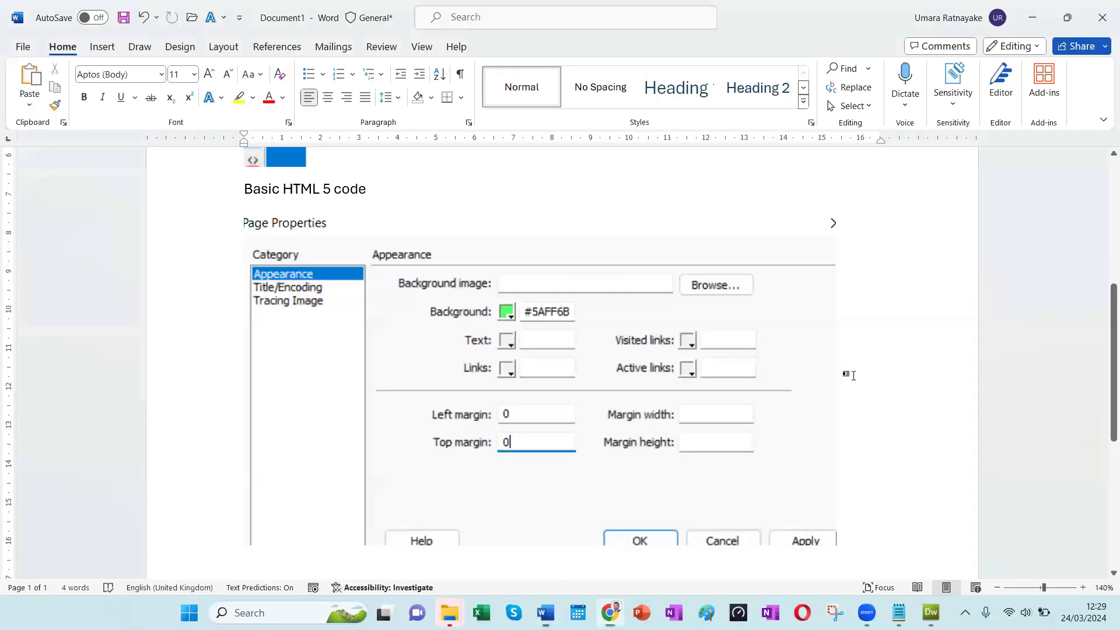
scroll(1106, 358, down, 5)
click(537, 350)
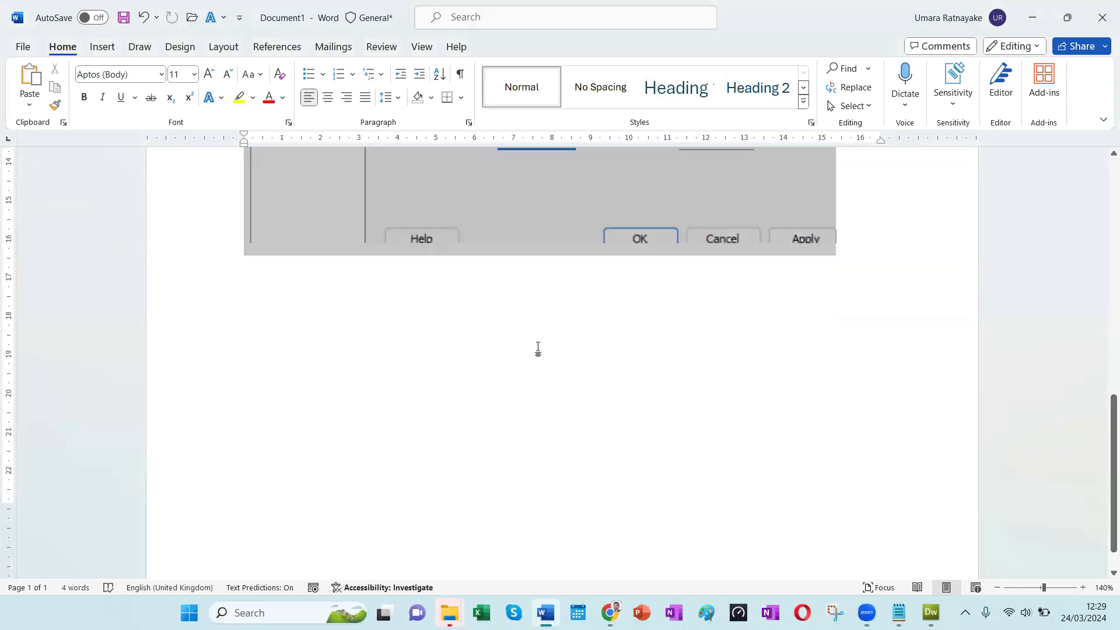
click(904, 243)
key(Return)
key(Return)
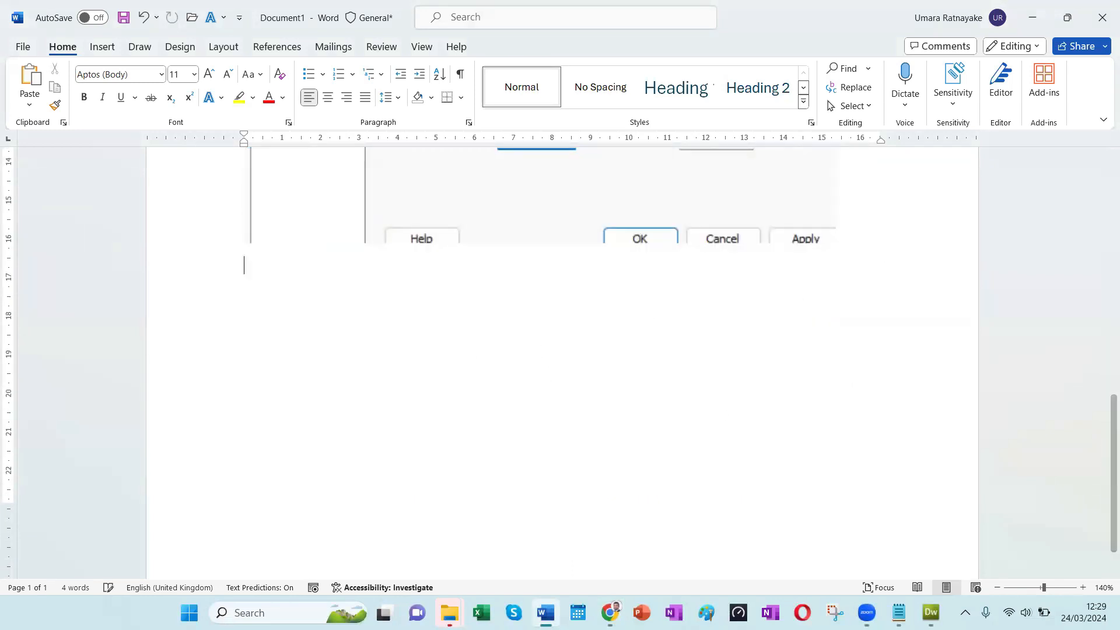
Step: Return to the browser, examine the home page's HTML source code, and close the source view
key(alt+Tab)
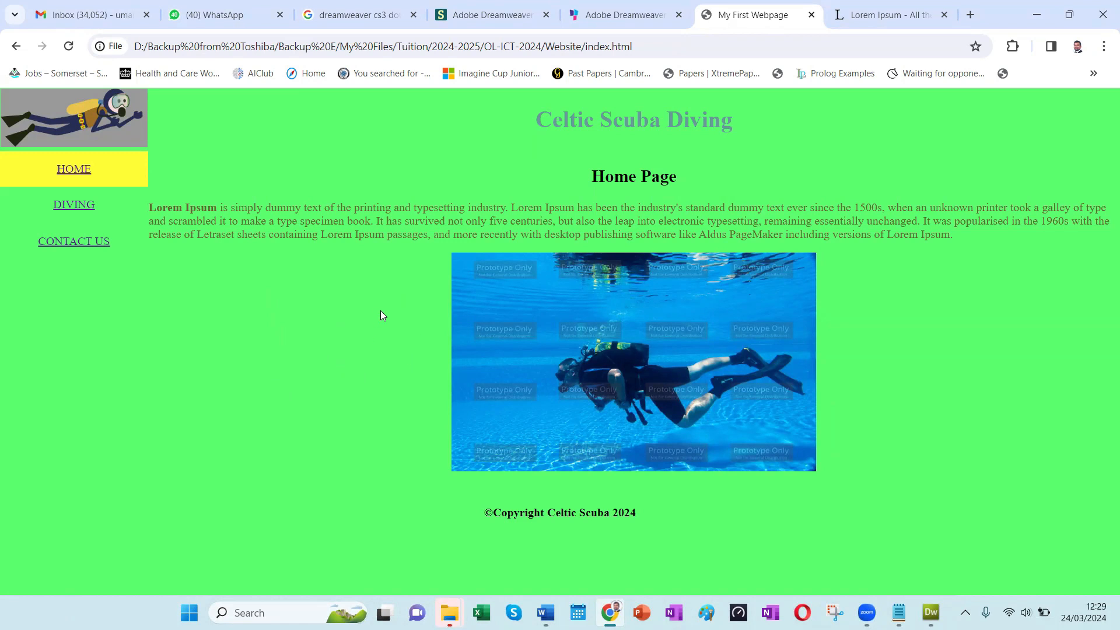
right_click(298, 301)
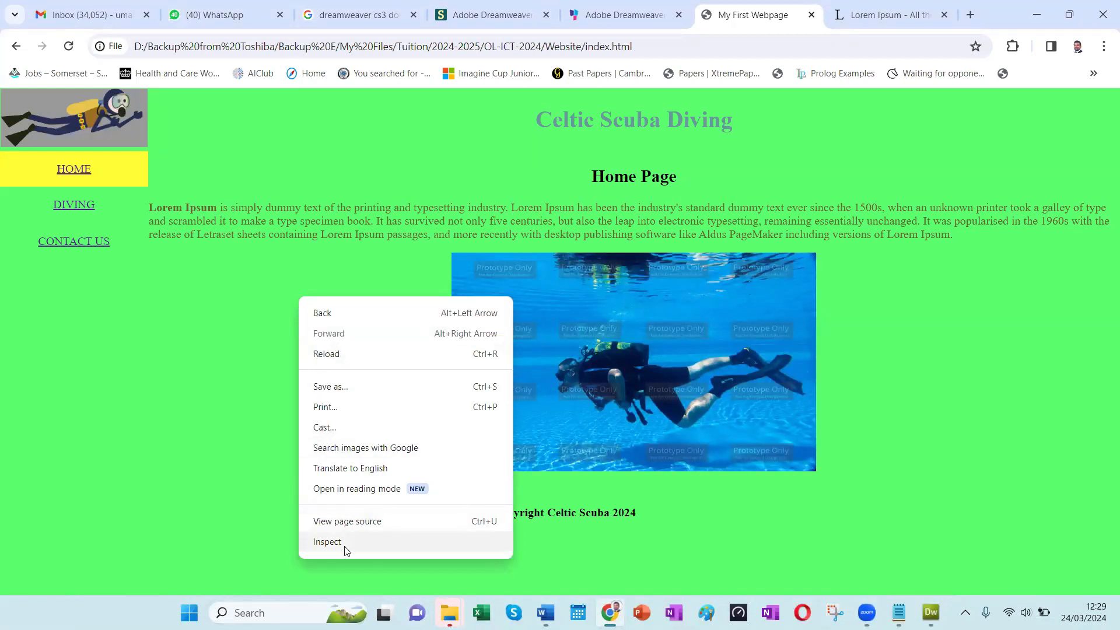
click(347, 520)
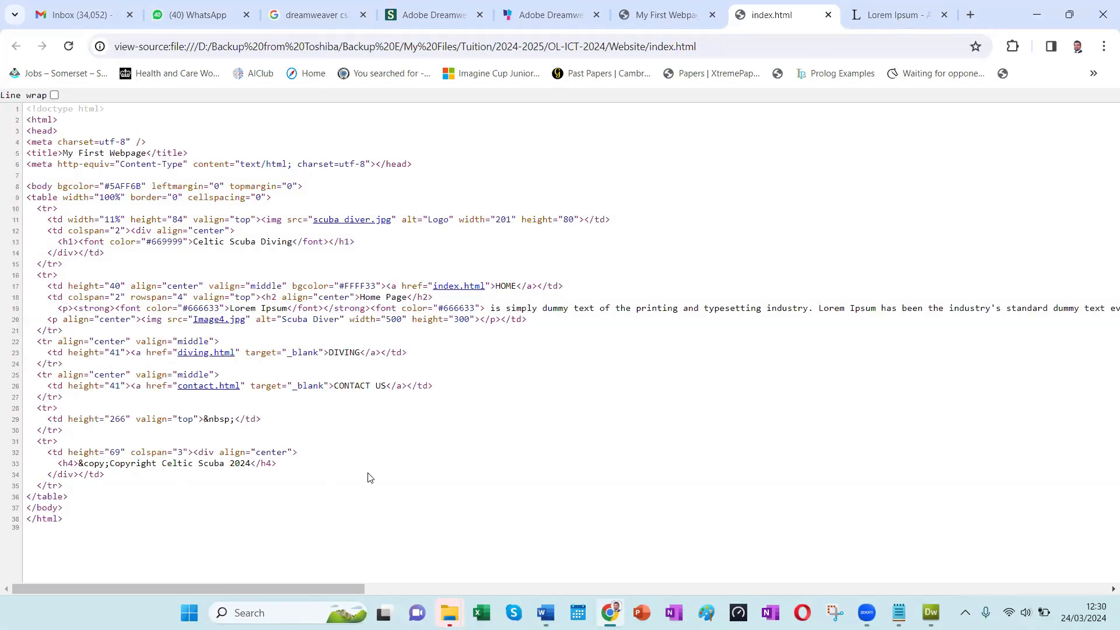
drag(23, 353, 52, 339)
click(343, 473)
drag(119, 547, 182, 491)
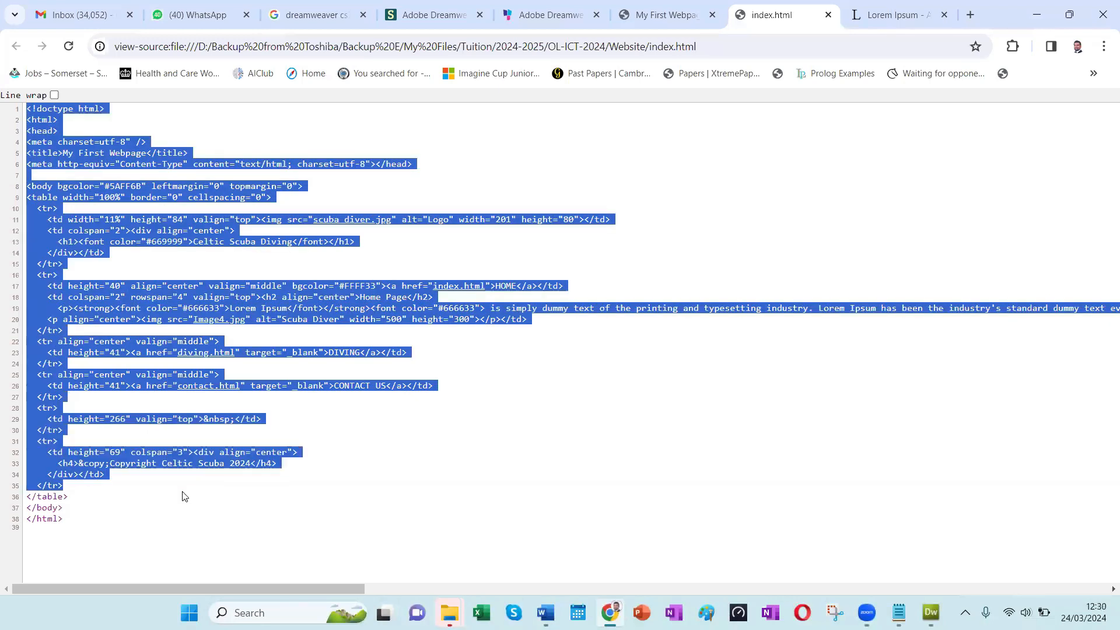
click(182, 495)
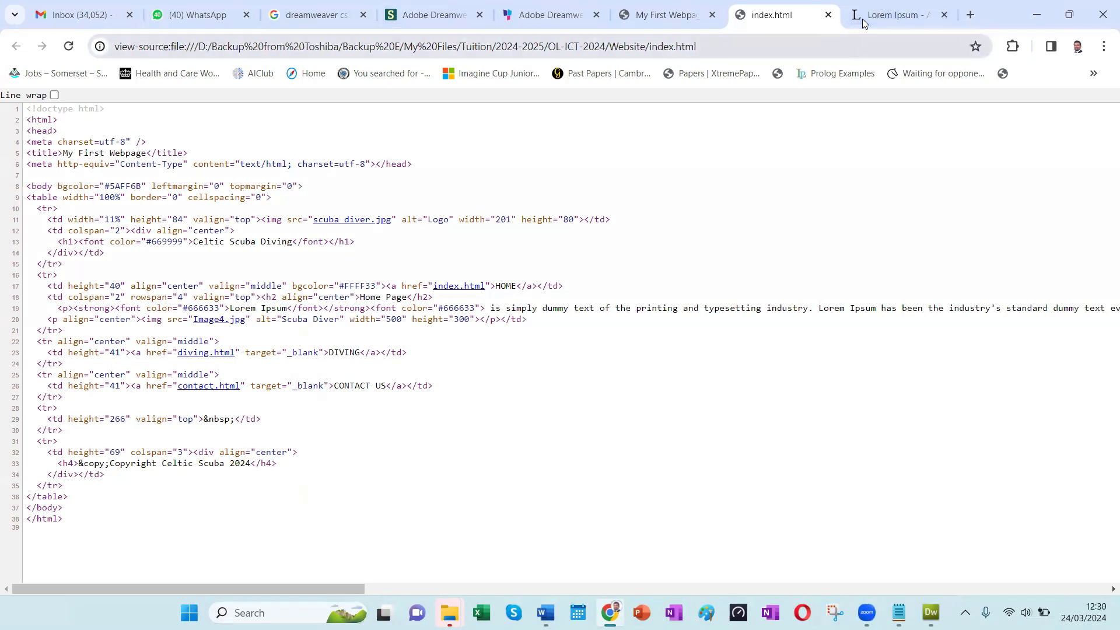
click(828, 15)
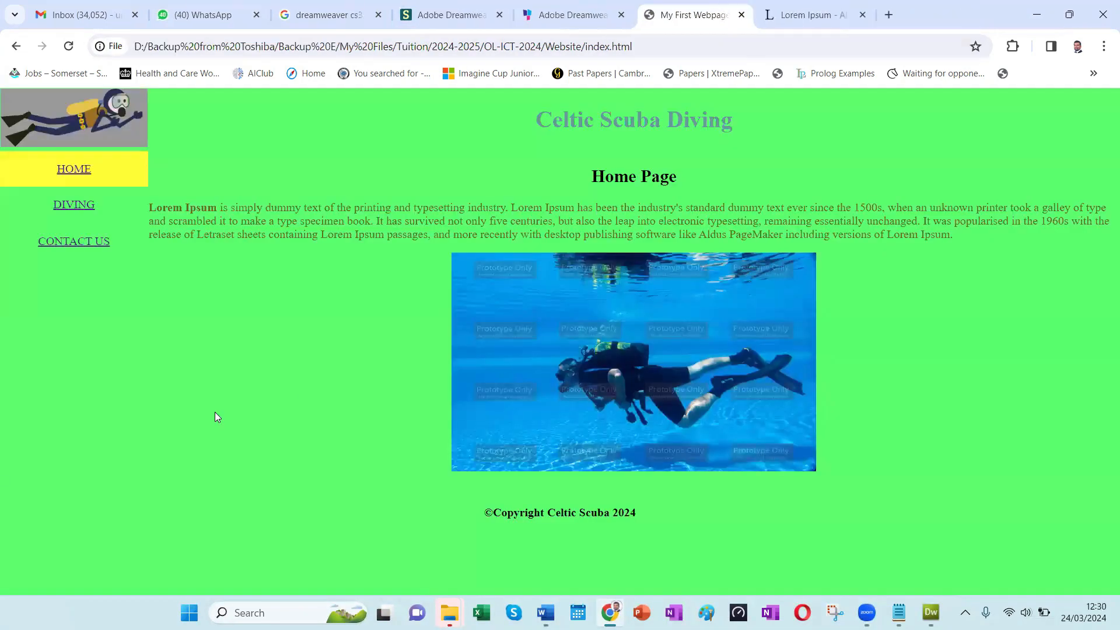
Step: Inspect the home page in the browser, and paste the screenshot of its body tag below the body code line in Word
right_click(314, 296)
click(312, 450)
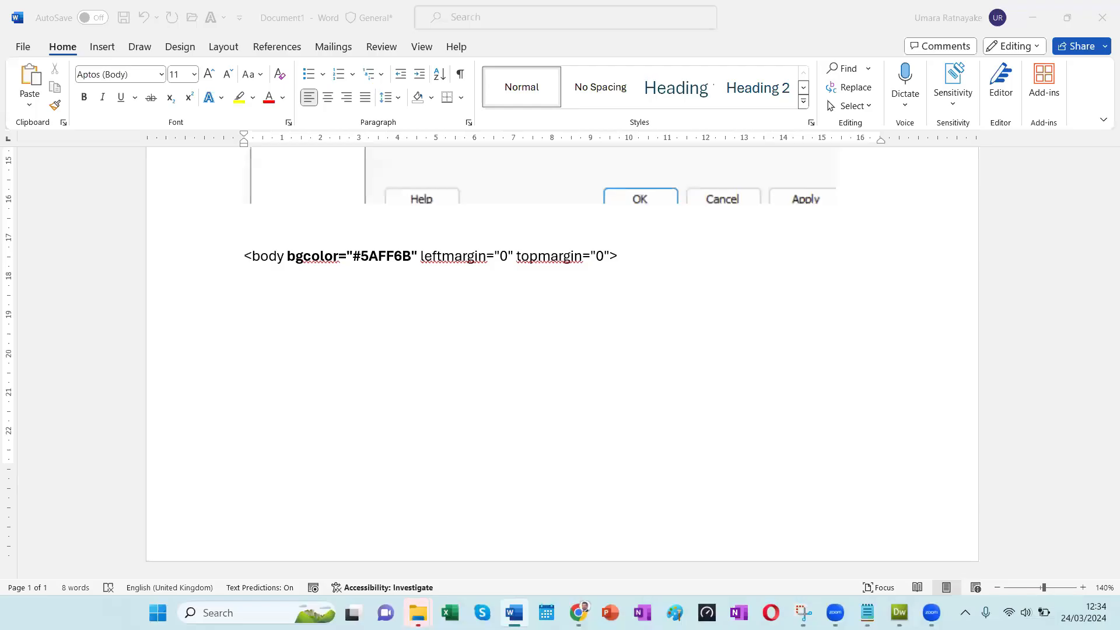
key(Return)
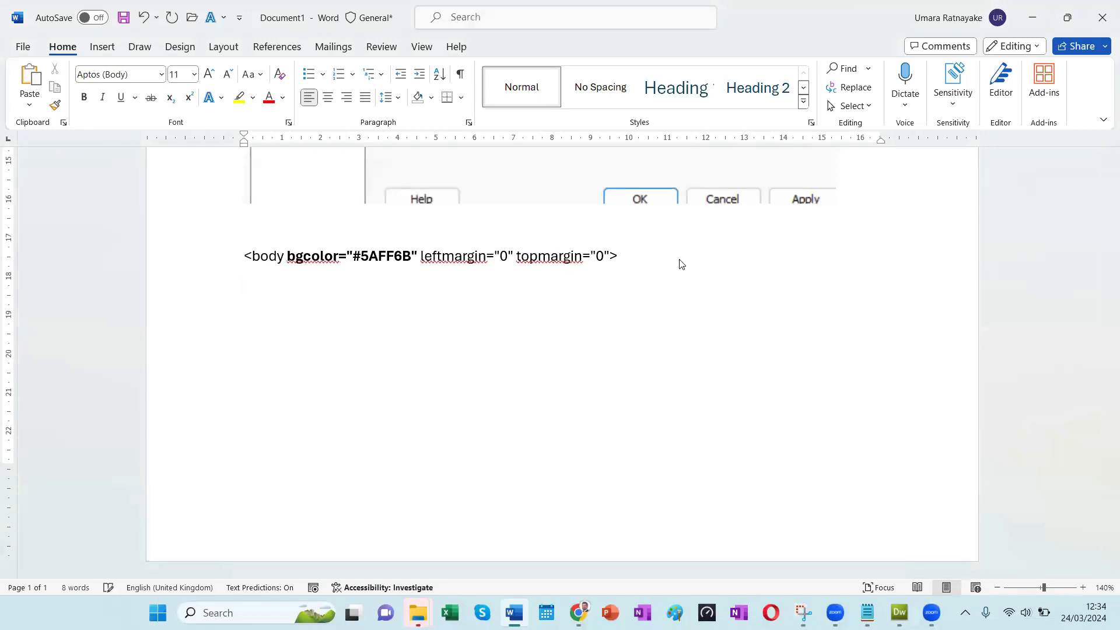
key(ctrl+v)
click(423, 312)
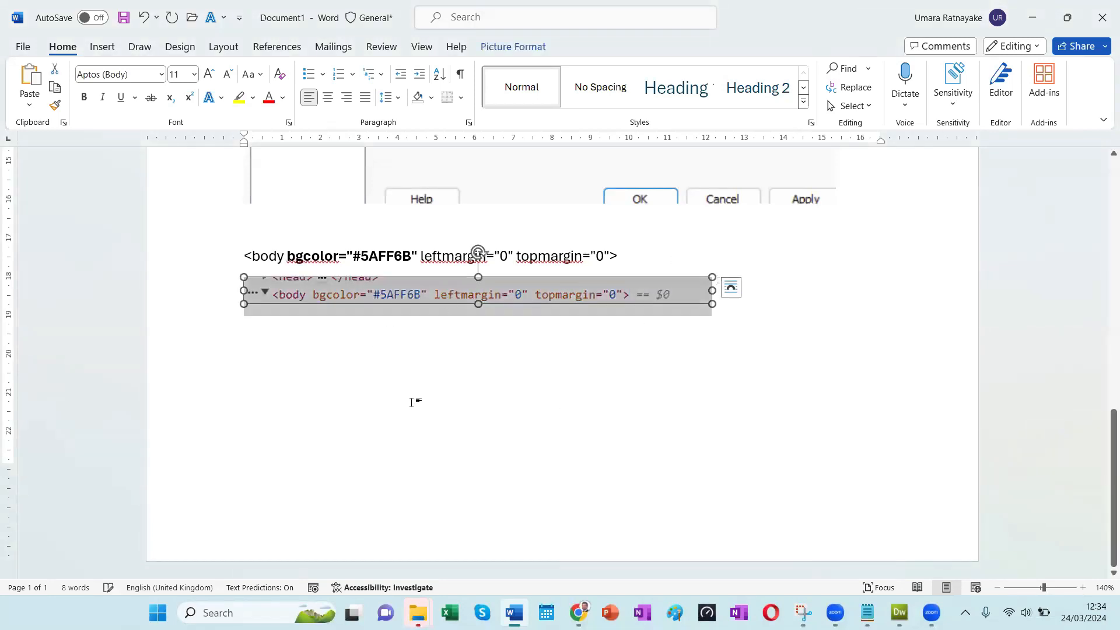
click(855, 241)
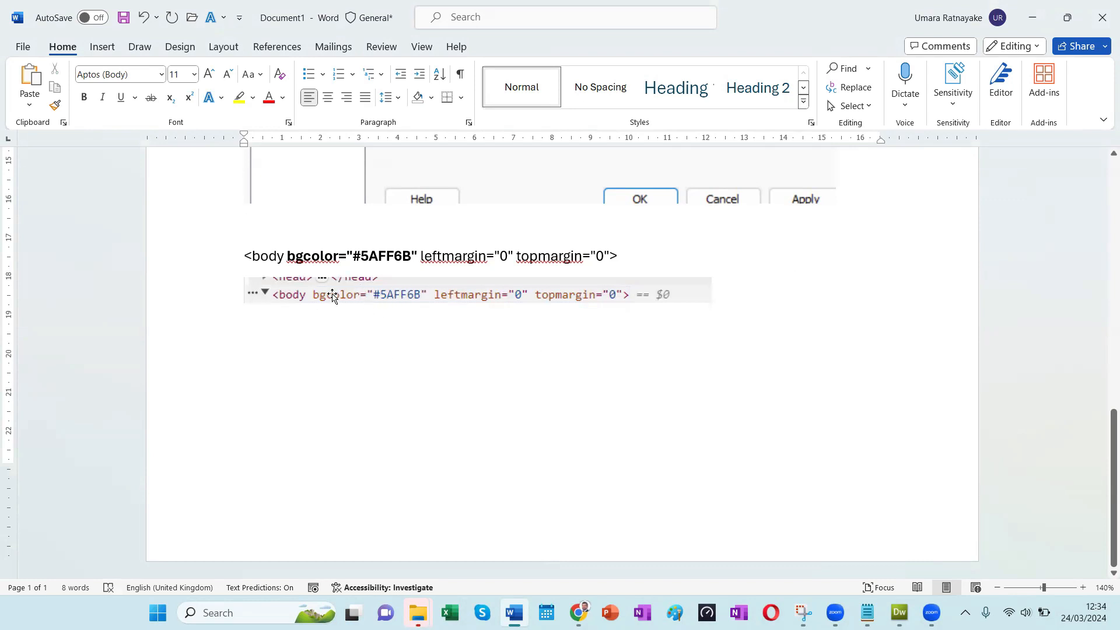
Step: Draw an unfilled rectangle about 0.62 cm by 3.24 cm around the bgcolor attribute in the body tag screenshot
click(102, 48)
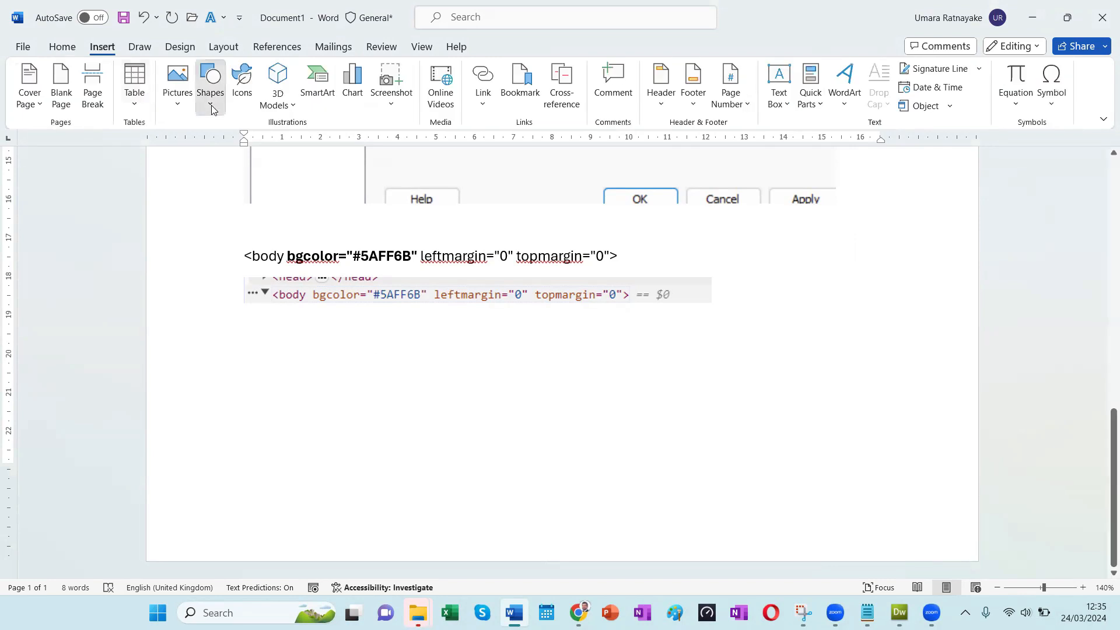
click(211, 105)
click(251, 151)
drag(309, 282, 434, 306)
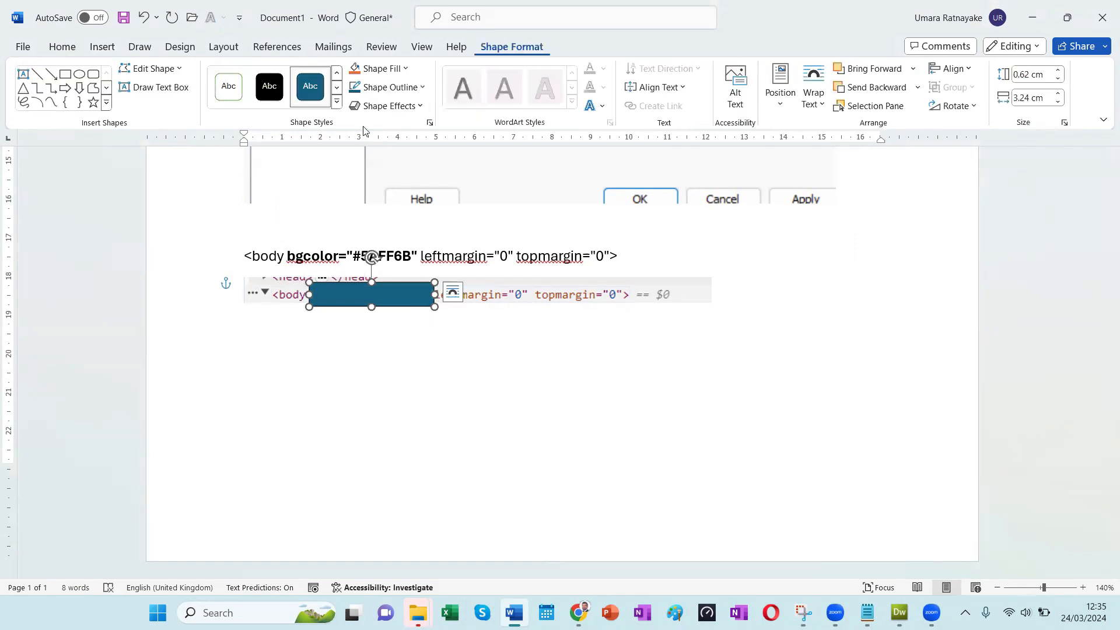
click(385, 69)
click(382, 257)
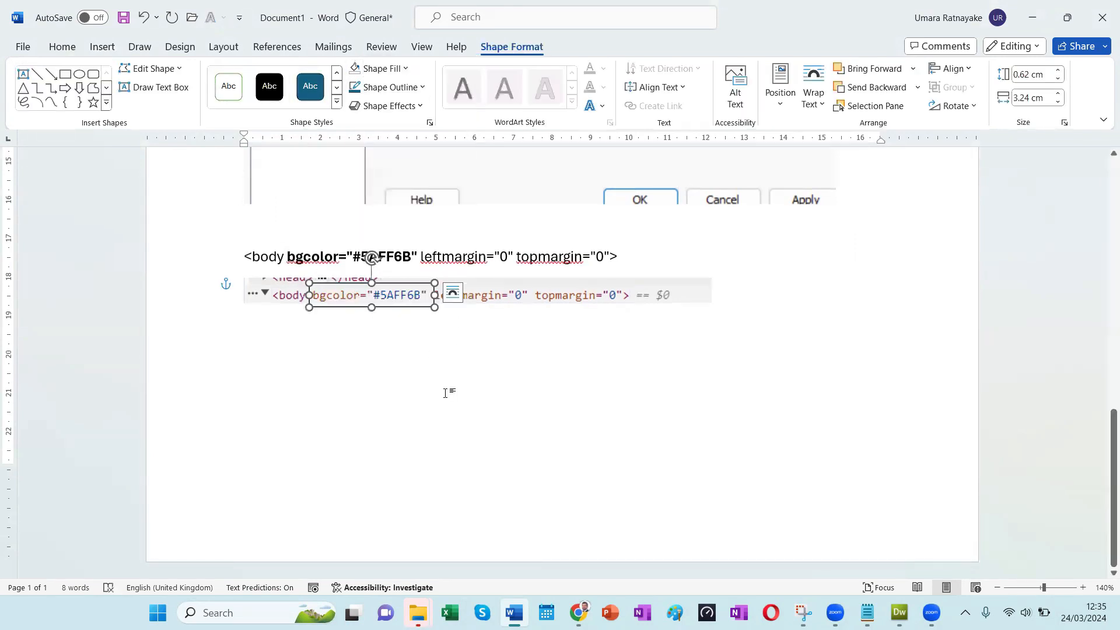
click(445, 313)
click(796, 255)
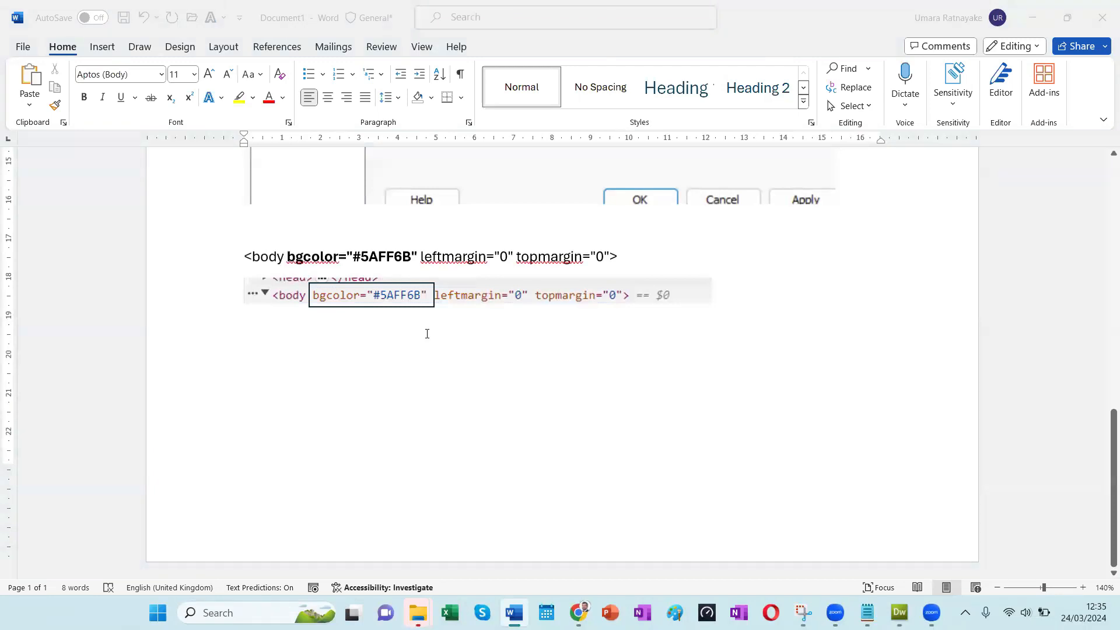
Step: Return to the browser preview and close both the Snipping Tool and the developer tools
click(1033, 18)
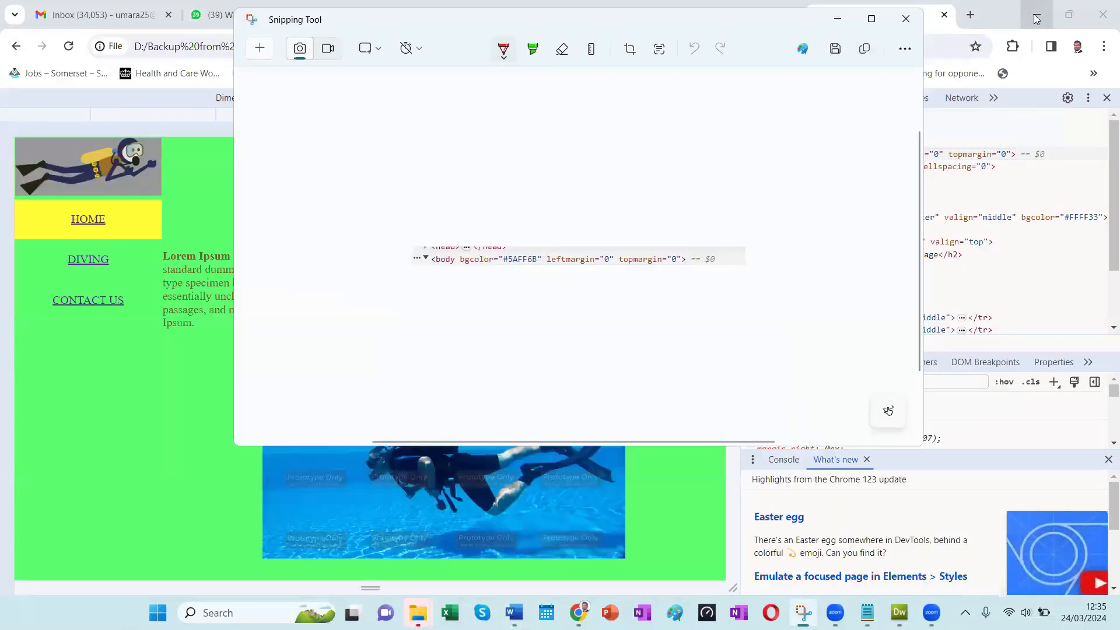
click(905, 22)
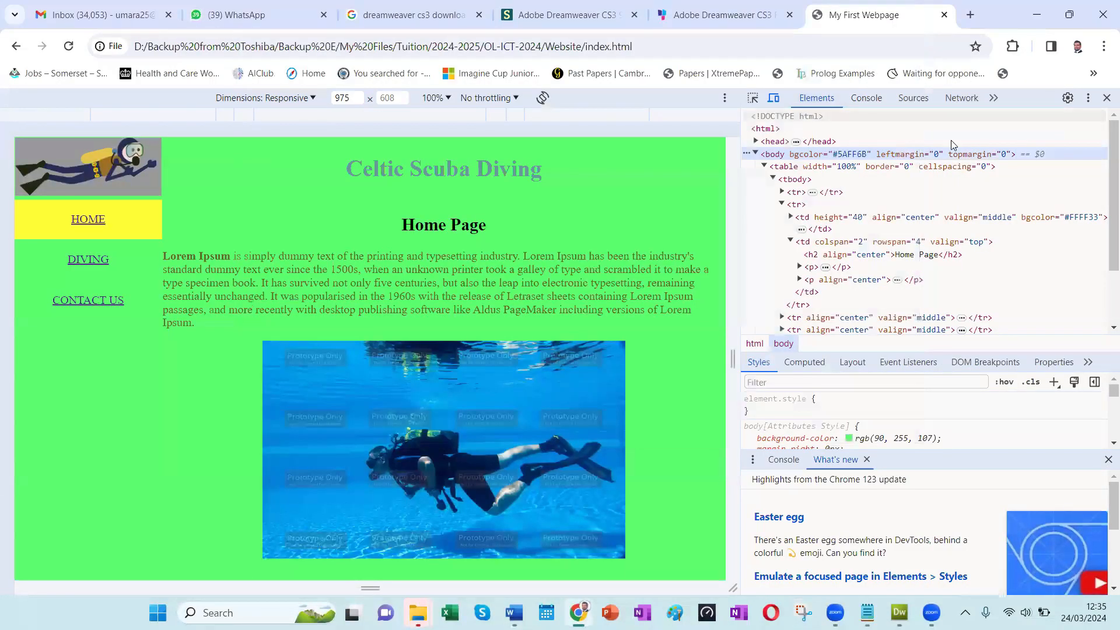
click(1106, 98)
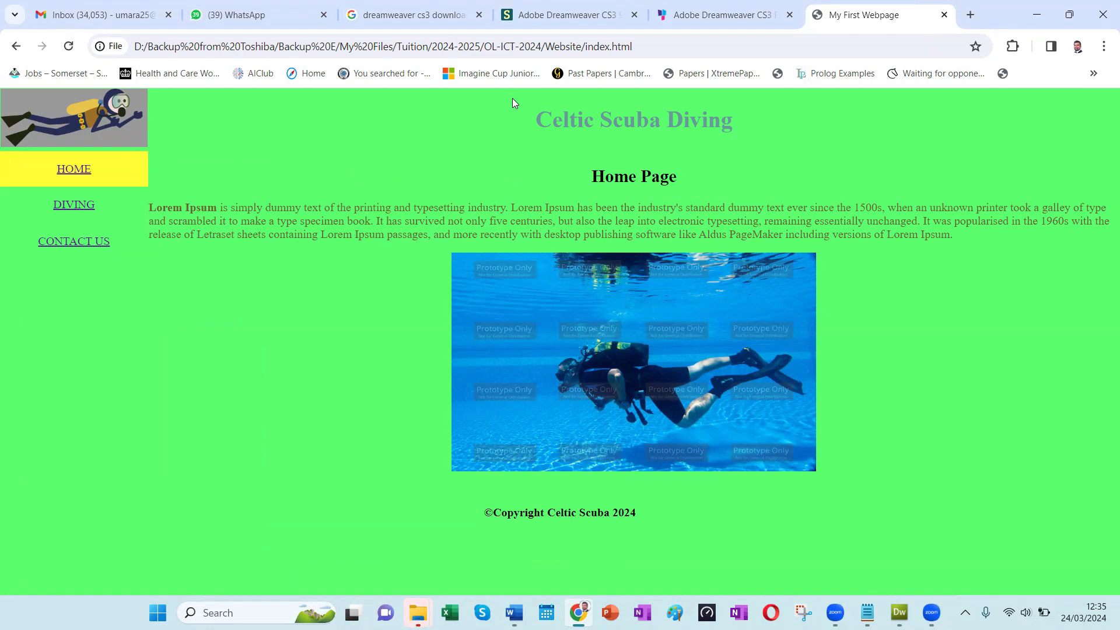
Step: Inspect the home page's large scuba diver image, open its img tag for HTML editing, and copy the whole tag
right_click(579, 470)
right_click(505, 371)
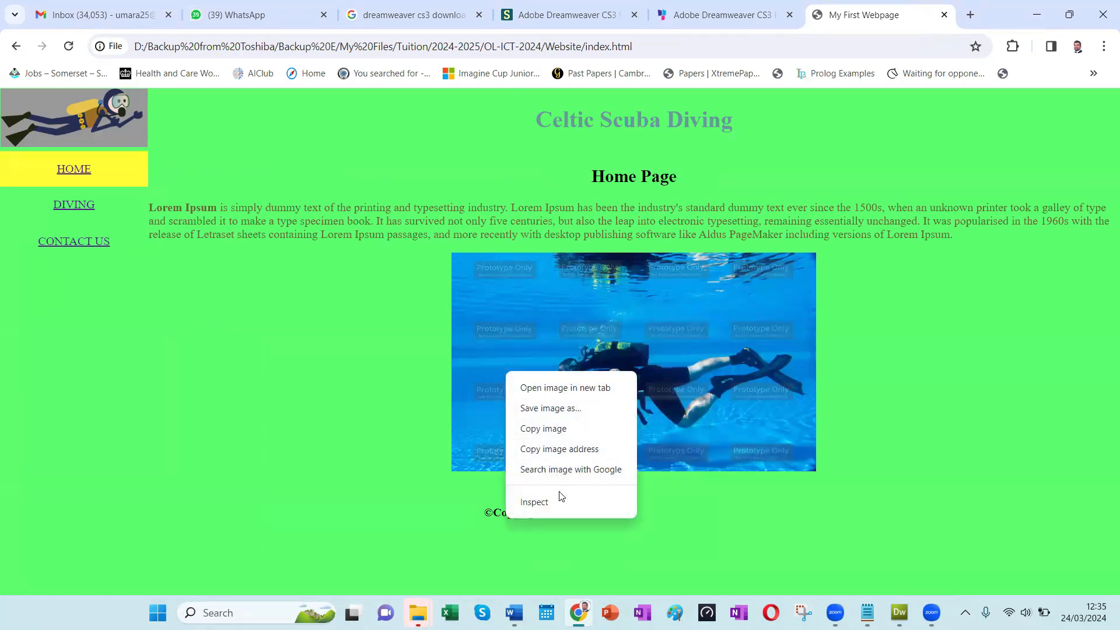
click(760, 415)
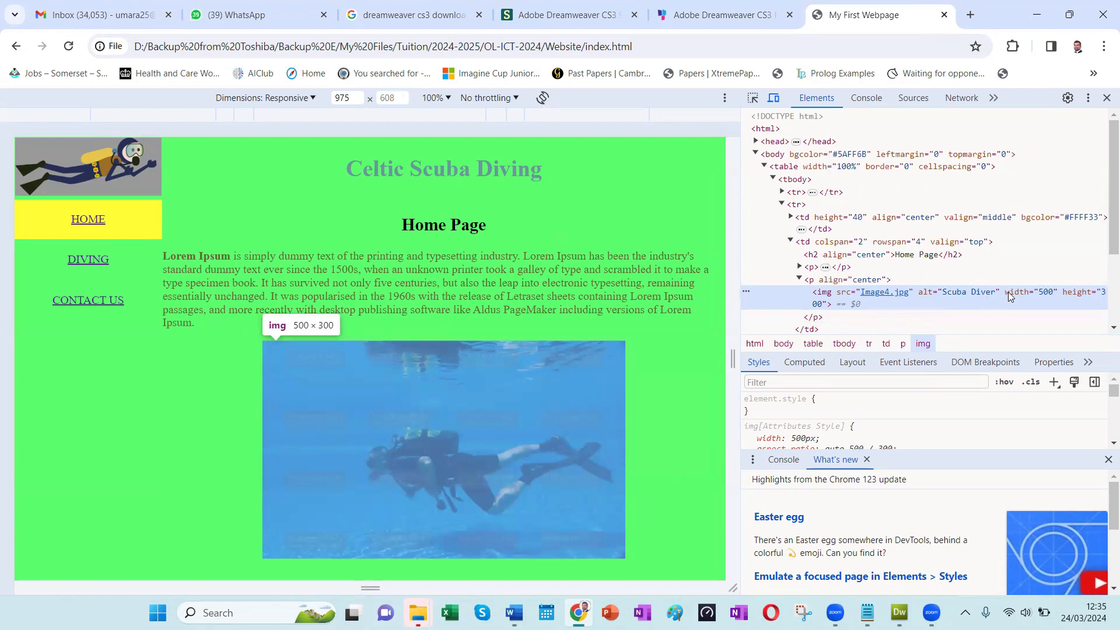
right_click(824, 295)
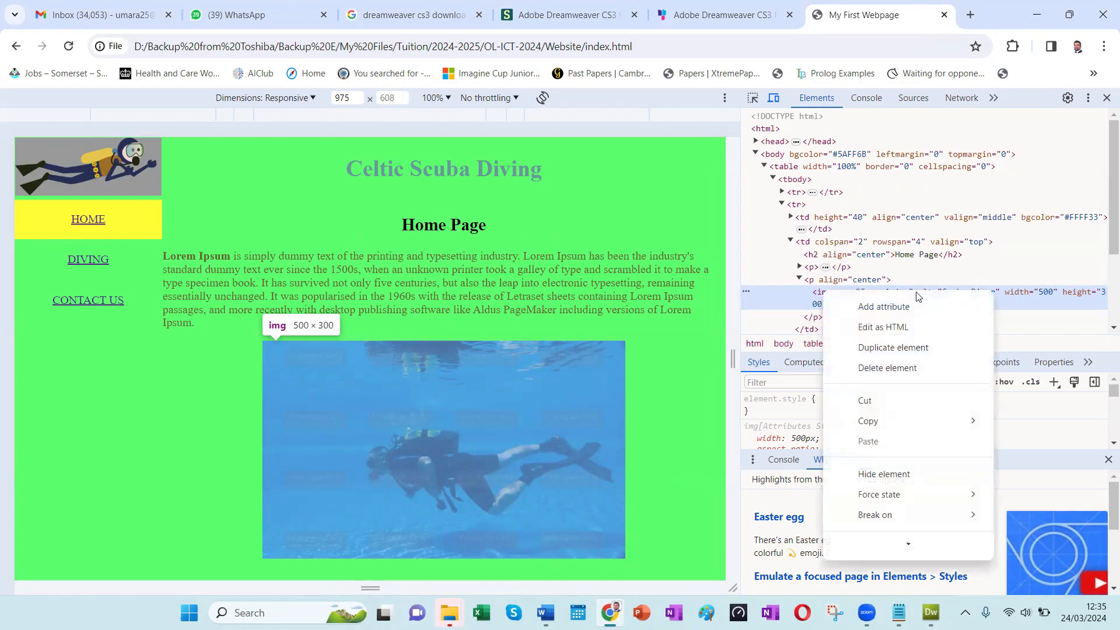
click(891, 328)
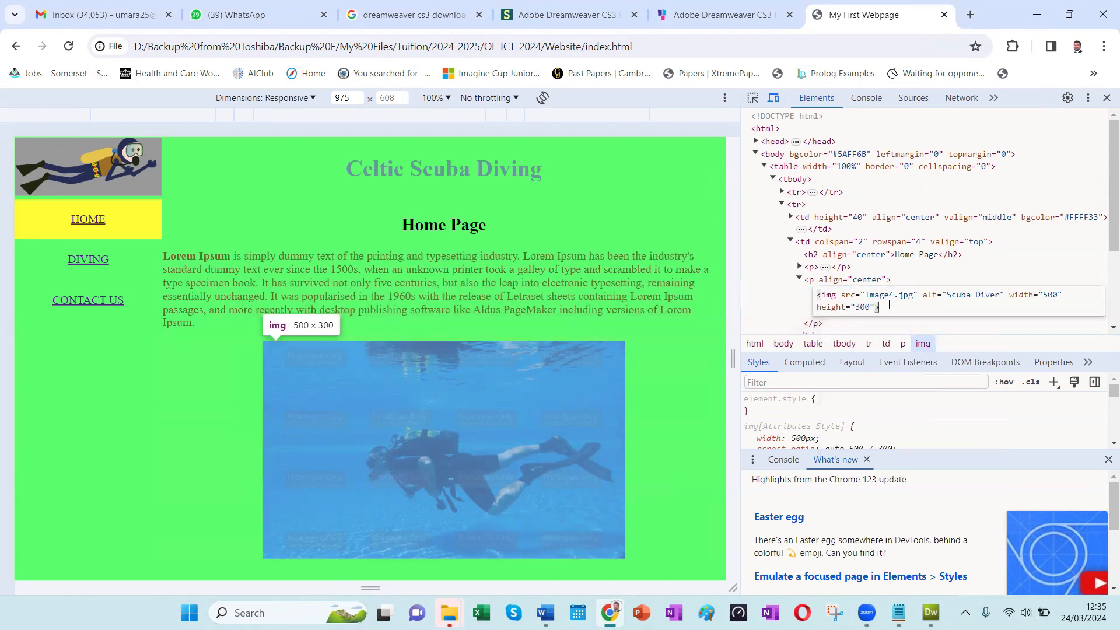
drag(889, 304, 802, 298)
key(ctrl+c)
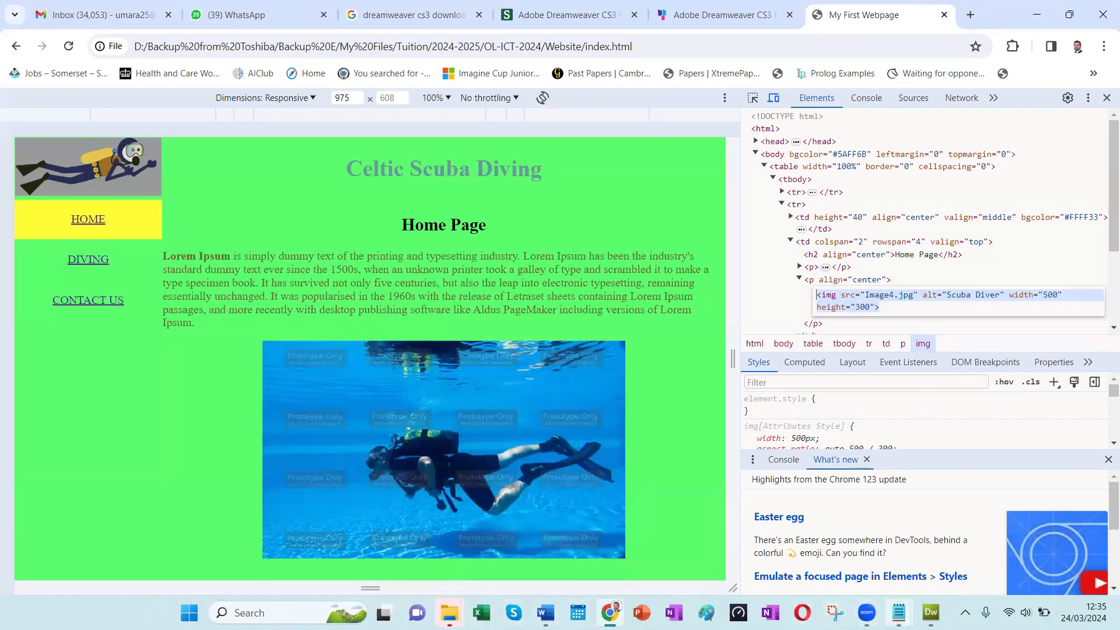
Step: Paste the copied img tag into the Word document below the boxed body tag screenshot and return to the browser
mouse_move(931, 613)
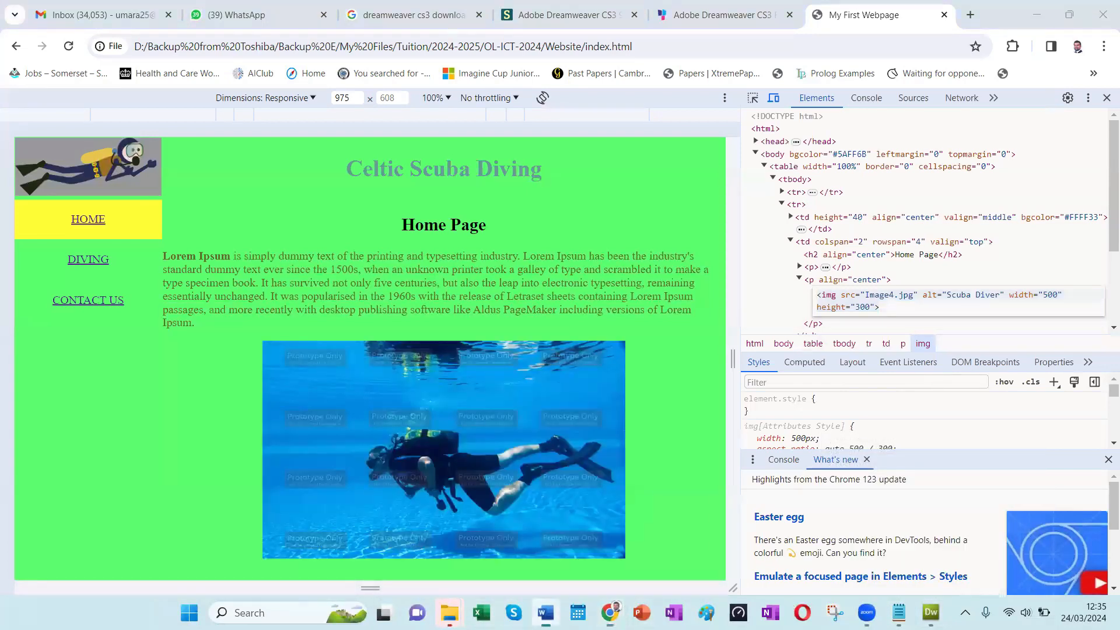
click(545, 612)
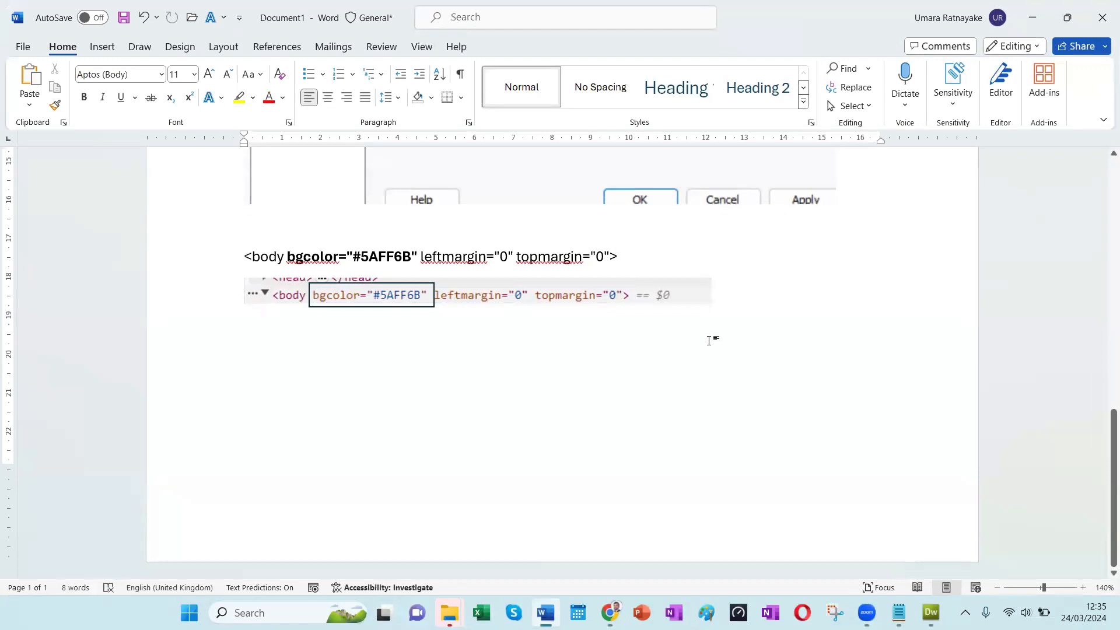
key(Return)
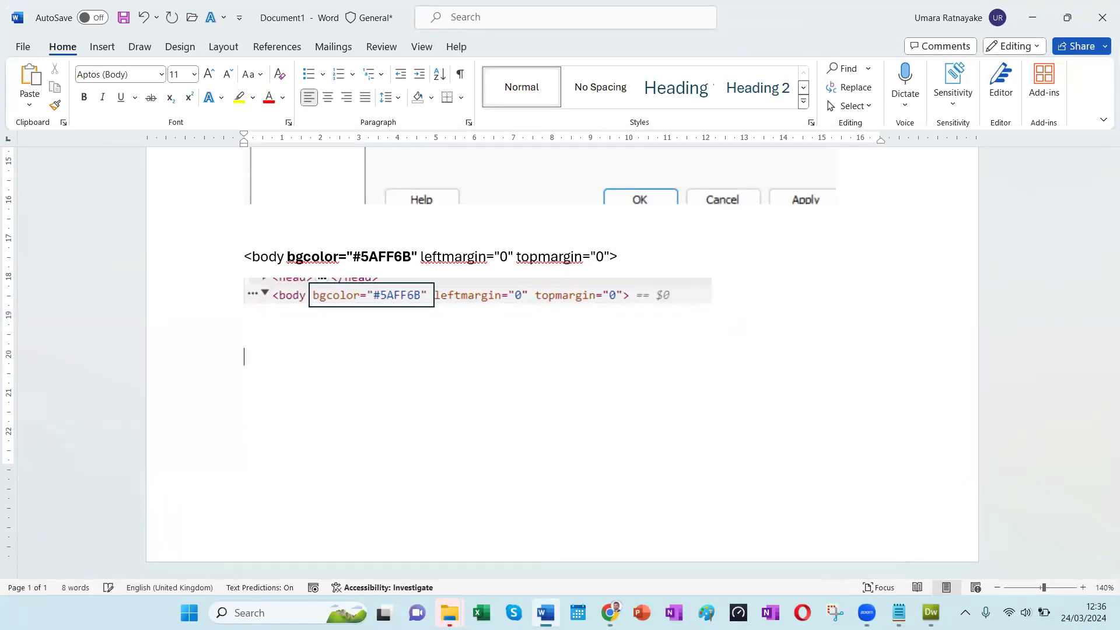
key(ctrl+v)
key(alt+Tab)
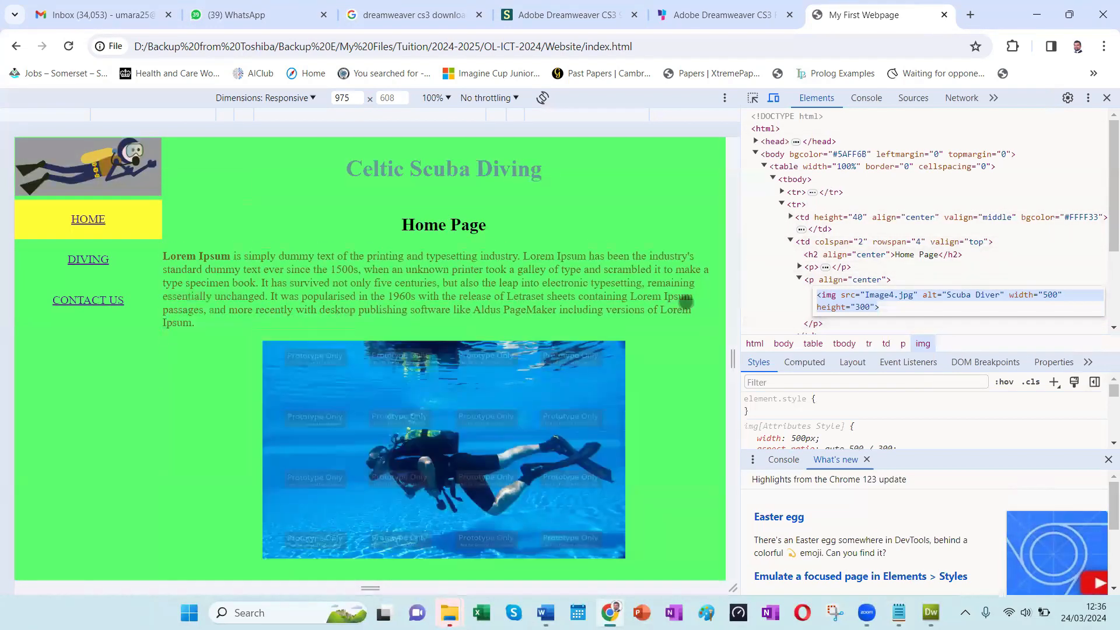
Step: Leave the img tag's HTML editing and examine the markup of the centred image paragraph
click(688, 332)
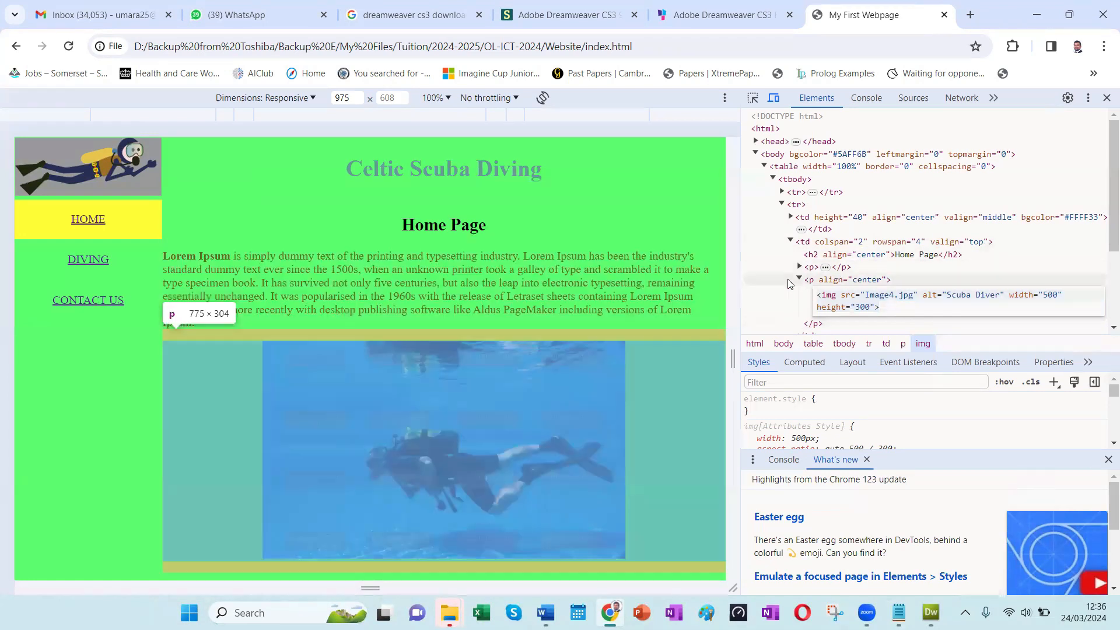
click(799, 280)
click(799, 280)
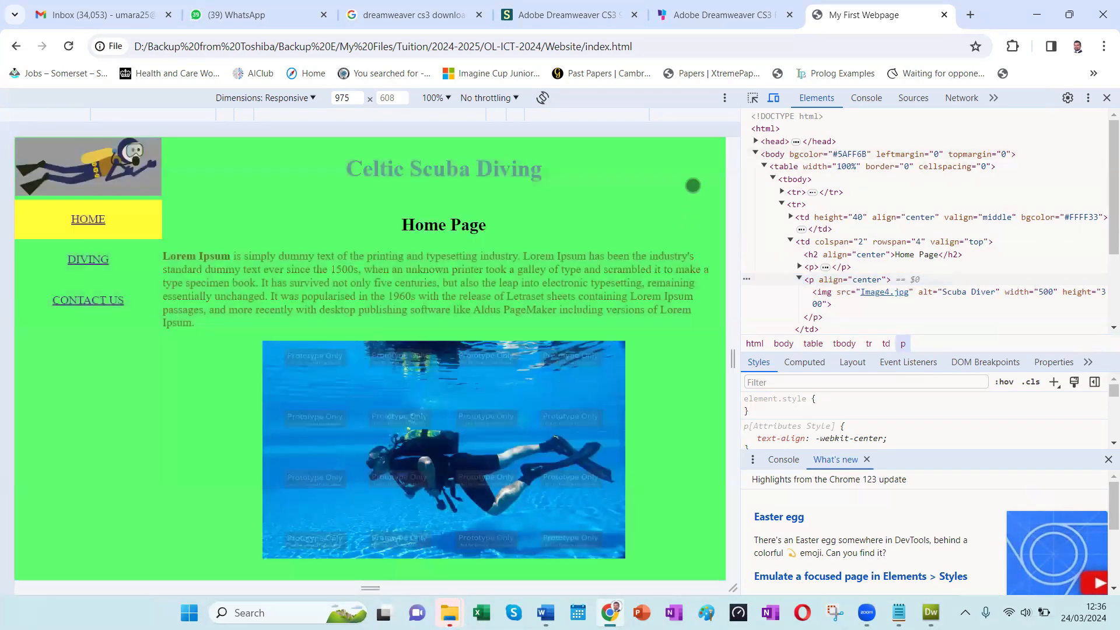
scroll(1104, 178, down, 2)
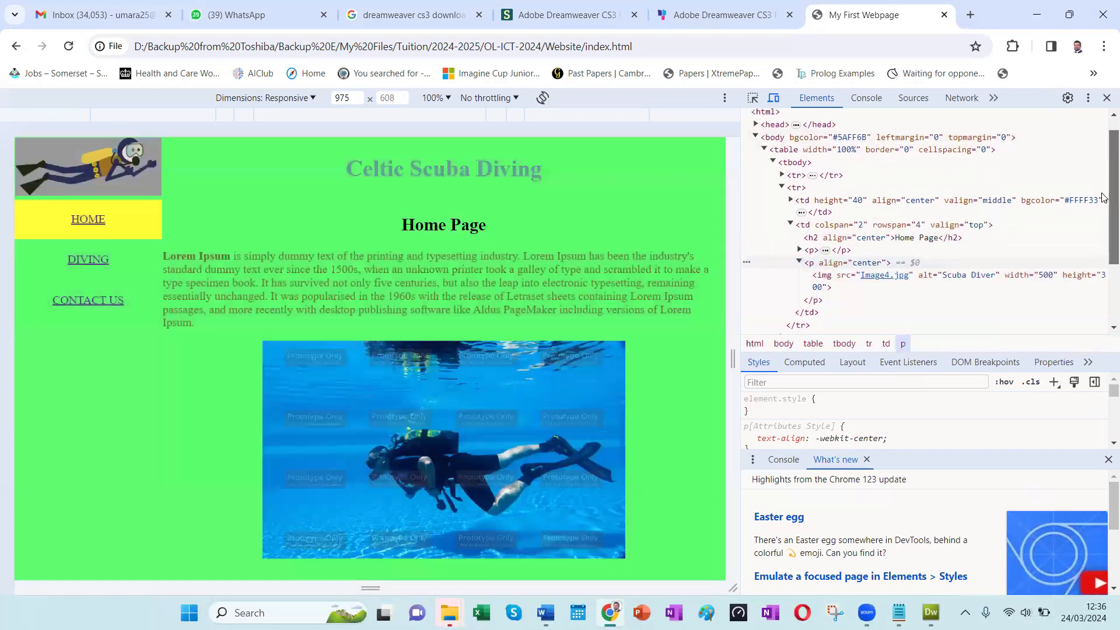
scroll(1104, 156, up, 2)
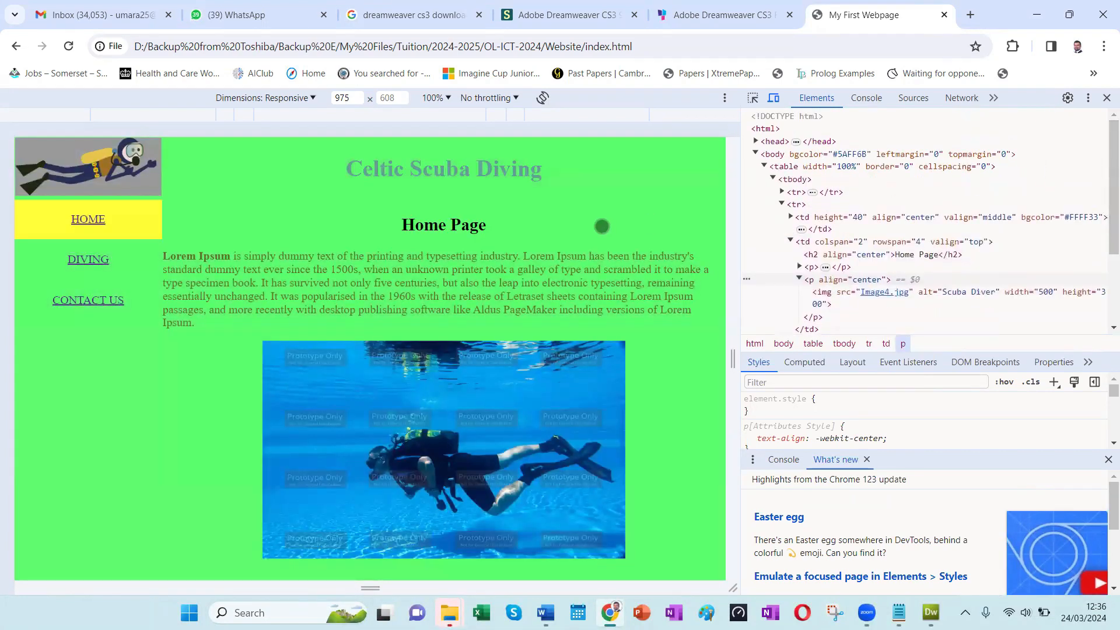
Step: Start a new line below the img tag in the Word document and return to the browser
key(alt+Tab)
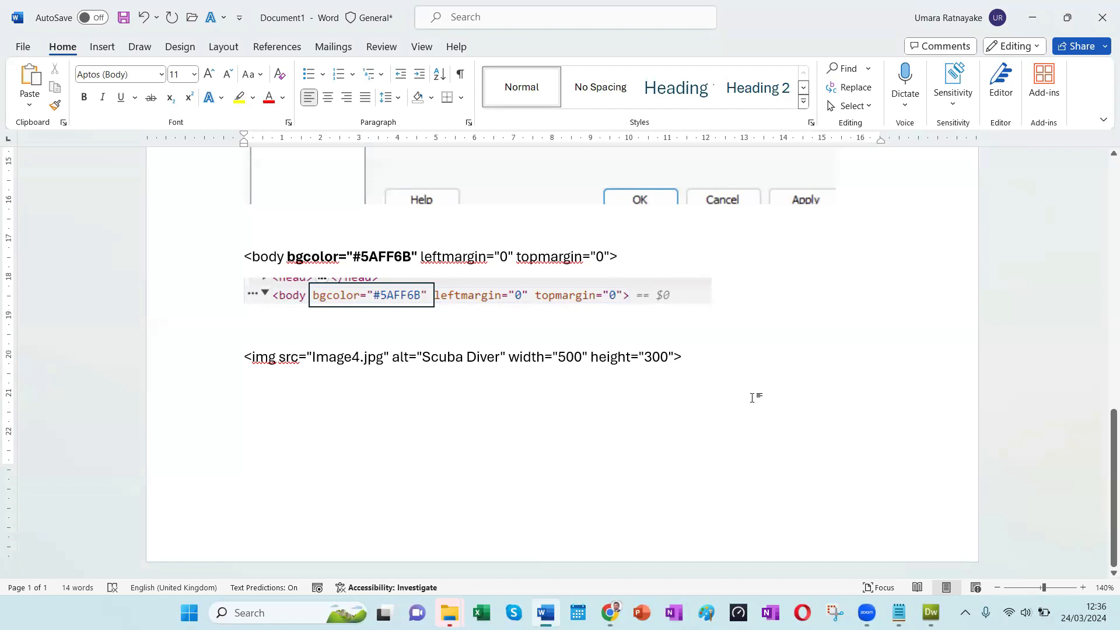
key(Return)
key(alt+Tab)
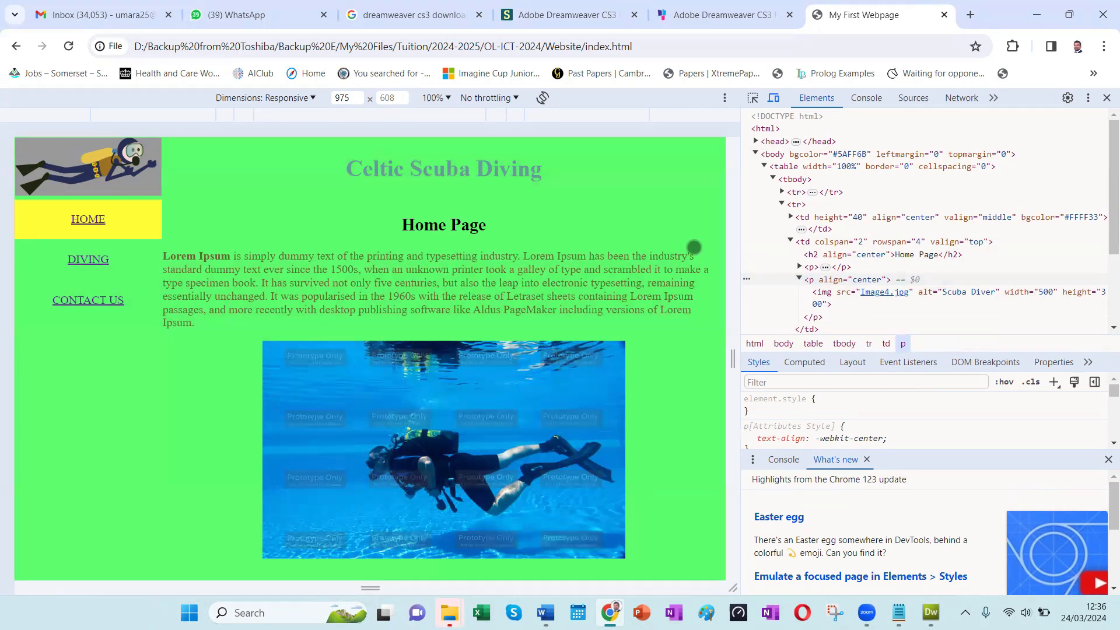
Step: Look through the rest of the home page's table markup and close the developer tools
scroll(1103, 260, down, 2)
scroll(1103, 260, down, 3)
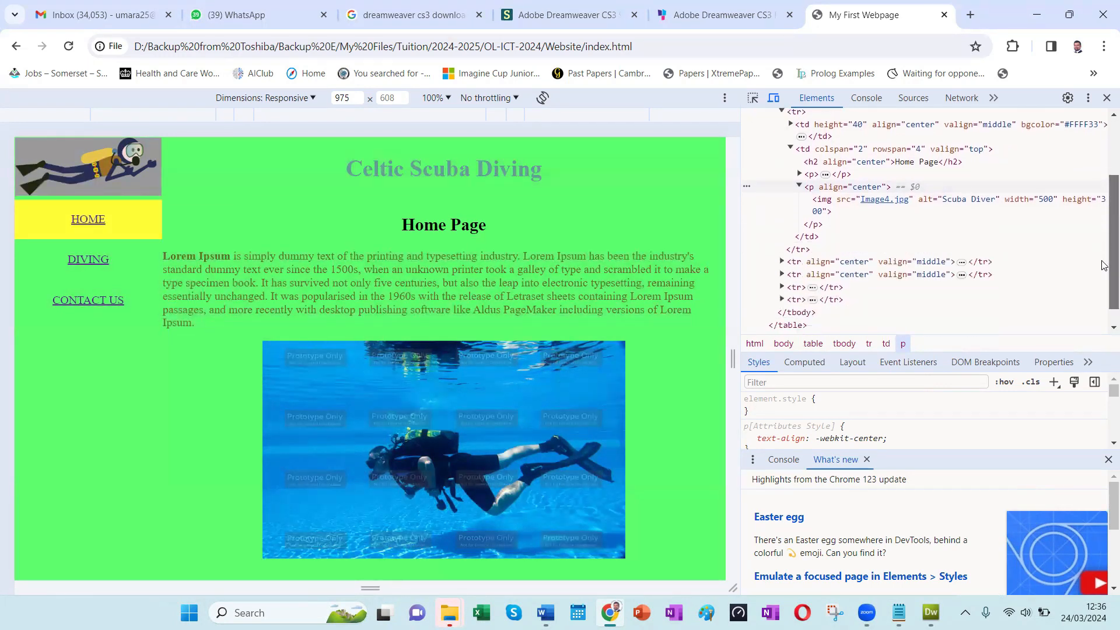
scroll(1103, 242, up, 3)
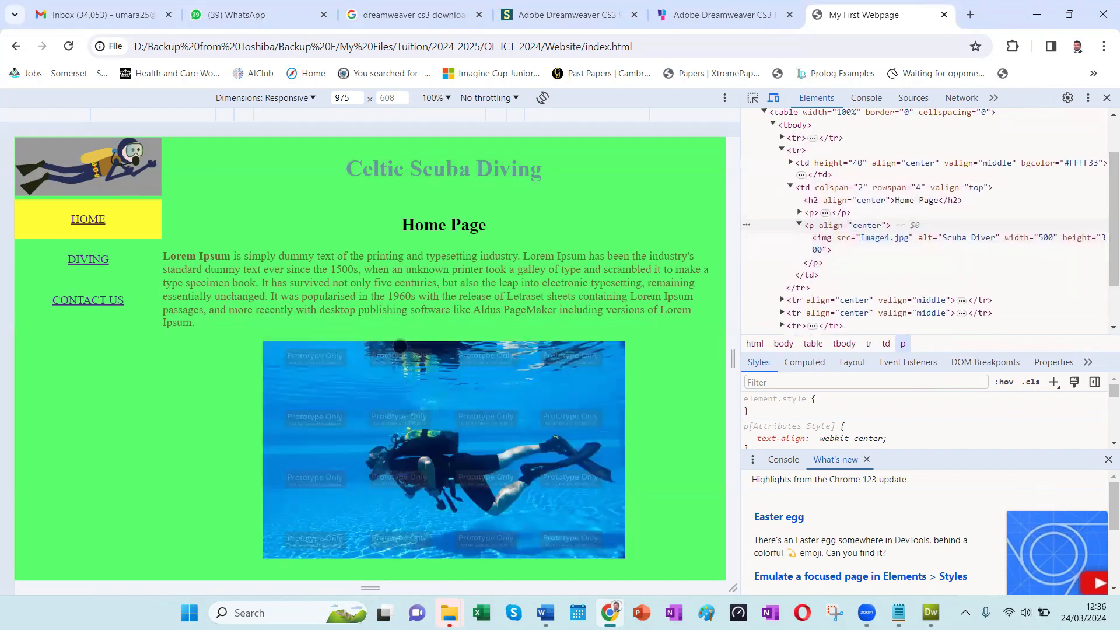
key(alt+Tab)
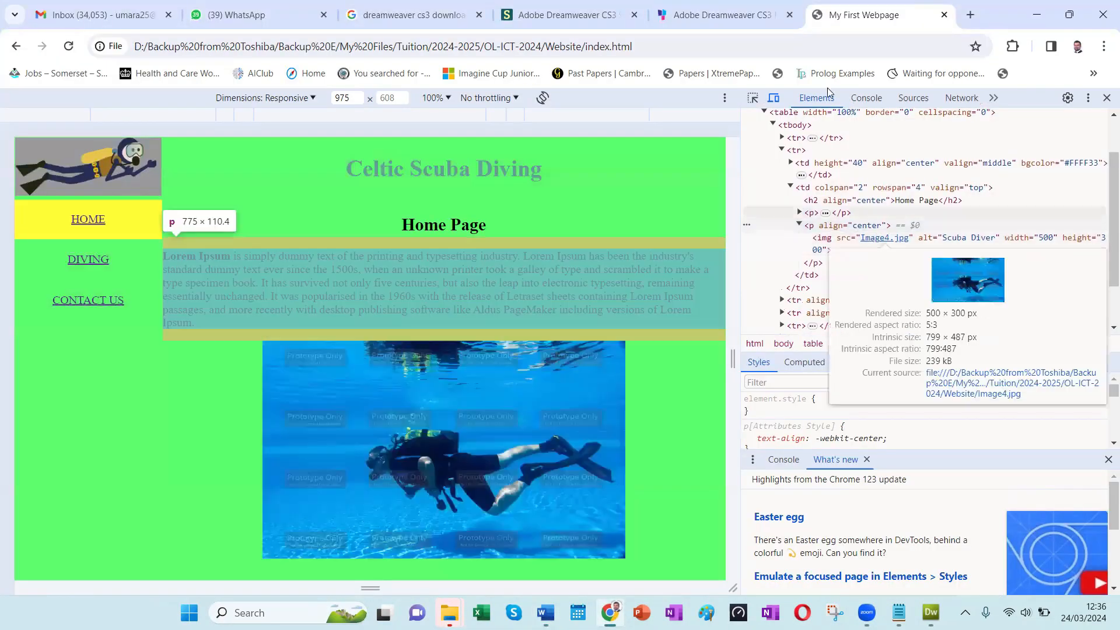
click(1106, 97)
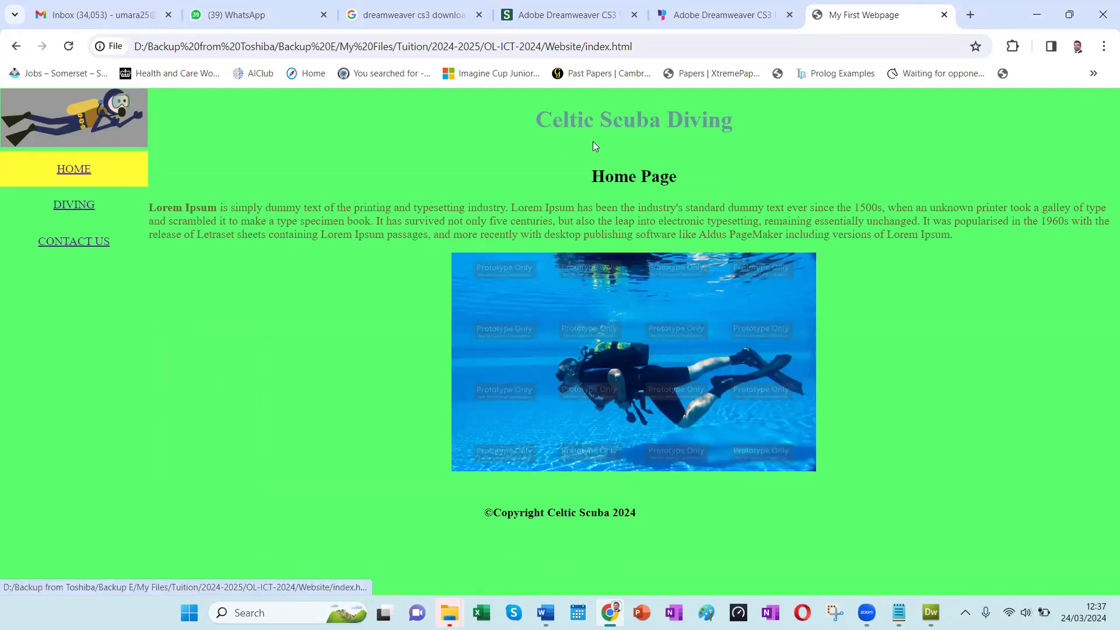
Step: Inspect the "Home Page" heading, open its h2 tag for HTML editing, and copy the whole tag
drag(594, 178, 692, 179)
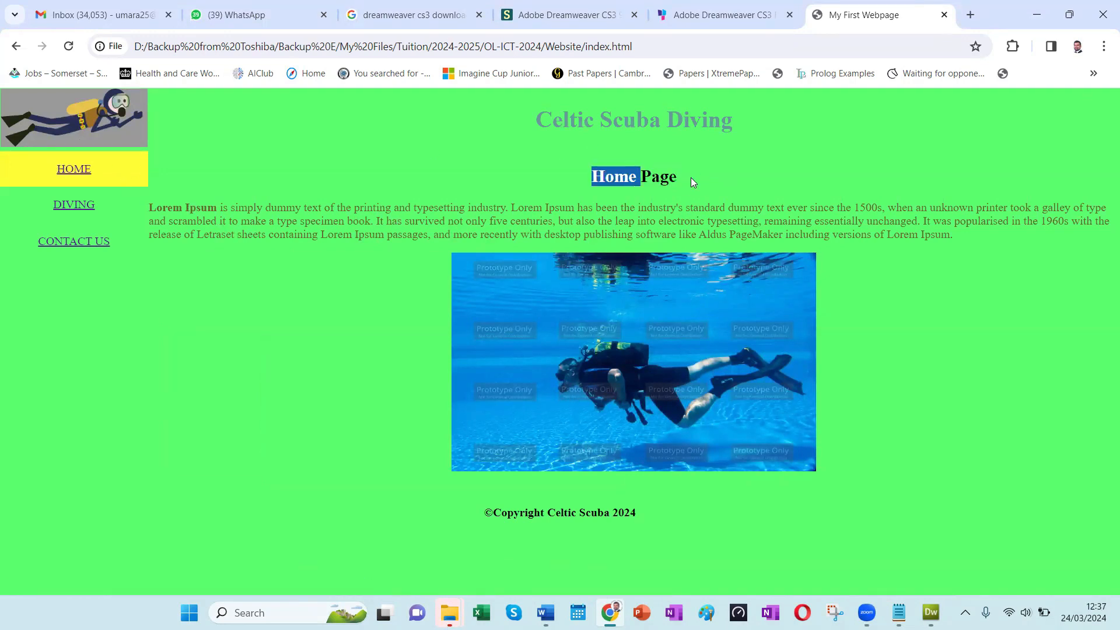
click(624, 192)
right_click(626, 180)
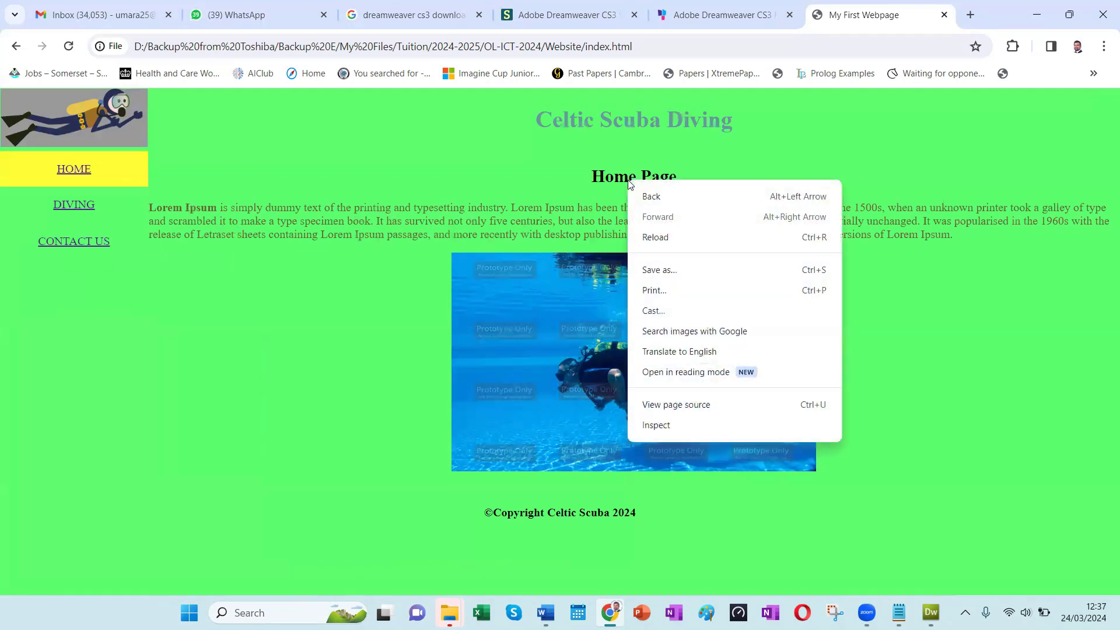
click(667, 430)
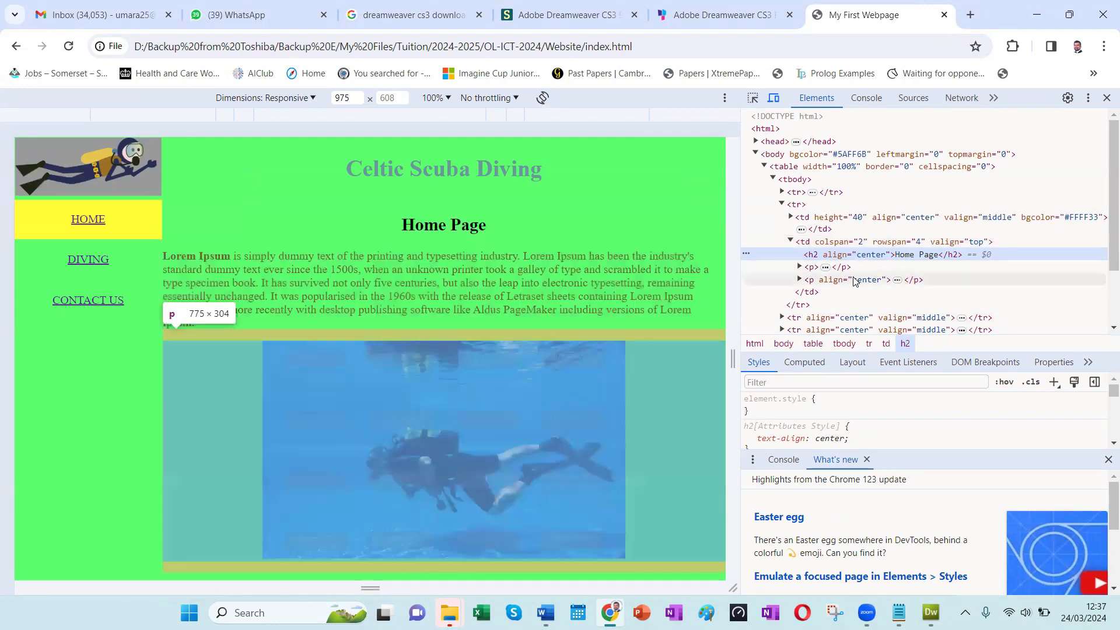
right_click(849, 259)
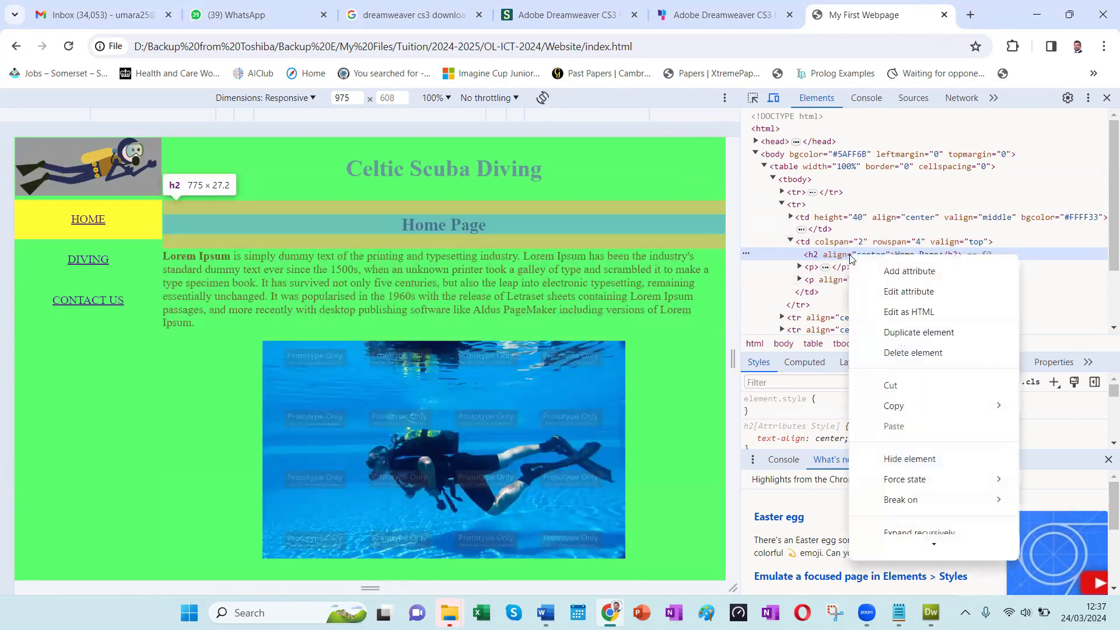
click(891, 312)
click(985, 256)
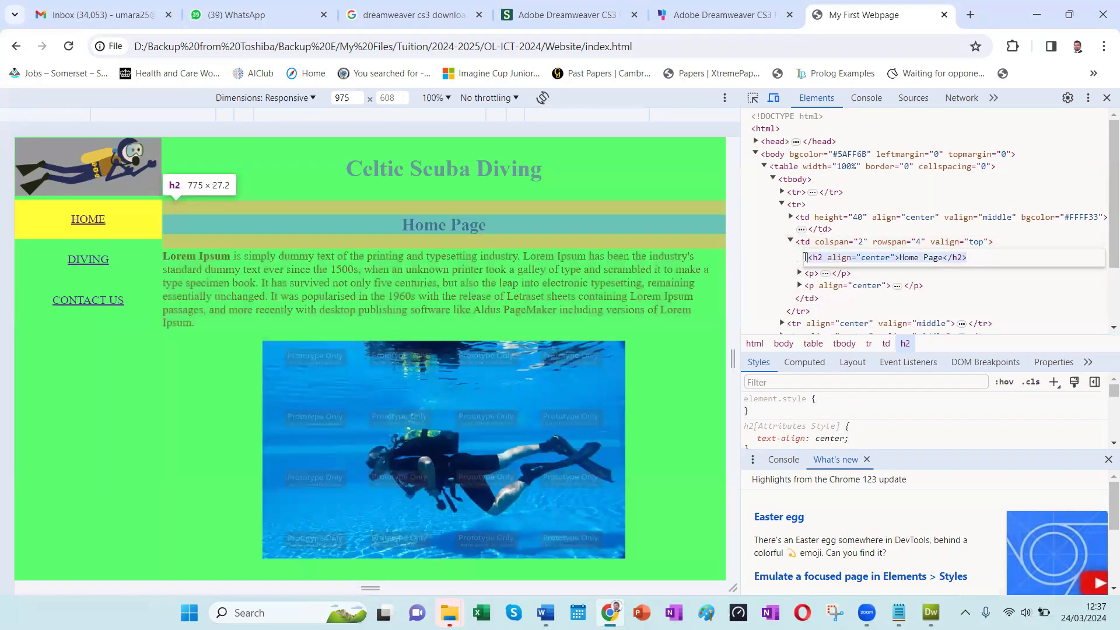
Step: Paste the h2 tag with its "Home Page" text below the img tag in the Word document and return to the browser
key(alt+Tab)
text(<h2 align="center">Home Page</h2>)
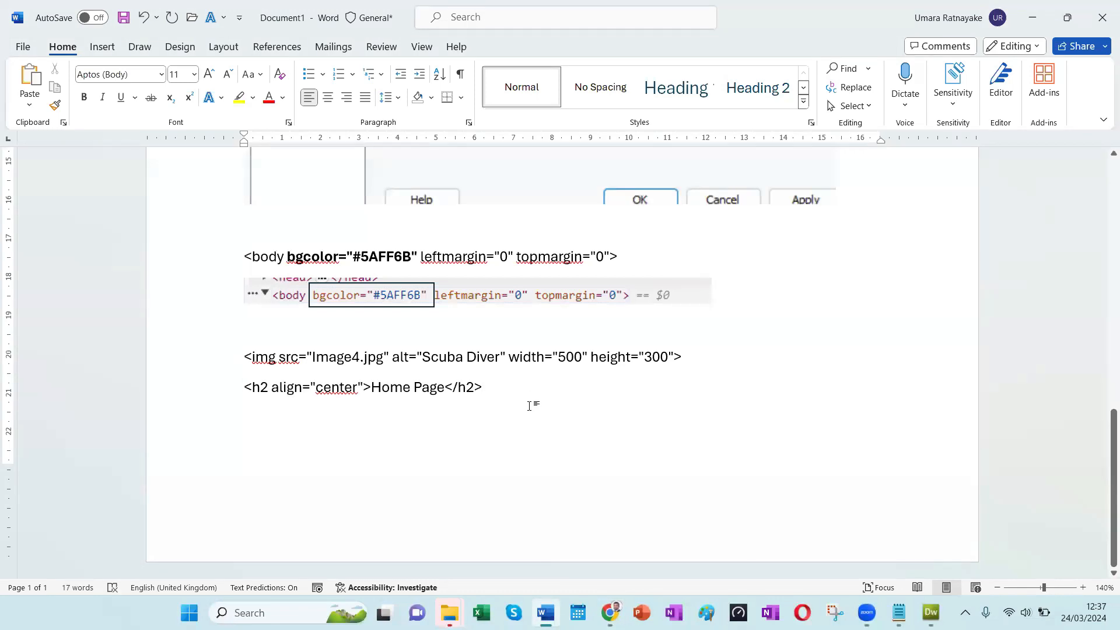
key(alt+Tab)
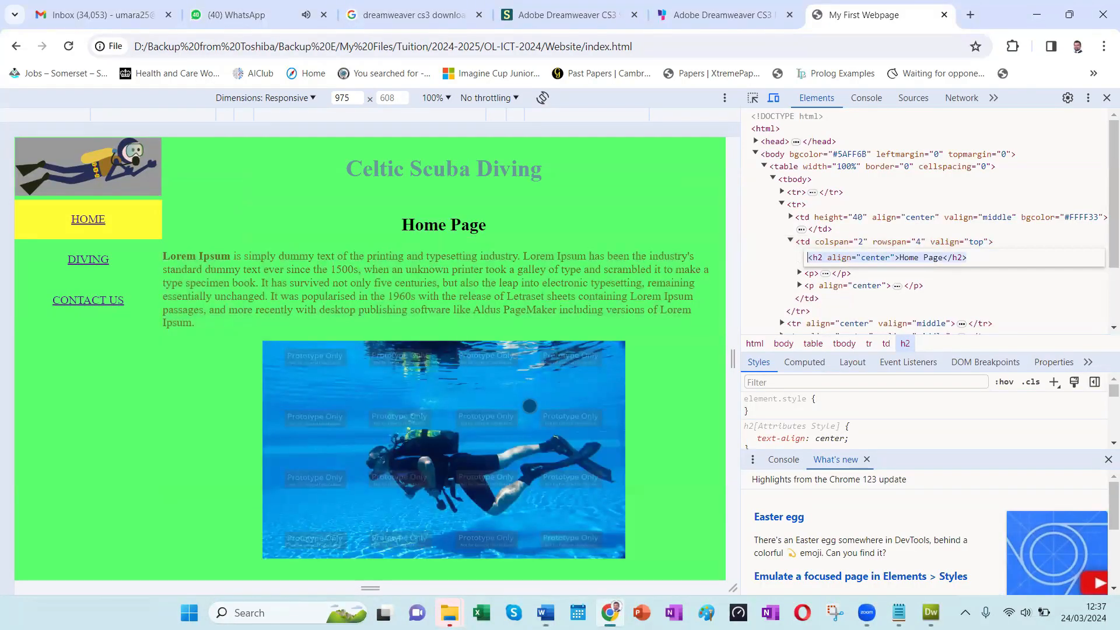
key(alt+Tab)
key(alt+Tab)
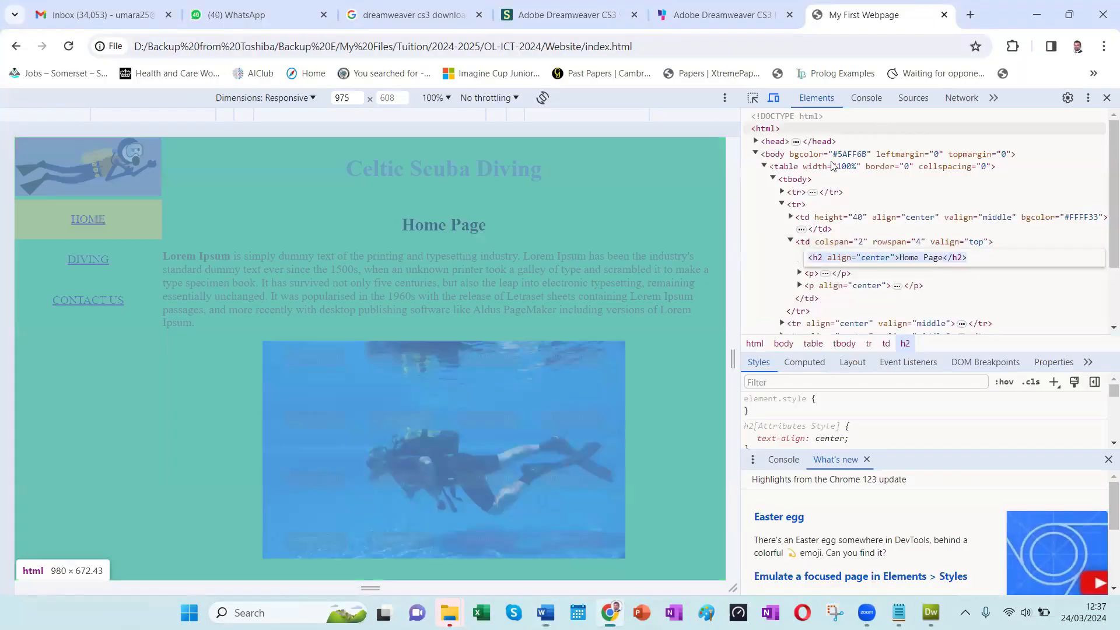
Step: Close the developer tools and switch to index.html in Dreamweaver
click(1106, 98)
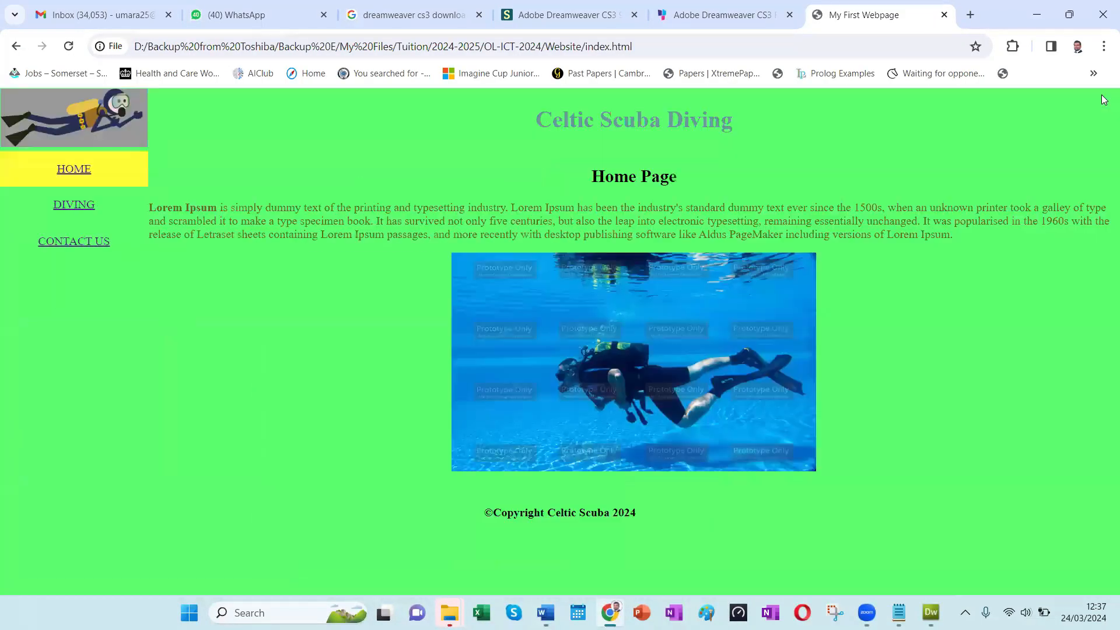
drag(591, 176, 676, 174)
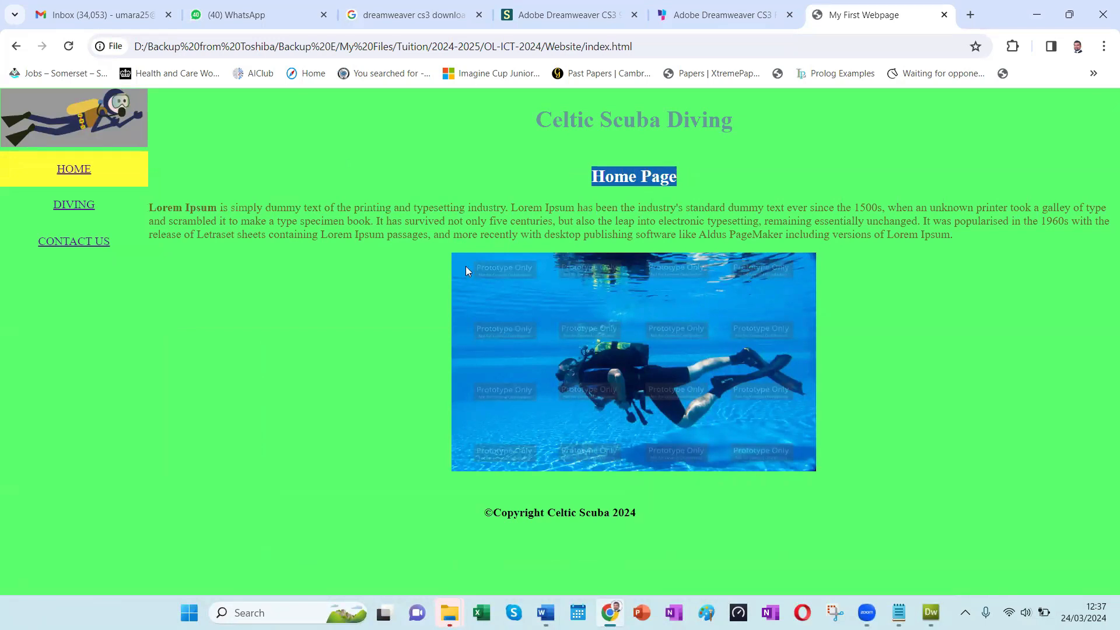
click(334, 342)
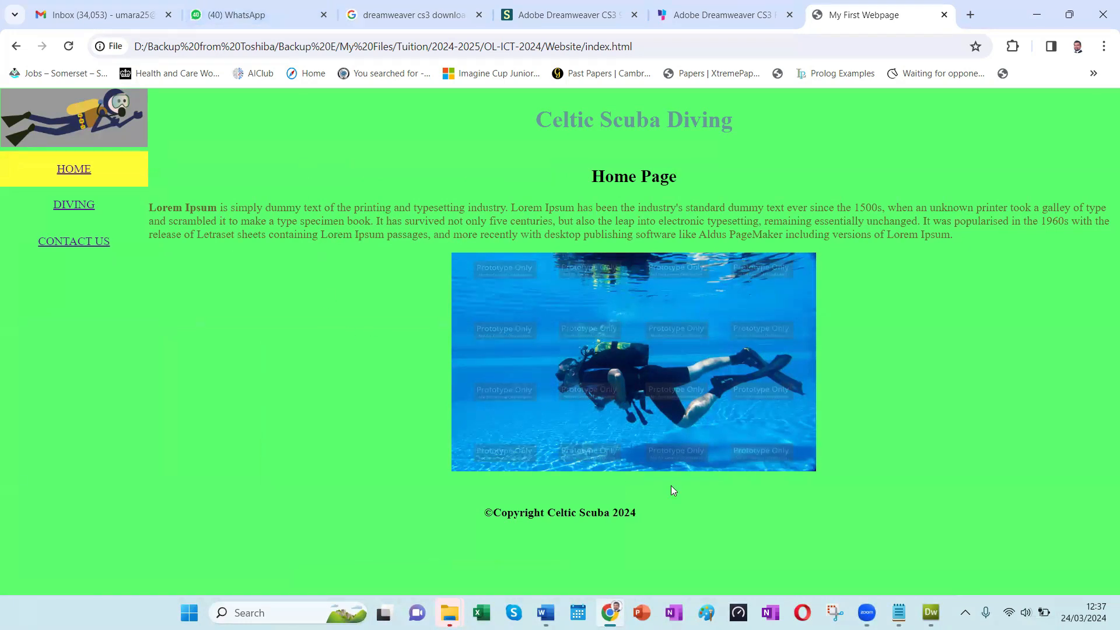
mouse_move(930, 612)
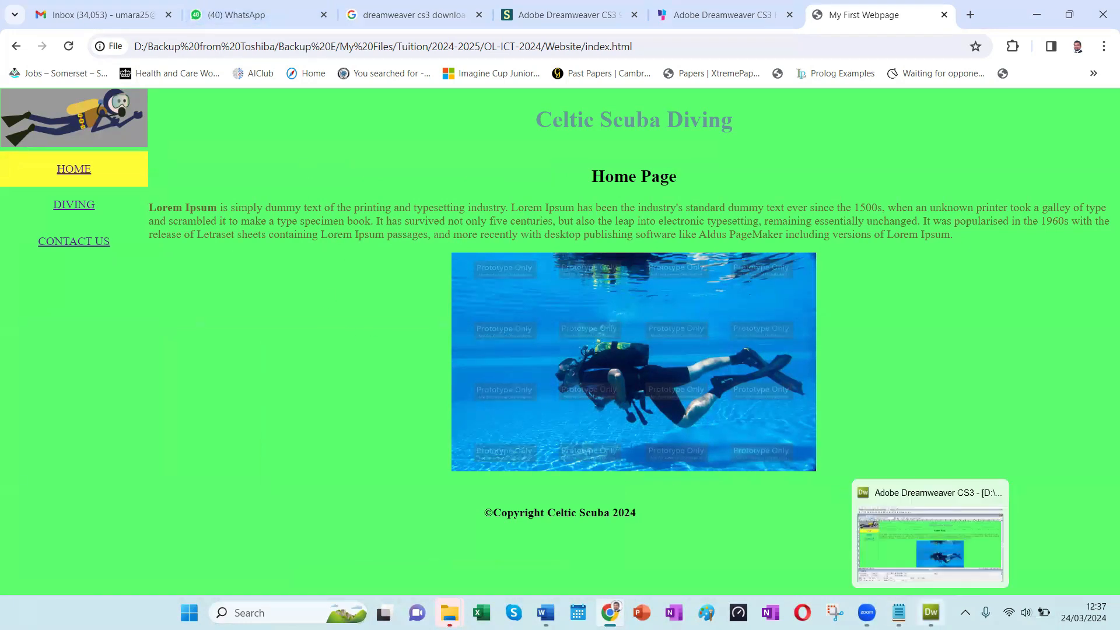
click(924, 561)
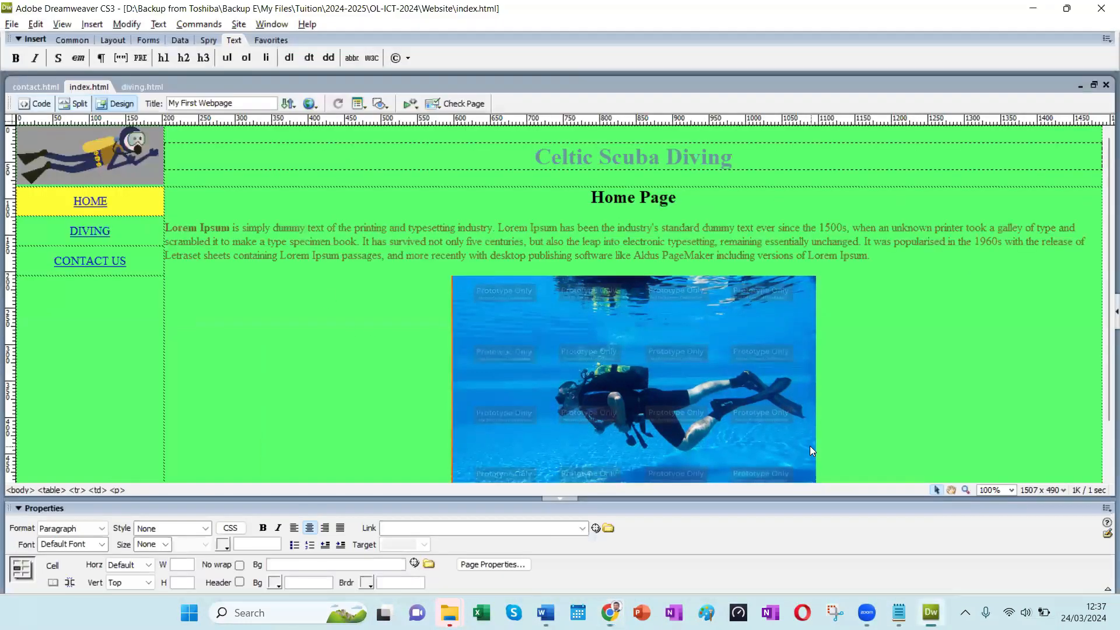
right_click(204, 301)
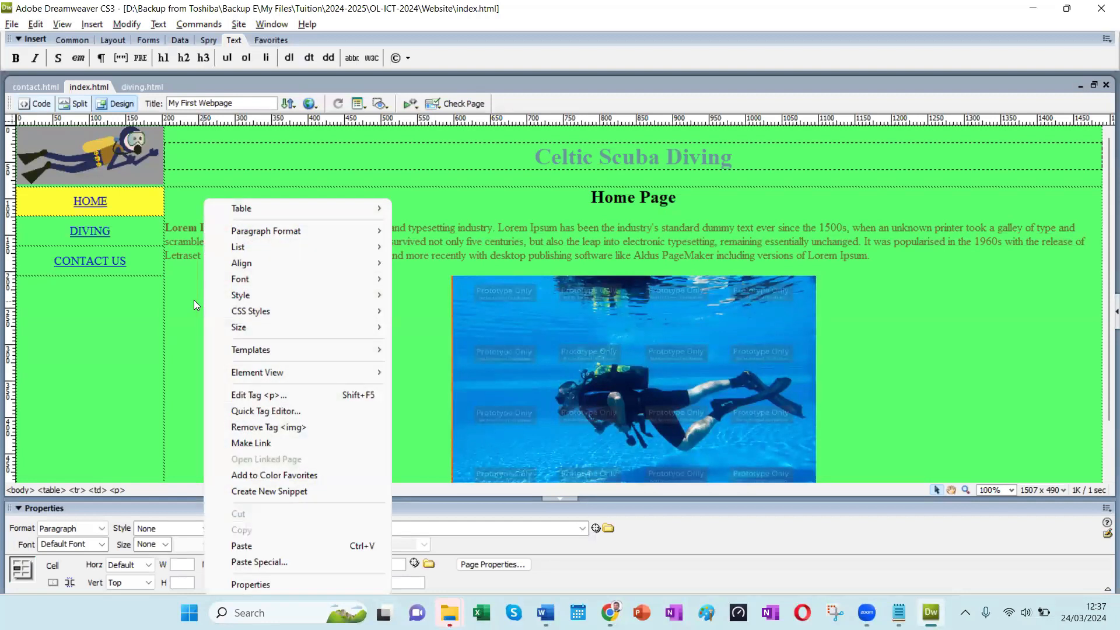
click(182, 263)
click(129, 25)
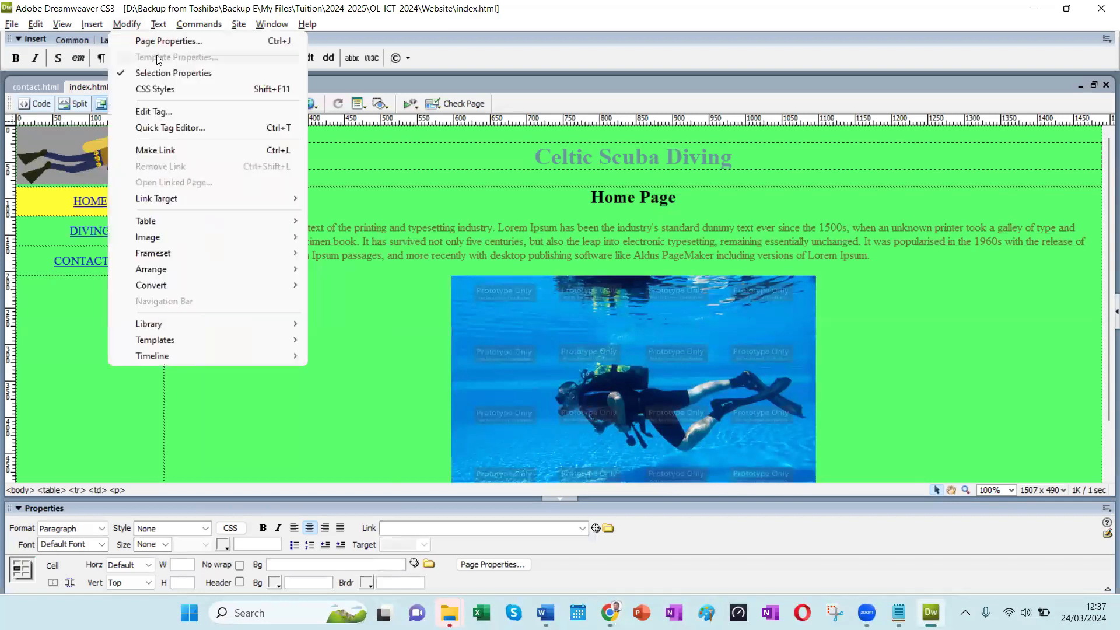
click(348, 257)
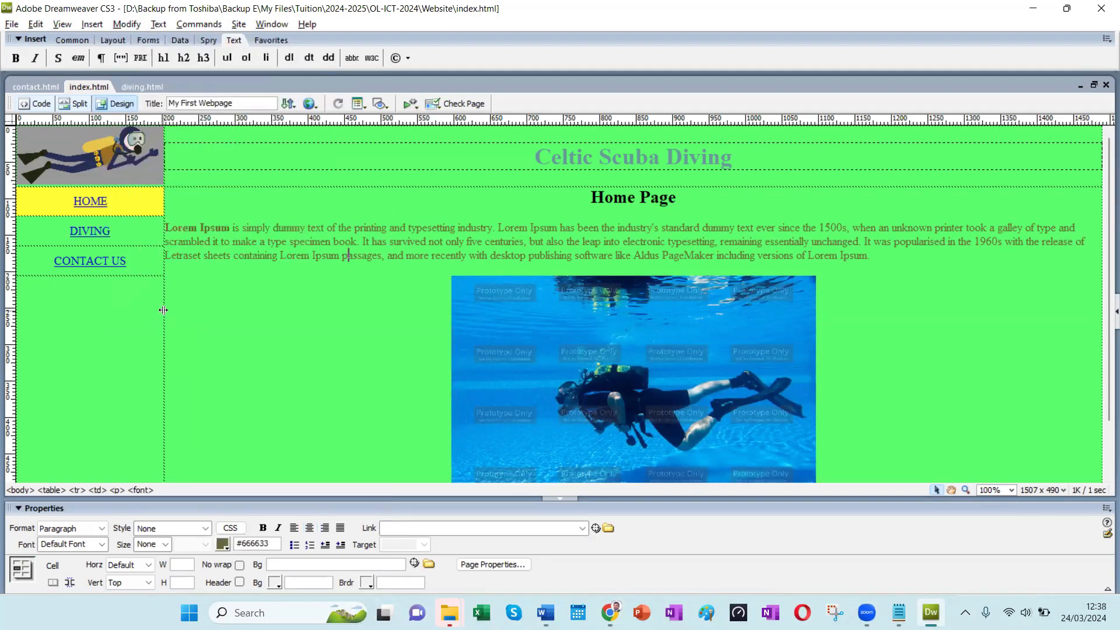
click(111, 38)
Step: Set the page background colour of index.html to #CCFF00 in the page properties and apply it
click(126, 24)
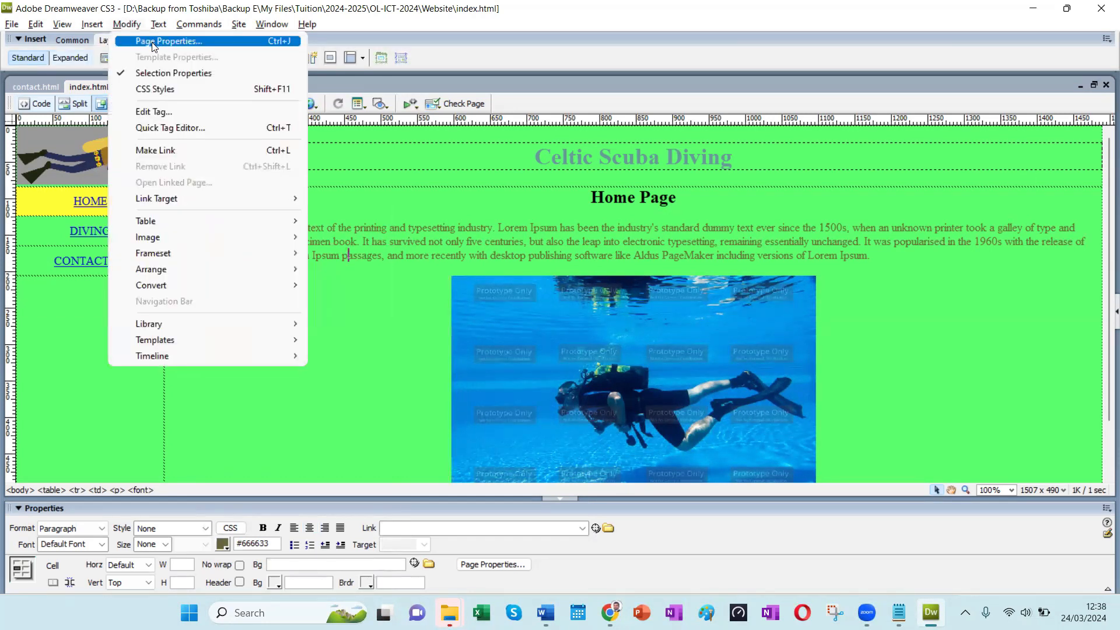
click(153, 42)
click(532, 278)
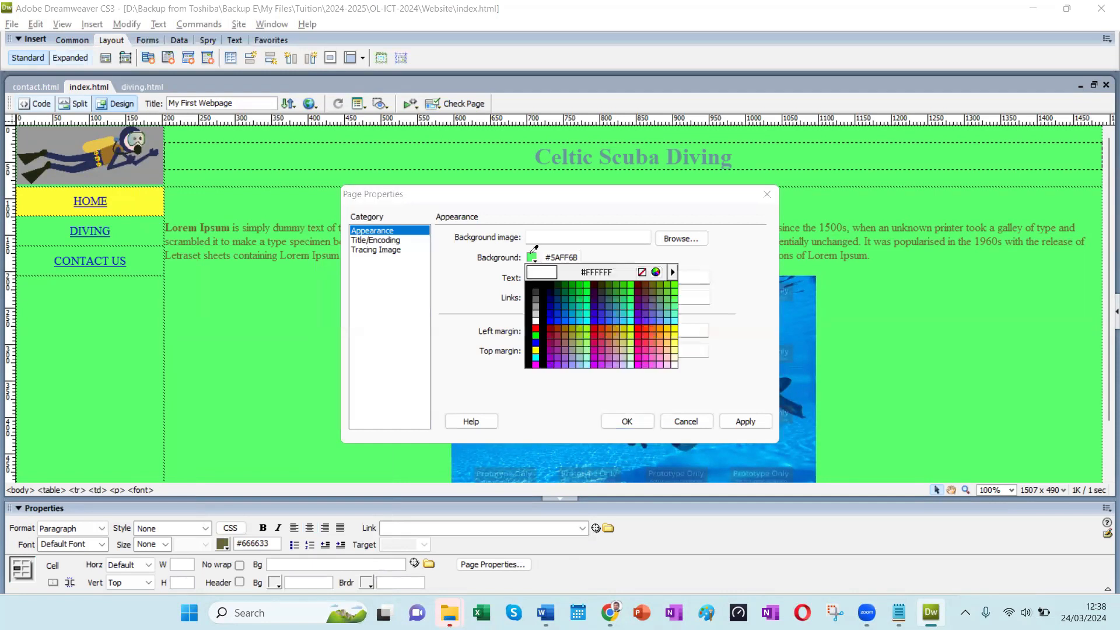
click(623, 330)
click(746, 421)
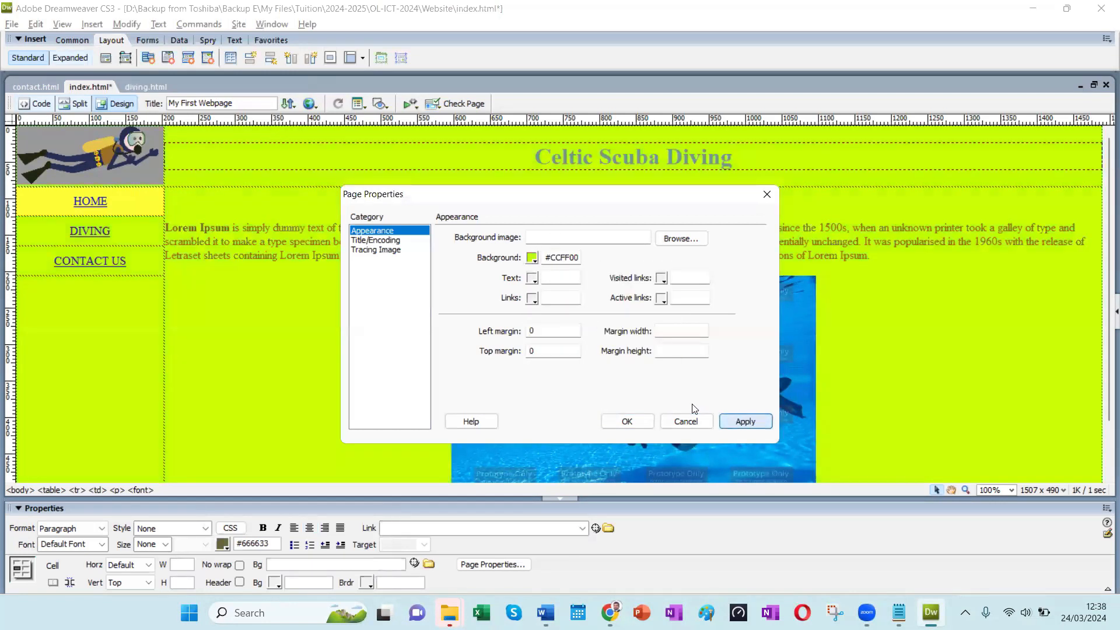
click(615, 422)
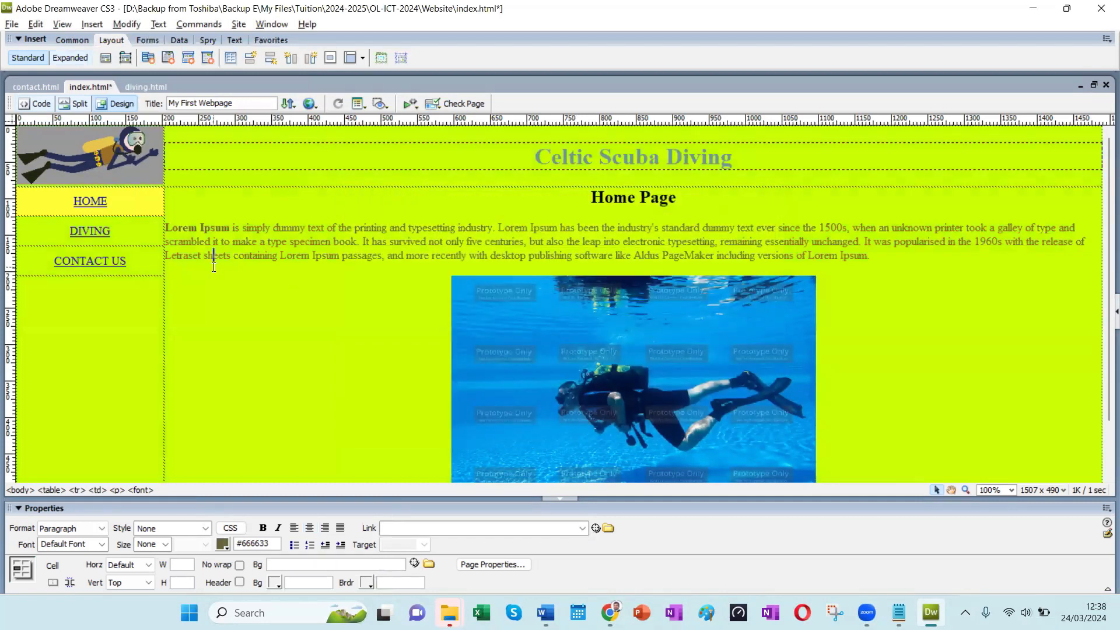
Step: Preview index.html in the browser, reload it to show the new background, and inspect the page code
key(F12)
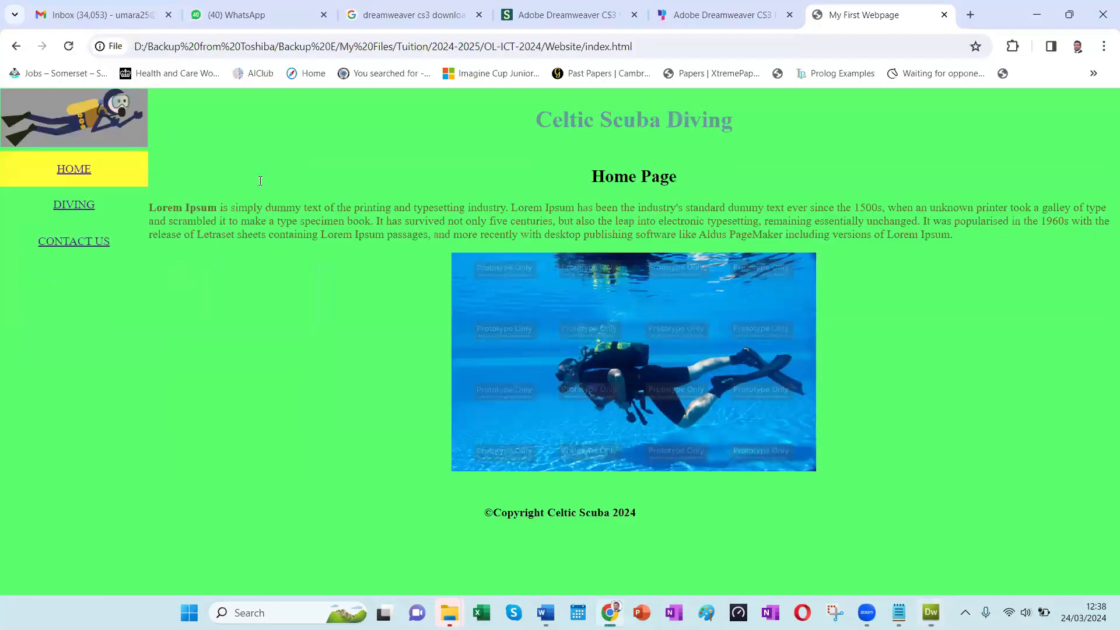
click(68, 46)
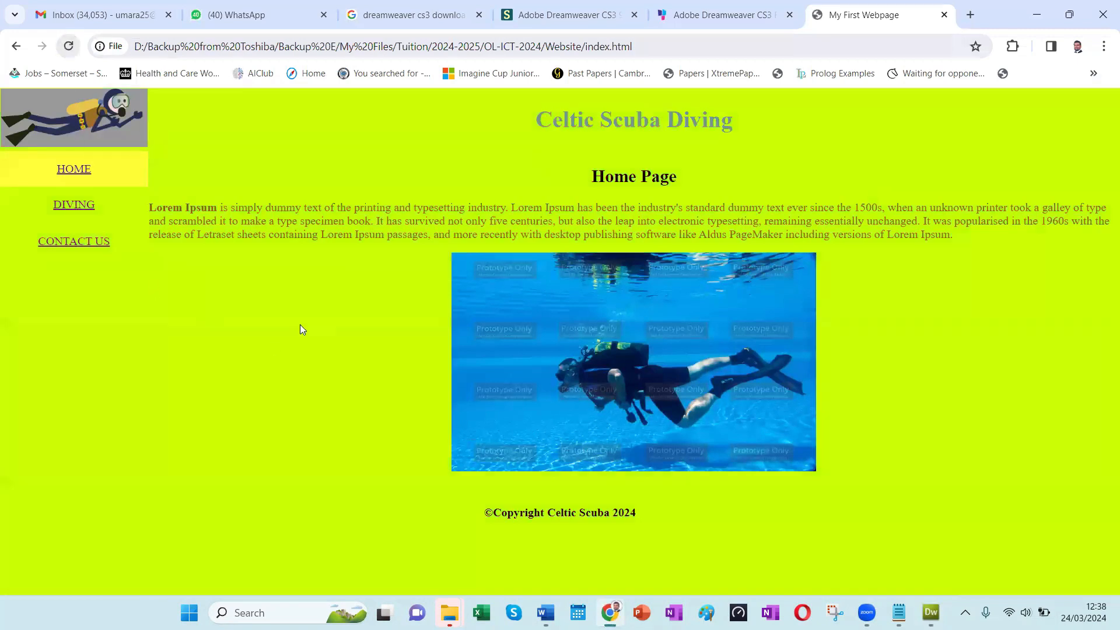
right_click(315, 310)
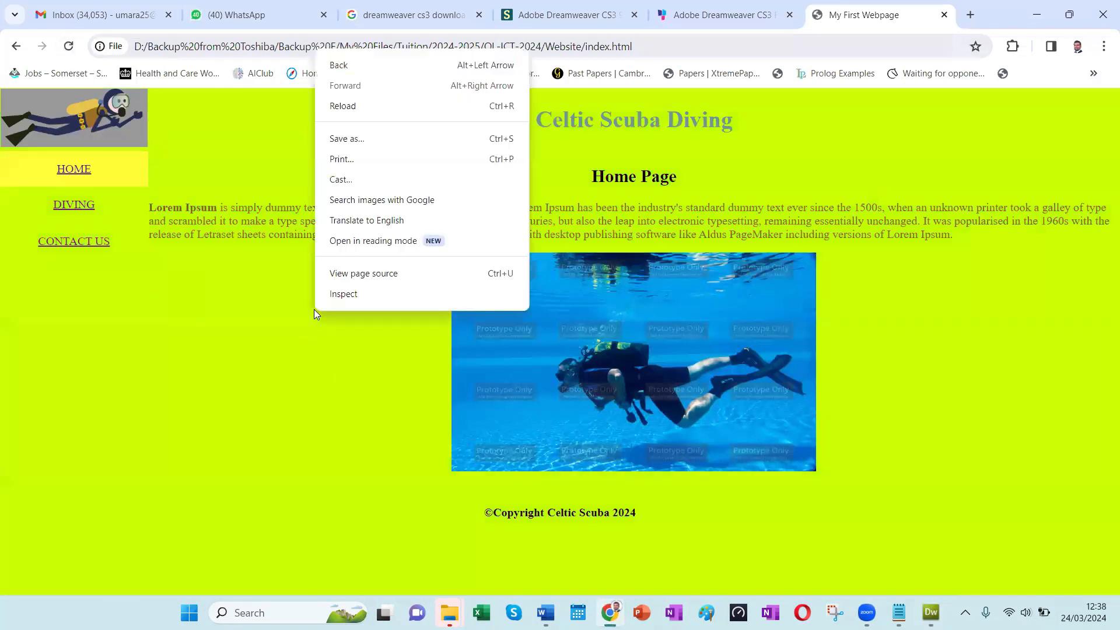
click(344, 294)
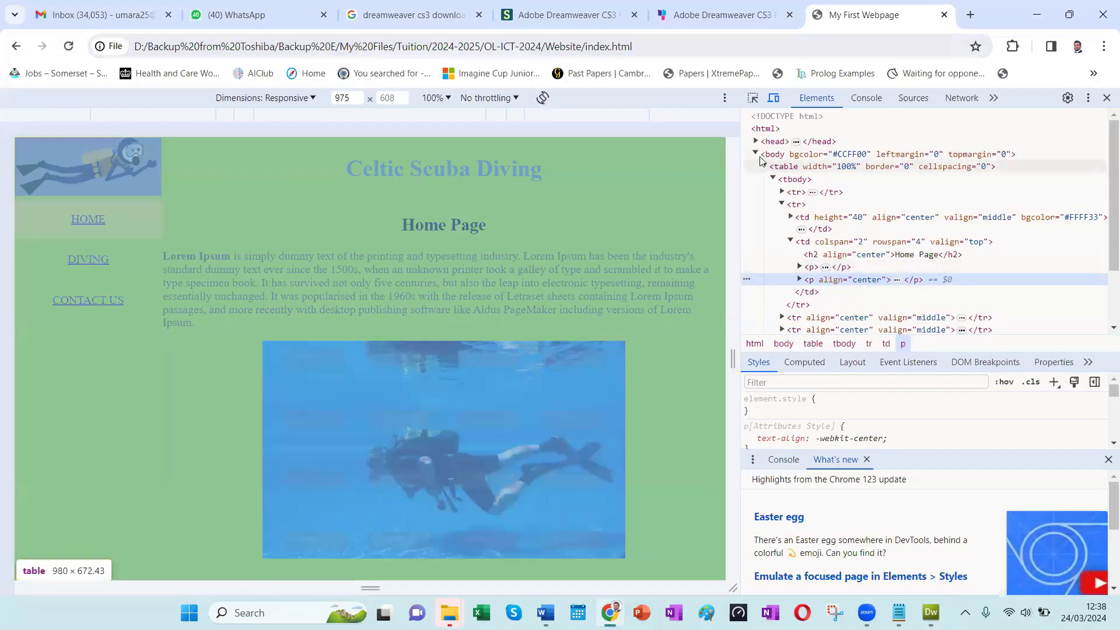
Step: Open the body element for HTML editing and copy its opening tag with the bgcolor and margin attributes
right_click(847, 154)
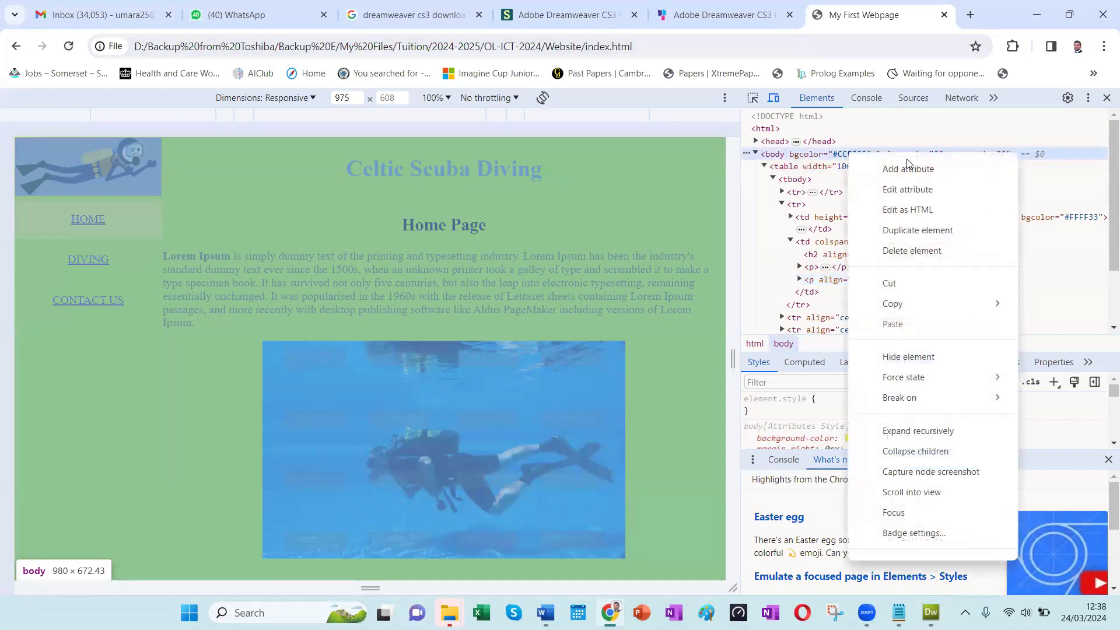
click(908, 211)
drag(1020, 156, 755, 153)
key(ctrl+c)
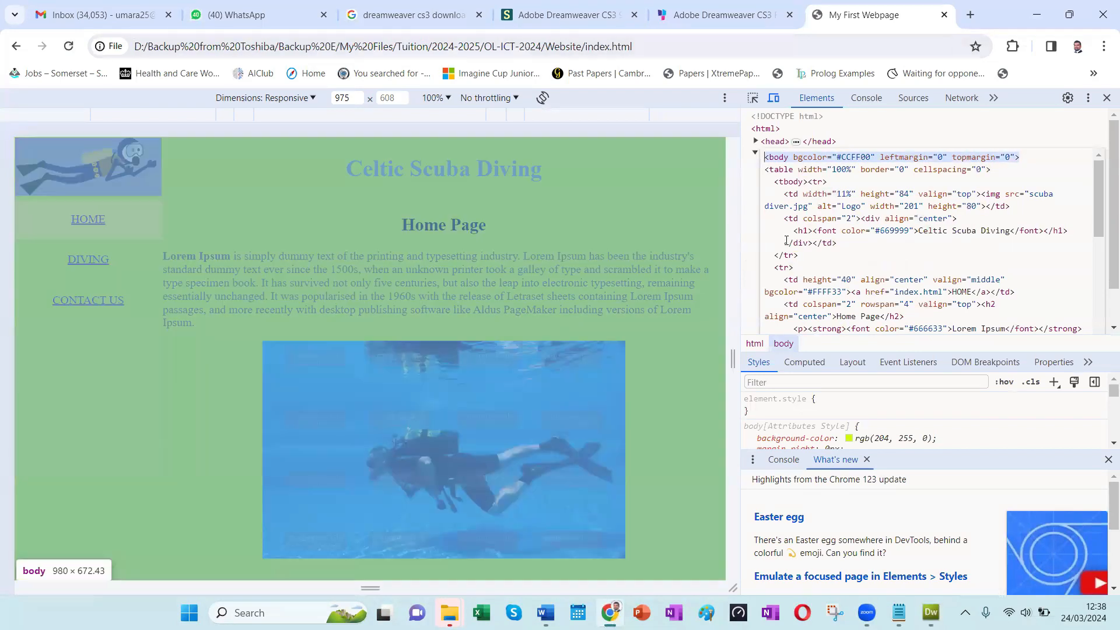
Step: Paste the body tag below the h2 tag in the Word document and return to Dreamweaver
click(931, 612)
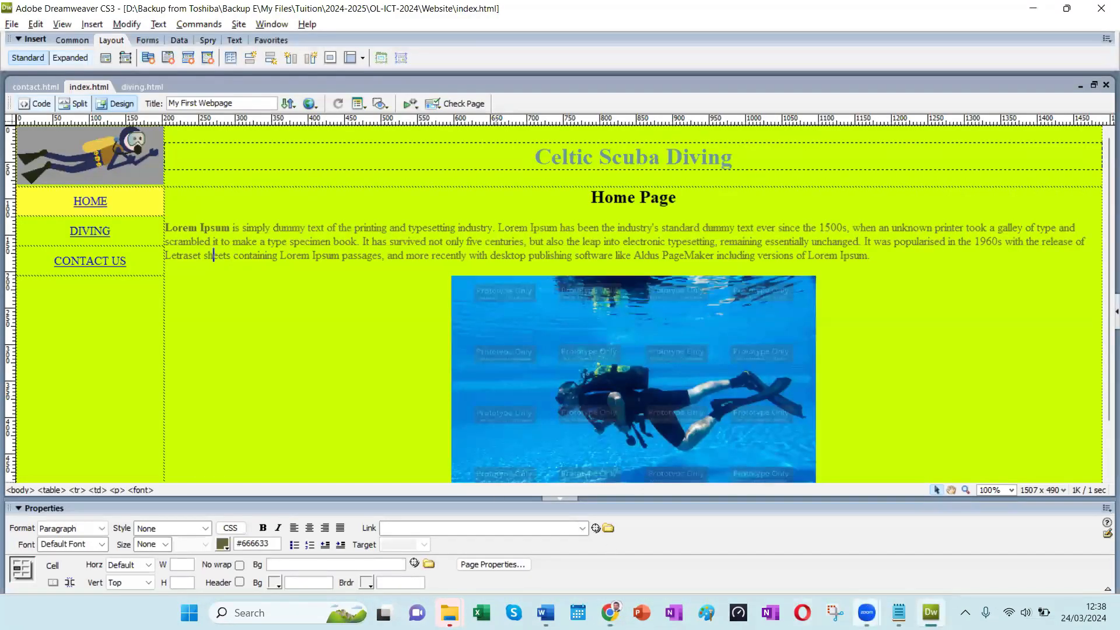
click(545, 613)
click(482, 445)
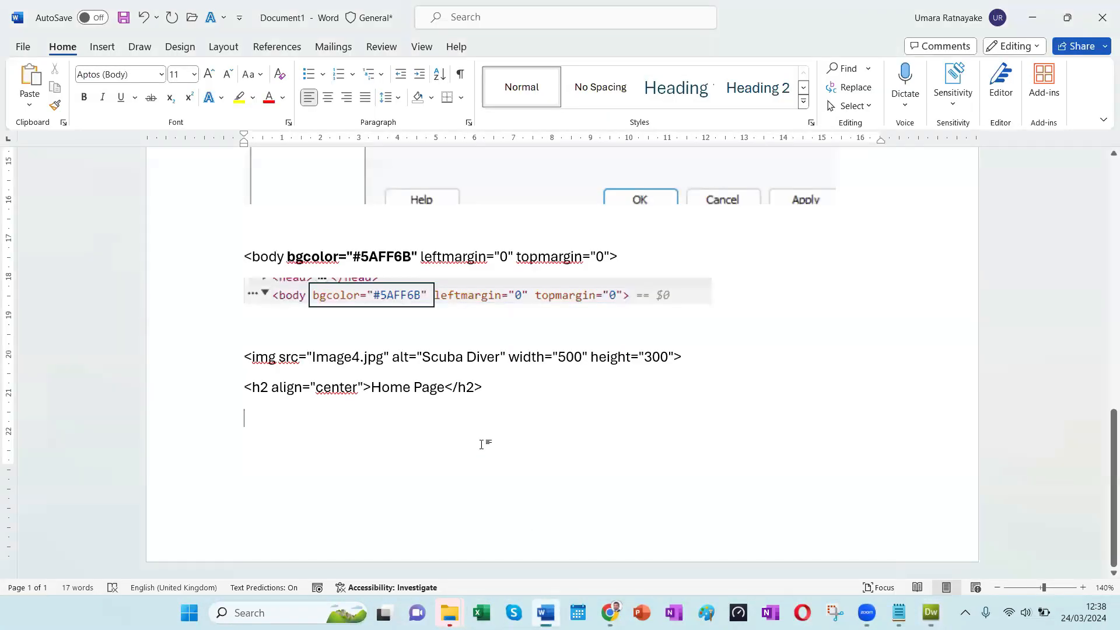
key(ctrl+v)
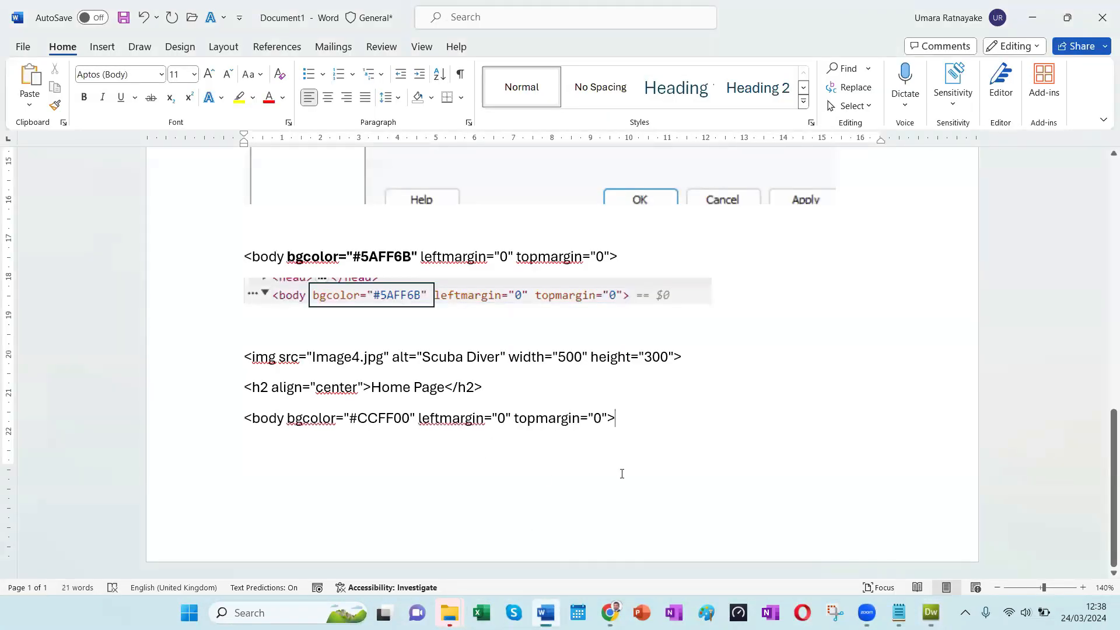
key(alt+Tab)
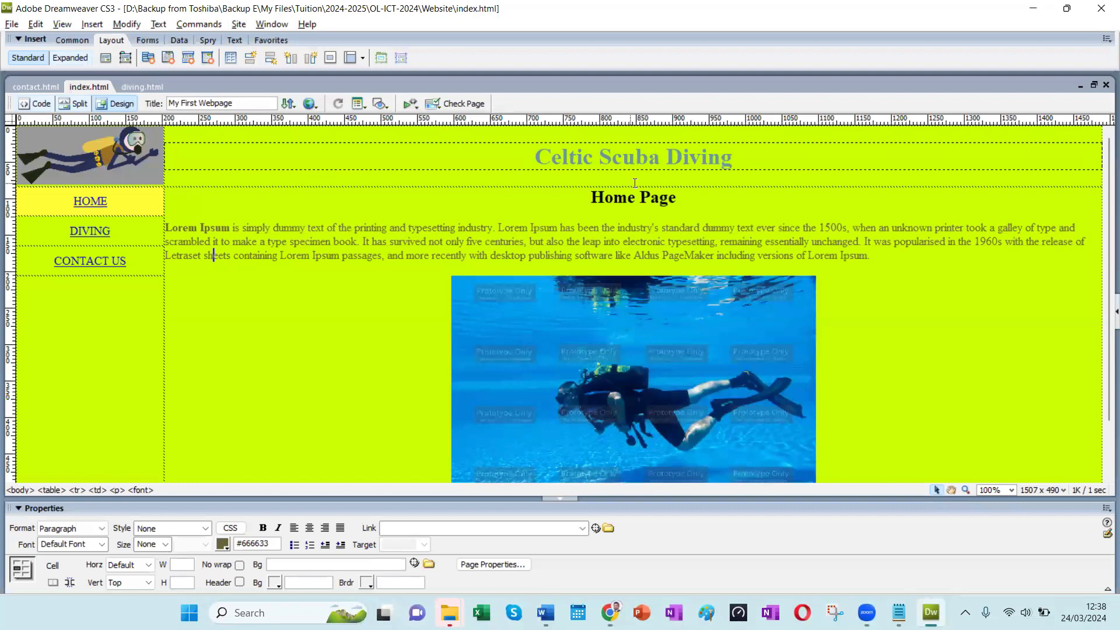
Step: Undo the page background colour change in index.html, save the page and minimise Dreamweaver
click(805, 367)
key(ctrl+z)
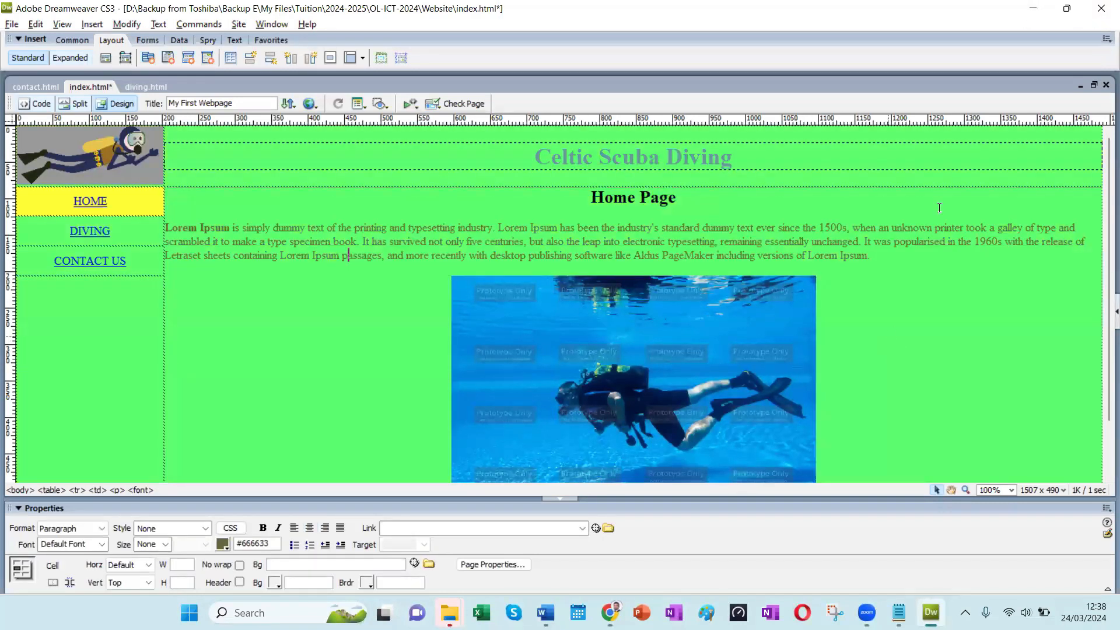
click(1032, 9)
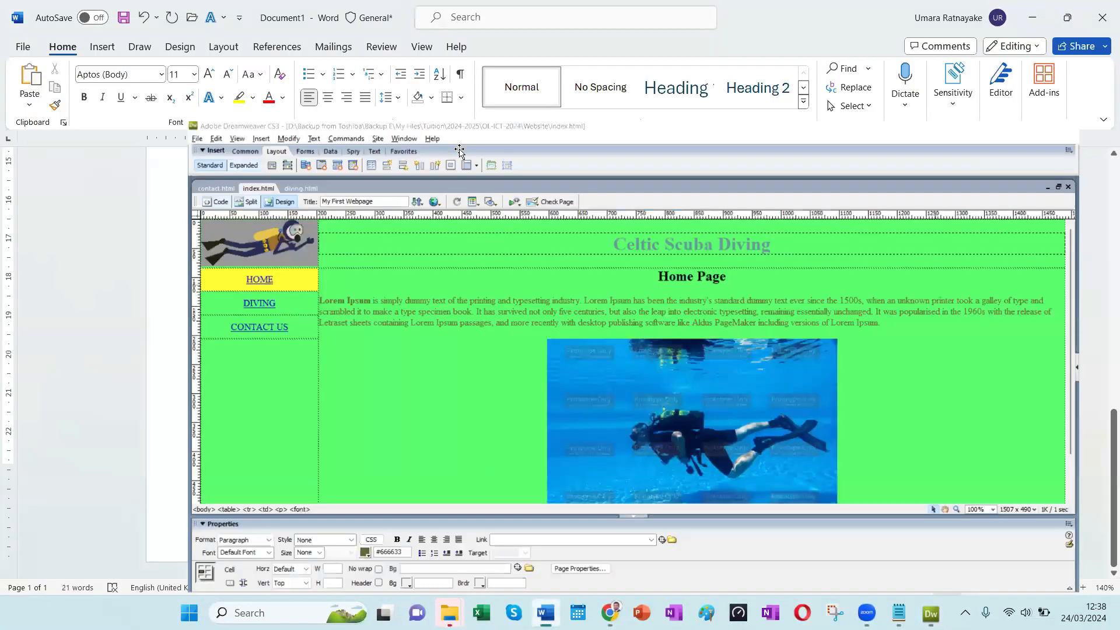
Step: Switch to the browser, reload index.html and close the developer tools
key(alt+Tab)
key(Tab)
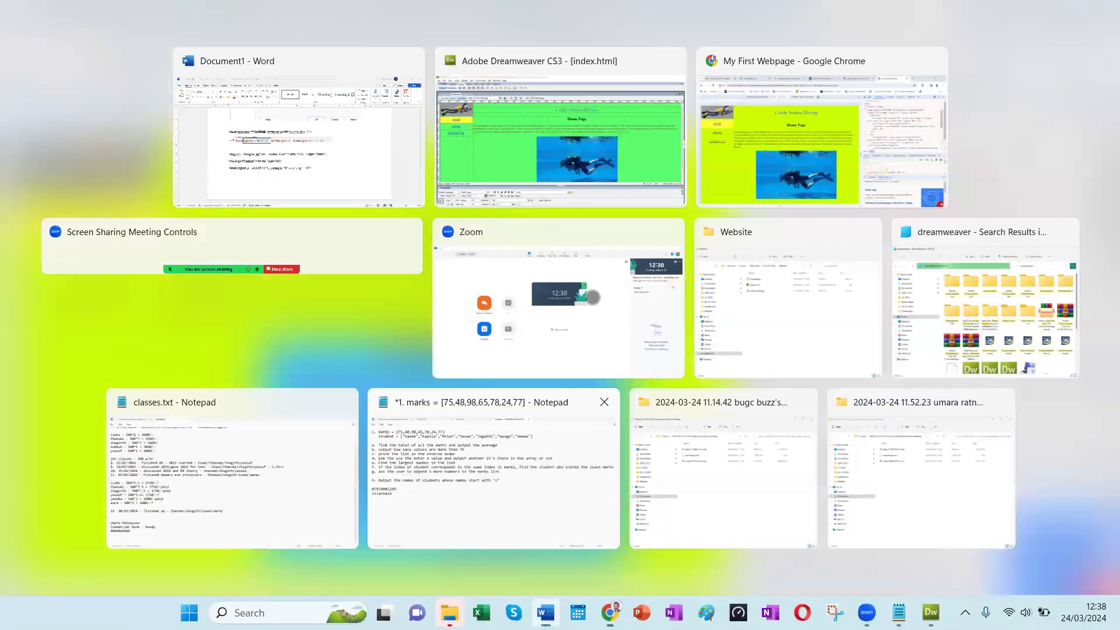
click(69, 46)
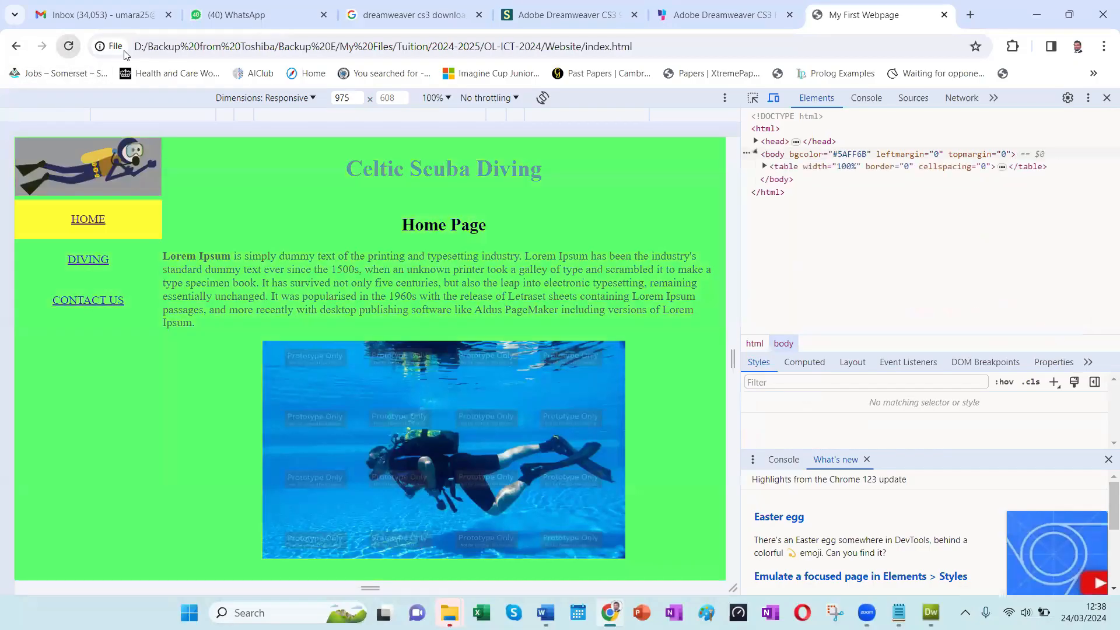
key(F12)
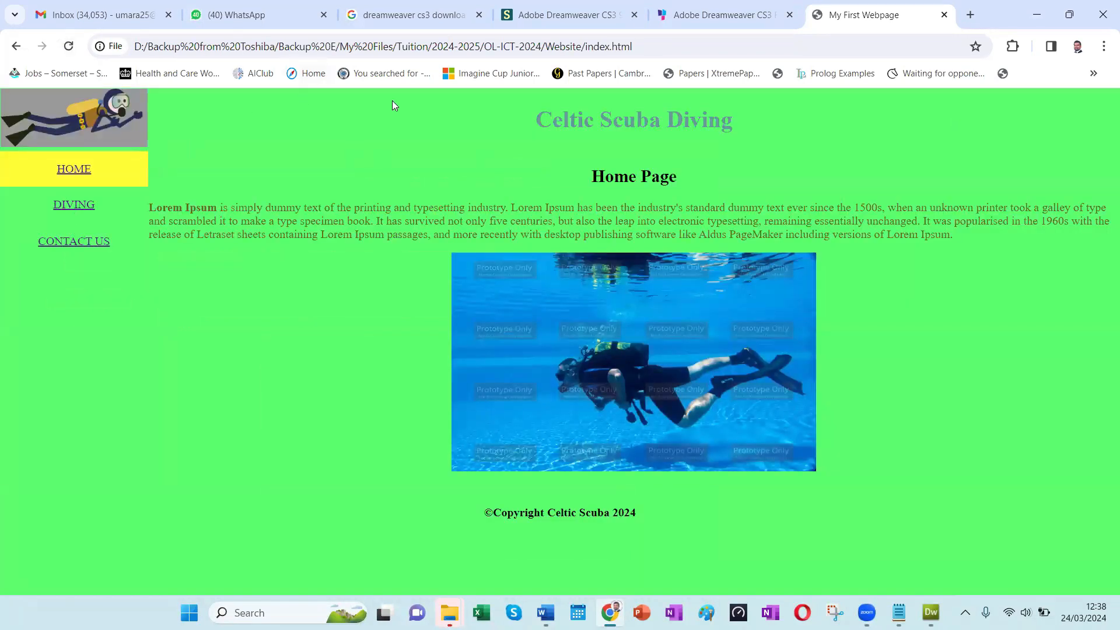
Step: Inspect the CONTACT US link, open its a tag for HTML editing, and copy the whole tag
right_click(71, 239)
click(115, 397)
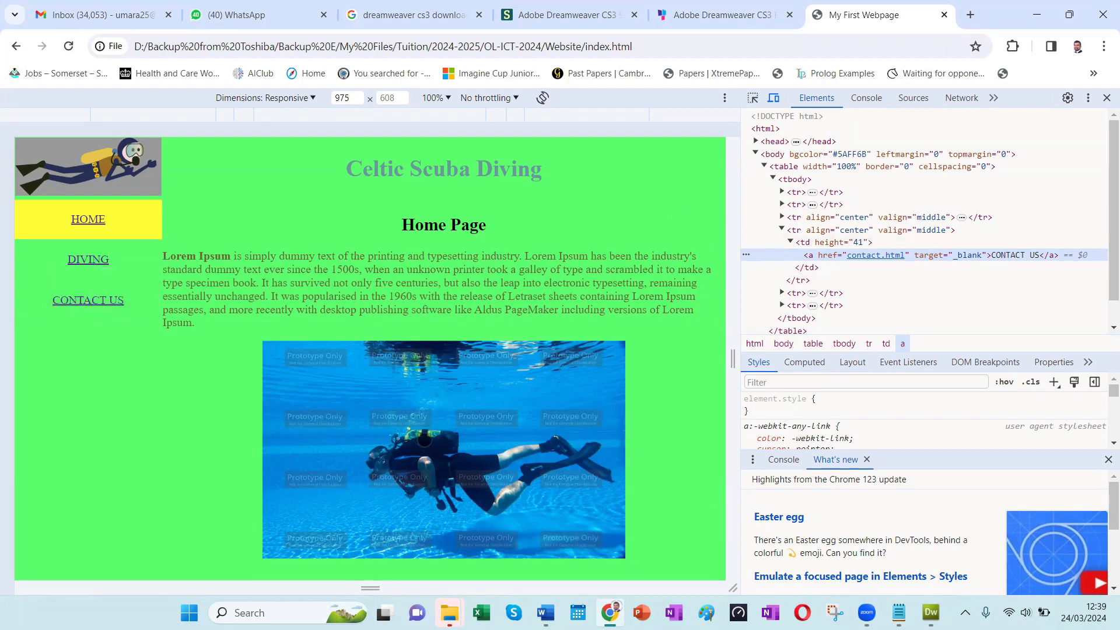
right_click(828, 258)
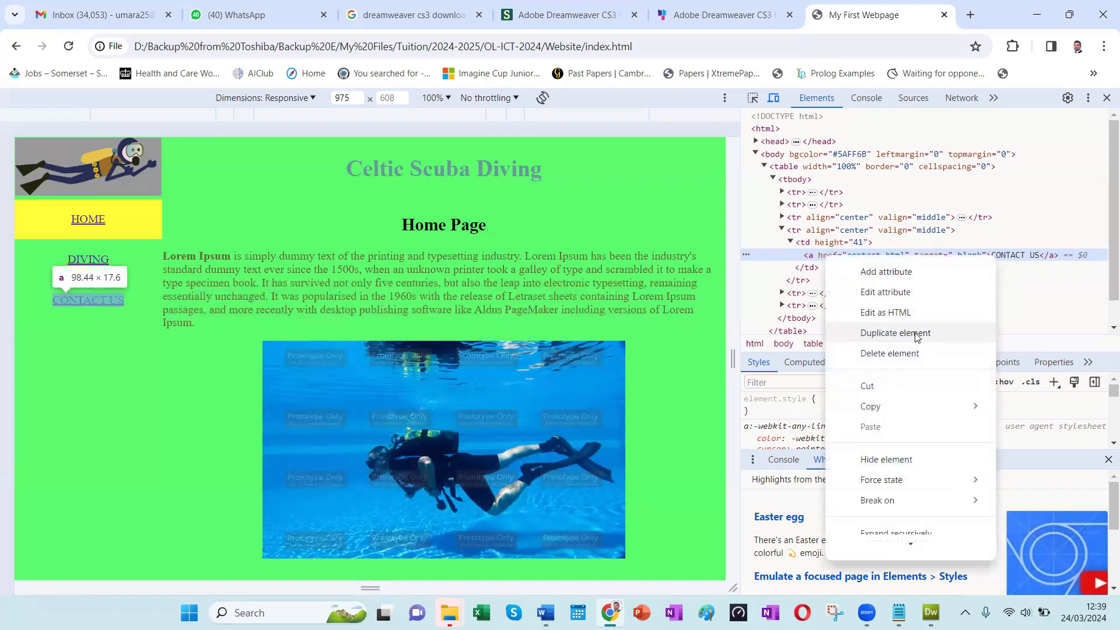
click(885, 312)
drag(1098, 258, 807, 258)
key(ctrl+c)
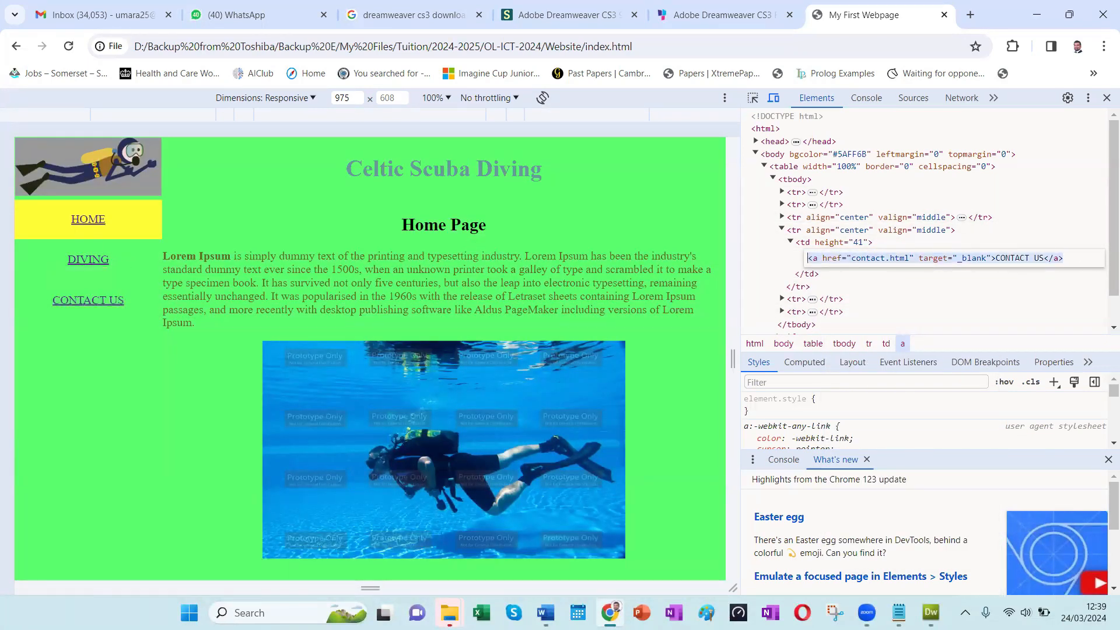
Step: Paste the CONTACT US link tag on a new line below the body tag in the Word document and return to the browser
click(545, 612)
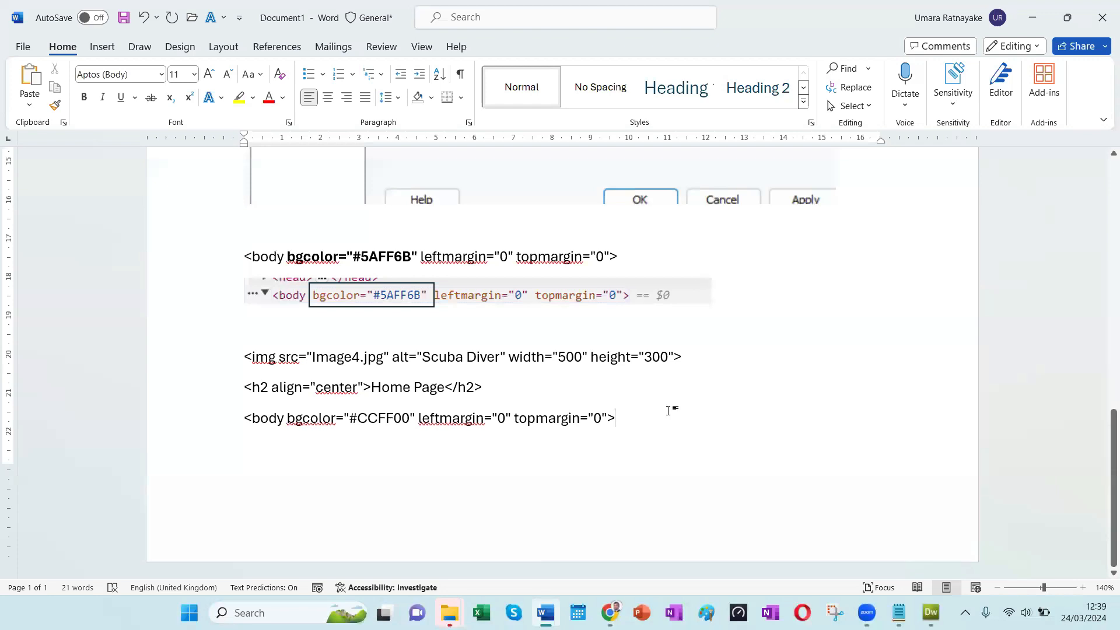
key(Return)
key(ctrl+v)
key(alt+Tab)
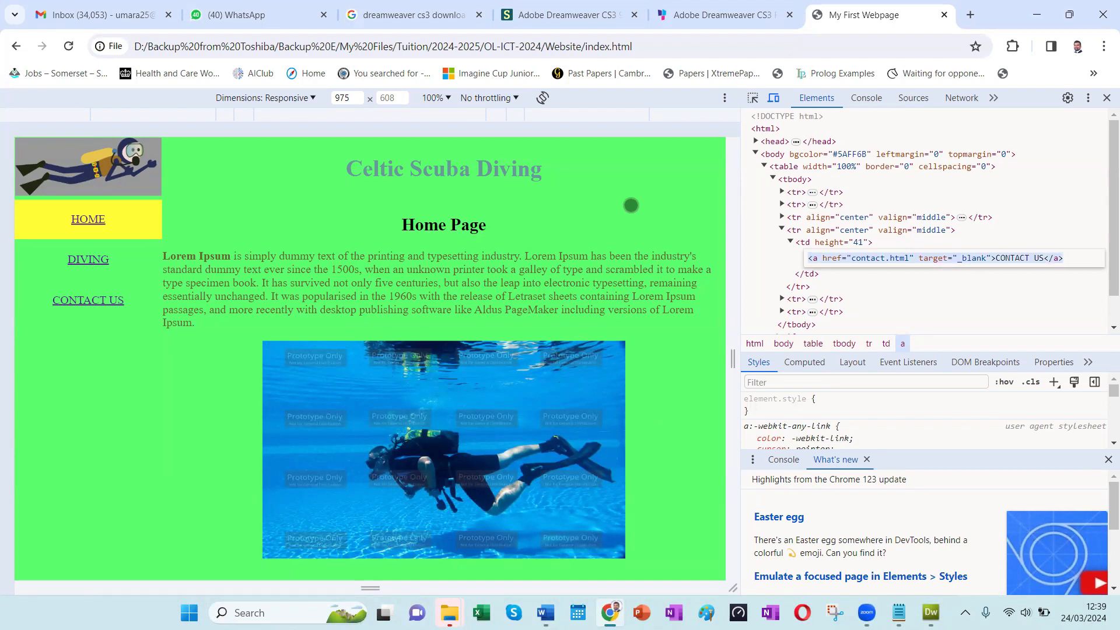
click(1105, 99)
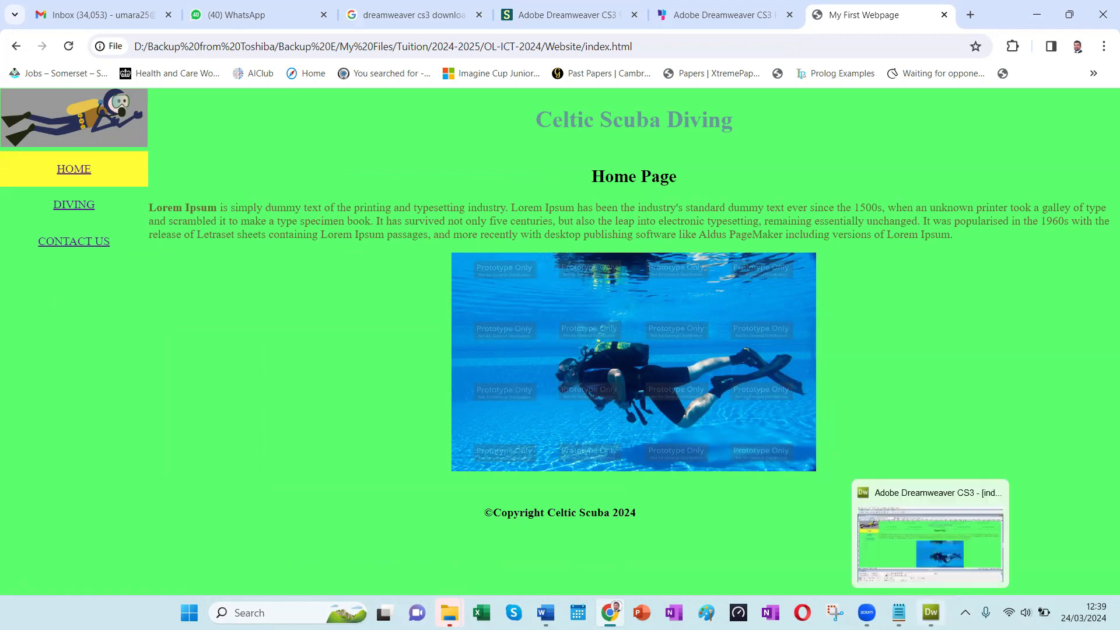
click(931, 612)
click(507, 332)
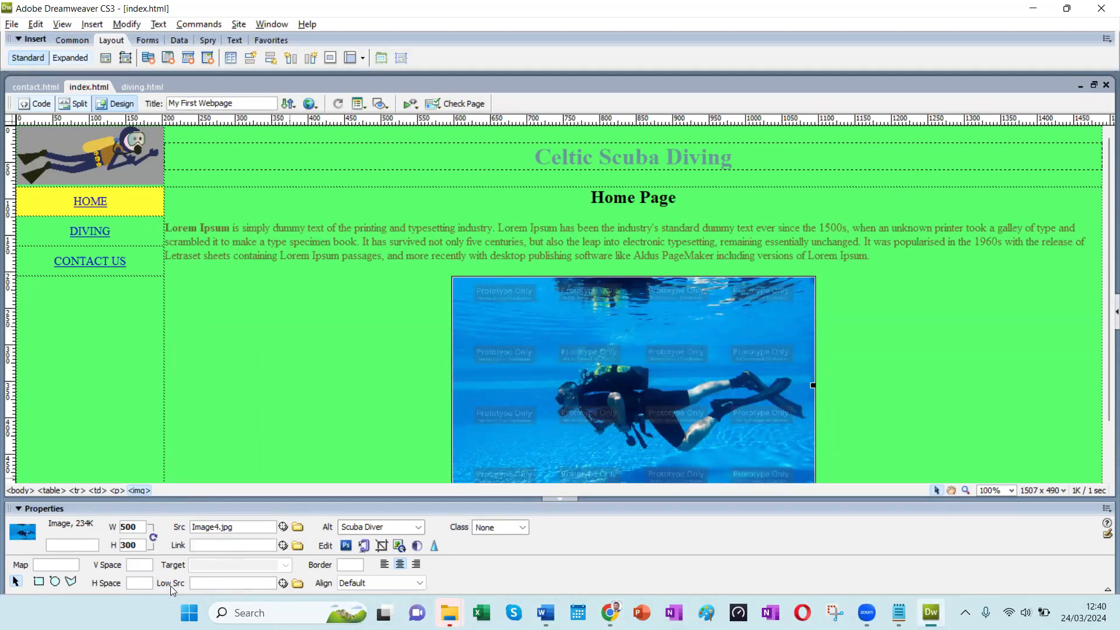
click(199, 543)
text(http//www.scuba.org)
key(Return)
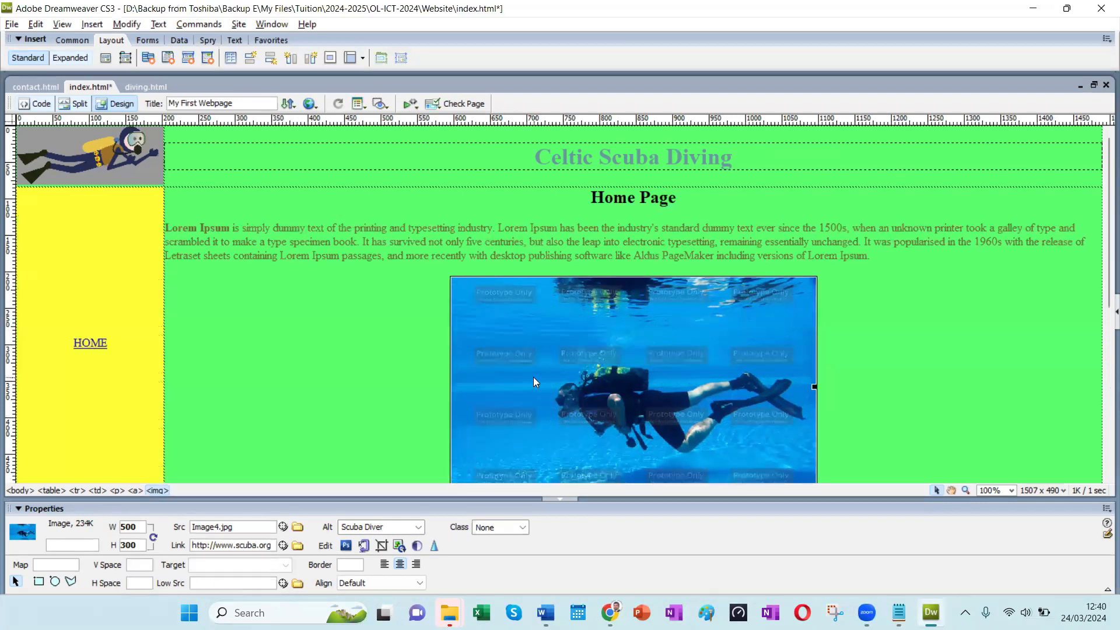
Step: Shrink the yellow HOME cell to about 35 pixels high, bringing the DIVING and CONTACT US rows directly beneath it
click(374, 420)
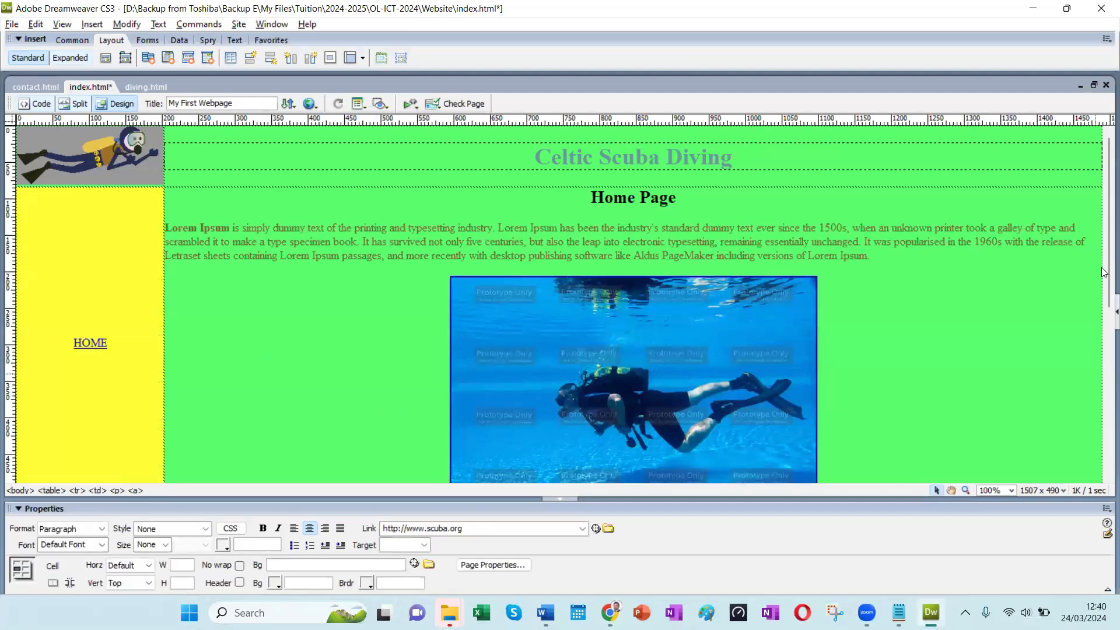
drag(1104, 268, 997, 340)
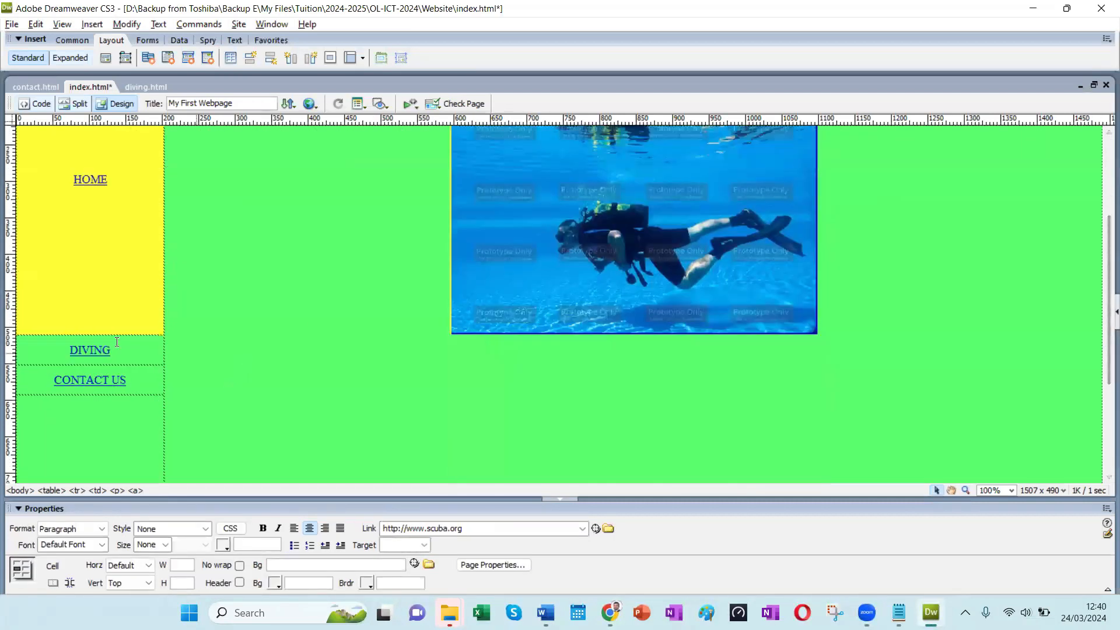
drag(120, 335, 136, 142)
drag(1105, 242, 1105, 163)
drag(128, 292, 129, 200)
click(612, 306)
click(564, 352)
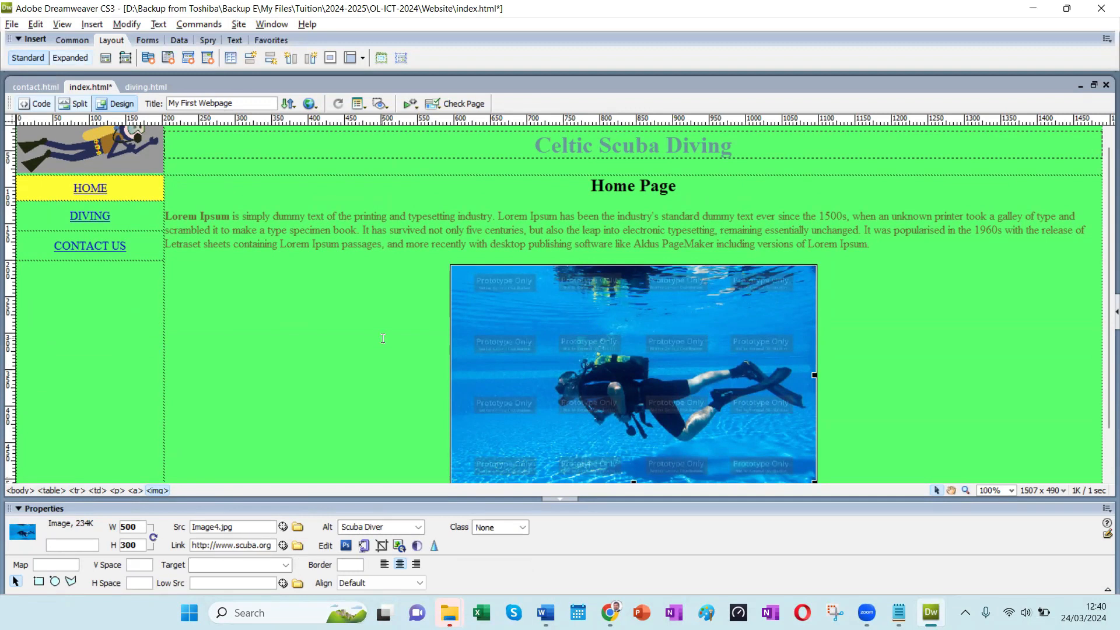
Step: Save index.html, preview it in the browser, test the image link by opening scuba.org, and go back to the page
key(ctrl+s)
key(F12)
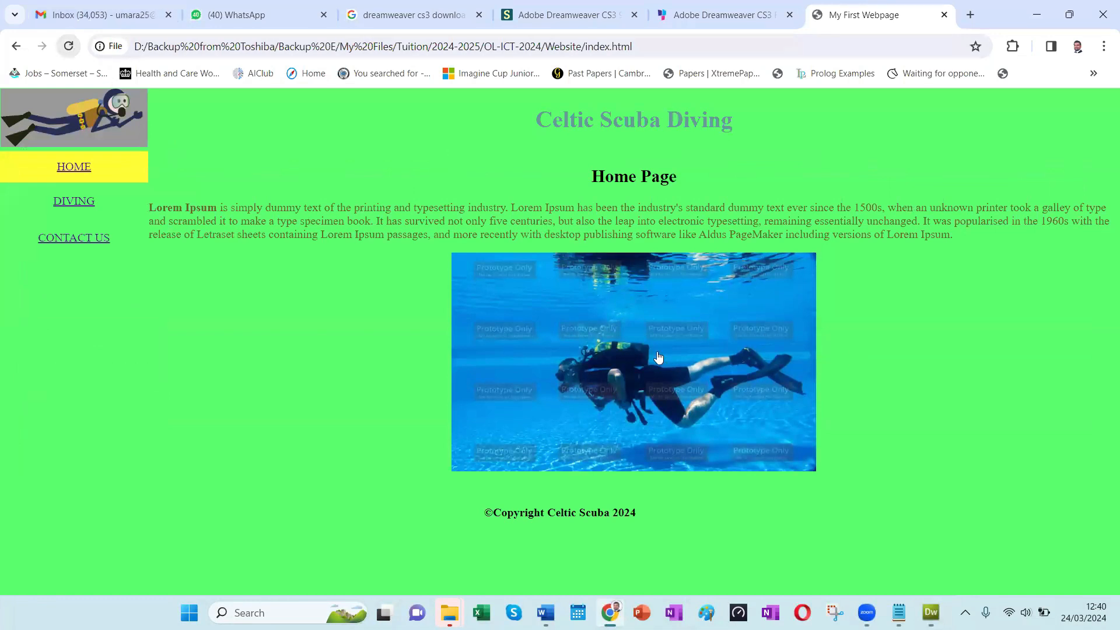
click(540, 348)
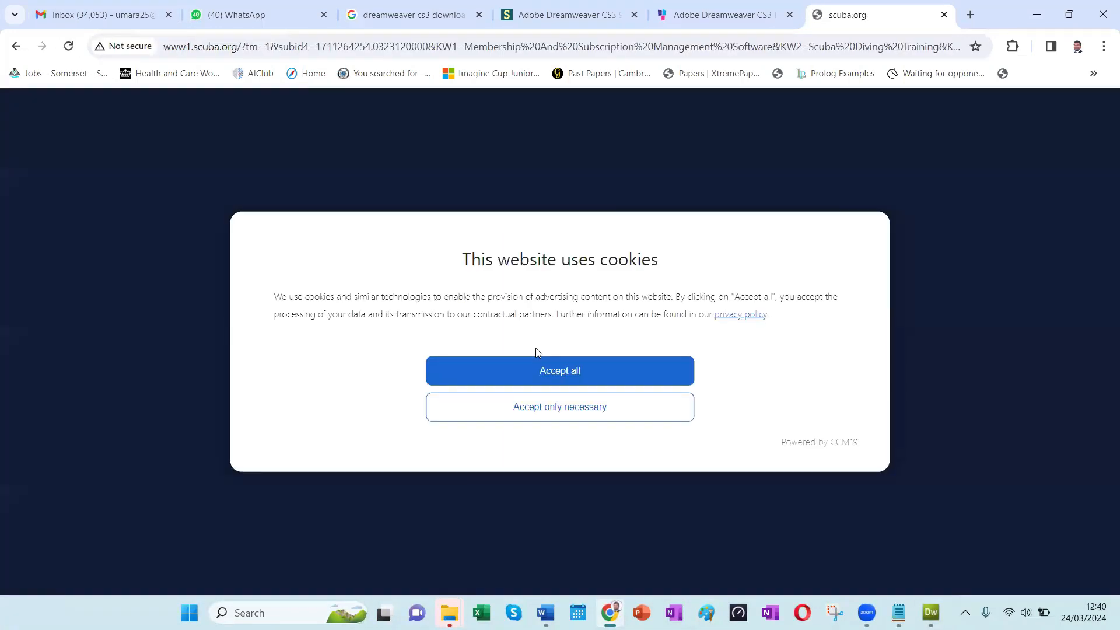
click(637, 370)
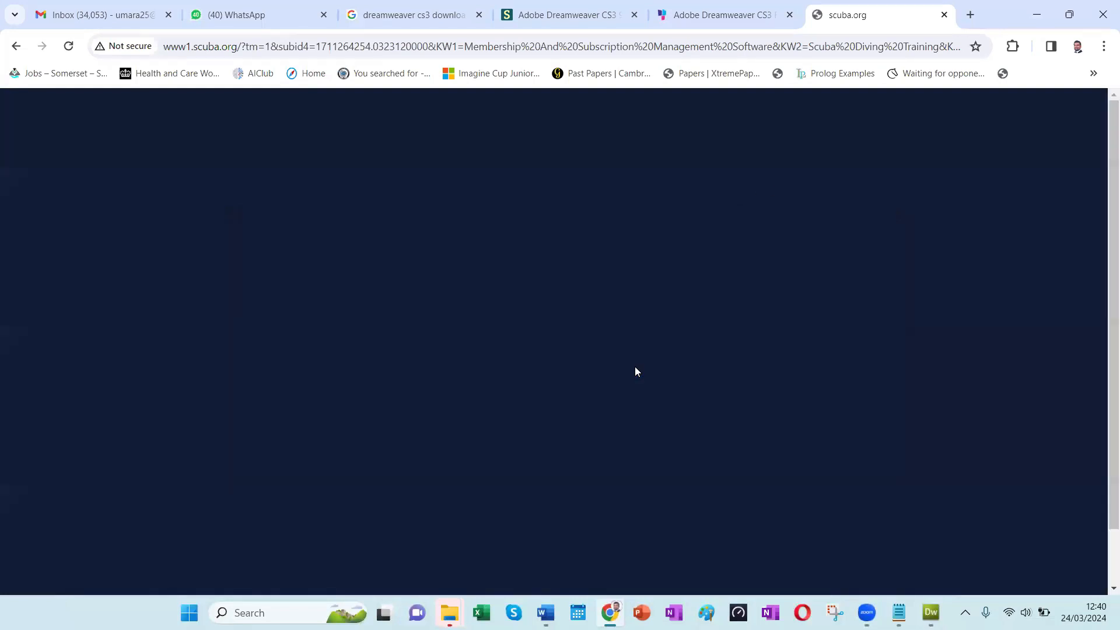
click(16, 46)
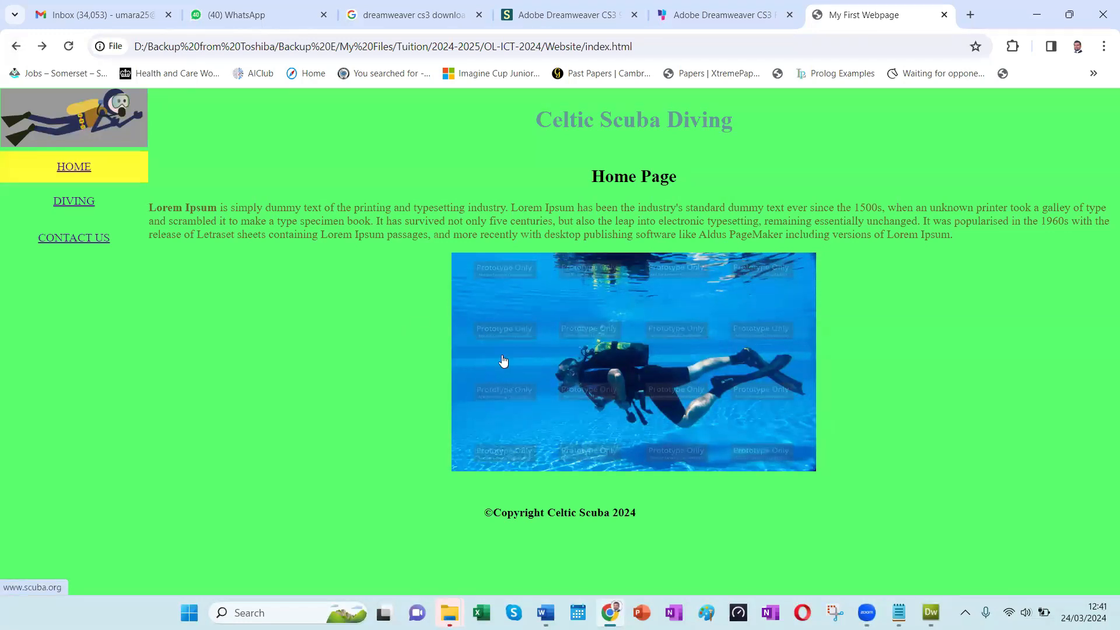
right_click(506, 307)
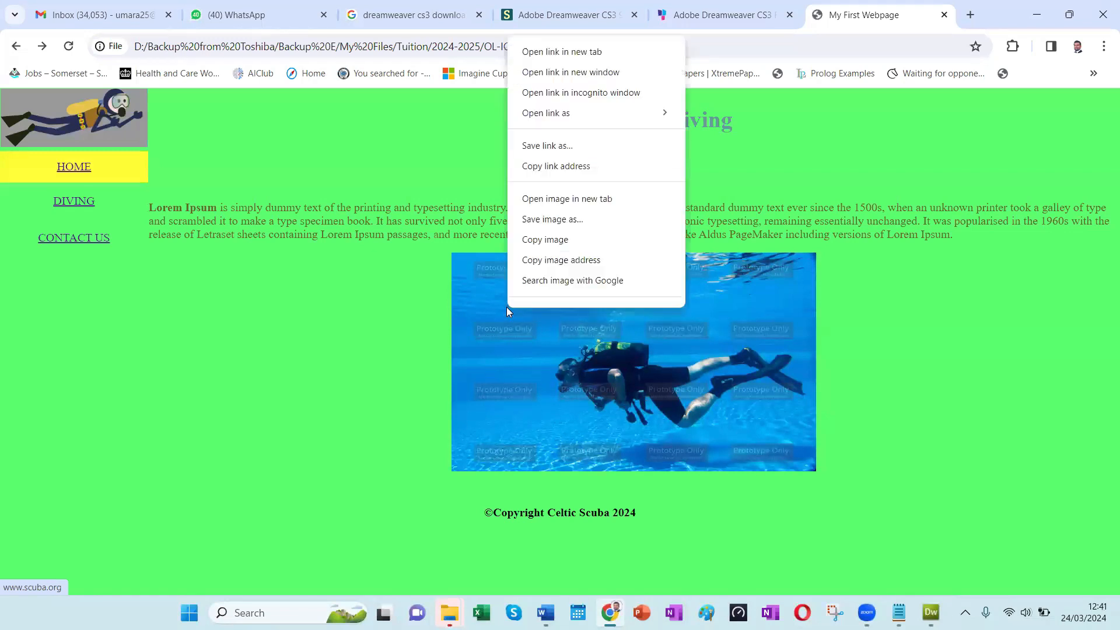
right_click(597, 361)
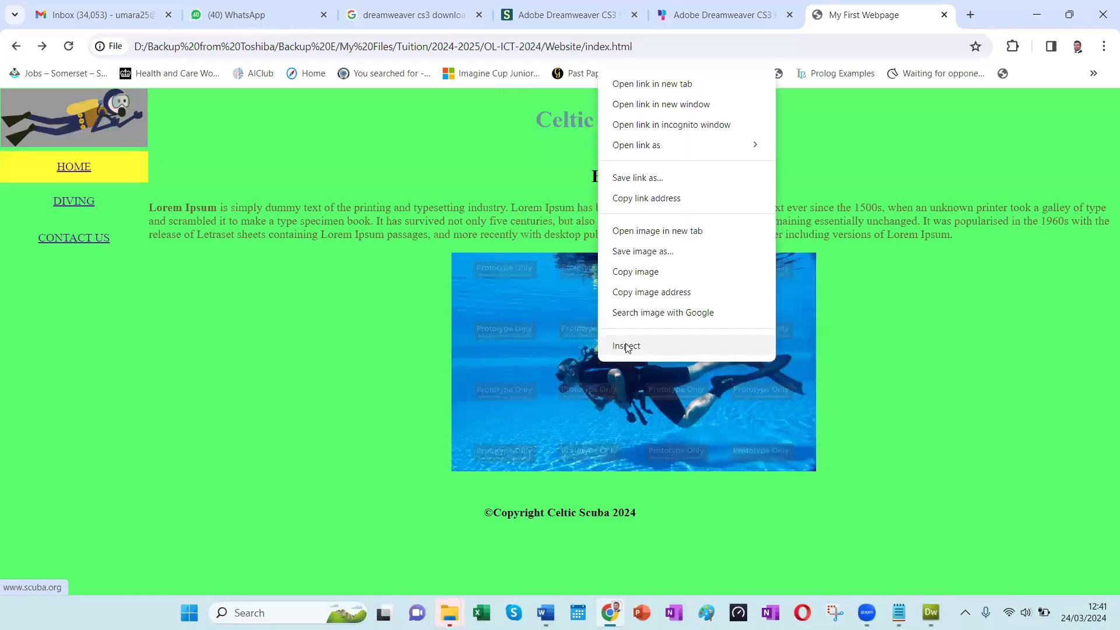
click(627, 347)
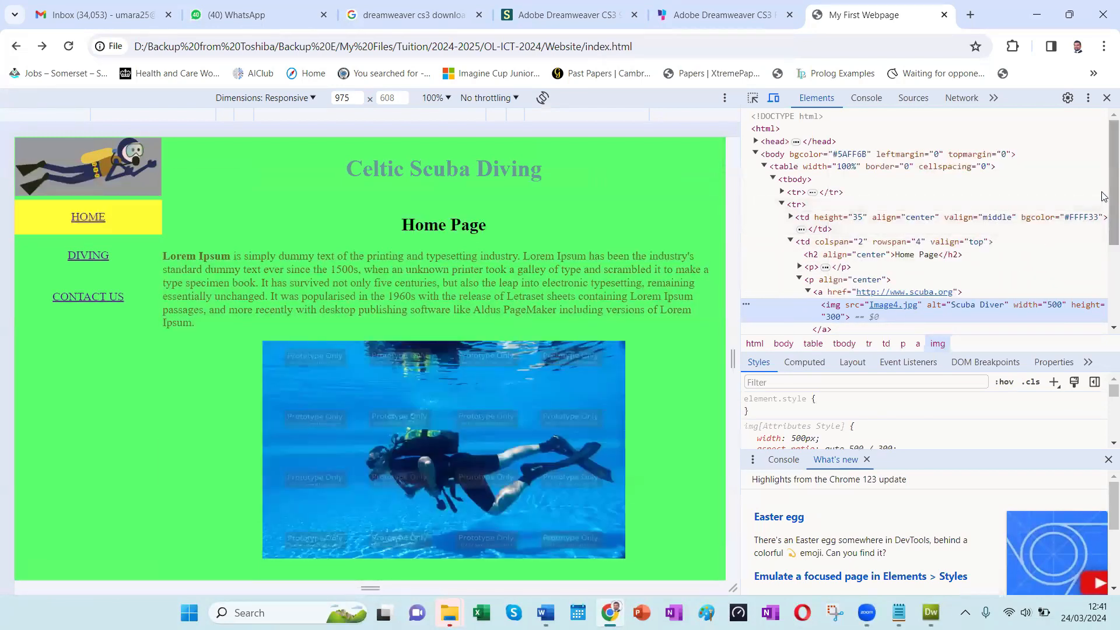
scroll(1104, 211, down, 1)
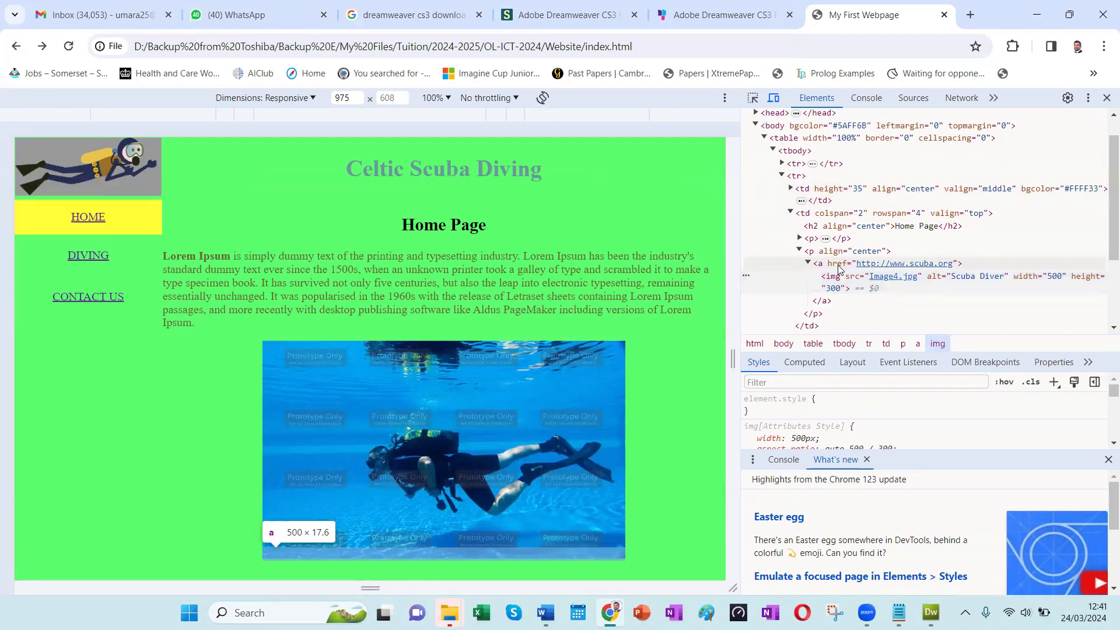
right_click(838, 267)
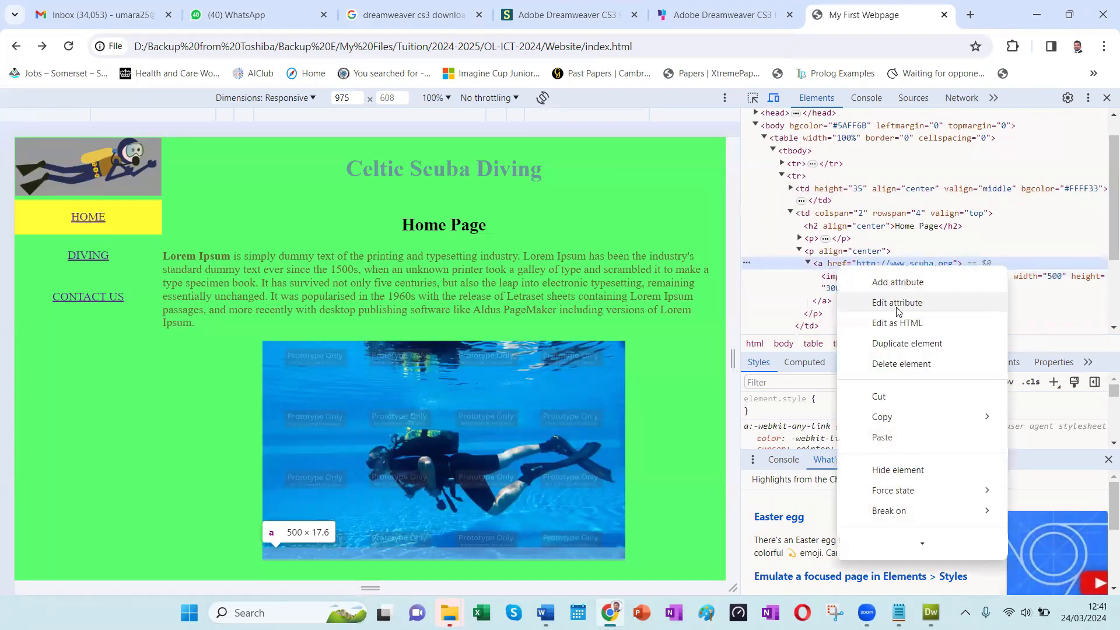
click(894, 323)
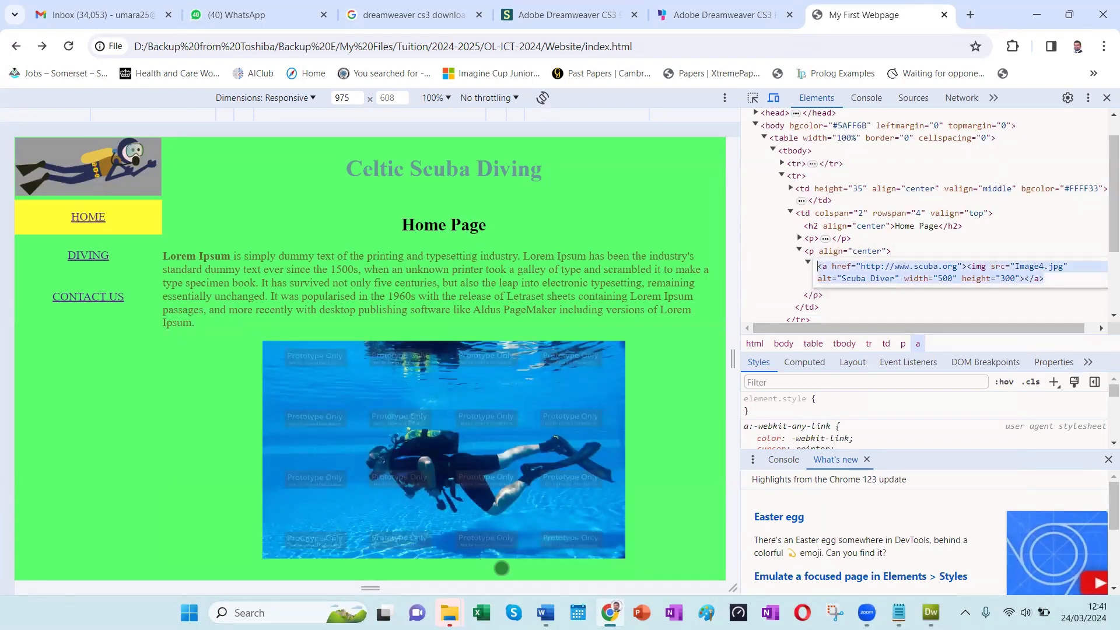
Step: Switch to Word and paste the scuba.org link tag with its nested Image4.jpg image tag below the CONTACT US link tag
click(546, 613)
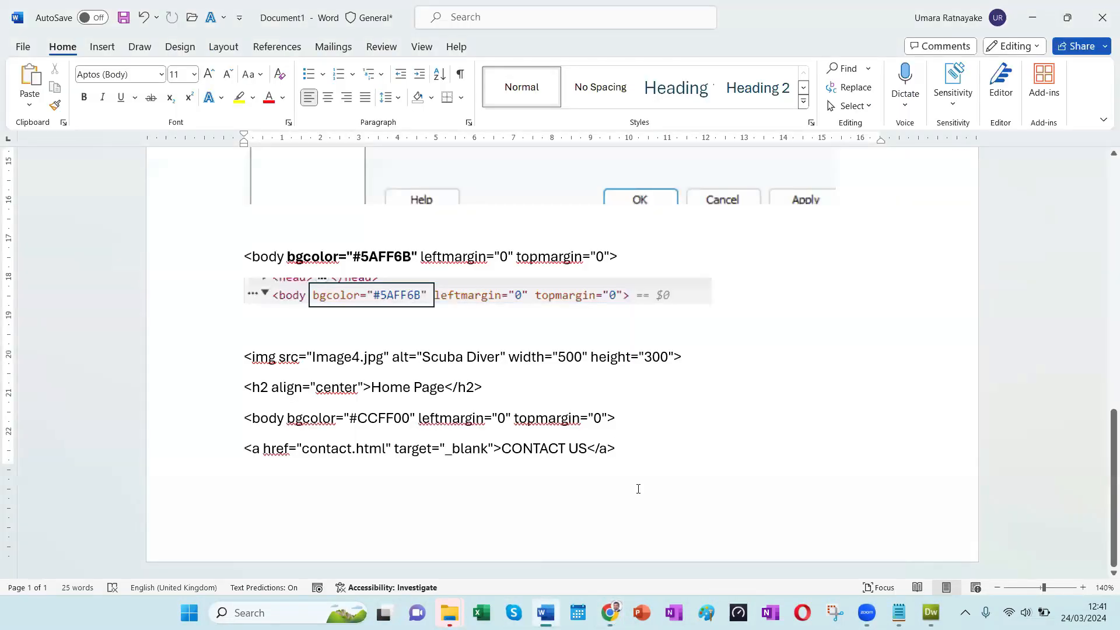
key(ctrl+v)
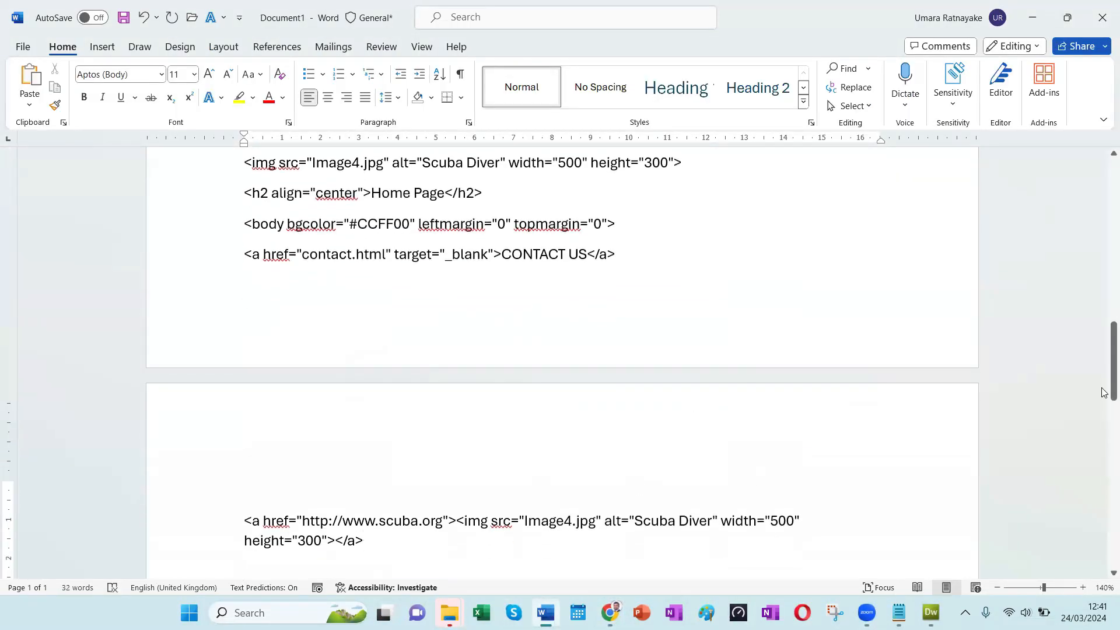
drag(1112, 384, 1113, 424)
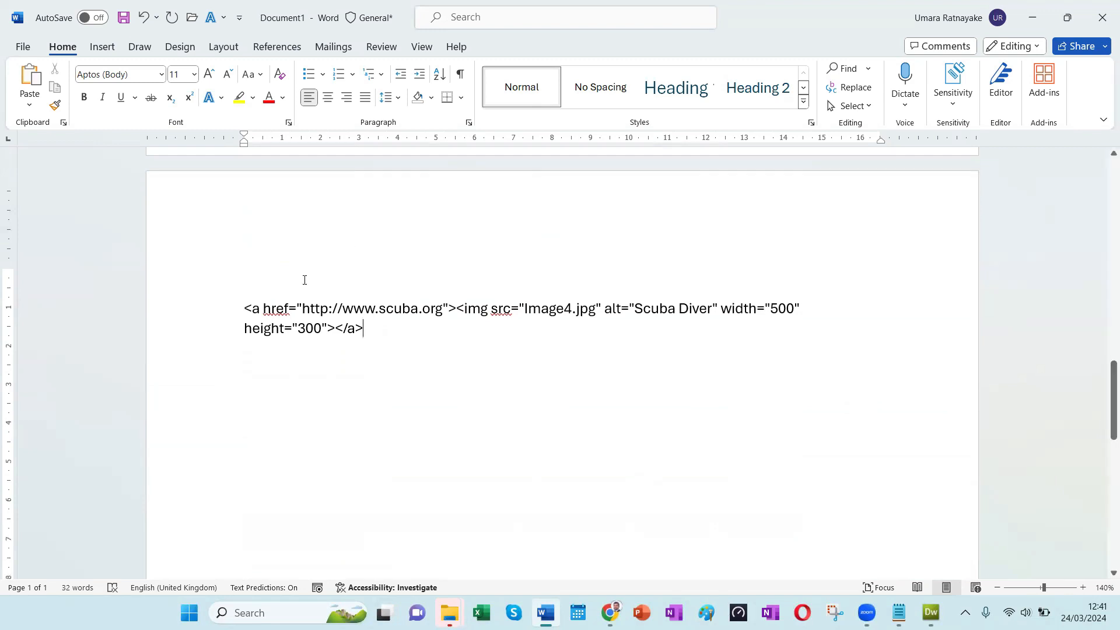
Step: Examine the pasted code's nested image tag, opening and closing anchor tags, and the href web address
drag(464, 308, 348, 336)
drag(245, 309, 302, 309)
drag(370, 328, 322, 330)
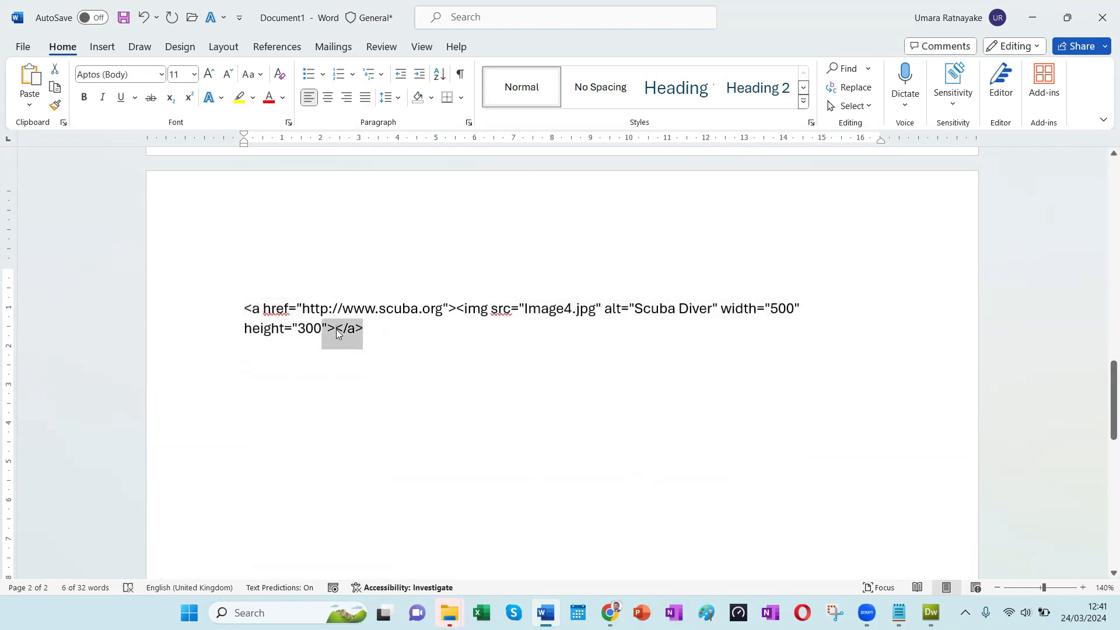
drag(245, 309, 289, 309)
drag(368, 331, 446, 315)
click(557, 331)
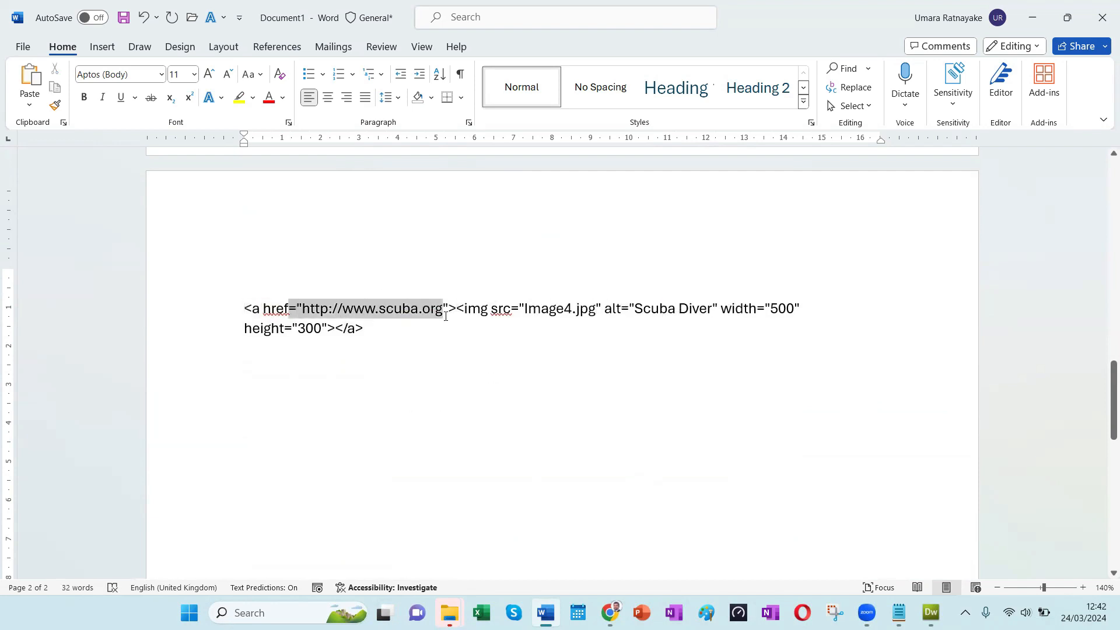
click(461, 358)
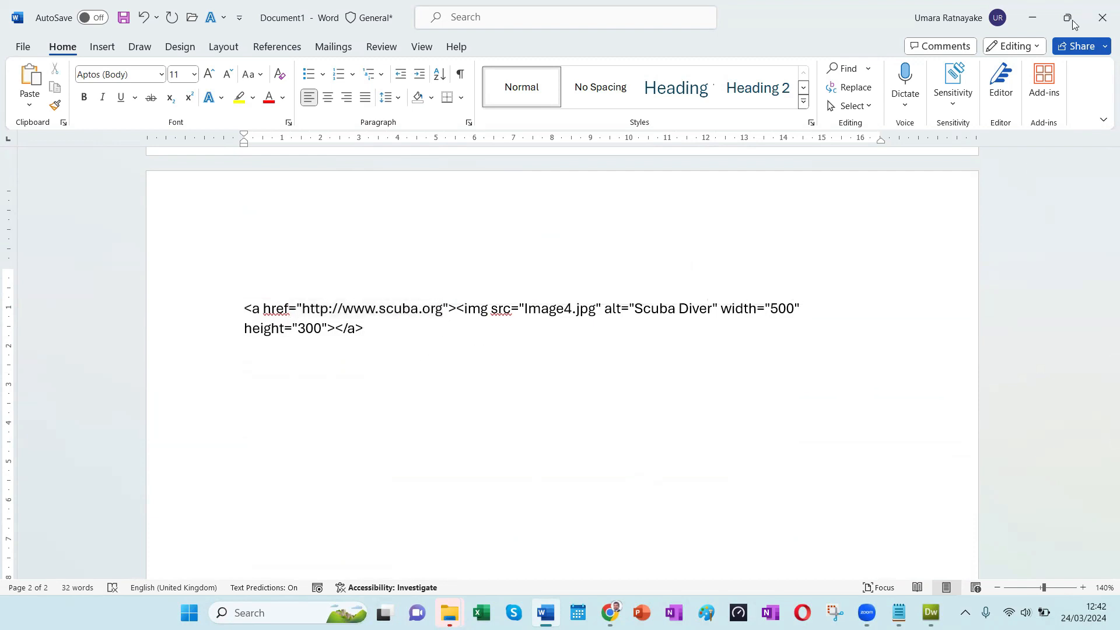
Step: Return to the browser, close the developer tools, and test the DIVING, CONTACT US and HOME links before closing the extra tabs
click(1031, 16)
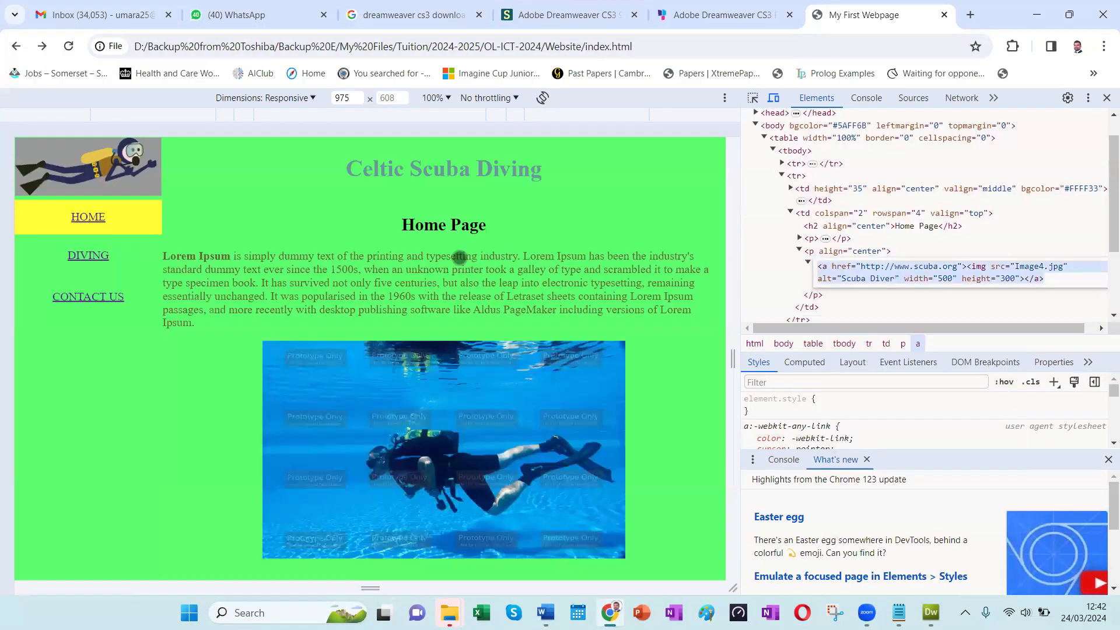
click(1106, 98)
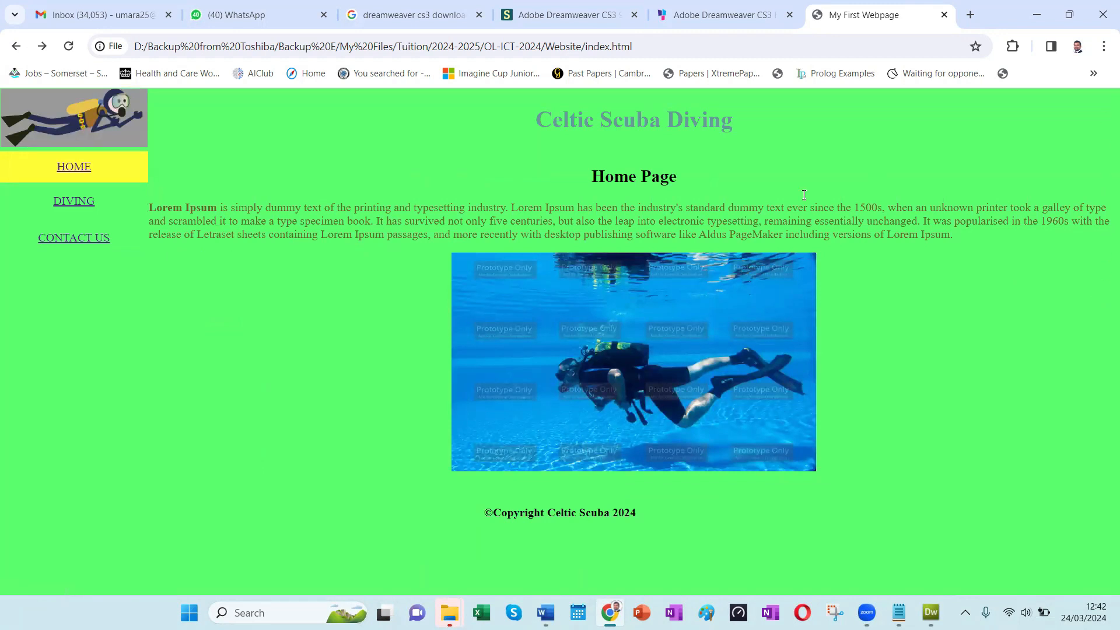
click(64, 201)
click(66, 257)
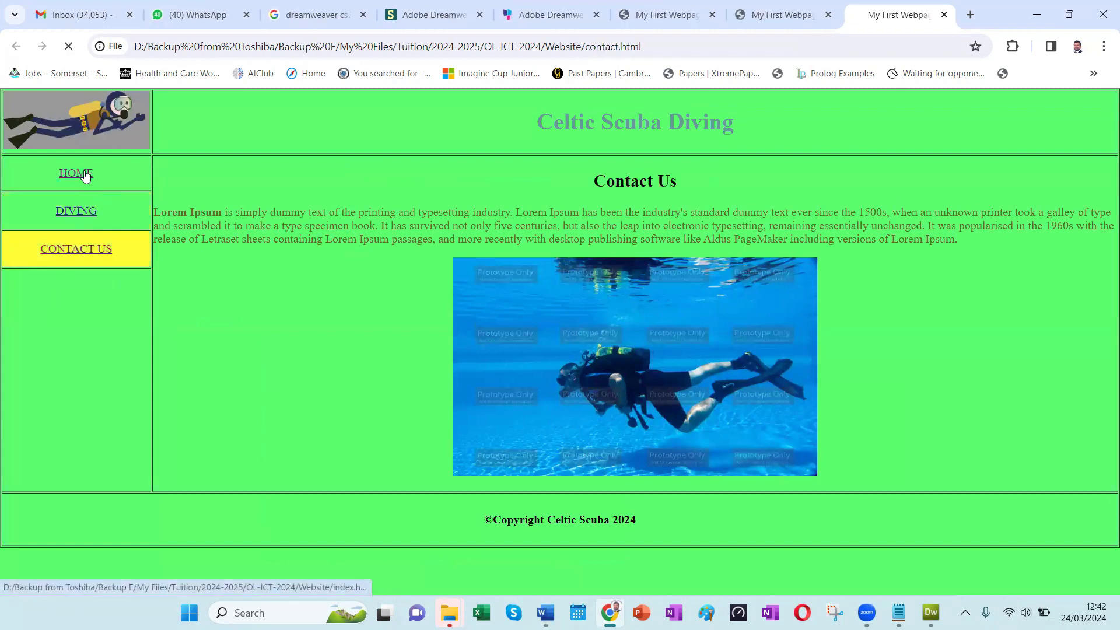
click(83, 174)
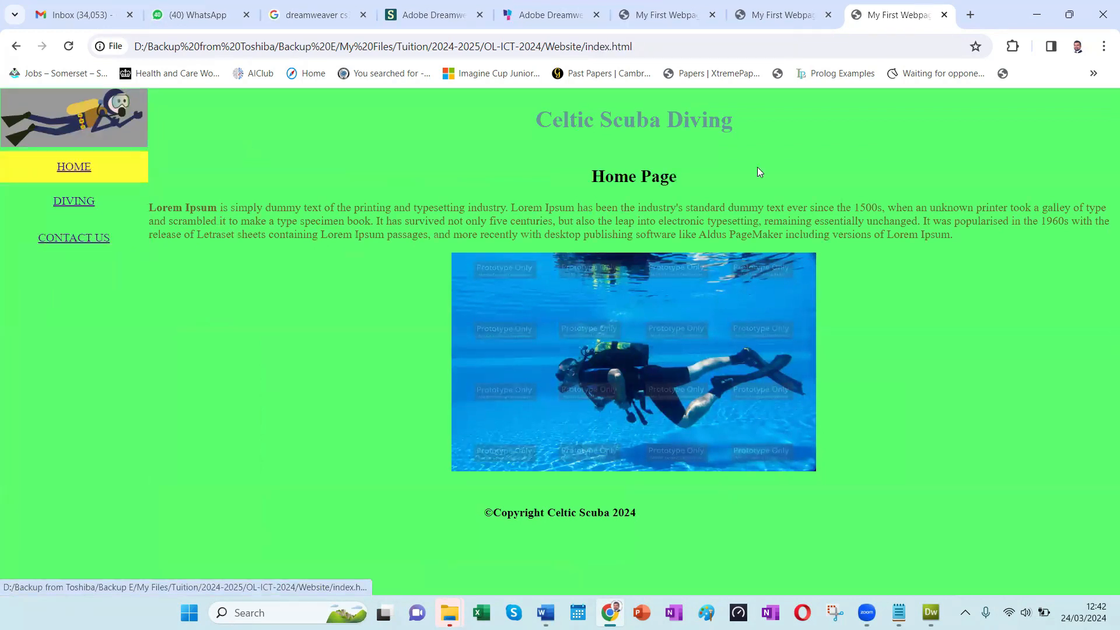
click(944, 15)
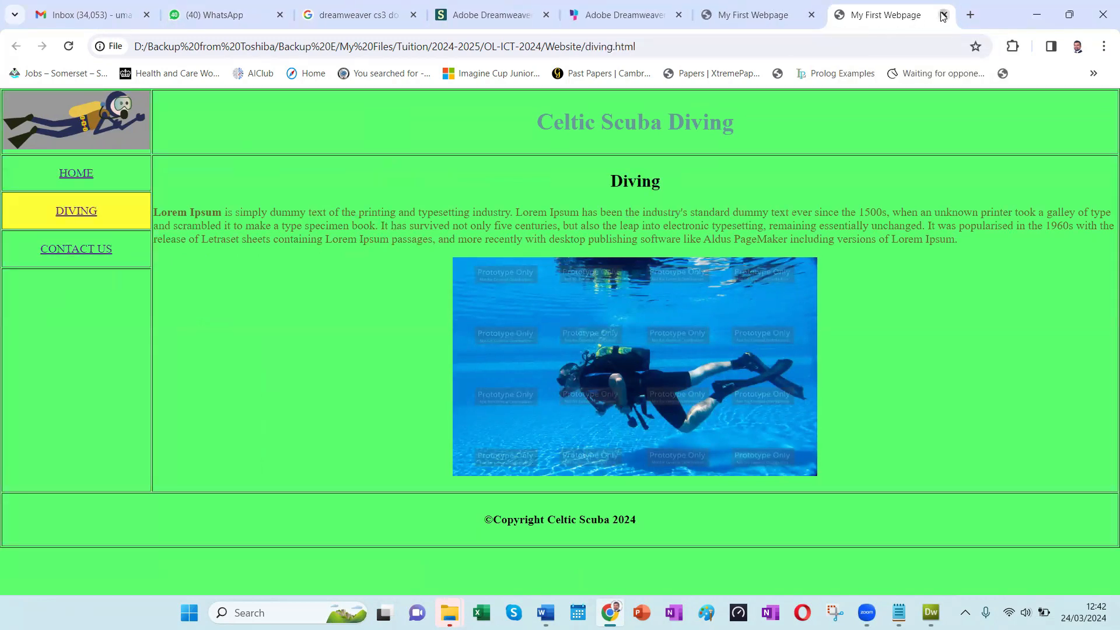
click(944, 15)
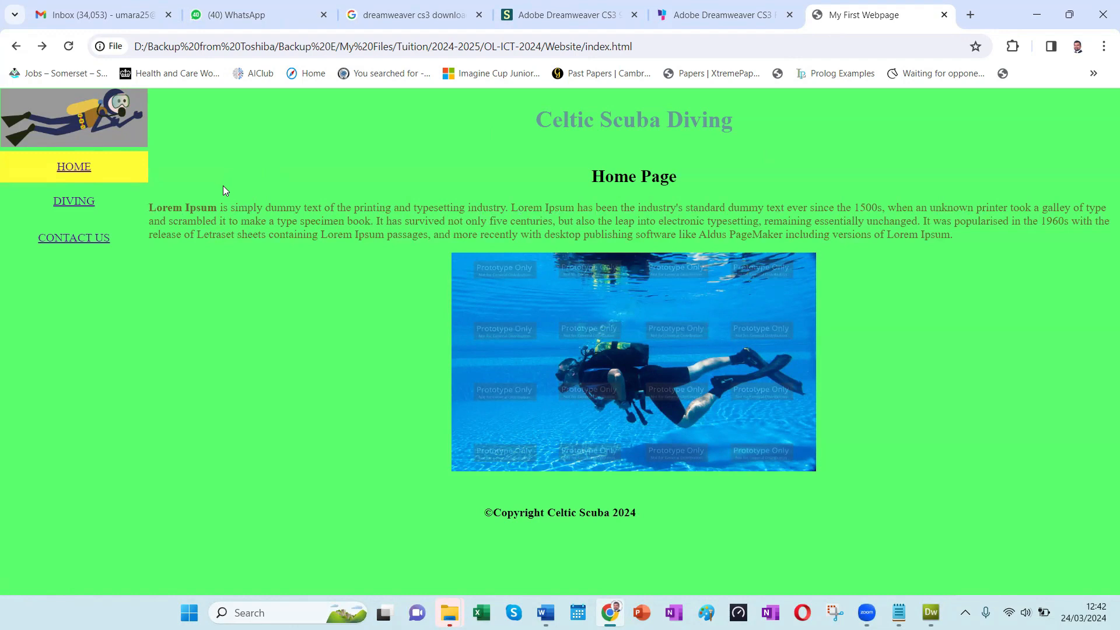
drag(536, 123, 739, 133)
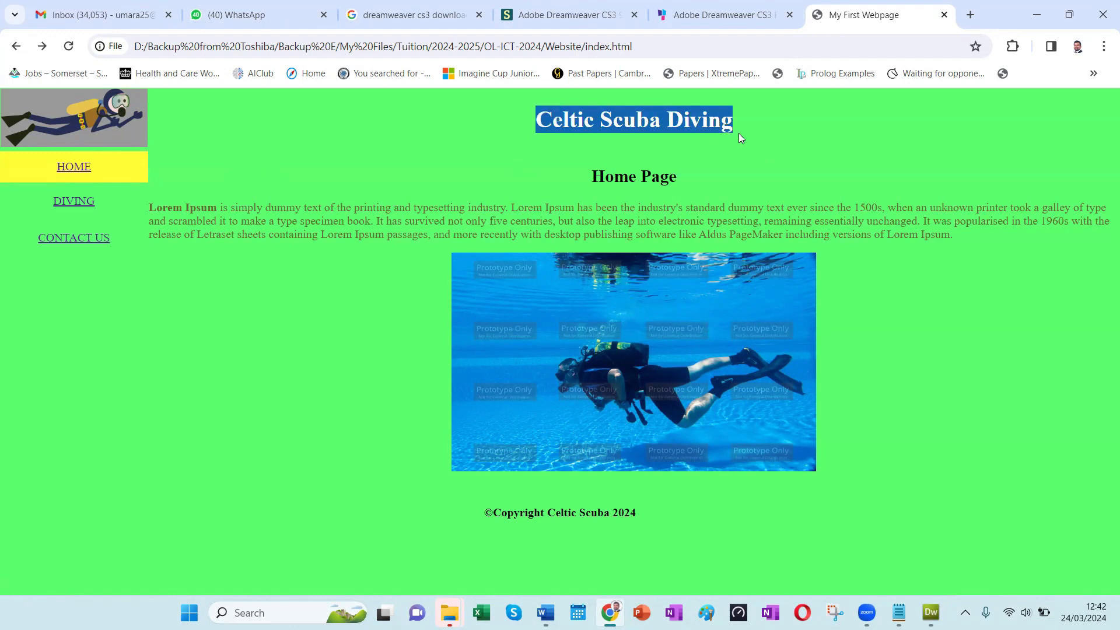
click(589, 183)
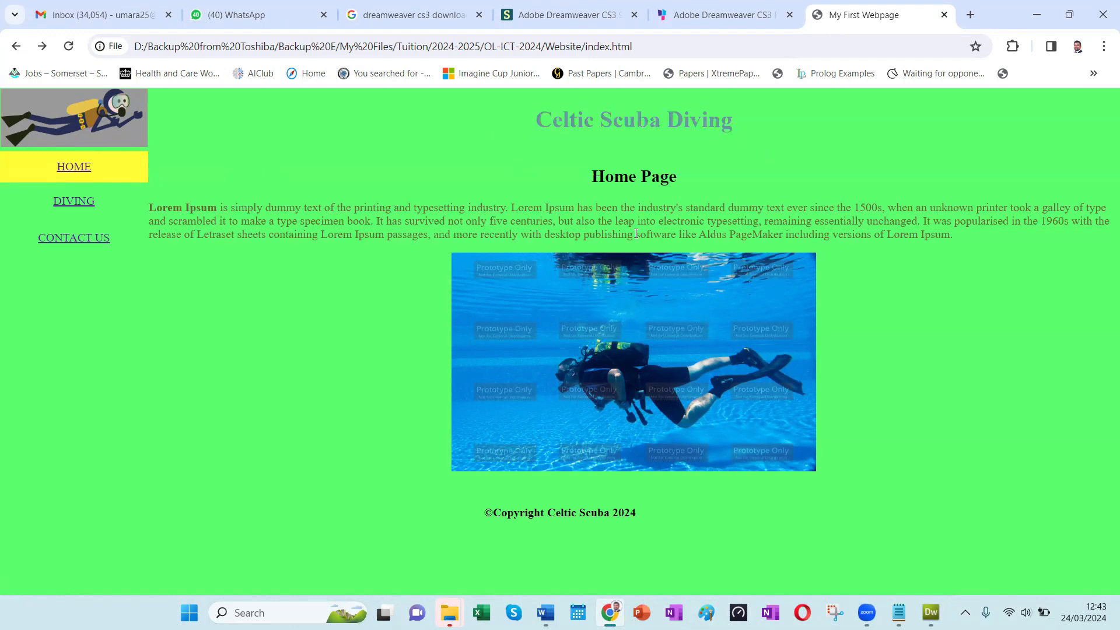
Step: View the April 2024 month in the system calendar and close the calendar
click(1082, 611)
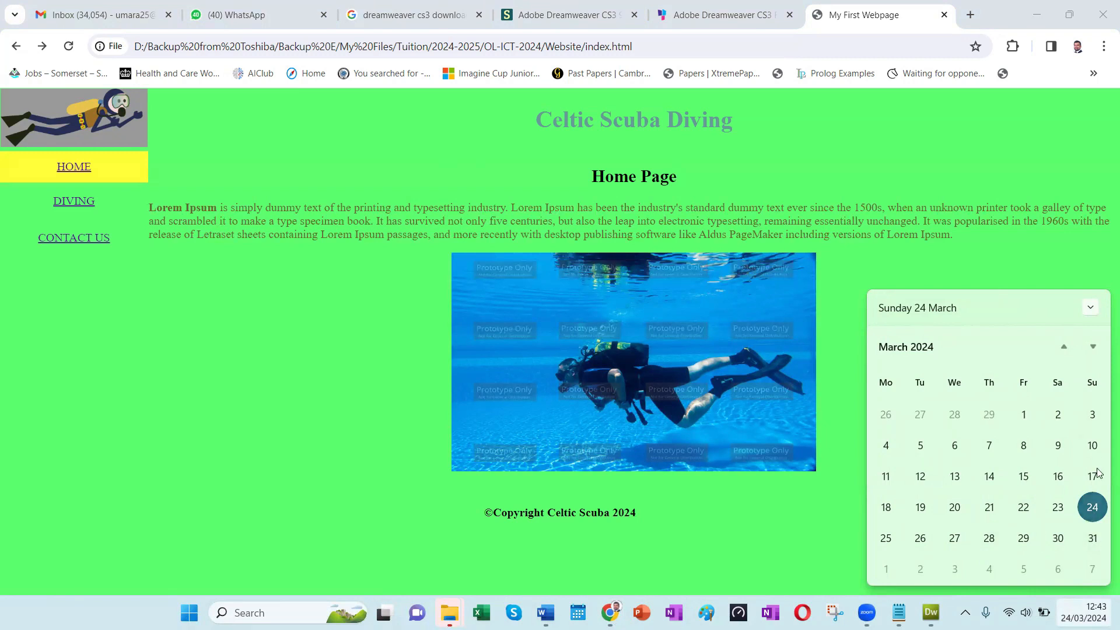
scroll(1093, 471, down, 1)
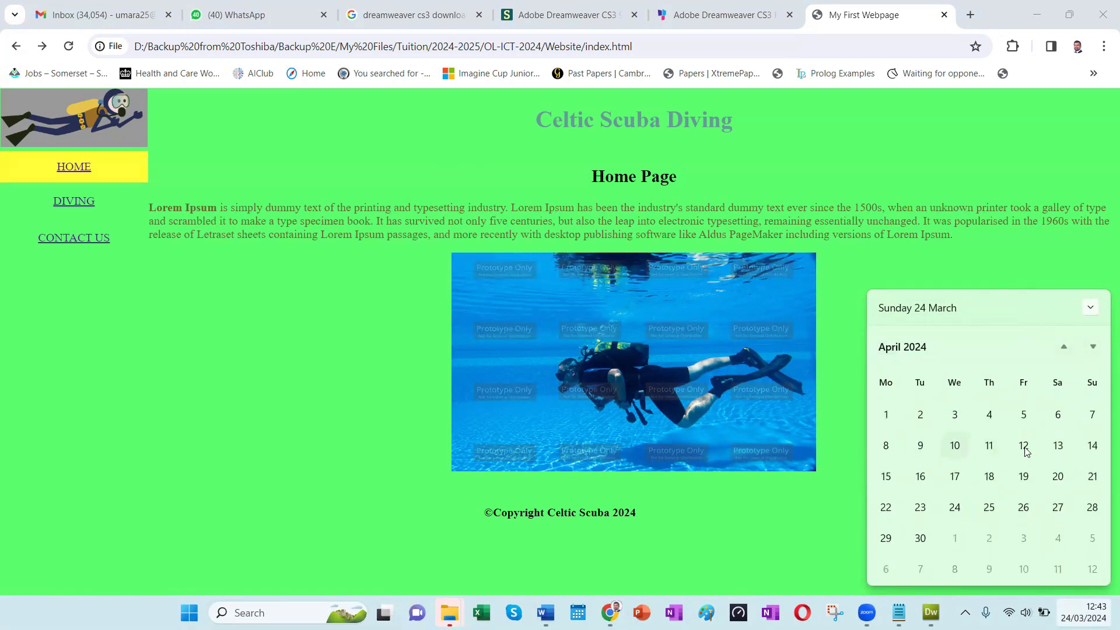
click(834, 284)
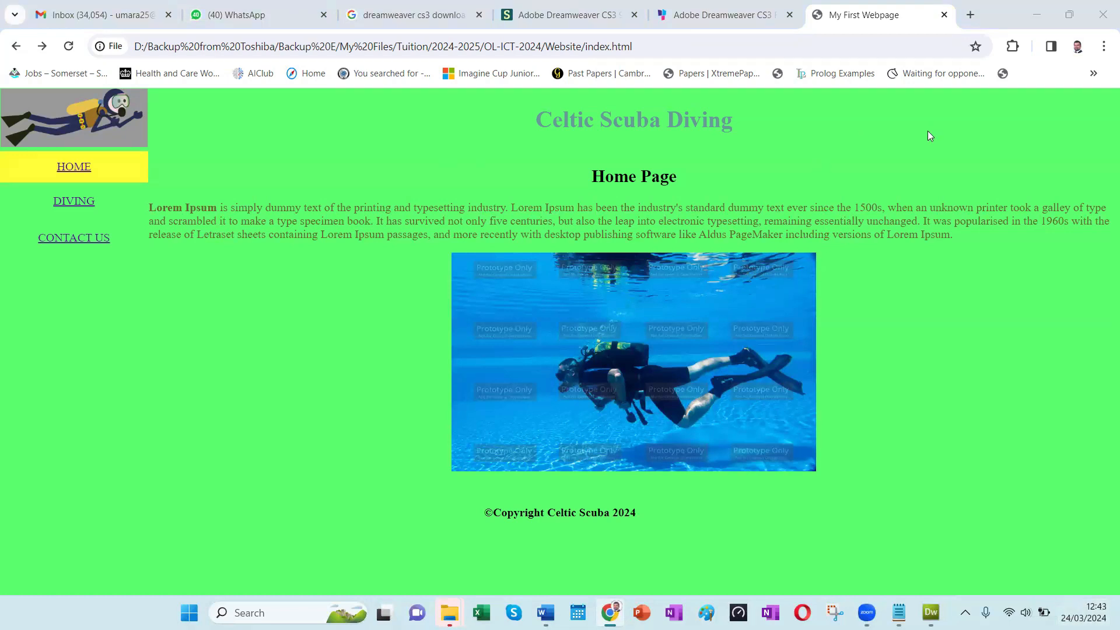